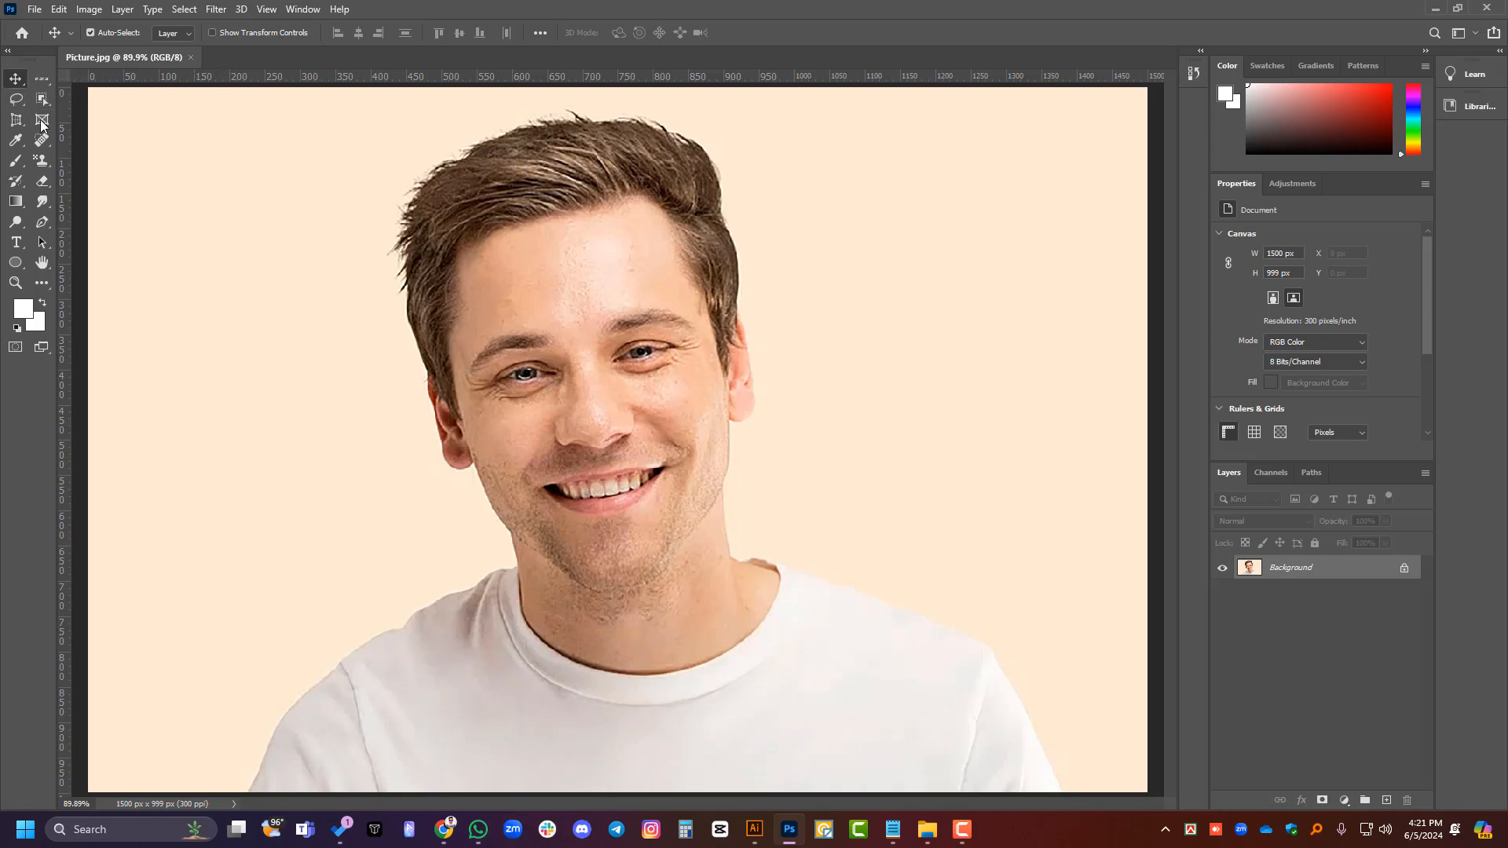
- Activate the Pattern Stamp Tool and open the dialog for importing patterns into its pattern picker
{"action": "left_click", "coordinate": [47, 161]}
{"action": "right_click", "coordinate": [48, 161]}
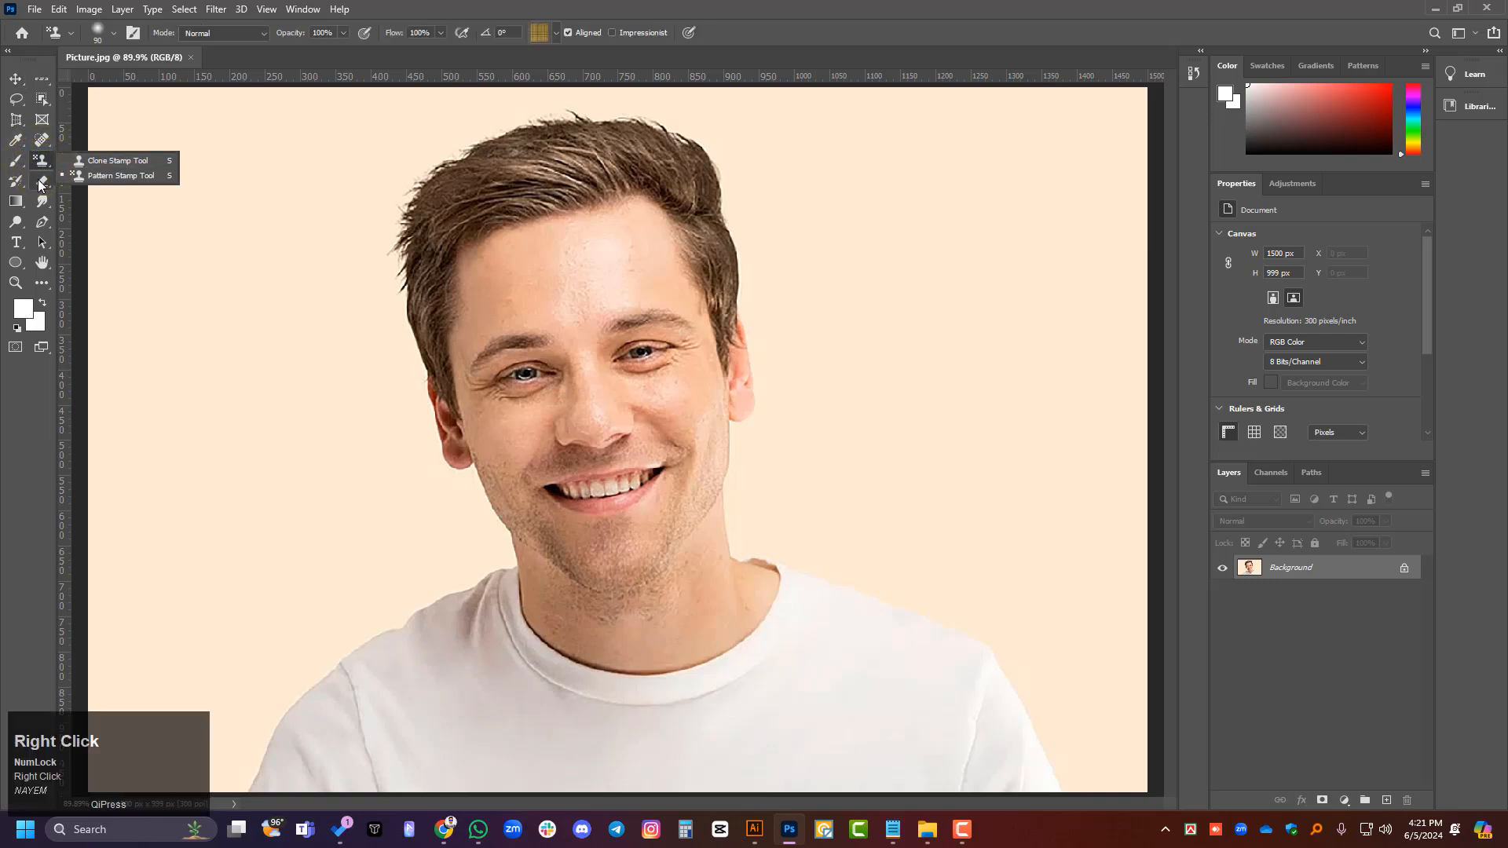
{"action": "left_click", "coordinate": [108, 176]}
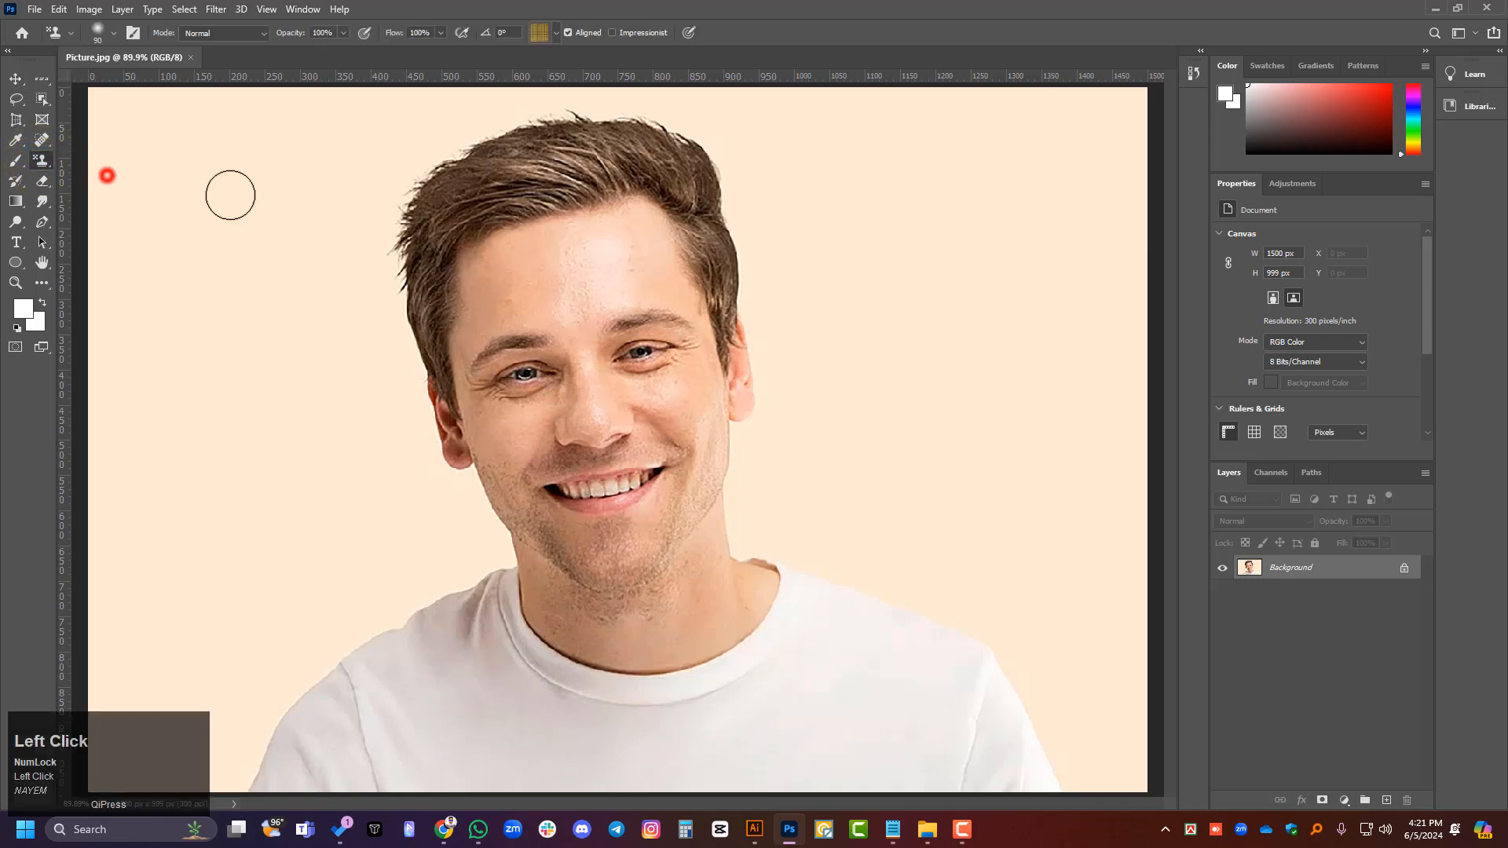
{"action": "left_click", "coordinate": [555, 34]}
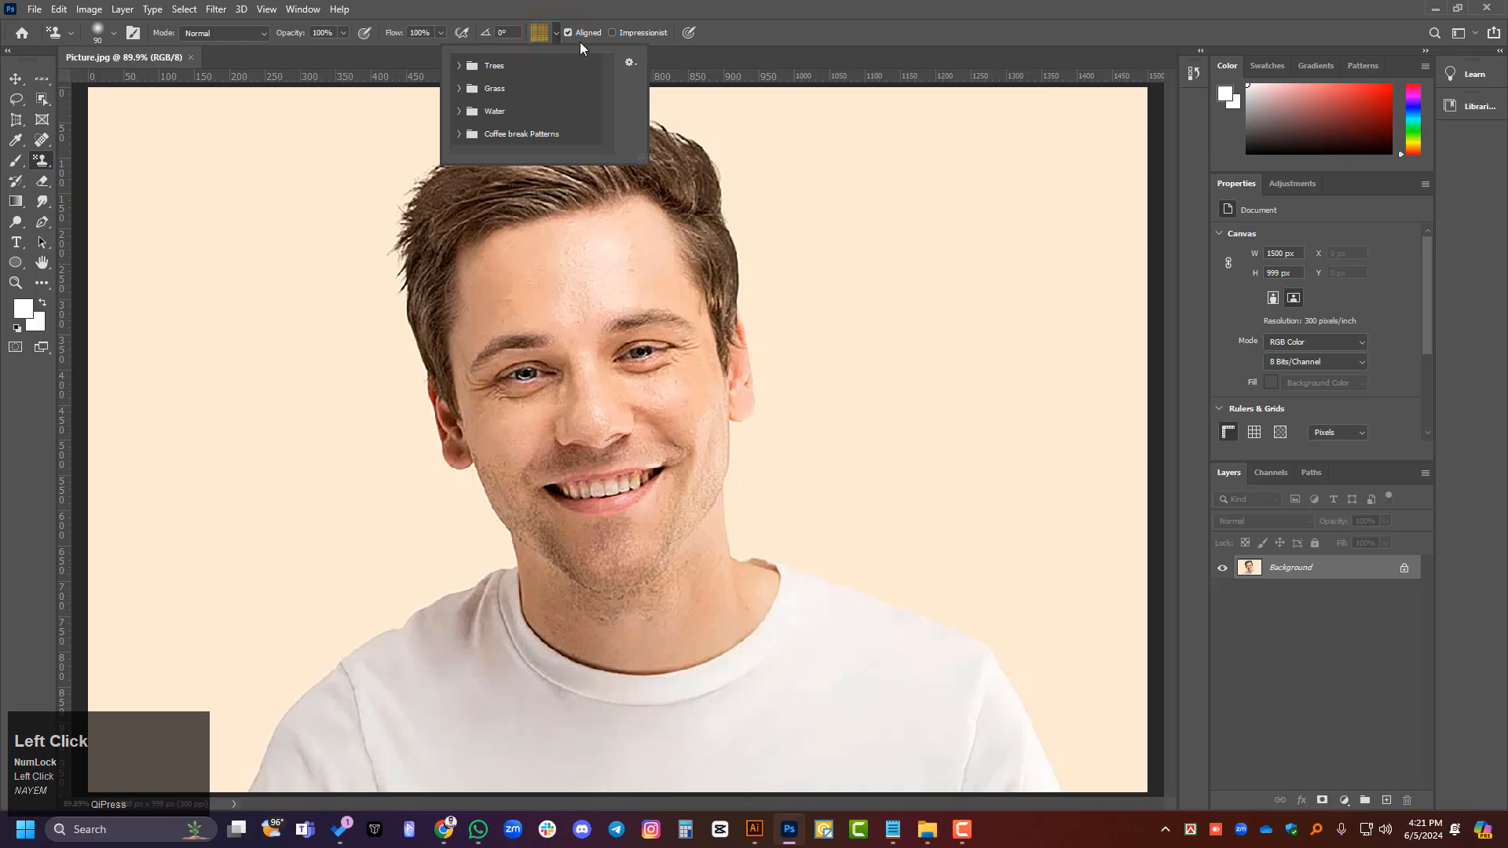
{"action": "left_click", "coordinate": [632, 65]}
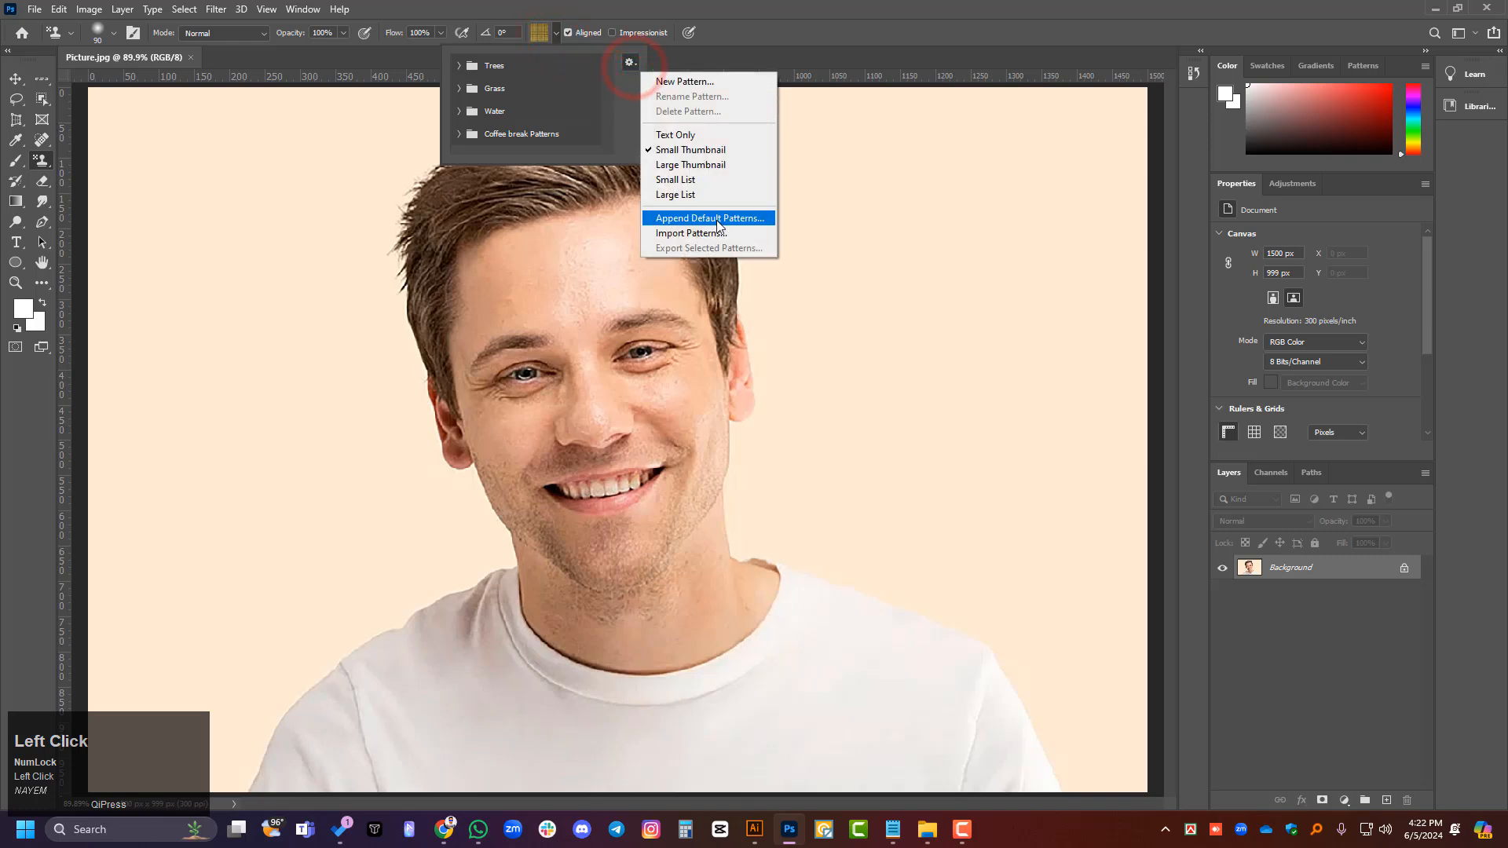
{"action": "left_click", "coordinate": [683, 233]}
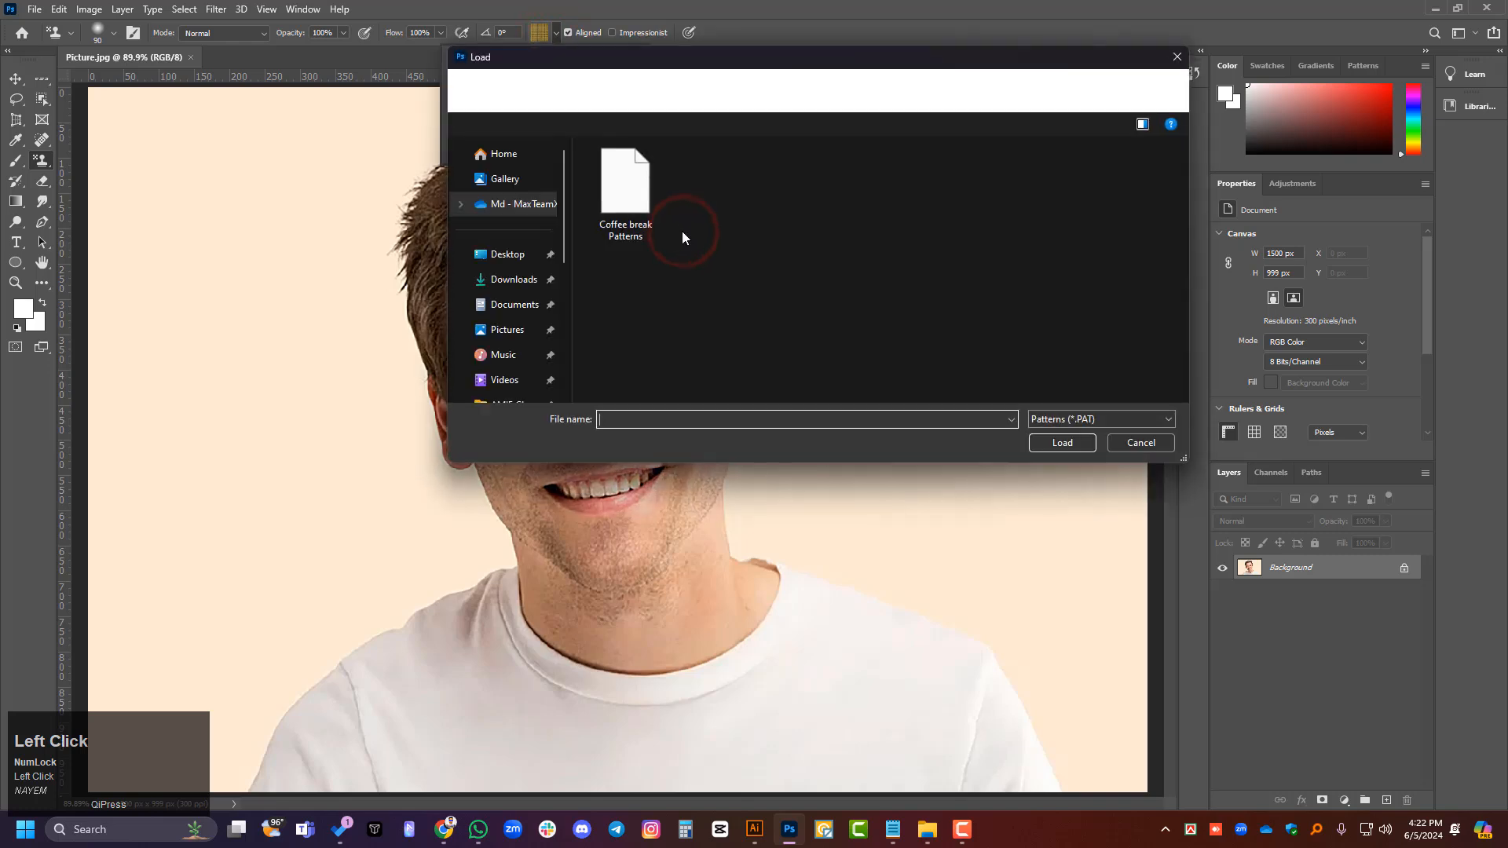
- Copy the path of the Presets\Patterns folder from the Load dialog and cancel the import
{"action": "left_click", "coordinate": [922, 89]}
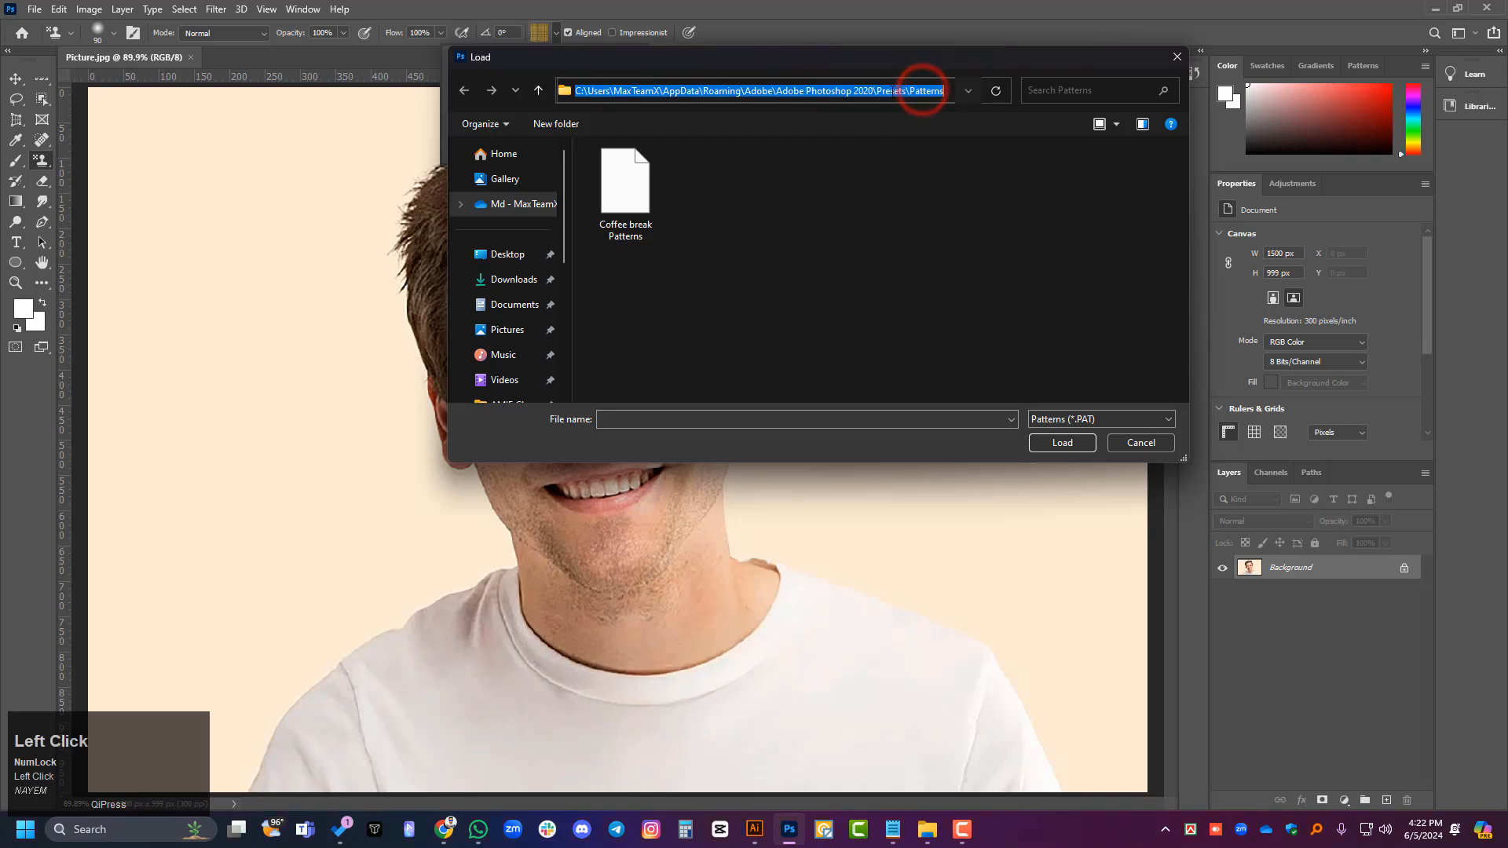
{"action": "left_click", "coordinate": [810, 212]}
{"action": "left_click", "coordinate": [911, 92]}
{"action": "left_click", "coordinate": [916, 225]}
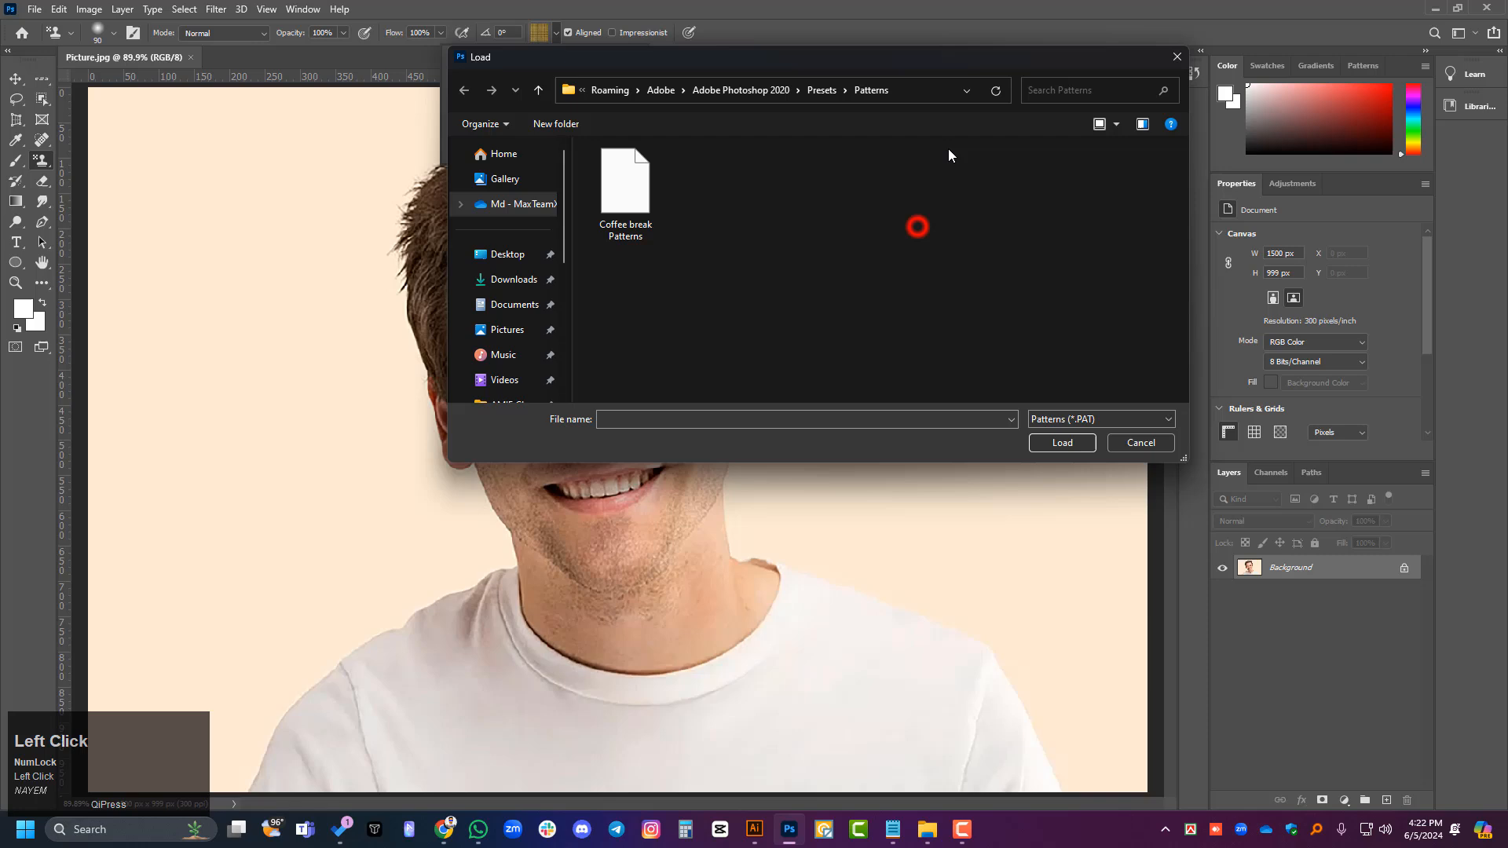
{"action": "left_click", "coordinate": [922, 90]}
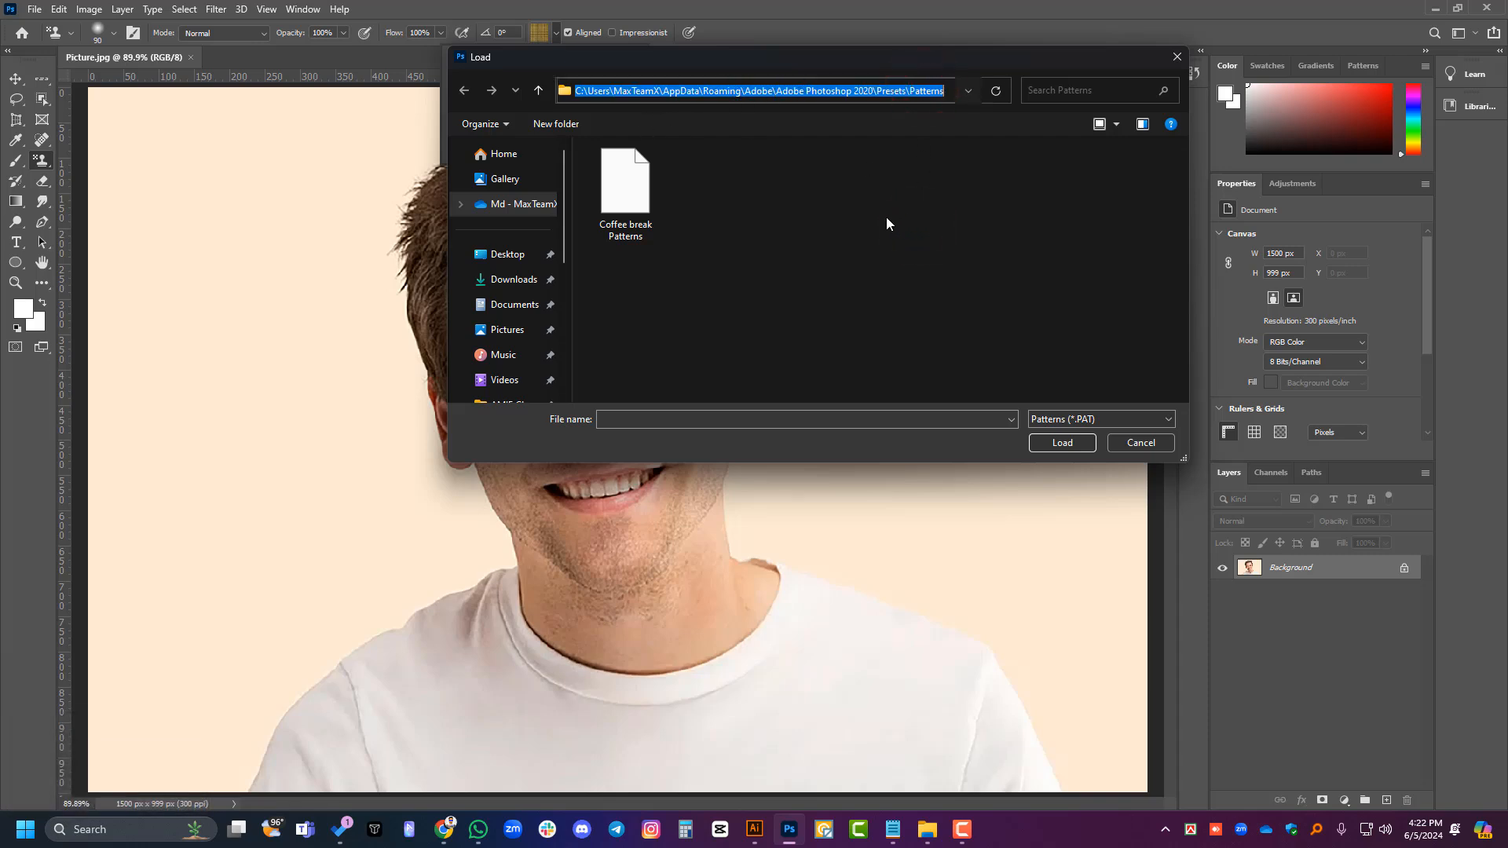
{"action": "key", "text": "ctrl+c"}
{"action": "left_click", "coordinate": [1141, 442]}
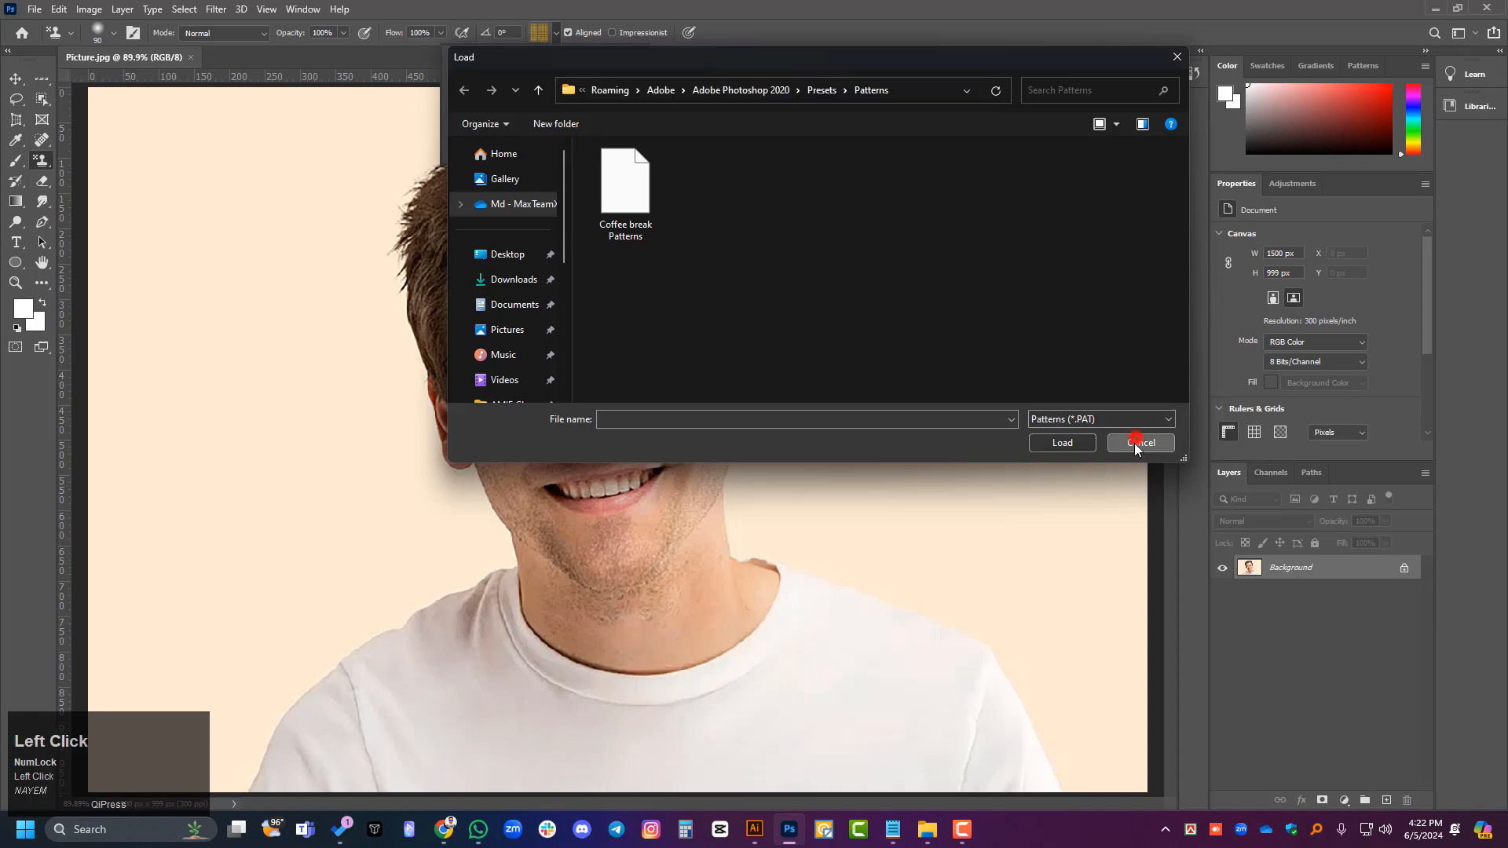
- Switch to File Explorer, open the Patterns presets folder using the copied path, and close the window
{"action": "left_click", "coordinate": [928, 829]}
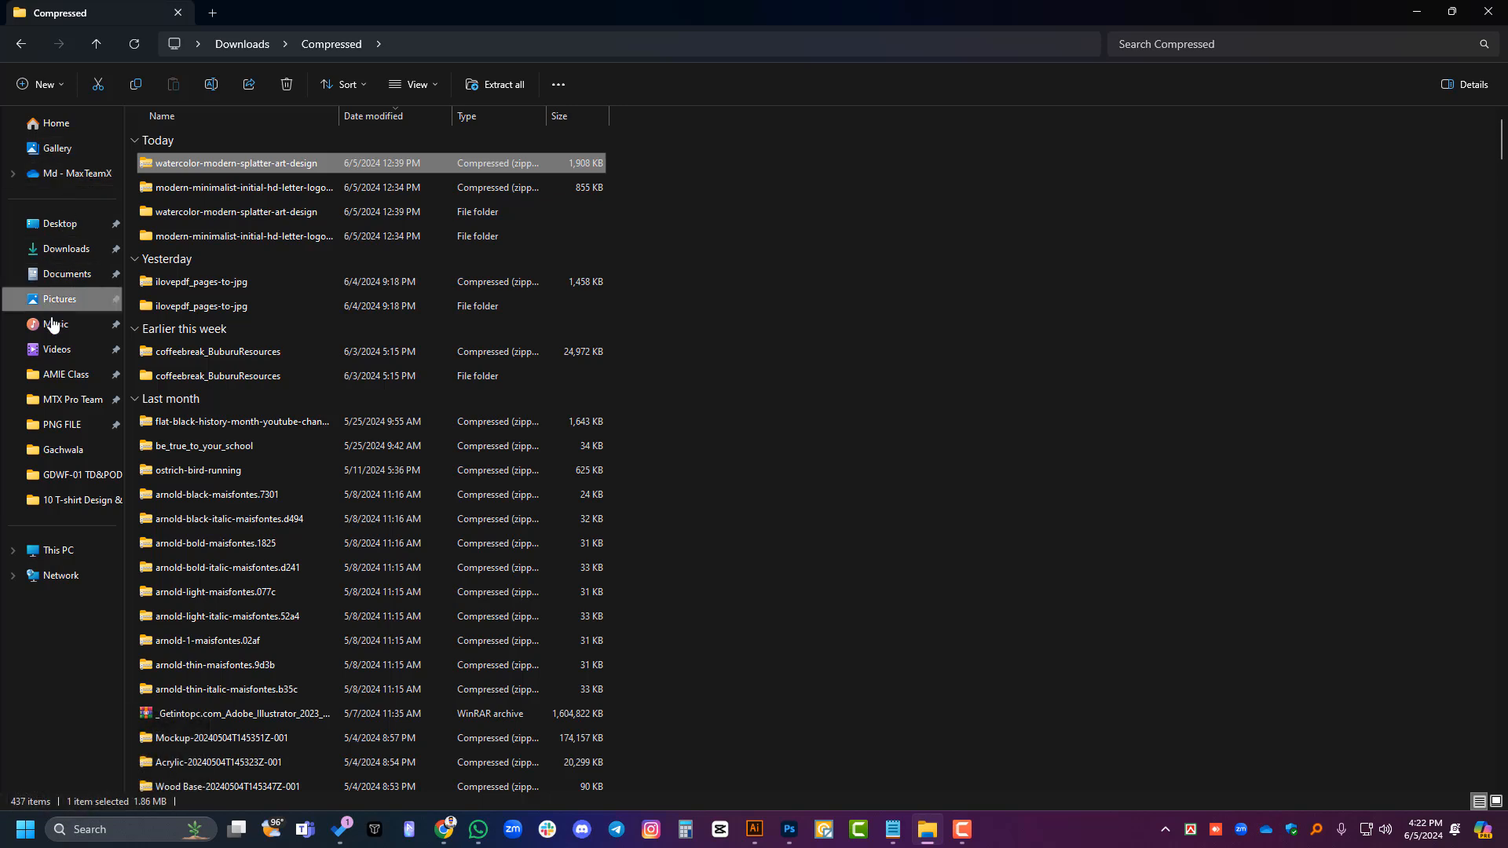
{"action": "left_click", "coordinate": [69, 550]}
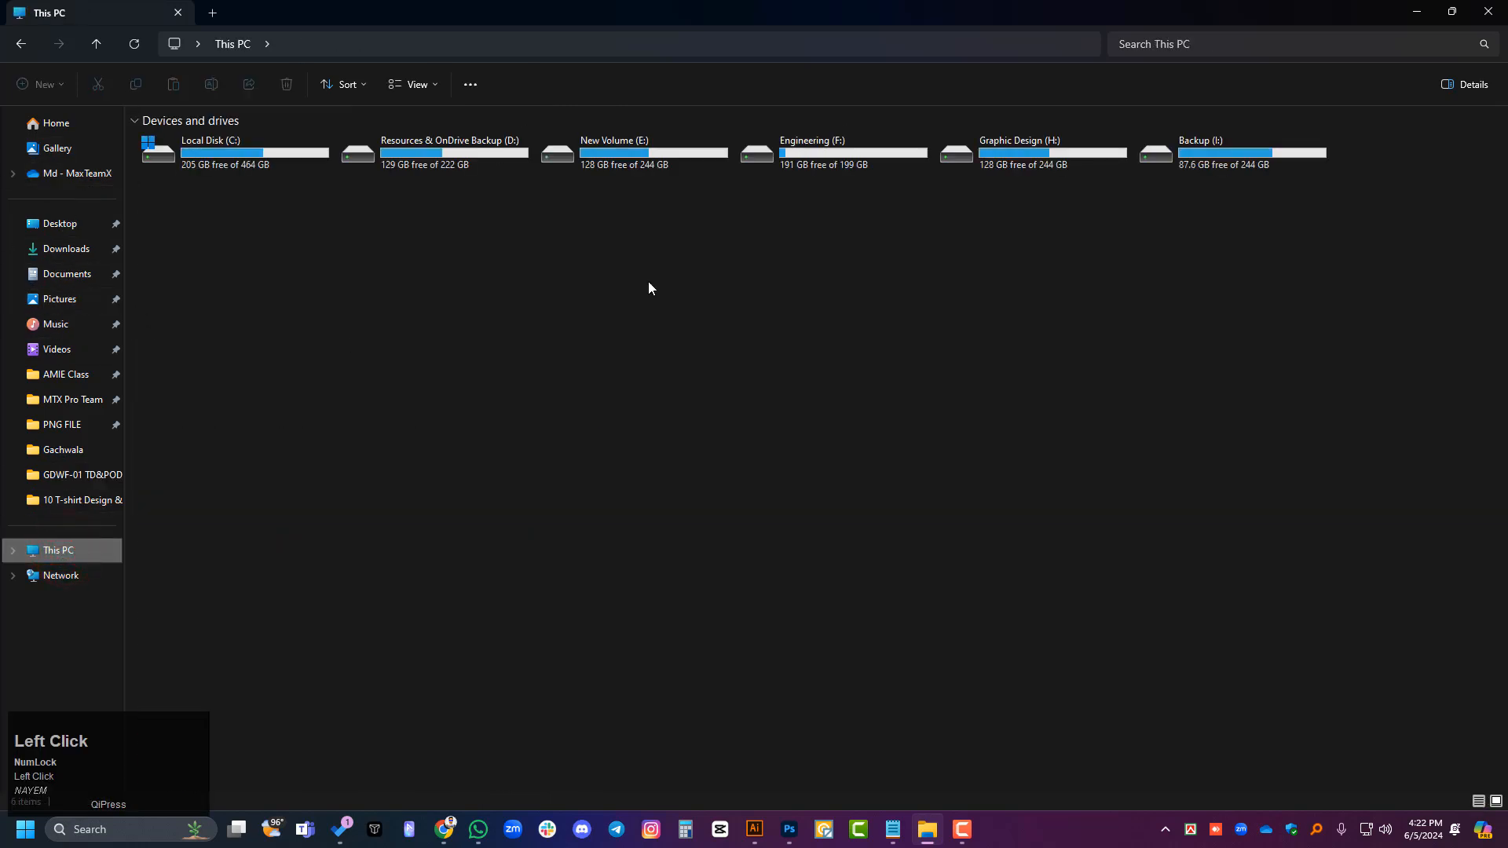
{"action": "left_click", "coordinate": [794, 47]}
{"action": "left_click", "coordinate": [605, 491]}
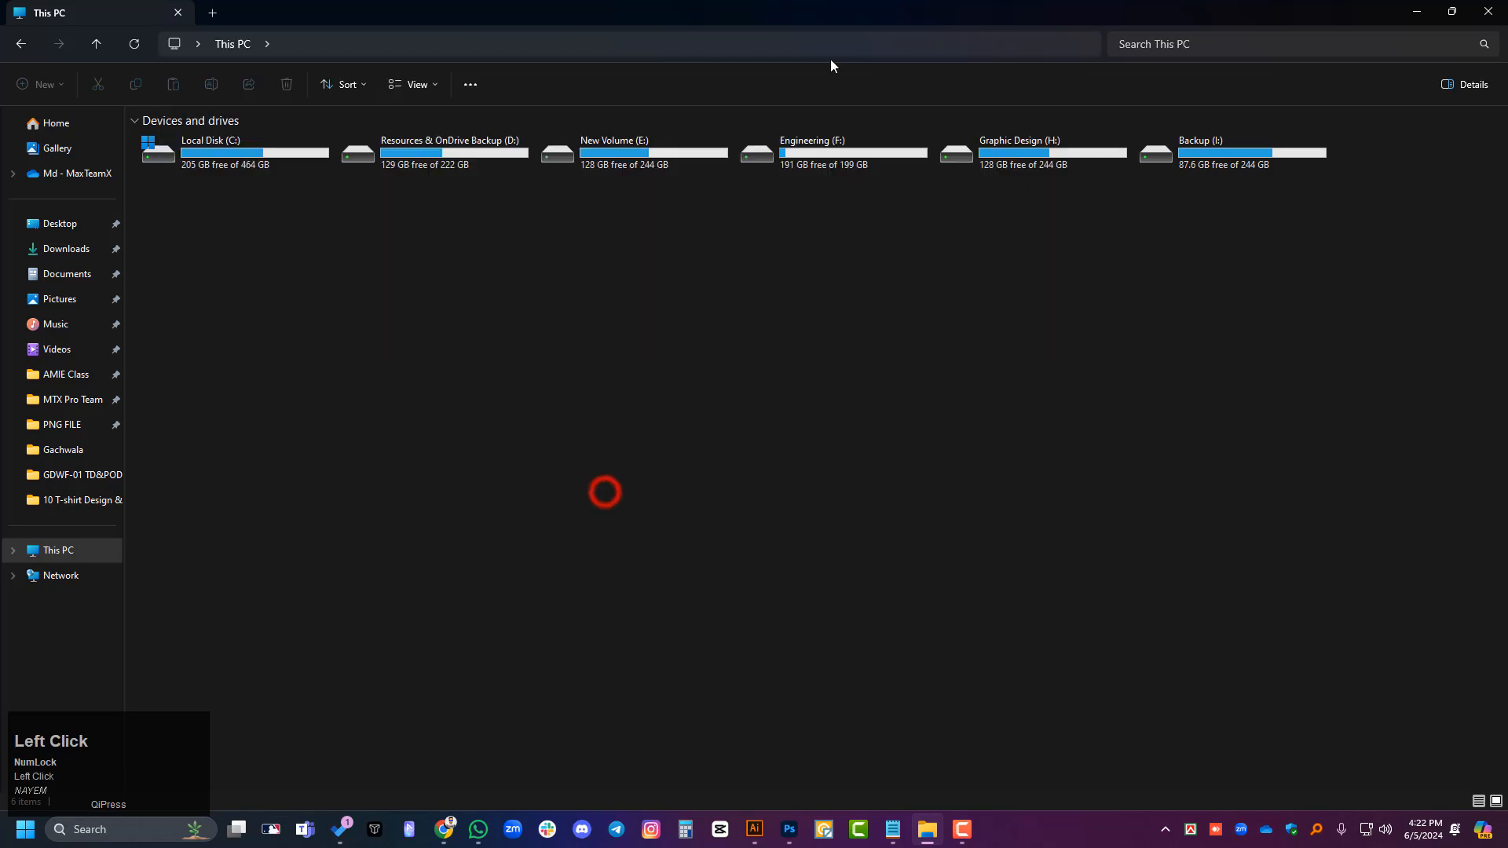
{"action": "left_click", "coordinate": [829, 46]}
{"action": "key", "text": "ctrl+v"}
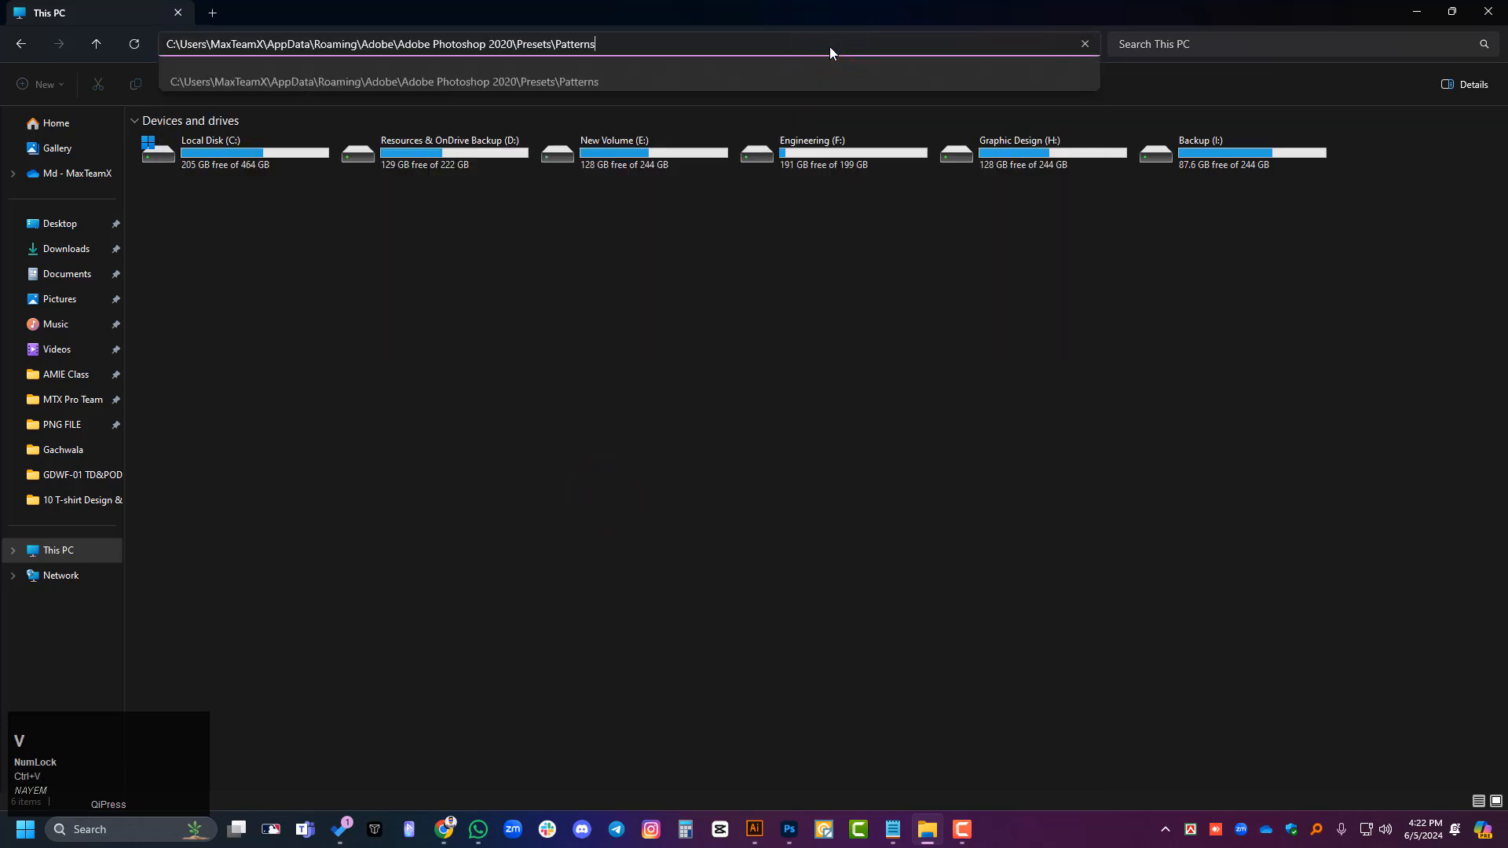
{"action": "key", "text": "Return"}
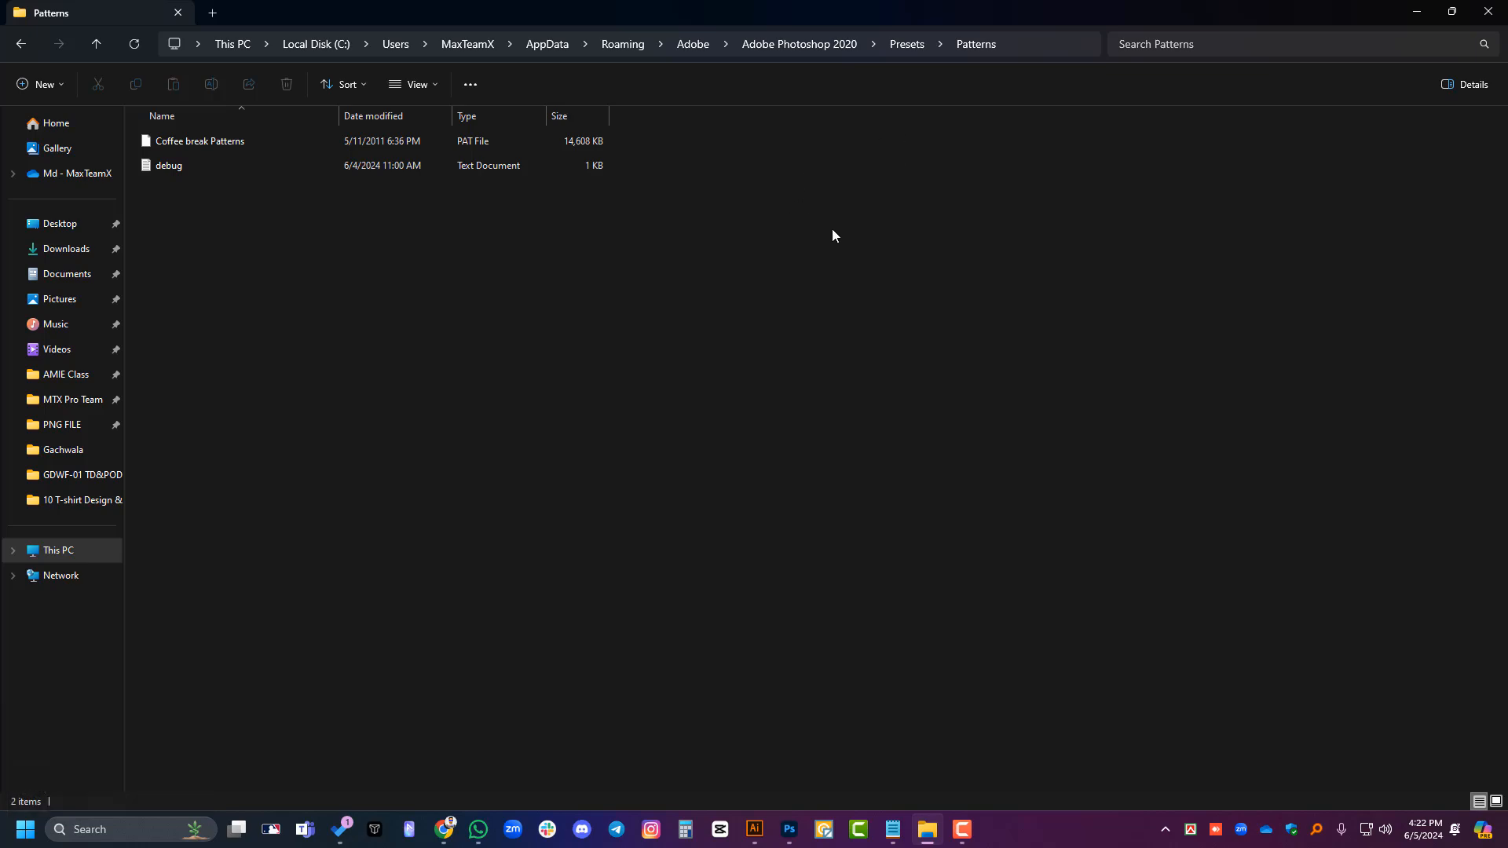
{"action": "left_click", "coordinate": [1488, 11]}
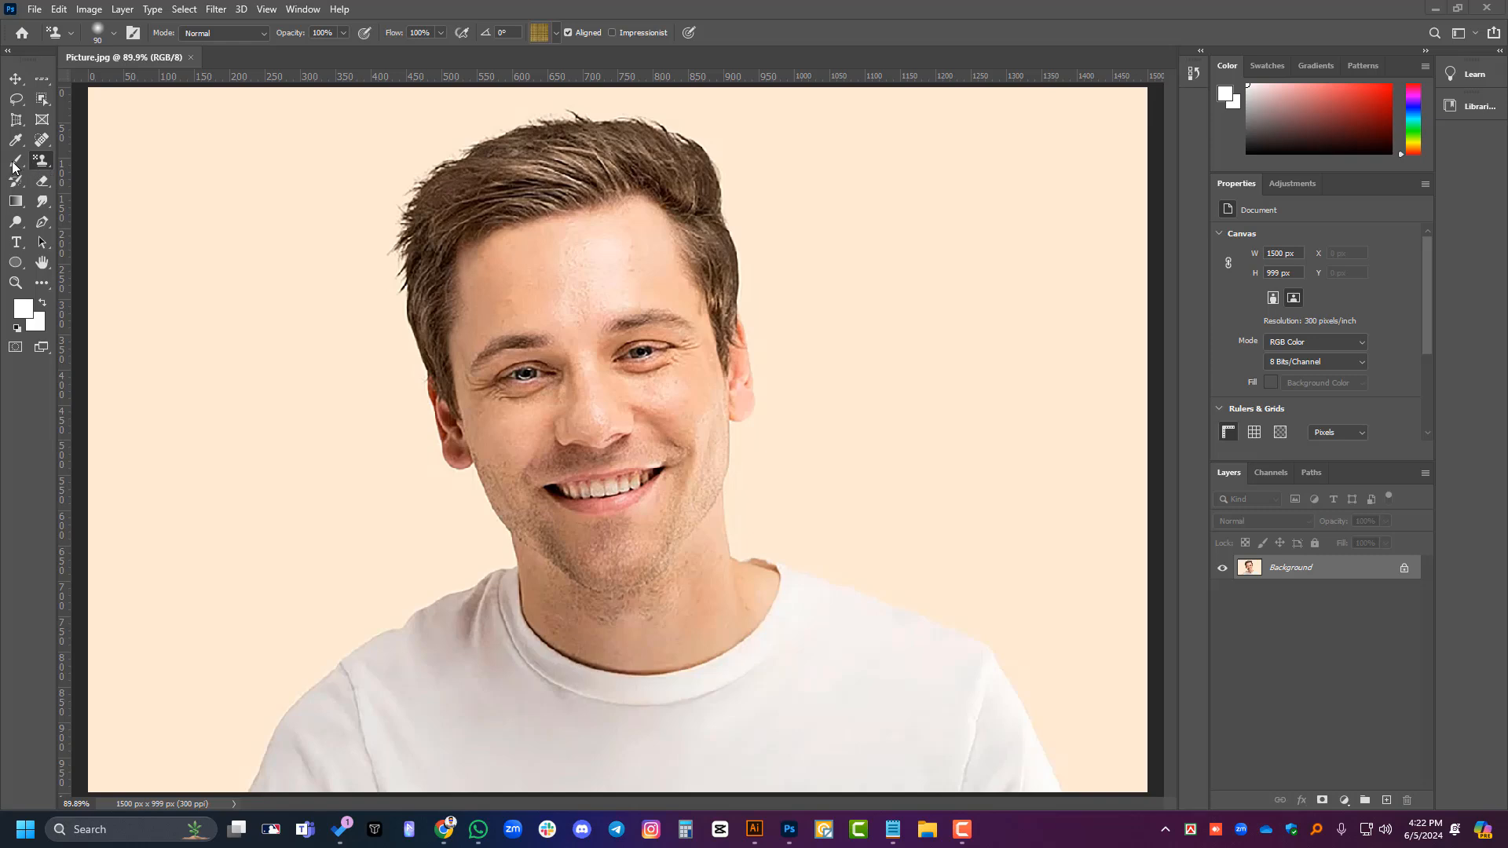
- Try the Eraser Tool over one side of the man's face and the adjoining backdrop, and undo the erasing
{"action": "right_click", "coordinate": [46, 184]}
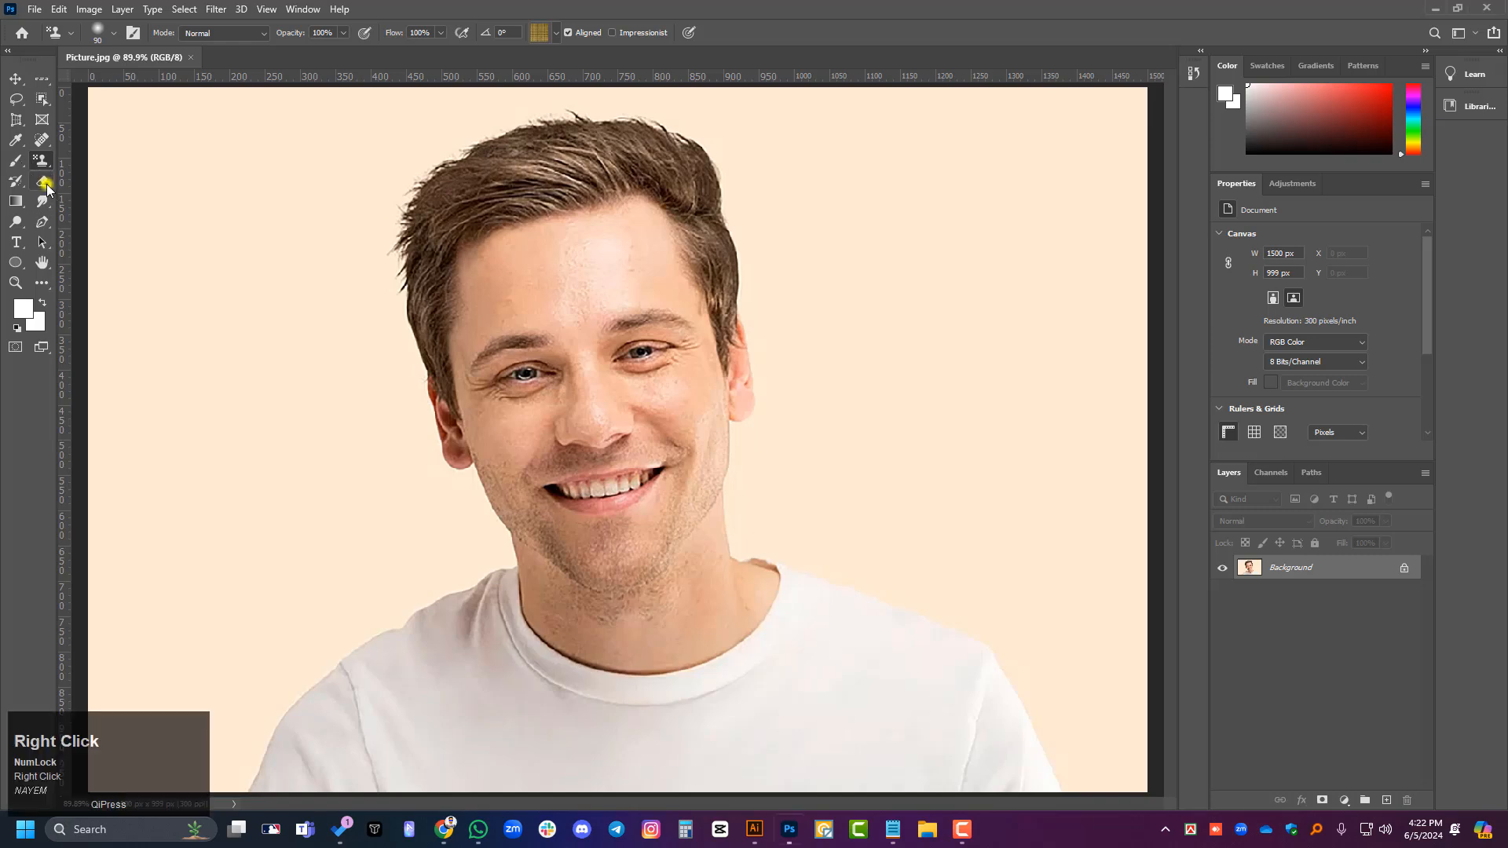
{"action": "left_click", "coordinate": [114, 181]}
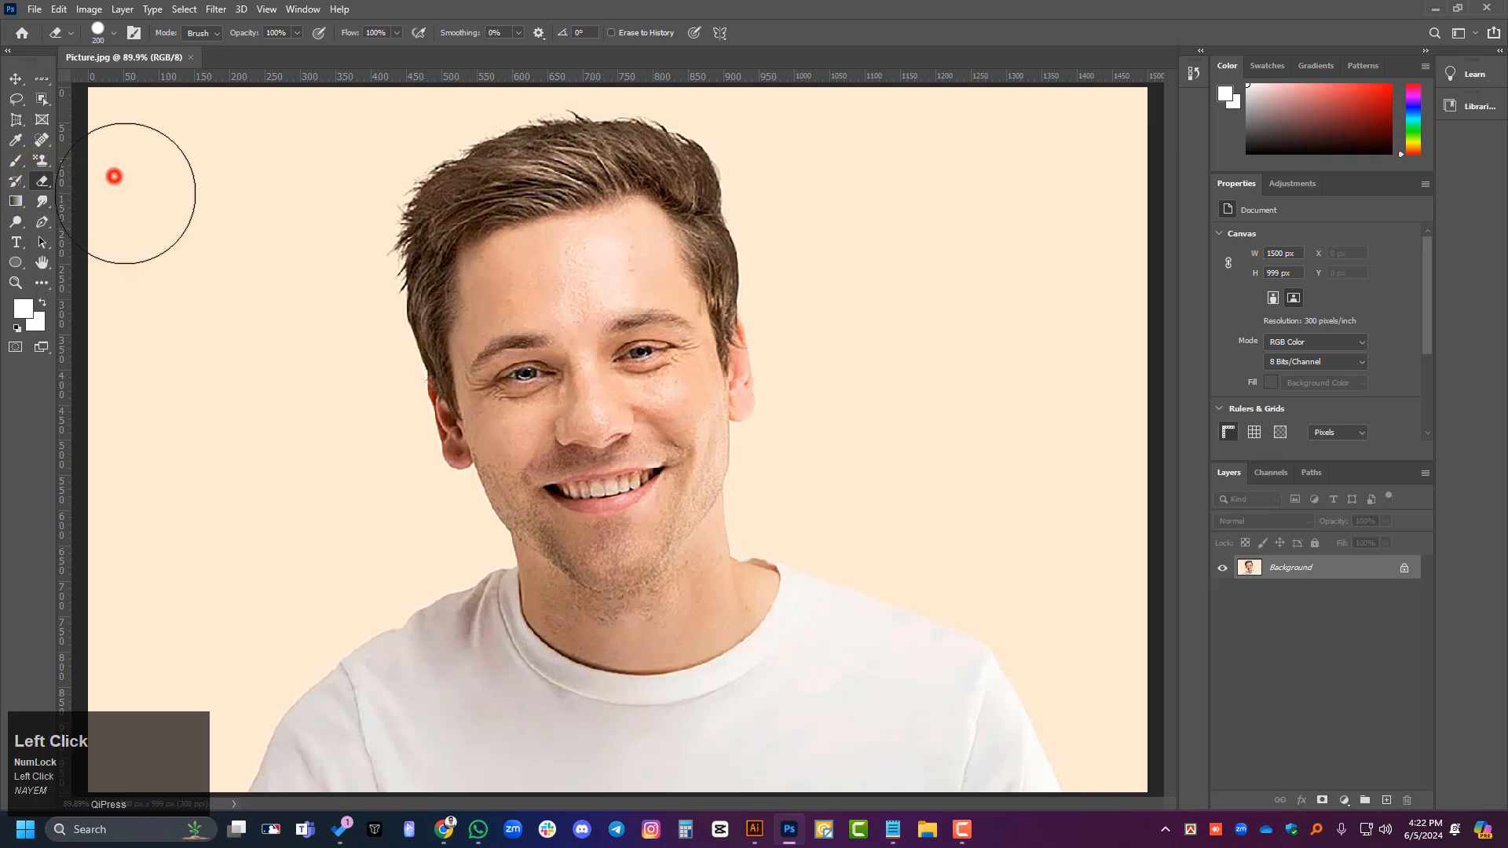
{"action": "scroll", "coordinate": [899, 422], "scroll_direction": "down", "scroll_amount": 1, "text": "alt"}
{"action": "scroll", "coordinate": [628, 435], "scroll_direction": "up", "scroll_amount": 1}
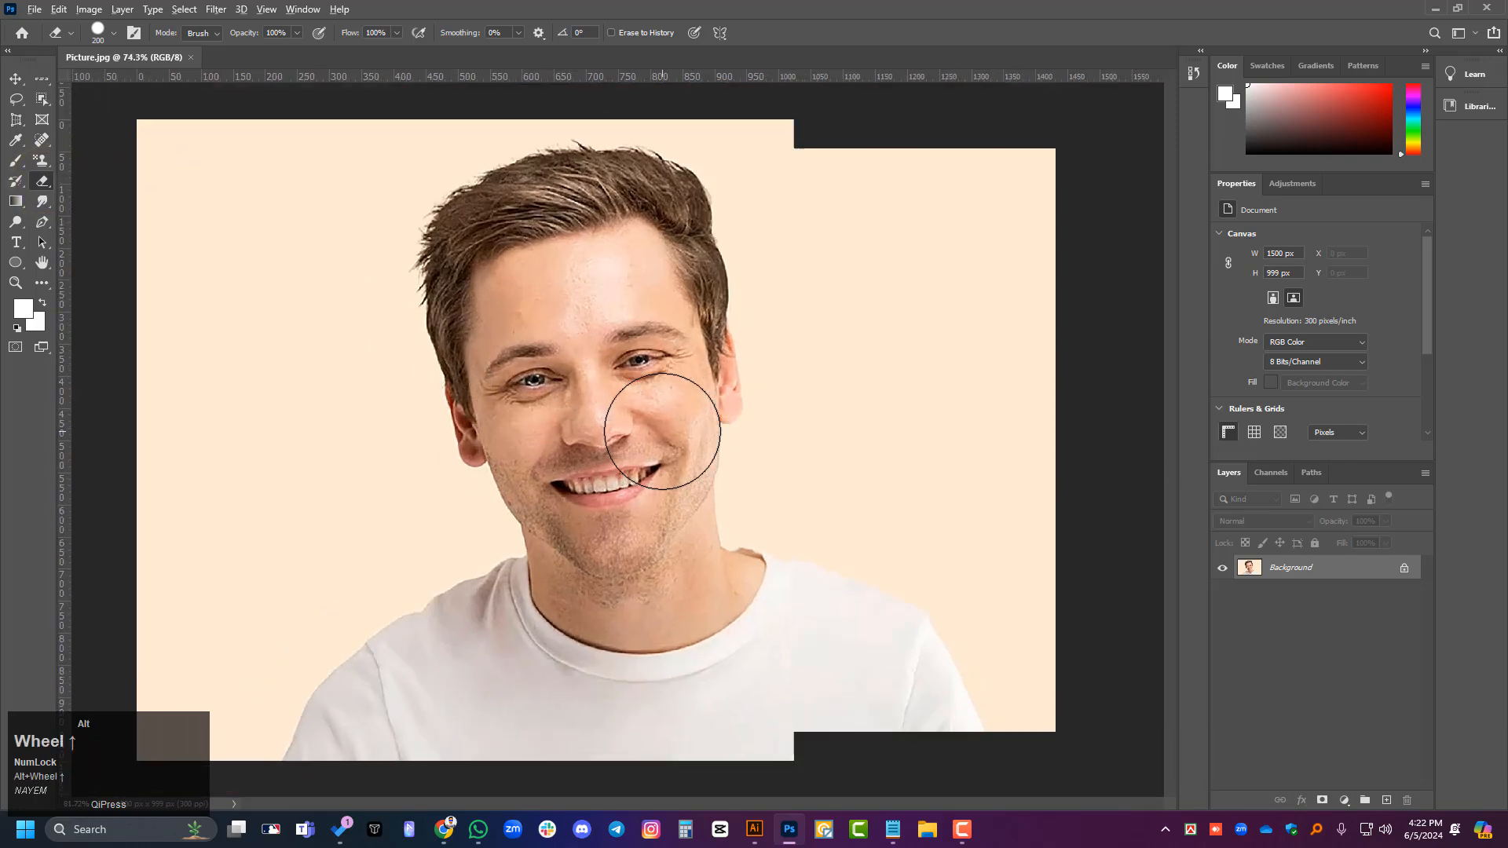
{"action": "mouse_move", "coordinate": [652, 337]}
{"action": "left_mouse_down"}
{"action": "mouse_move", "coordinate": [639, 471]}
{"action": "mouse_move", "coordinate": [707, 320]}
{"action": "left_mouse_up"}
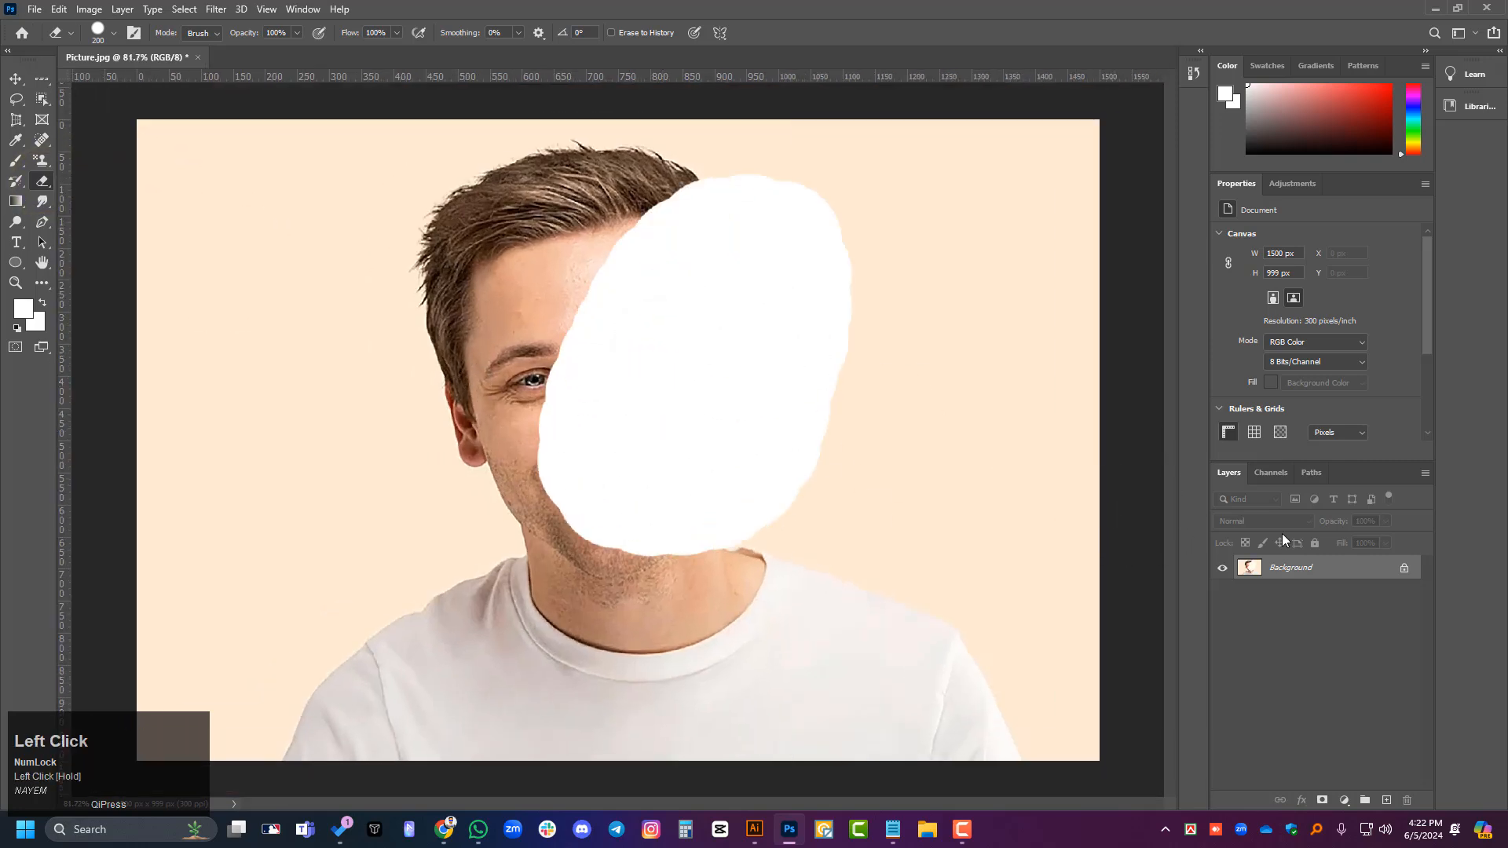
{"action": "key", "text": "ctrl+z"}
- Try several long Eraser strokes across the face and the backdrop beside it, and undo them all
{"action": "left_click_drag", "start_coordinate": [360, 312], "coordinate": [563, 497]}
{"action": "left_click_drag", "start_coordinate": [438, 227], "coordinate": [386, 543]}
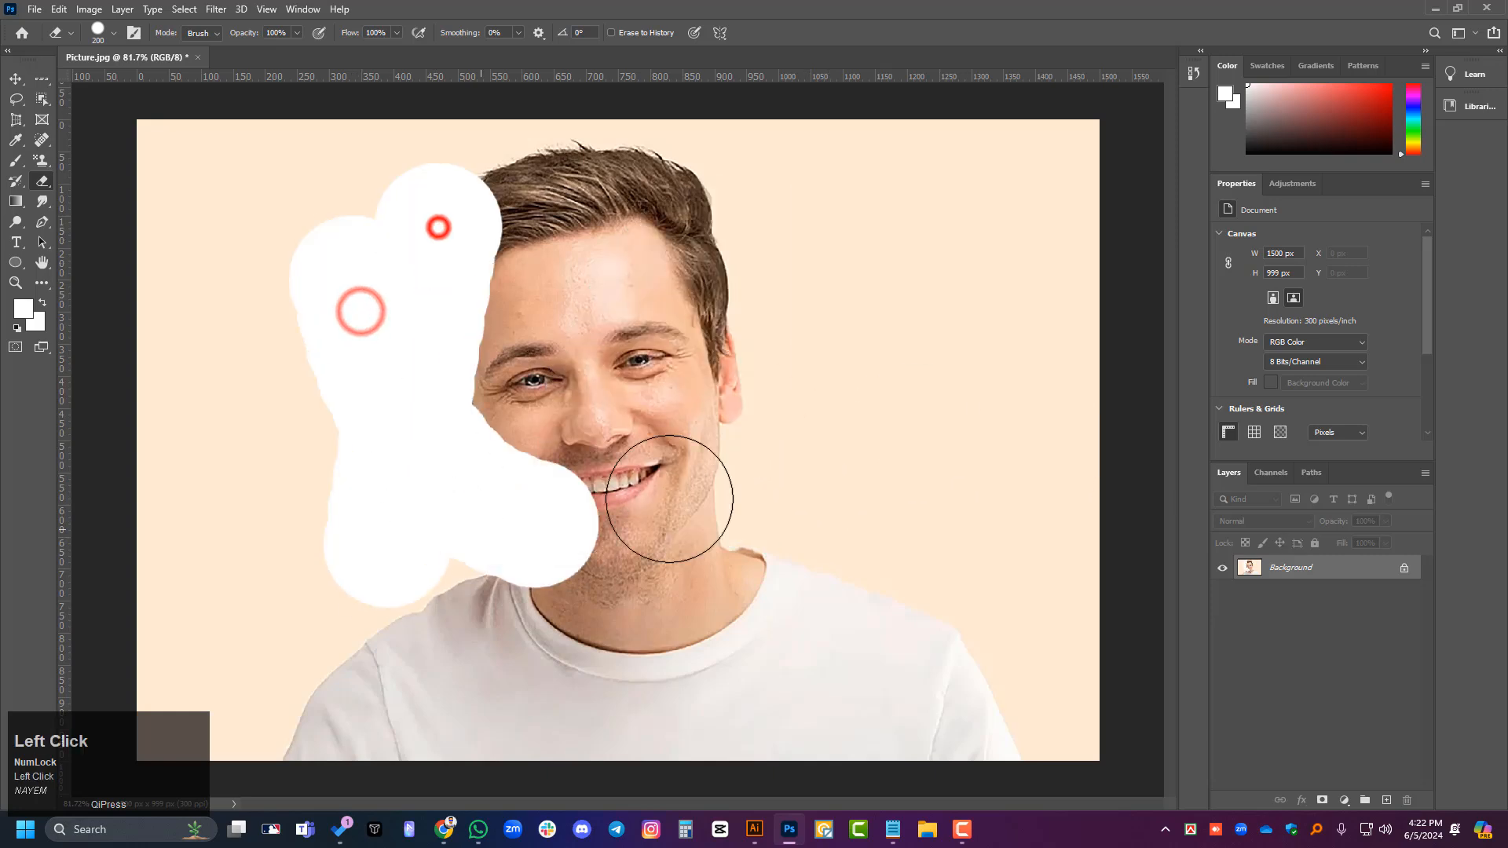
{"action": "left_click_drag", "start_coordinate": [787, 385], "coordinate": [341, 563]}
{"action": "key", "text": "ctrl+z"}
{"action": "key", "text": "ctrl+z"}
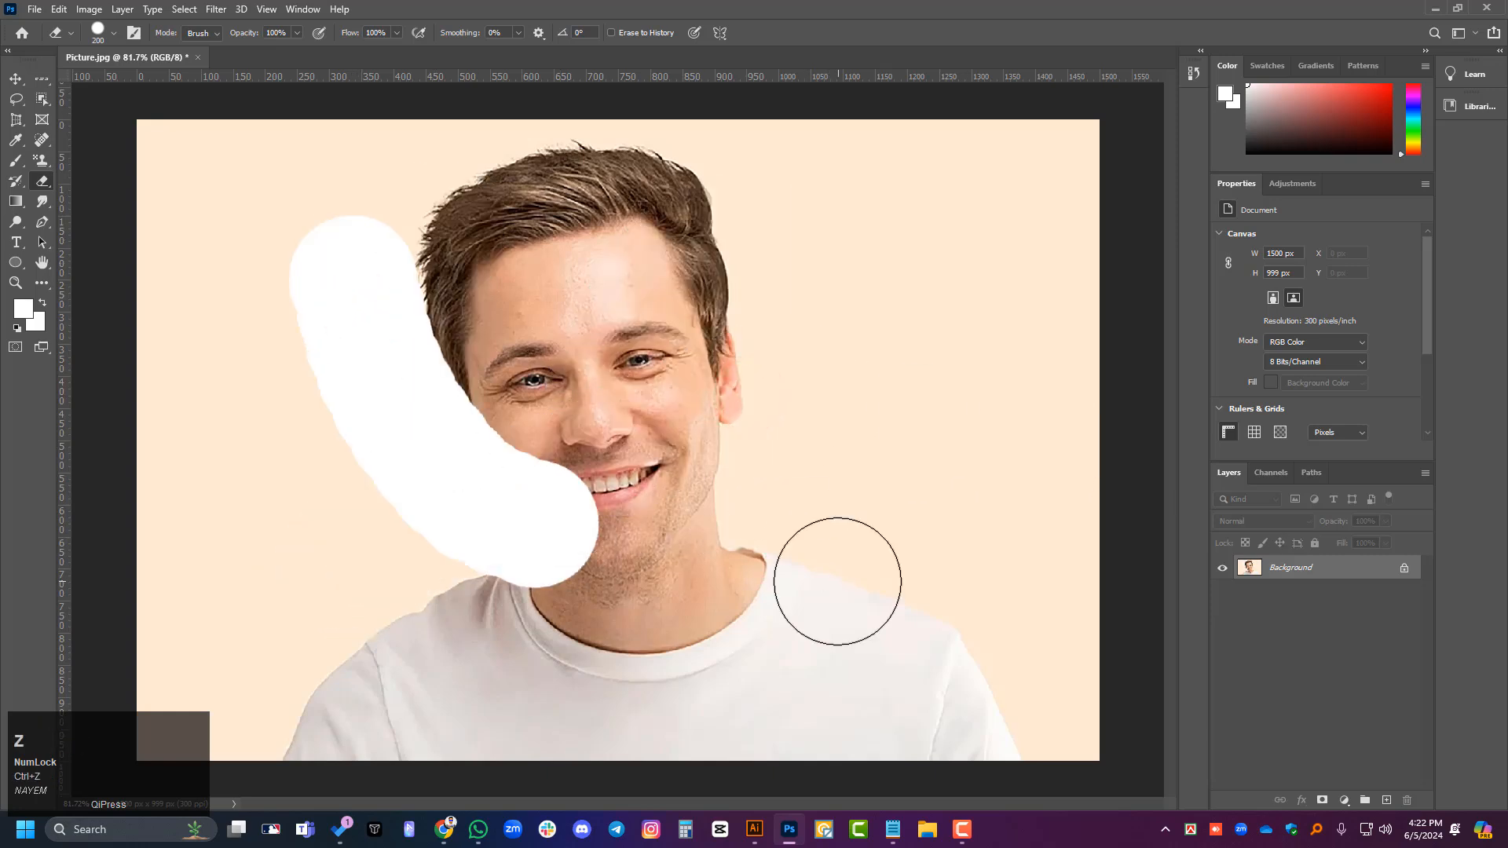
{"action": "key", "text": "ctrl+z"}
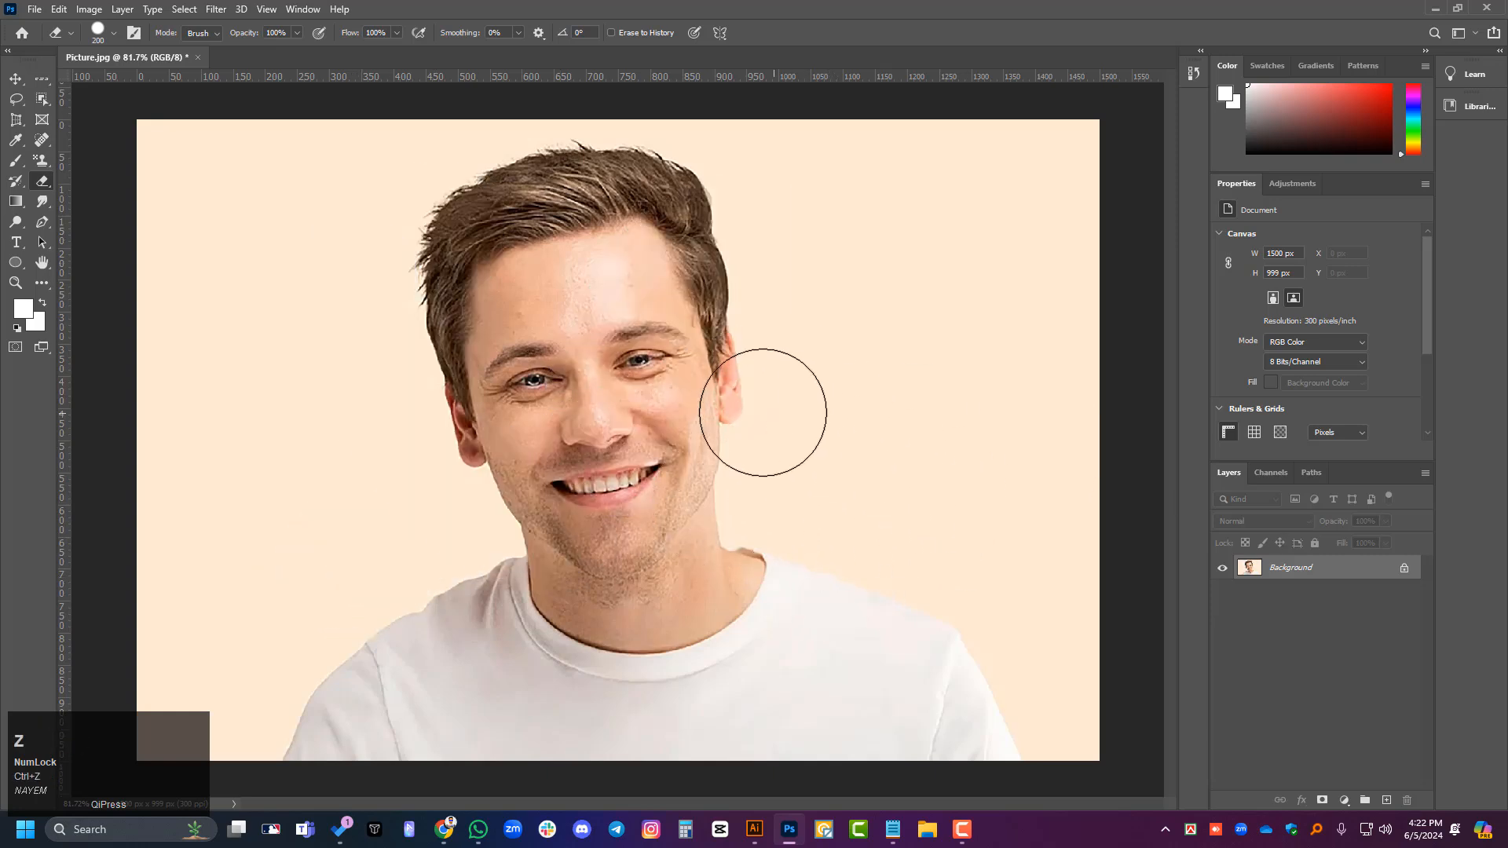
- Try erasing a diagonal band across the man's eyes and nose with the Eraser Tool, and undo it
{"action": "left_click", "coordinate": [13, 82]}
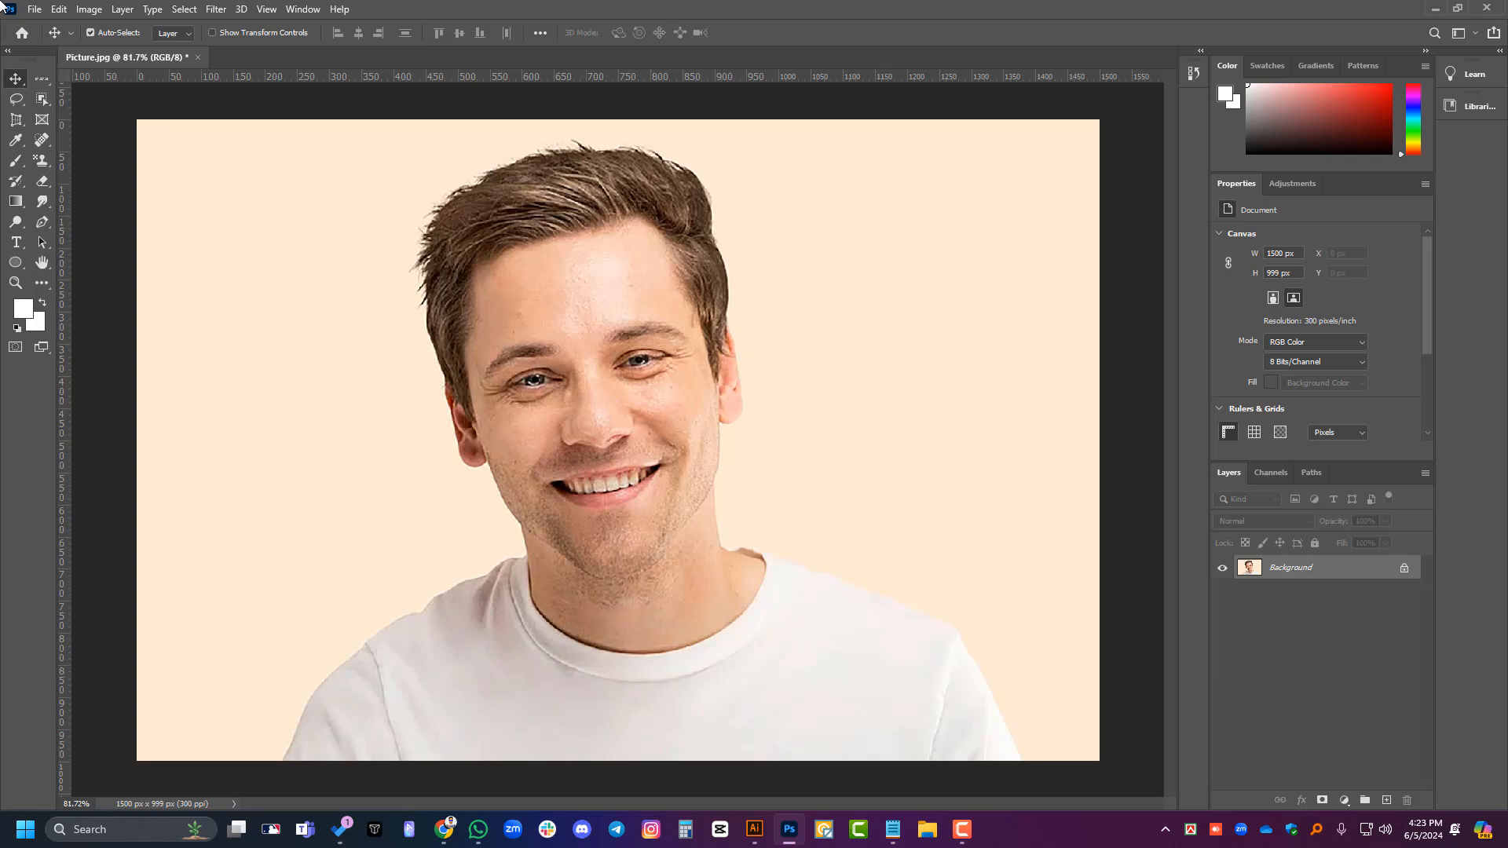
{"action": "right_click", "coordinate": [44, 176]}
{"action": "left_click", "coordinate": [91, 175]}
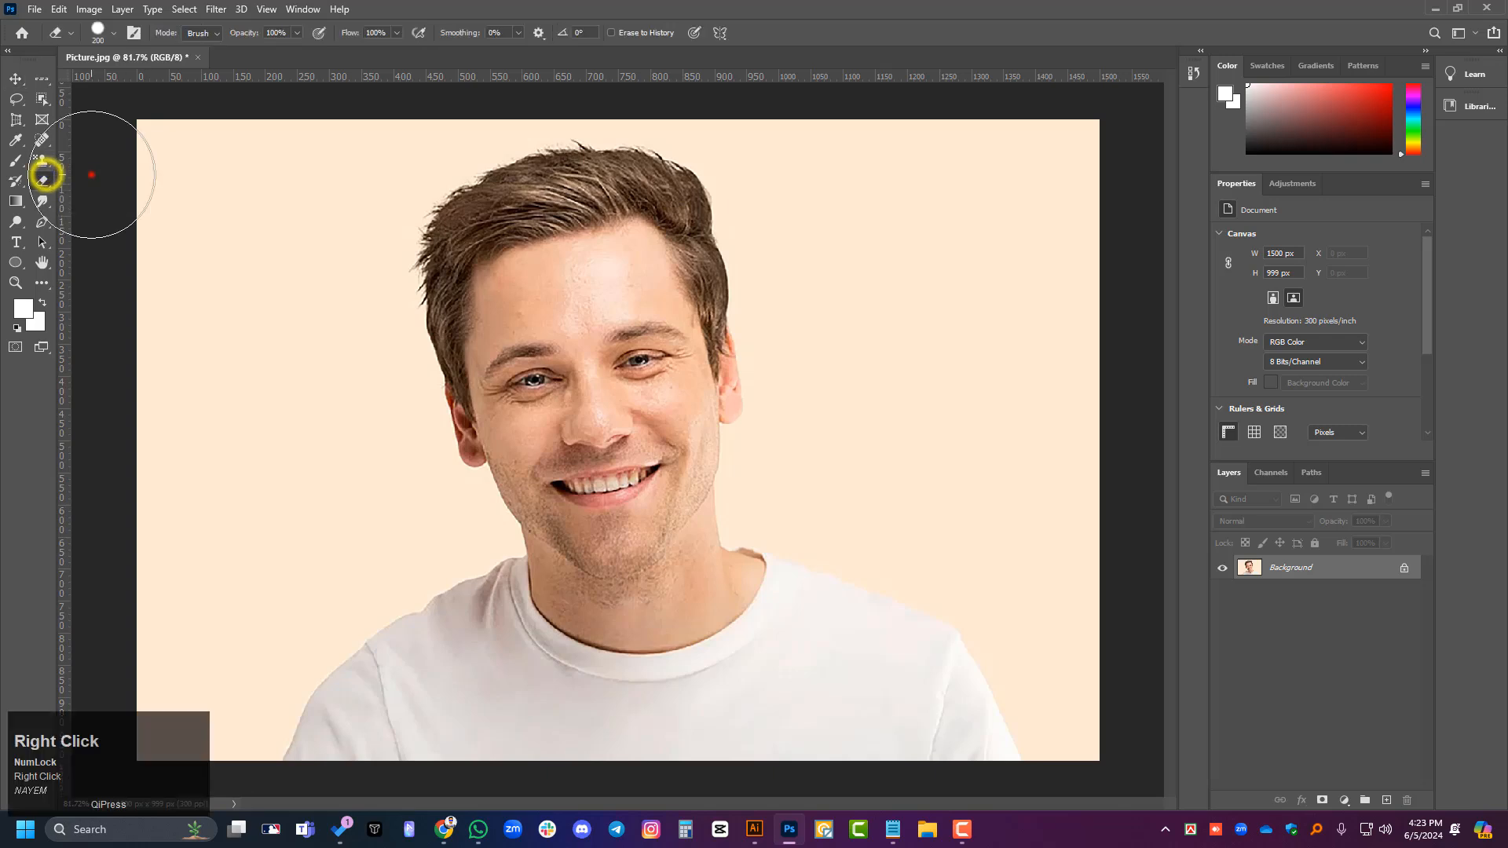
{"action": "left_click", "coordinate": [91, 175]}
{"action": "left_click_drag", "start_coordinate": [859, 275], "coordinate": [361, 476]}
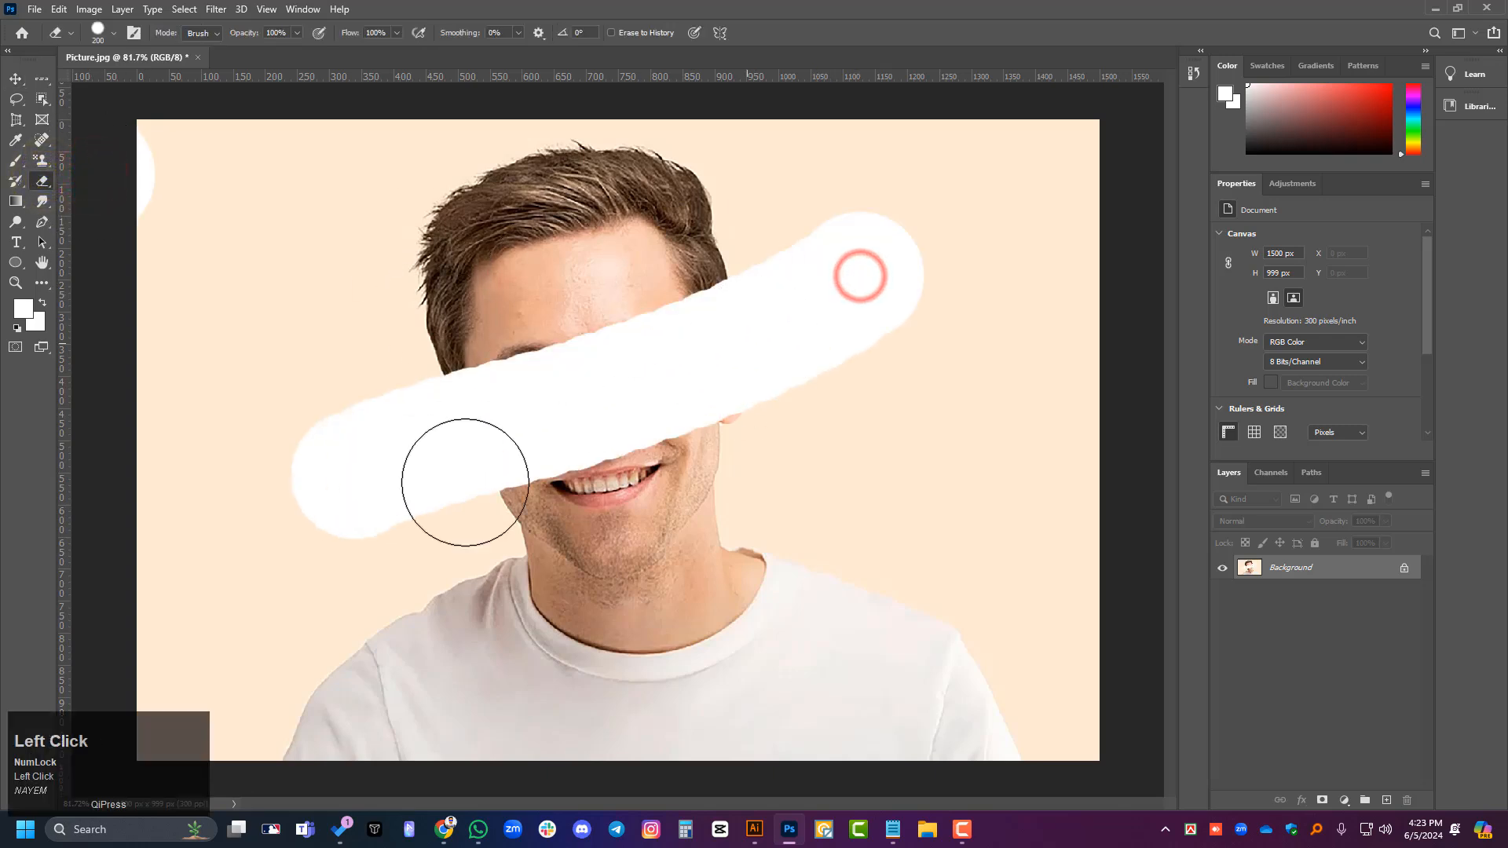
{"action": "key", "text": "ctrl+z"}
{"action": "key", "text": "ctrl+z"}
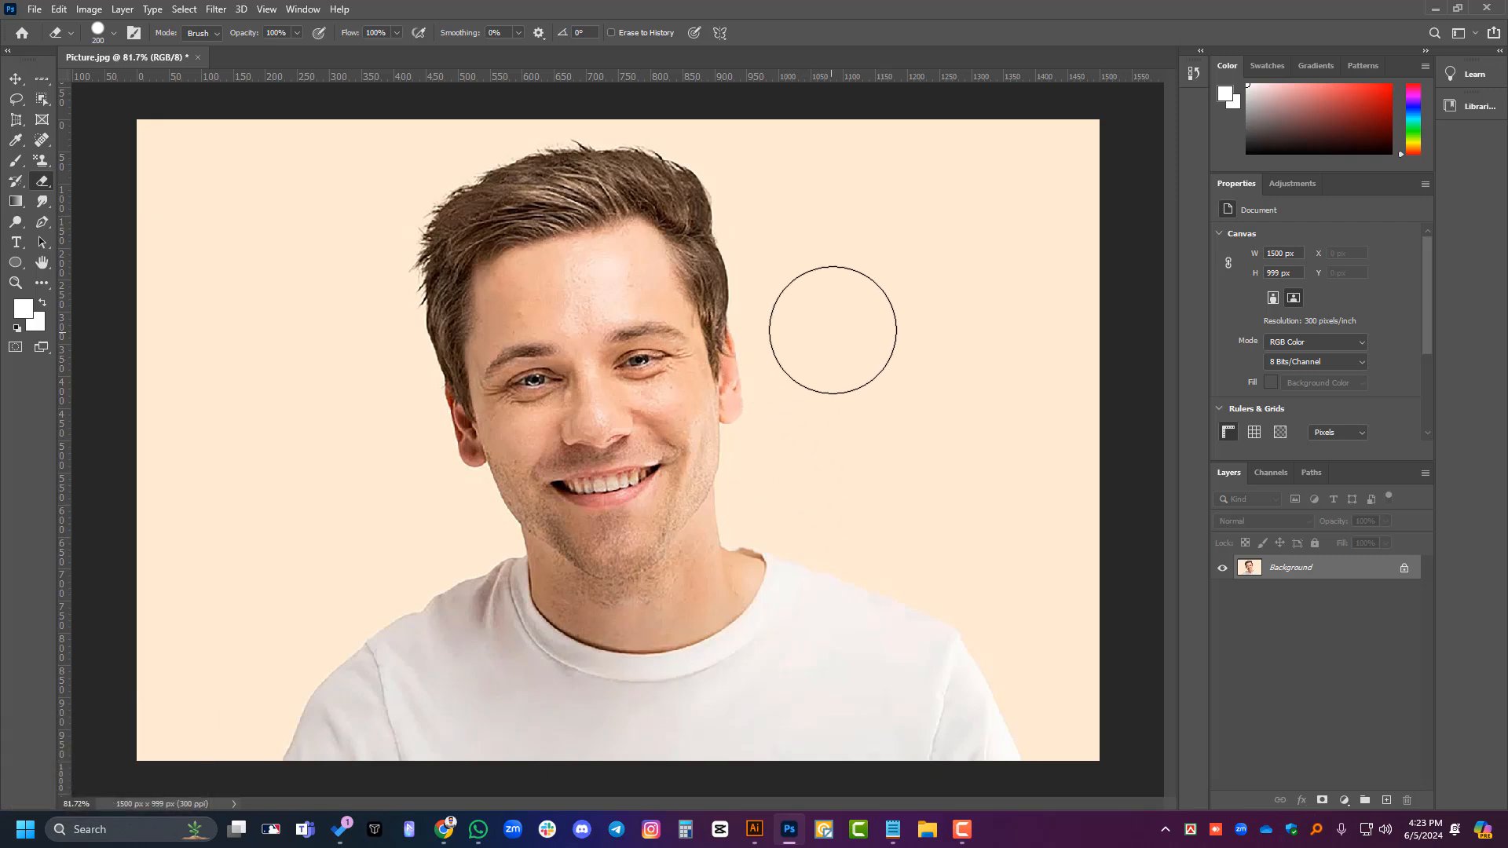
- Erase part of the cream backdrop to the right of the man's head with freehand Background Eraser strokes
{"action": "right_click", "coordinate": [43, 180]}
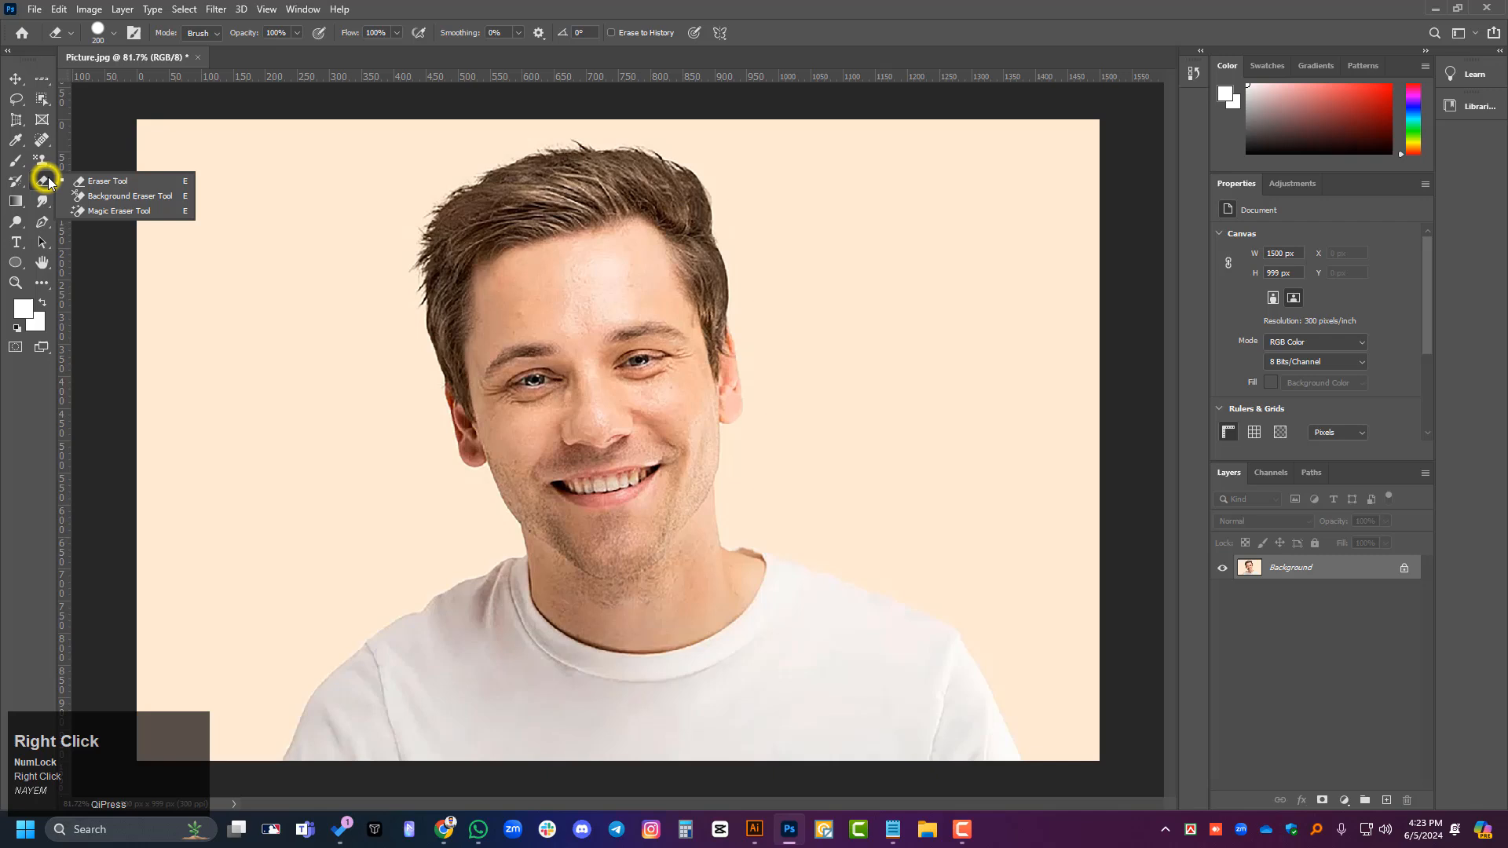
{"action": "left_click", "coordinate": [141, 204]}
{"action": "left_click_drag", "start_coordinate": [866, 269], "coordinate": [892, 473]}
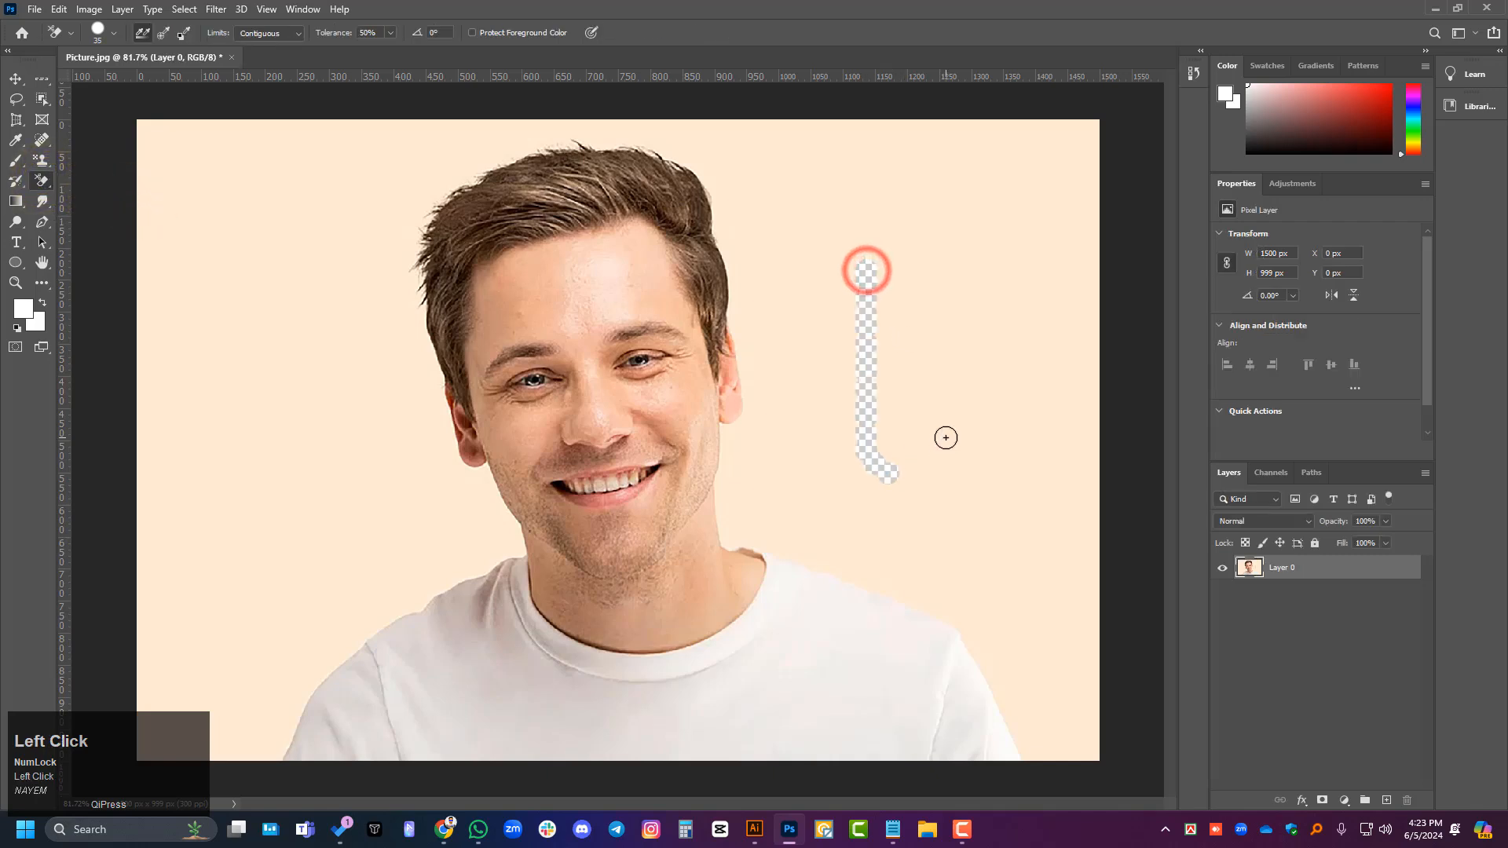
{"action": "mouse_move", "coordinate": [904, 319]}
{"action": "left_mouse_down"}
{"action": "mouse_move", "coordinate": [969, 475]}
{"action": "mouse_move", "coordinate": [943, 212]}
{"action": "mouse_move", "coordinate": [845, 370]}
{"action": "mouse_move", "coordinate": [918, 244]}
{"action": "mouse_move", "coordinate": [862, 165]}
{"action": "mouse_move", "coordinate": [952, 161]}
{"action": "mouse_move", "coordinate": [873, 232]}
{"action": "mouse_move", "coordinate": [895, 188]}
{"action": "mouse_move", "coordinate": [848, 267]}
{"action": "mouse_move", "coordinate": [814, 198]}
{"action": "mouse_move", "coordinate": [844, 132]}
{"action": "left_mouse_up"}
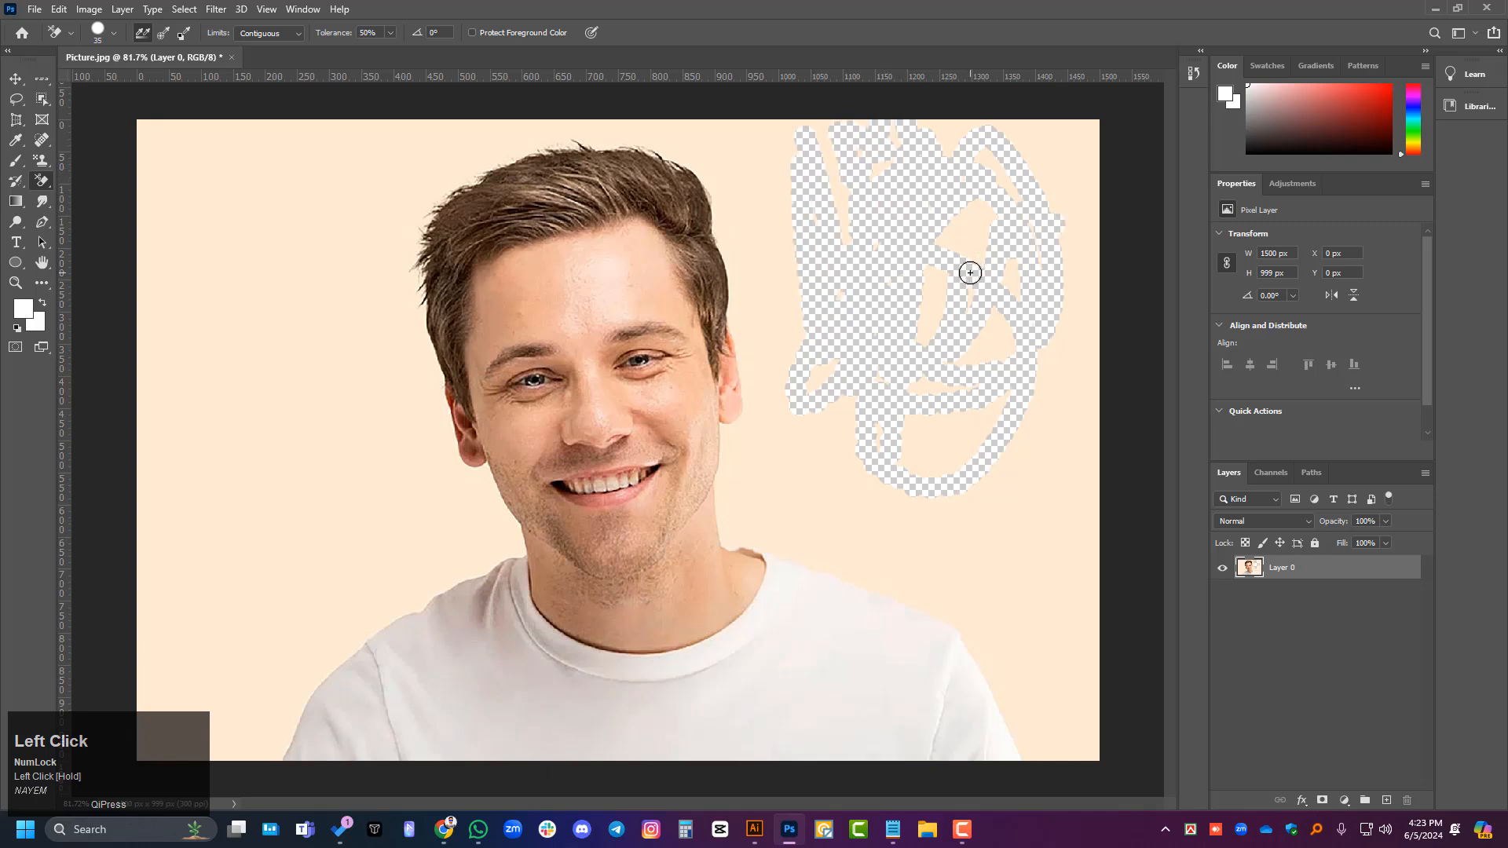
- Enlarge the Background Eraser brush to 175 and erase more backdrop toward the photo's upper-right corner and right edge
{"action": "key", "text": "bracketright"}
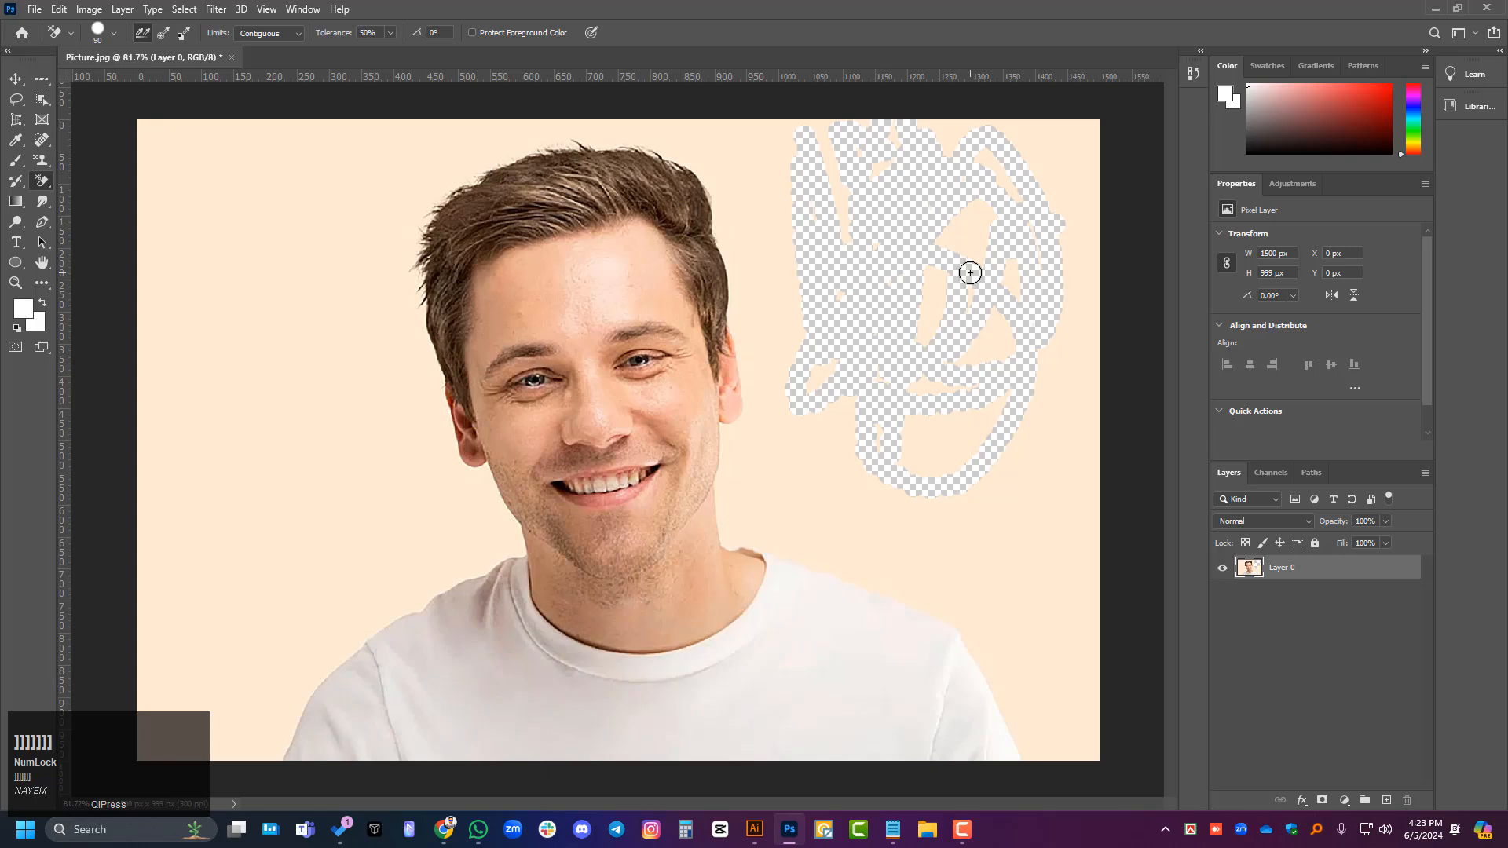
{"action": "mouse_move", "coordinate": [899, 250]}
{"action": "left_mouse_down"}
{"action": "mouse_move", "coordinate": [1017, 174]}
{"action": "mouse_move", "coordinate": [1076, 431]}
{"action": "mouse_move", "coordinate": [1055, 270]}
{"action": "mouse_move", "coordinate": [1073, 382]}
{"action": "mouse_move", "coordinate": [1109, 123]}
{"action": "mouse_move", "coordinate": [1110, 275]}
{"action": "mouse_move", "coordinate": [1110, 145]}
{"action": "mouse_move", "coordinate": [1101, 179]}
{"action": "mouse_move", "coordinate": [1086, 176]}
{"action": "mouse_move", "coordinate": [1086, 97]}
{"action": "left_mouse_up"}
{"action": "mouse_move", "coordinate": [946, 134]}
{"action": "left_mouse_down"}
{"action": "mouse_move", "coordinate": [870, 128]}
{"action": "mouse_move", "coordinate": [1024, 125]}
{"action": "mouse_move", "coordinate": [996, 190]}
{"action": "left_mouse_up"}
{"action": "mouse_move", "coordinate": [990, 221]}
{"action": "left_mouse_down"}
{"action": "mouse_move", "coordinate": [916, 309]}
{"action": "mouse_move", "coordinate": [996, 236]}
{"action": "mouse_move", "coordinate": [1013, 303]}
{"action": "mouse_move", "coordinate": [976, 395]}
{"action": "mouse_move", "coordinate": [1089, 579]}
{"action": "mouse_move", "coordinate": [1100, 645]}
{"action": "left_mouse_up"}
{"action": "left_click_drag", "start_coordinate": [1063, 417], "coordinate": [1096, 503]}
{"action": "left_click_drag", "start_coordinate": [1100, 397], "coordinate": [1097, 487]}
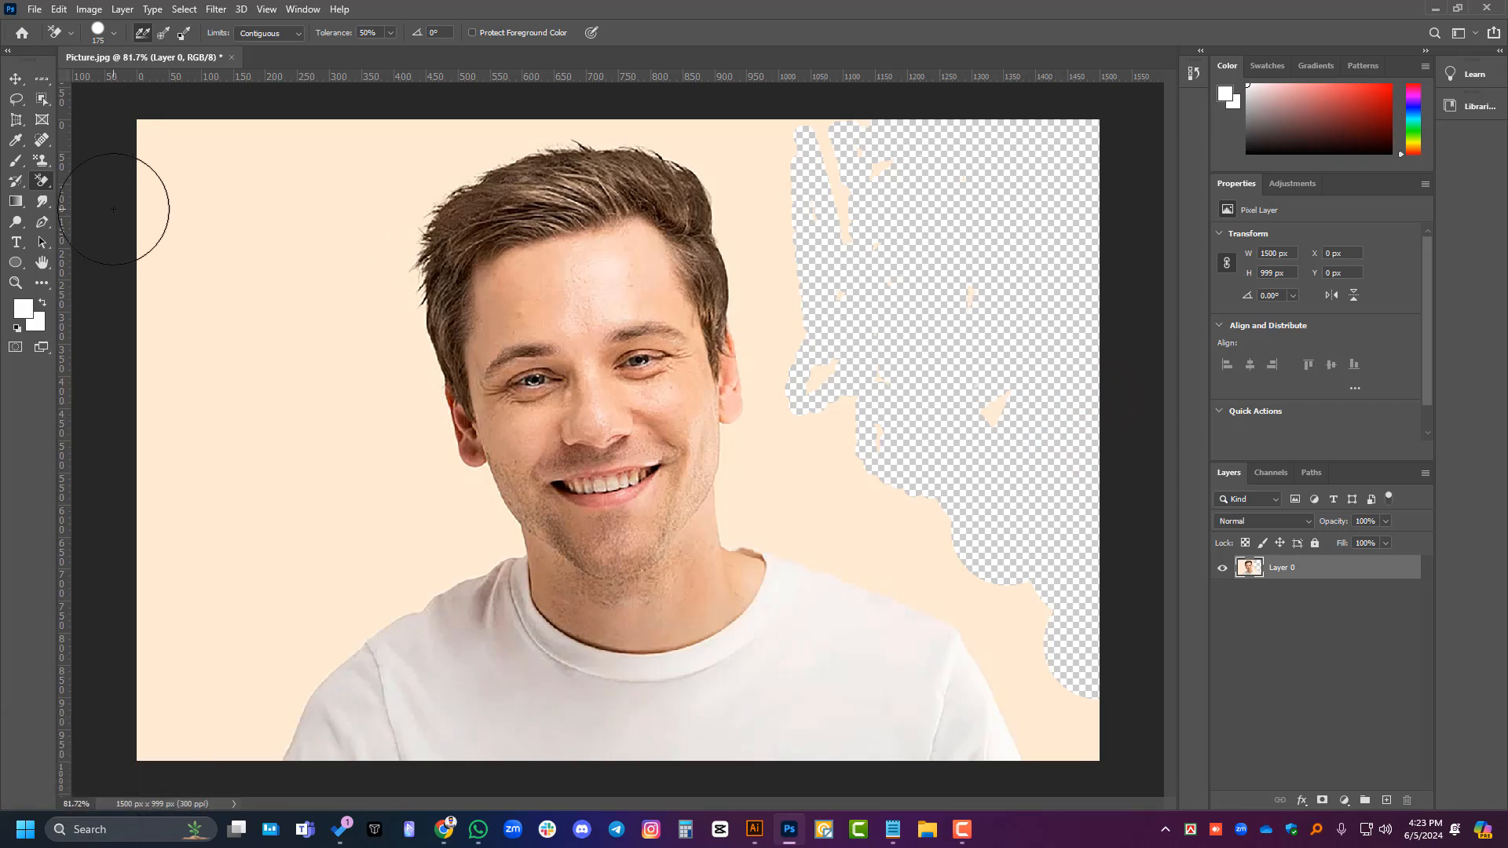
- Remove the cream backdrop and the larger leftover patches beside the head with the Magic Eraser Tool at tolerance 32
{"action": "right_click", "coordinate": [40, 185]}
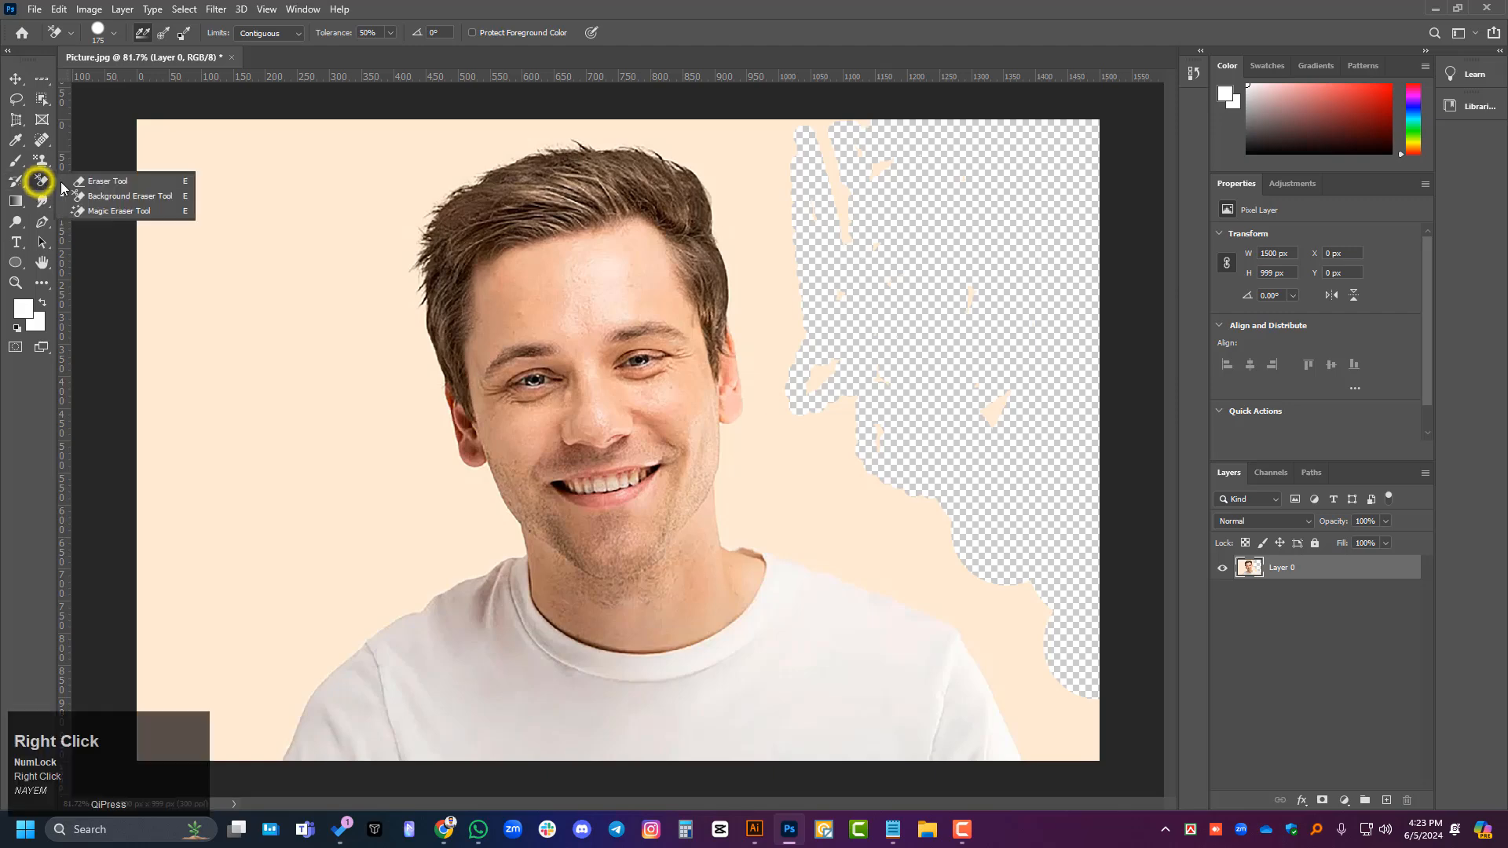
{"action": "left_click", "coordinate": [126, 209]}
{"action": "left_click", "coordinate": [244, 311]}
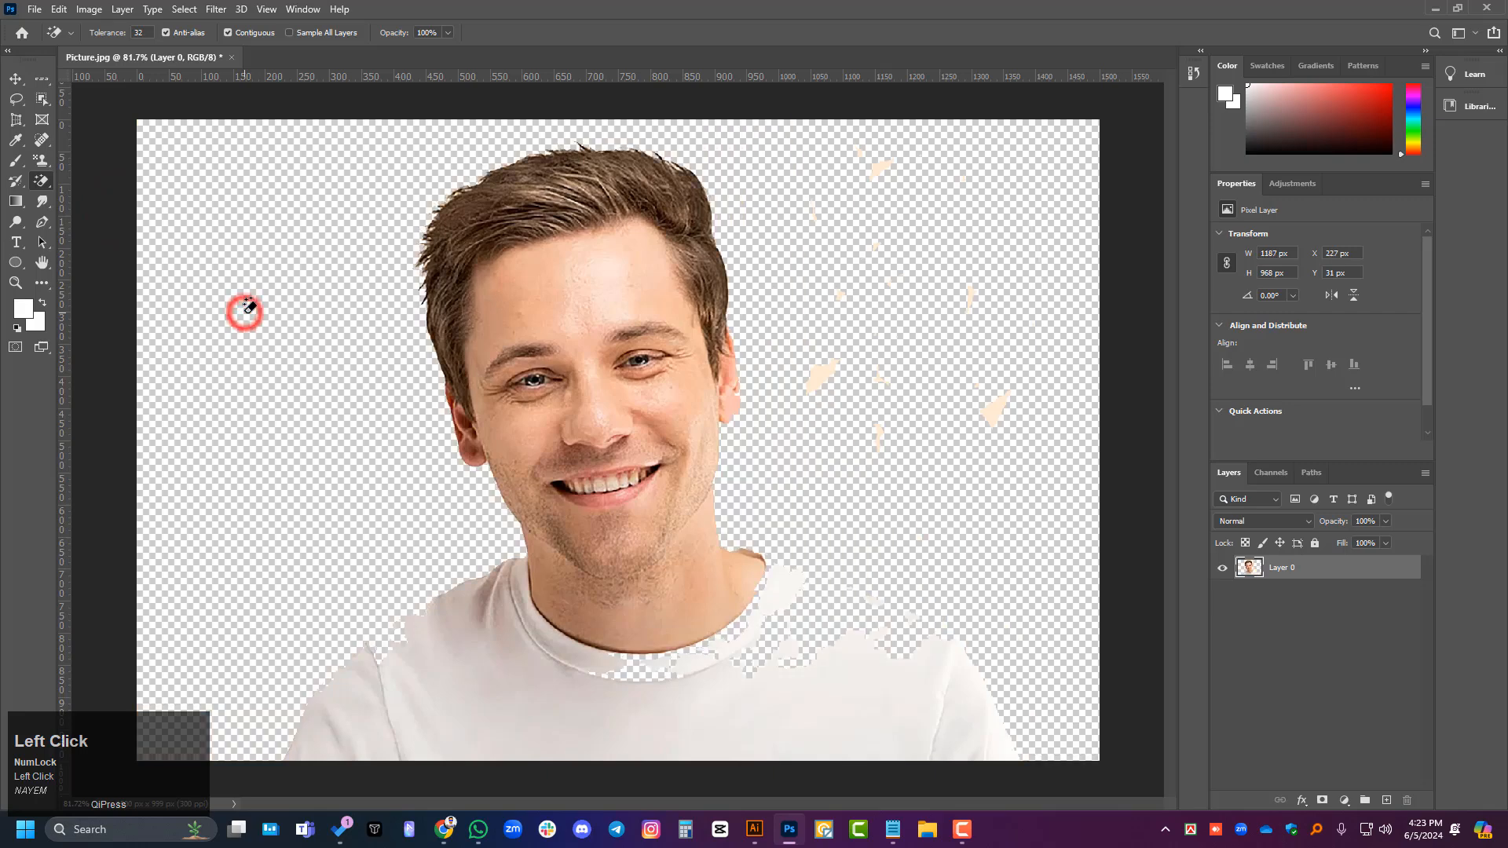
{"action": "left_click", "coordinate": [991, 409]}
{"action": "left_click", "coordinate": [826, 379]}
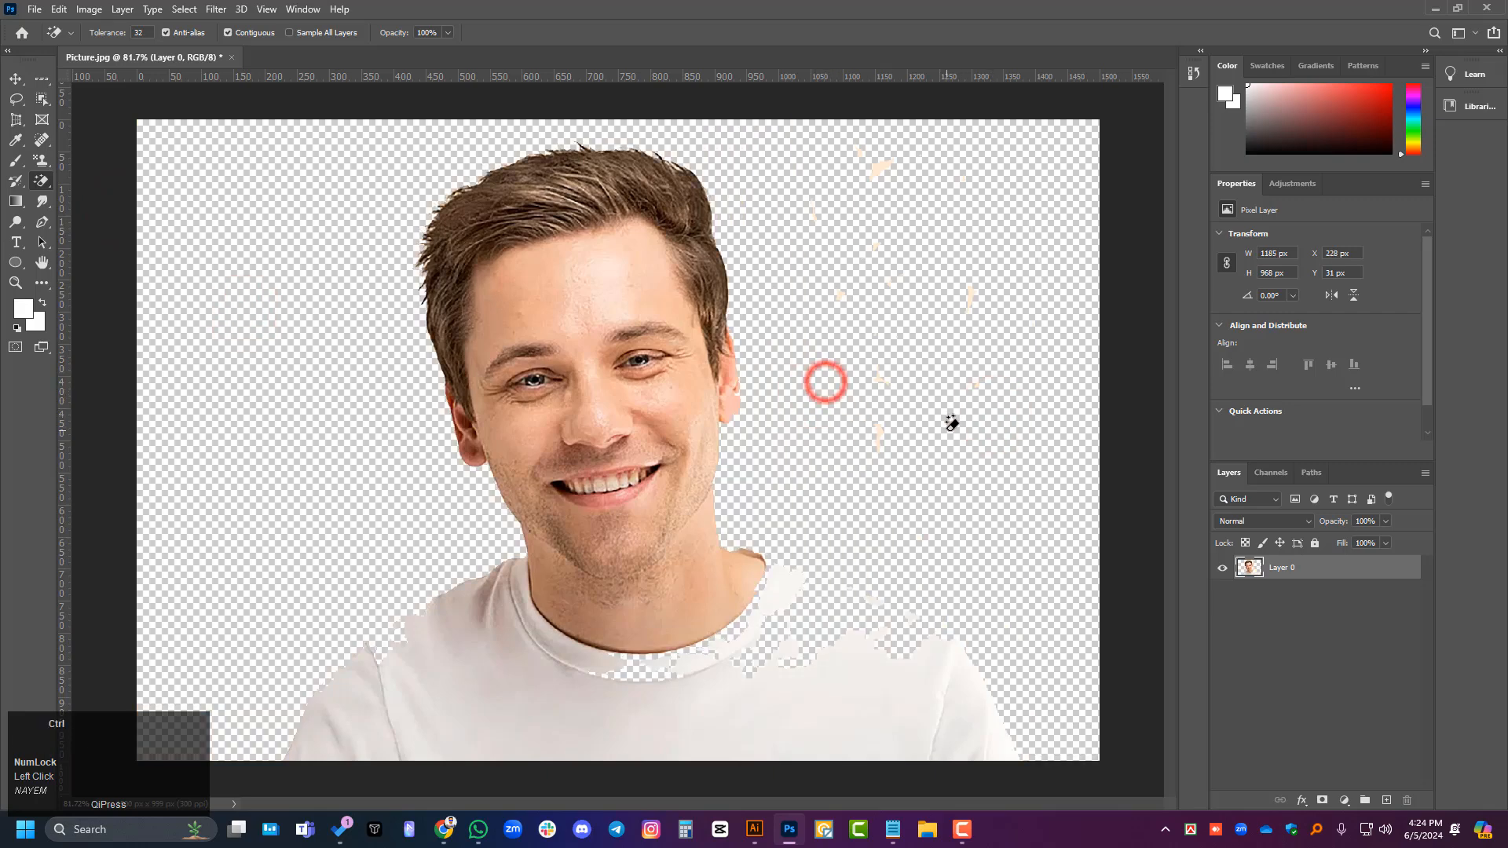
- Undo the Magic Eraser removals and the most recent Background Eraser strokes
{"action": "key", "text": "ctrl+z"}
{"action": "key", "text": "ctrl+z"}
{"action": "key", "text": "ctrl+z"}
- Undo all remaining Background Eraser strokes to bring back the original locked portrait photo
{"action": "key", "text": "ctrl+z"}
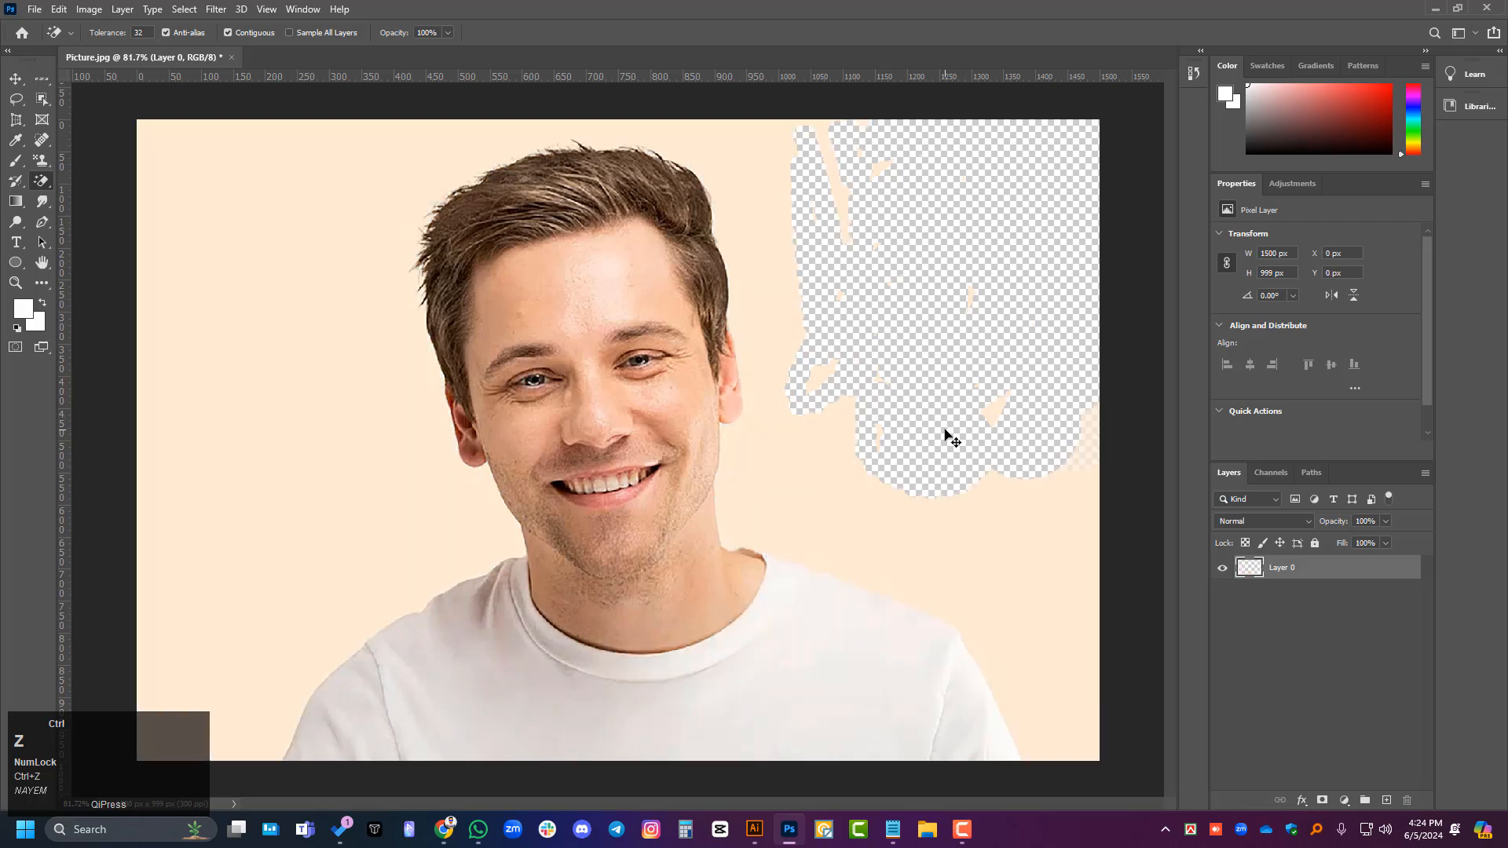
{"action": "key", "text": "ctrl+z"}
{"action": "key", "text": "ctrl+z"}
{"action": "key", "text": "ctrl+z"}
{"action": "key", "text": "ctrl+z"}
{"action": "key", "text": "ctrl+z"}
{"action": "key", "text": "ctrl+z"}
{"action": "key", "text": "ctrl+z"}
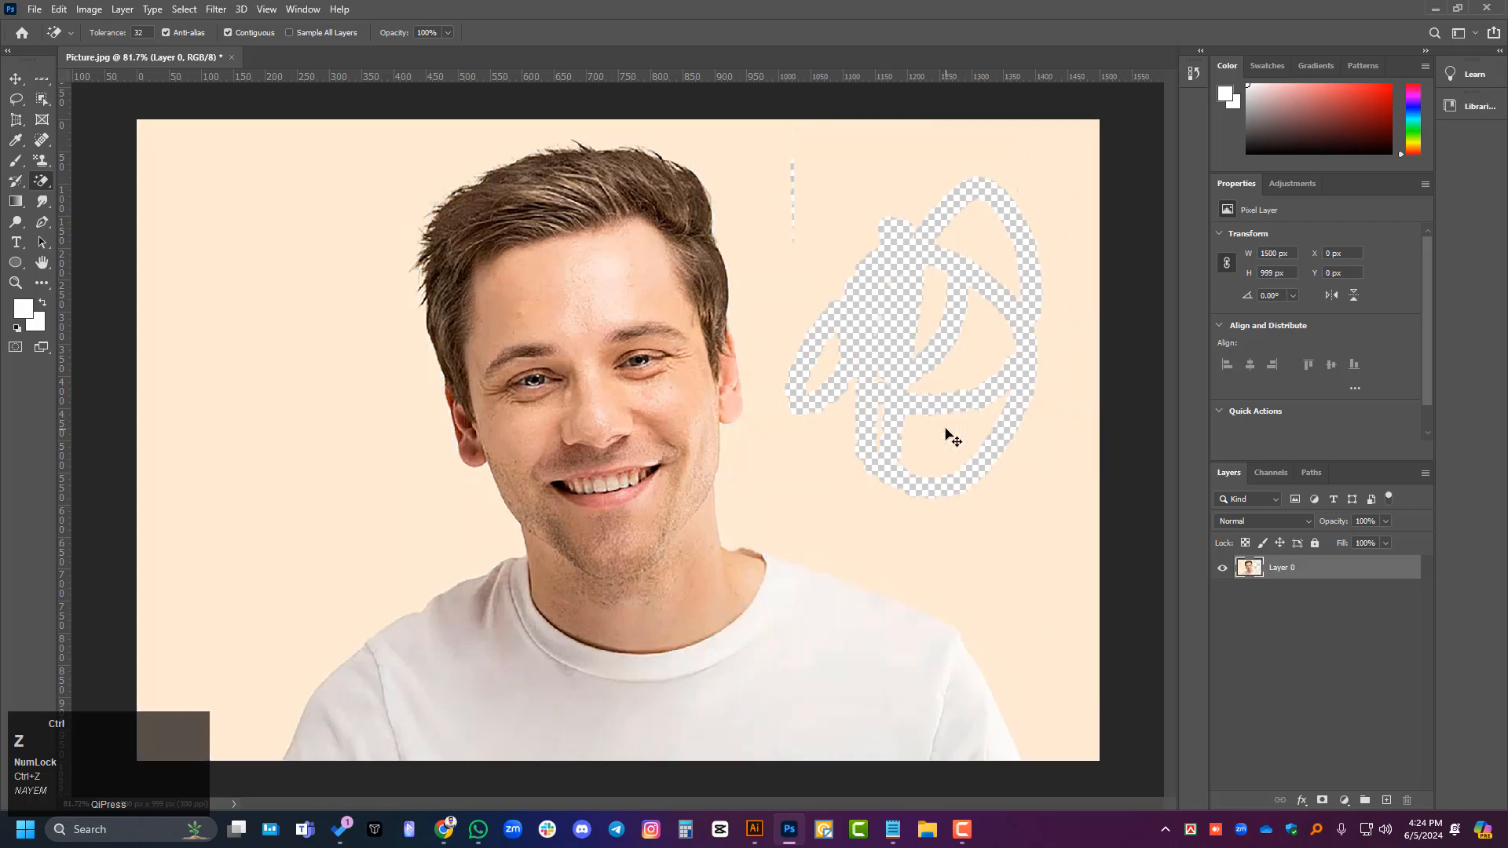
{"action": "key", "text": "ctrl+z"}
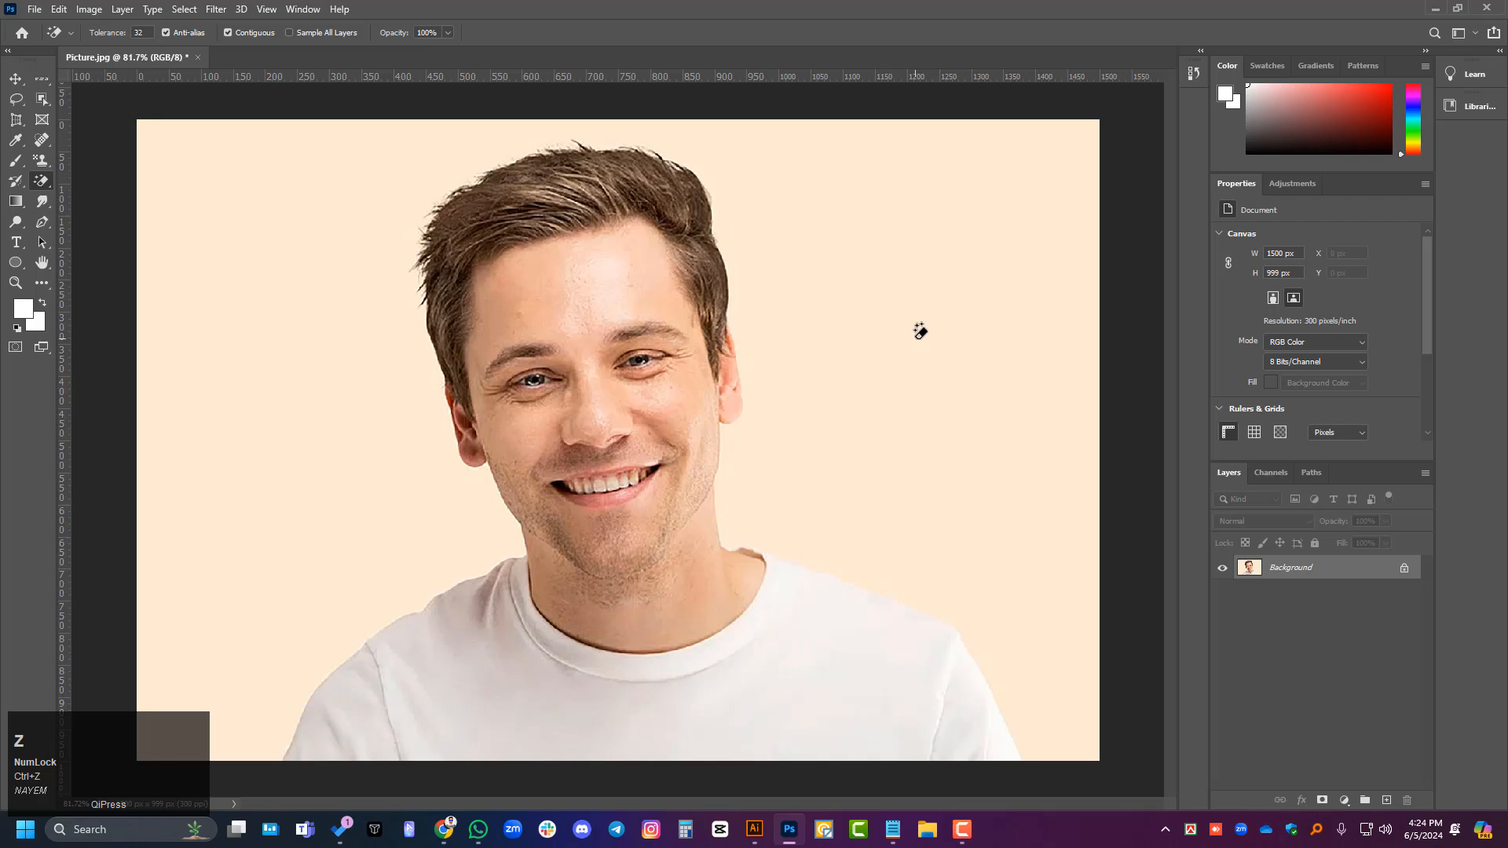
- Try removing the whole cream backdrop with the Magic Eraser at tolerance 32, inspect the shirt edges, and undo the removal
{"action": "left_click", "coordinate": [920, 330]}
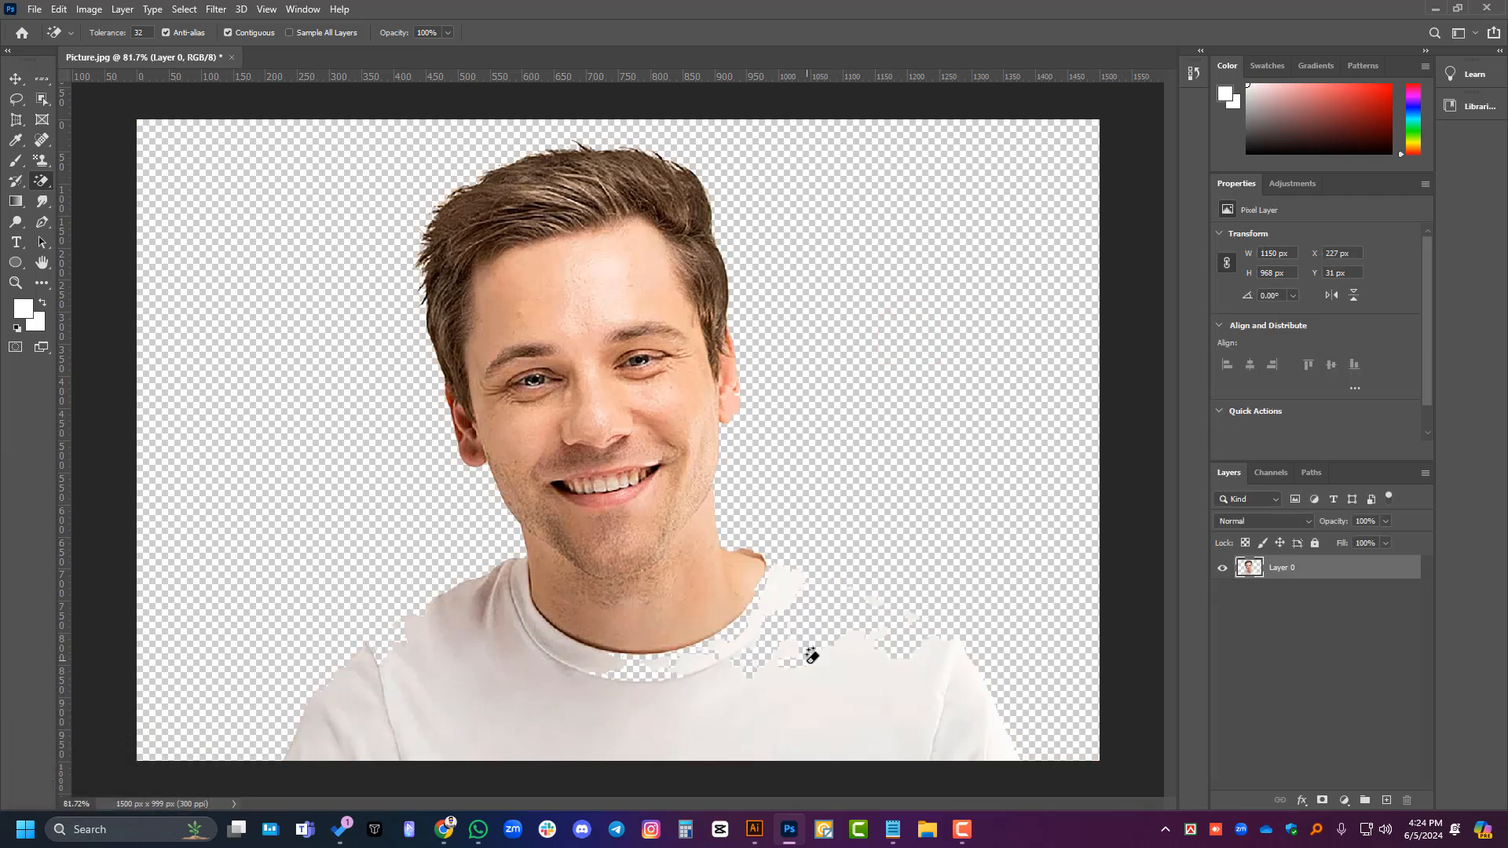
{"action": "scroll", "coordinate": [811, 656], "scroll_direction": "down", "scroll_amount": 3}
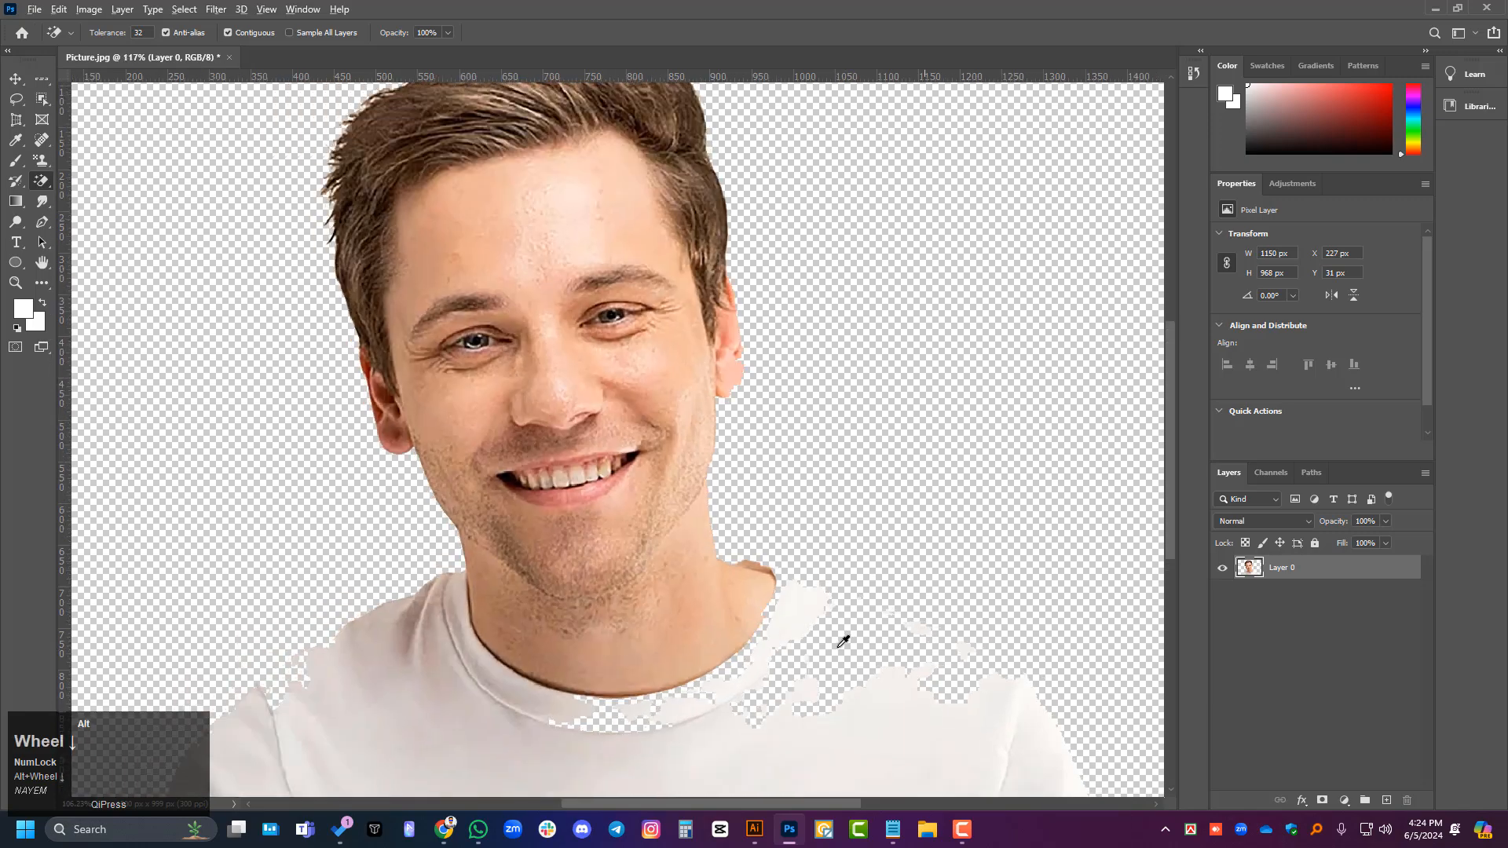
{"action": "scroll", "coordinate": [842, 642], "scroll_direction": "down", "scroll_amount": 2}
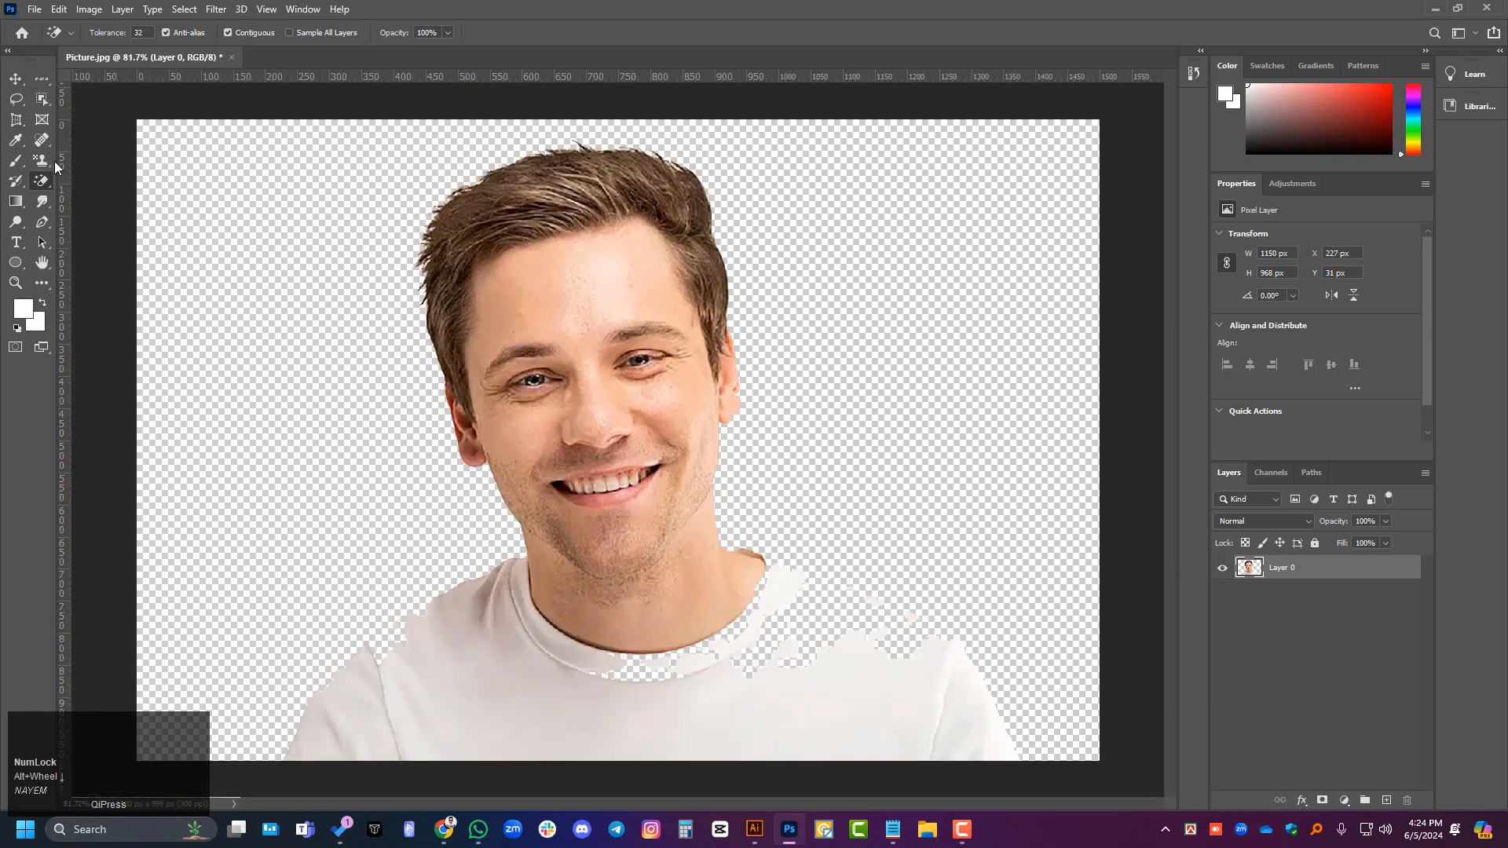
{"action": "key", "text": "ctrl+z"}
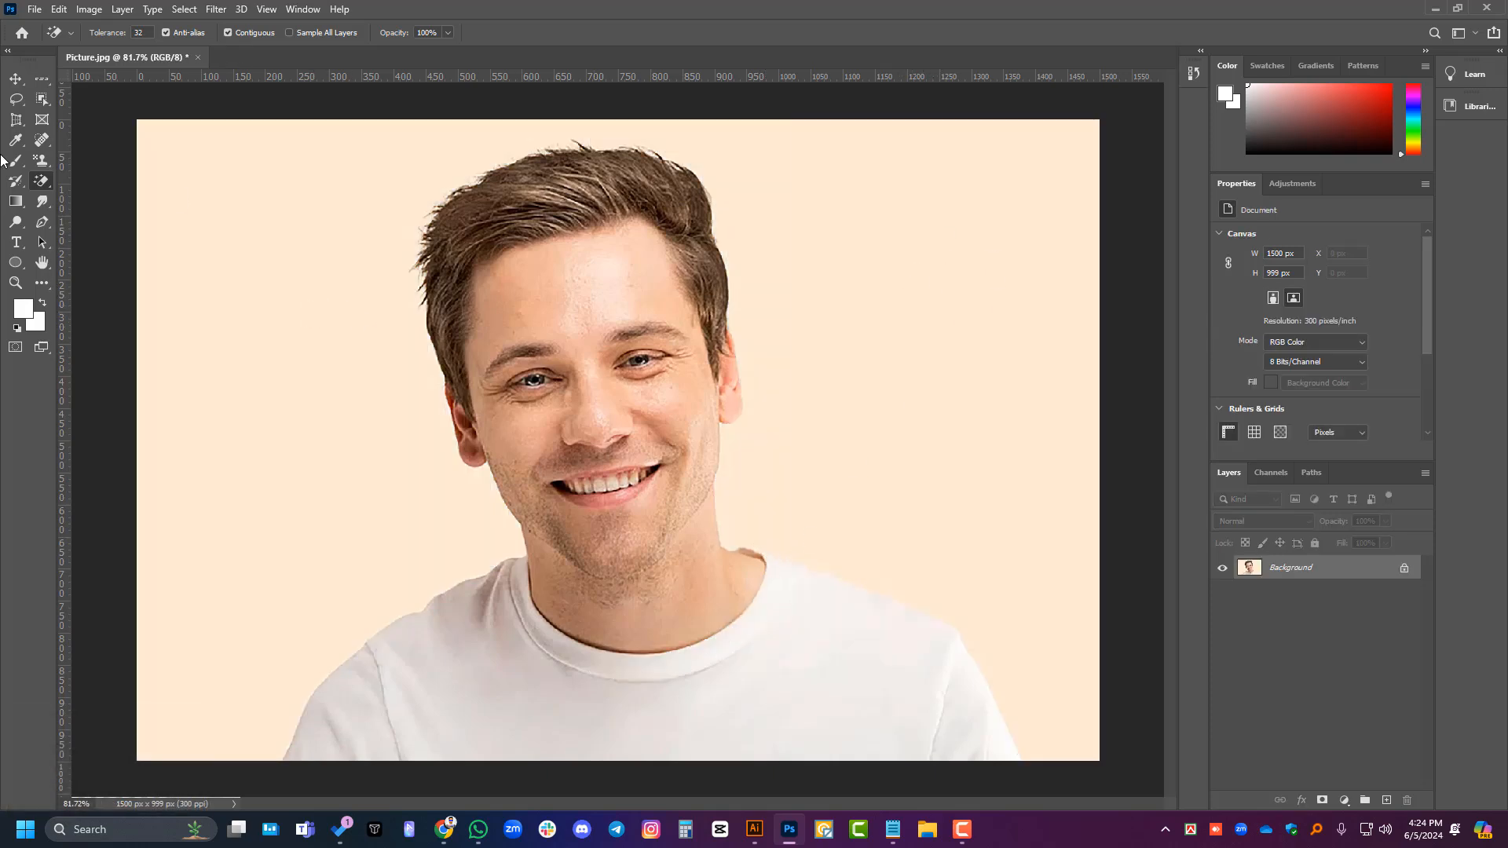
{"action": "left_click", "coordinate": [15, 79]}
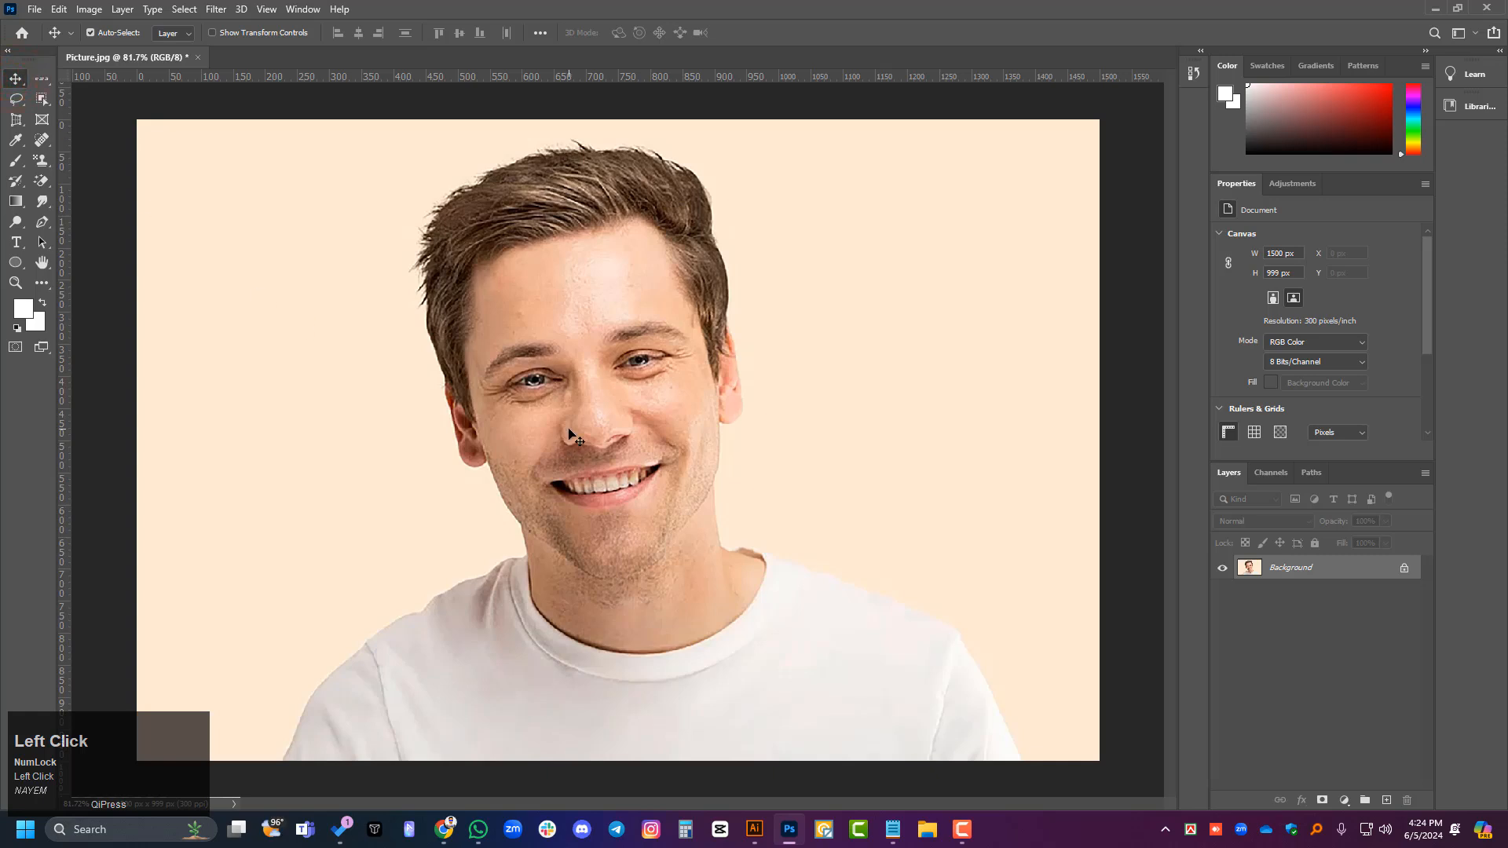
- Try short white strokes with the Brush Tool on the backdrop left of the man's head and undo them
{"action": "right_click", "coordinate": [41, 182]}
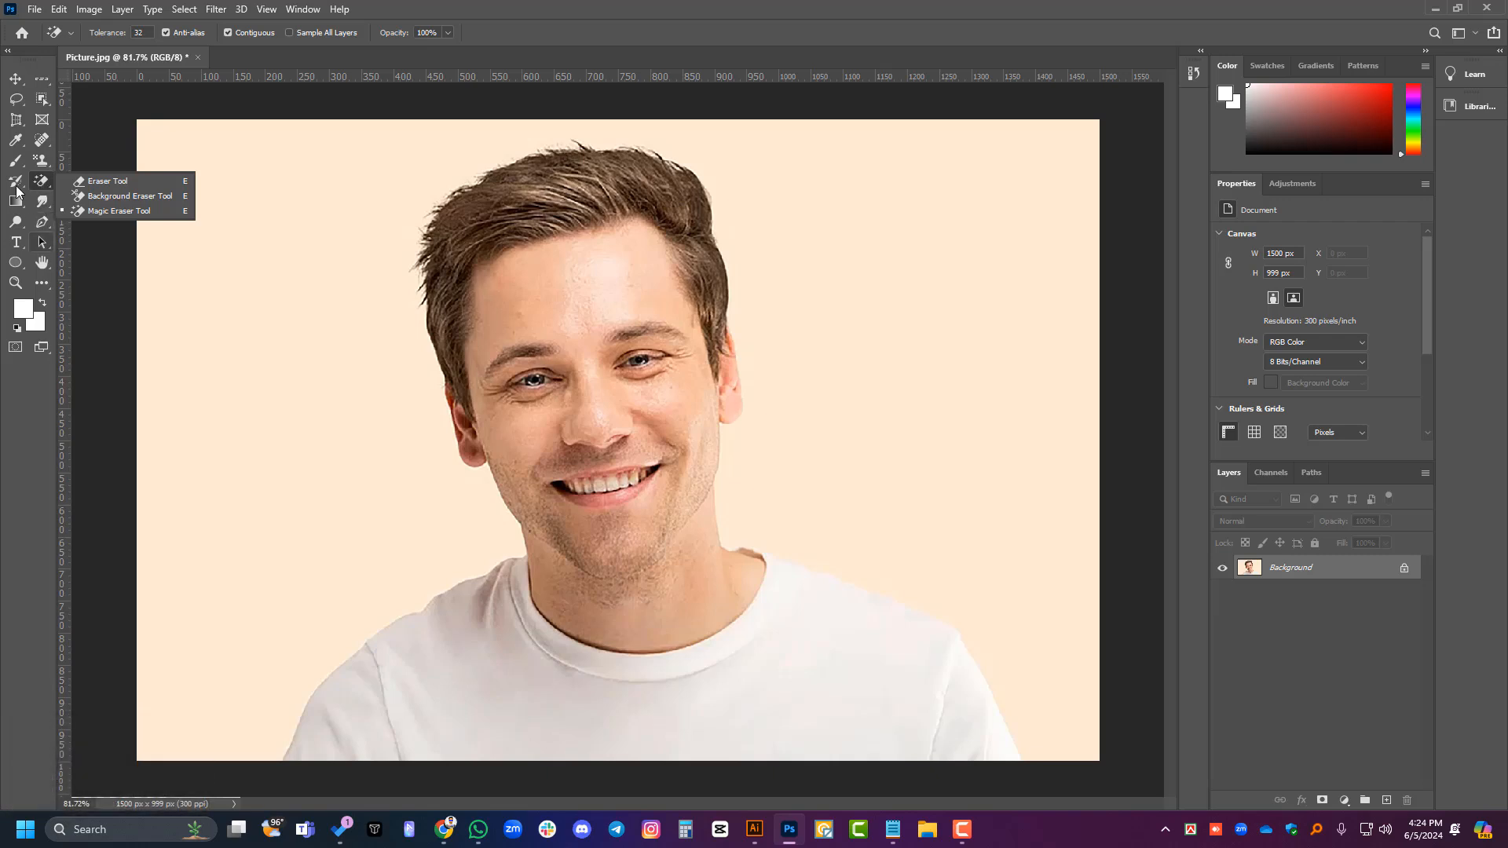
{"action": "right_click", "coordinate": [15, 187]}
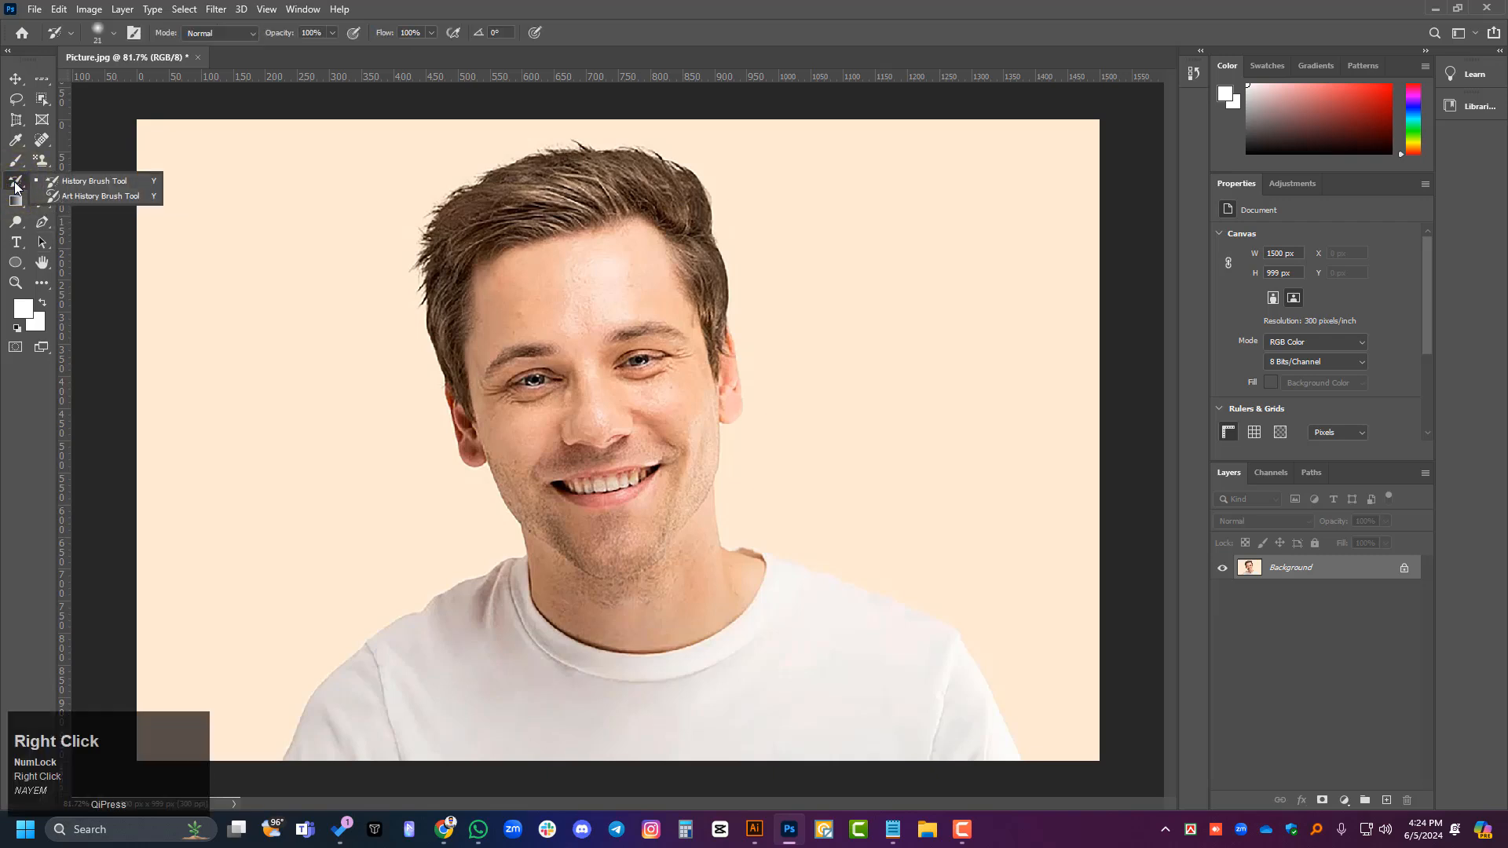
{"action": "right_click", "coordinate": [19, 161]}
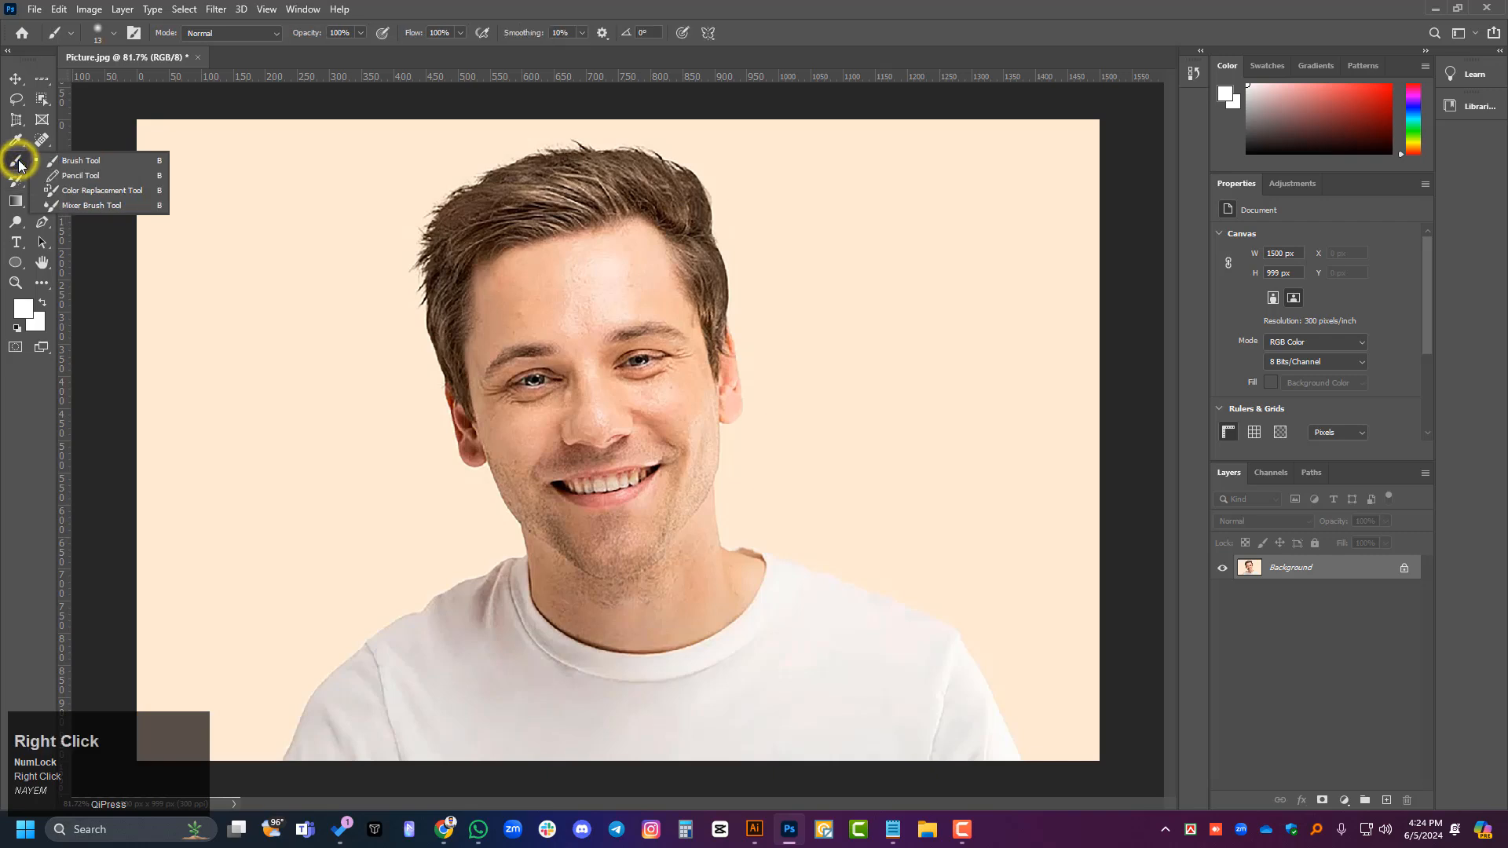
{"action": "left_click", "coordinate": [106, 162]}
{"action": "left_click_drag", "start_coordinate": [265, 276], "coordinate": [265, 428]}
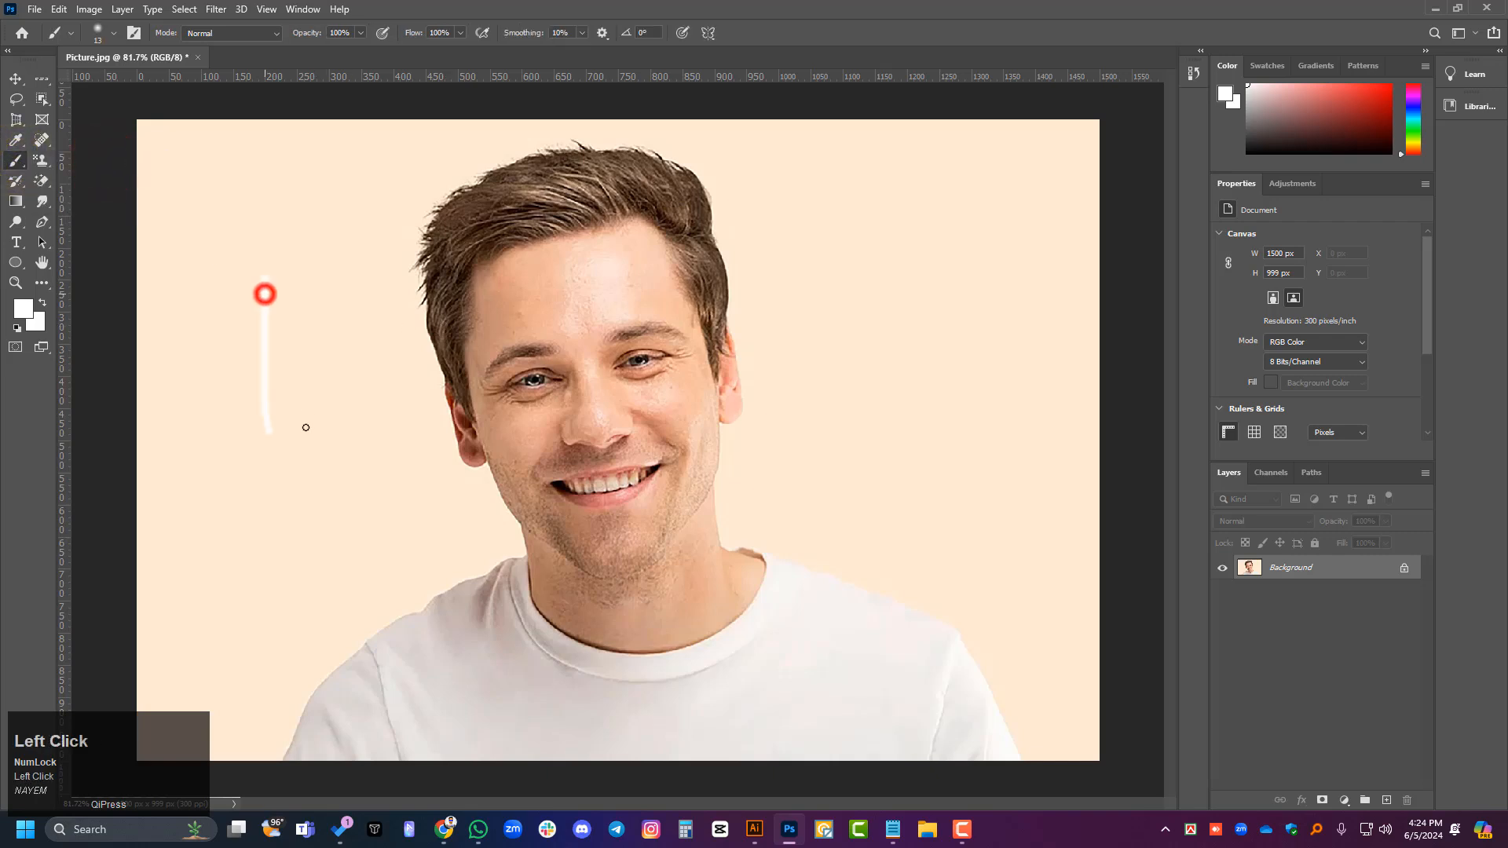
{"action": "left_click_drag", "start_coordinate": [317, 299], "coordinate": [265, 428]}
{"action": "key", "text": "ctrl+z"}
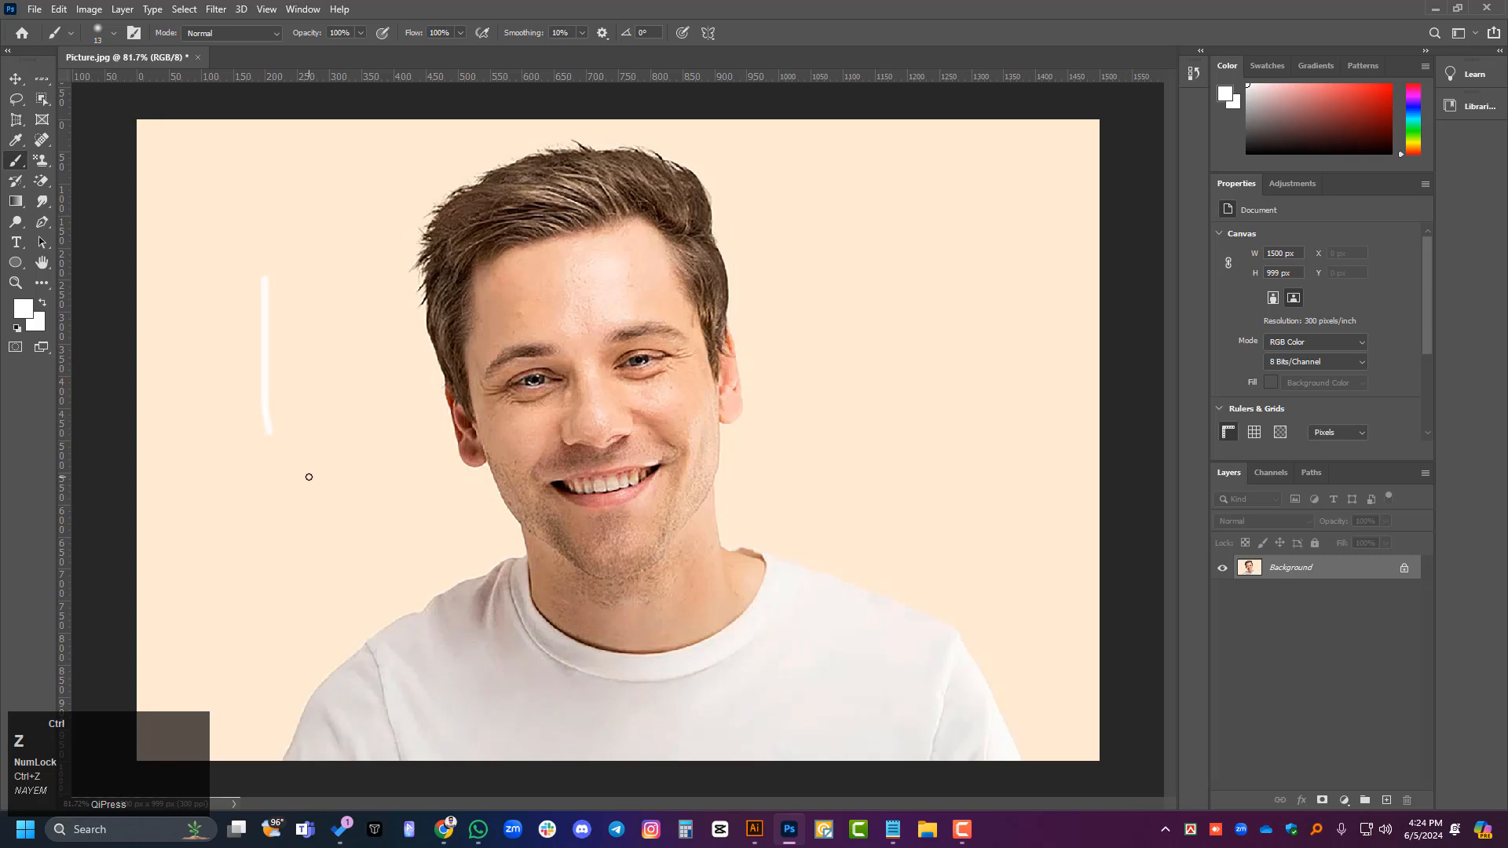
{"action": "key", "text": "ctrl+z"}
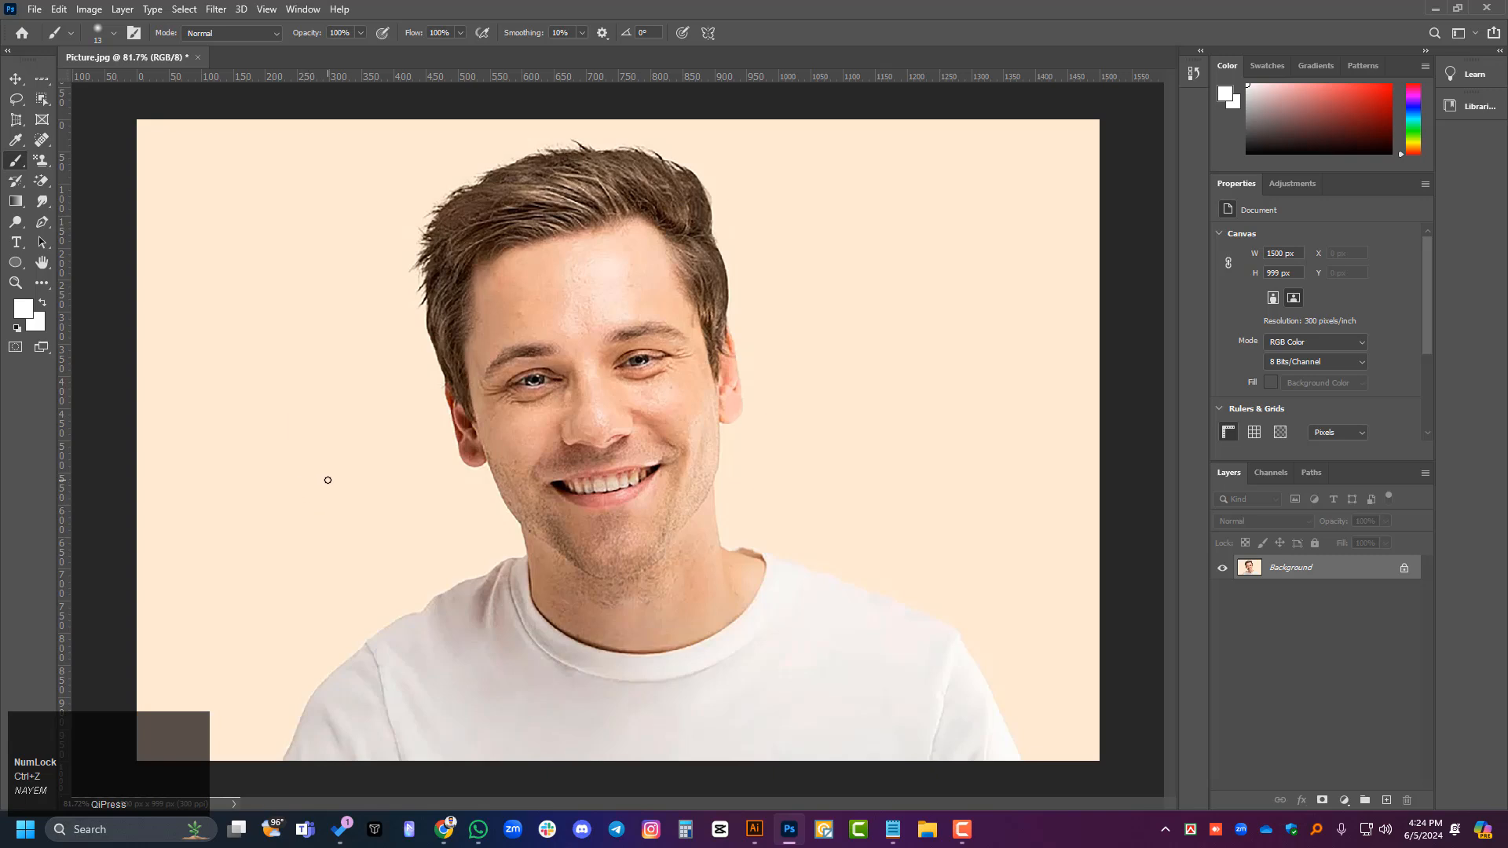
- Enlarge the brush to 50 px, test it with a stroke left of the man's head, and undo that stroke
{"action": "key", "text": "bracketright"}
{"action": "key", "text": "bracketright"}
{"action": "mouse_move", "coordinate": [210, 416]}
{"action": "left_mouse_down"}
{"action": "mouse_move", "coordinate": [303, 390]}
{"action": "mouse_move", "coordinate": [409, 491]}
{"action": "left_mouse_up"}
{"action": "key", "text": "ctrl+z"}
- Paint a vertical white stroke with a 50 px, 0% hardness brush on the backdrop right of the man's head
{"action": "left_click", "coordinate": [114, 34]}
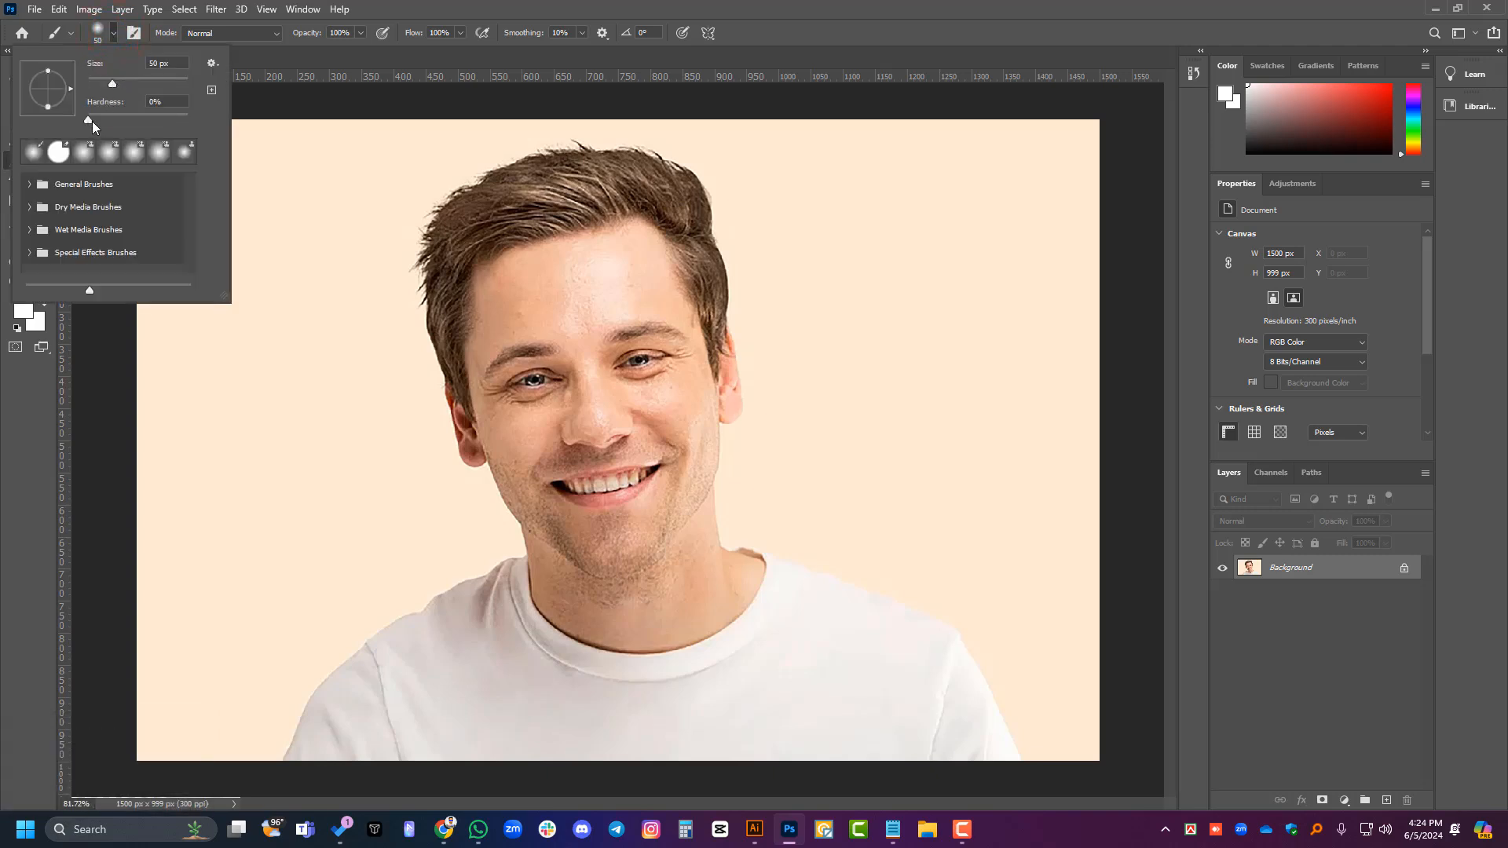
{"action": "left_click_drag", "start_coordinate": [908, 271], "coordinate": [898, 478]}
{"action": "scroll", "coordinate": [942, 423], "scroll_direction": "up", "scroll_amount": 5, "text": "alt"}
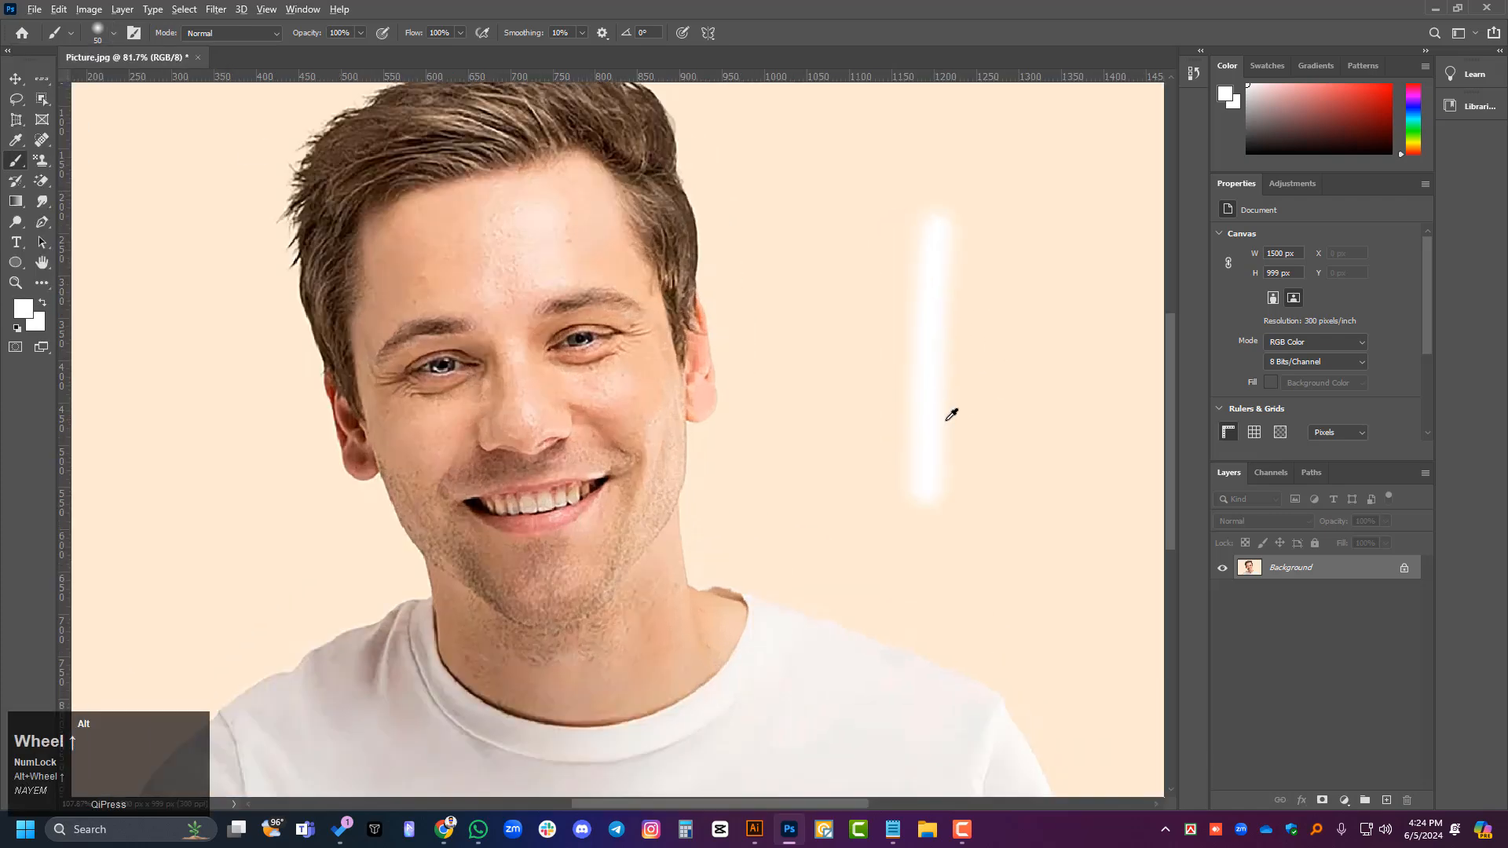
{"action": "scroll", "coordinate": [888, 395], "scroll_direction": "left", "scroll_amount": 2}
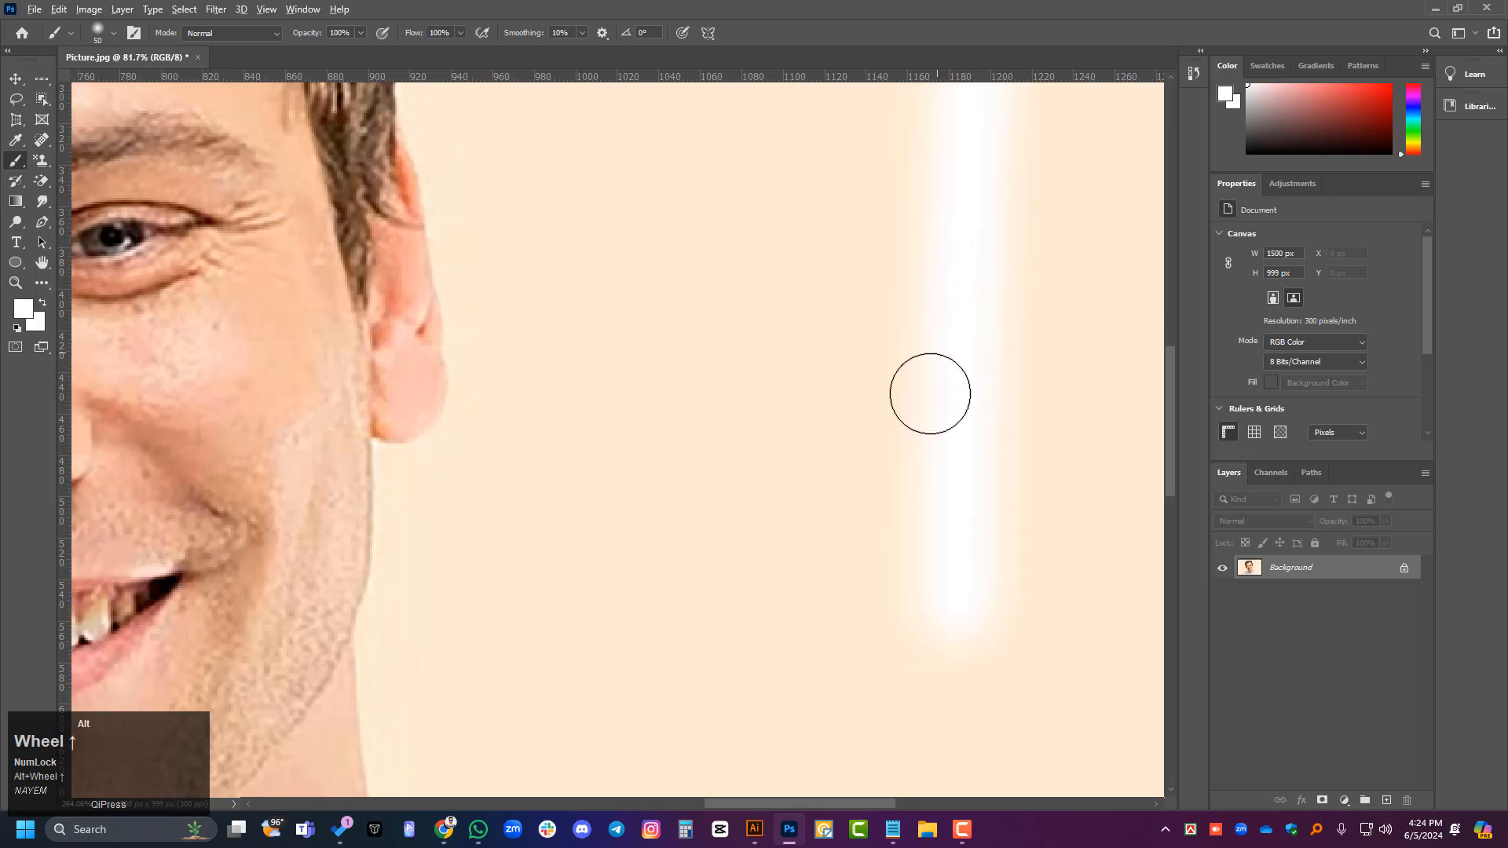
- Try a hard-edged white stroke at 100% hardness between the man's ear and the soft stroke, and undo it
{"action": "left_click", "coordinate": [117, 26]}
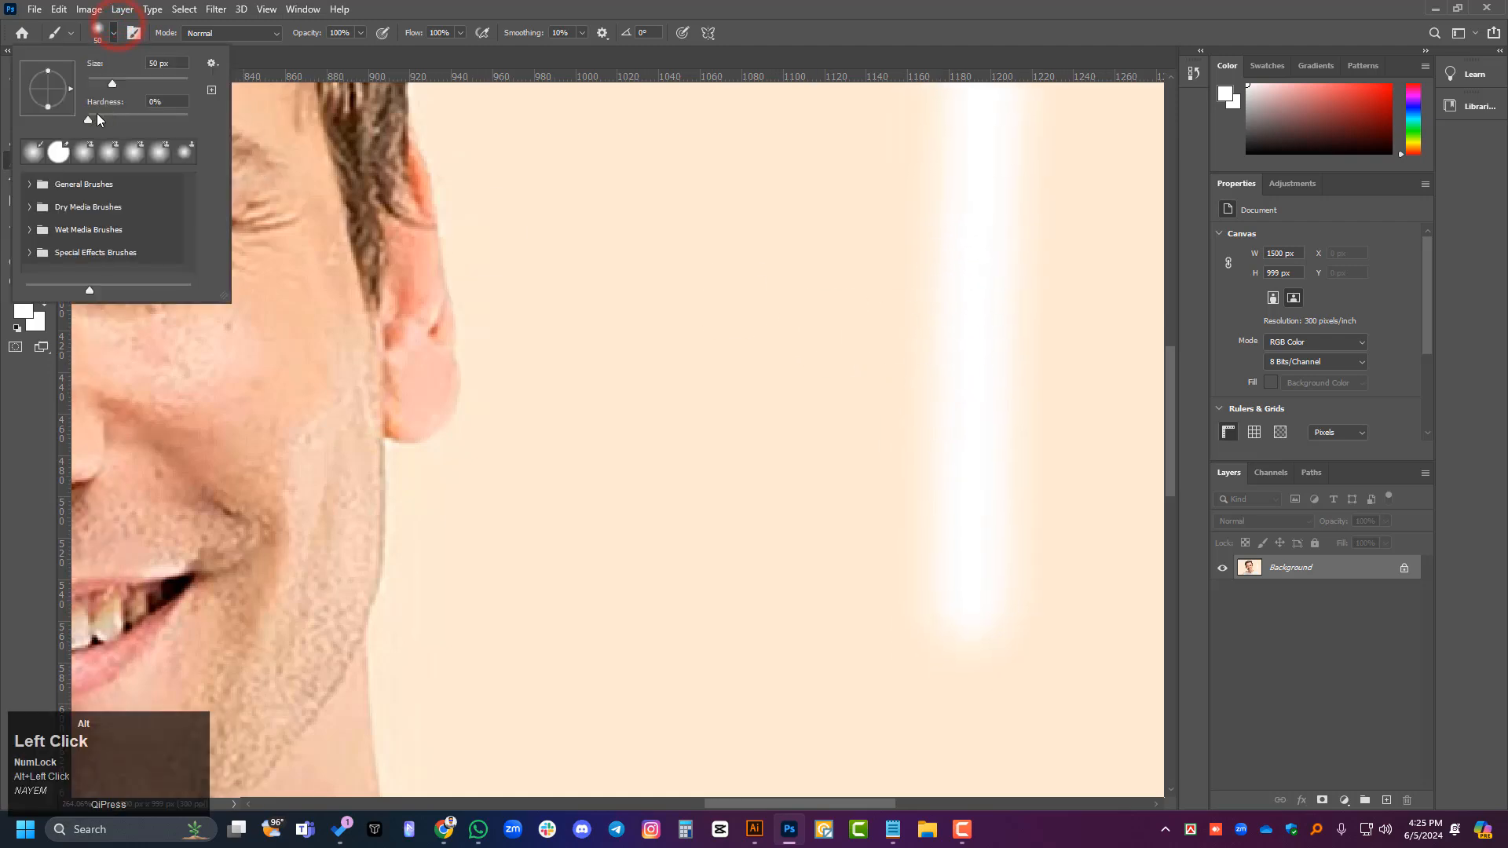
{"action": "left_click_drag", "start_coordinate": [88, 121], "coordinate": [187, 118]}
{"action": "left_click_drag", "start_coordinate": [723, 208], "coordinate": [710, 600]}
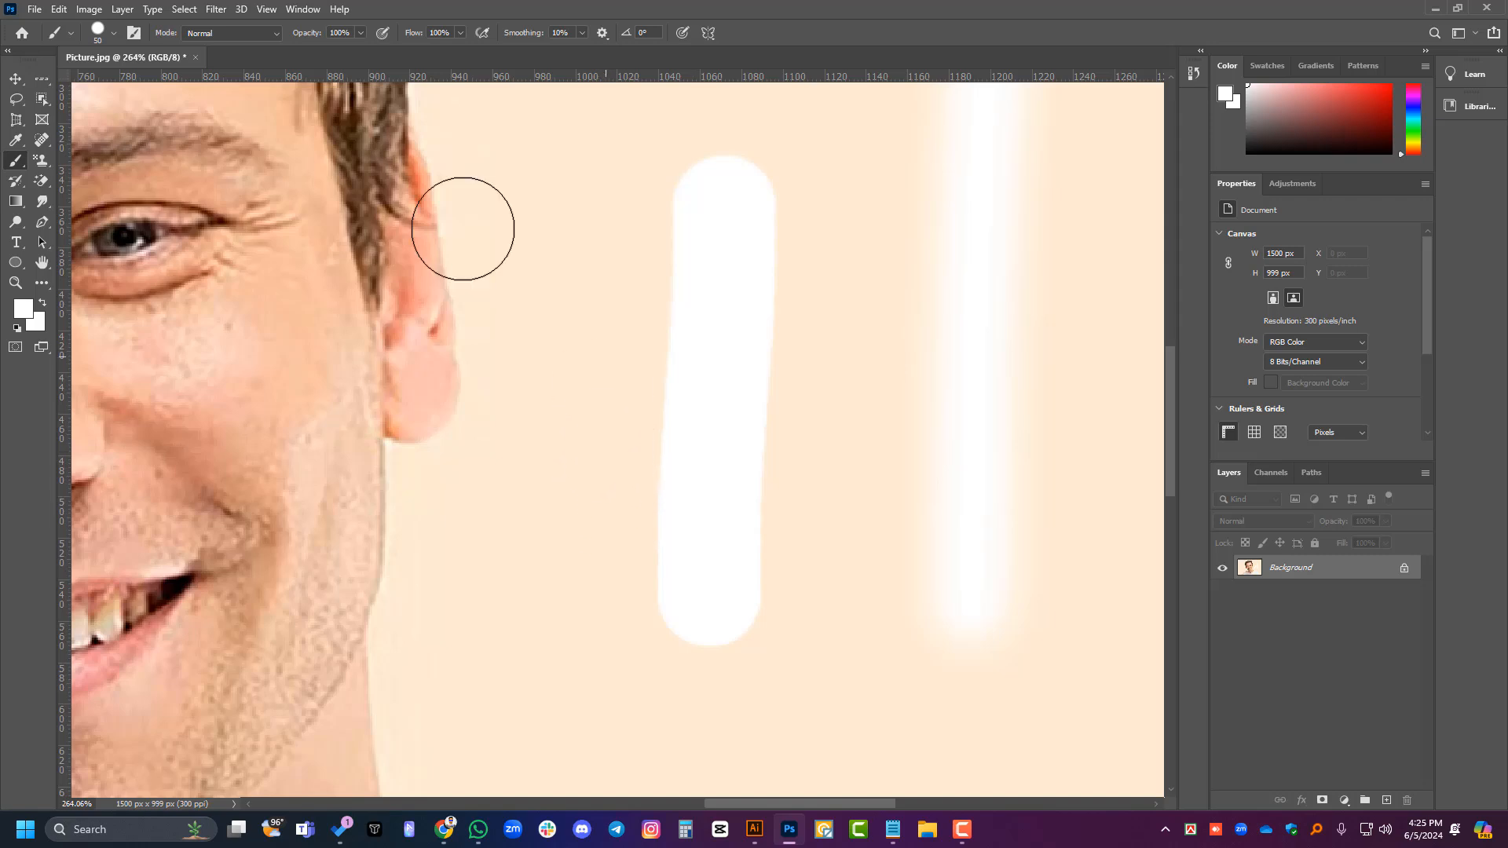
{"action": "key", "text": "ctrl+alt+z"}
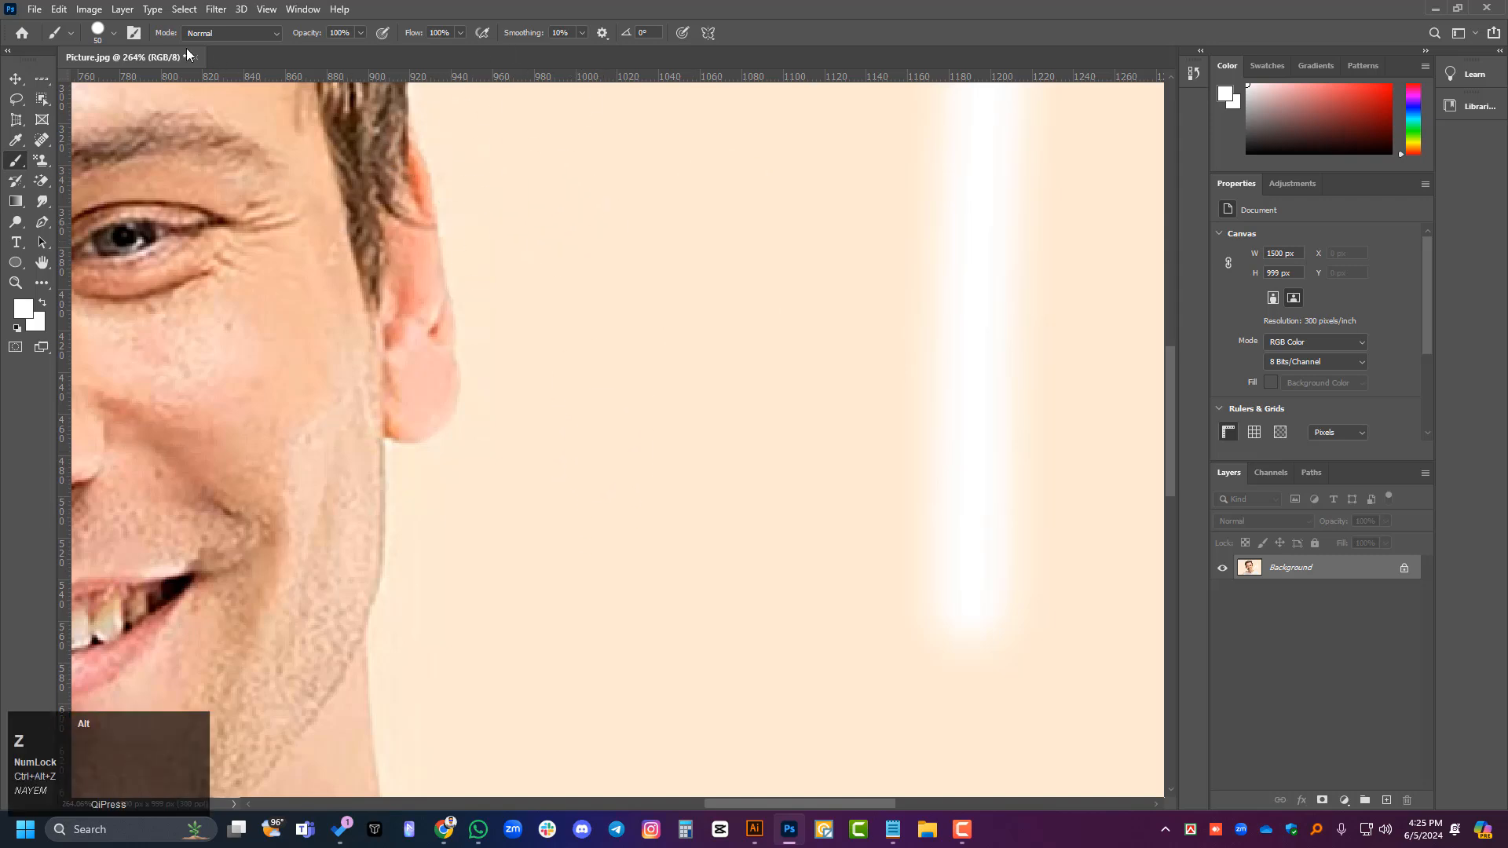
- Set the brush hardness to 0% and paint two soft vertical white strokes between the ear and the existing stroke
{"action": "left_click", "coordinate": [115, 34]}
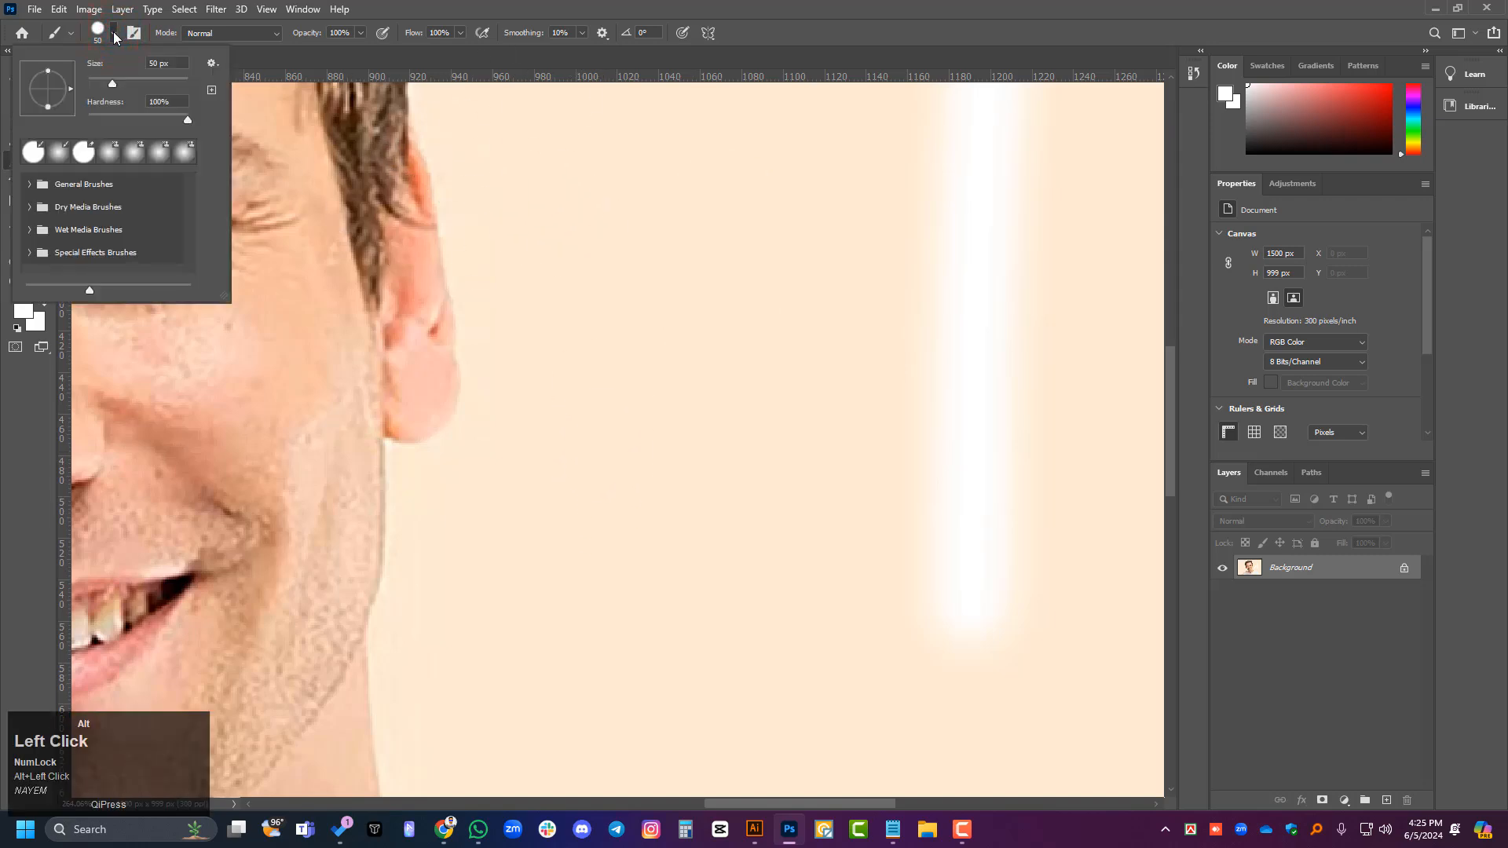
{"action": "left_click_drag", "start_coordinate": [185, 118], "coordinate": [86, 116]}
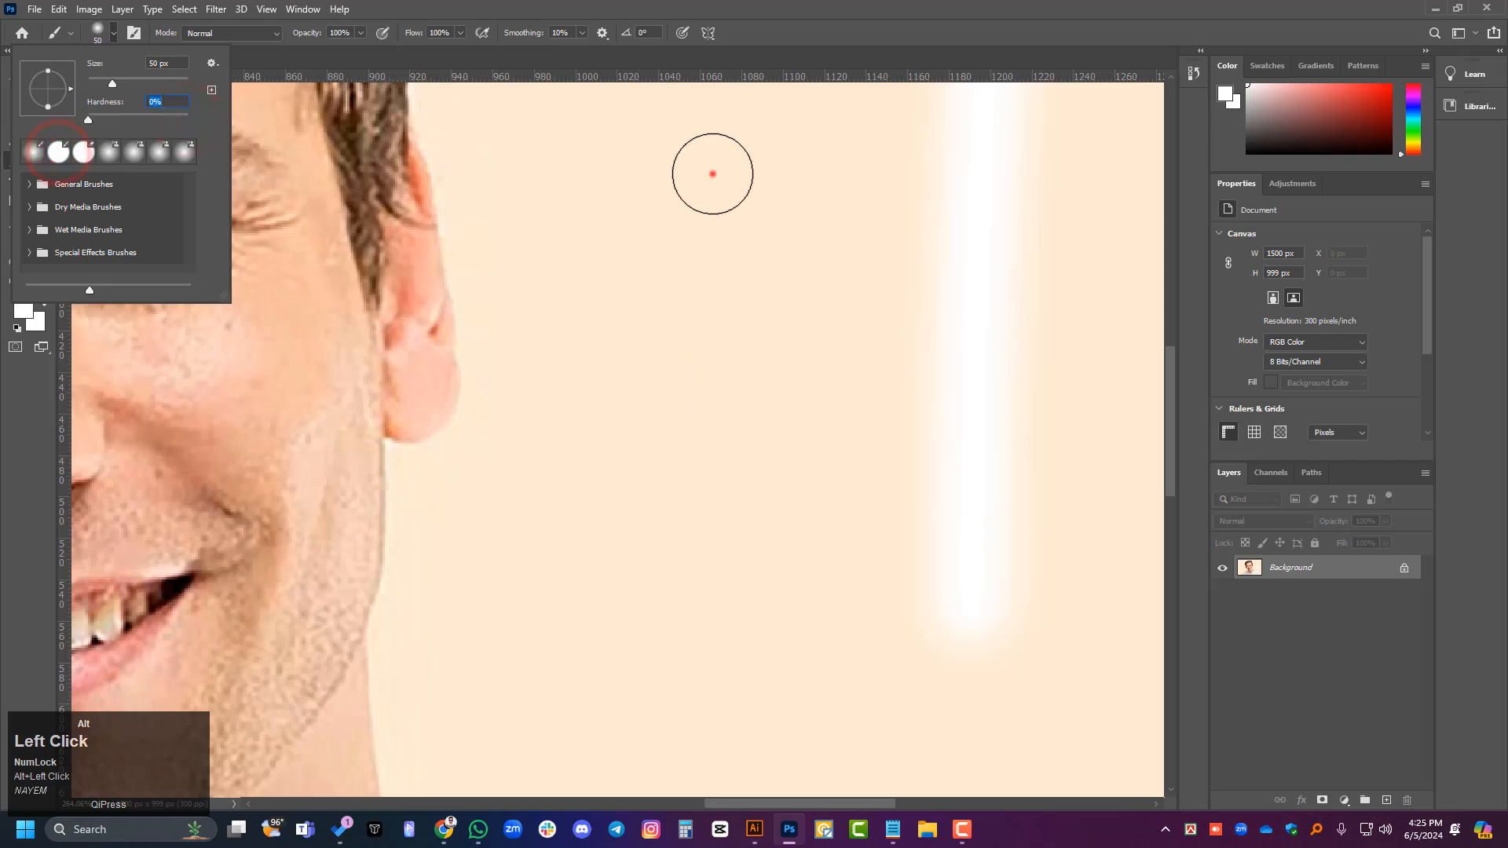
{"action": "left_click_drag", "start_coordinate": [710, 168], "coordinate": [693, 607]}
{"action": "left_click_drag", "start_coordinate": [570, 205], "coordinate": [575, 541]}
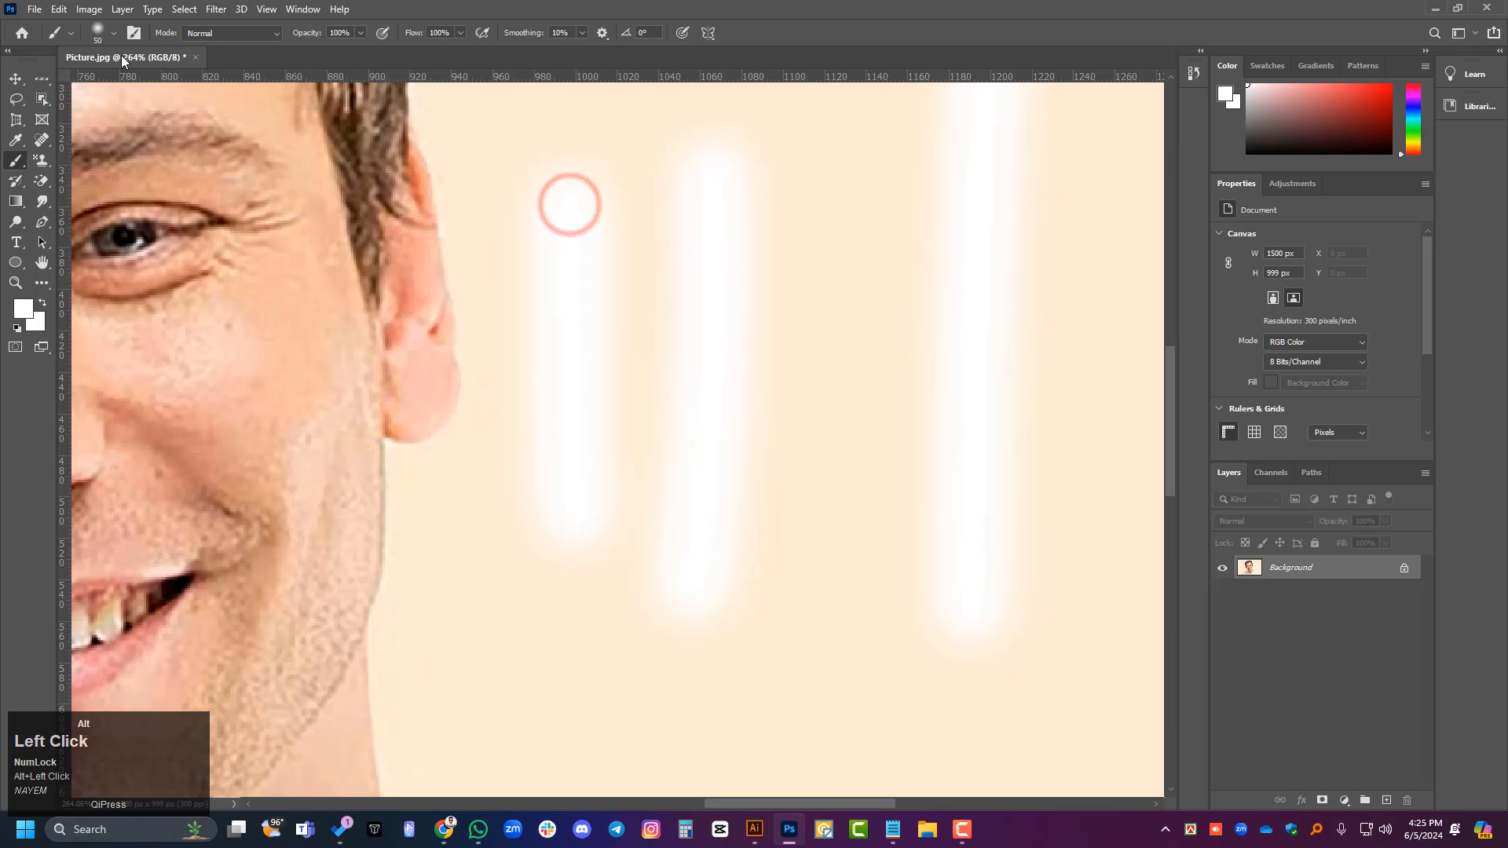
- Choose the recent 90 px soft Pattern Stamp brush and paint two vertical woven-pattern patches beside the white strokes
{"action": "left_click", "coordinate": [115, 34]}
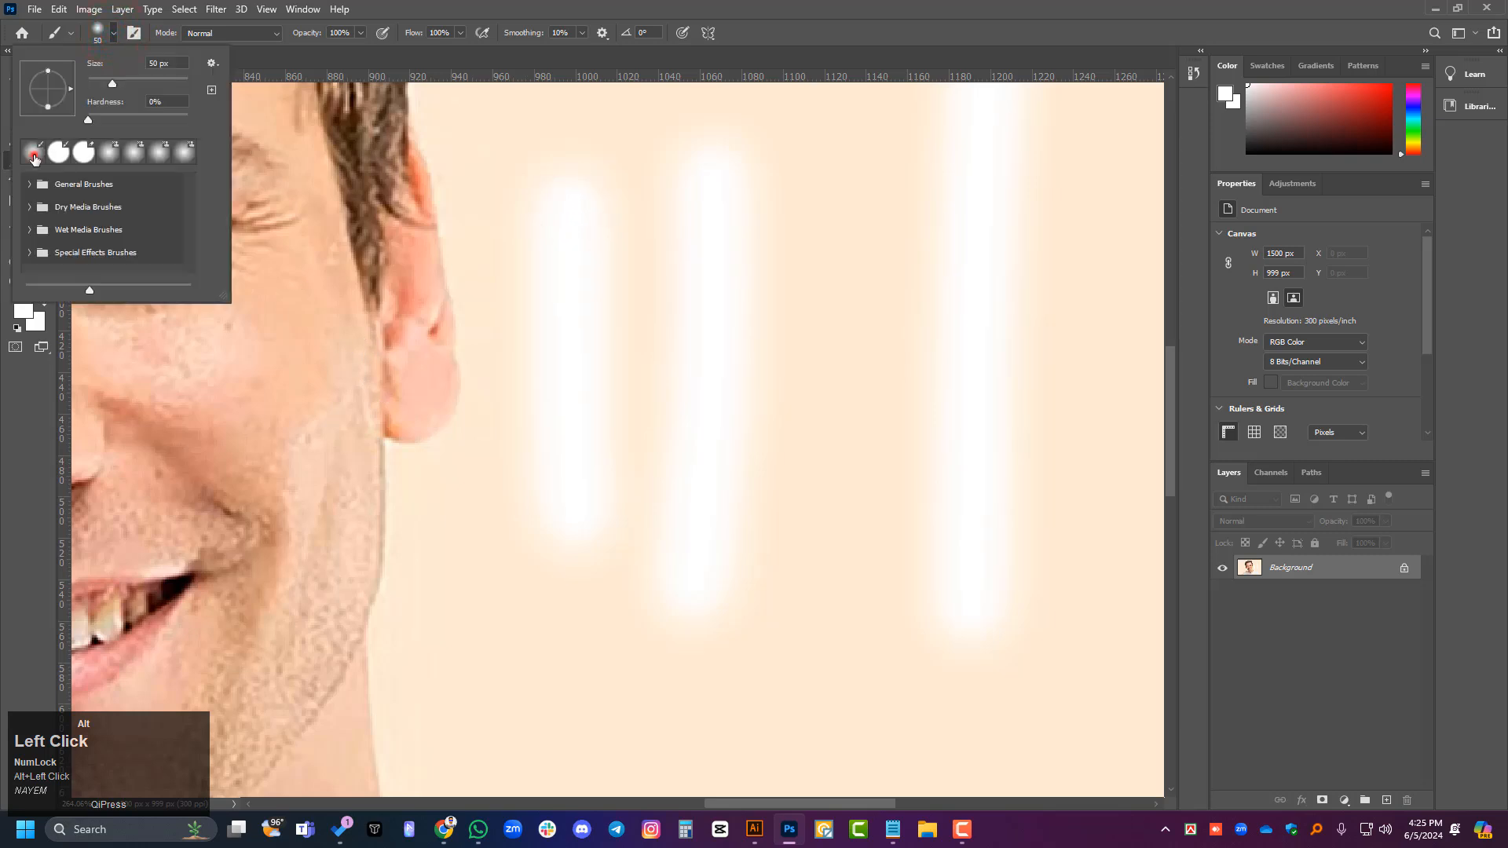
{"action": "left_click", "coordinate": [112, 155]}
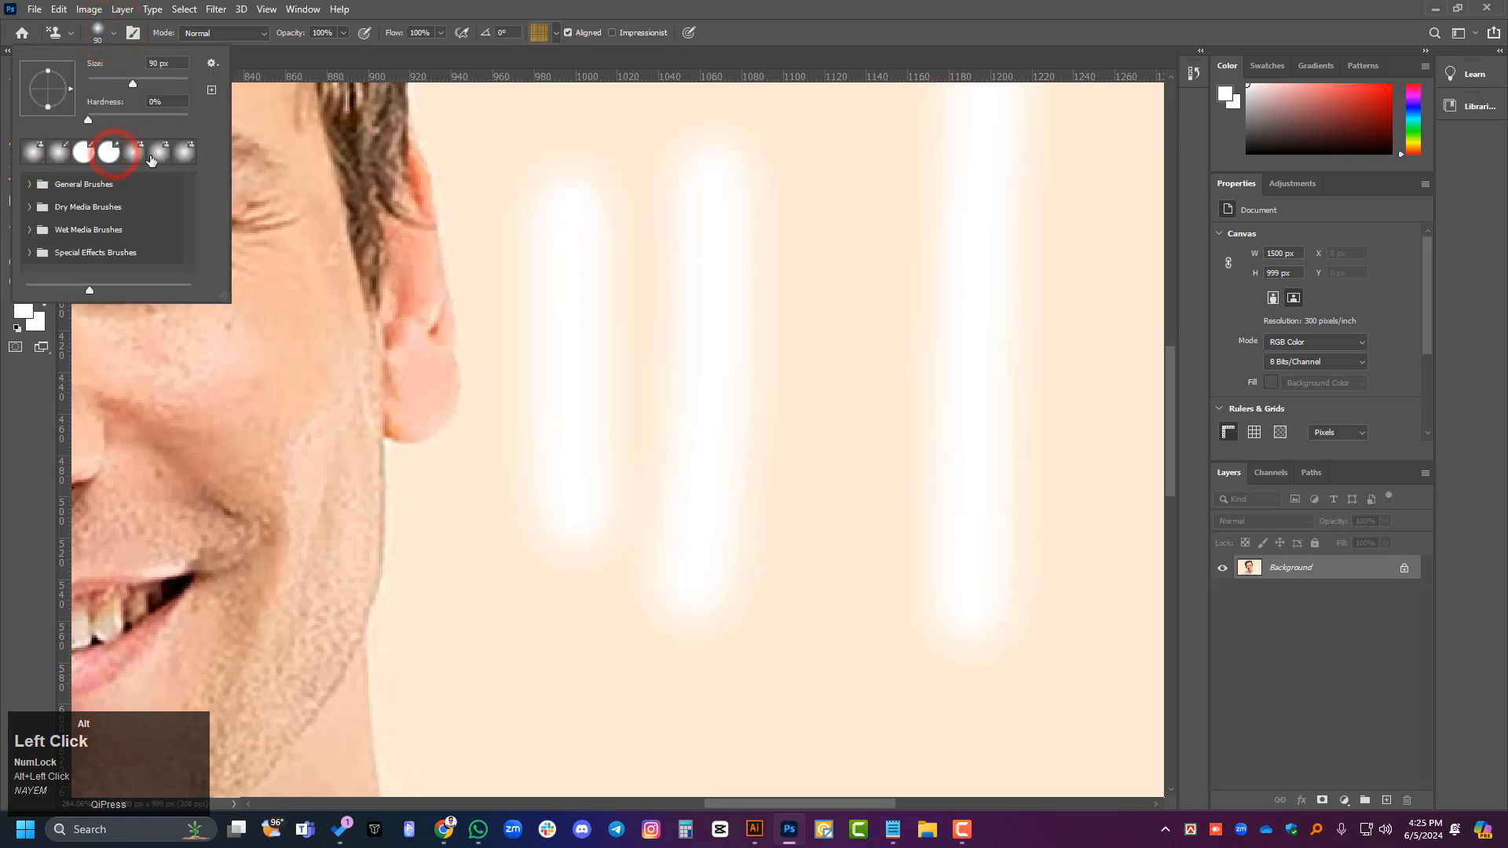
{"action": "left_click_drag", "start_coordinate": [826, 224], "coordinate": [832, 542]}
{"action": "scroll", "coordinate": [690, 496], "scroll_direction": "down", "scroll_amount": 1, "text": "alt"}
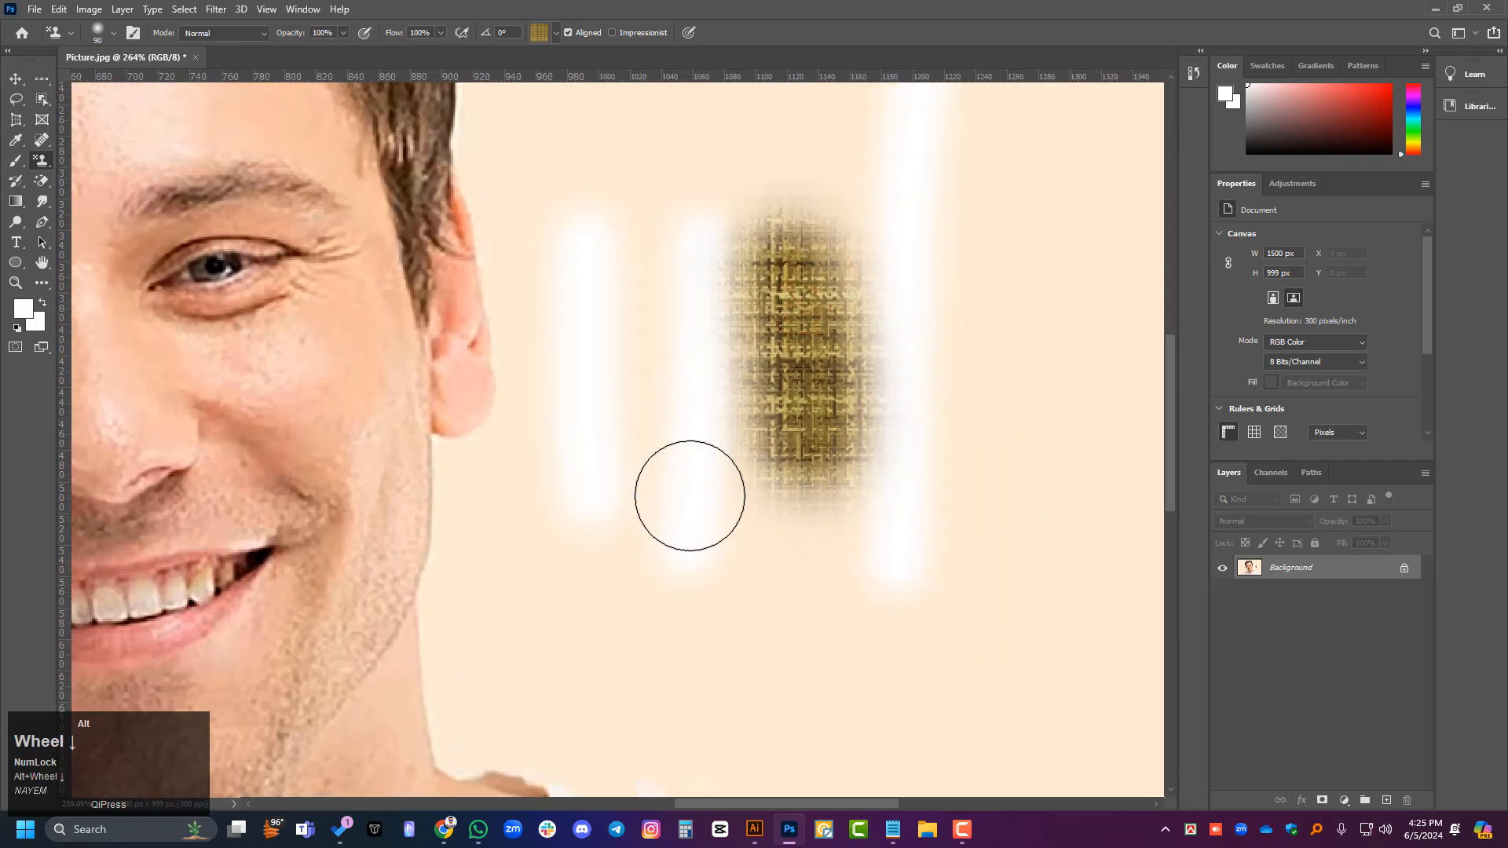
{"action": "scroll", "coordinate": [690, 496], "scroll_direction": "down", "scroll_amount": 1}
{"action": "left_click_drag", "start_coordinate": [1010, 240], "coordinate": [989, 619]}
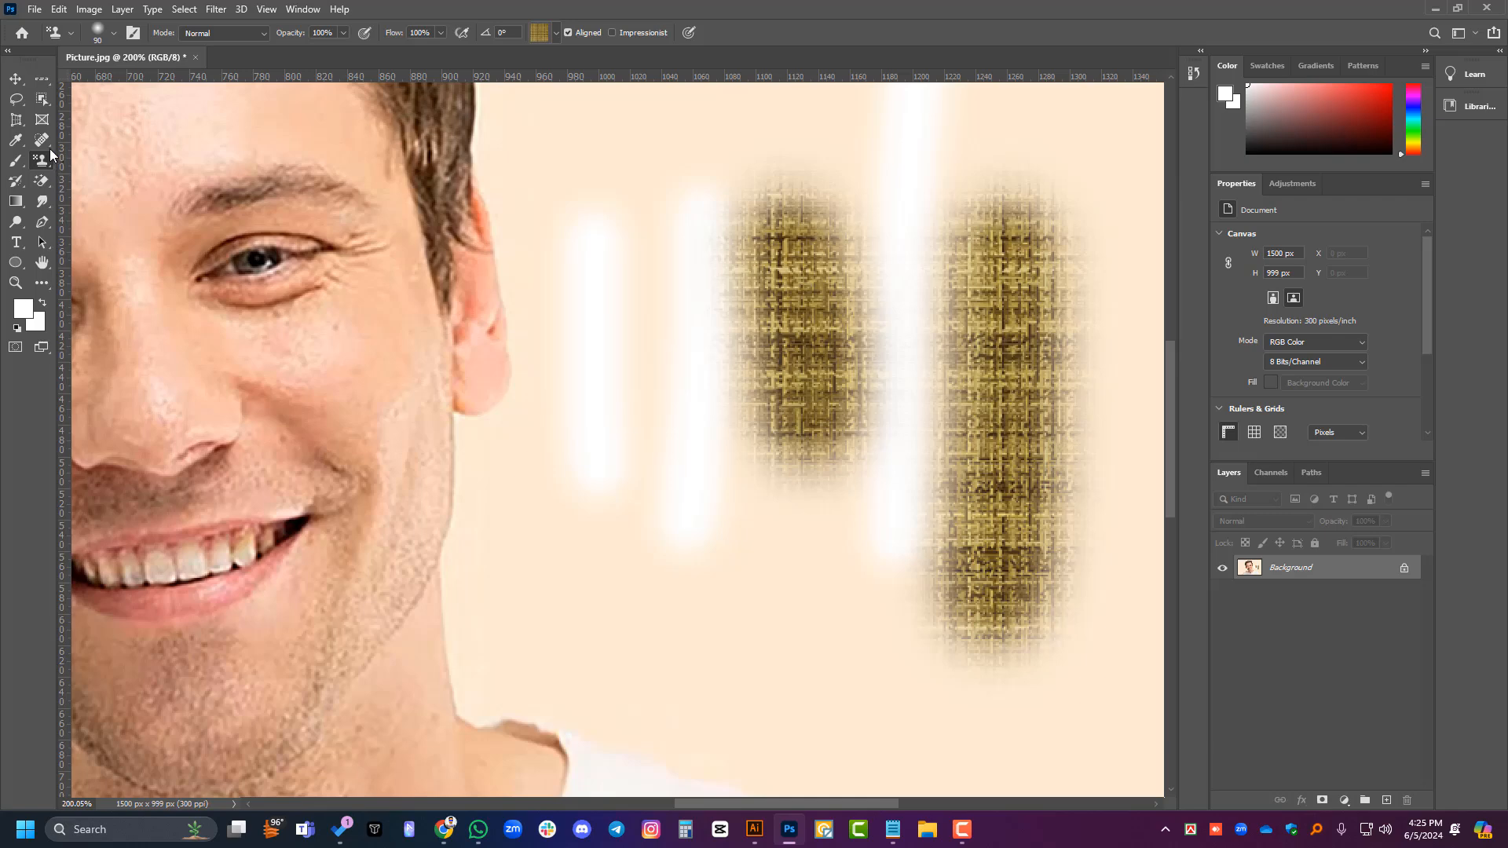
- Paint over most of the two woven-pattern patches with freehand white strokes using the 50 px soft Brush Tool
{"action": "left_click", "coordinate": [14, 165]}
{"action": "right_click", "coordinate": [14, 165]}
{"action": "left_click", "coordinate": [75, 160]}
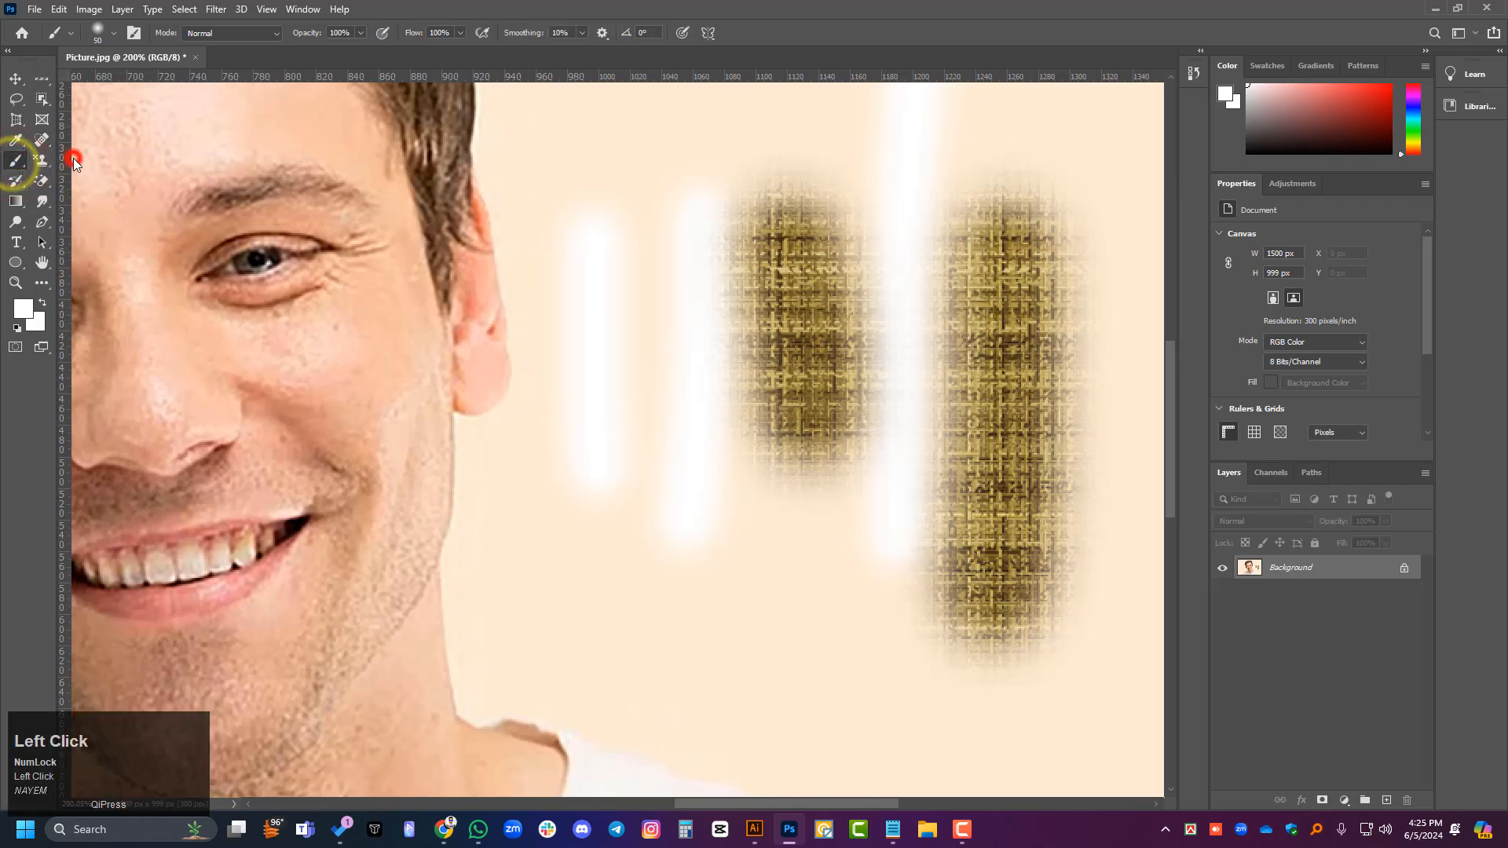
{"action": "left_click_drag", "start_coordinate": [817, 535], "coordinate": [798, 634]}
{"action": "left_click_drag", "start_coordinate": [878, 442], "coordinate": [756, 582]}
{"action": "left_click_drag", "start_coordinate": [793, 215], "coordinate": [793, 495]}
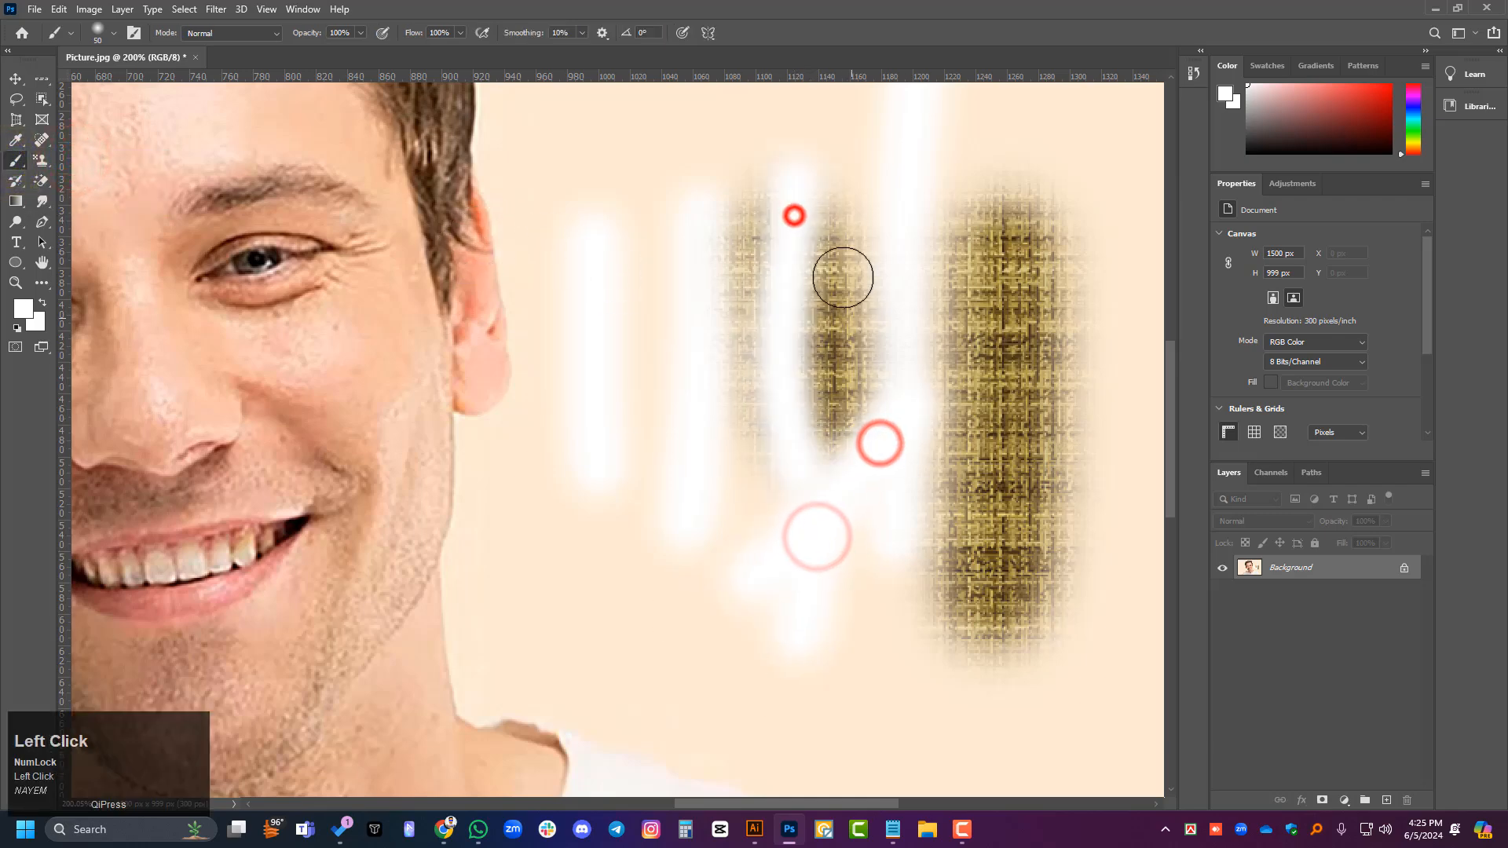
{"action": "left_click_drag", "start_coordinate": [831, 321], "coordinate": [802, 463]}
{"action": "mouse_move", "coordinate": [883, 288]}
{"action": "left_mouse_down"}
{"action": "mouse_move", "coordinate": [821, 428]}
{"action": "mouse_move", "coordinate": [816, 479]}
{"action": "left_mouse_up"}
{"action": "left_click_drag", "start_coordinate": [805, 152], "coordinate": [808, 532]}
{"action": "mouse_move", "coordinate": [805, 235]}
{"action": "left_mouse_down"}
{"action": "mouse_move", "coordinate": [908, 497]}
{"action": "mouse_move", "coordinate": [647, 526]}
{"action": "mouse_move", "coordinate": [923, 321]}
{"action": "mouse_move", "coordinate": [1011, 216]}
{"action": "mouse_move", "coordinate": [989, 297]}
{"action": "mouse_move", "coordinate": [1064, 622]}
{"action": "mouse_move", "coordinate": [1015, 442]}
{"action": "mouse_move", "coordinate": [950, 562]}
{"action": "left_mouse_up"}
- Examine the soft-edged white strokes and the uncovered pattern areas at different zoom levels
{"action": "scroll", "coordinate": [794, 522], "scroll_direction": "down", "scroll_amount": 3}
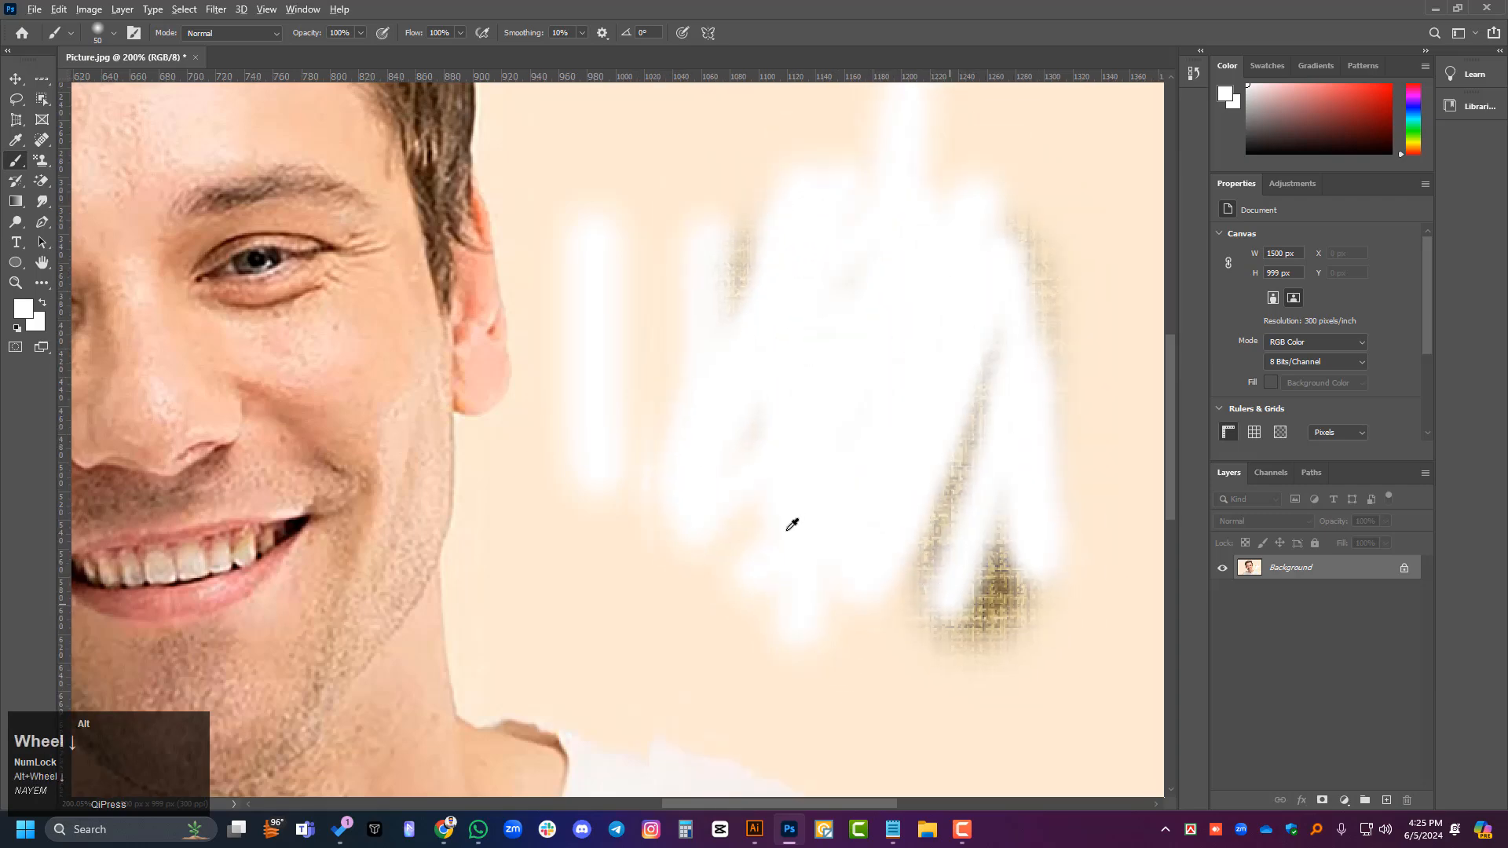
{"action": "scroll", "coordinate": [763, 577], "scroll_direction": "down", "scroll_amount": 1}
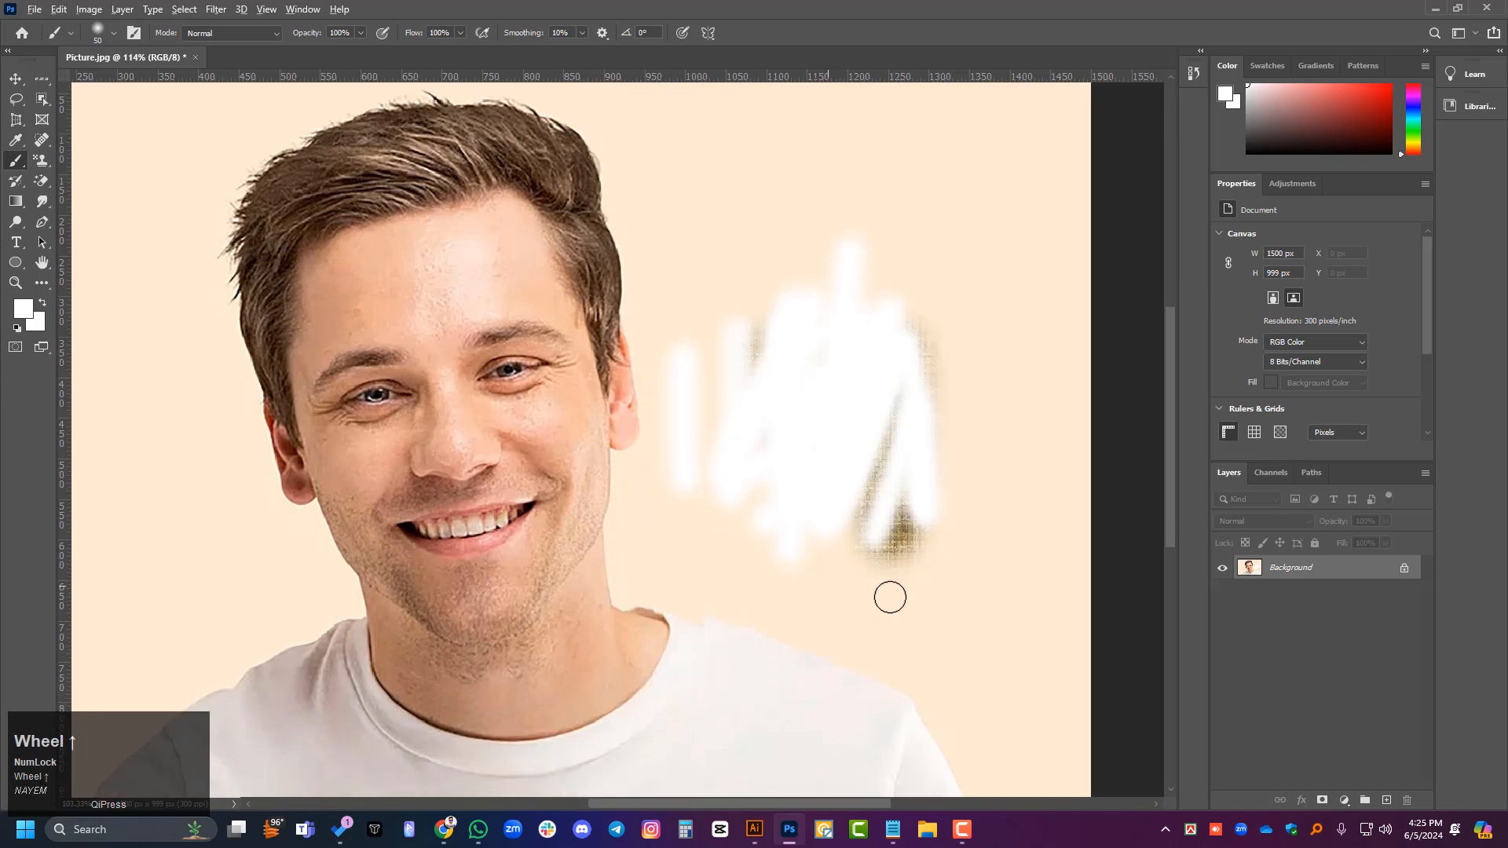
{"action": "scroll", "coordinate": [903, 596], "scroll_direction": "up", "scroll_amount": 3}
{"action": "scroll", "coordinate": [1083, 276], "scroll_direction": "up", "scroll_amount": 4}
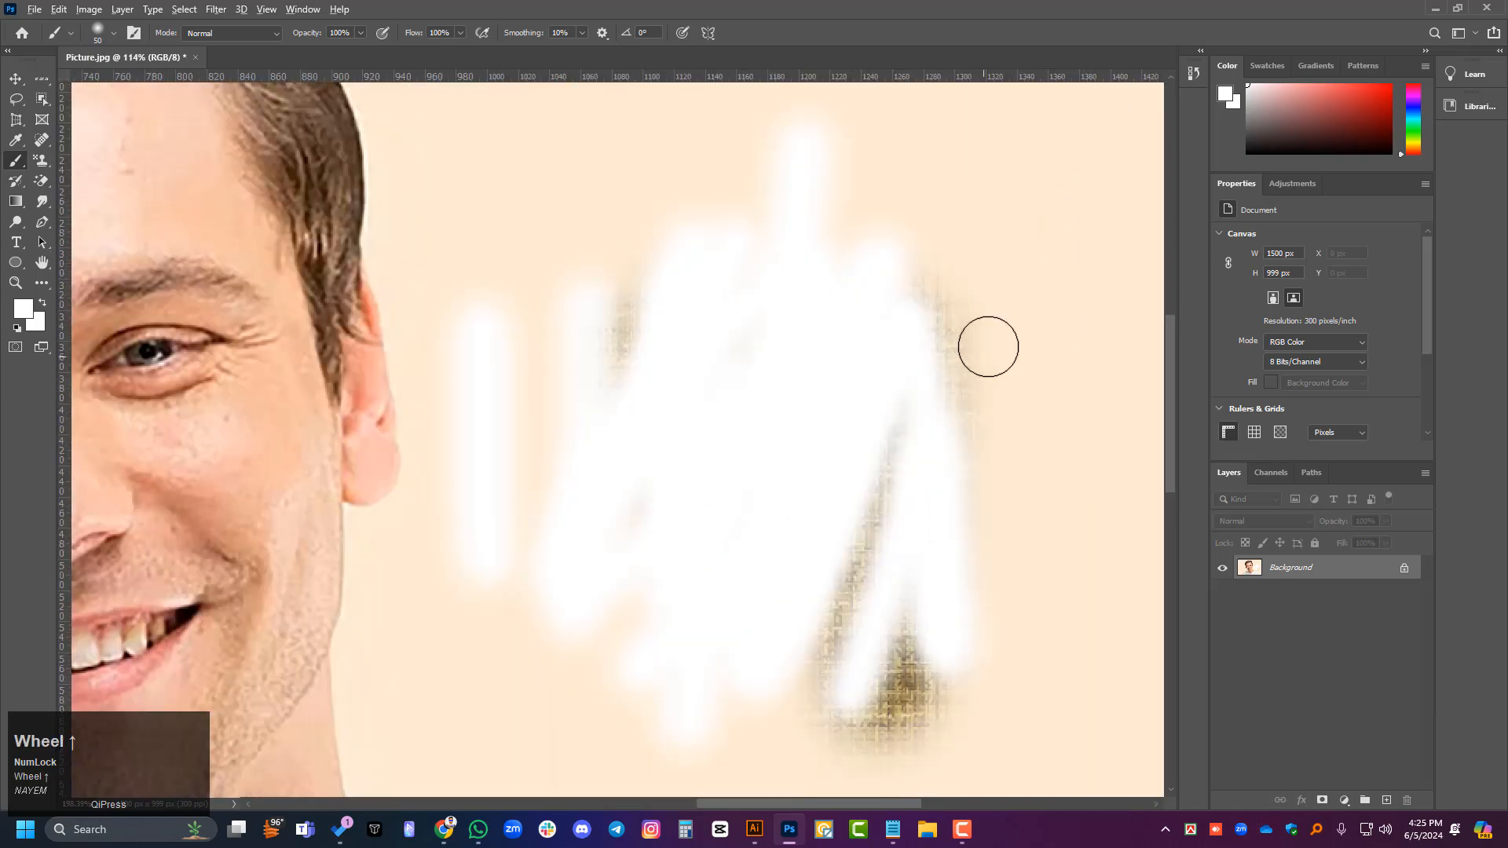
{"action": "scroll", "coordinate": [808, 448], "scroll_direction": "up", "scroll_amount": 3}
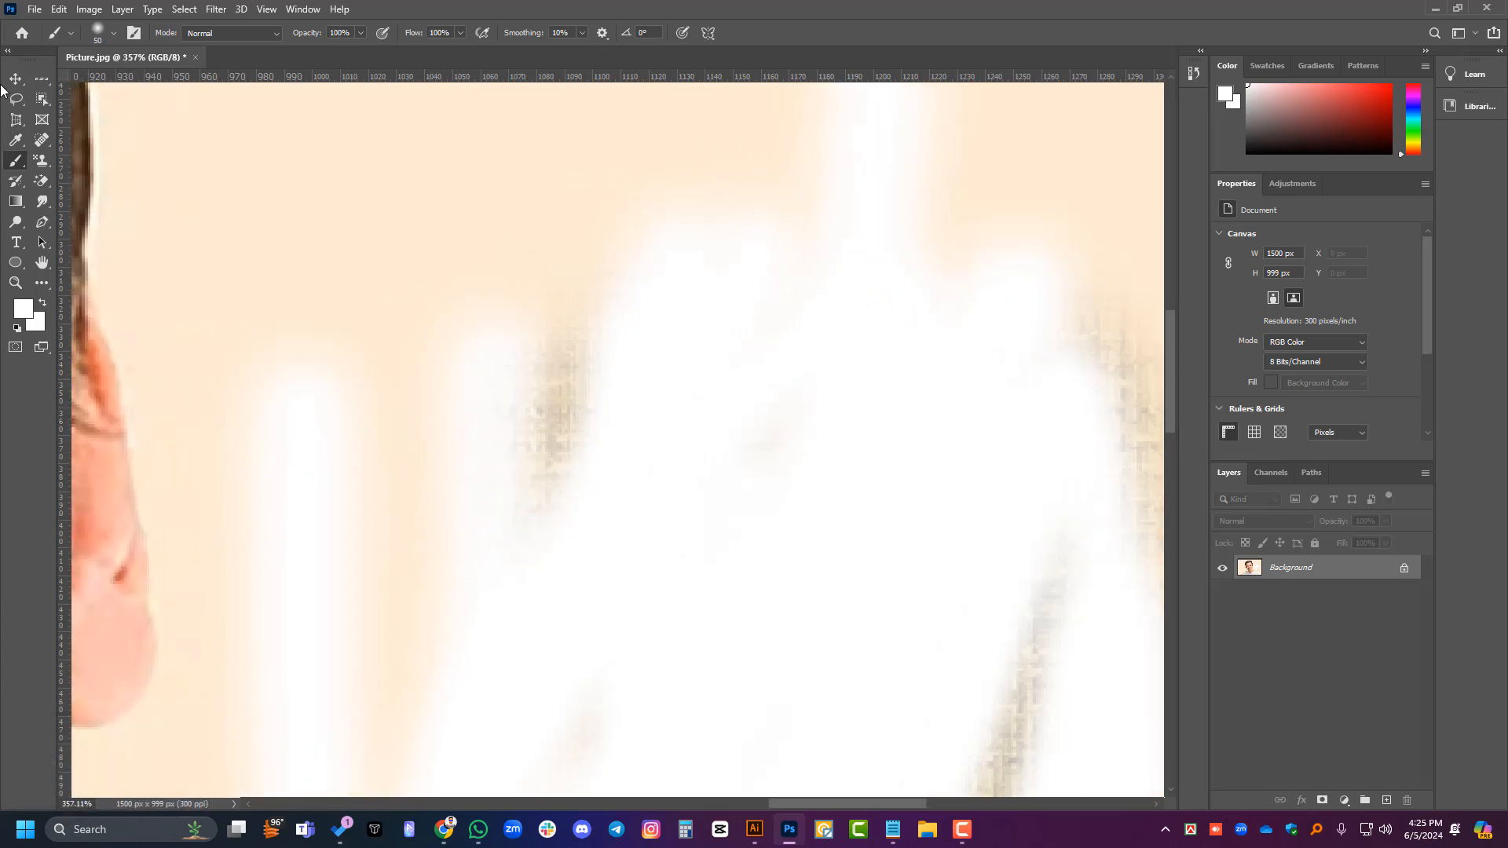
{"action": "left_click", "coordinate": [15, 77]}
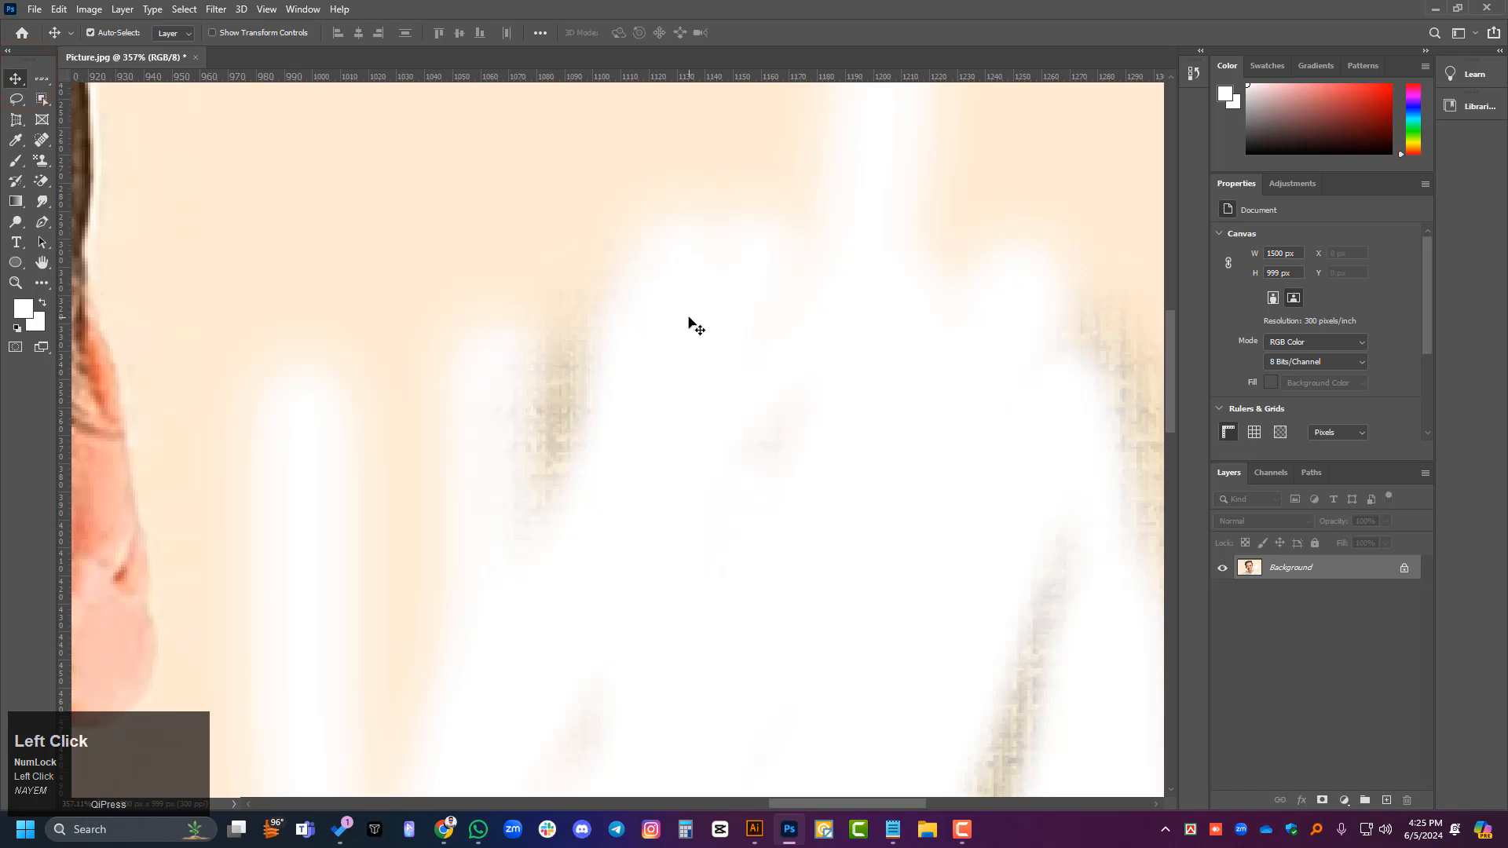
{"action": "scroll", "coordinate": [543, 484], "scroll_direction": "down", "scroll_amount": 2}
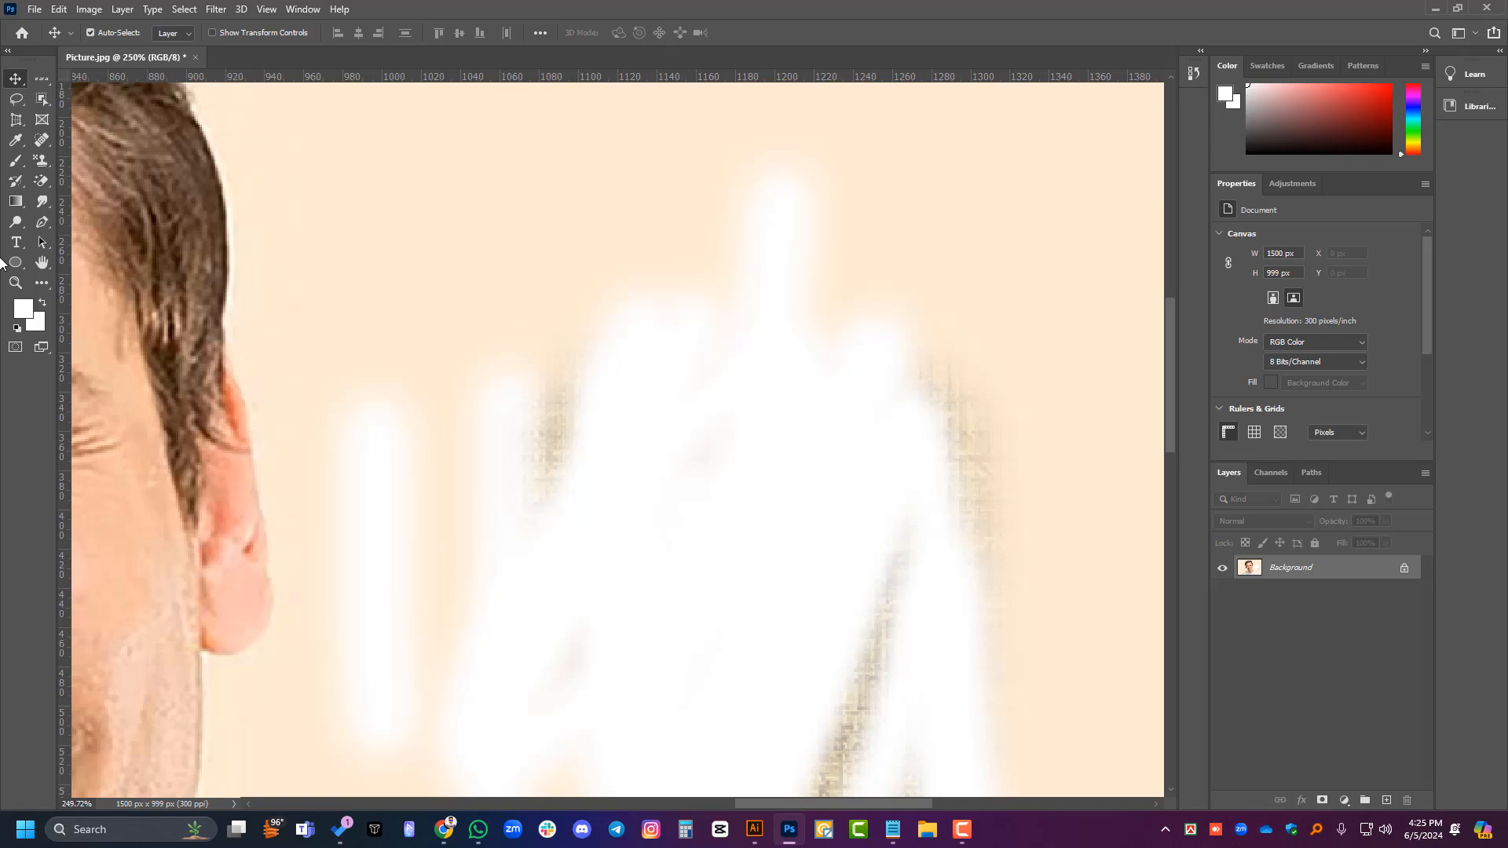
- Draw thin freehand white curves with the 1 px Pencil Tool on the plain background above the soft white strokes
{"action": "right_click", "coordinate": [14, 165]}
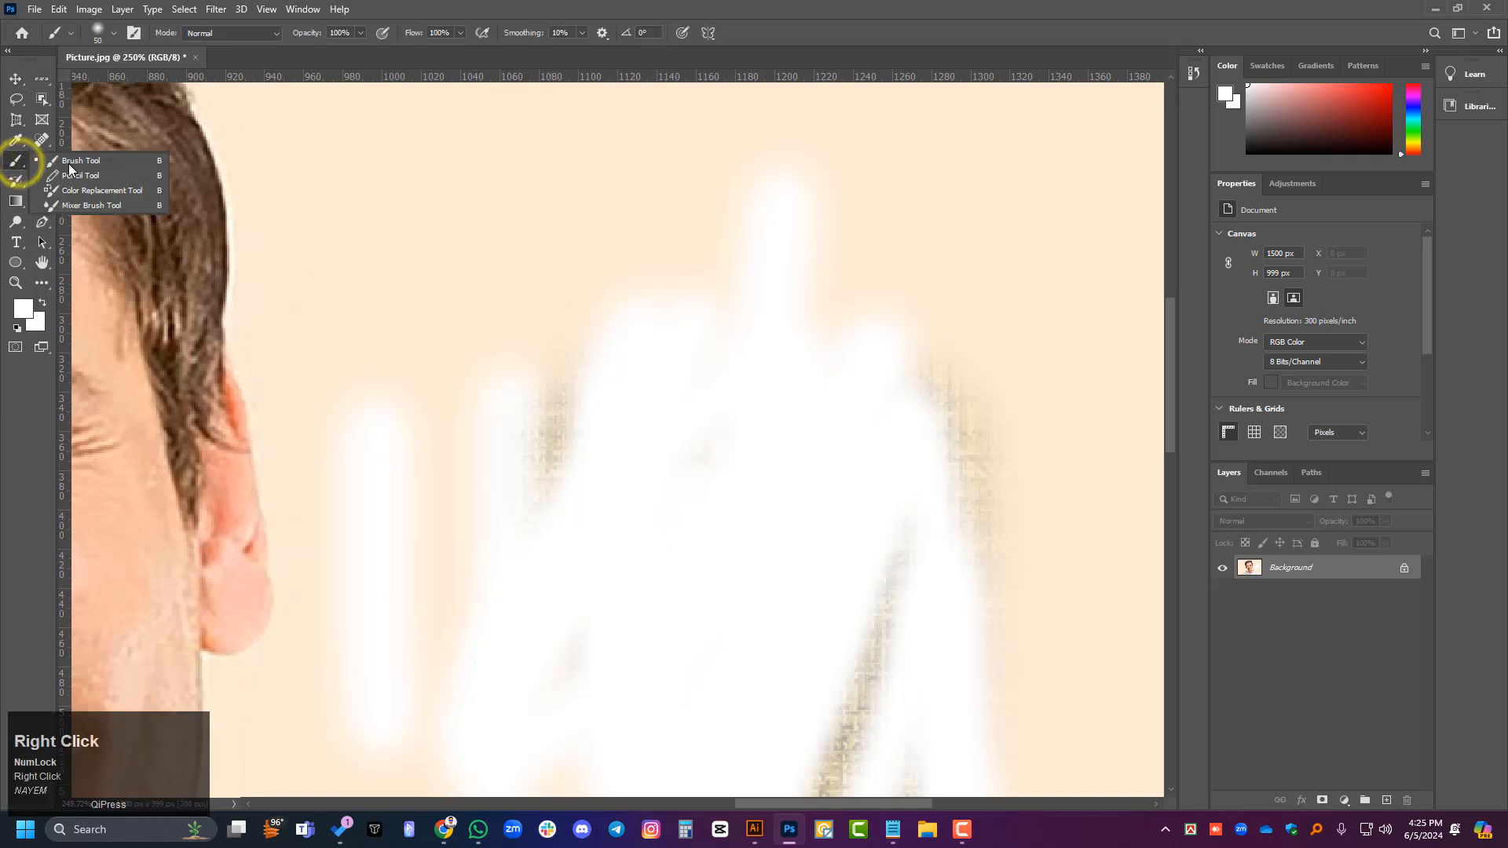
{"action": "left_click", "coordinate": [95, 178]}
{"action": "scroll", "coordinate": [605, 474], "scroll_direction": "up", "scroll_amount": 4}
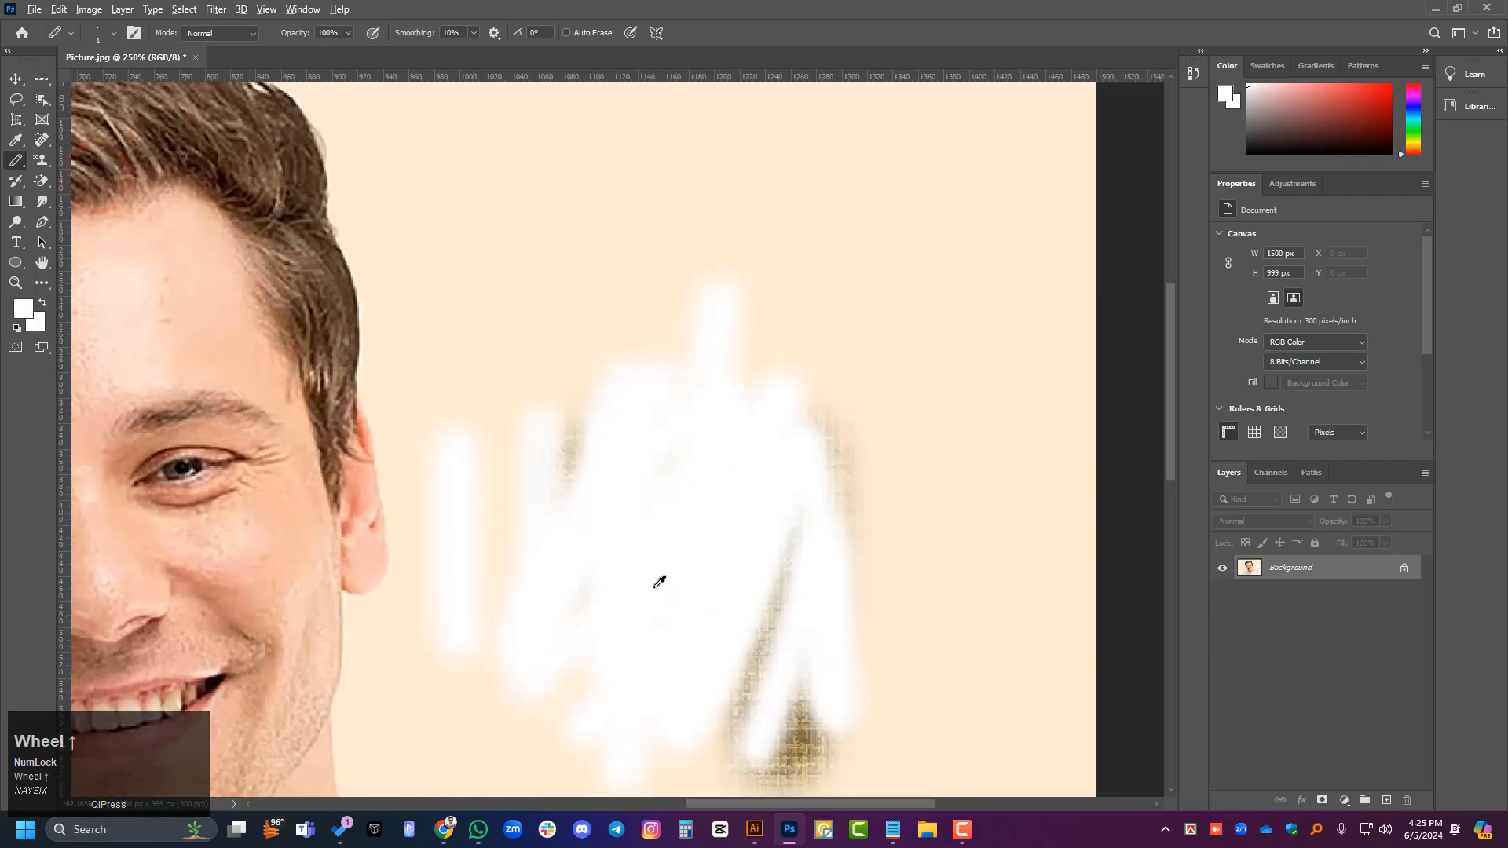
{"action": "scroll", "coordinate": [536, 269], "scroll_direction": "up", "scroll_amount": 2}
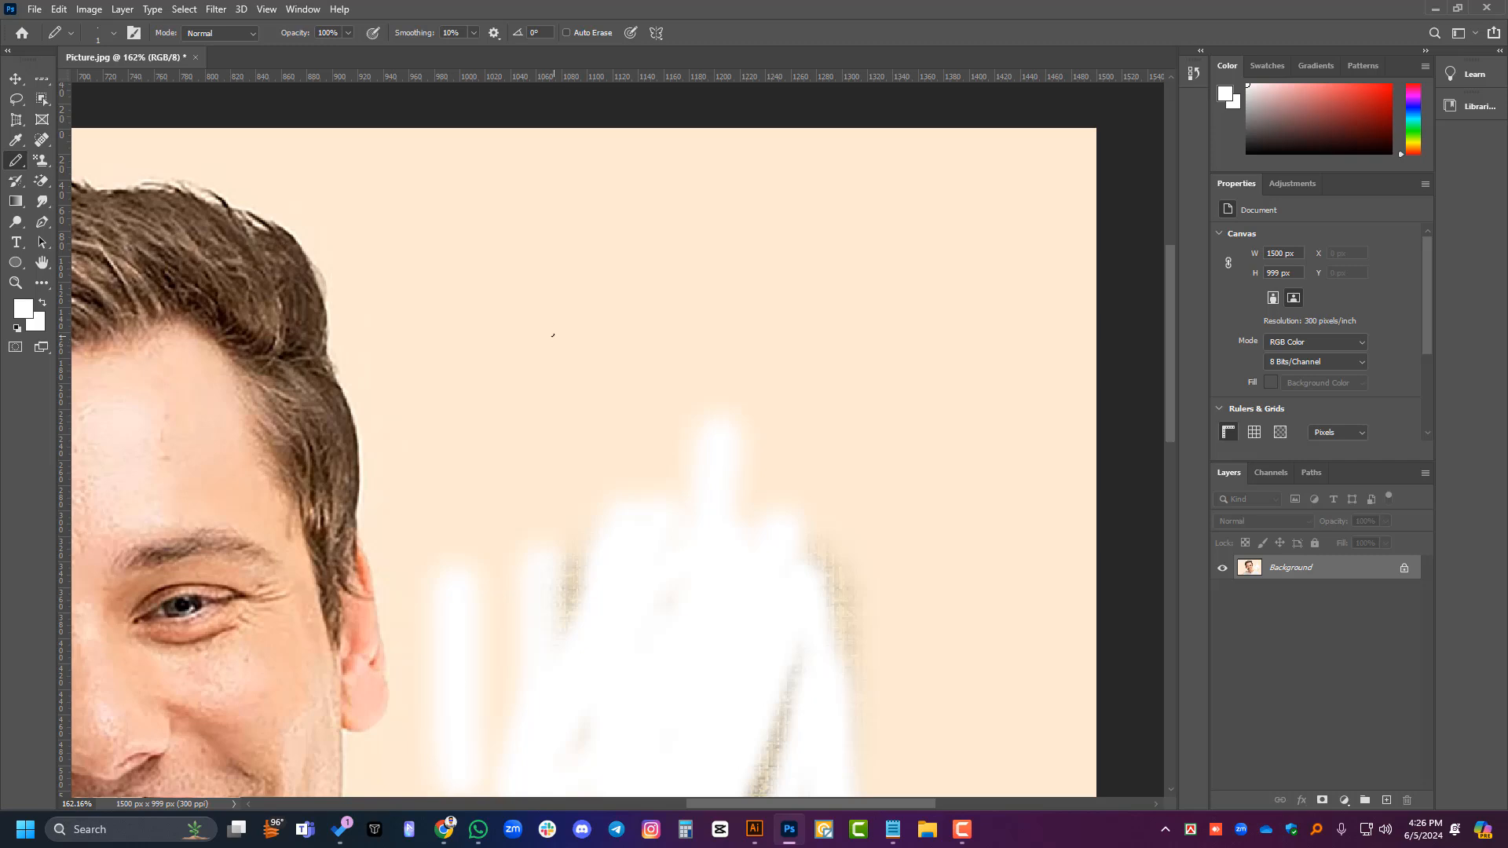
{"action": "mouse_move", "coordinate": [517, 344]}
{"action": "left_mouse_down"}
{"action": "mouse_move", "coordinate": [554, 258]}
{"action": "mouse_move", "coordinate": [786, 290]}
{"action": "mouse_move", "coordinate": [939, 209]}
{"action": "mouse_move", "coordinate": [1016, 240]}
{"action": "mouse_move", "coordinate": [720, 357]}
{"action": "left_mouse_up"}
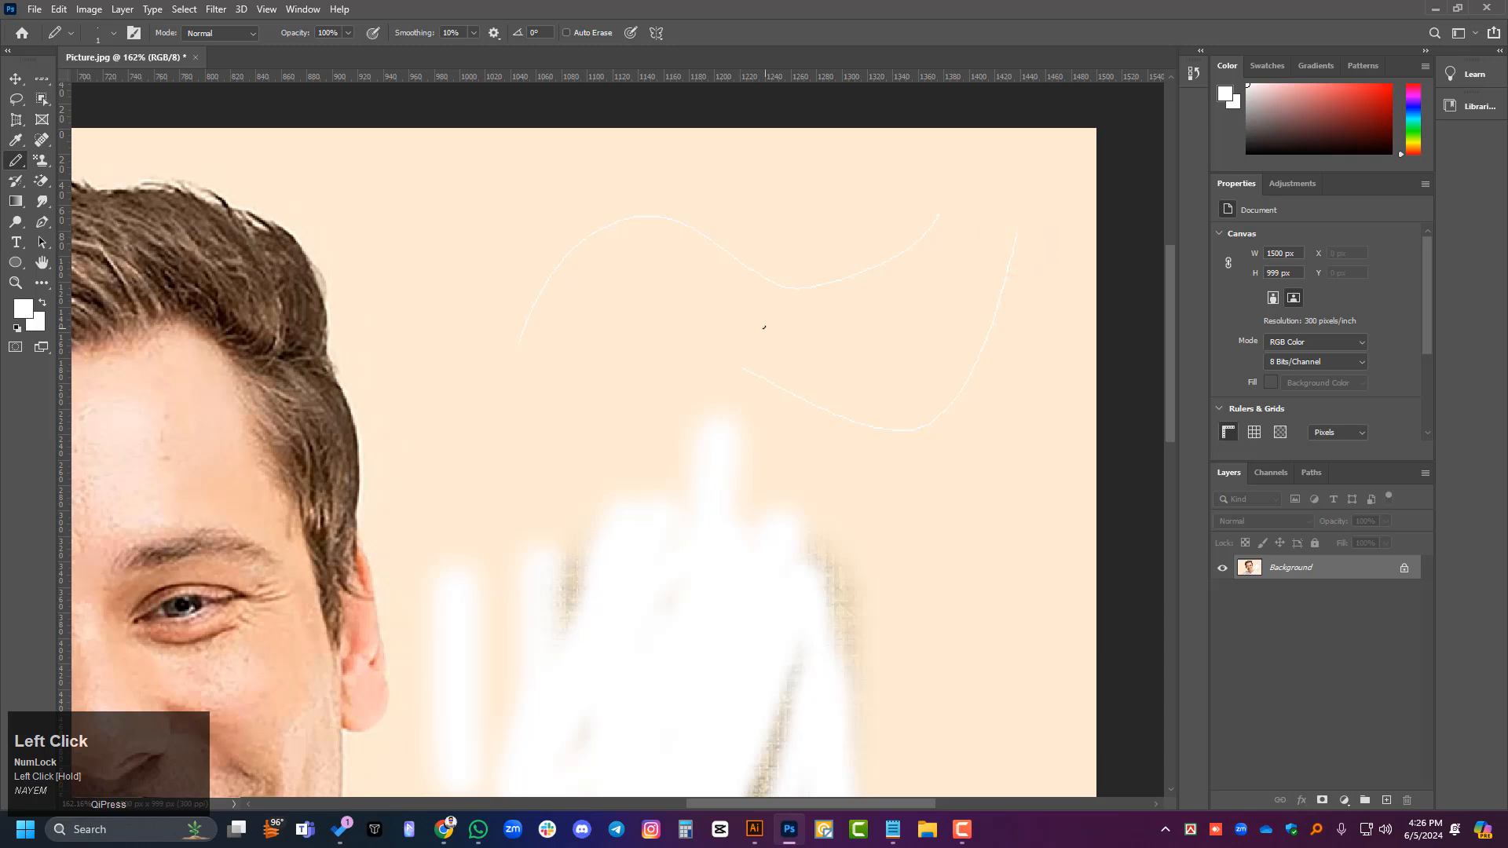
- Enlarge the pencil to about 105 px and paint thick hard-edged white strokes between the hair and the thin curves
{"action": "left_click", "coordinate": [114, 33]}
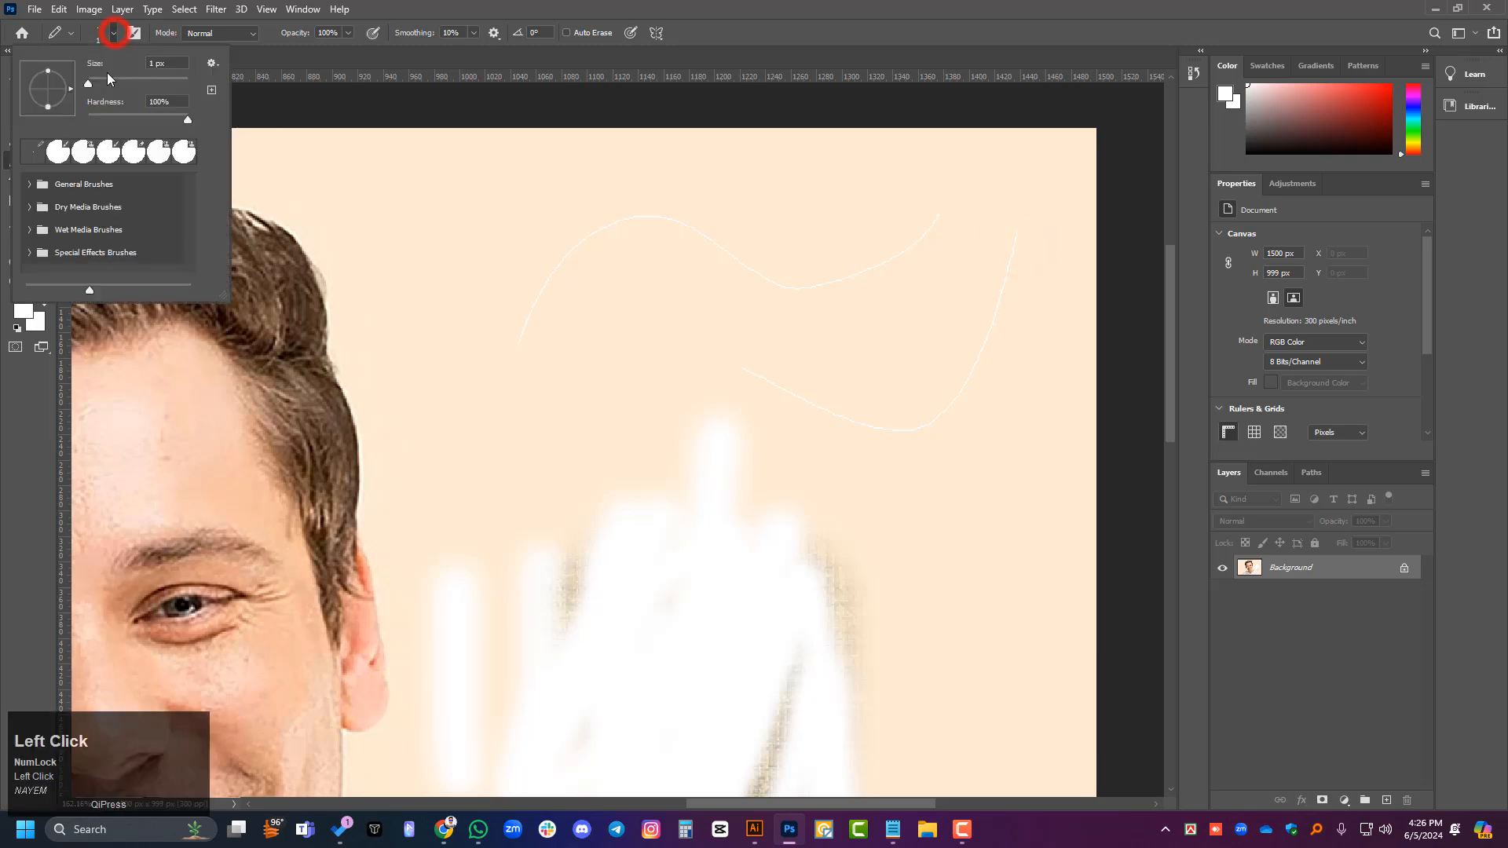
{"action": "left_click_drag", "start_coordinate": [89, 80], "coordinate": [139, 84]}
{"action": "left_click_drag", "start_coordinate": [662, 306], "coordinate": [592, 407]}
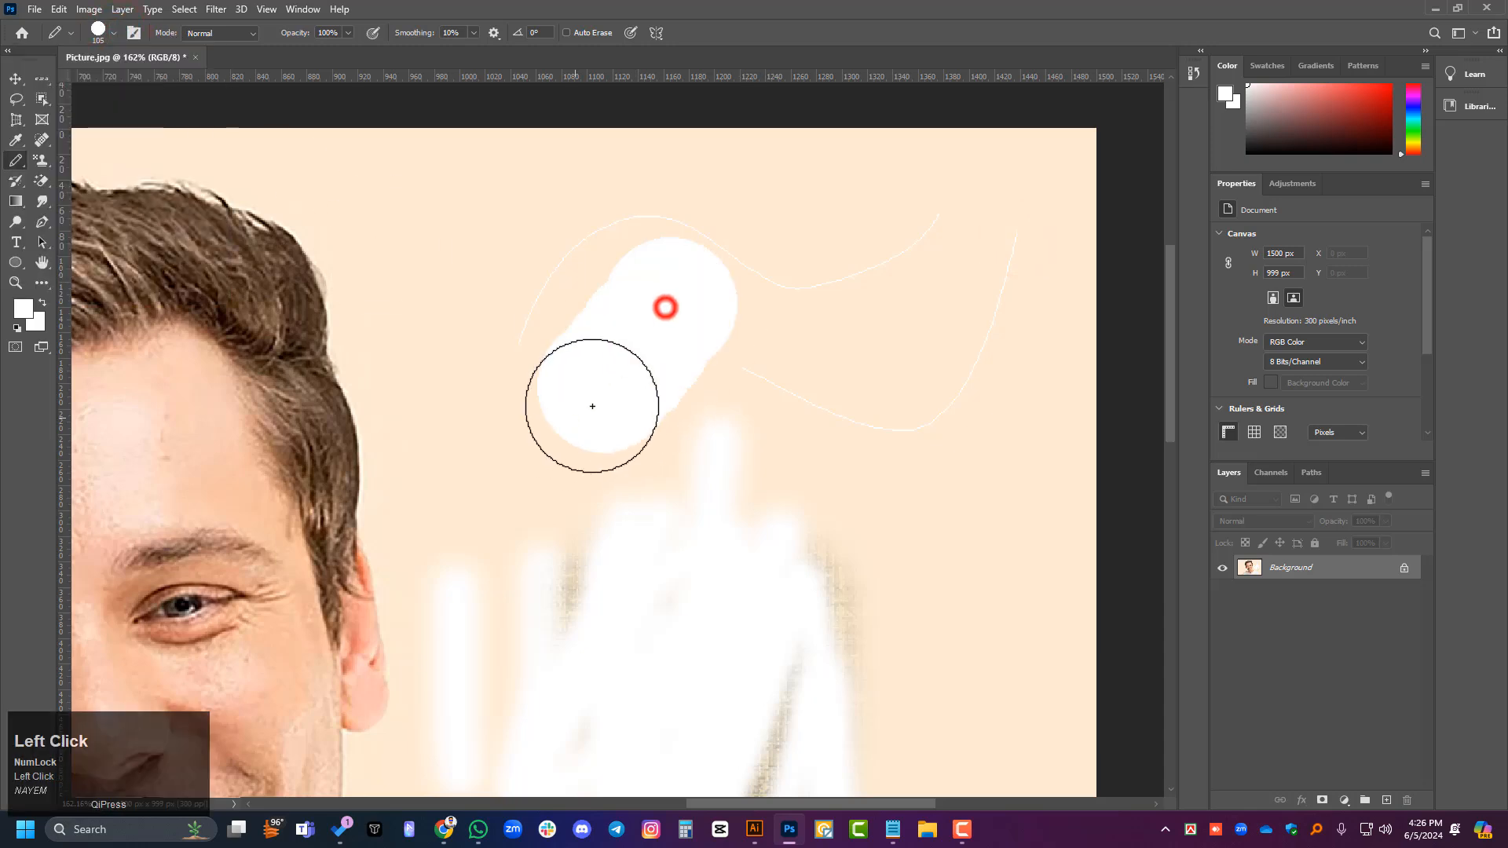
{"action": "mouse_move", "coordinate": [562, 218]}
{"action": "left_mouse_down"}
{"action": "mouse_move", "coordinate": [495, 437]}
{"action": "mouse_move", "coordinate": [460, 440]}
{"action": "left_mouse_up"}
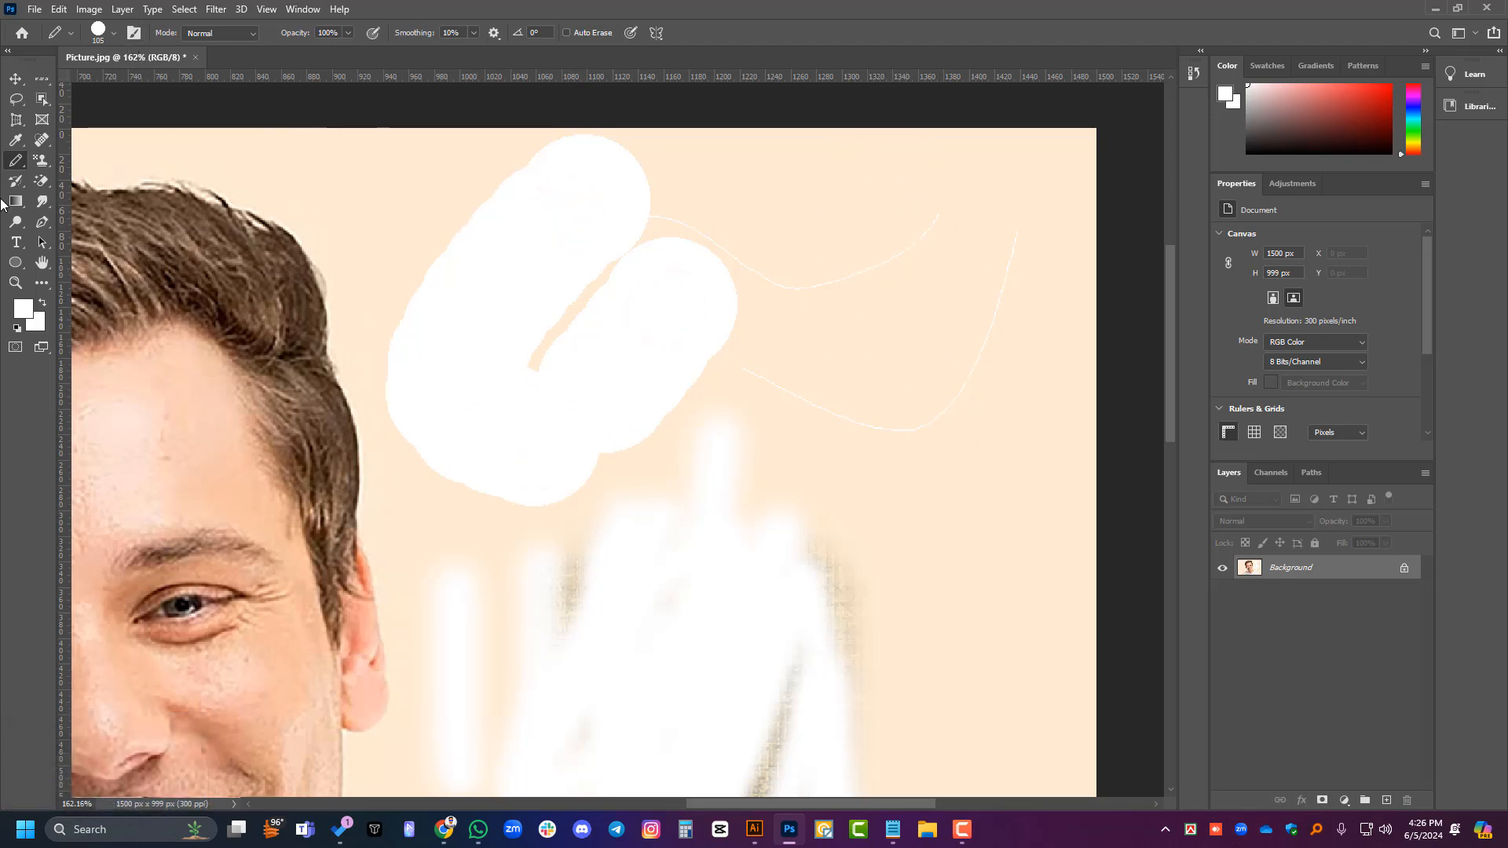
- Paint a Y-shaped mark with the Color Replacement Tool on the background near the photo's right edge
{"action": "right_click", "coordinate": [14, 161]}
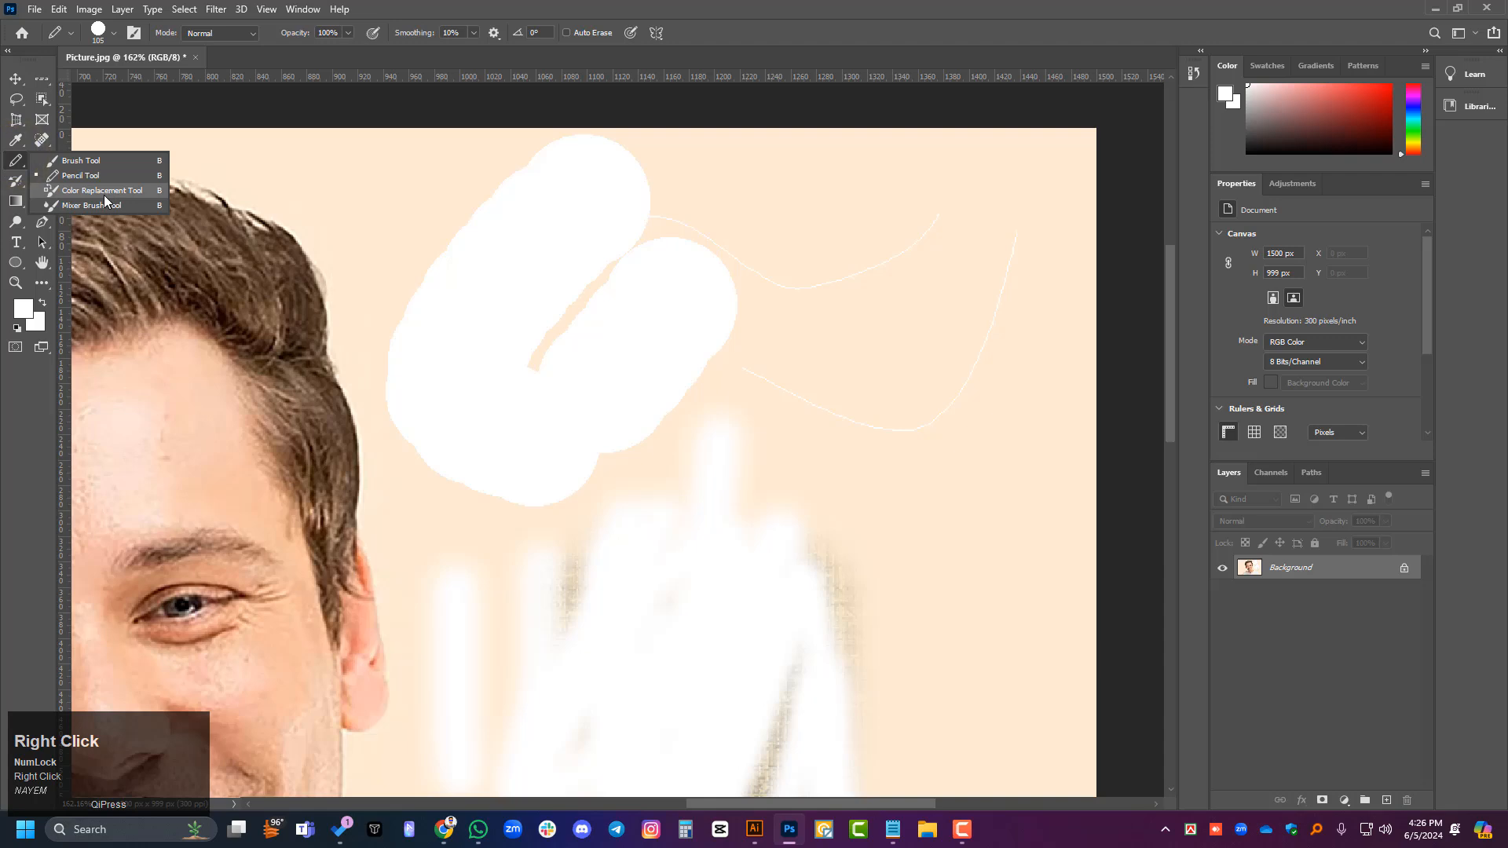
{"action": "left_click", "coordinate": [124, 190]}
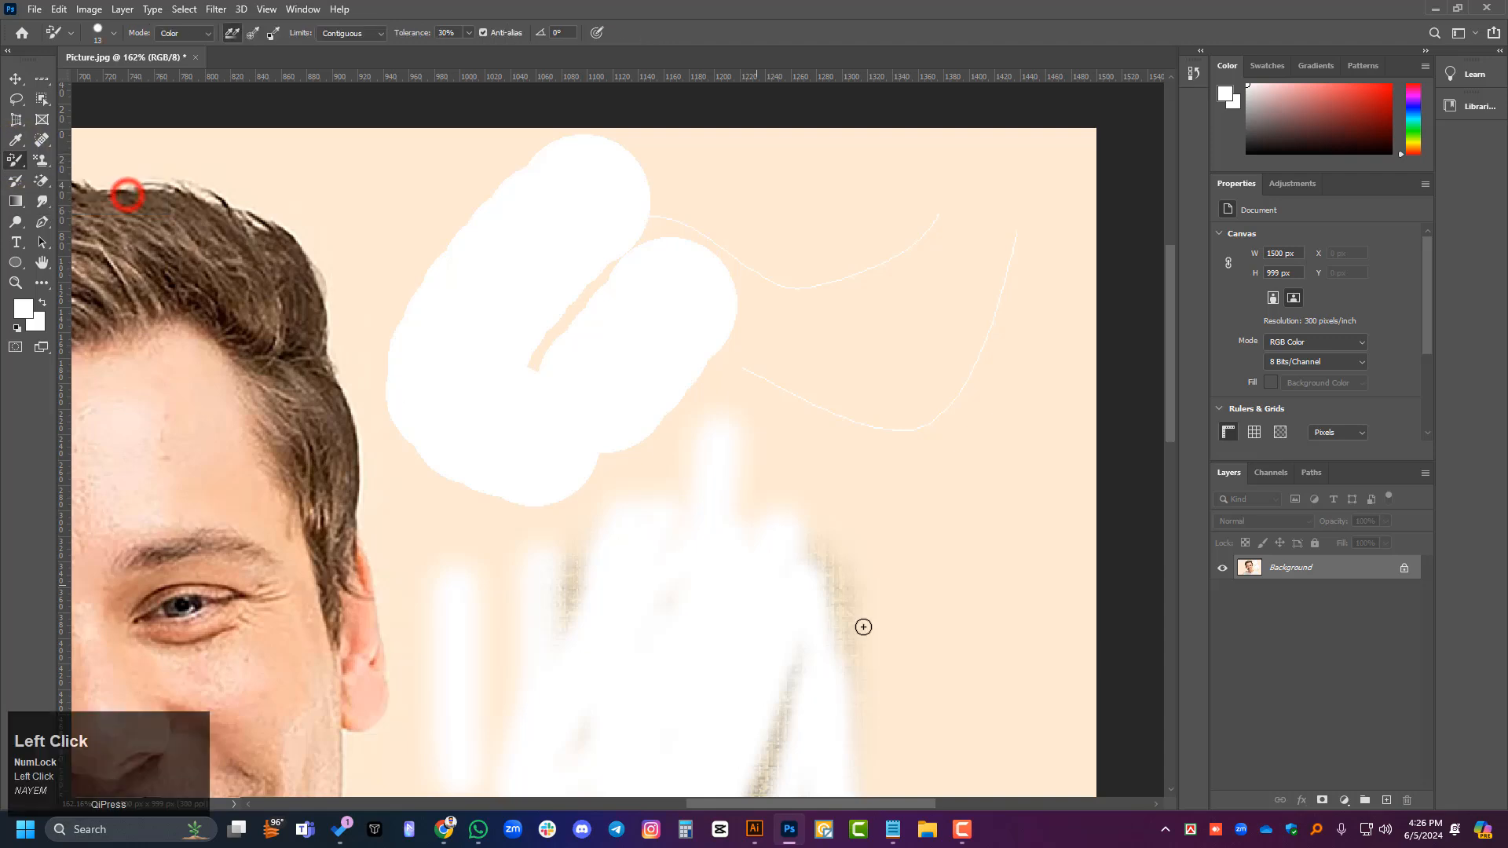
{"action": "scroll", "coordinate": [951, 534], "scroll_direction": "down", "scroll_amount": 1}
{"action": "left_click", "coordinate": [956, 531]}
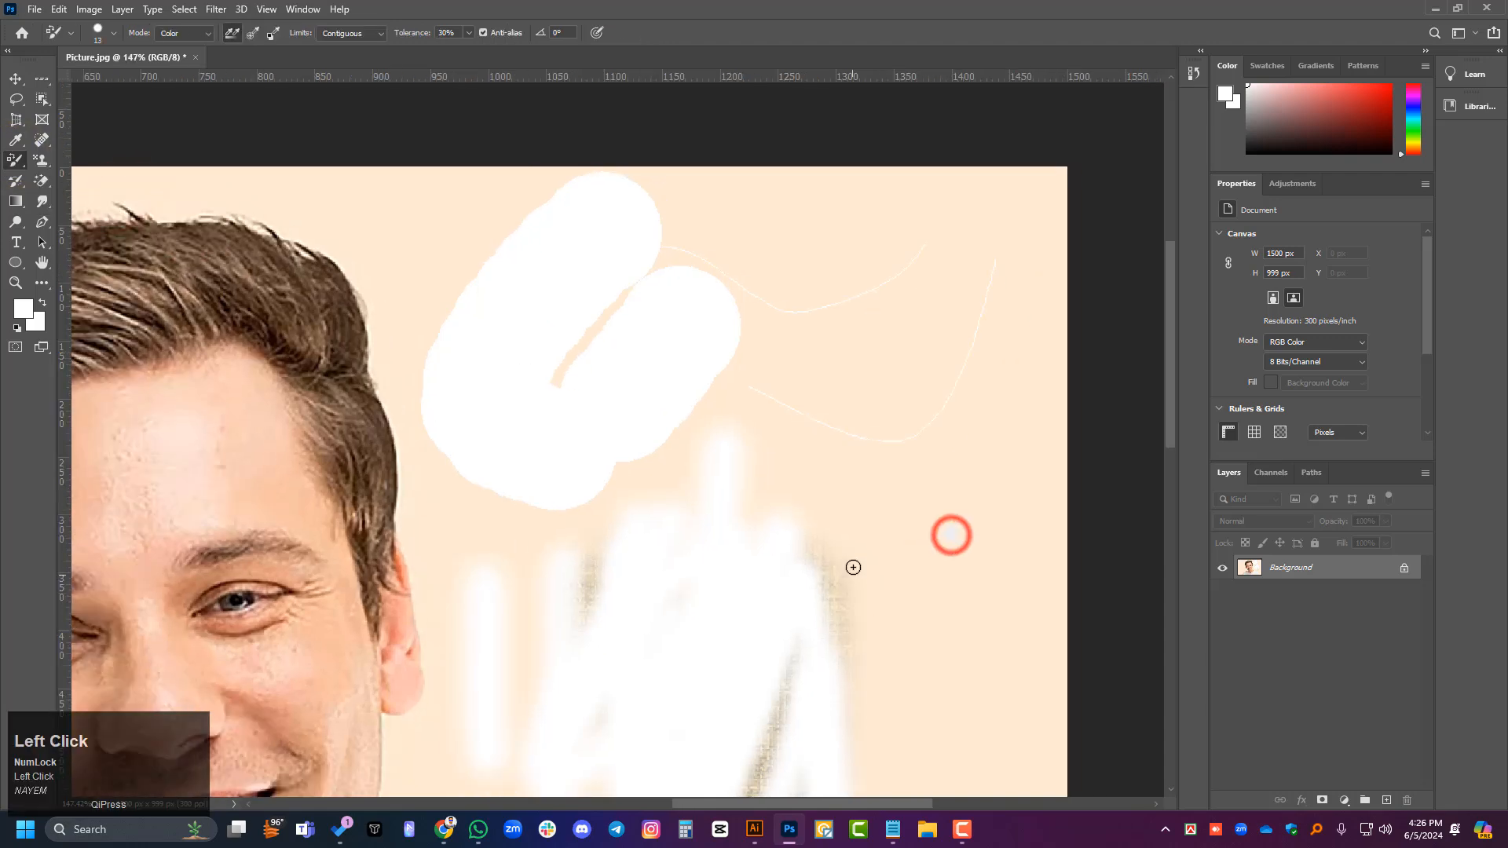
{"action": "scroll", "coordinate": [903, 545], "scroll_direction": "down", "scroll_amount": 3}
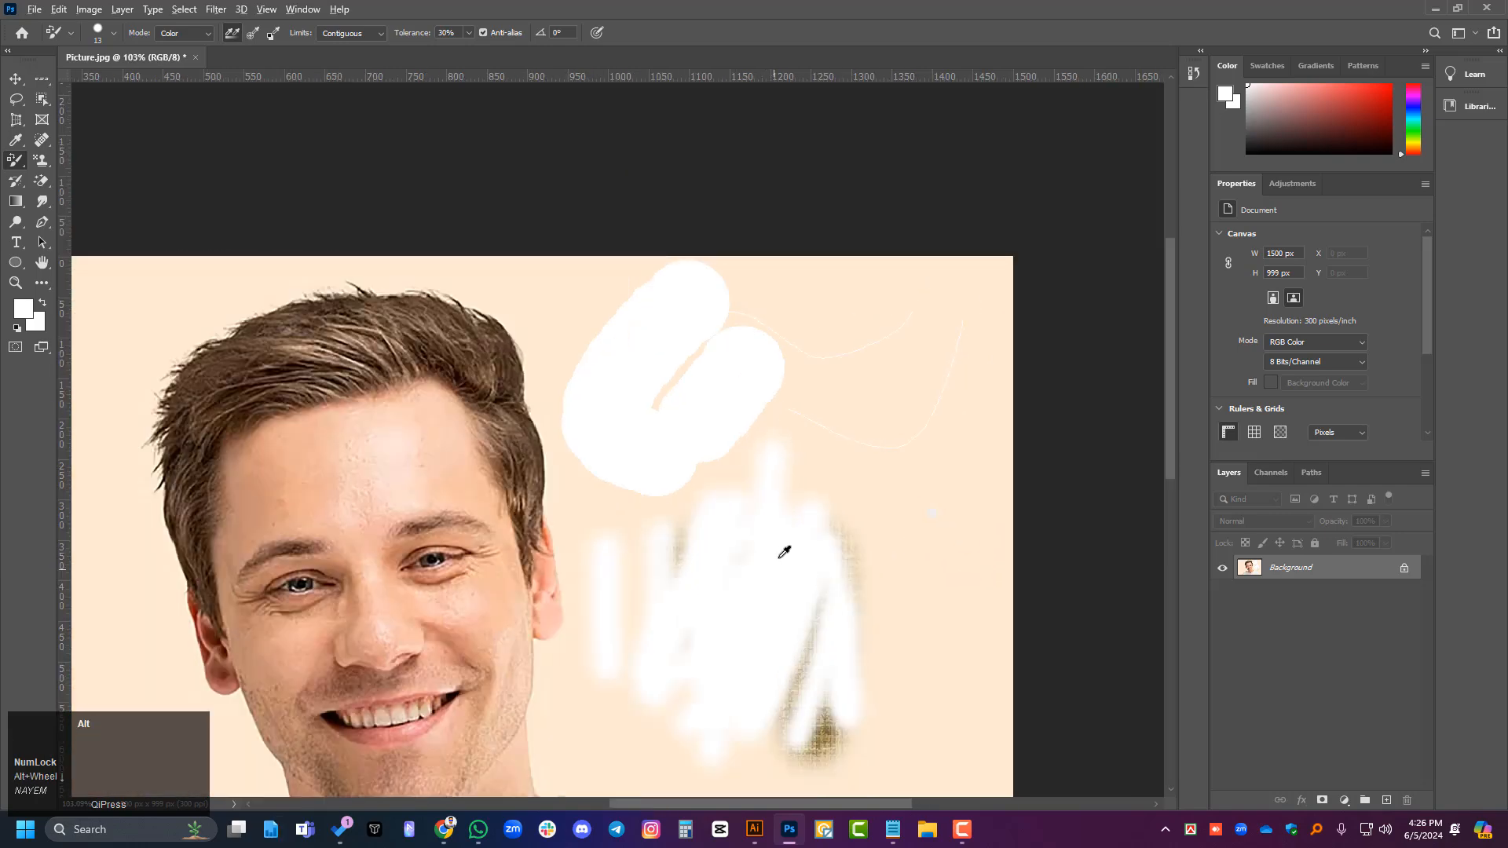
{"action": "left_click", "coordinate": [618, 378], "text": "alt"}
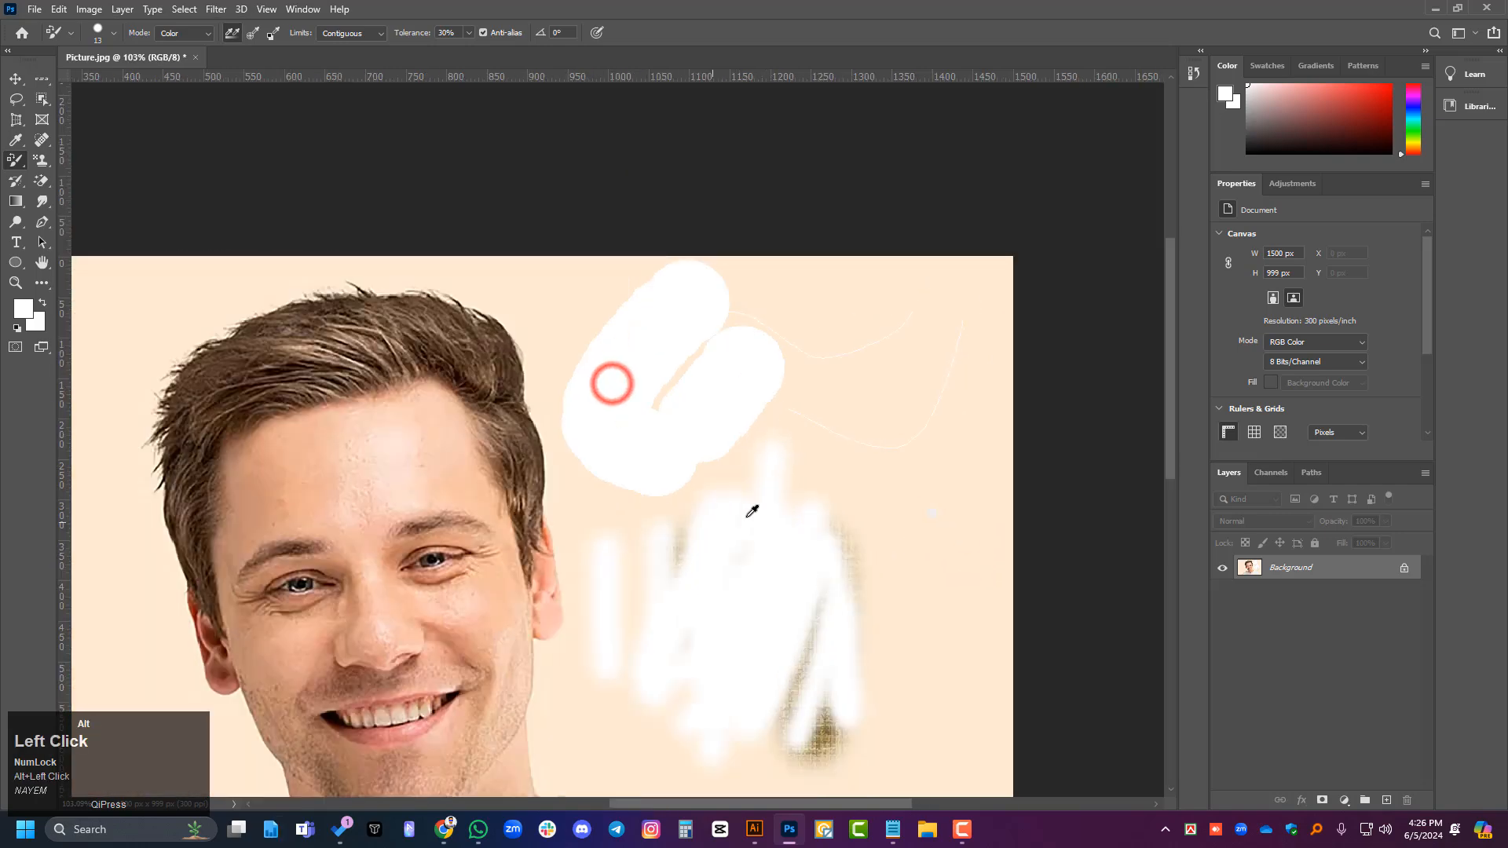
{"action": "mouse_move", "coordinate": [909, 363]}
{"action": "left_mouse_down"}
{"action": "mouse_move", "coordinate": [901, 404]}
{"action": "mouse_move", "coordinate": [911, 464]}
{"action": "mouse_move", "coordinate": [959, 478]}
{"action": "mouse_move", "coordinate": [936, 626]}
{"action": "left_mouse_up"}
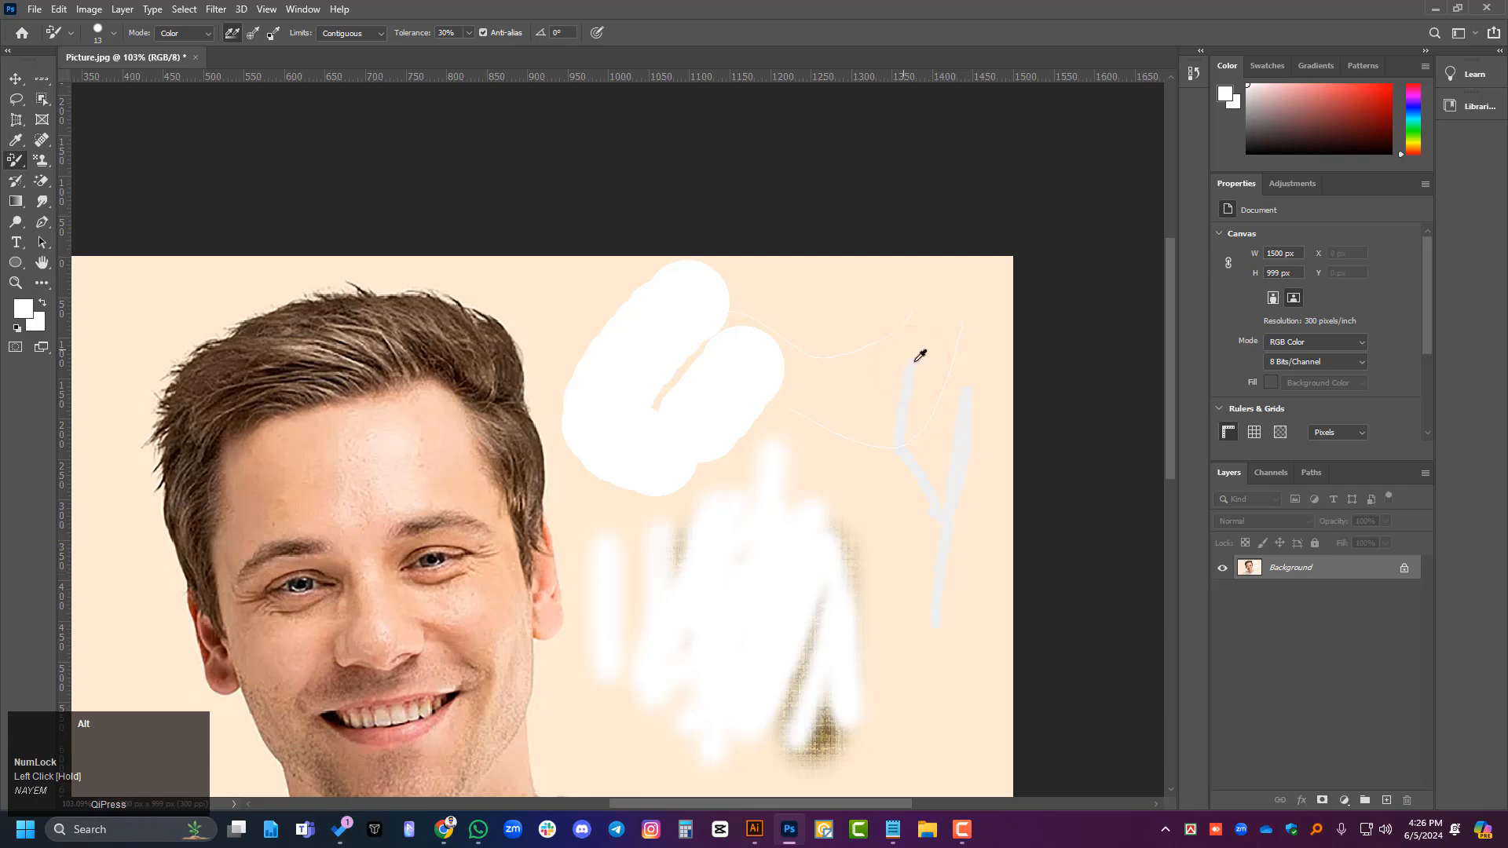
- Sample a light grey foreground colour and replace colour in crossing strokes beside the Y-shaped mark and along the thick white shape's lower edge
{"action": "scroll", "coordinate": [921, 406], "scroll_direction": "up", "scroll_amount": 4}
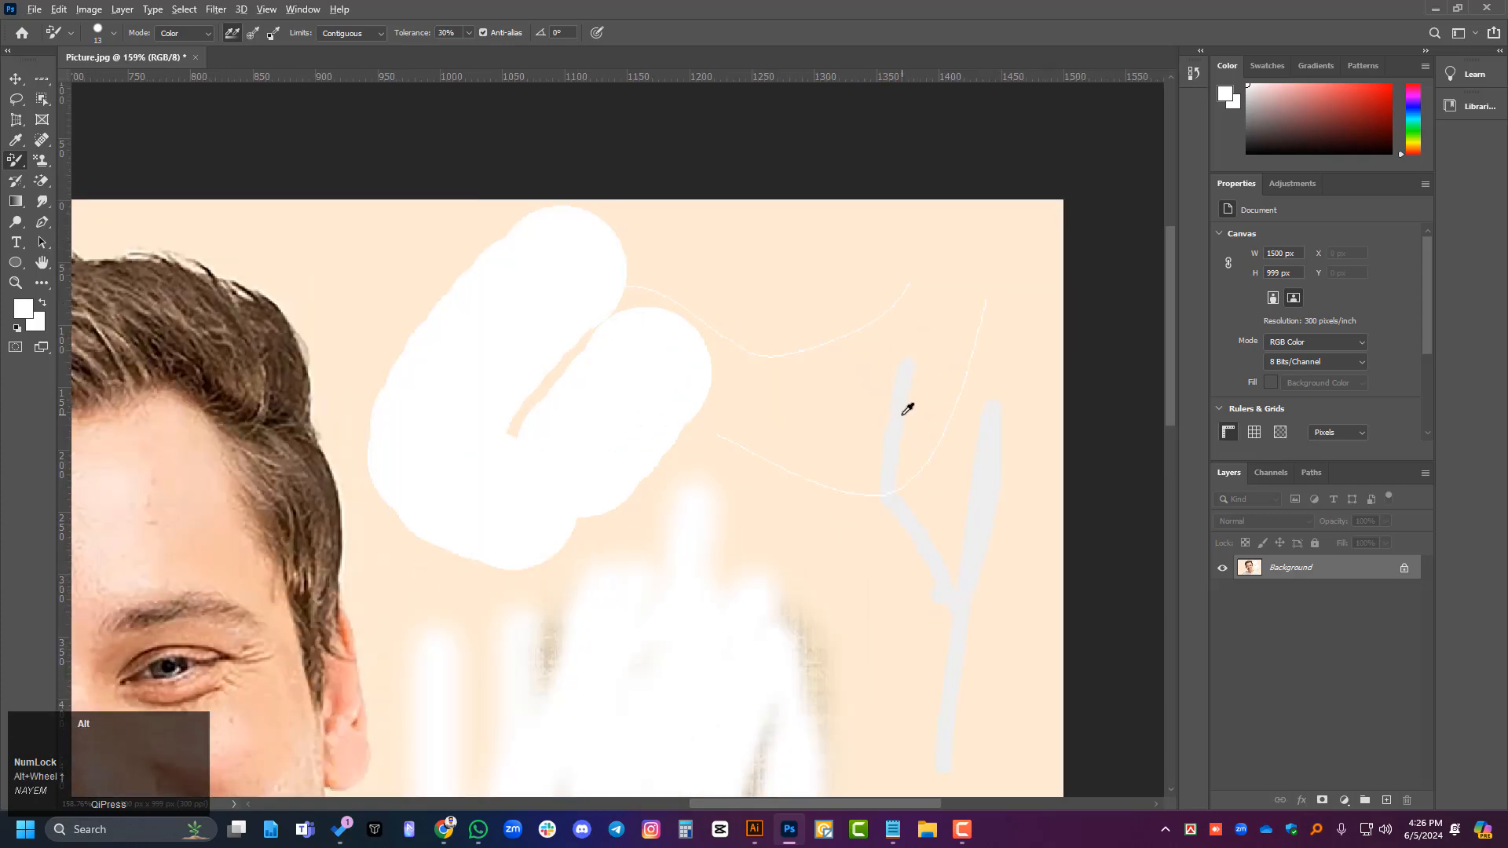
{"action": "left_click", "coordinate": [904, 412], "text": "alt"}
{"action": "left_click", "coordinate": [640, 380]}
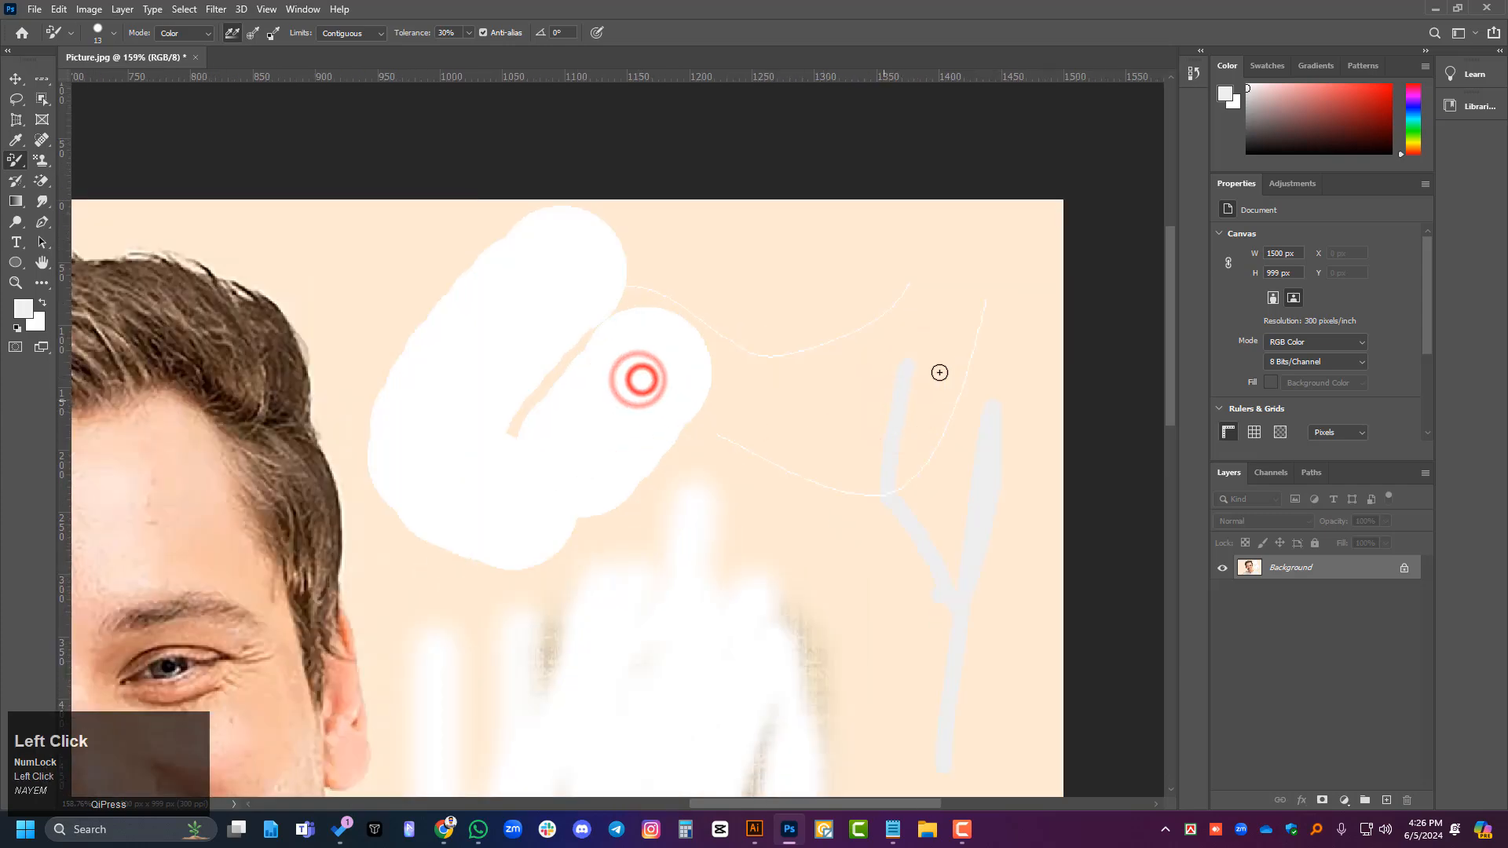
{"action": "left_click_drag", "start_coordinate": [939, 372], "coordinate": [737, 478]}
{"action": "left_click_drag", "start_coordinate": [850, 349], "coordinate": [780, 562]}
{"action": "scroll", "coordinate": [875, 454], "scroll_direction": "up", "scroll_amount": 3}
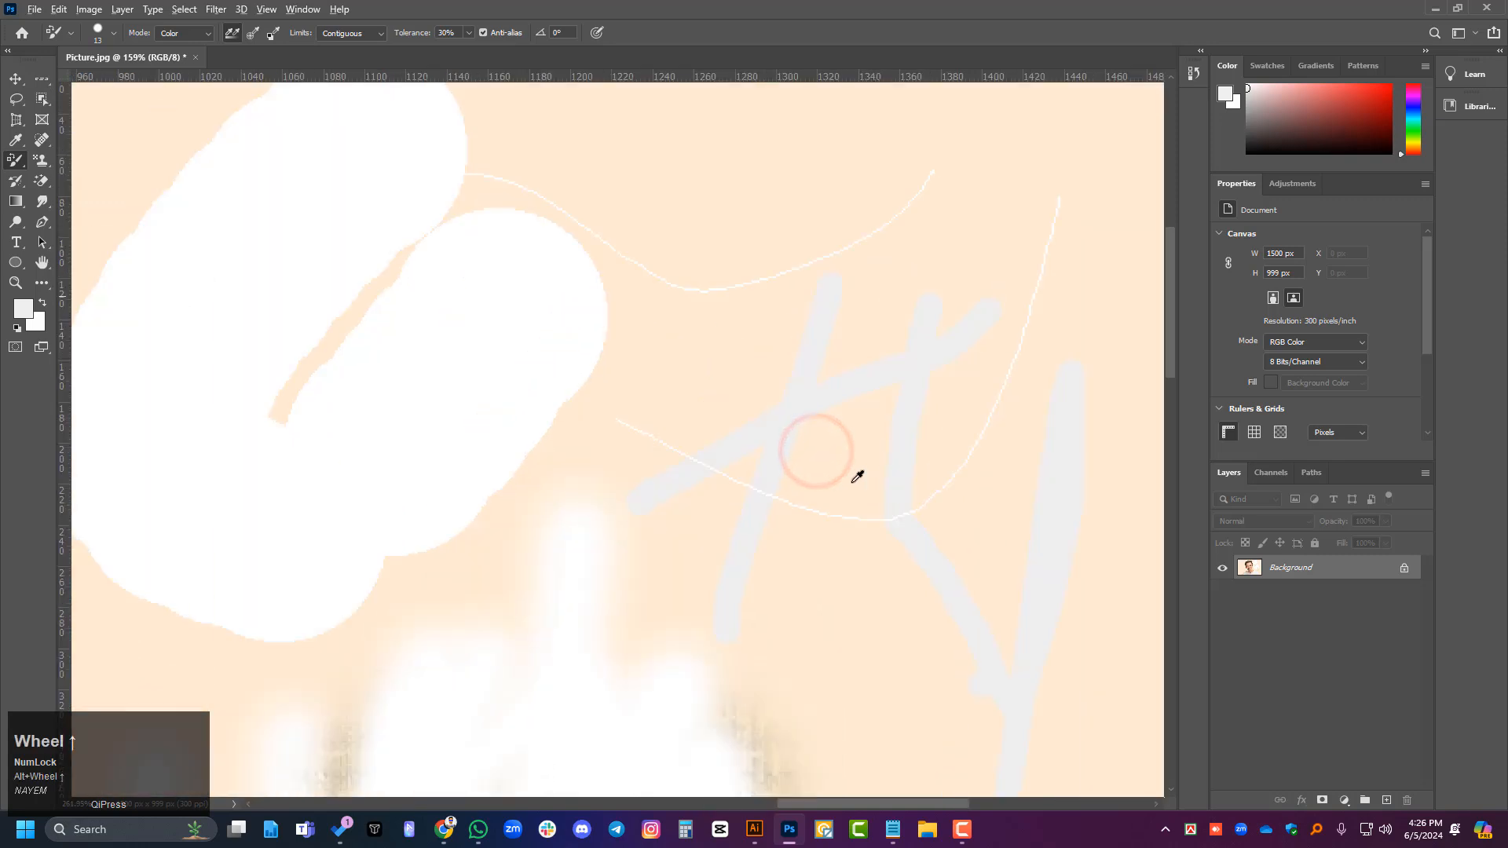
{"action": "mouse_move", "coordinate": [493, 384]}
{"action": "left_mouse_down"}
{"action": "mouse_move", "coordinate": [492, 540]}
{"action": "mouse_move", "coordinate": [535, 562]}
{"action": "left_mouse_up"}
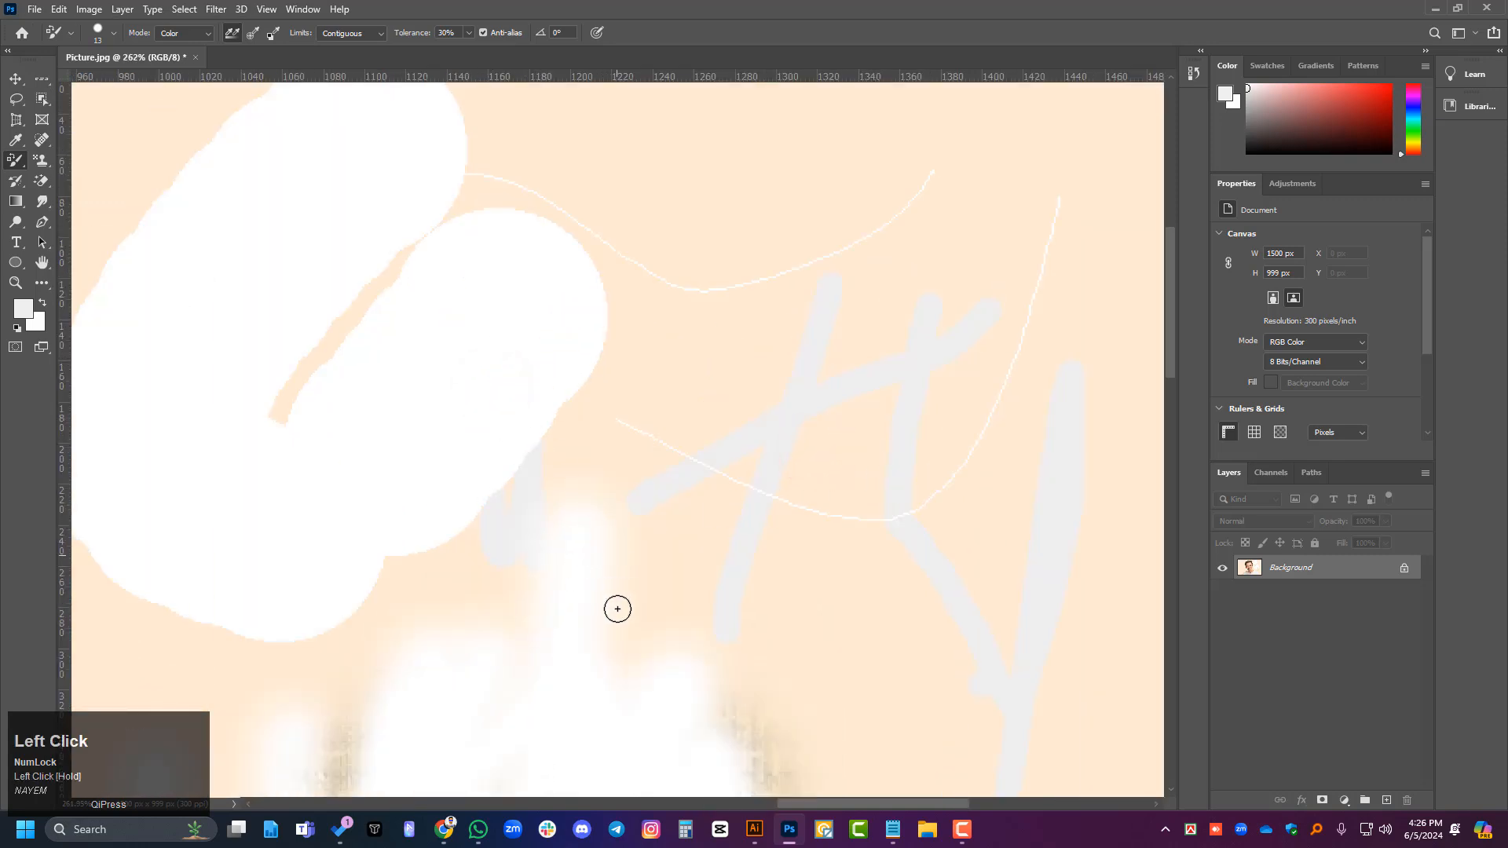
- Paint two vertical light grey colour-replacement strokes on the forehead, just below the hairline
{"action": "scroll", "coordinate": [880, 454], "scroll_direction": "down", "scroll_amount": 3}
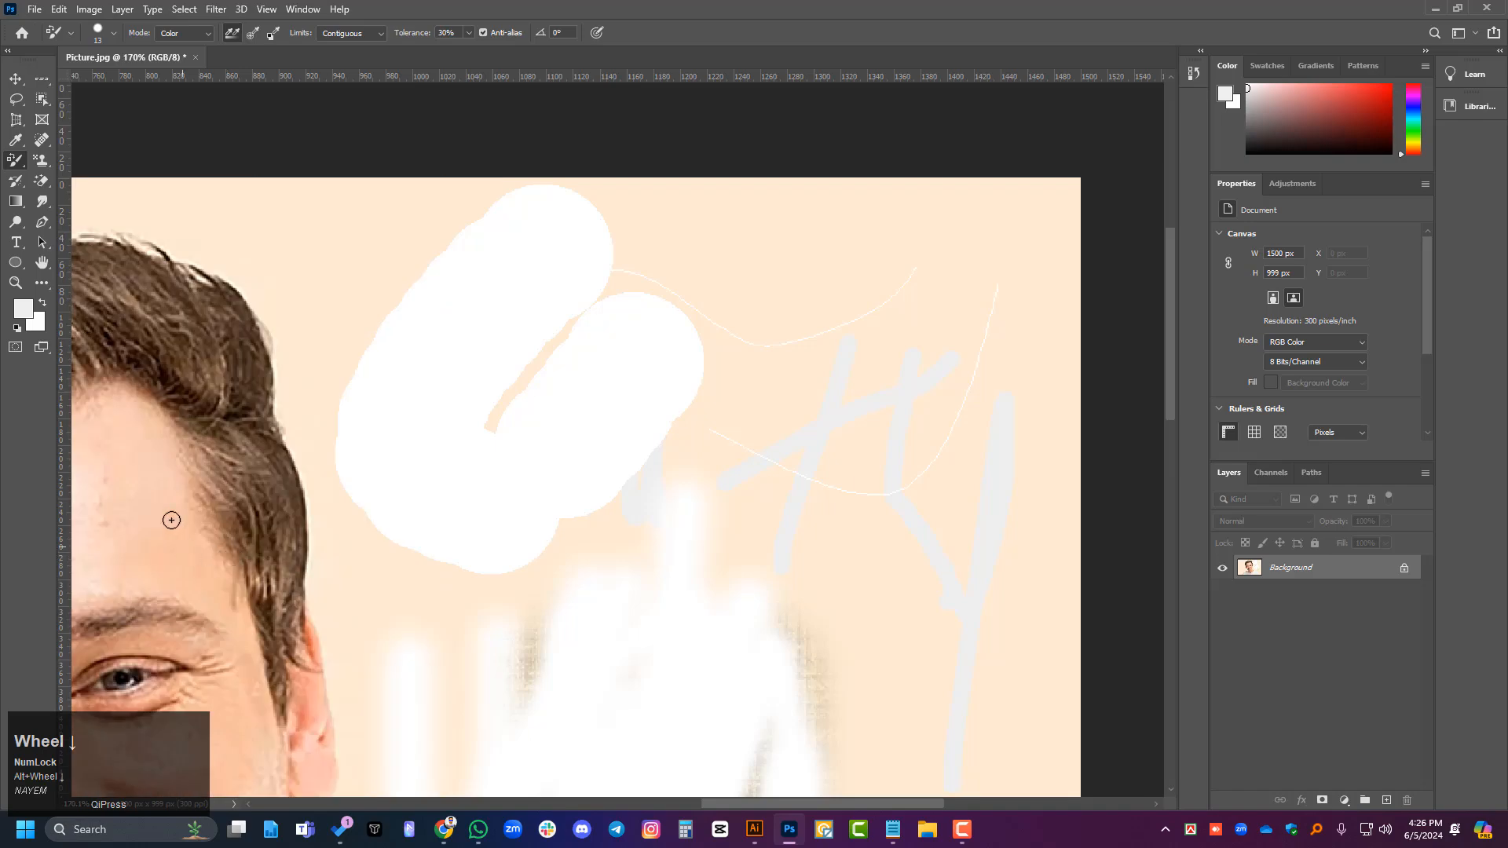
{"action": "left_click_drag", "start_coordinate": [165, 476], "coordinate": [155, 605]}
{"action": "left_click_drag", "start_coordinate": [126, 388], "coordinate": [139, 571]}
{"action": "scroll", "coordinate": [817, 471], "scroll_direction": "down", "scroll_amount": 1}
{"action": "scroll", "coordinate": [313, 421], "scroll_direction": "up", "scroll_amount": 3}
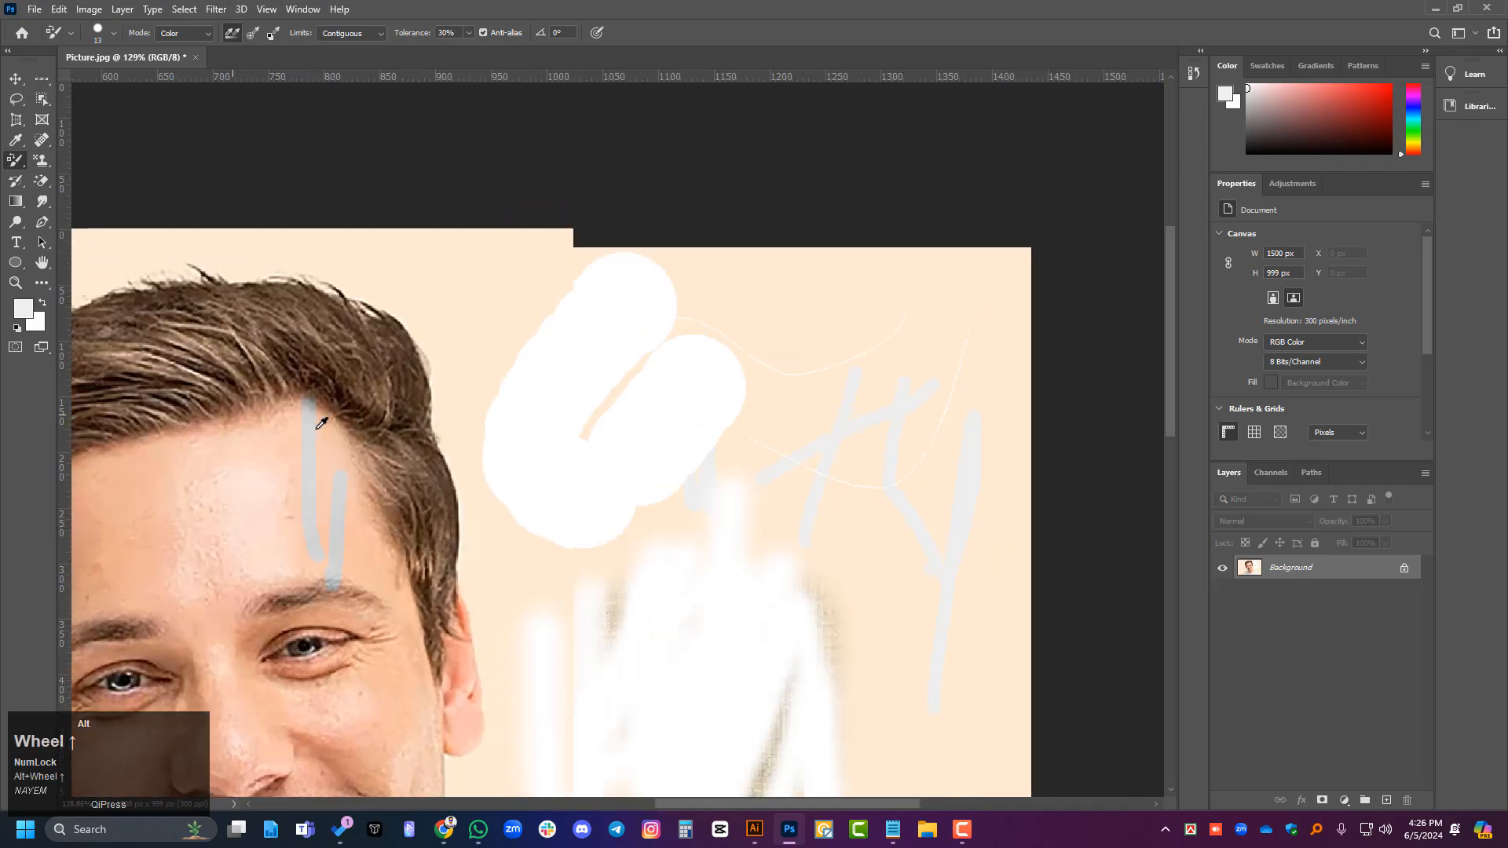
- Recolour a strip of hair and the adjoining hairline and upper forehead in grey with the Color Replacement Tool
{"action": "scroll", "coordinate": [324, 406], "scroll_direction": "up", "scroll_amount": 5}
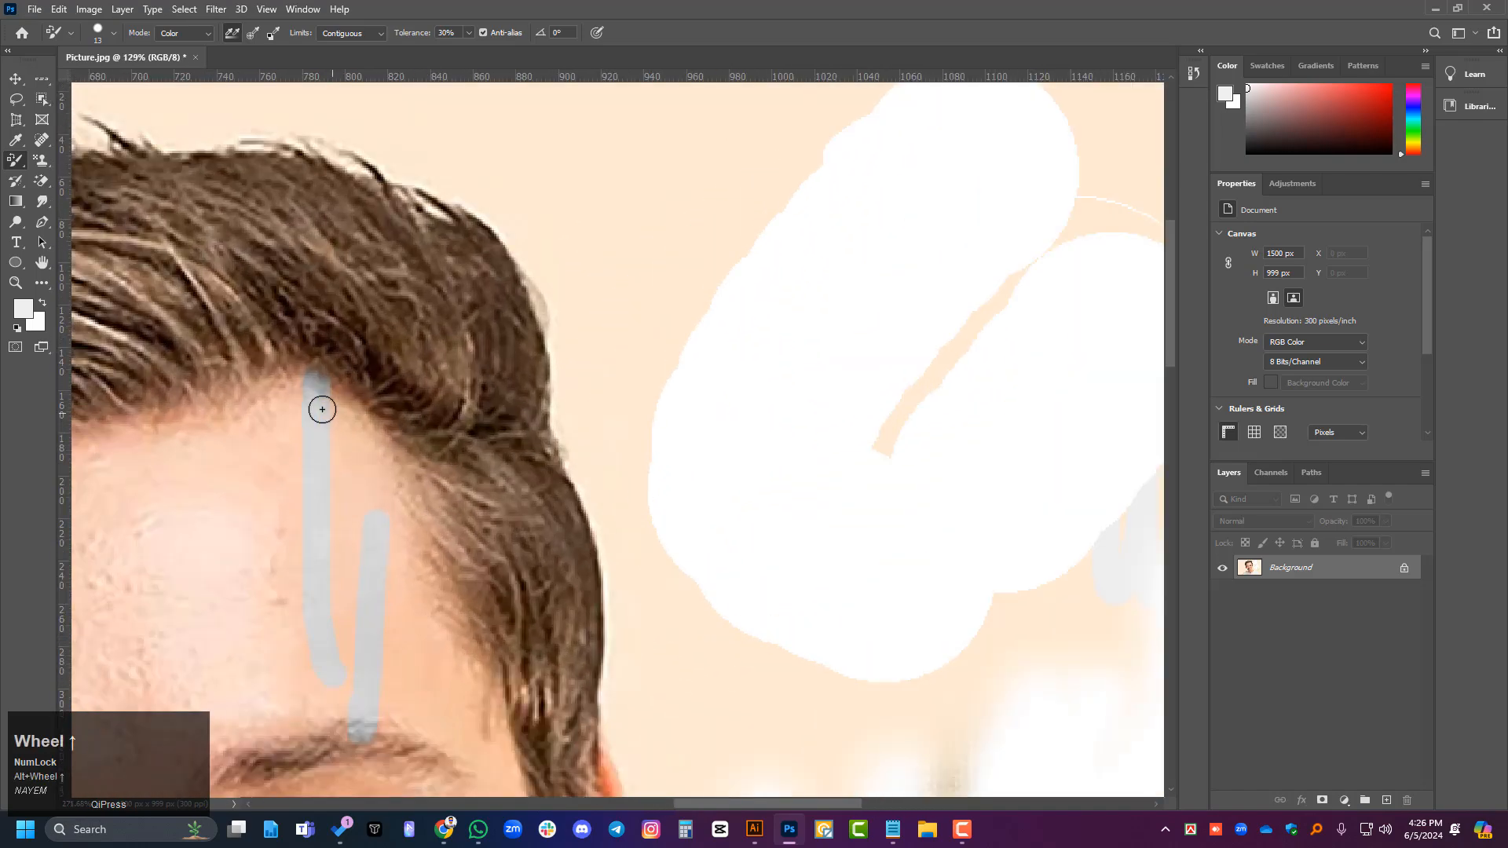
{"action": "scroll", "coordinate": [380, 451], "scroll_direction": "up", "scroll_amount": 4}
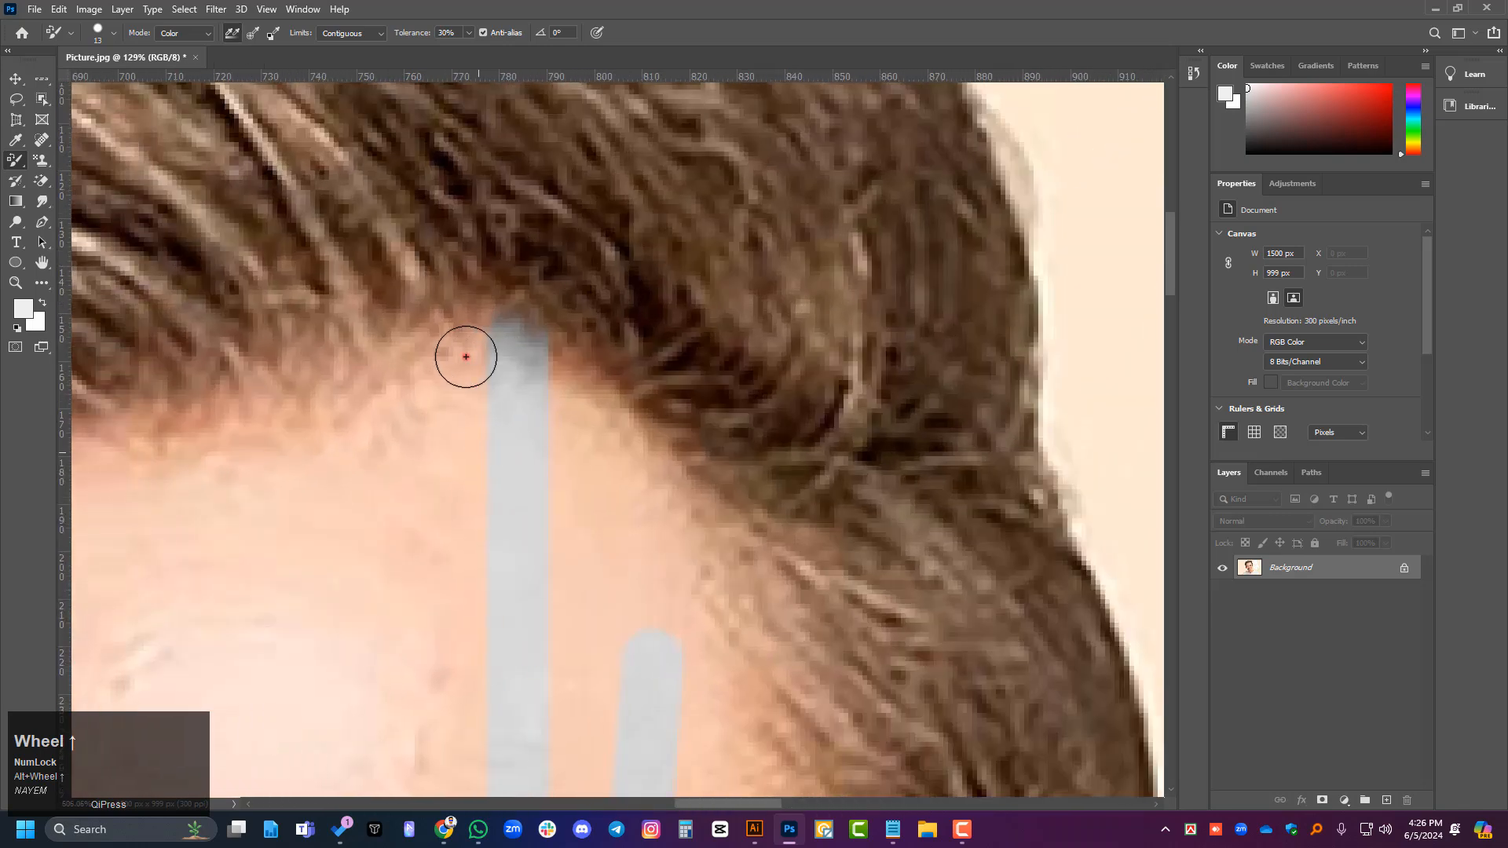
{"action": "left_click_drag", "start_coordinate": [466, 357], "coordinate": [263, 409]}
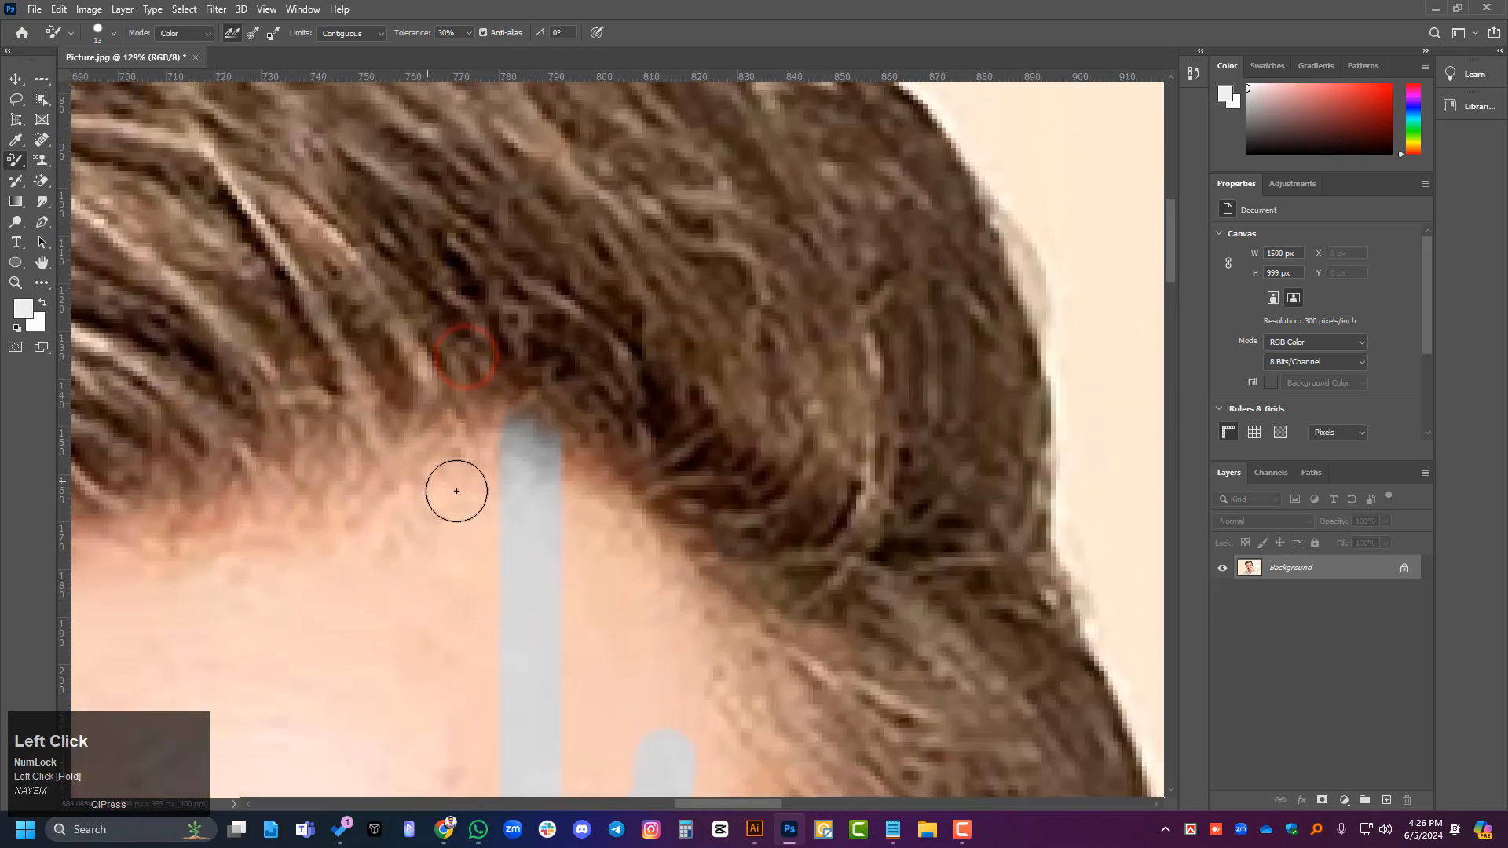
{"action": "left_click_drag", "start_coordinate": [485, 487], "coordinate": [367, 521]}
{"action": "mouse_move", "coordinate": [482, 469]}
{"action": "left_mouse_down"}
{"action": "mouse_move", "coordinate": [467, 469]}
{"action": "mouse_move", "coordinate": [534, 448]}
{"action": "mouse_move", "coordinate": [229, 532]}
{"action": "mouse_move", "coordinate": [623, 538]}
{"action": "mouse_move", "coordinate": [624, 623]}
{"action": "mouse_move", "coordinate": [649, 626]}
{"action": "mouse_move", "coordinate": [605, 545]}
{"action": "left_mouse_up"}
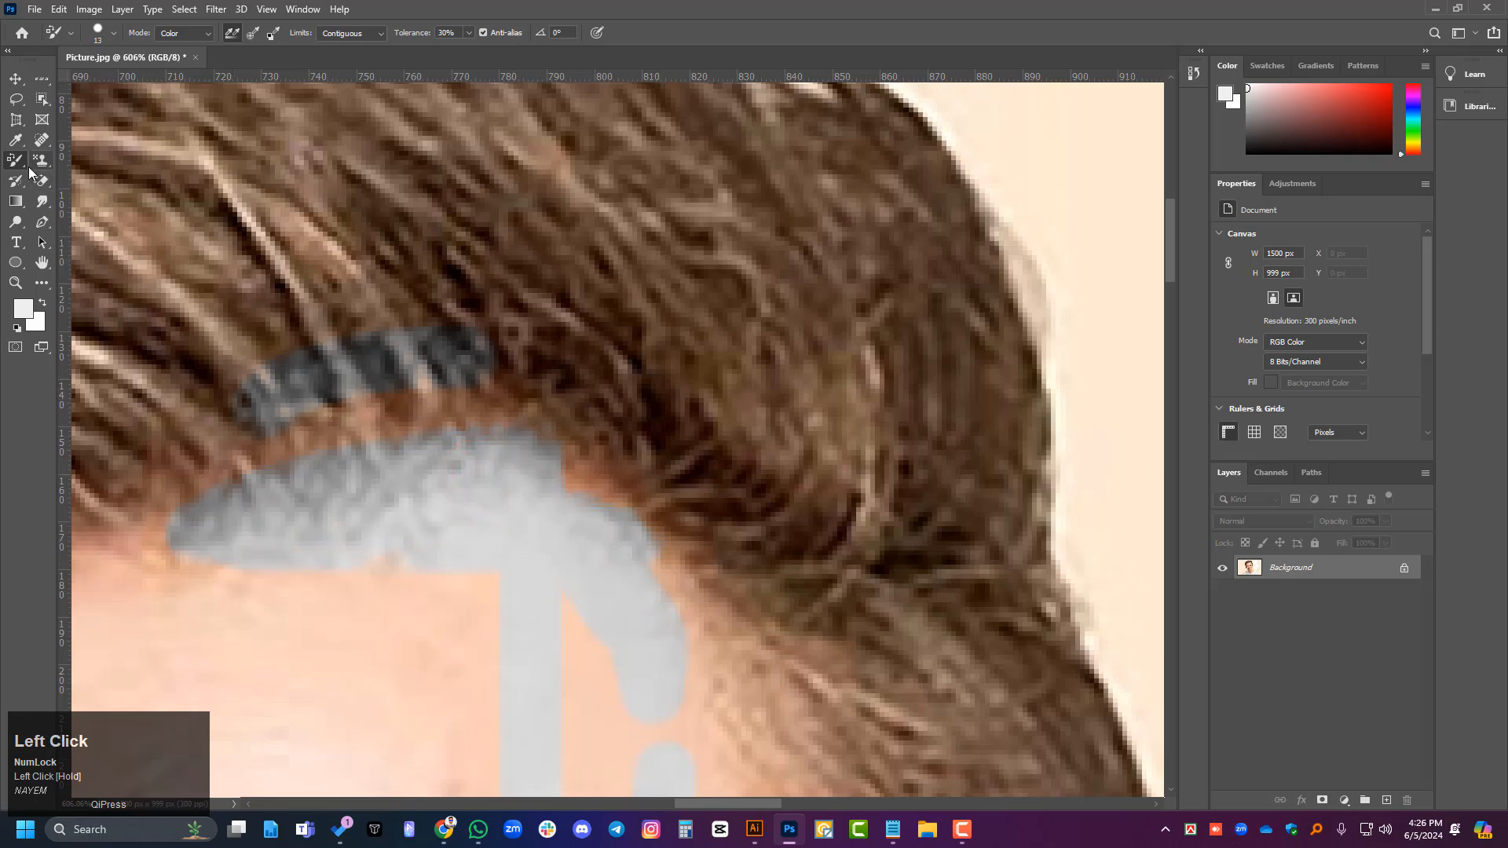
- Set the foreground colour to bright red and paint colour-replacement strokes across the forehead and the hair above the grey strokes
{"action": "scroll", "coordinate": [741, 427], "scroll_direction": "down", "scroll_amount": 2, "text": "alt"}
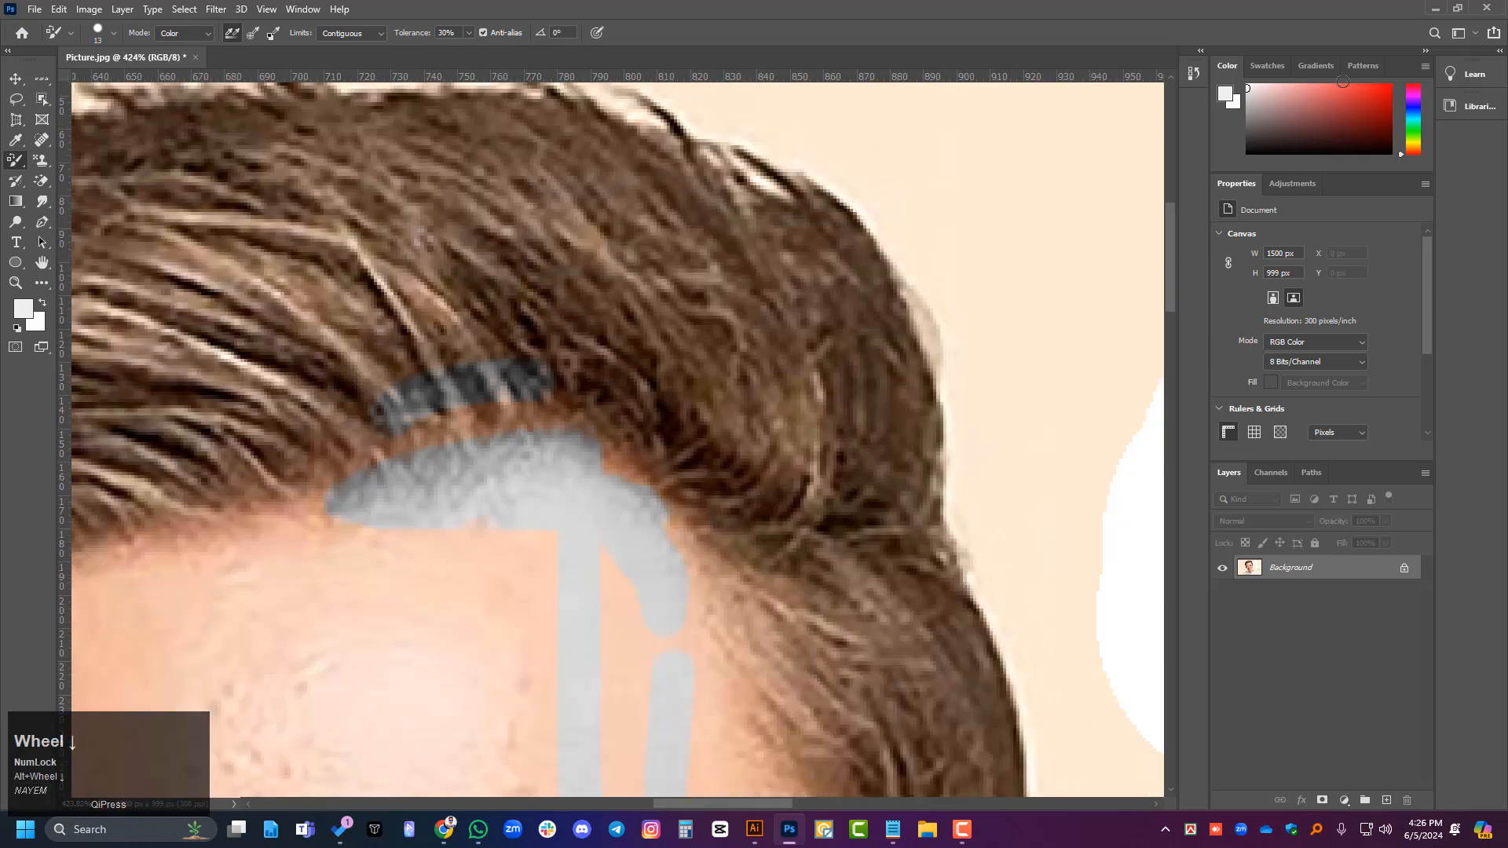
{"action": "scroll", "coordinate": [630, 266], "scroll_direction": "down", "scroll_amount": 1, "text": "alt"}
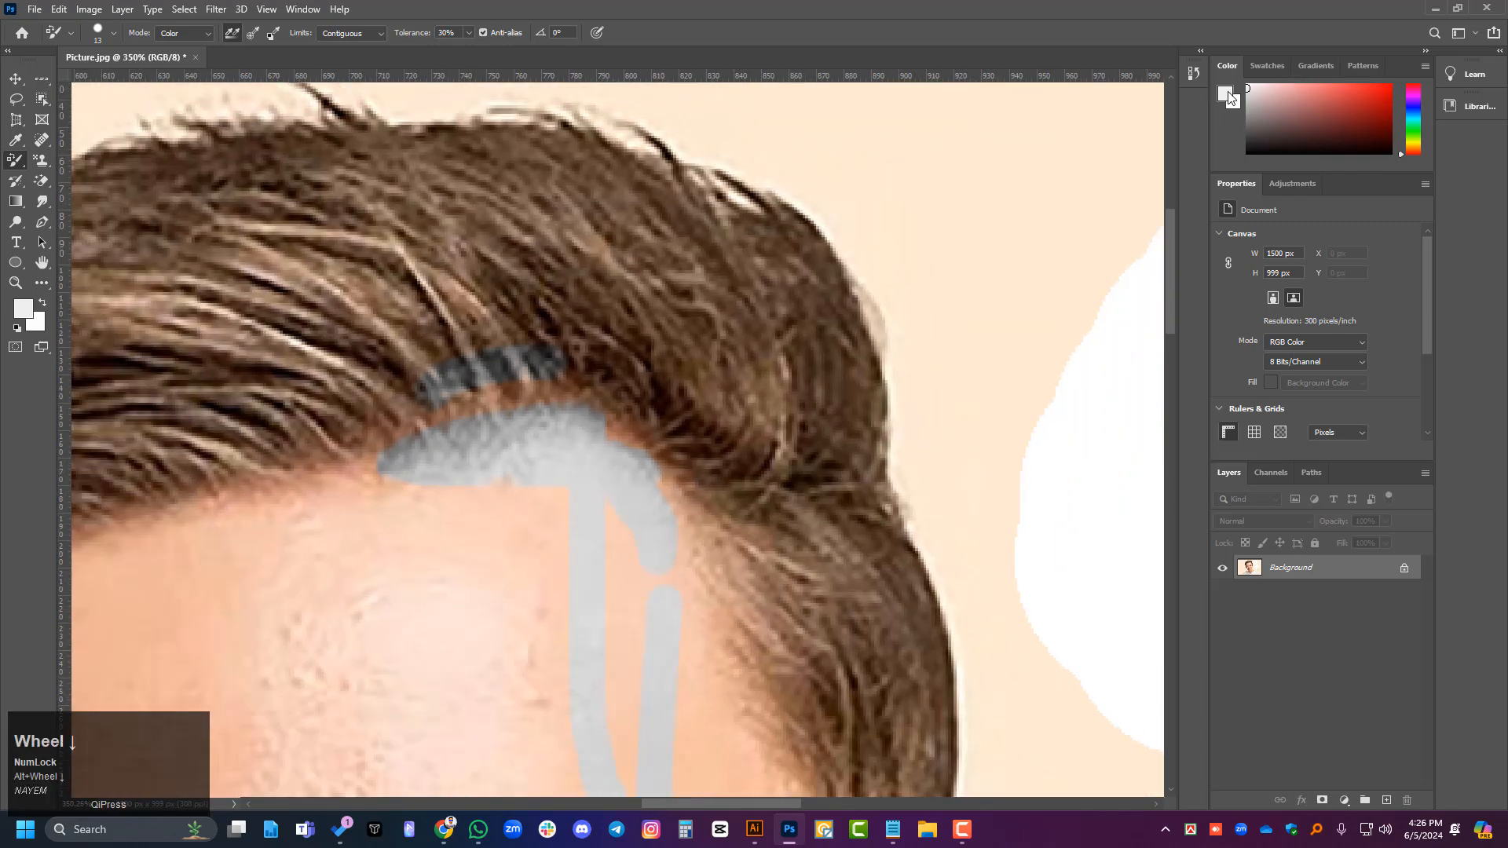
{"action": "left_click", "coordinate": [1227, 95]}
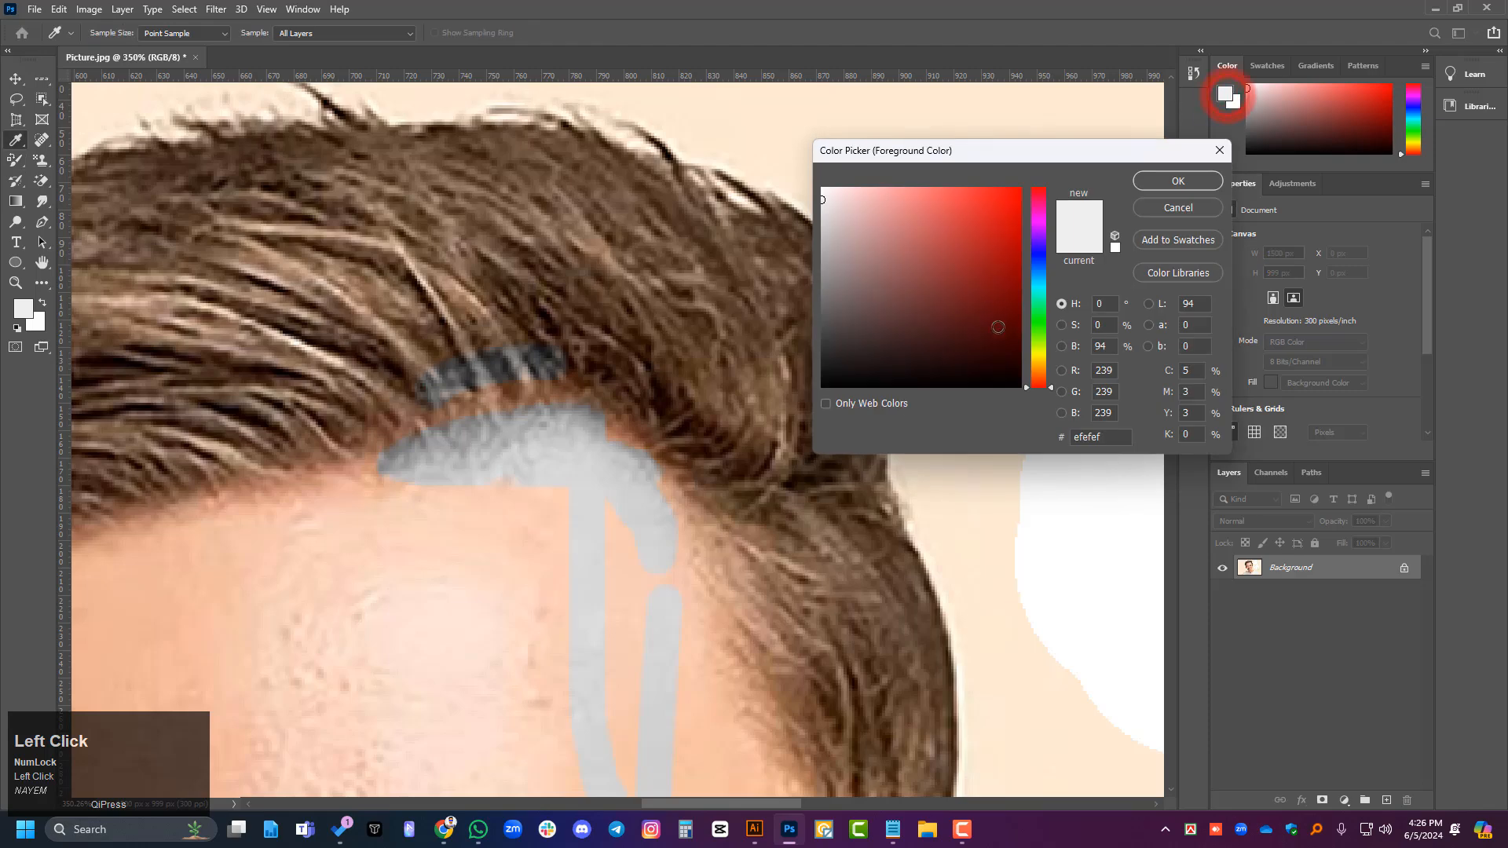
{"action": "left_click", "coordinate": [1178, 180]}
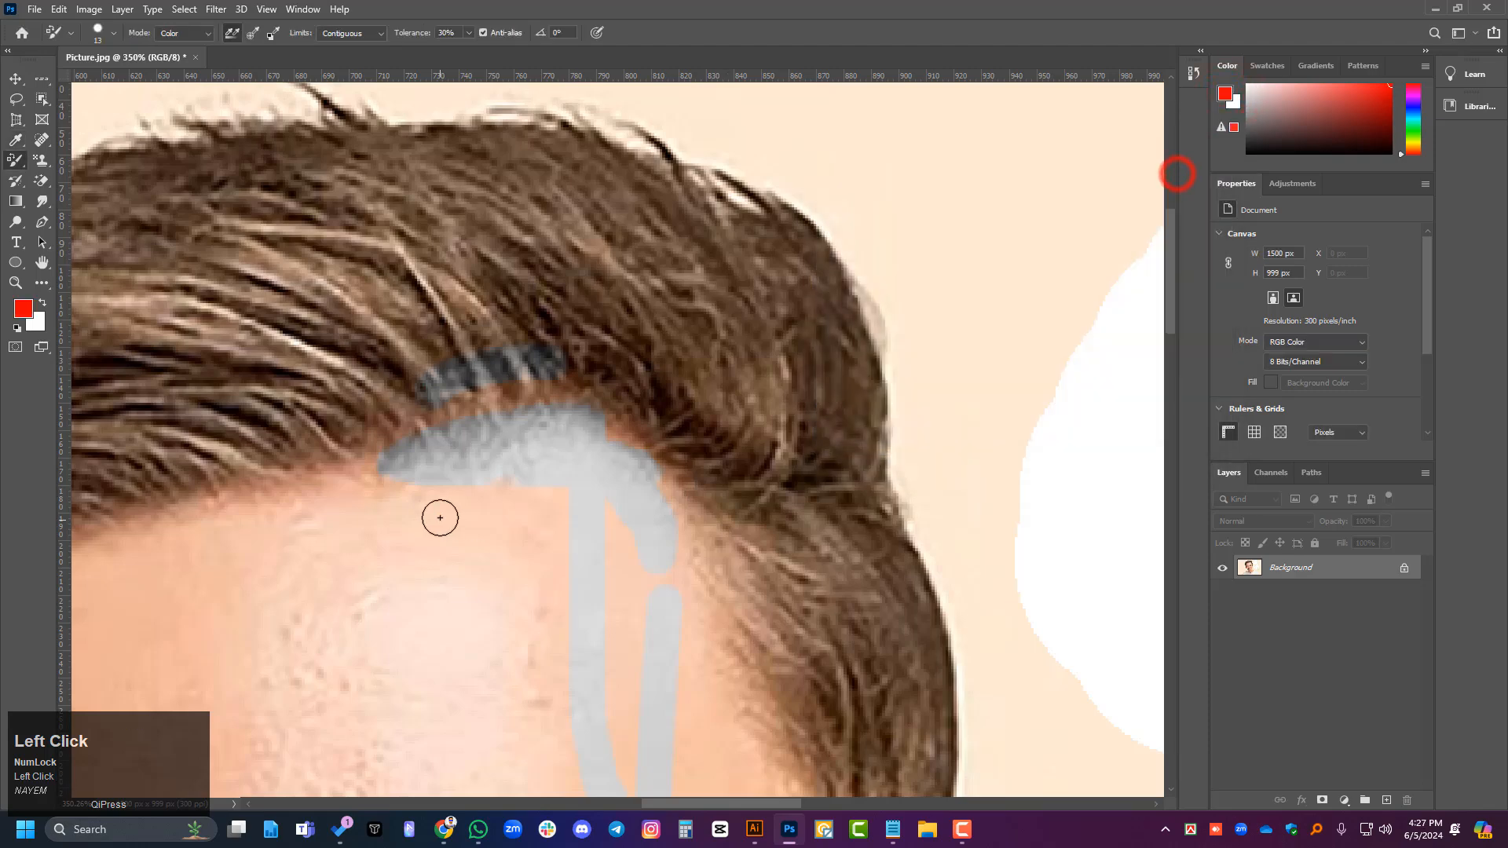
{"action": "left_click_drag", "start_coordinate": [442, 519], "coordinate": [571, 603]}
{"action": "mouse_move", "coordinate": [405, 666]}
{"action": "left_mouse_down"}
{"action": "mouse_move", "coordinate": [558, 450]}
{"action": "mouse_move", "coordinate": [518, 509]}
{"action": "mouse_move", "coordinate": [620, 402]}
{"action": "left_mouse_up"}
{"action": "mouse_move", "coordinate": [713, 203]}
{"action": "left_mouse_down"}
{"action": "mouse_move", "coordinate": [748, 465]}
{"action": "mouse_move", "coordinate": [838, 500]}
{"action": "left_mouse_up"}
- Extend the red colour replacement with a stroke on the background beside the hair, across the top hair and over the middle of the forehead
{"action": "scroll", "coordinate": [619, 439], "scroll_direction": "down", "scroll_amount": 3, "text": "alt"}
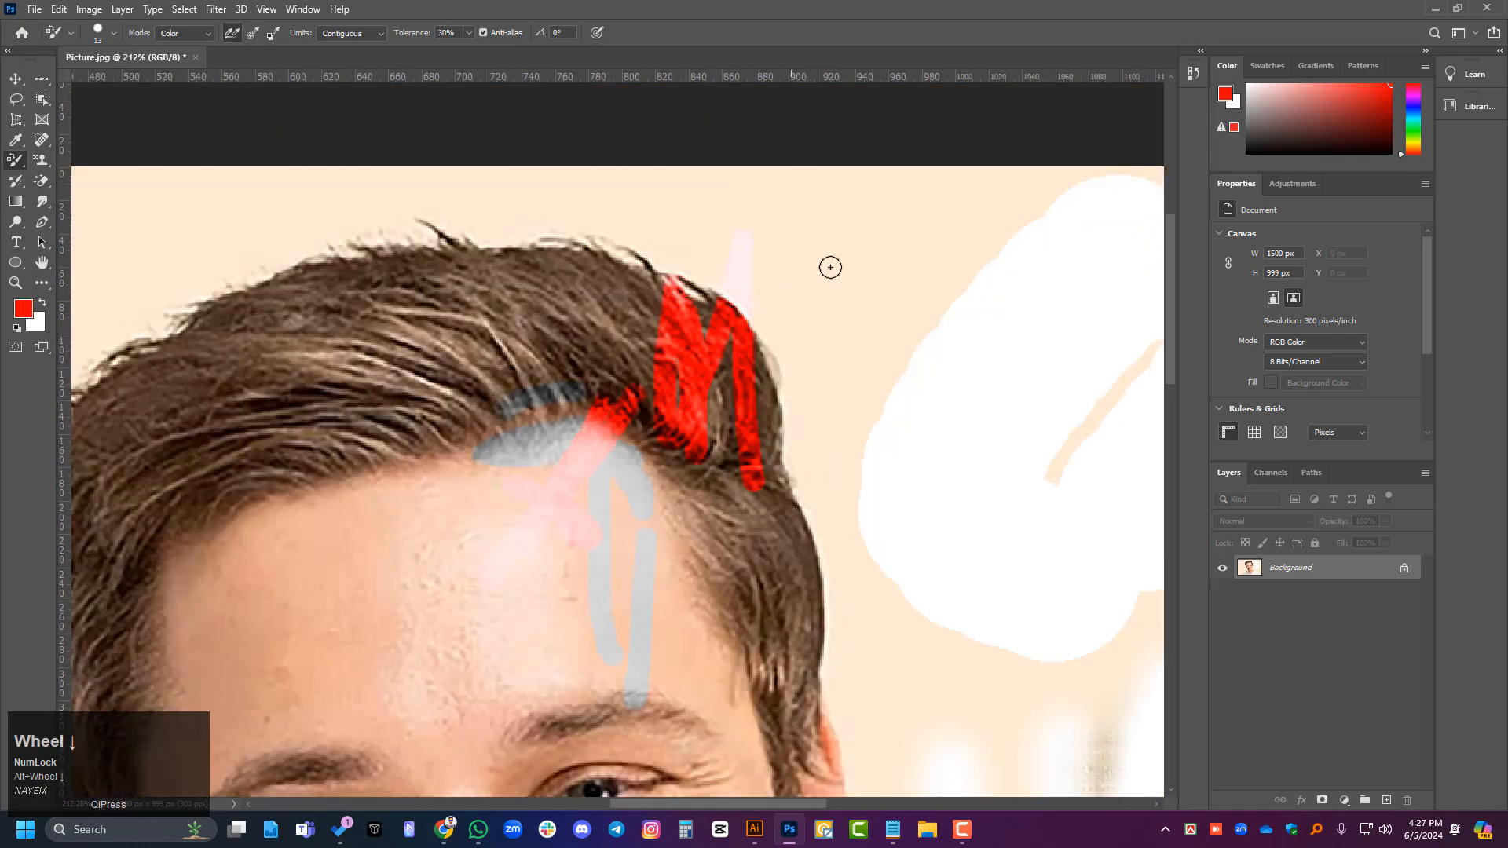
{"action": "left_click_drag", "start_coordinate": [867, 192], "coordinate": [831, 421]}
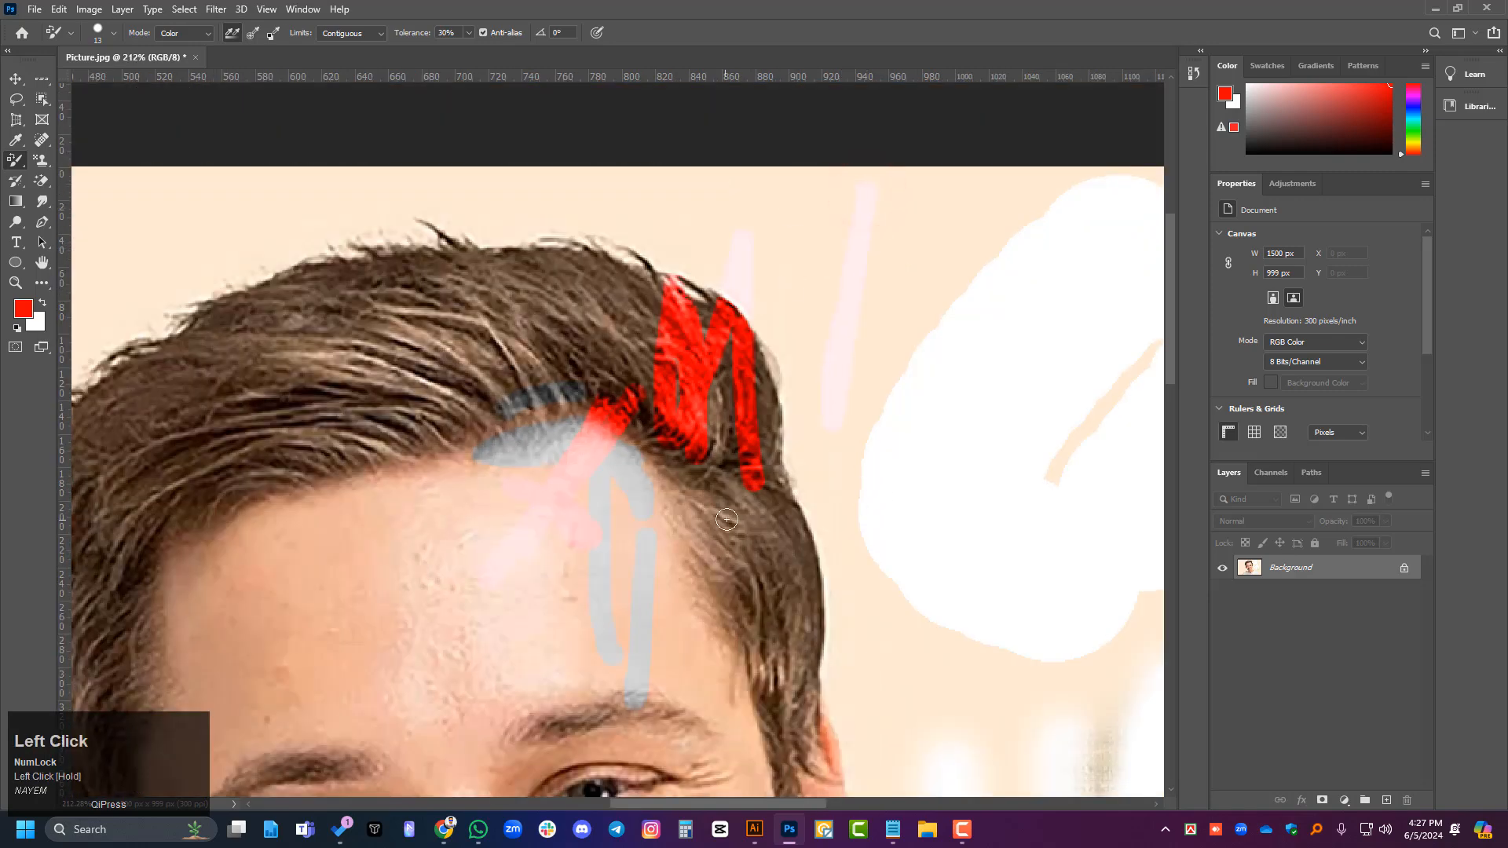
{"action": "mouse_move", "coordinate": [629, 287]}
{"action": "left_mouse_down"}
{"action": "mouse_move", "coordinate": [359, 341]}
{"action": "mouse_move", "coordinate": [319, 322]}
{"action": "left_mouse_up"}
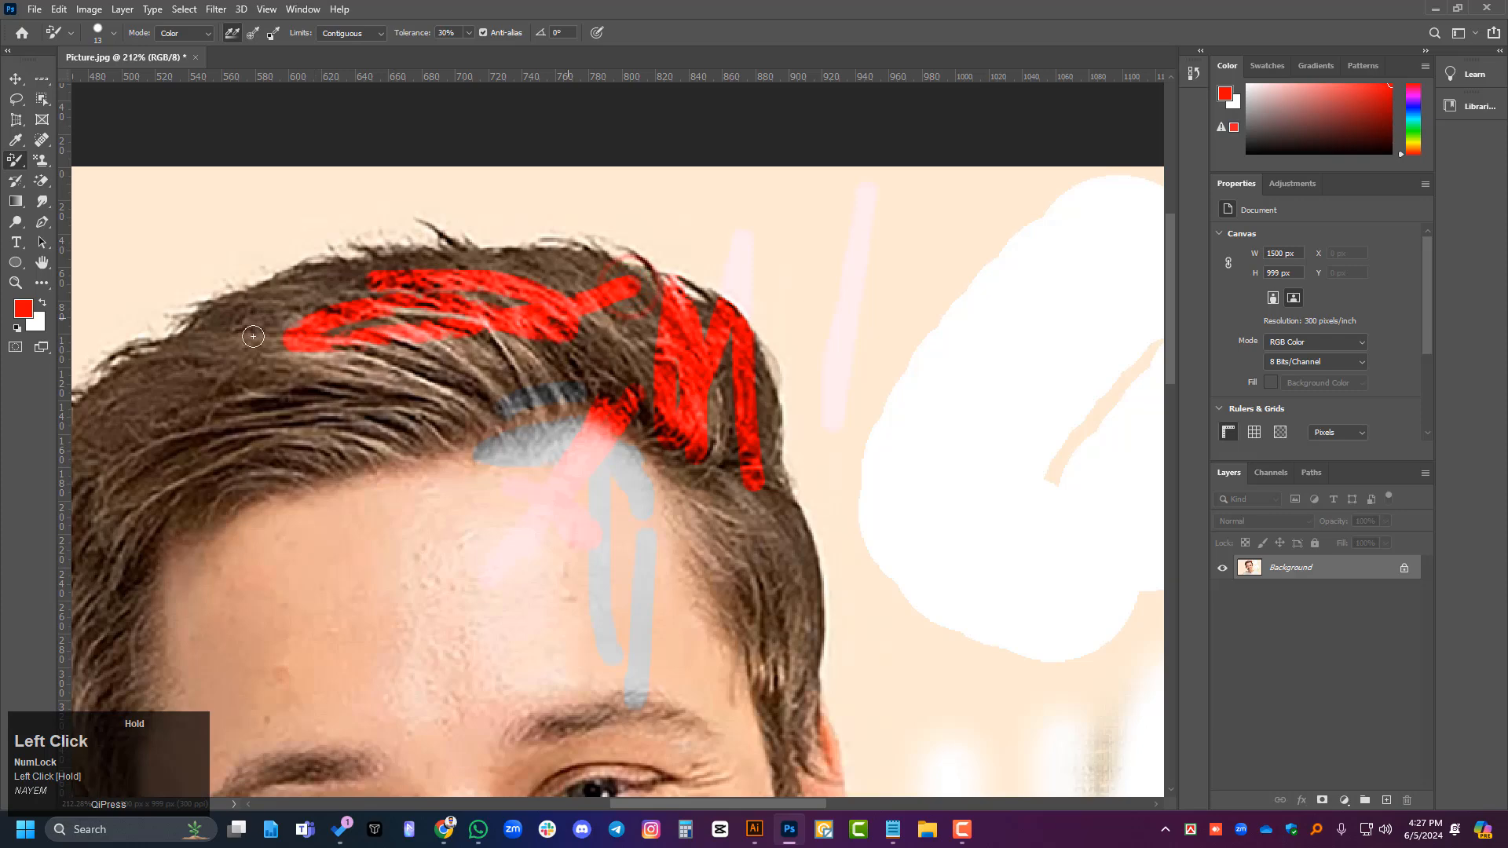
{"action": "left_click_drag", "start_coordinate": [222, 428], "coordinate": [161, 469]}
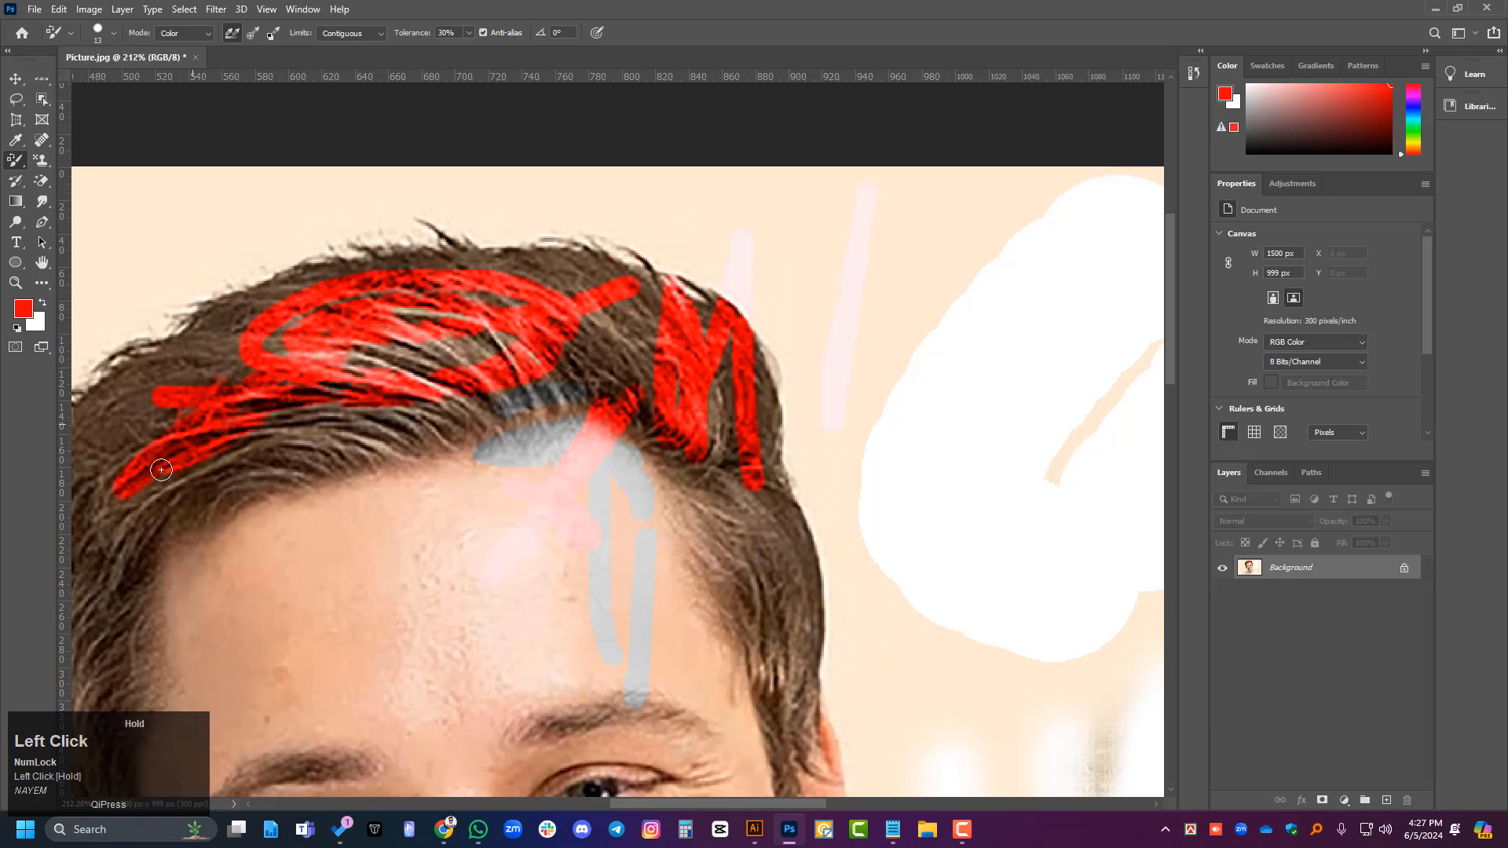
{"action": "mouse_move", "coordinate": [345, 551]}
{"action": "left_mouse_down"}
{"action": "mouse_move", "coordinate": [539, 363]}
{"action": "mouse_move", "coordinate": [422, 664]}
{"action": "mouse_move", "coordinate": [375, 608]}
{"action": "mouse_move", "coordinate": [395, 575]}
{"action": "left_mouse_up"}
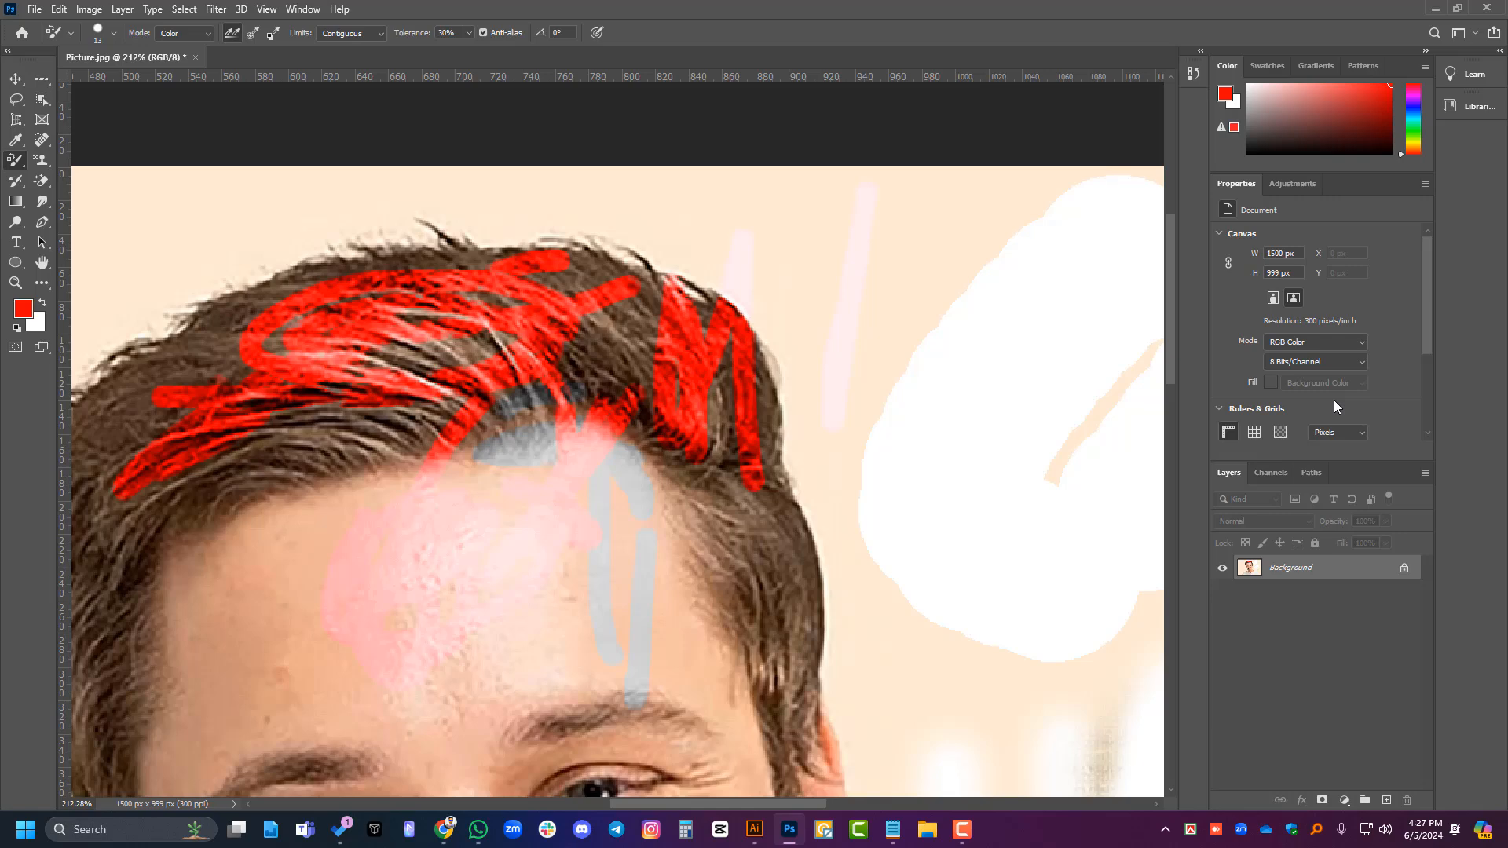
- Paint short test strokes with the red Mixer Brush Tool on the plain background on the far side of the hair
{"action": "right_click", "coordinate": [7, 163]}
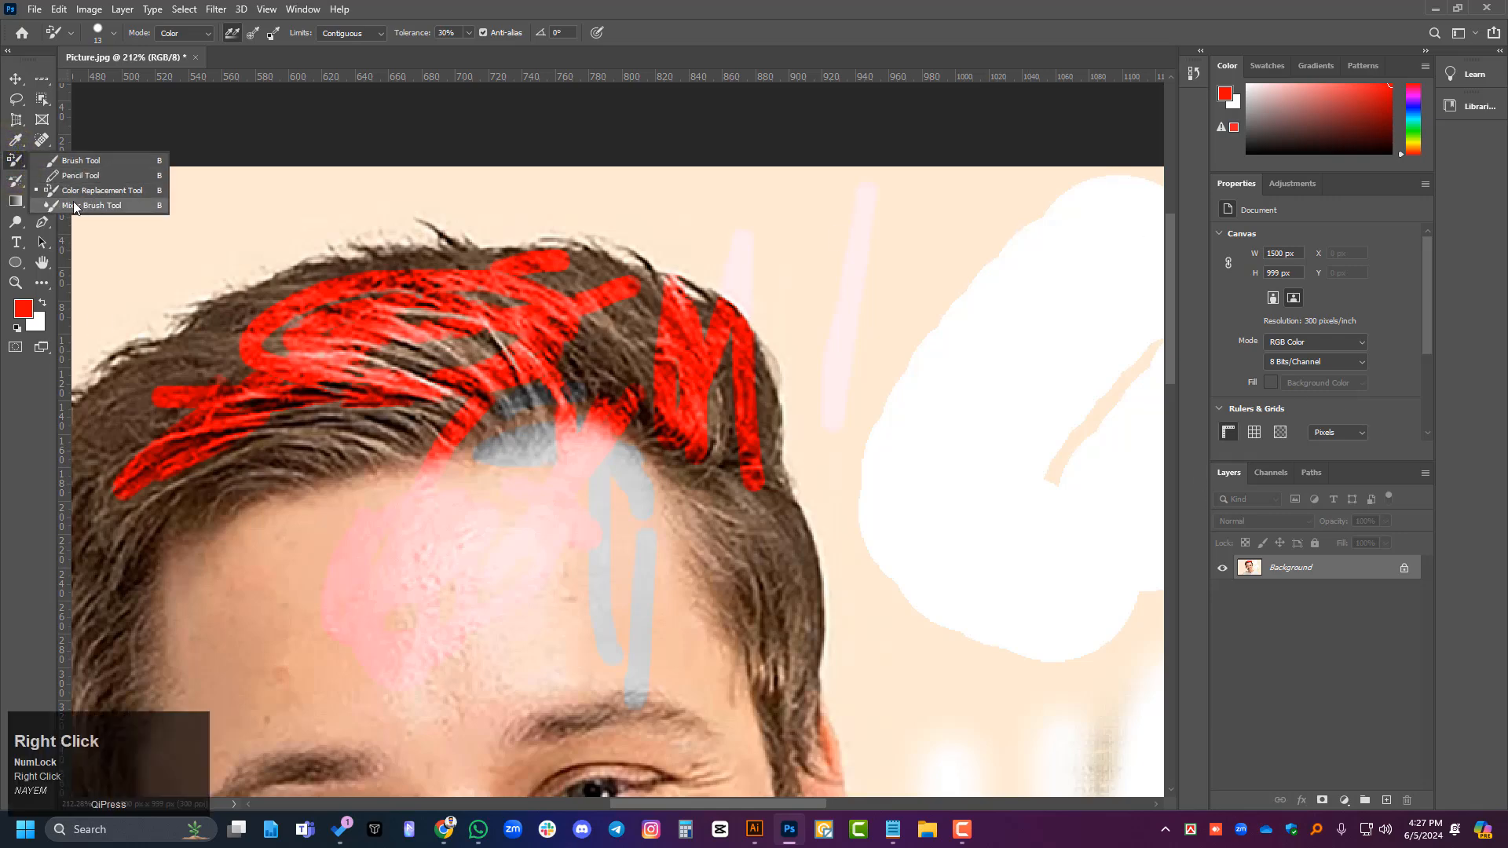
{"action": "left_click", "coordinate": [103, 212]}
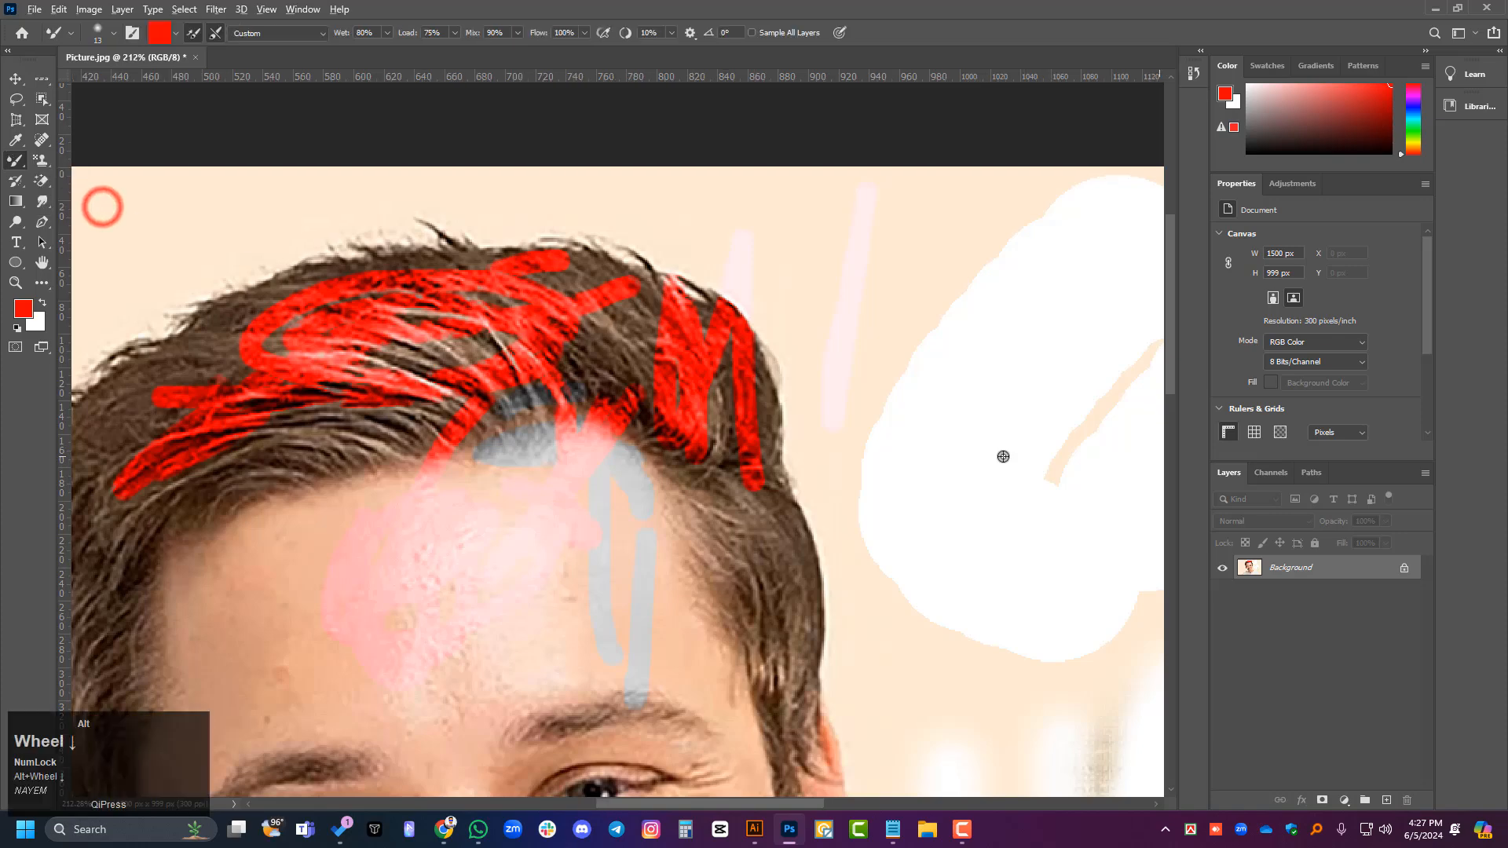
{"action": "scroll", "coordinate": [1000, 451], "scroll_direction": "down", "scroll_amount": 3}
{"action": "mouse_move", "coordinate": [221, 345]}
{"action": "left_mouse_down"}
{"action": "mouse_move", "coordinate": [195, 497]}
{"action": "mouse_move", "coordinate": [275, 356]}
{"action": "left_mouse_up"}
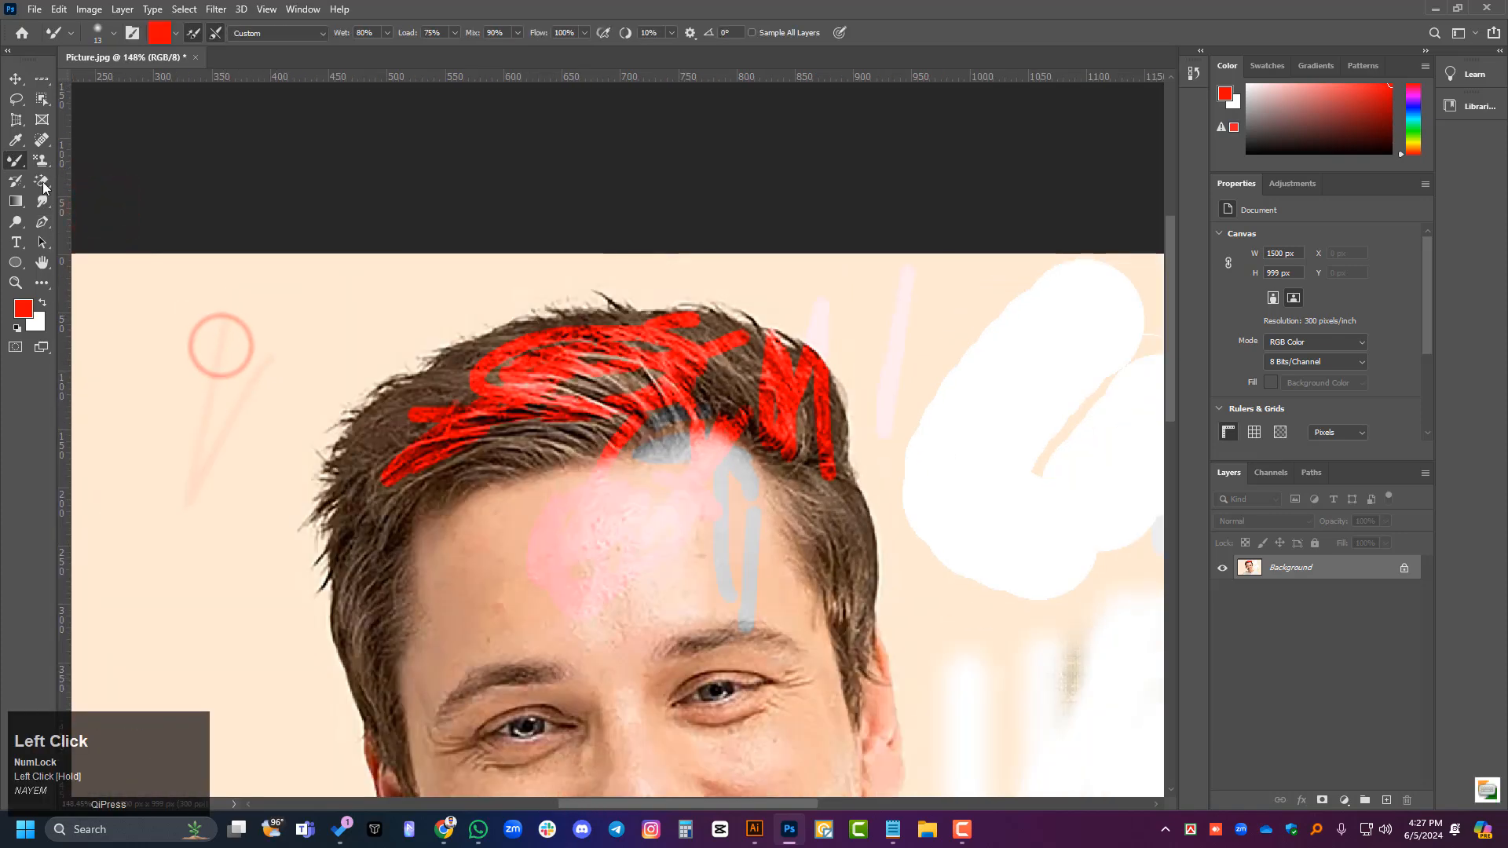
- Paint another faint red Mixer Brush stroke on the plain background between the earlier test strokes and the hair
{"action": "right_click", "coordinate": [16, 161]}
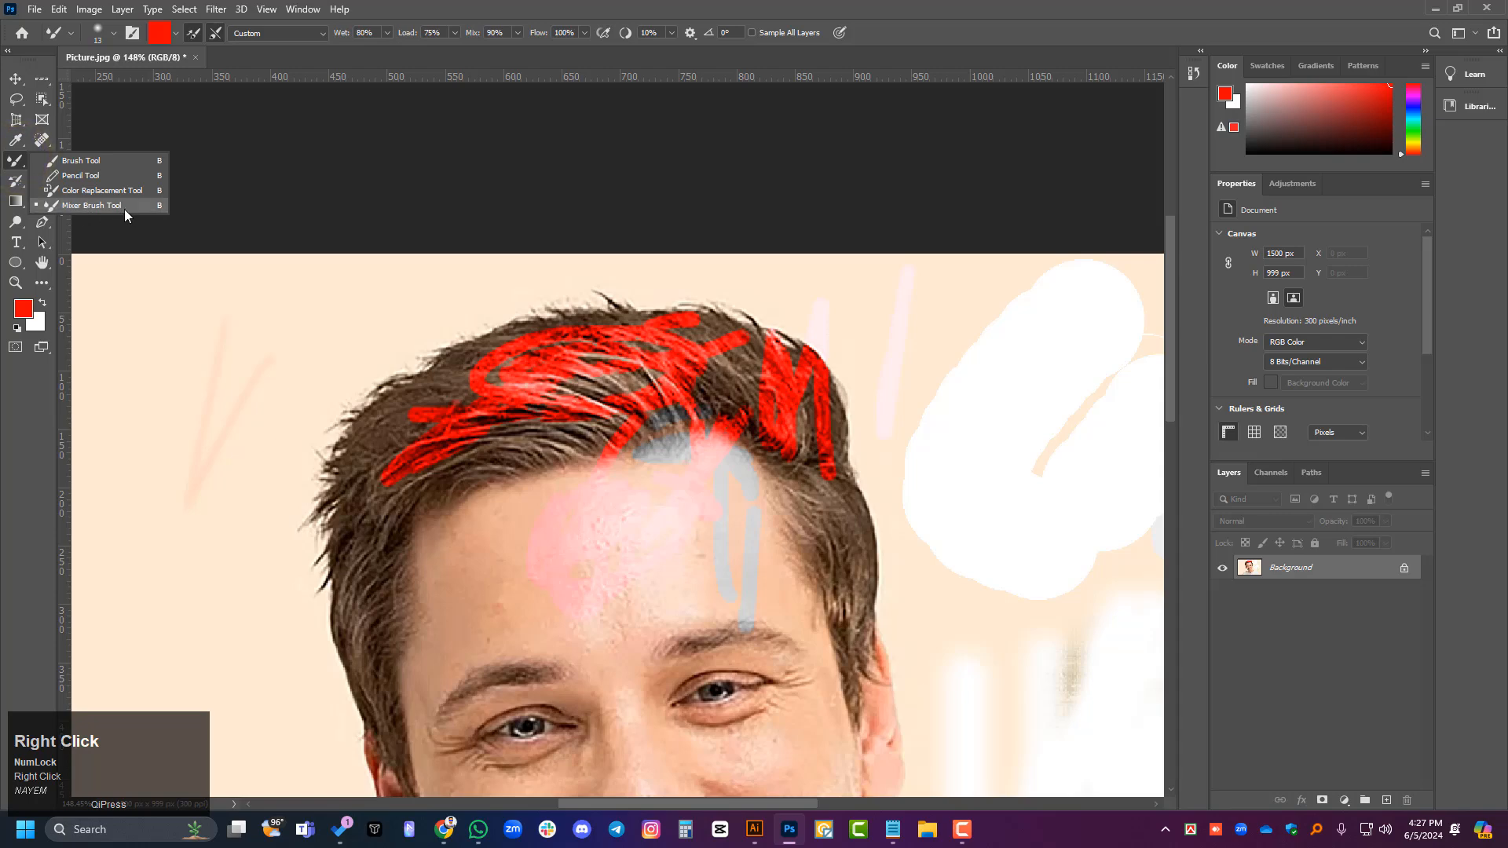
{"action": "left_click", "coordinate": [16, 160]}
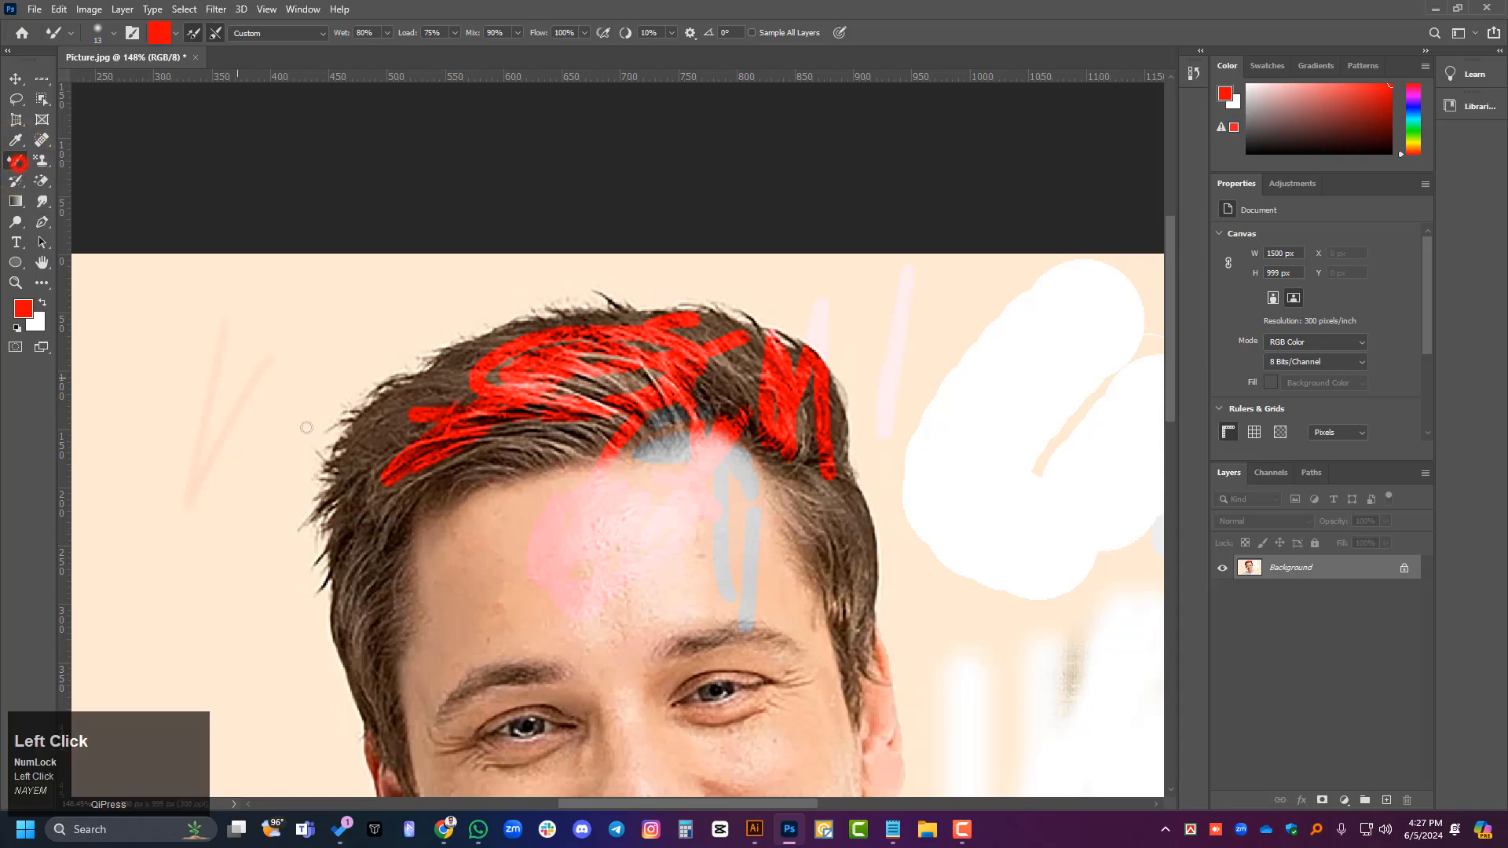
{"action": "left_click_drag", "start_coordinate": [278, 470], "coordinate": [249, 521]}
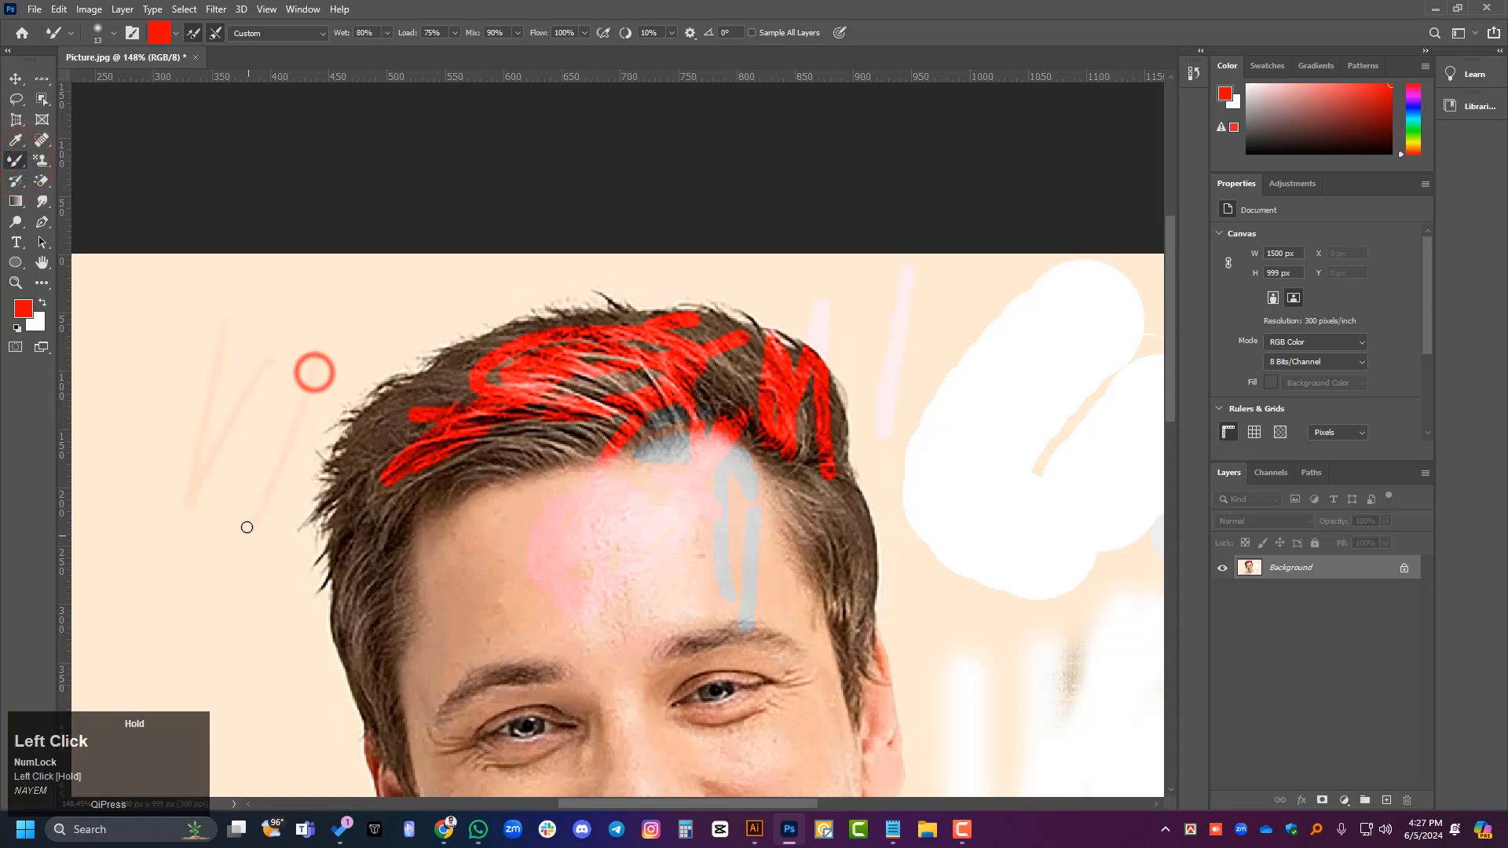
- Sample the beige background as the Mixer Brush colour and smear strokes across the forehead, hairline and side hair
{"action": "left_click", "coordinate": [151, 342], "text": "alt"}
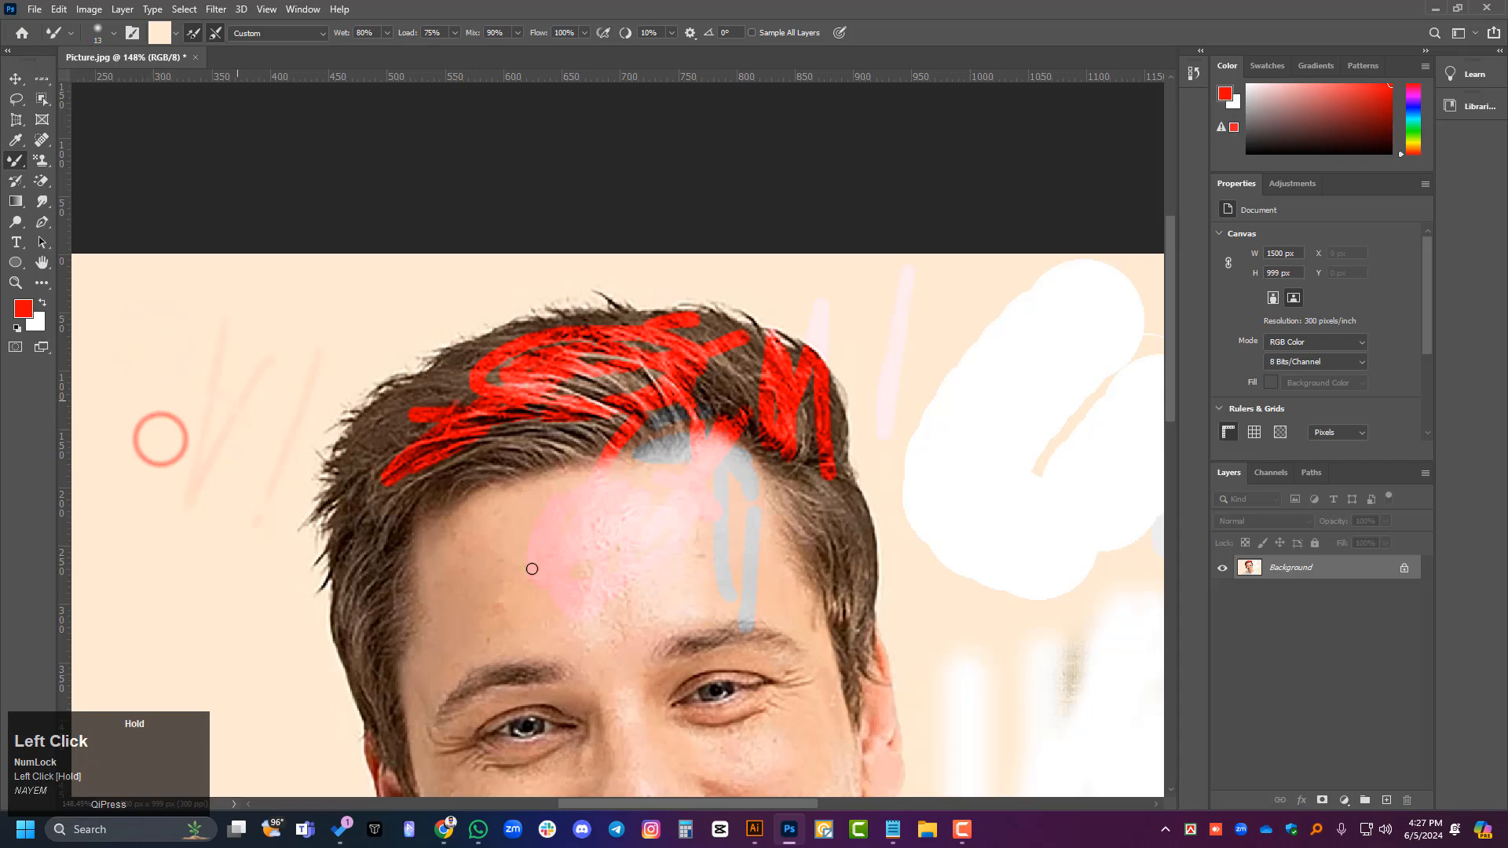
{"action": "mouse_move", "coordinate": [535, 554]}
{"action": "left_mouse_down"}
{"action": "mouse_move", "coordinate": [395, 652]}
{"action": "mouse_move", "coordinate": [541, 519]}
{"action": "left_mouse_up"}
{"action": "left_click_drag", "start_coordinate": [474, 453], "coordinate": [437, 619]}
{"action": "scroll", "coordinate": [437, 620], "scroll_direction": "up", "scroll_amount": 1}
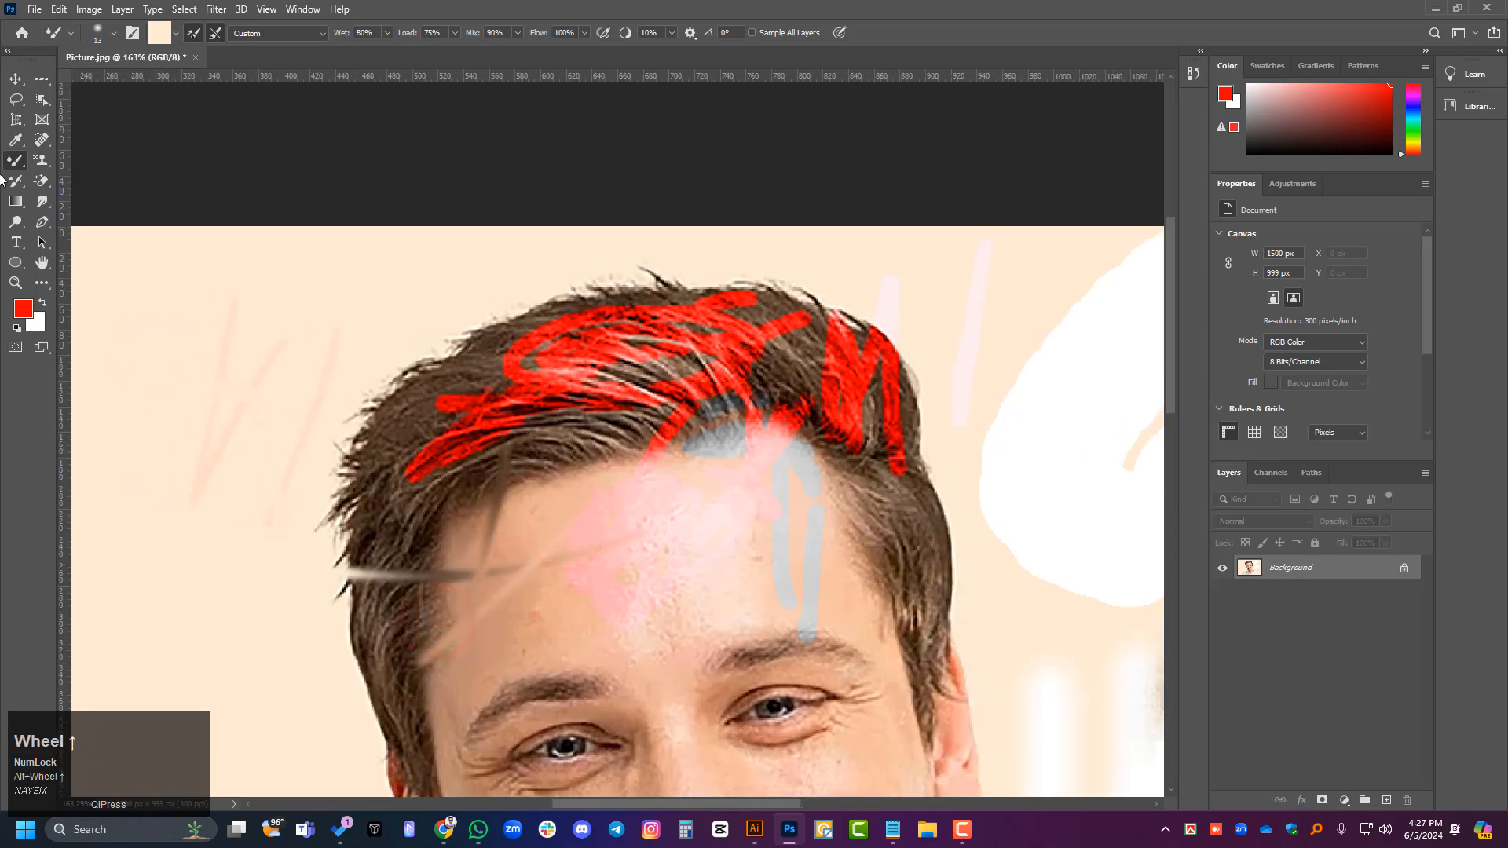
- Reselect the Mixer Brush Tool and smear beige strokes from the forehead through the side hair onto the background
{"action": "right_click", "coordinate": [41, 140]}
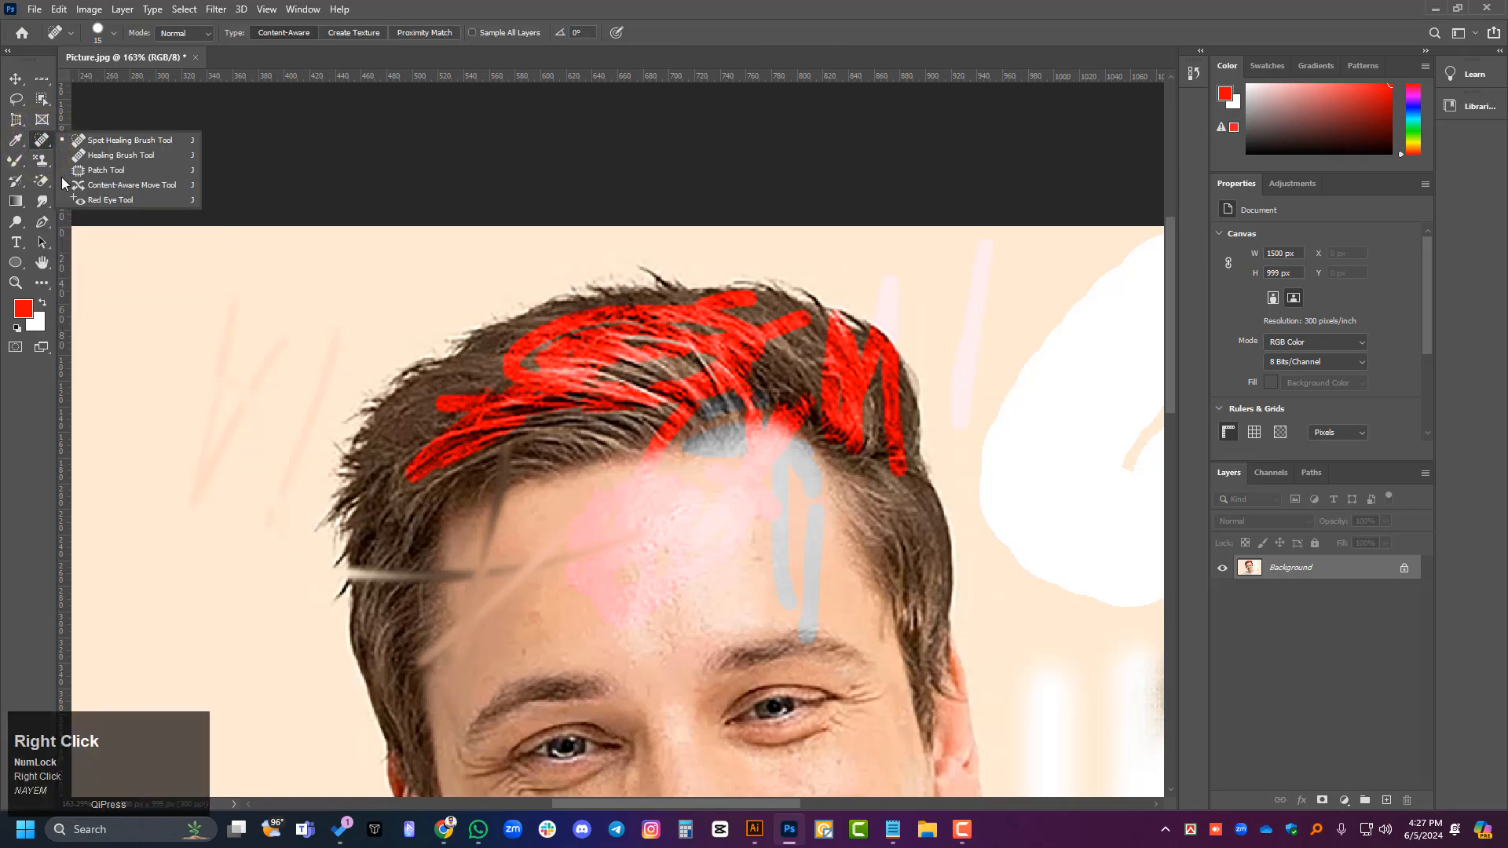
{"action": "right_click", "coordinate": [14, 161]}
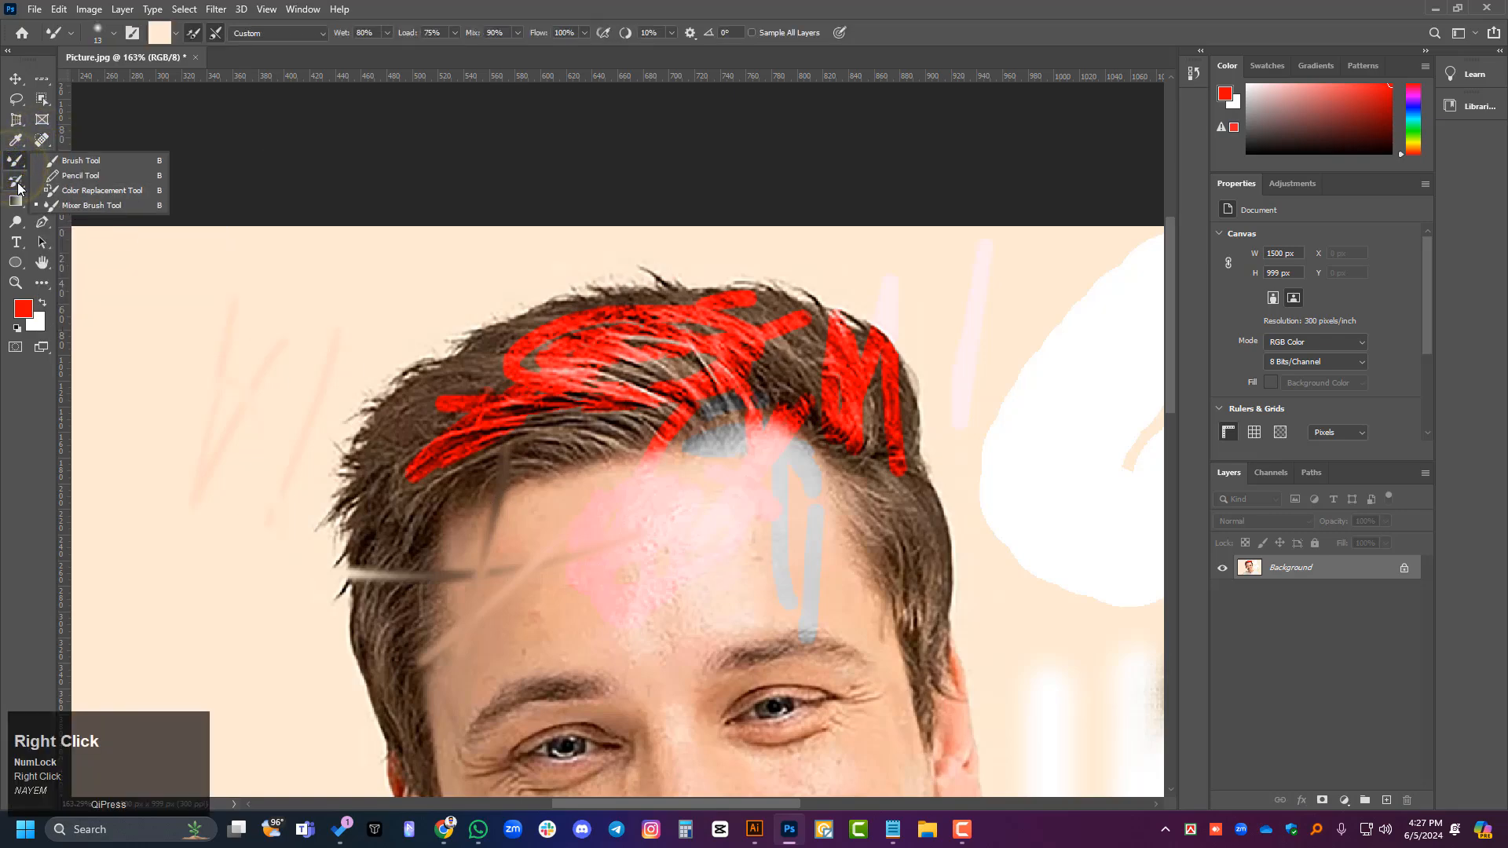
{"action": "left_click", "coordinate": [81, 205]}
{"action": "scroll", "coordinate": [581, 542], "scroll_direction": "down", "scroll_amount": 2}
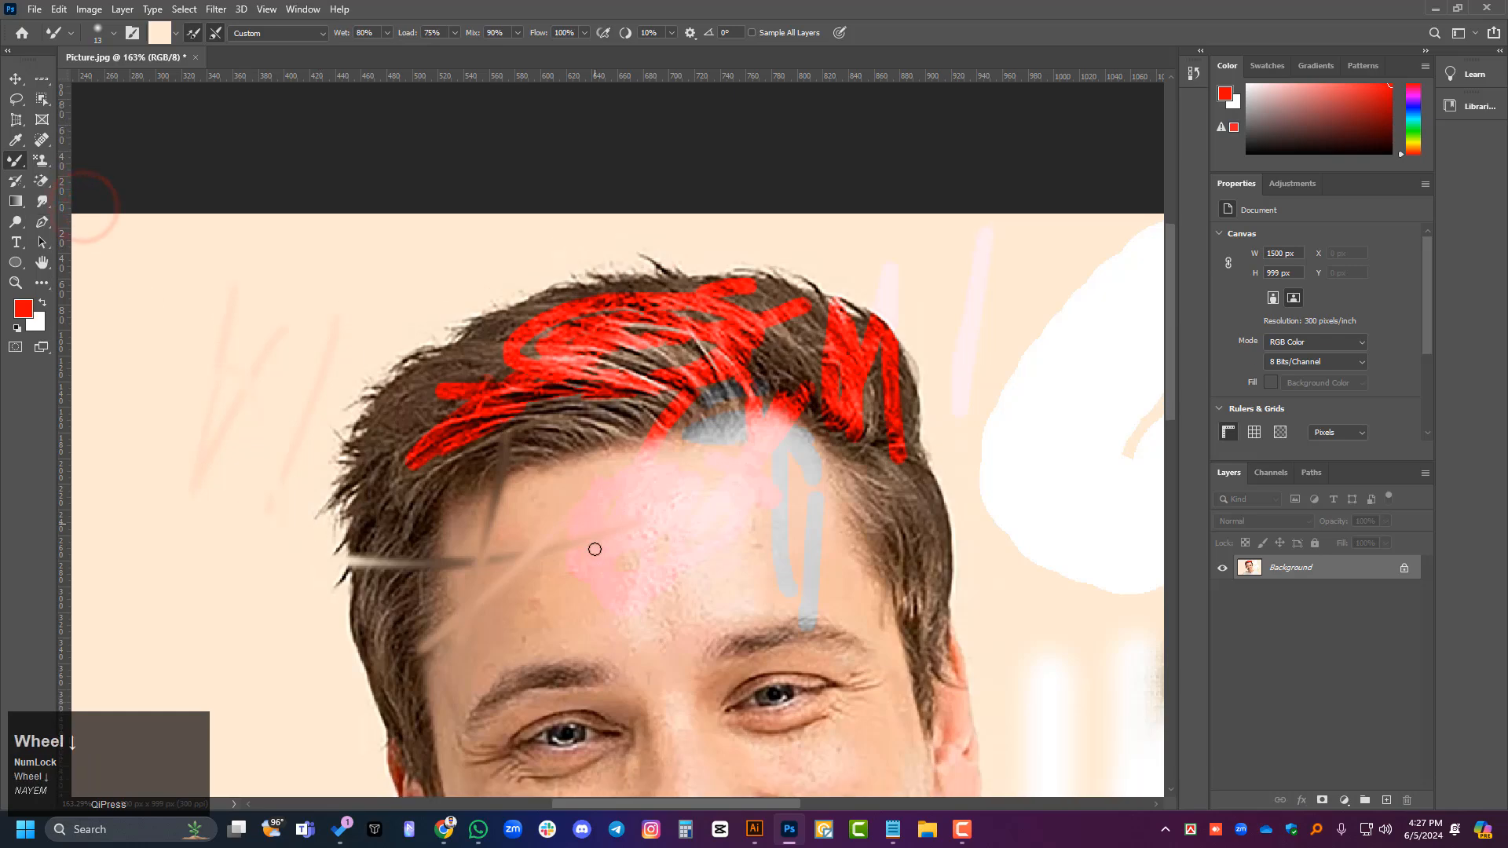
{"action": "scroll", "coordinate": [567, 540], "scroll_direction": "down", "scroll_amount": 2}
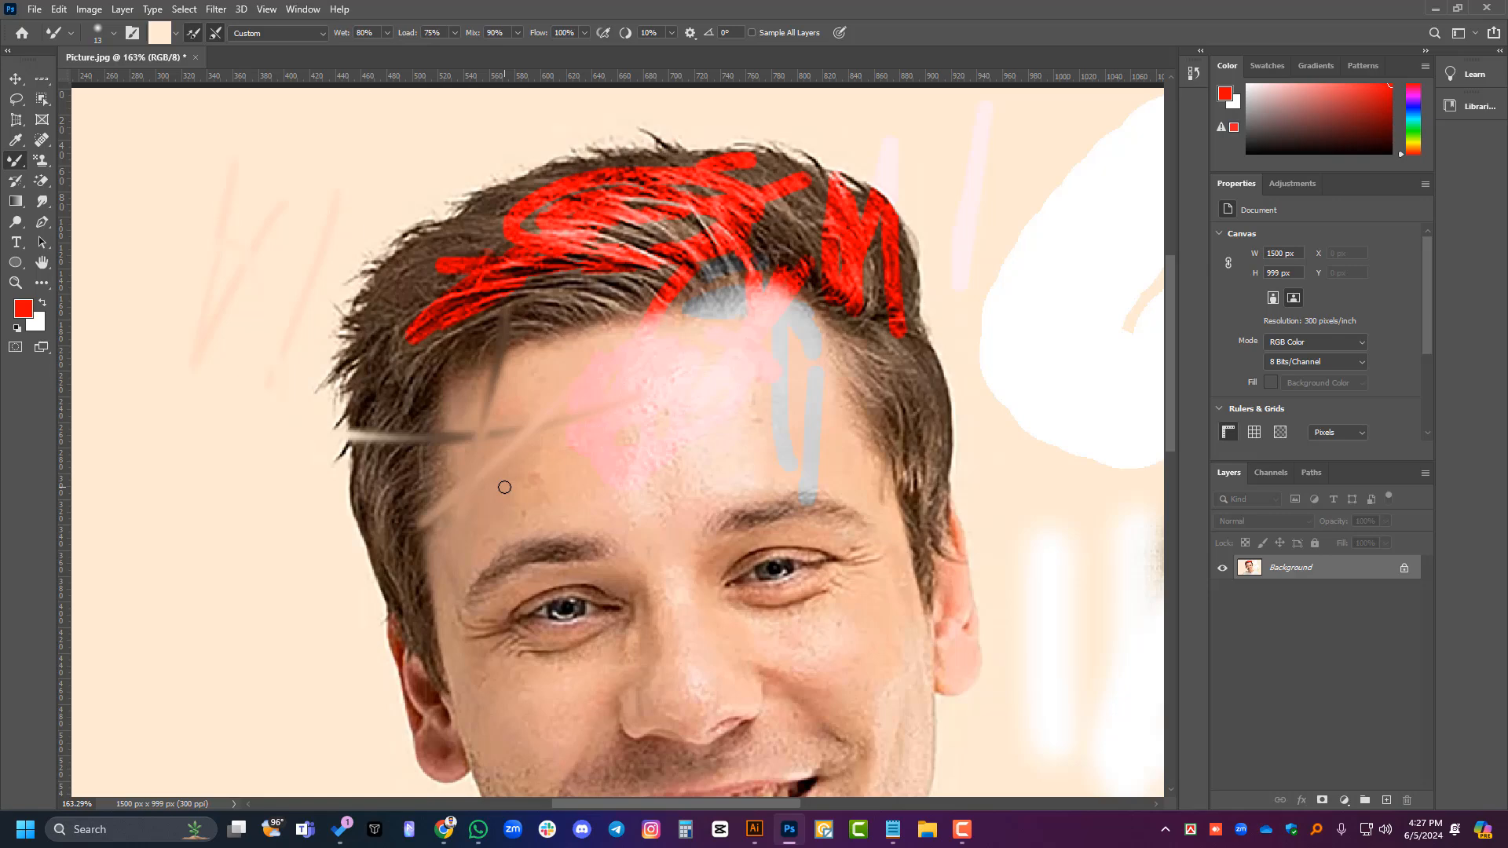
{"action": "left_click_drag", "start_coordinate": [453, 395], "coordinate": [289, 510]}
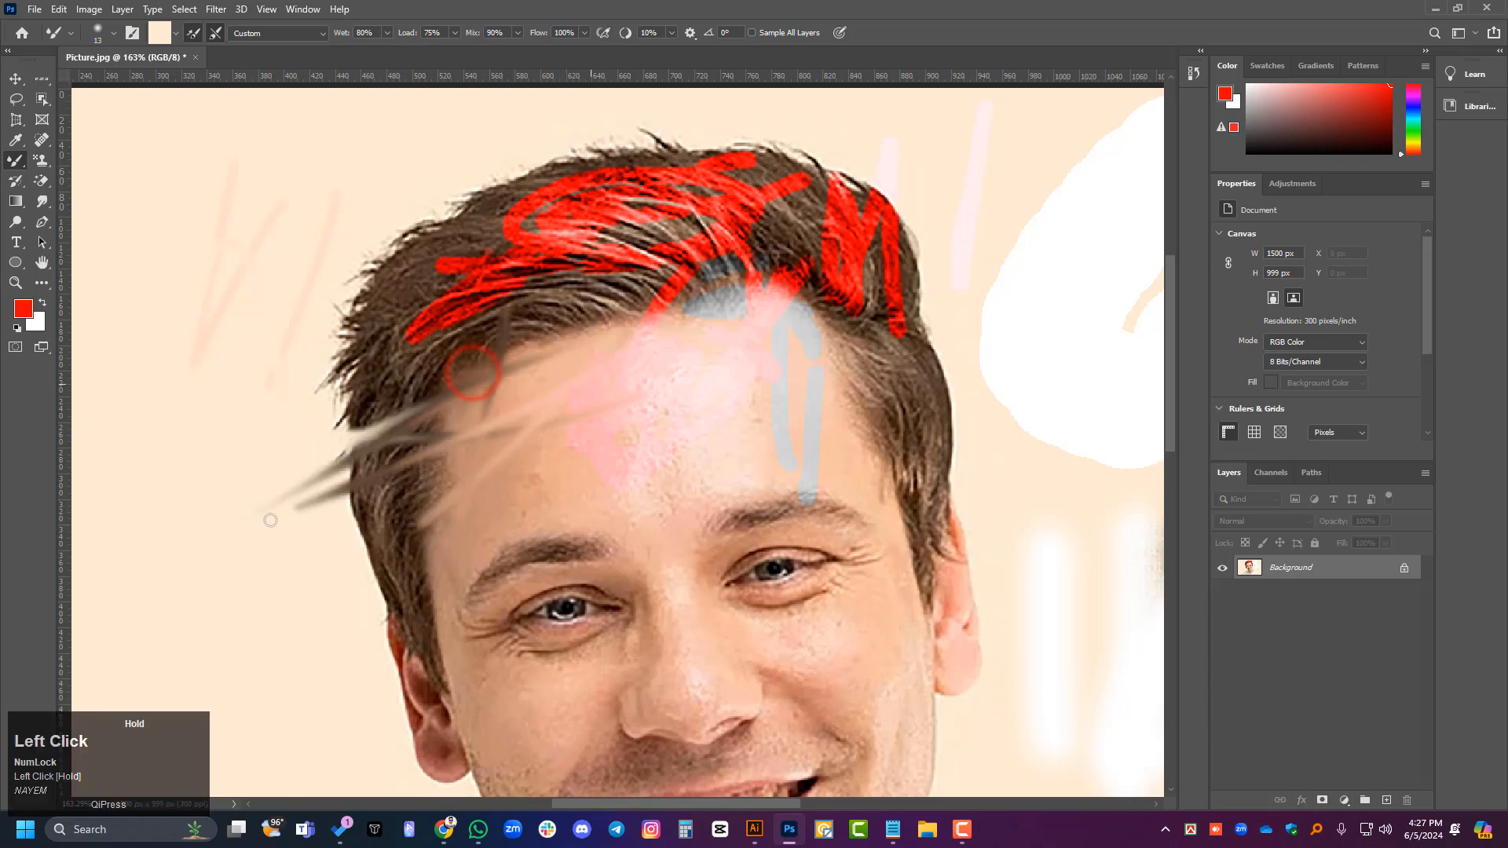
- Sample the skin tone above the eyebrow and blend it over the pink patch and middle of the forehead with the Mixer Brush
{"action": "right_click", "coordinate": [11, 166]}
{"action": "left_click", "coordinate": [78, 200]}
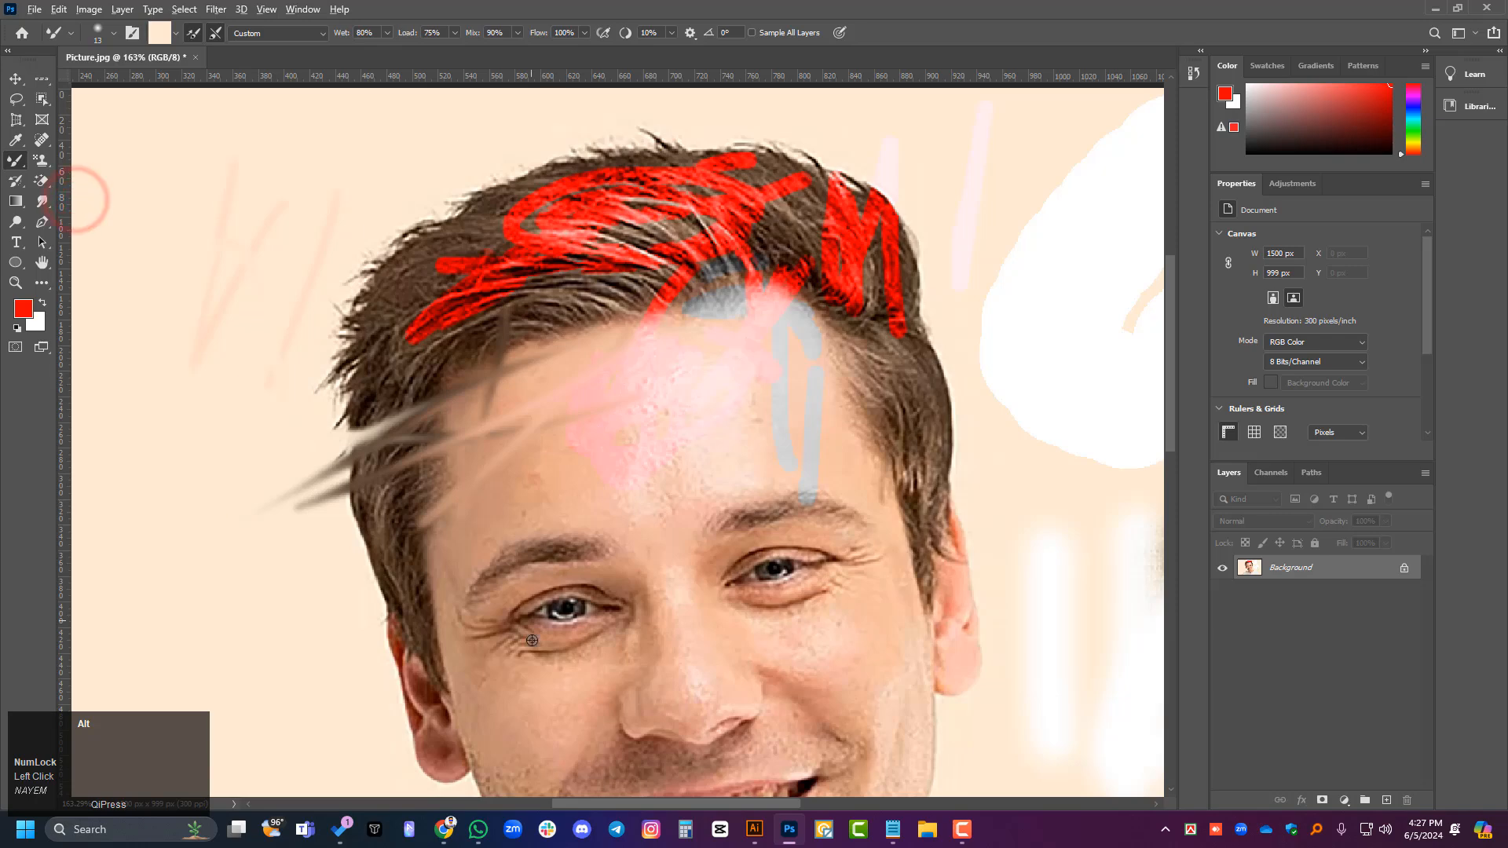
{"action": "left_click", "coordinate": [574, 501], "text": "alt"}
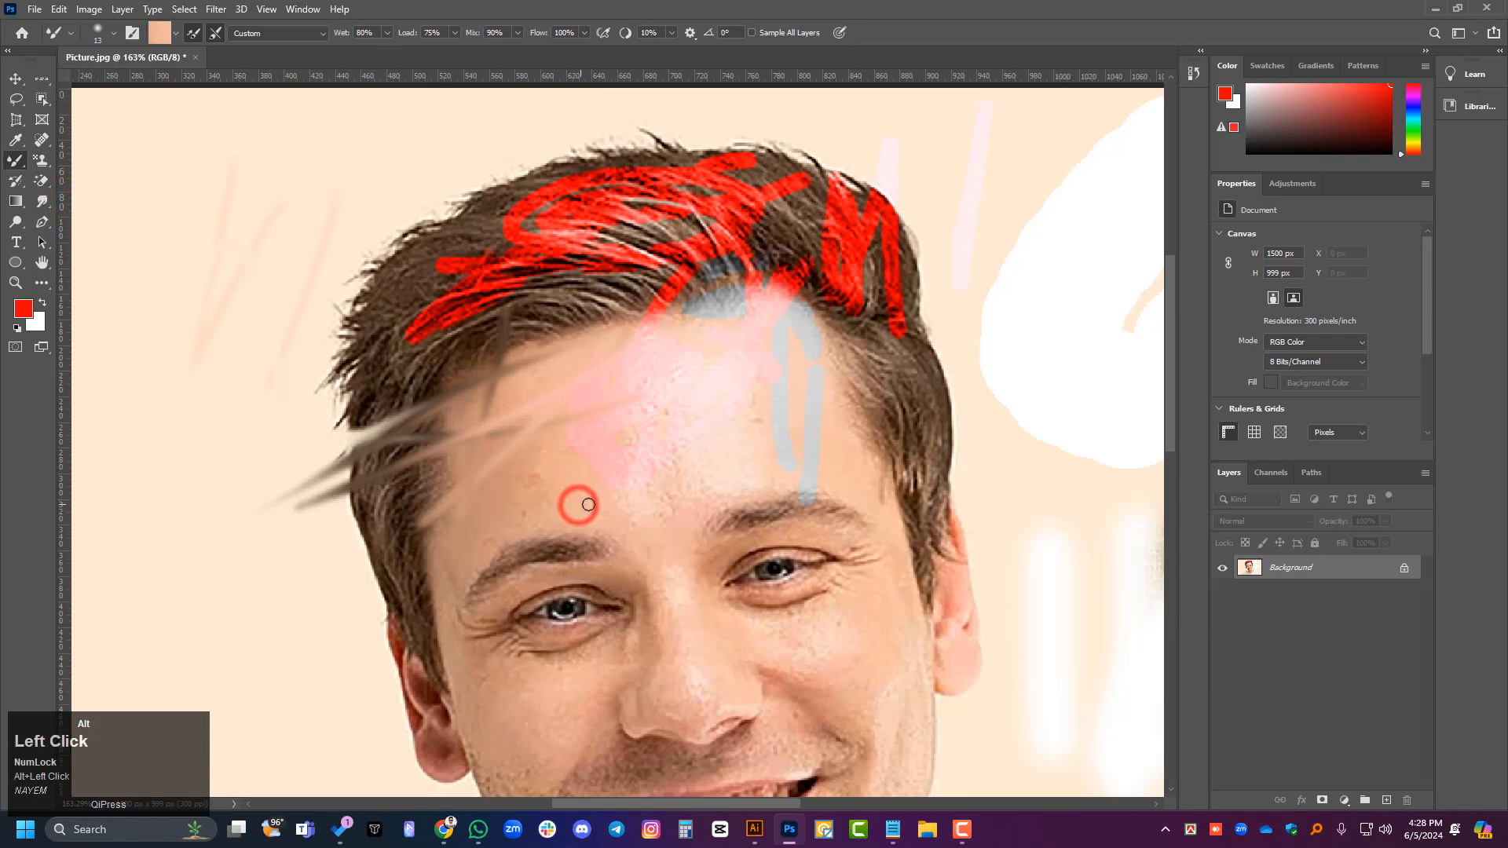
{"action": "left_click", "coordinate": [616, 511]}
{"action": "left_click_drag", "start_coordinate": [615, 510], "coordinate": [587, 487]}
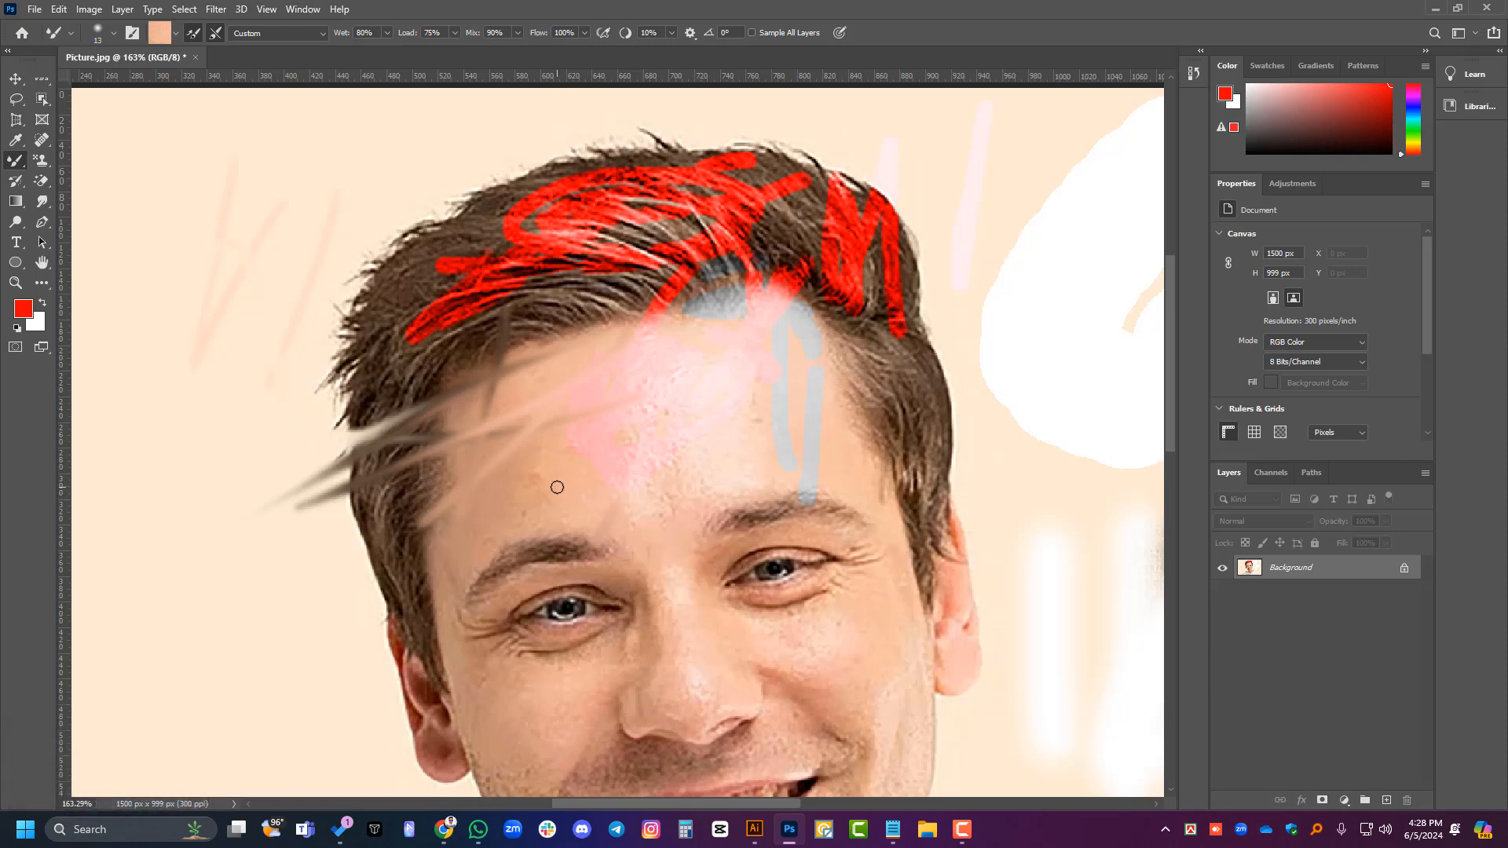
{"action": "left_click_drag", "start_coordinate": [591, 487], "coordinate": [617, 432]}
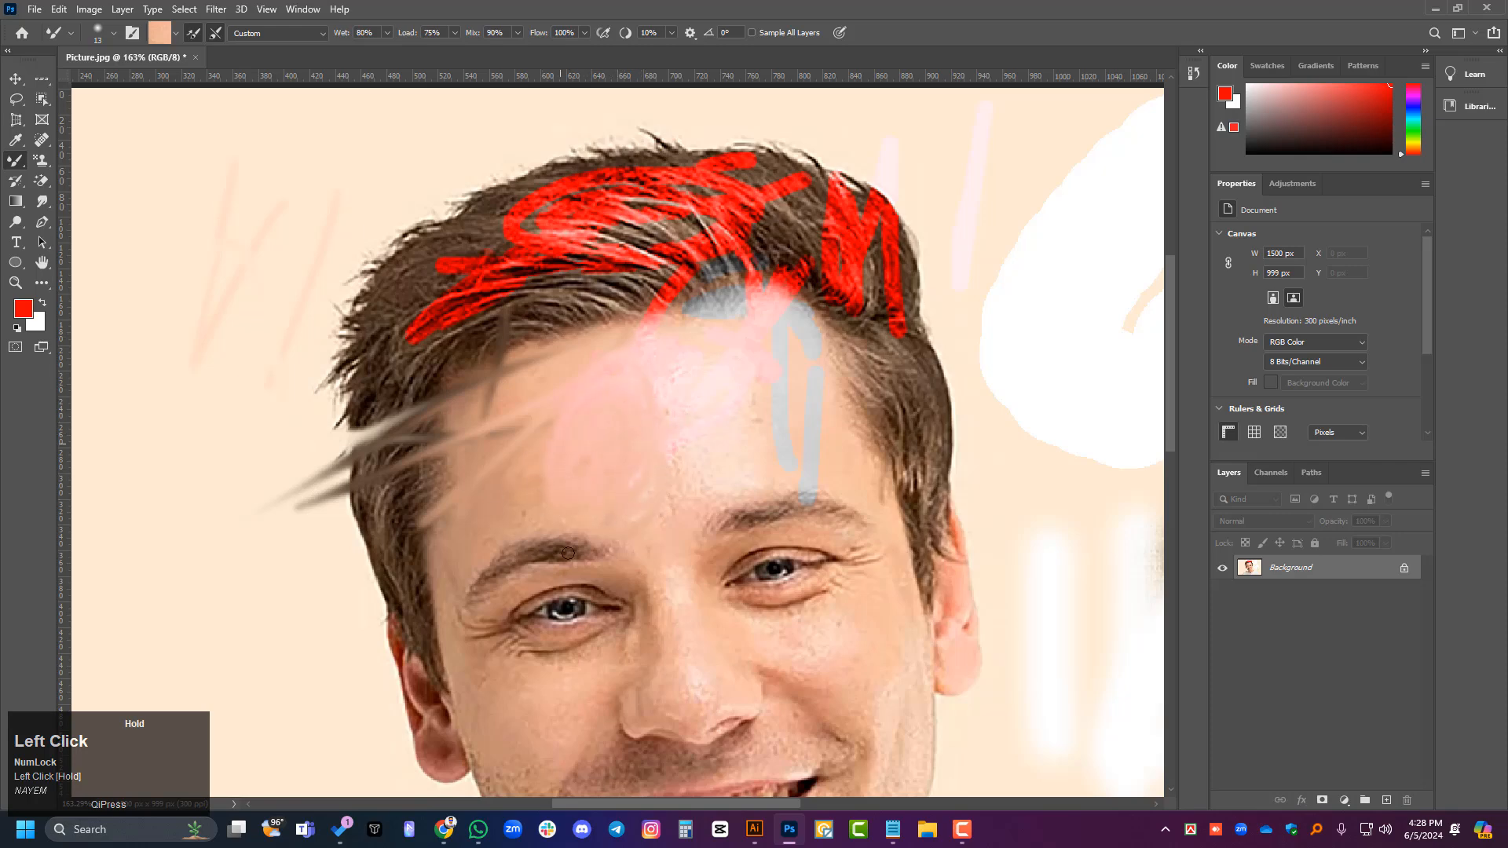
{"action": "left_click_drag", "start_coordinate": [495, 531], "coordinate": [616, 498]}
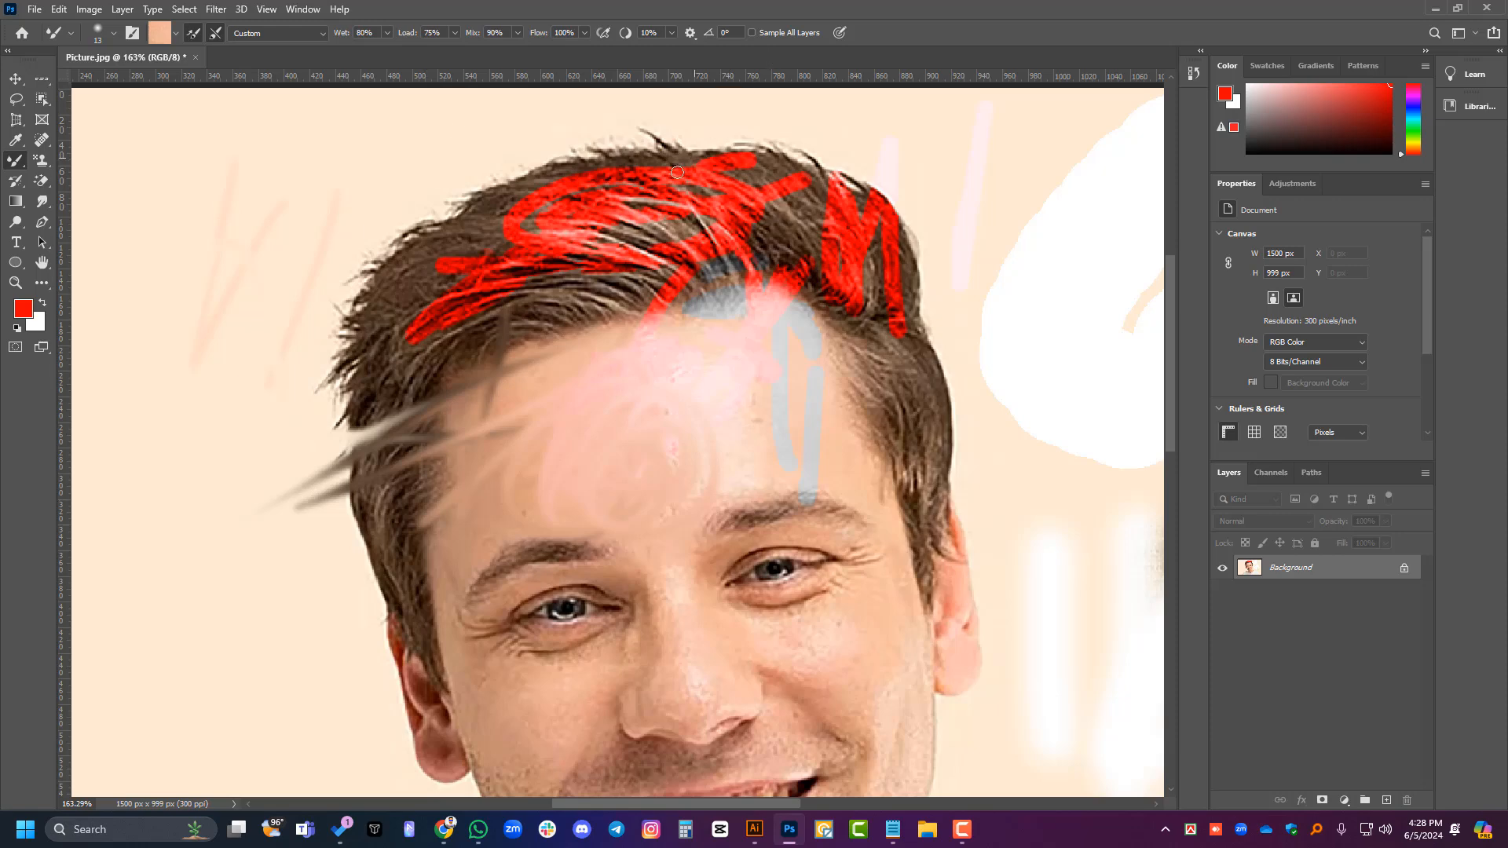
{"action": "scroll", "coordinate": [677, 172], "scroll_direction": "down", "scroll_amount": 2}
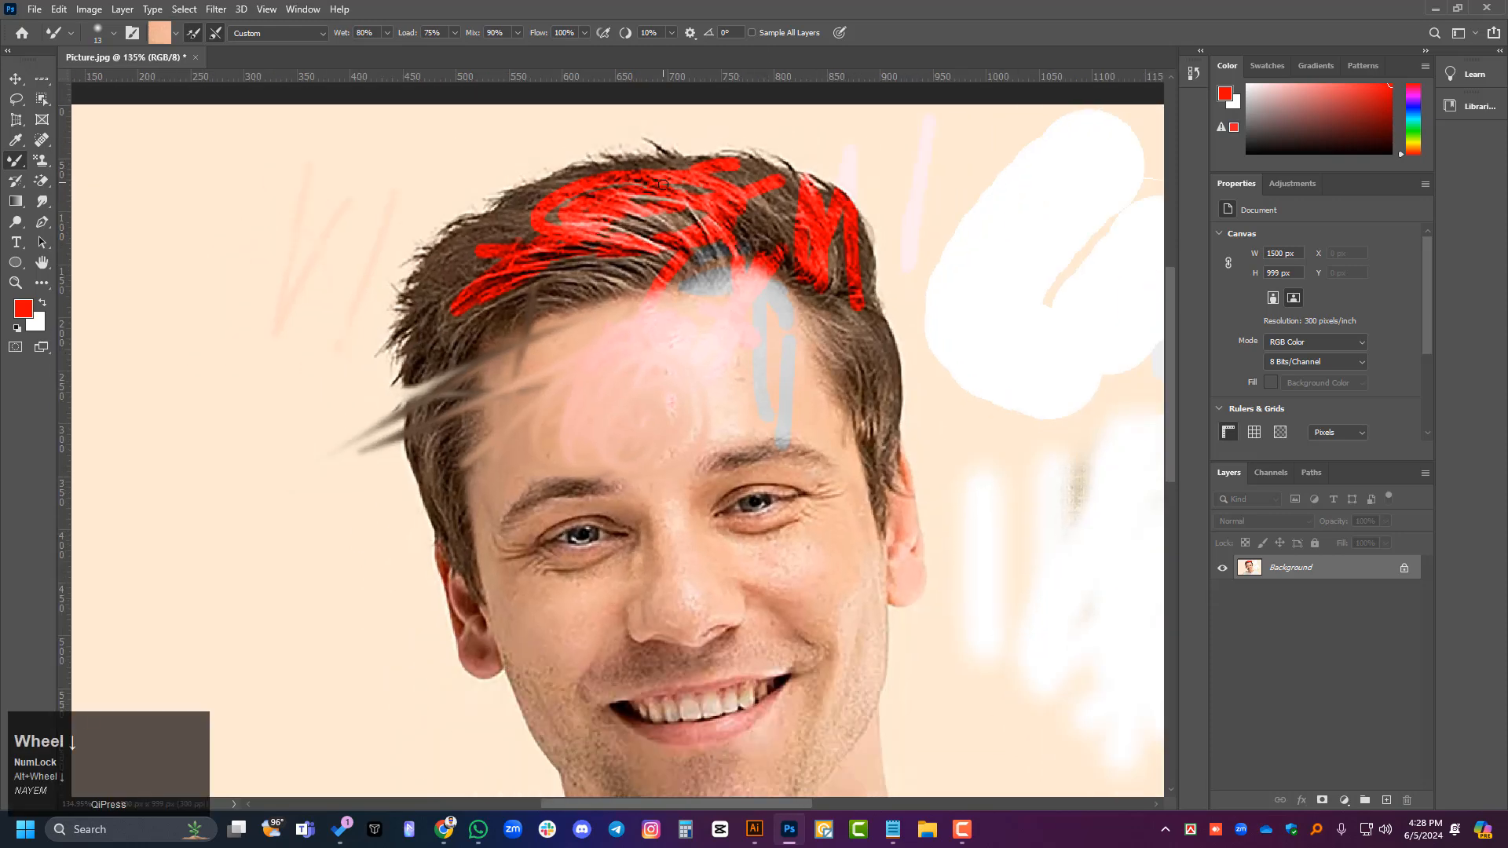
{"action": "right_click", "coordinate": [22, 188]}
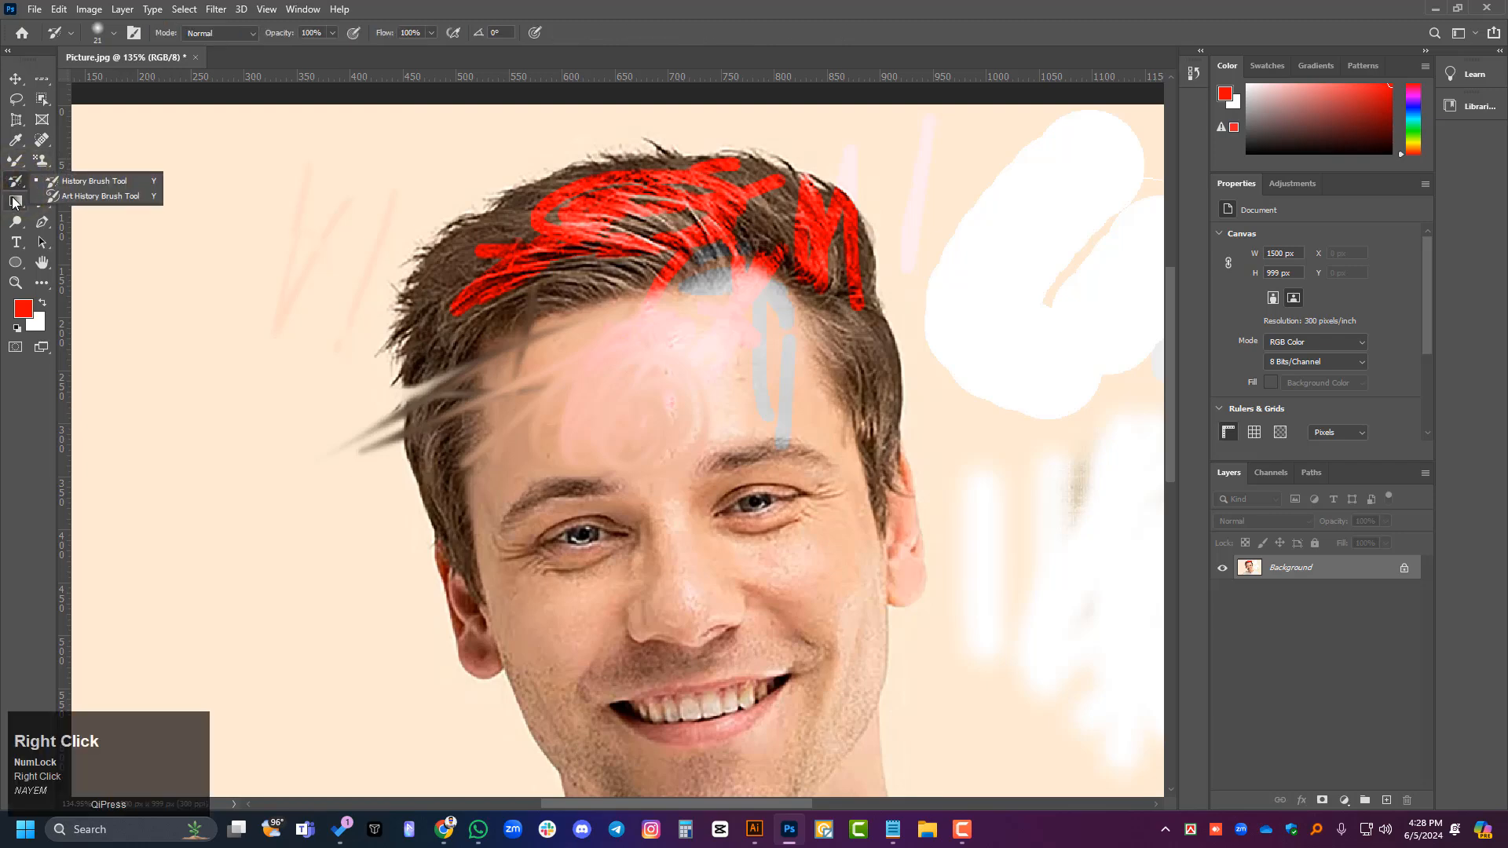
{"action": "right_click", "coordinate": [13, 203]}
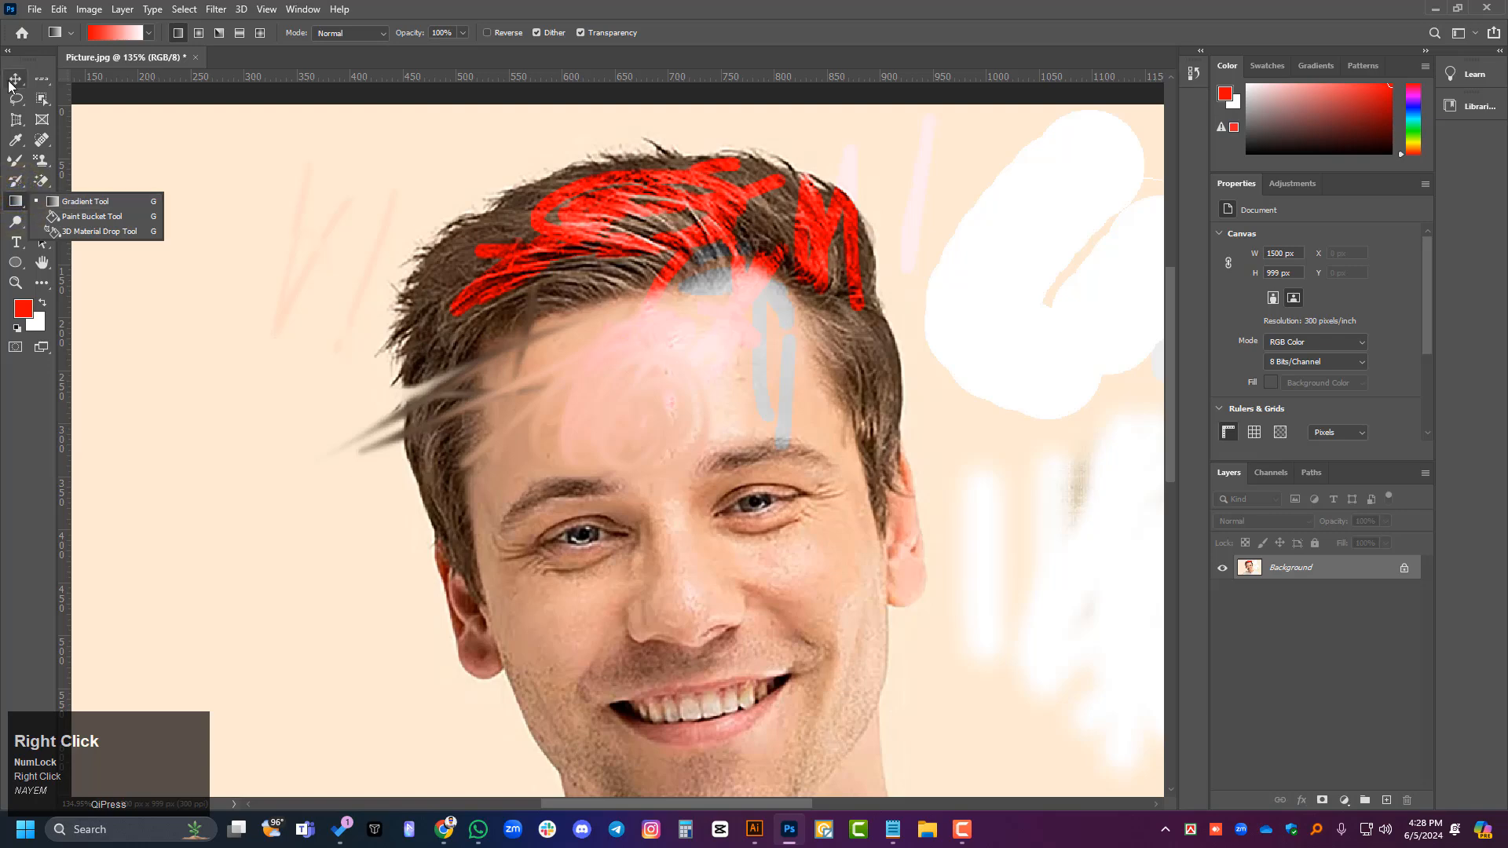
{"action": "left_click", "coordinate": [11, 81]}
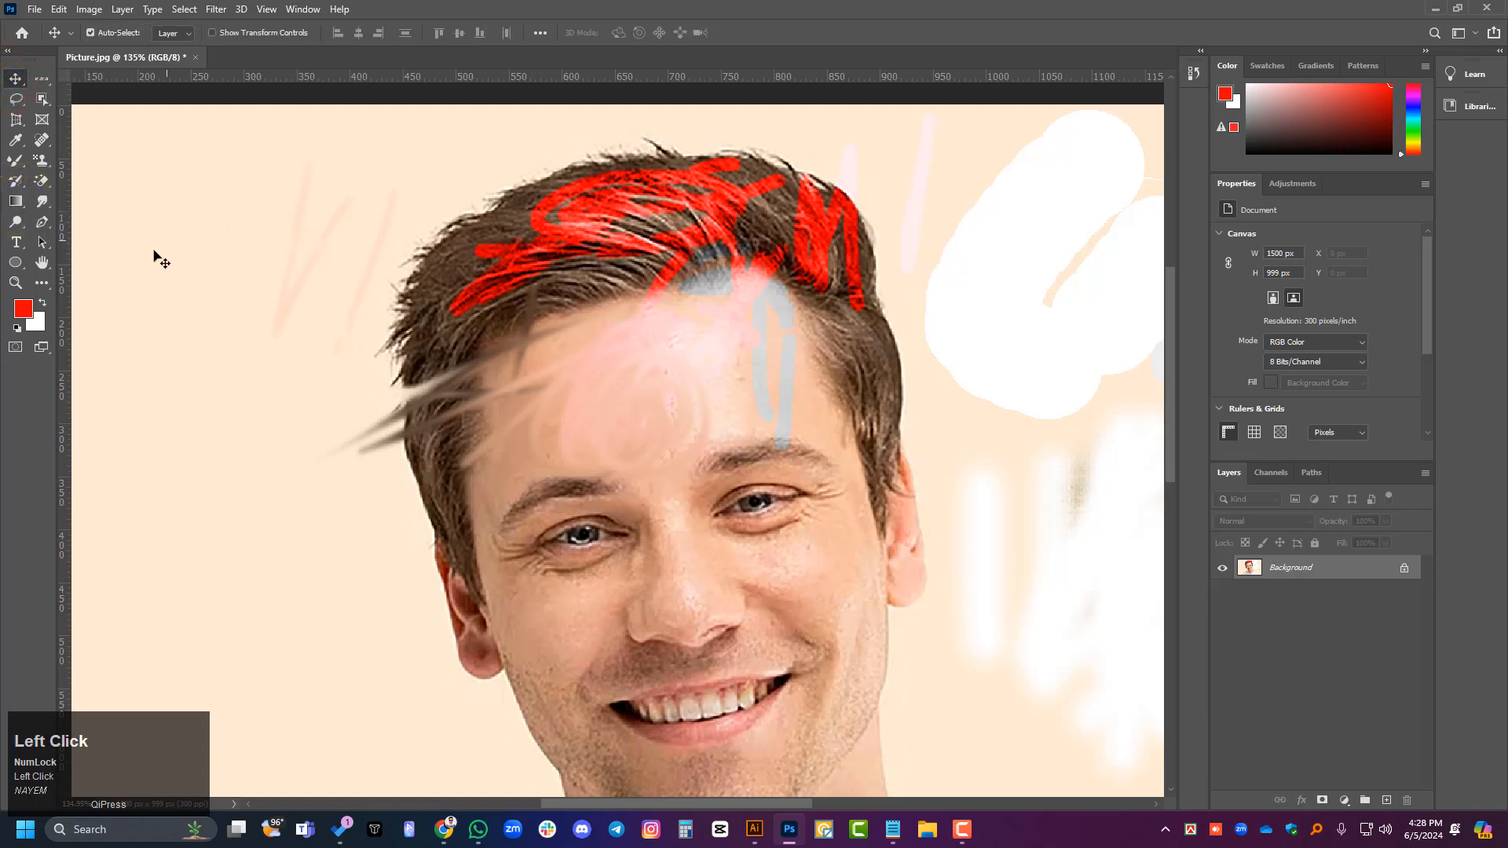
- Draw a red rectangle about 183 × 190 px on the plain background beside the hair with the Rectangle Tool
{"action": "right_click", "coordinate": [16, 262]}
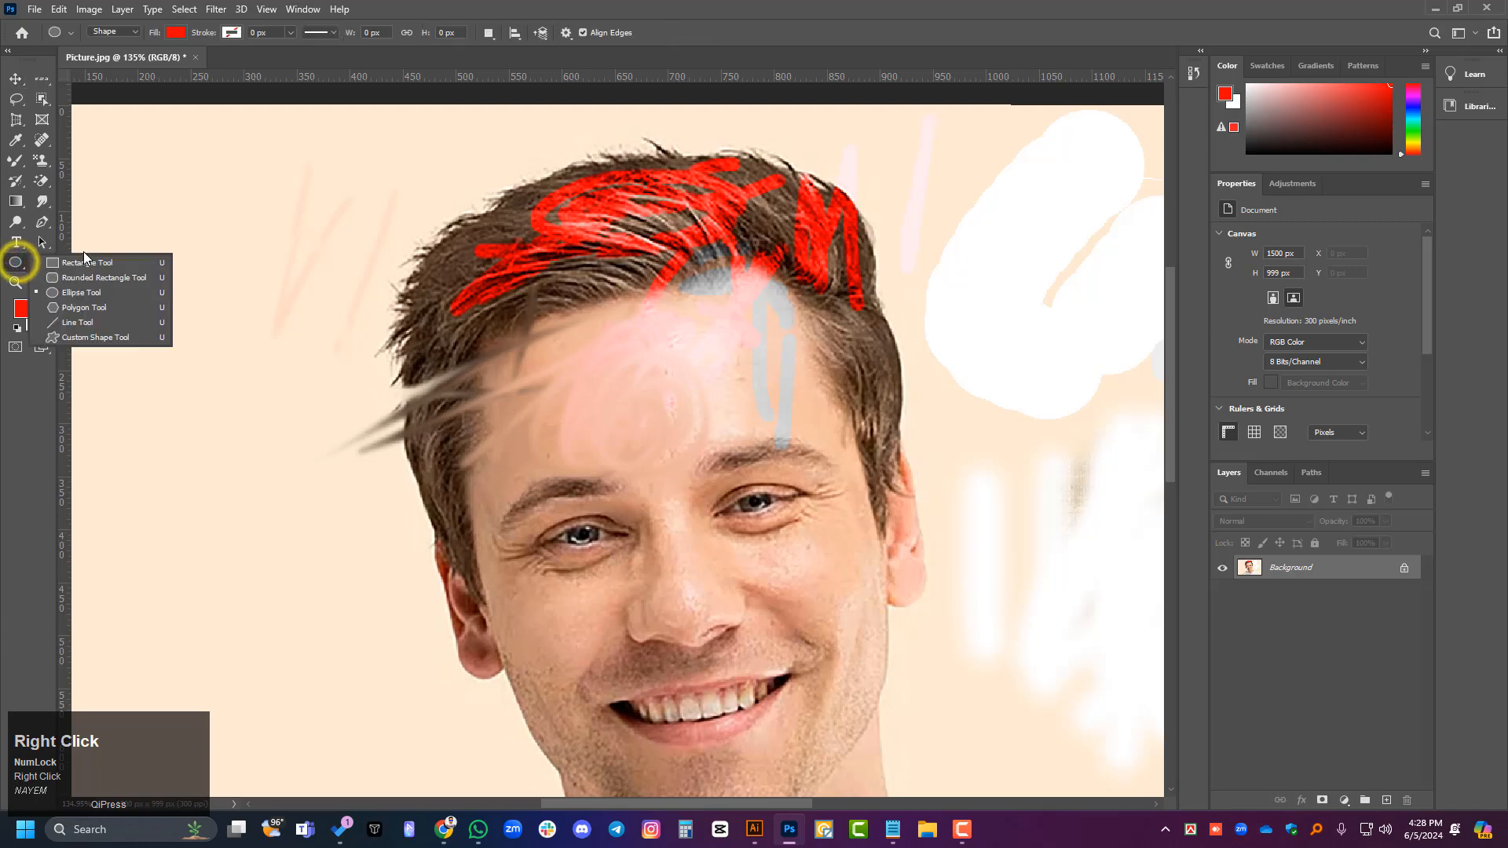
{"action": "left_click", "coordinate": [85, 263]}
{"action": "left_click_drag", "start_coordinate": [157, 180], "coordinate": [351, 381]}
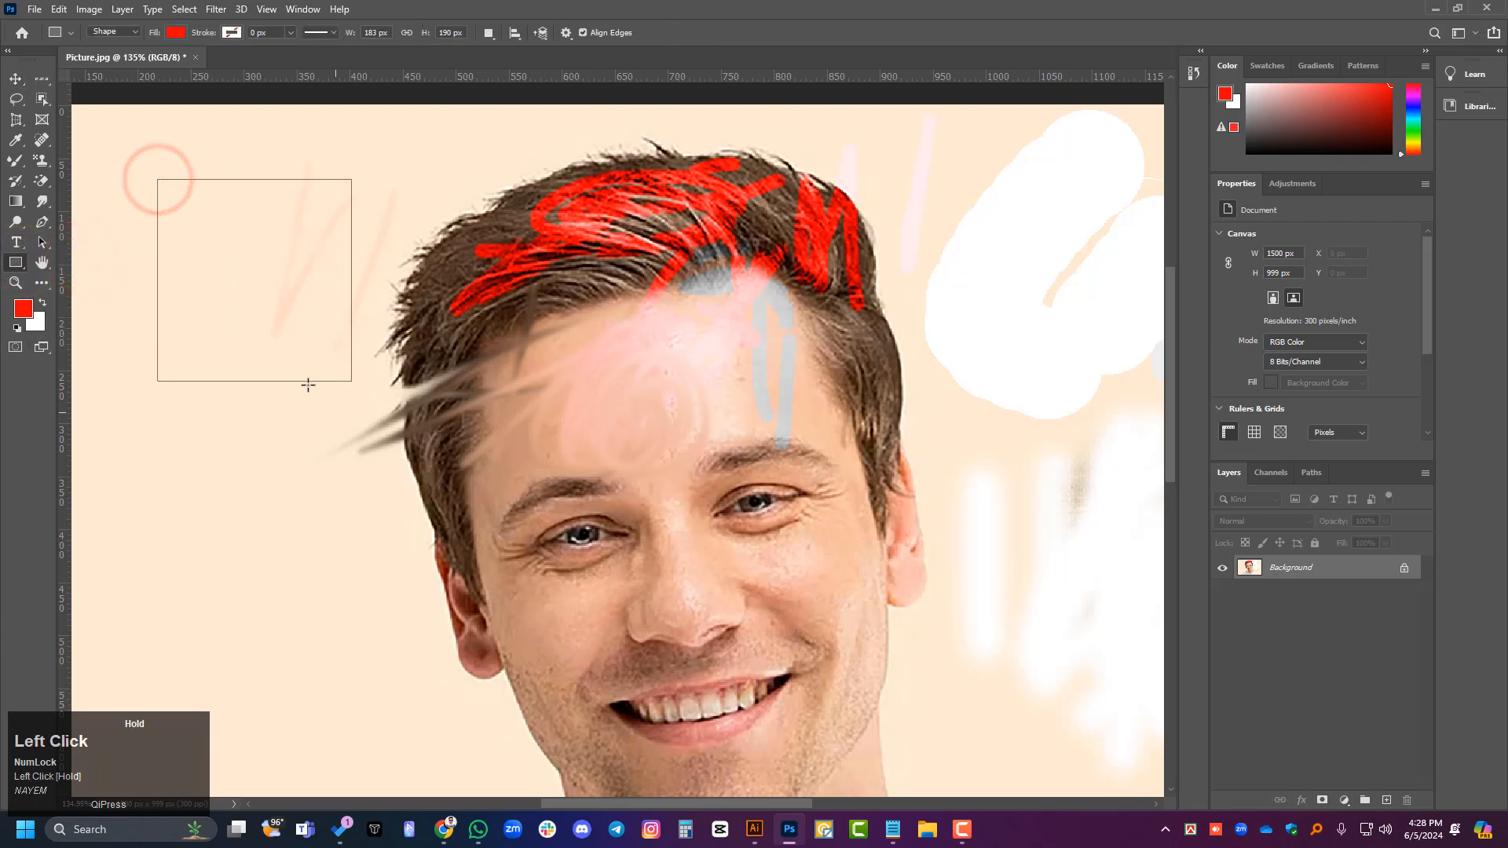
- Choose the black-to-white Basics preset for the Gradient Tool and try to apply it across the red rectangle
{"action": "right_click", "coordinate": [16, 203]}
{"action": "left_click", "coordinate": [74, 201]}
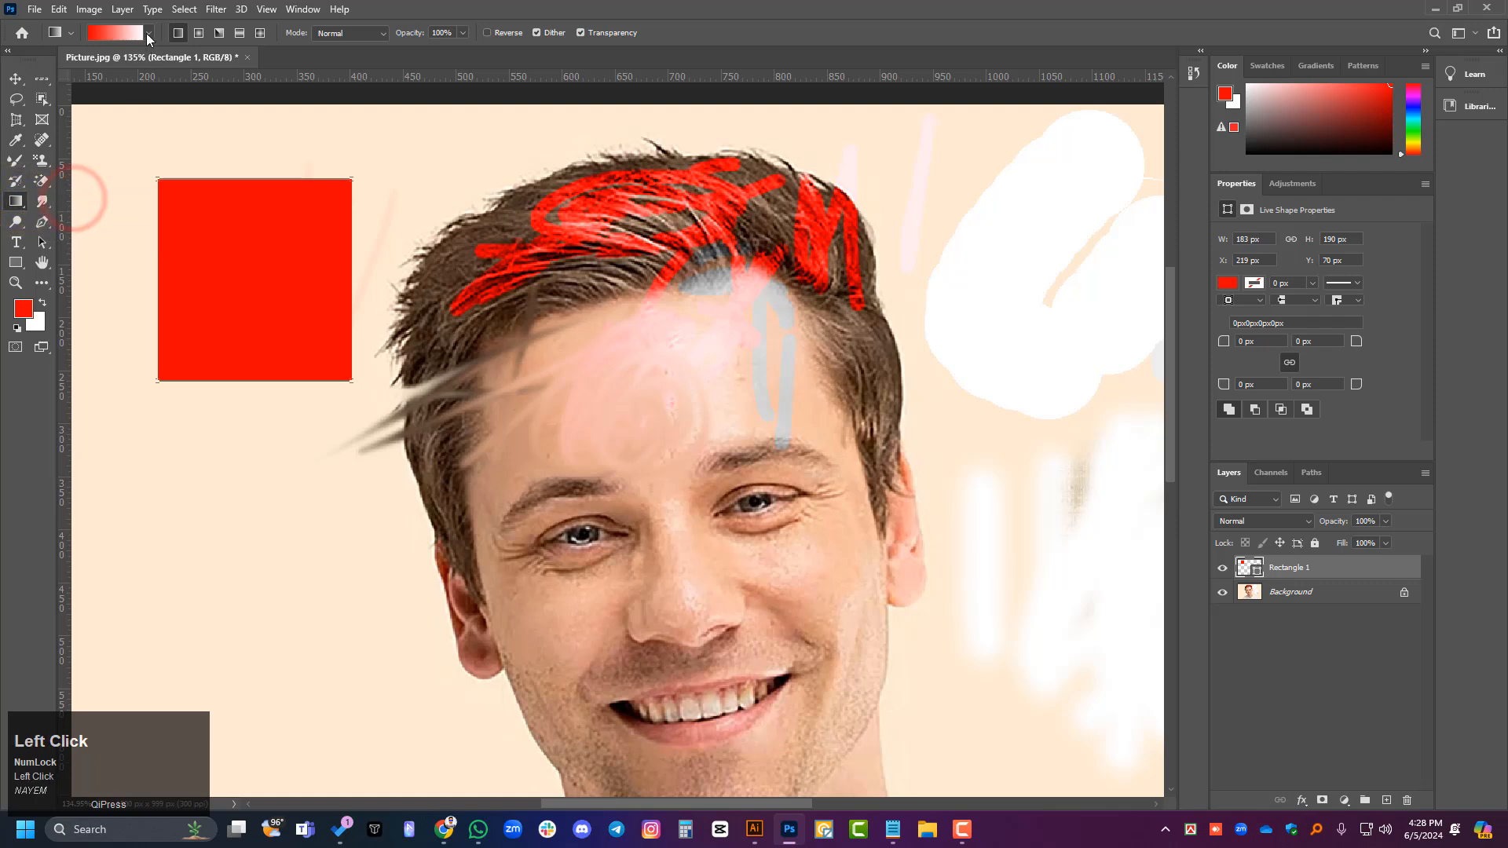
{"action": "left_click", "coordinate": [149, 34]}
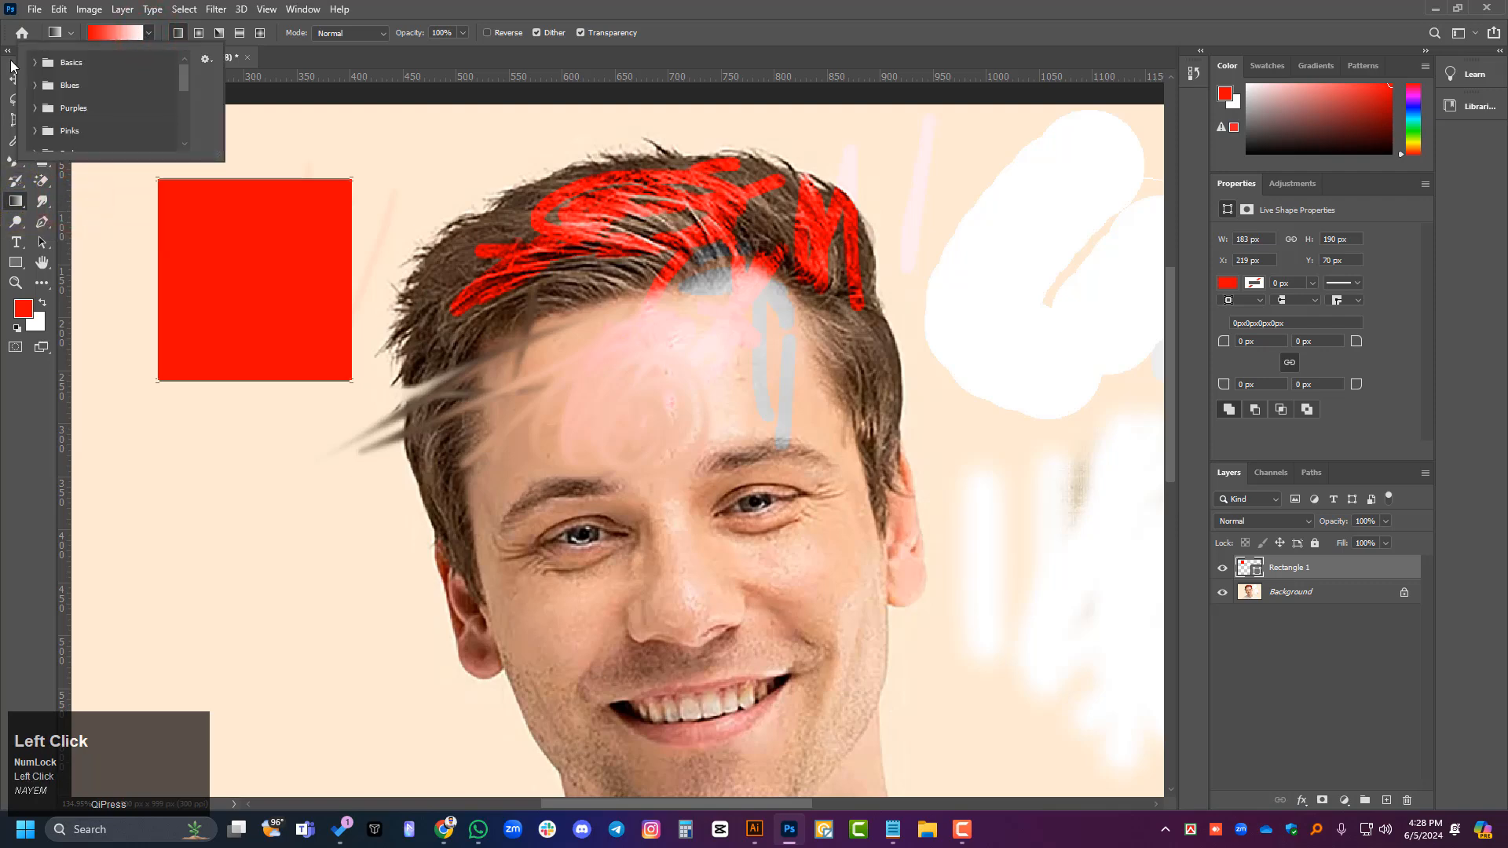
{"action": "left_click", "coordinate": [36, 61]}
{"action": "left_click", "coordinate": [105, 85]}
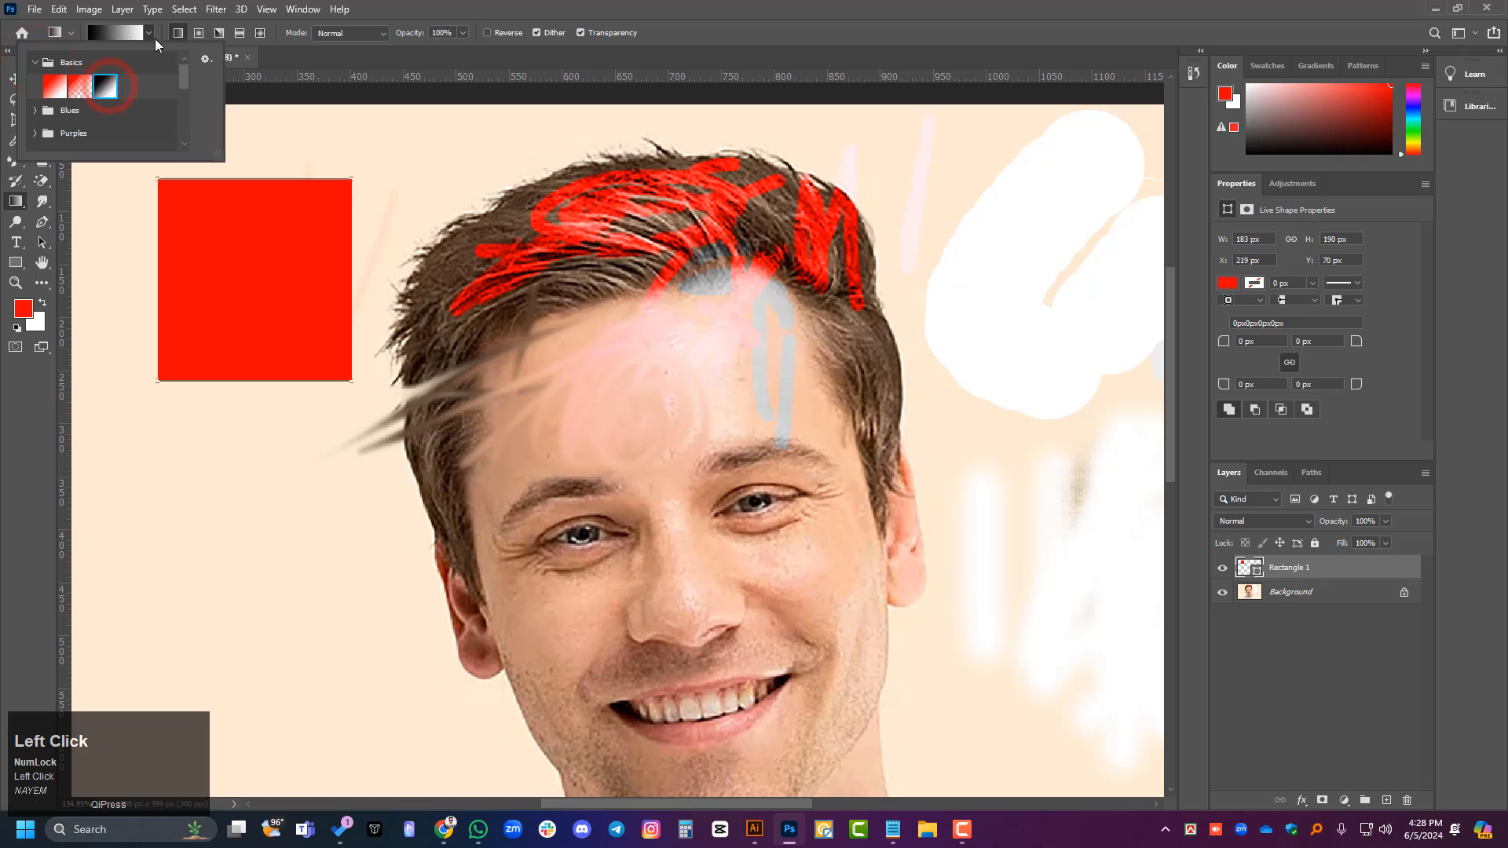
{"action": "left_click", "coordinate": [149, 36]}
{"action": "left_click_drag", "start_coordinate": [304, 266], "coordinate": [945, 318]}
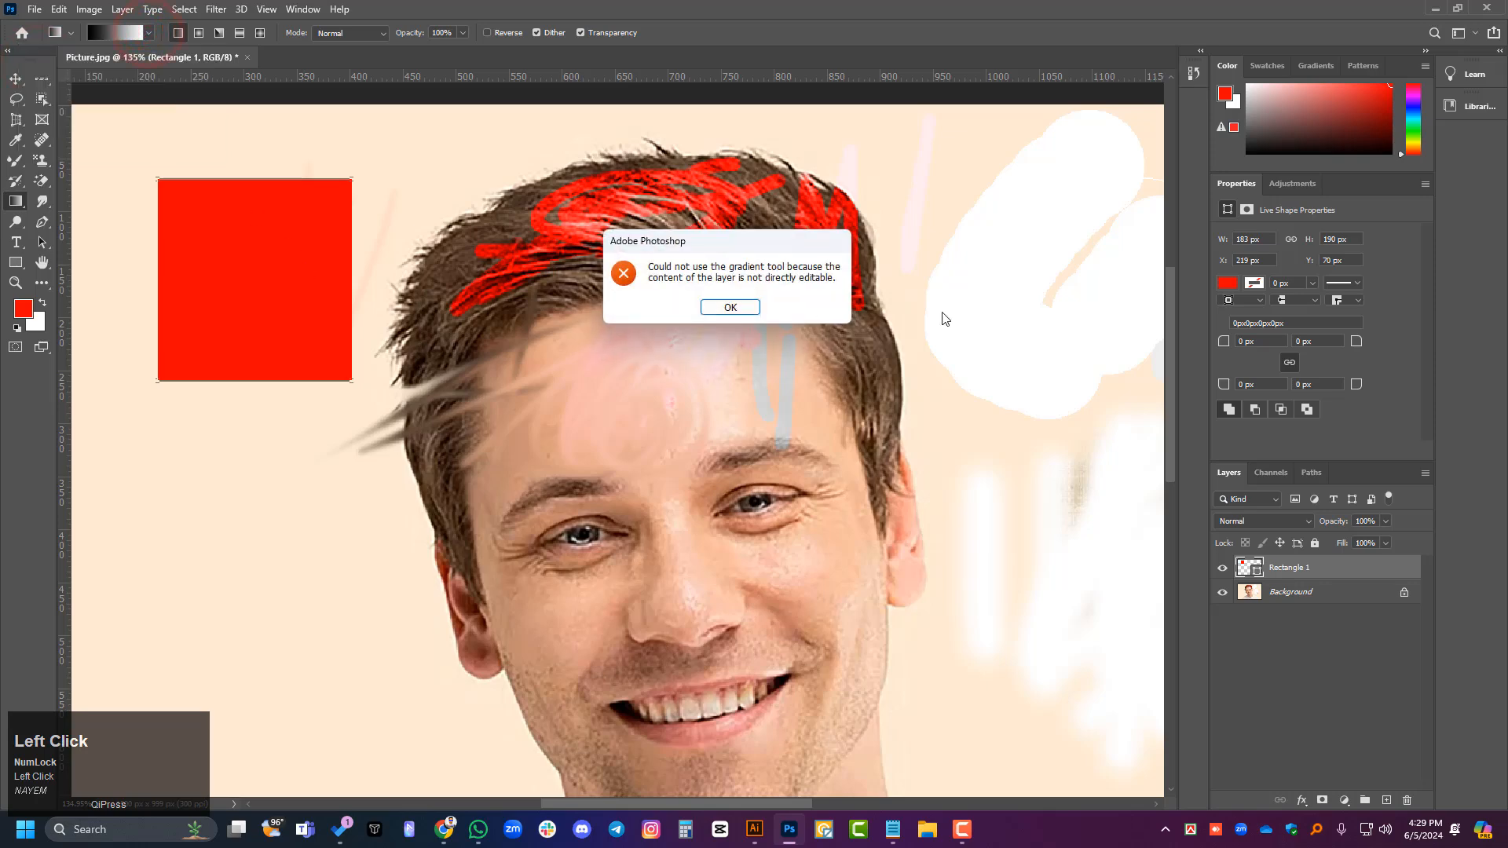
{"action": "left_click", "coordinate": [757, 308]}
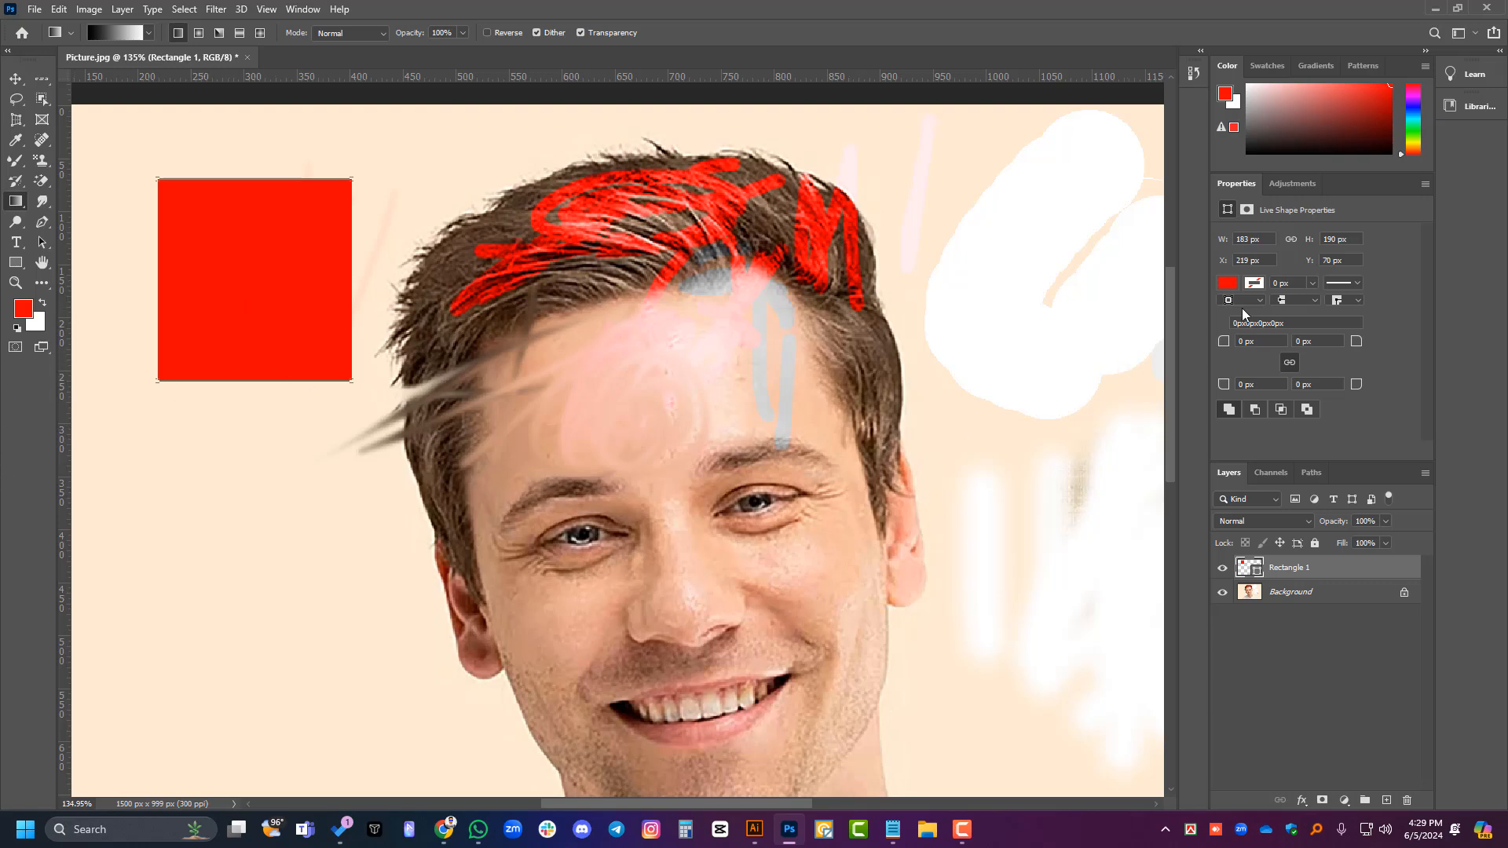
- Change the rectangle's fill to a gradient, trying the purple-to-blue preset before choosing the light-blue-to-pink one
{"action": "left_click", "coordinate": [1227, 284]}
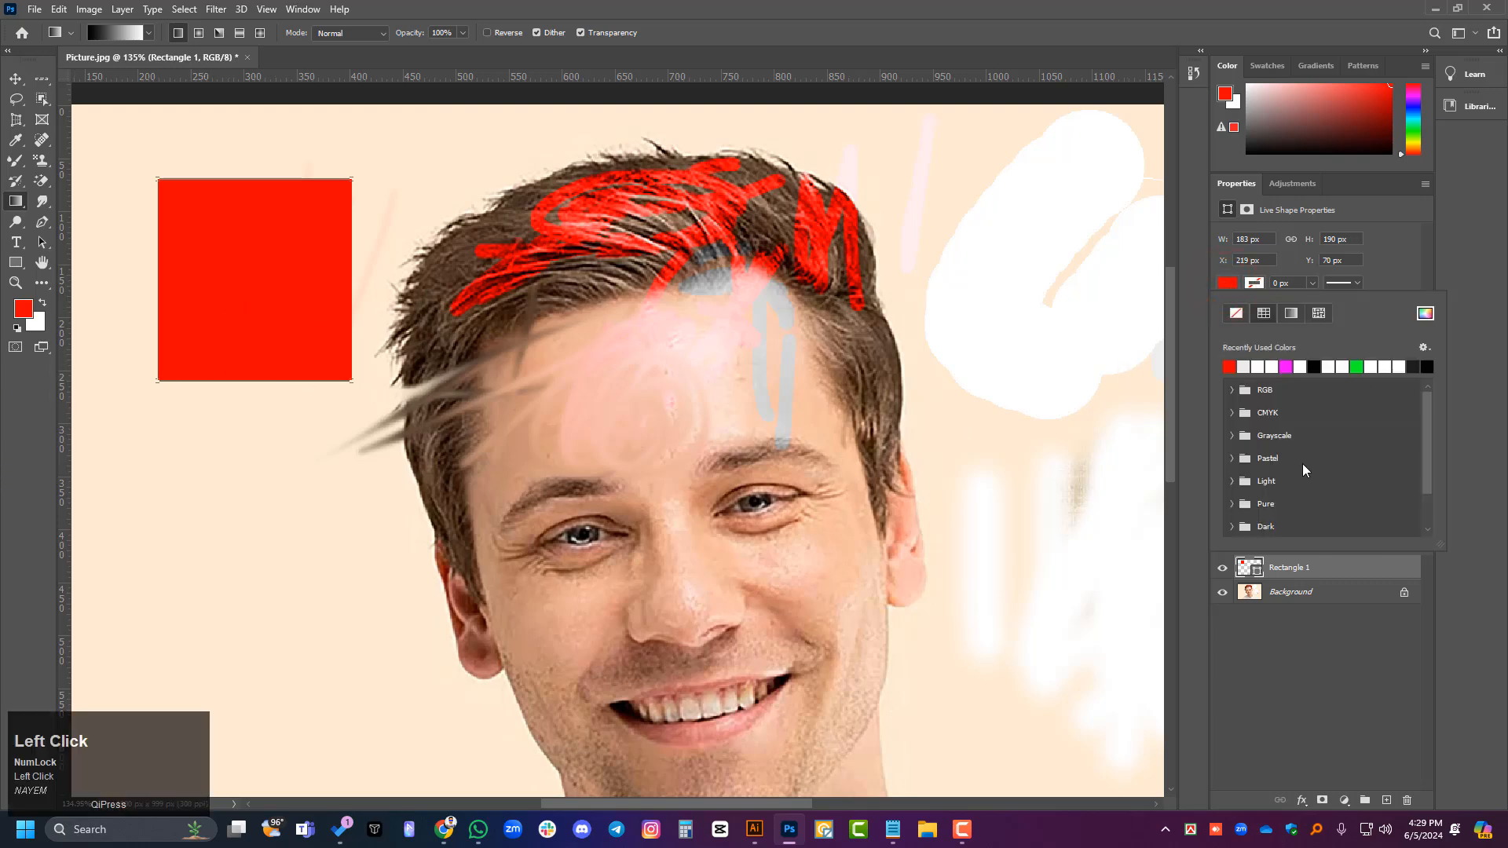
{"action": "left_click", "coordinate": [1292, 313]}
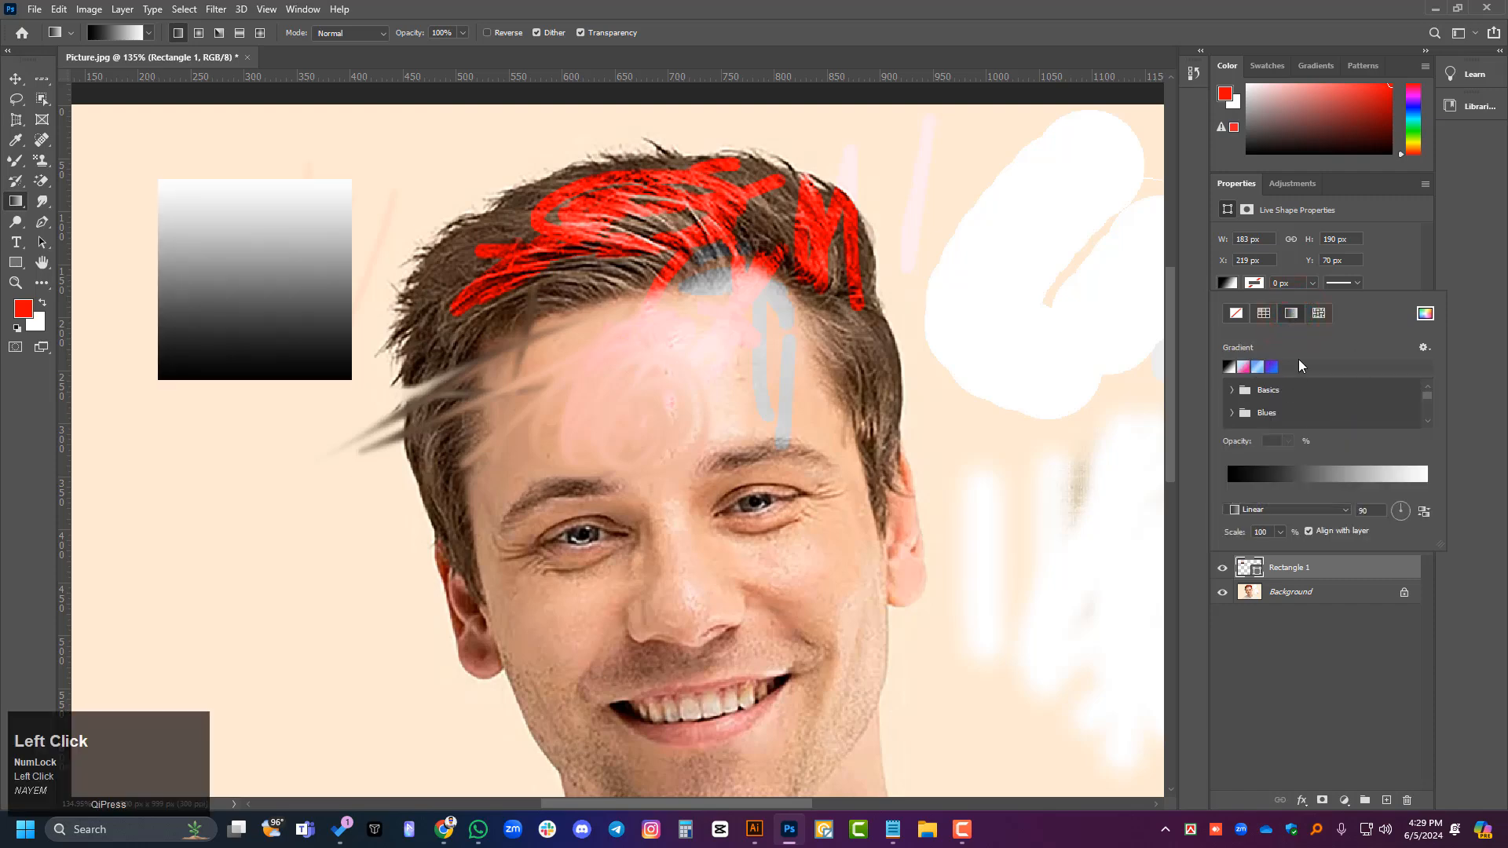
{"action": "left_click", "coordinate": [1271, 366]}
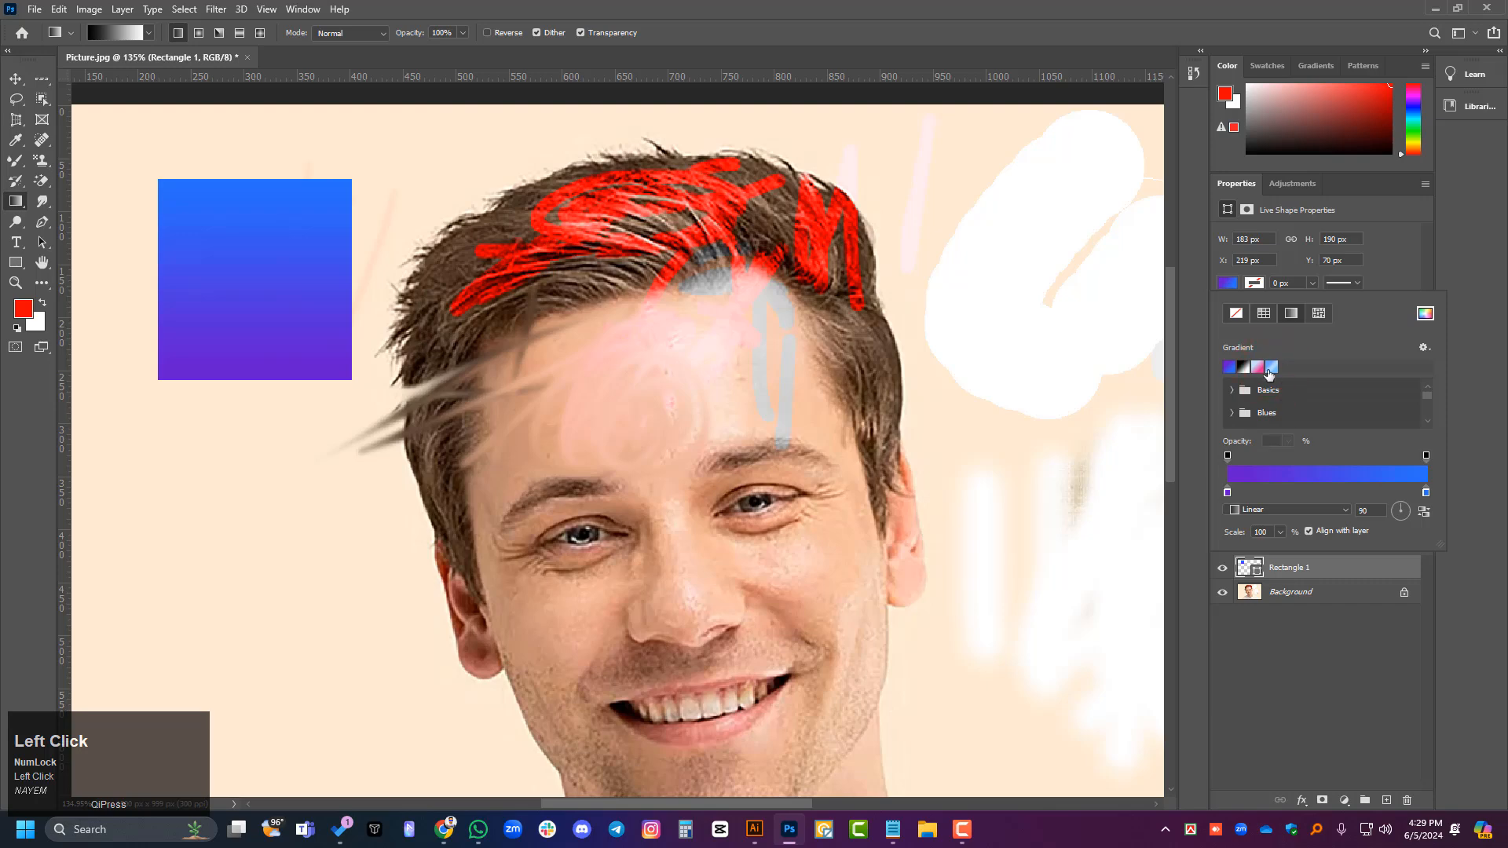
{"action": "left_click", "coordinate": [1258, 366]}
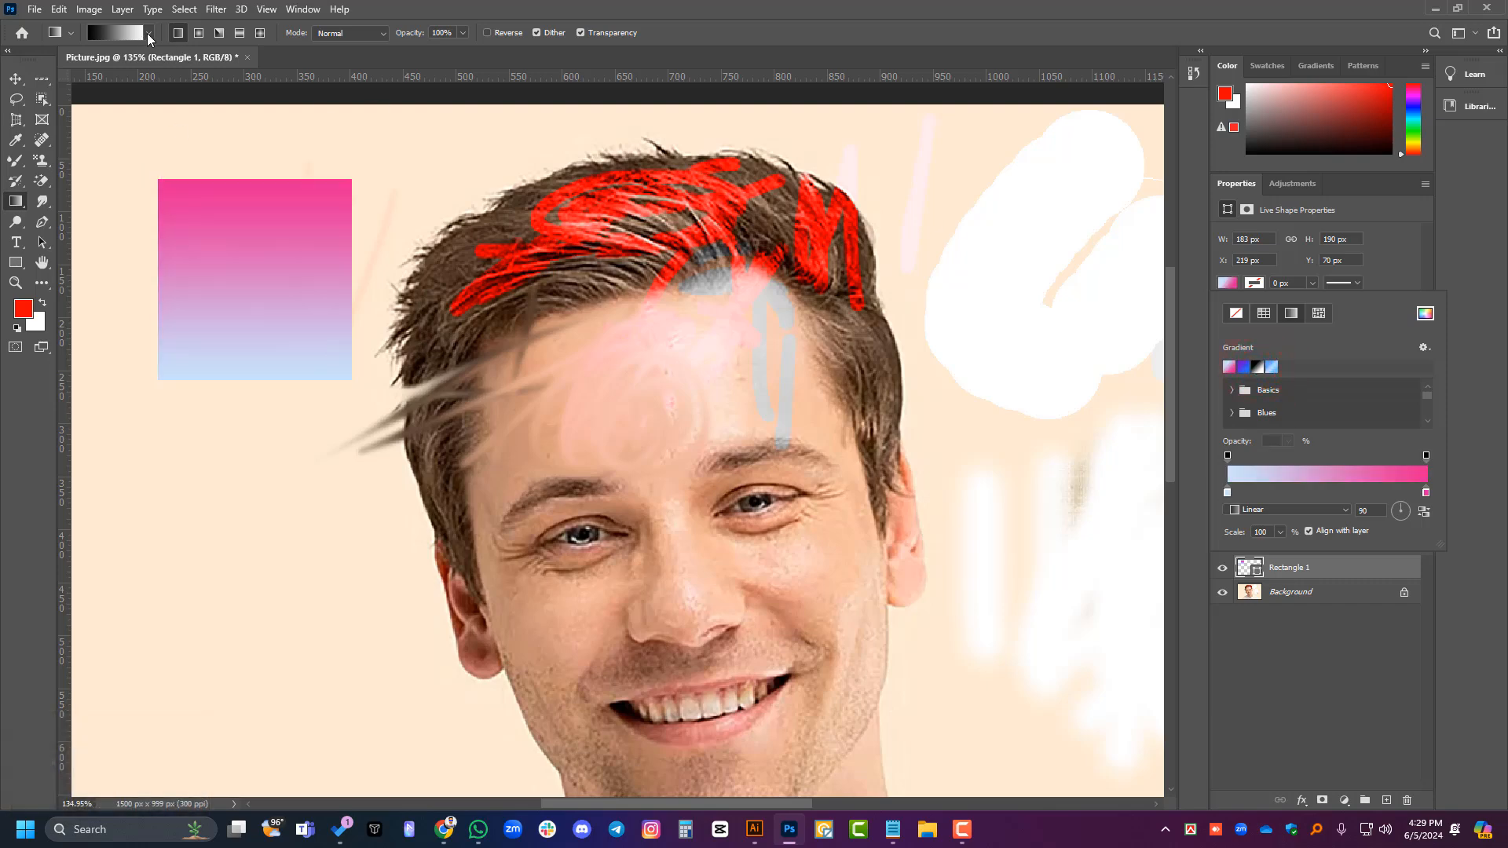
- Reselect the black-to-white preset for the Gradient Tool, check its tool presets, and set the gradient style to linear
{"action": "left_click", "coordinate": [148, 33]}
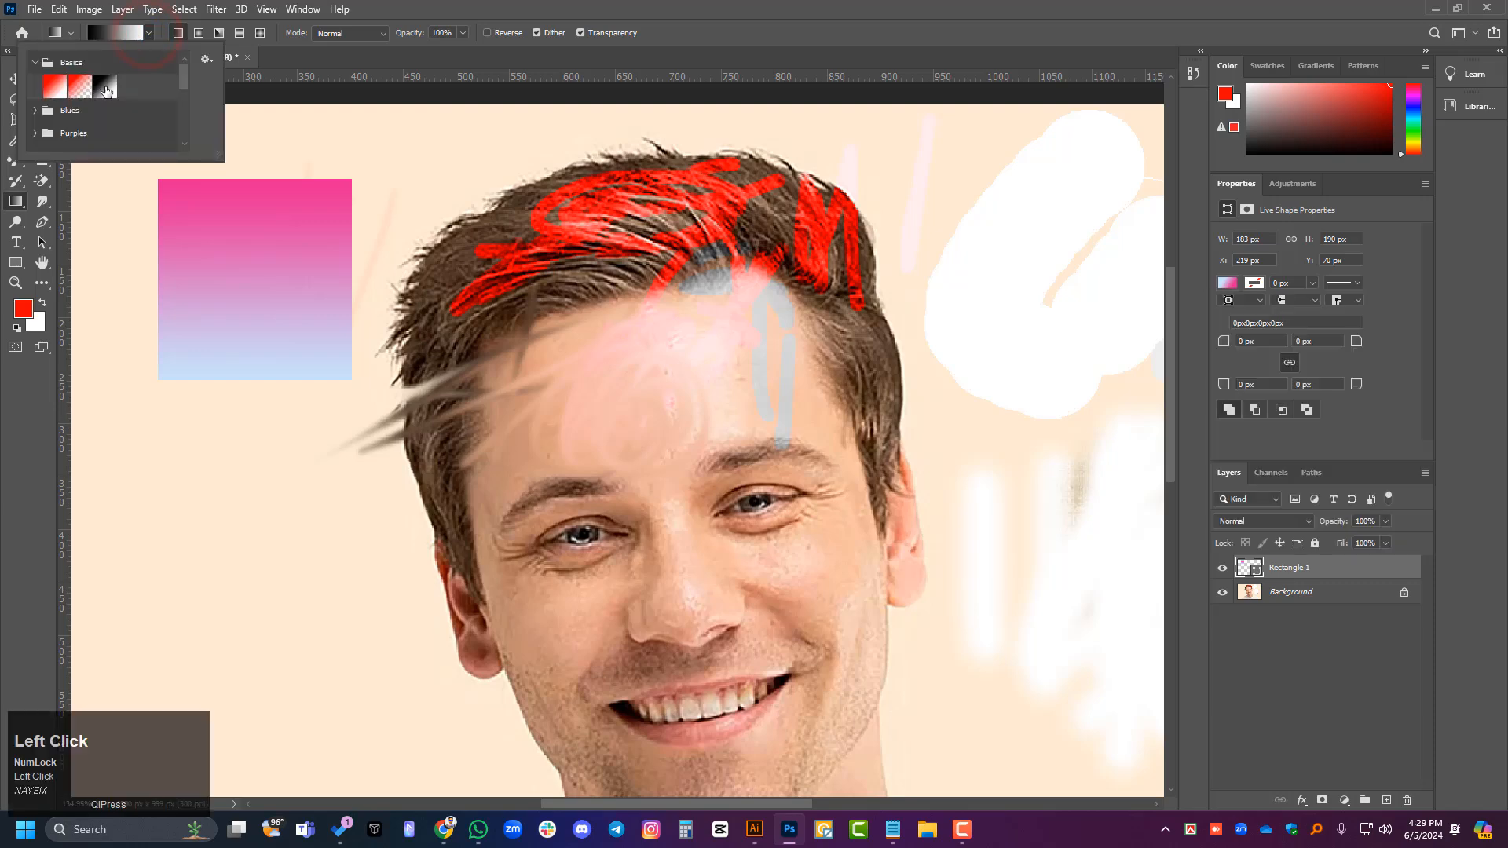
{"action": "left_click", "coordinate": [105, 88]}
{"action": "left_click", "coordinate": [148, 33]}
{"action": "left_click", "coordinate": [71, 33]}
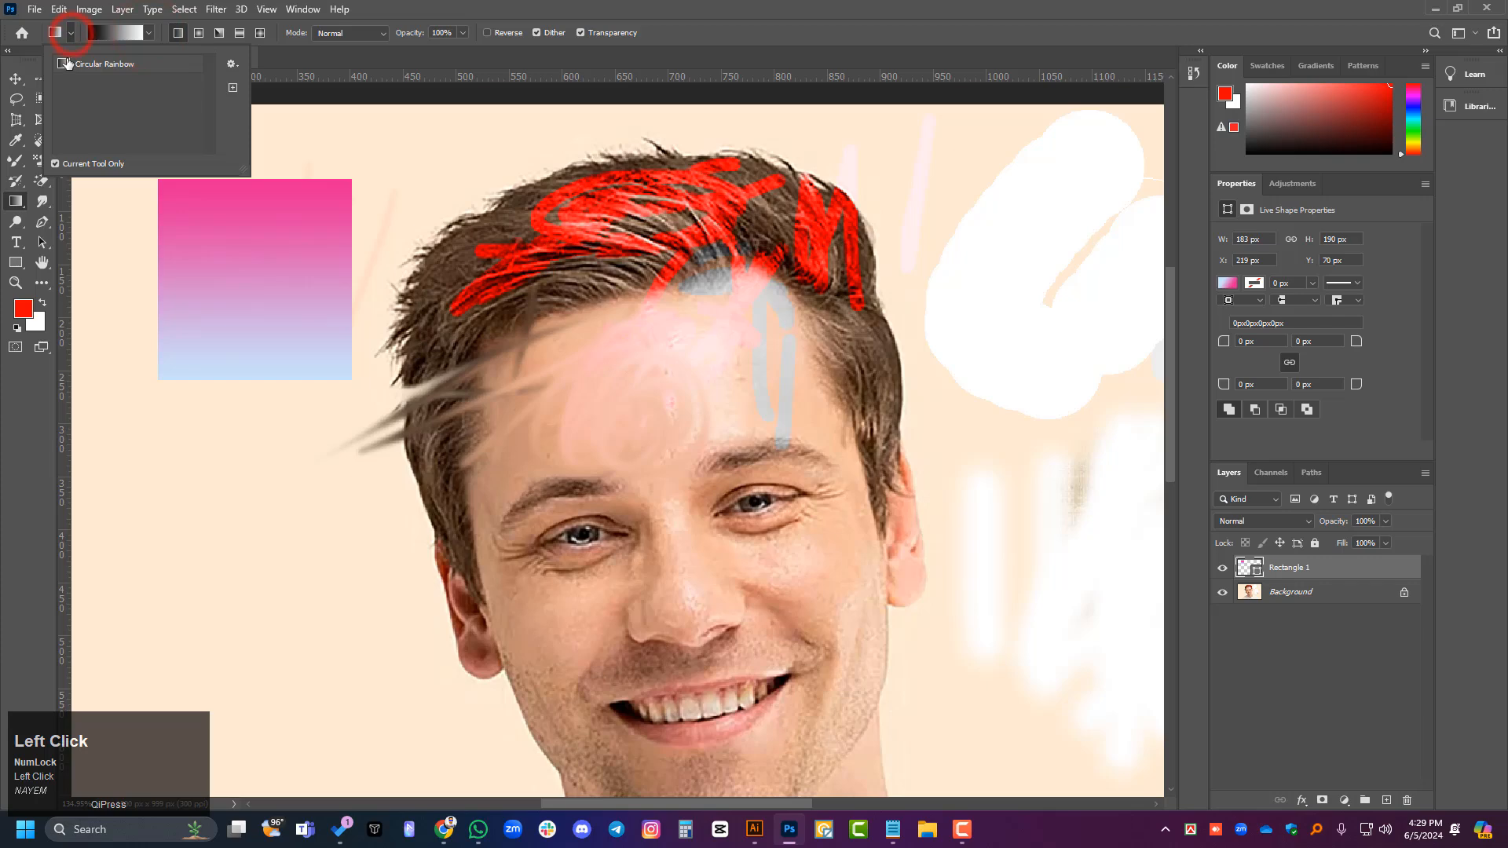
{"action": "left_click", "coordinate": [71, 36]}
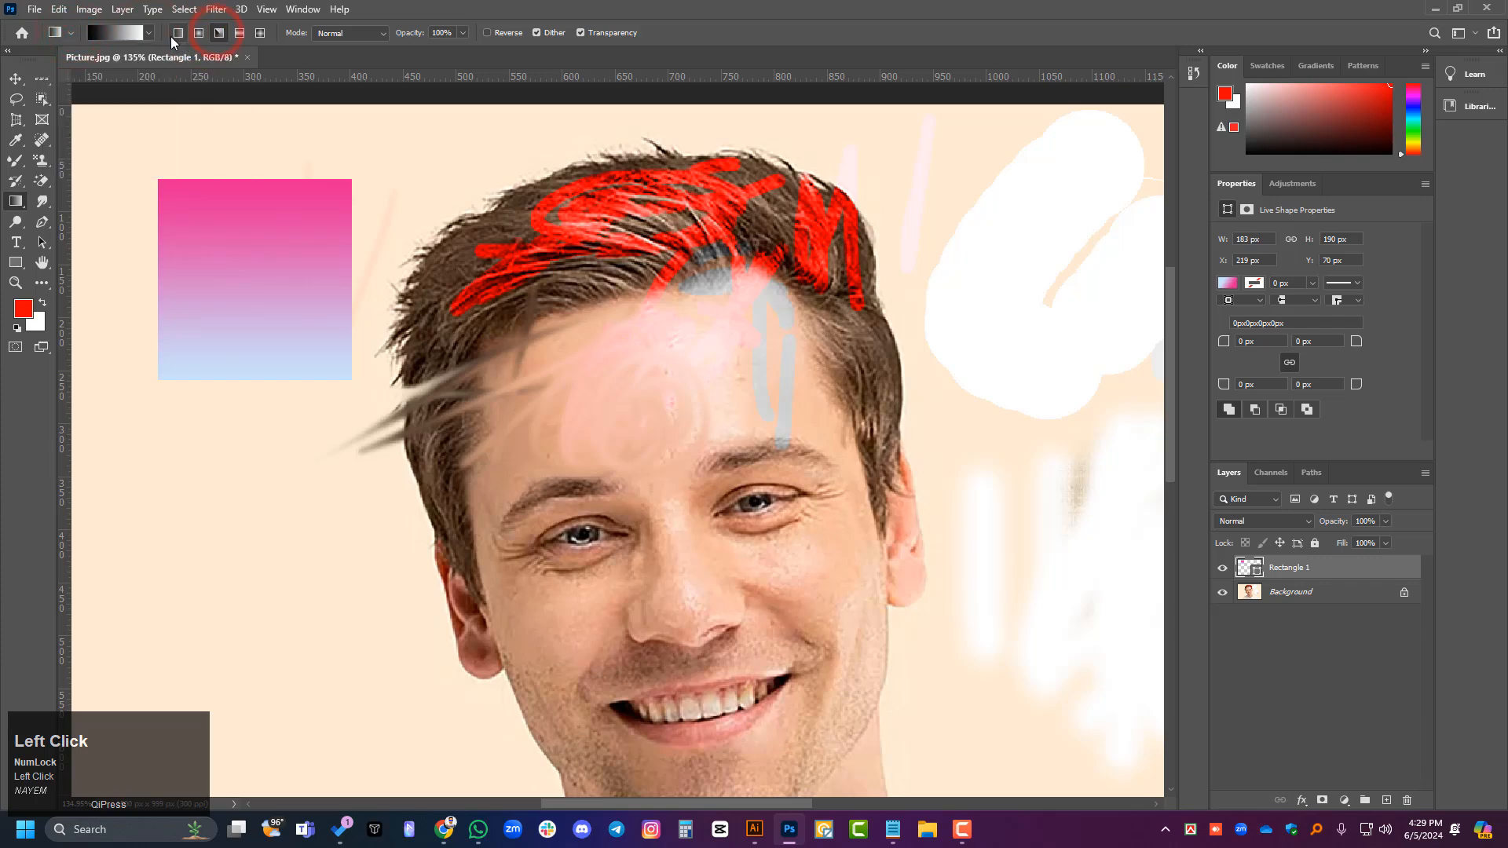
{"action": "left_click", "coordinate": [178, 33]}
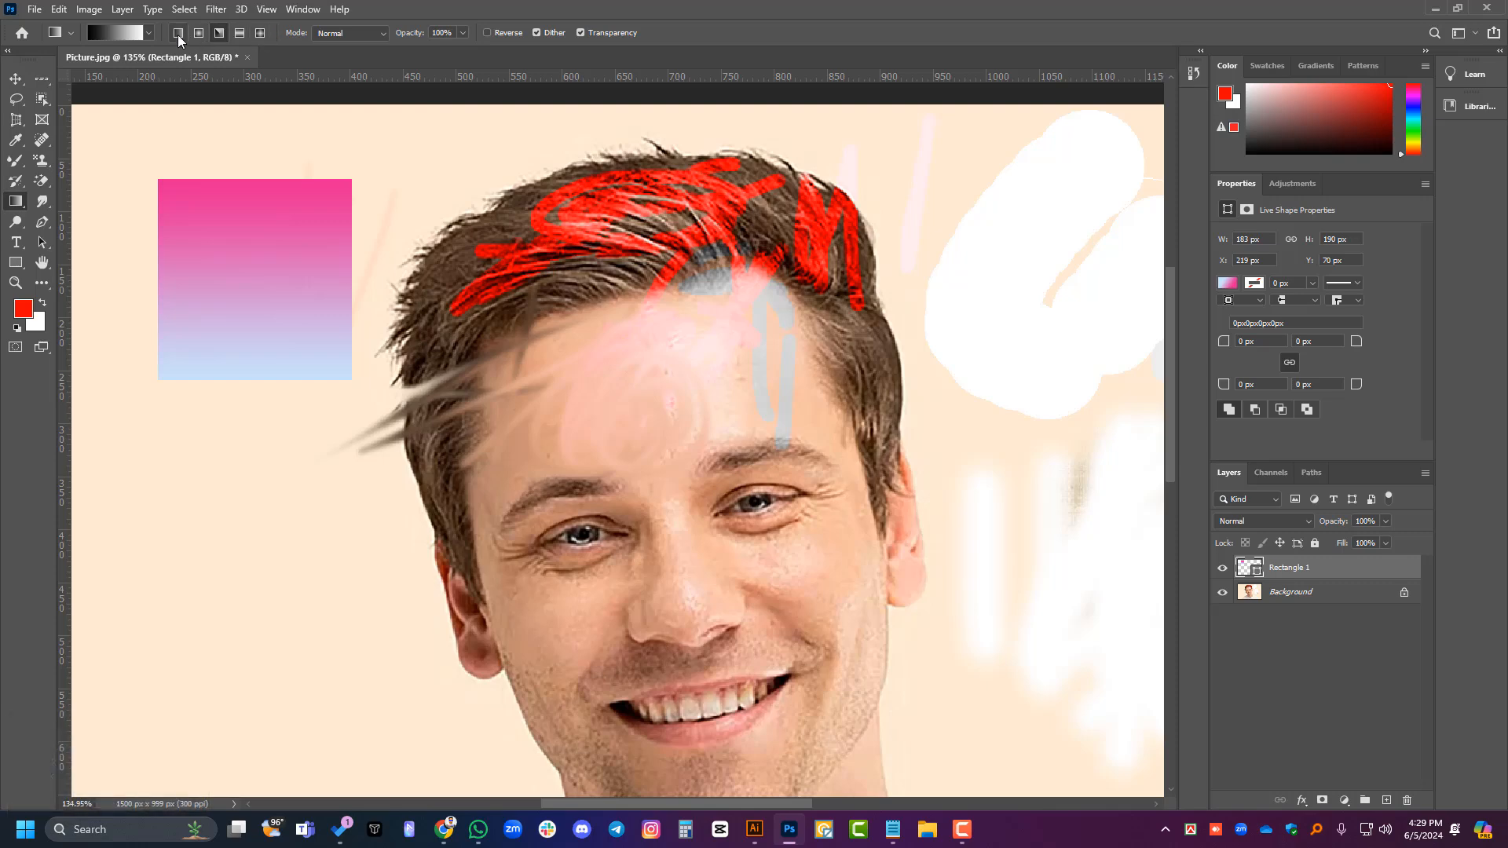
{"action": "left_click", "coordinate": [1229, 284]}
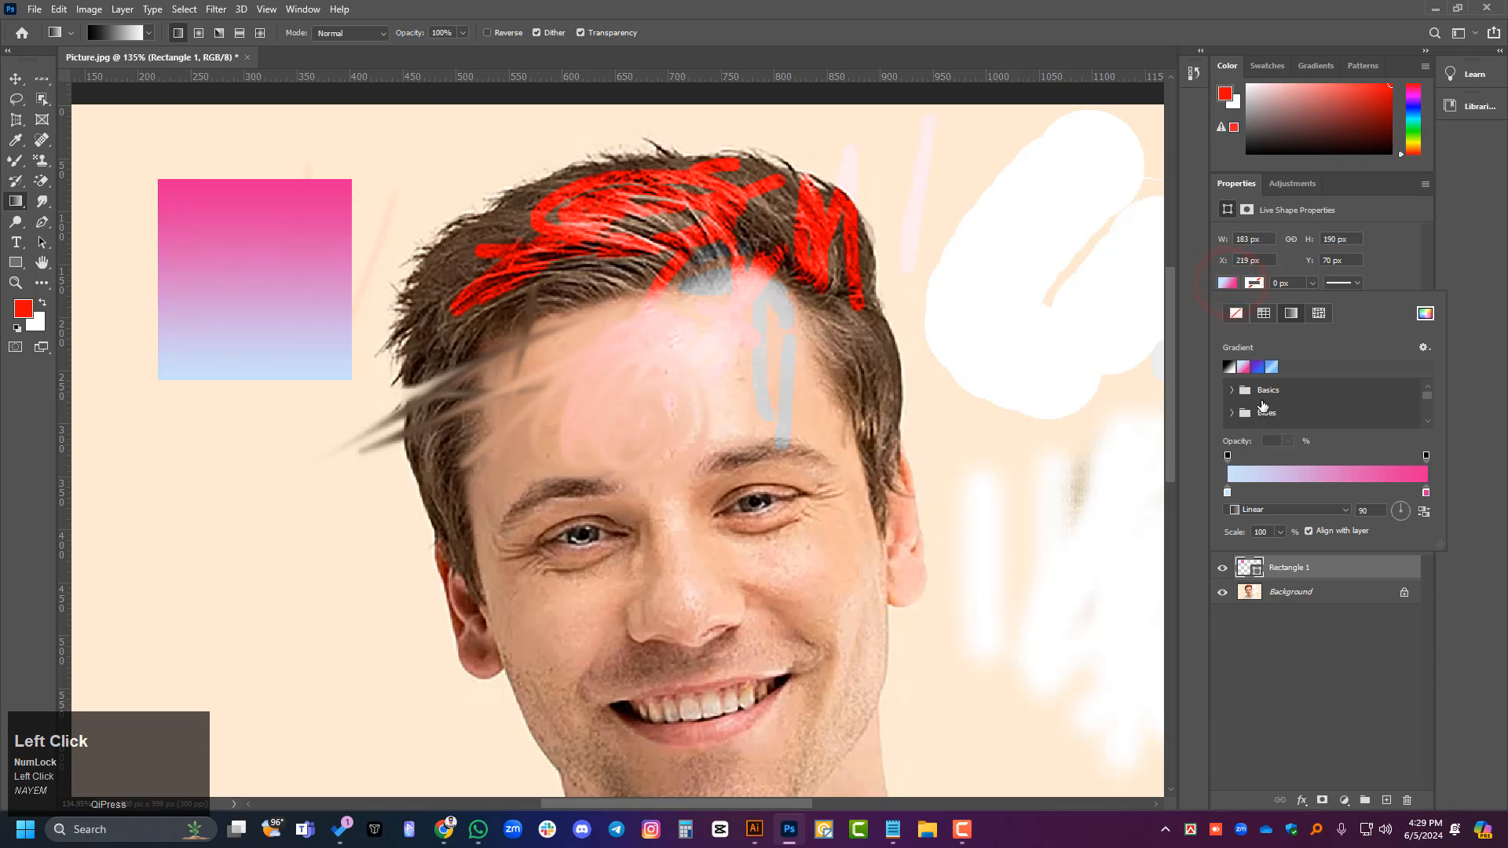
{"action": "scroll", "coordinate": [1264, 404], "scroll_direction": "down", "scroll_amount": 3}
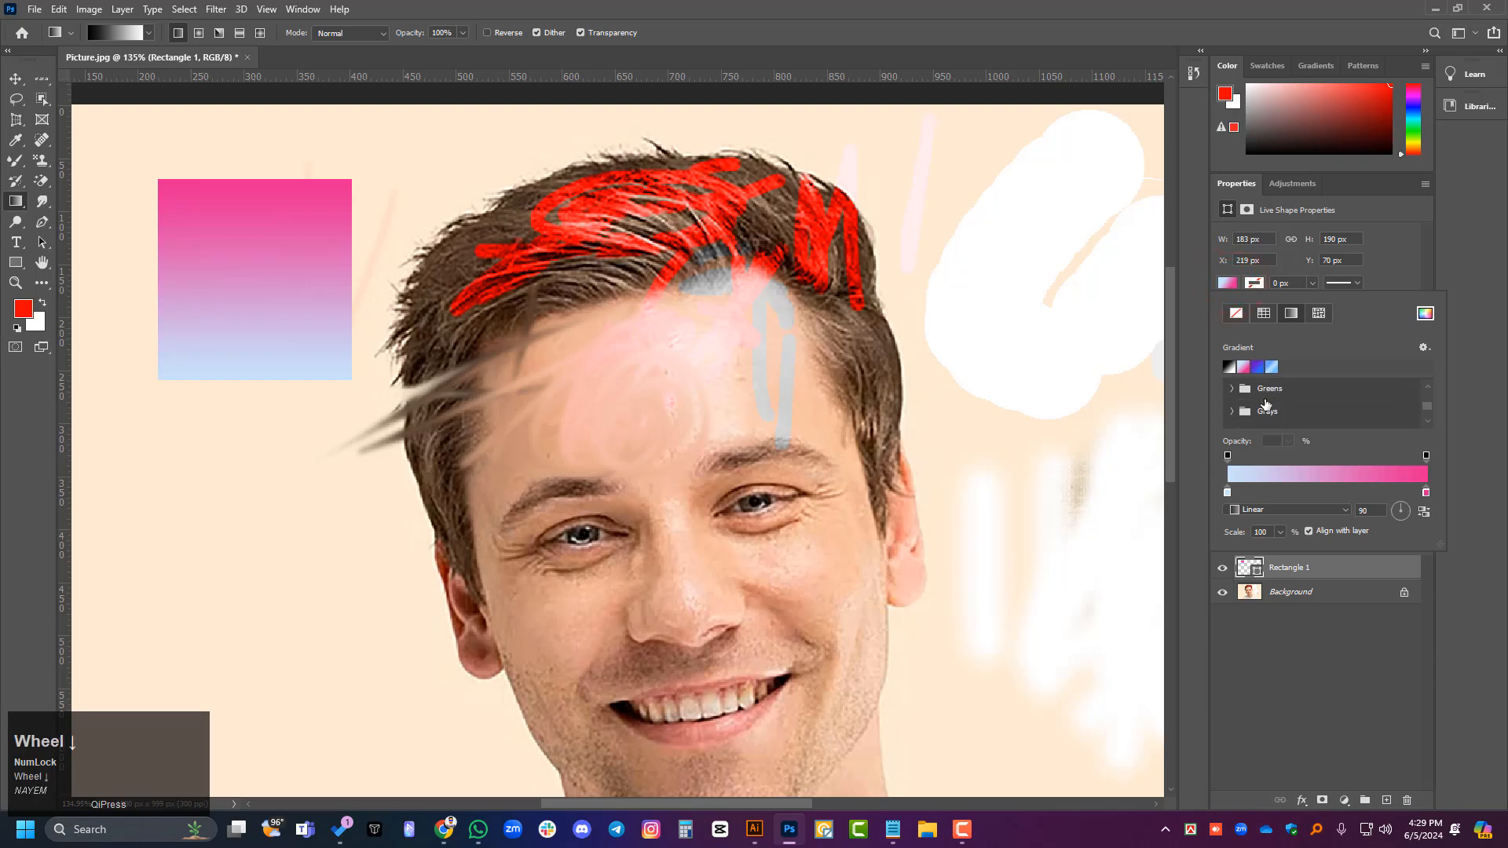
{"action": "left_click", "coordinate": [963, 830]}
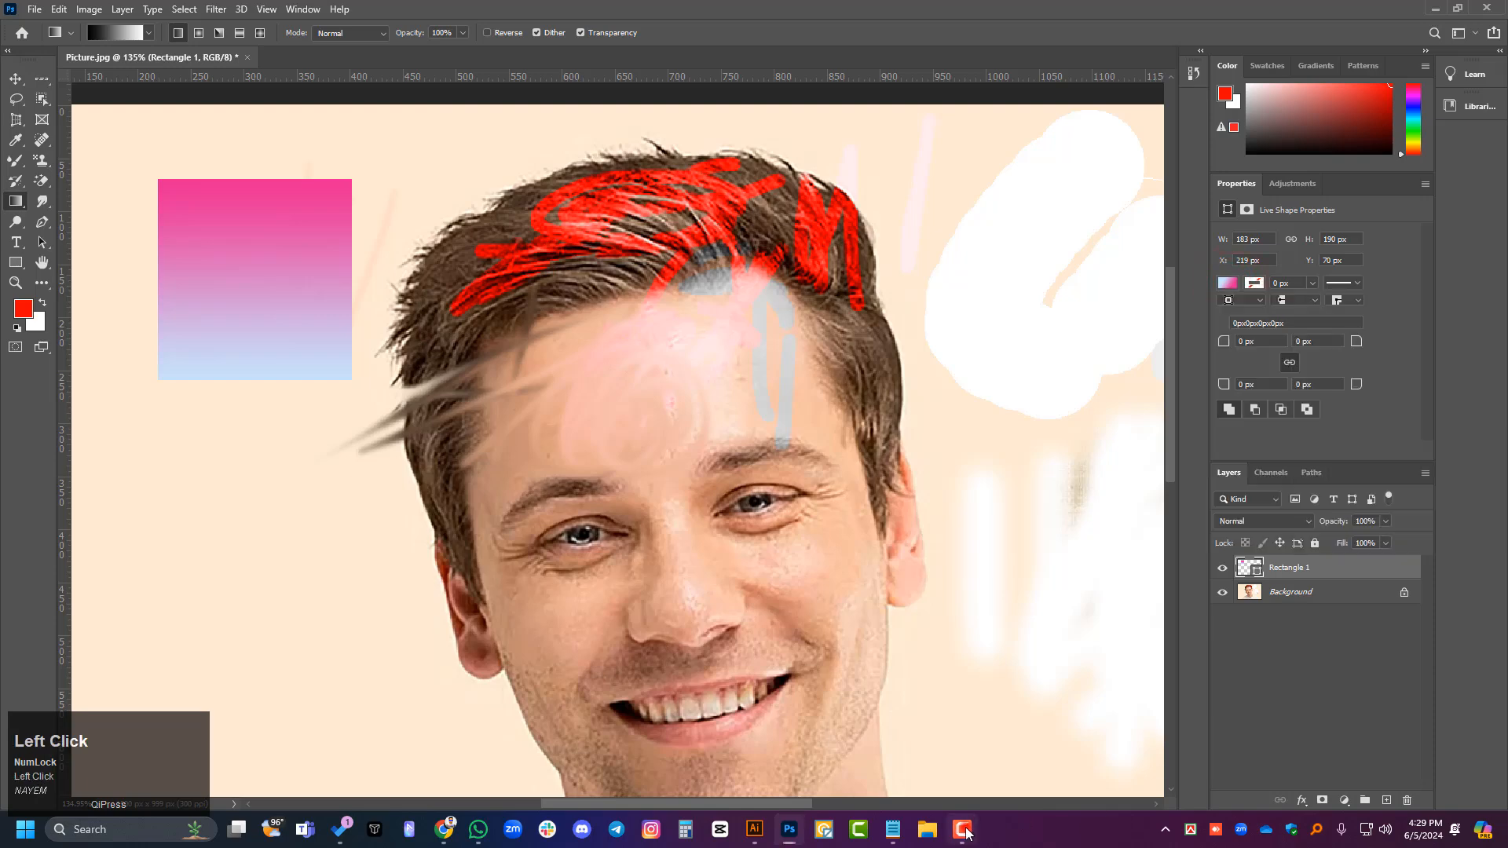
{"action": "left_click", "coordinate": [965, 830]}
- Change the rectangle's gradient fill to a cyan-to-blue preset from the Blues group, trying several of its presets
{"action": "left_click", "coordinate": [1229, 282]}
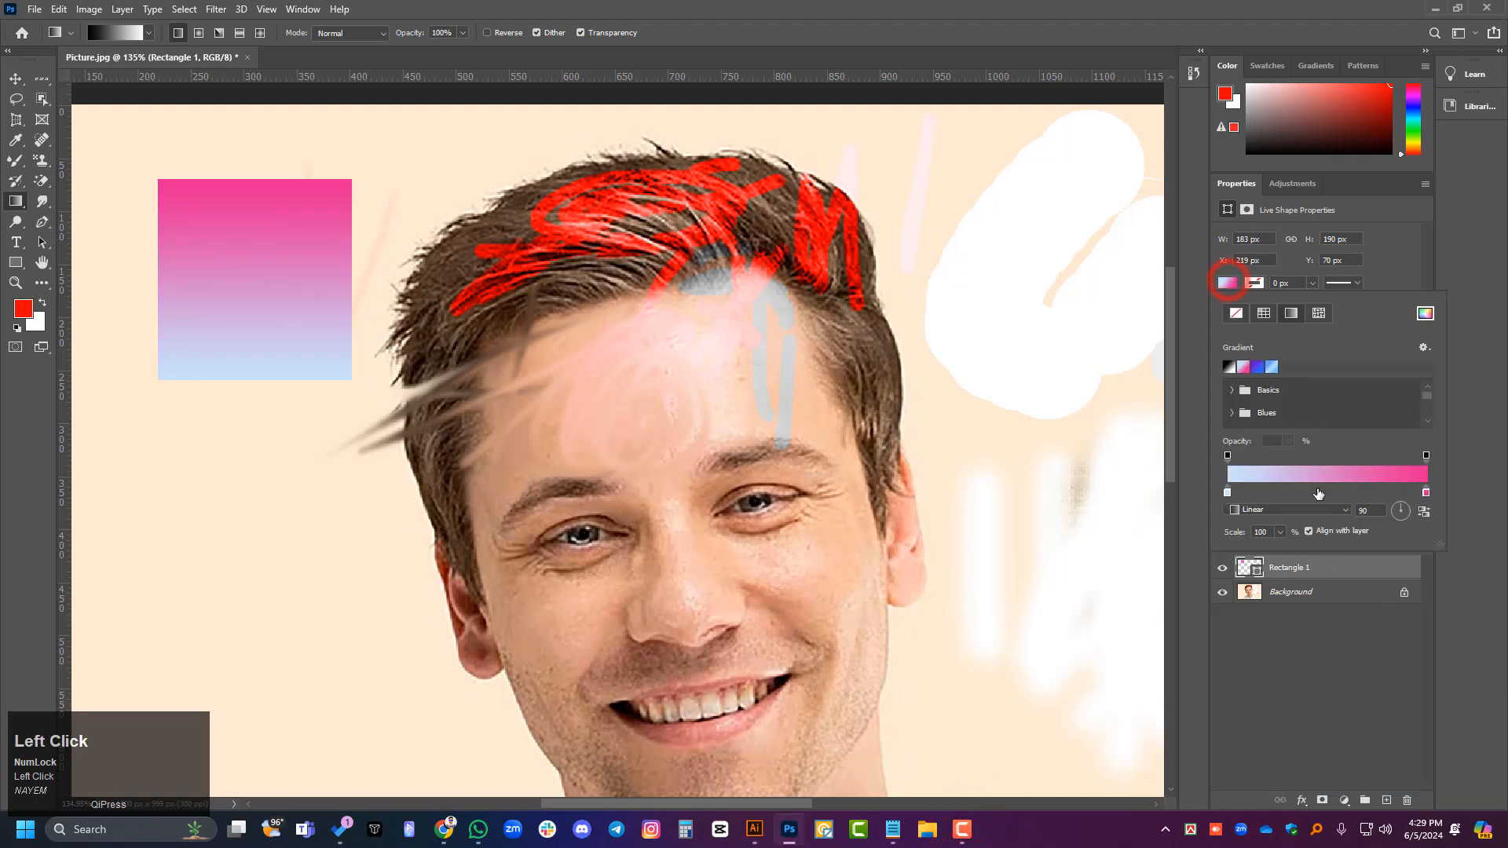
{"action": "scroll", "coordinate": [1317, 412], "scroll_direction": "down", "scroll_amount": 3}
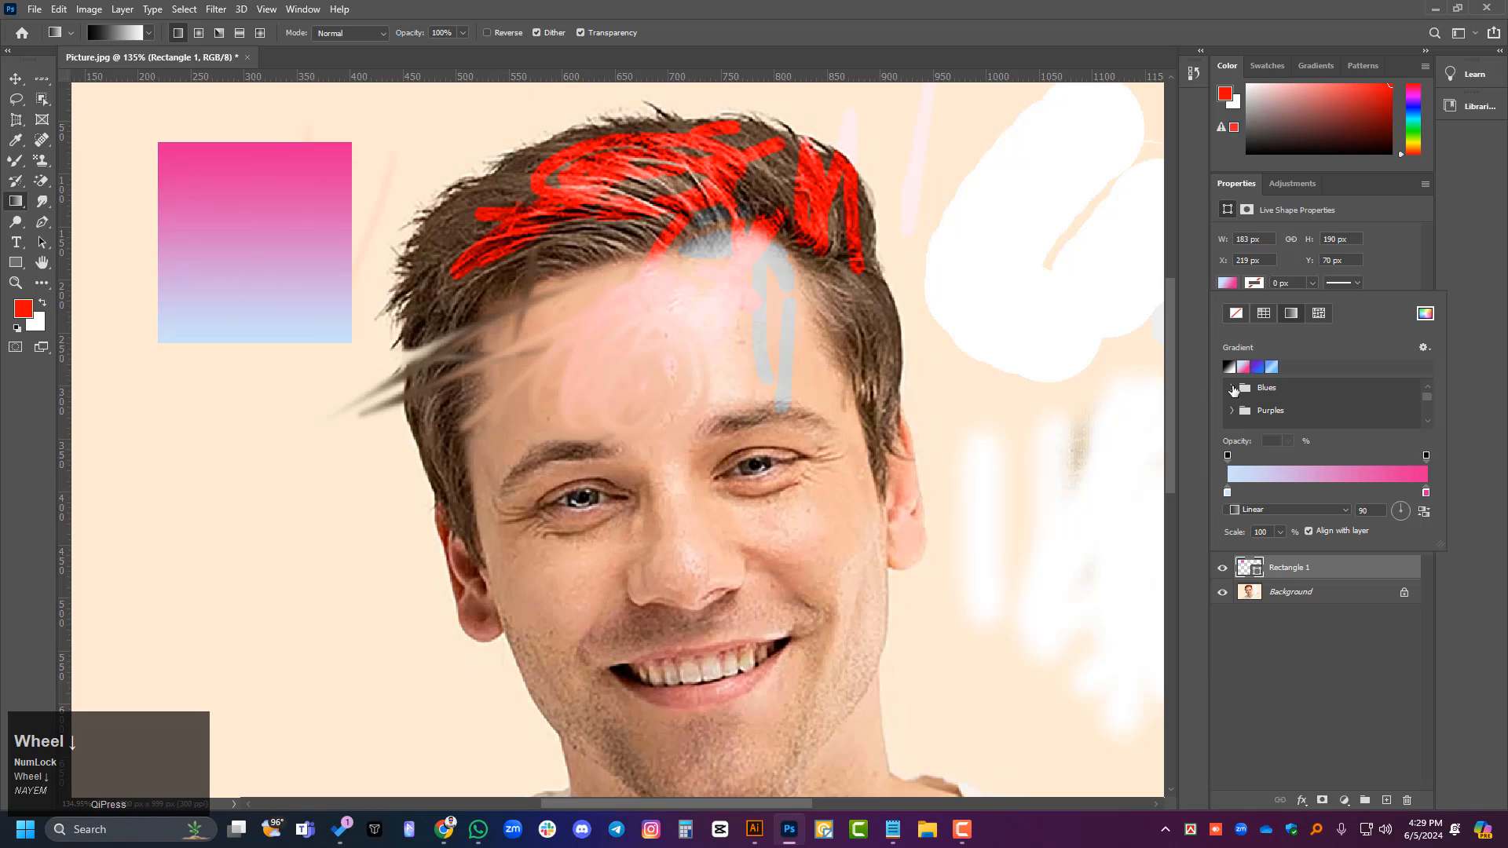
{"action": "left_click", "coordinate": [1232, 388]}
{"action": "left_click", "coordinate": [1325, 415]}
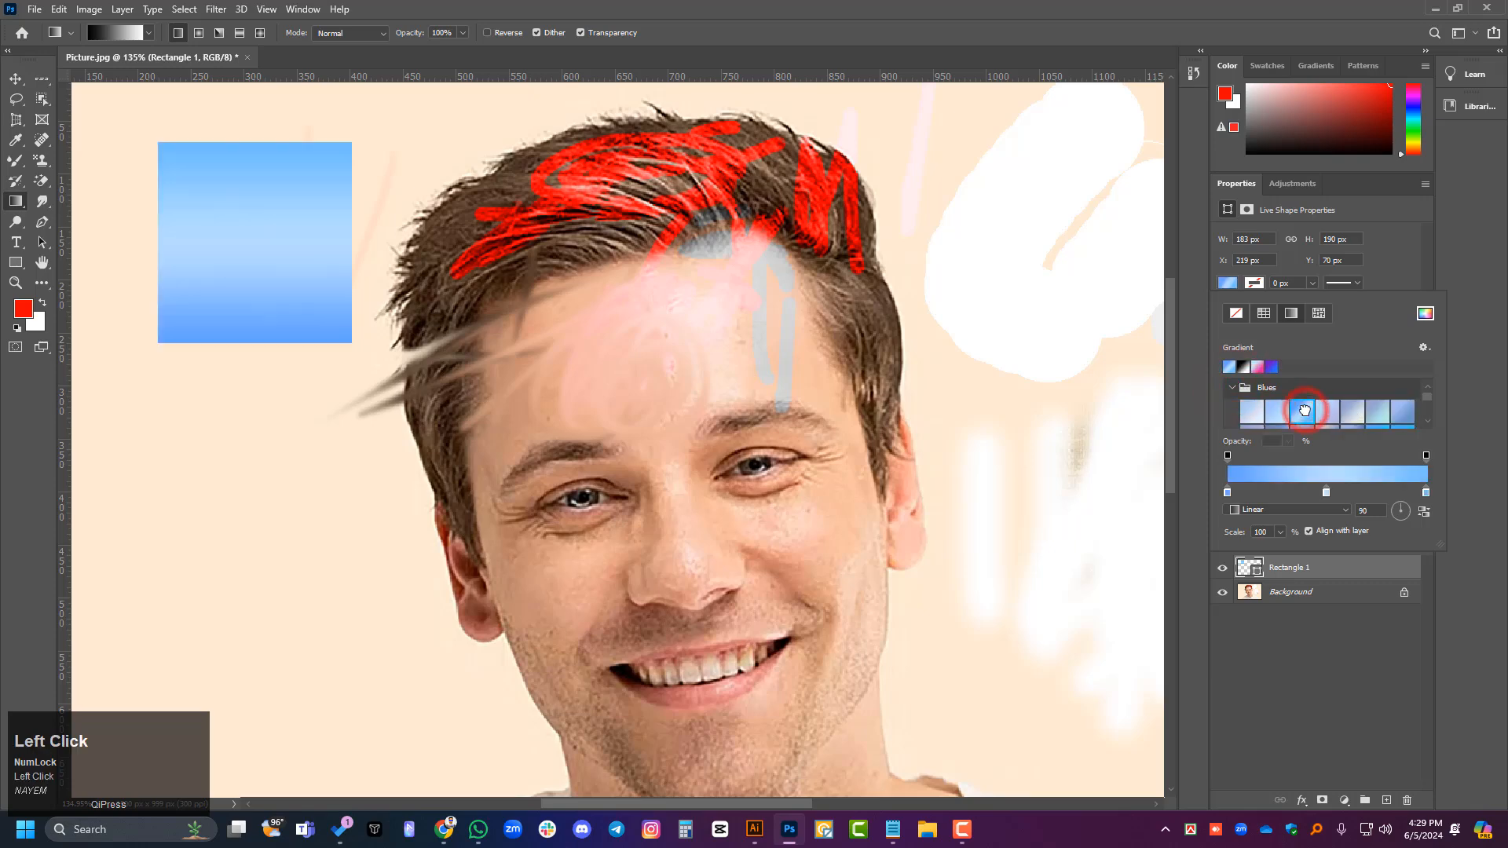
{"action": "scroll", "coordinate": [1374, 419], "scroll_direction": "down", "scroll_amount": 1}
{"action": "left_click", "coordinate": [1376, 421]}
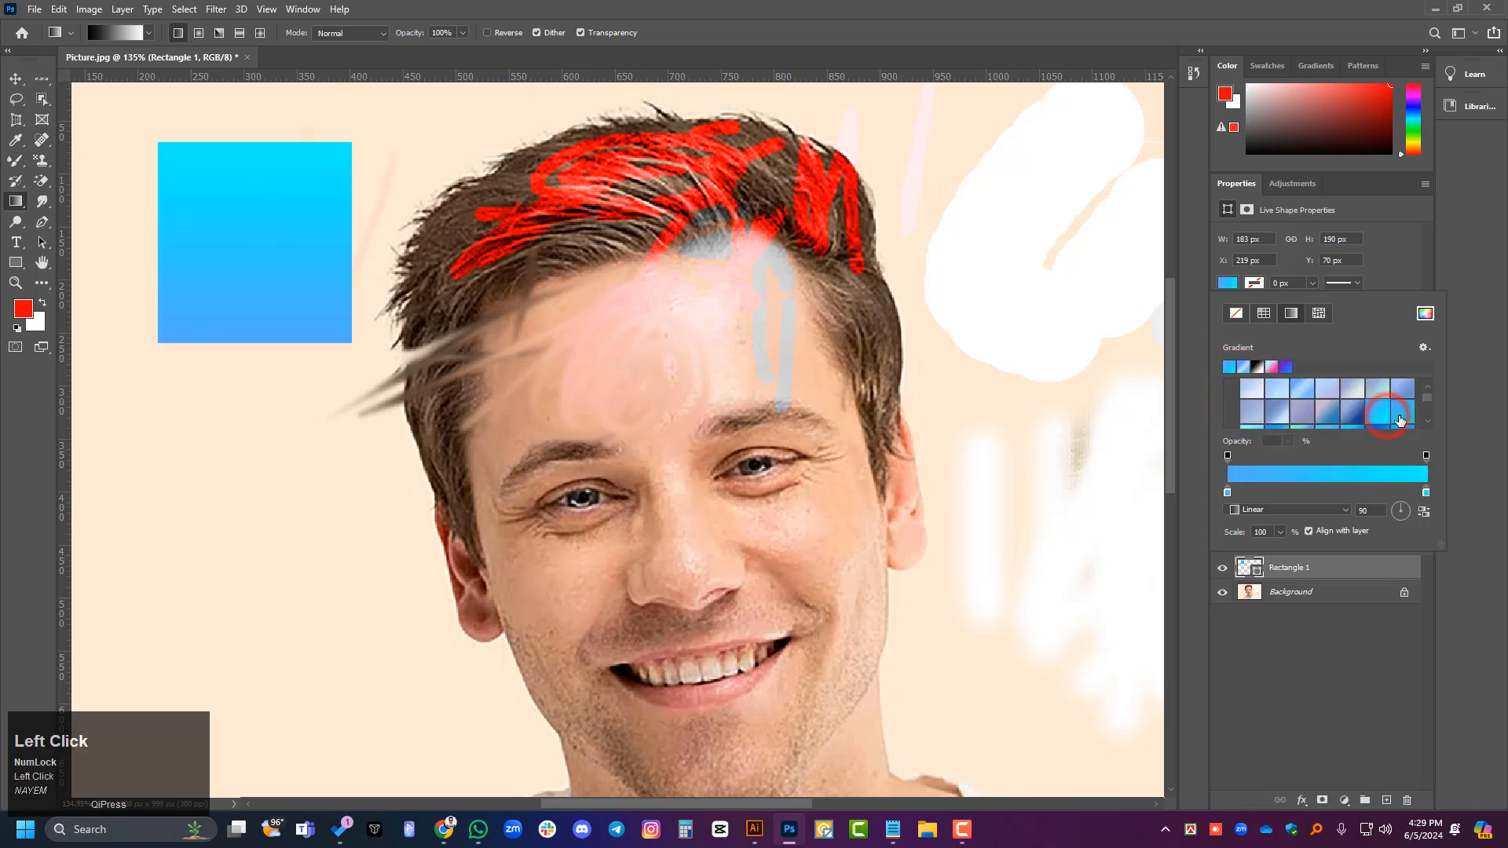
{"action": "left_click", "coordinate": [1400, 410]}
{"action": "scroll", "coordinate": [1372, 415], "scroll_direction": "down", "scroll_amount": 1}
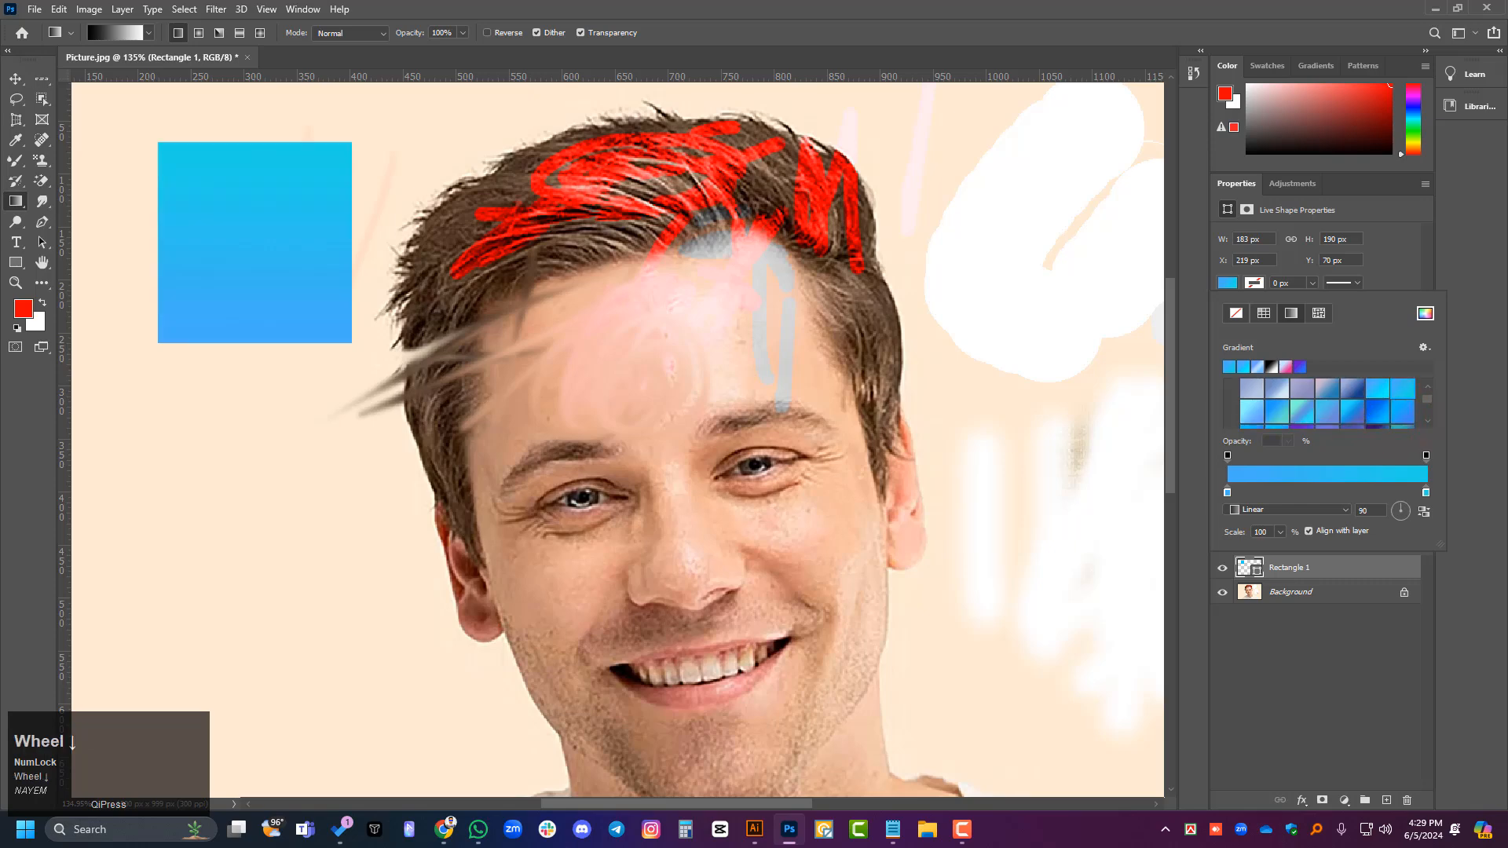
- Try the black-to-white linear gradient diagonally across the Background layer with the Gradient Tool, and undo it
{"action": "right_click", "coordinate": [17, 205]}
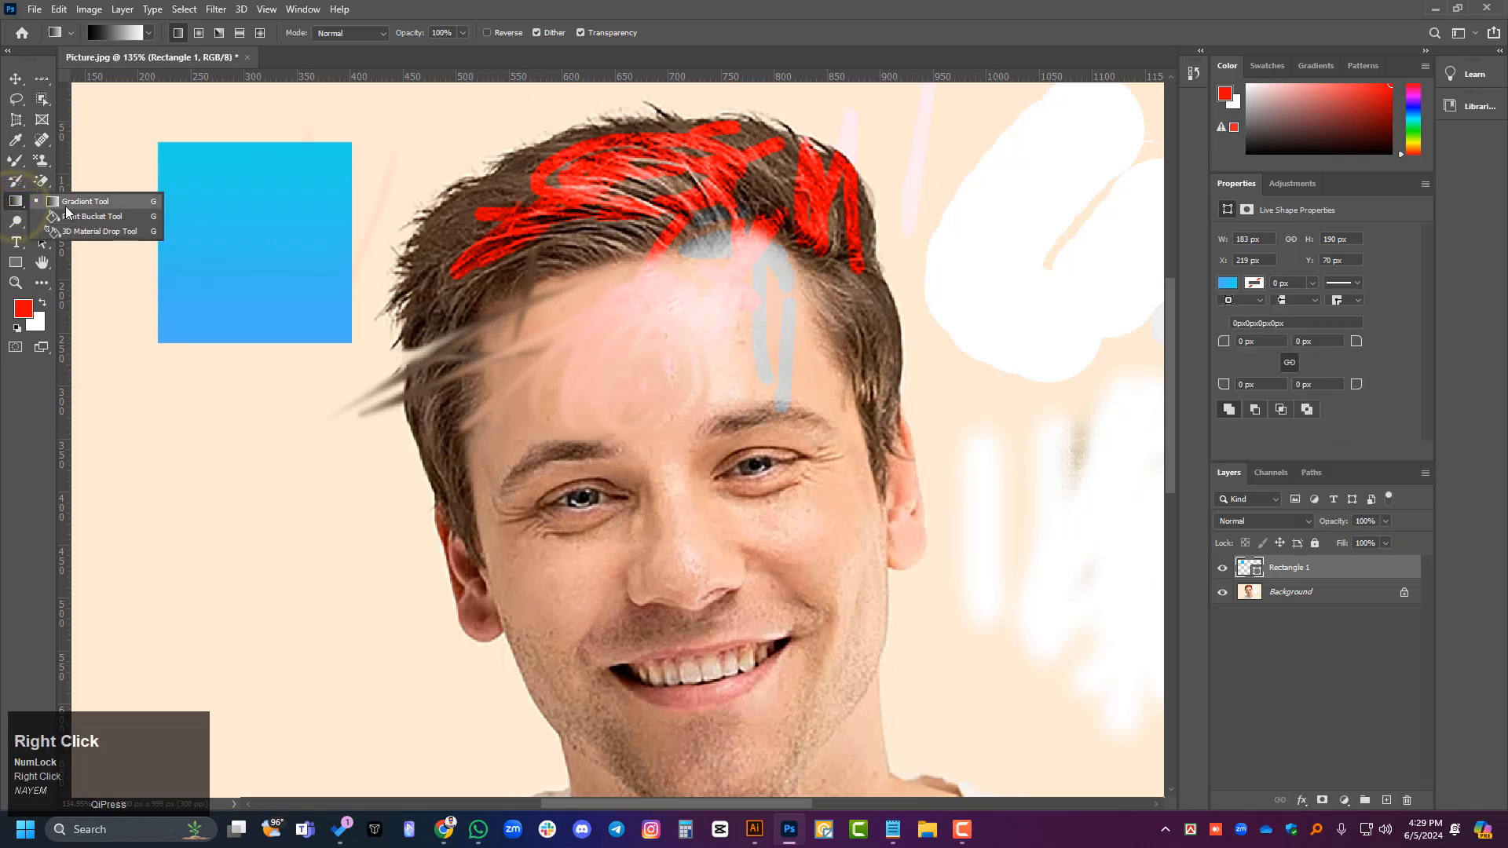
{"action": "left_click", "coordinate": [108, 199]}
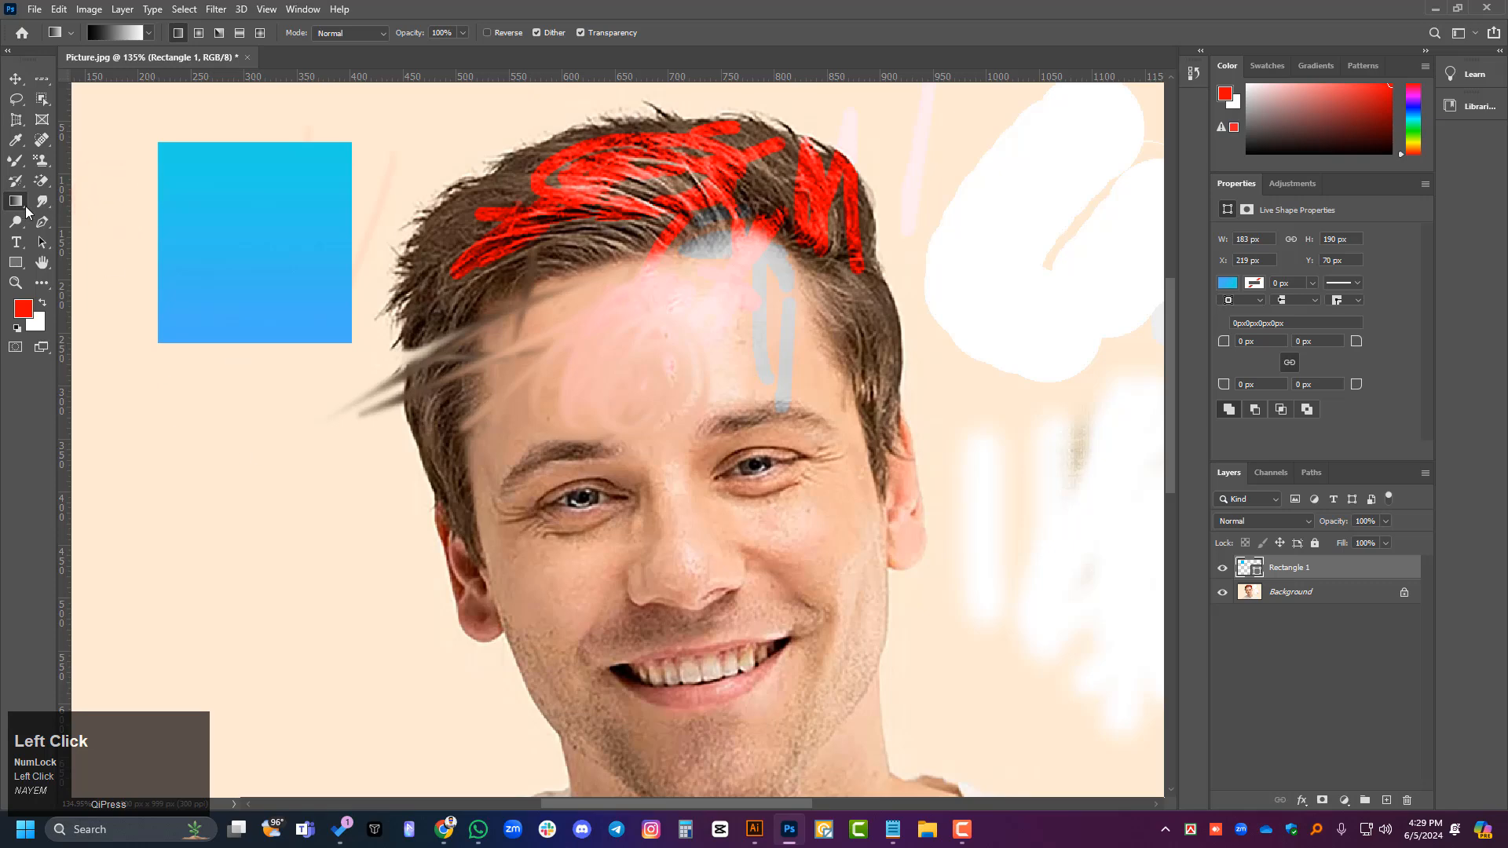
{"action": "left_click", "coordinate": [1320, 590]}
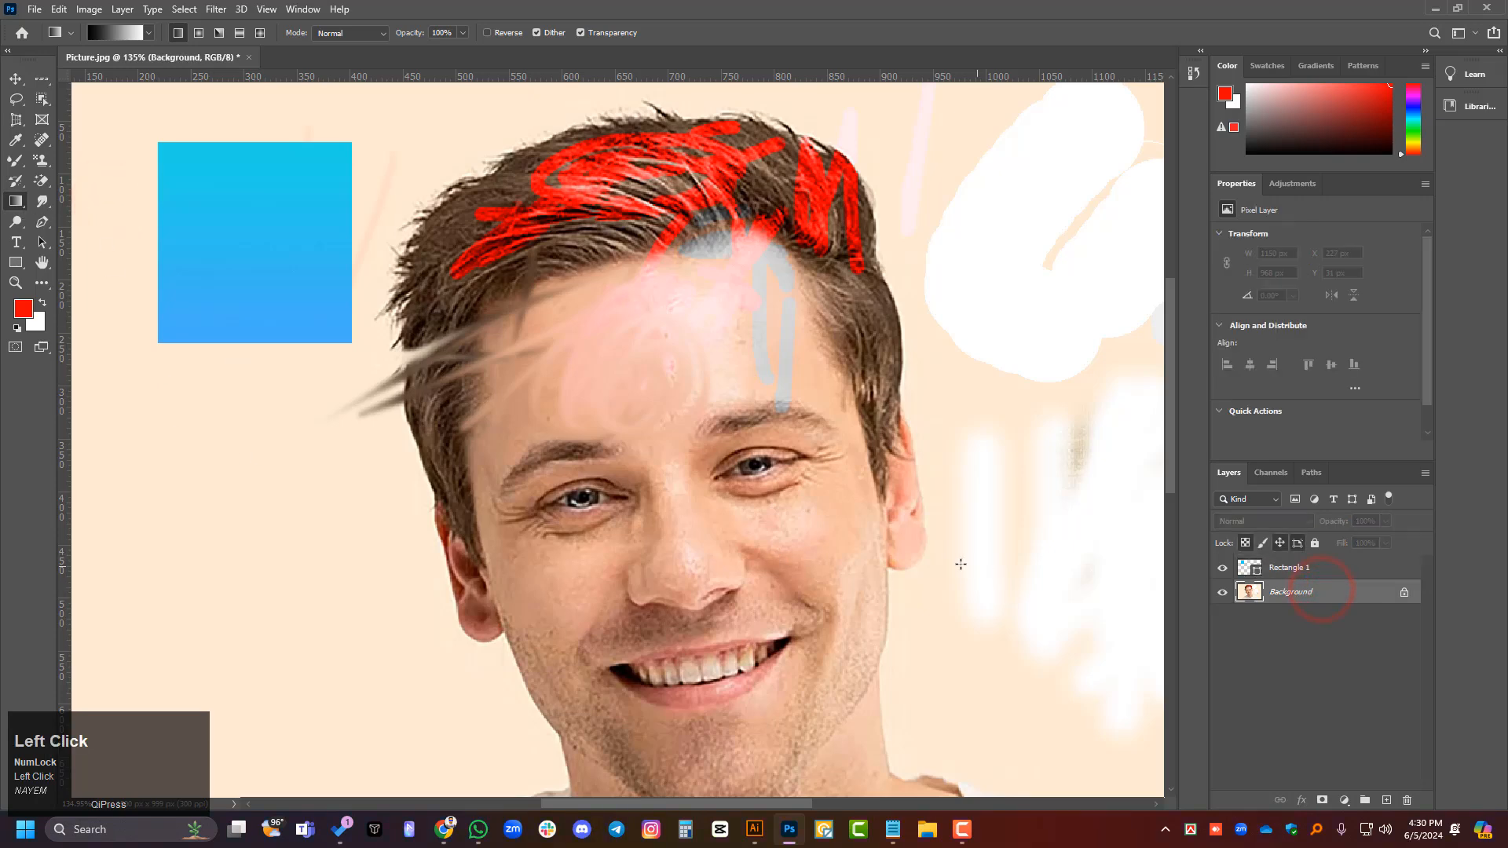
{"action": "left_click_drag", "start_coordinate": [162, 436], "coordinate": [338, 179]}
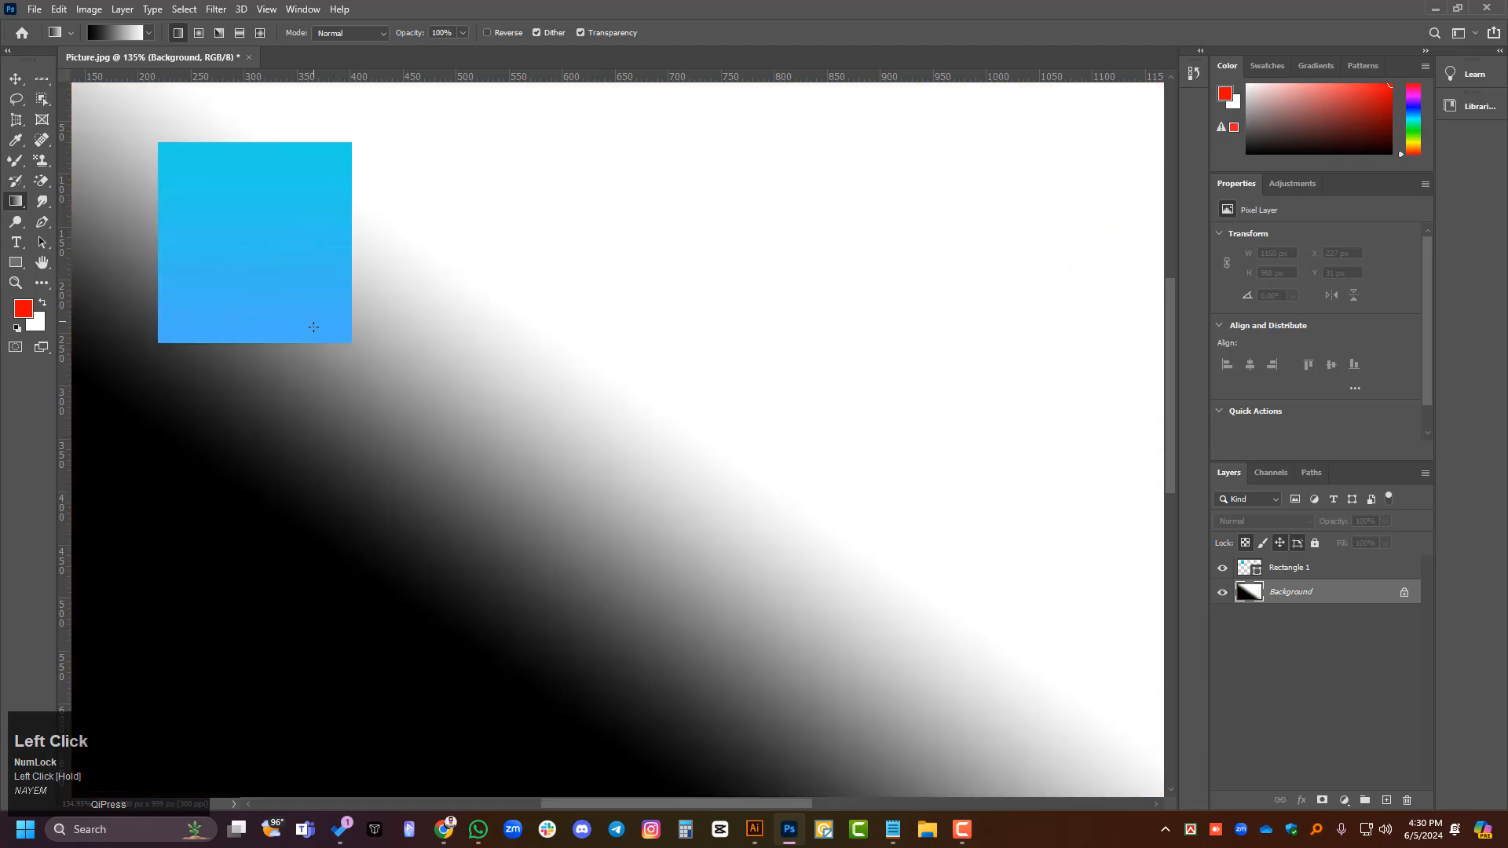
{"action": "scroll", "coordinate": [377, 471], "scroll_direction": "down", "scroll_amount": 2}
{"action": "scroll", "coordinate": [428, 482], "scroll_direction": "down", "scroll_amount": 2}
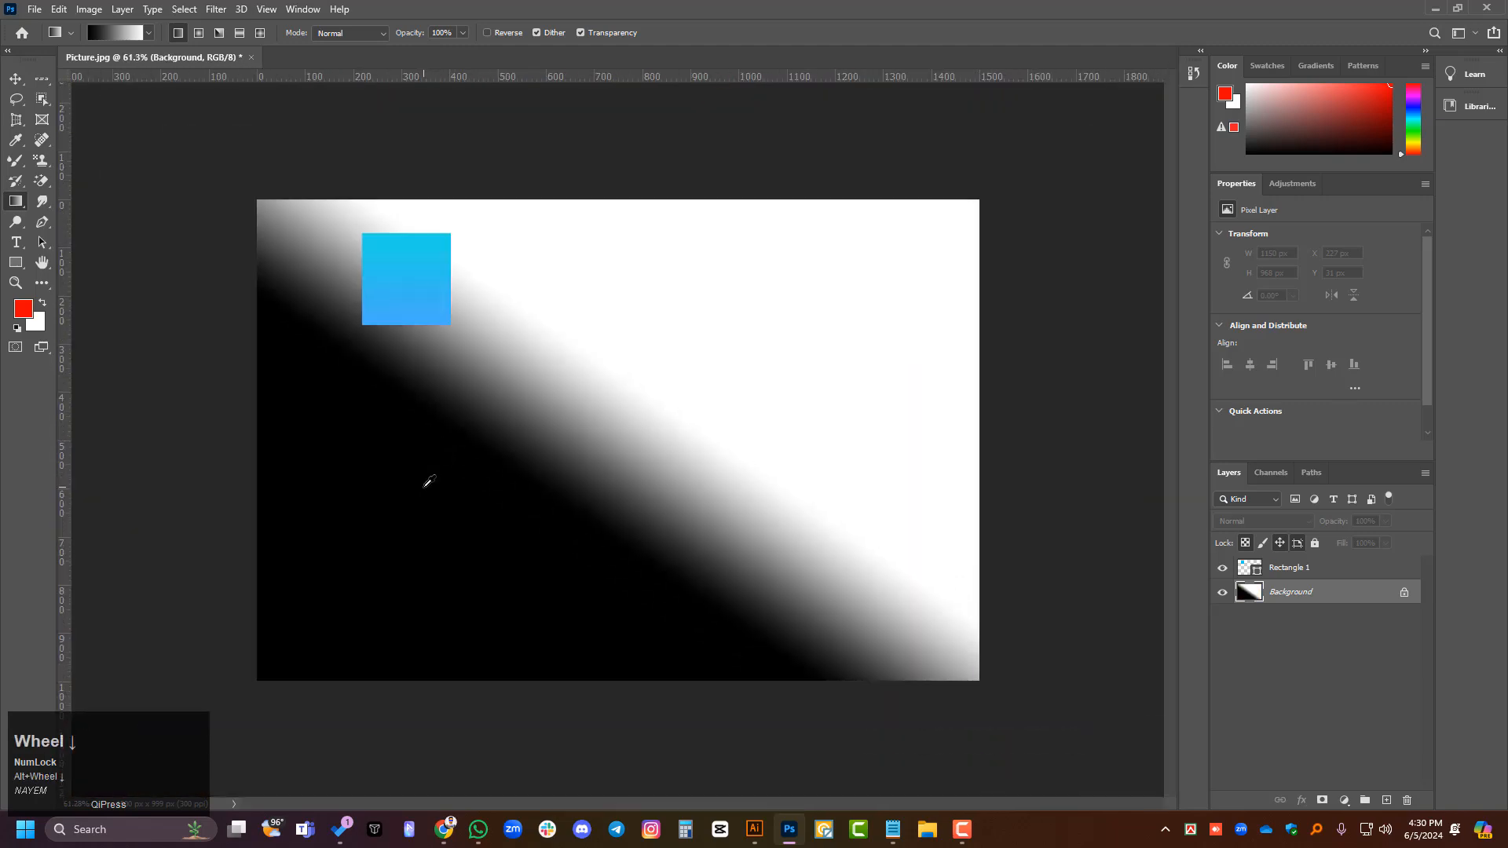
{"action": "key", "text": "ctrl+z"}
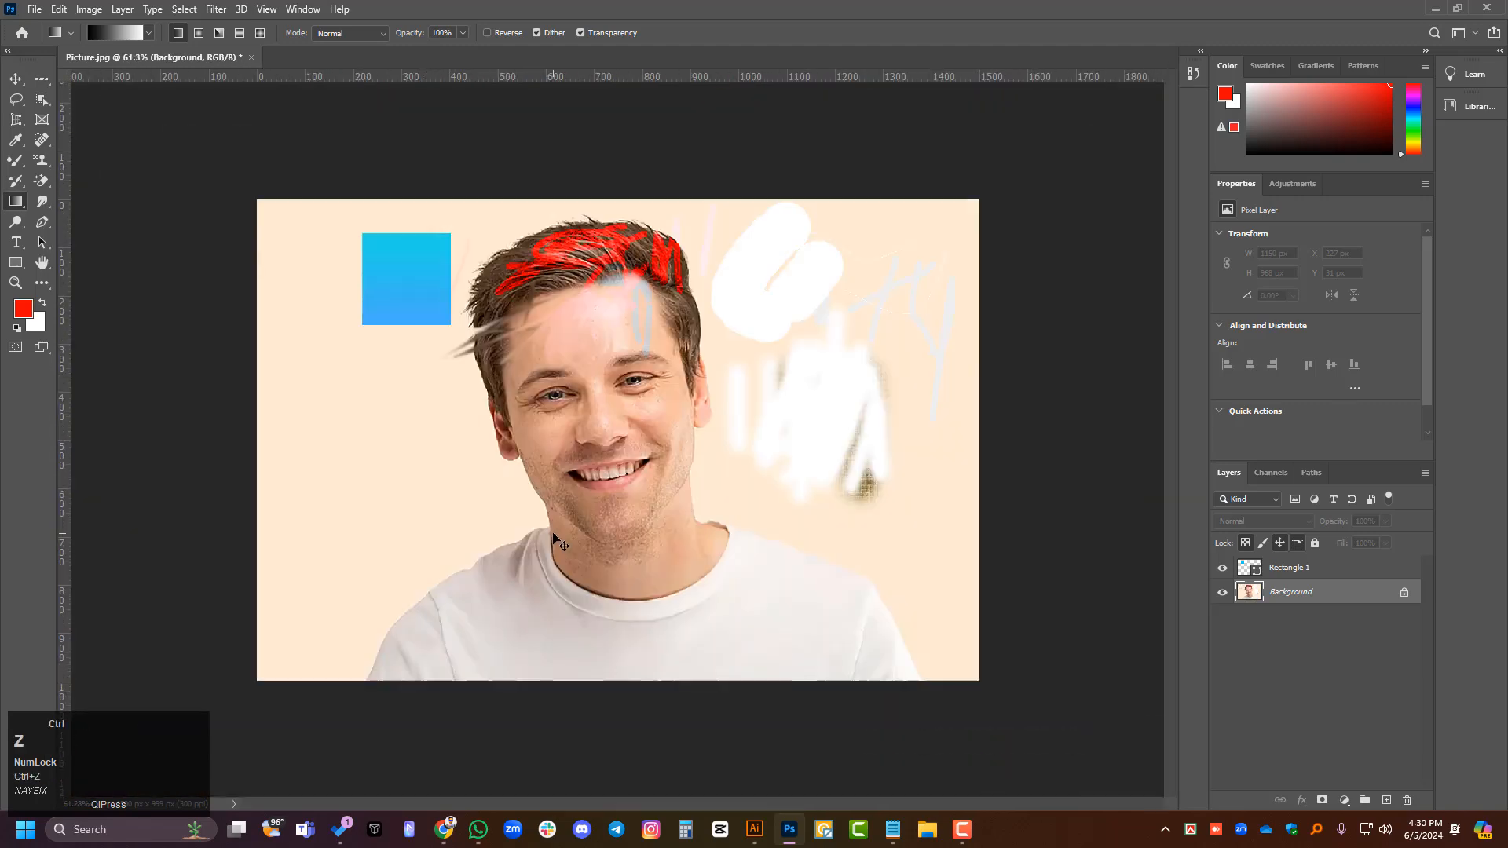
- Rasterize the Rectangle 1 layer
{"action": "left_click", "coordinate": [1327, 567]}
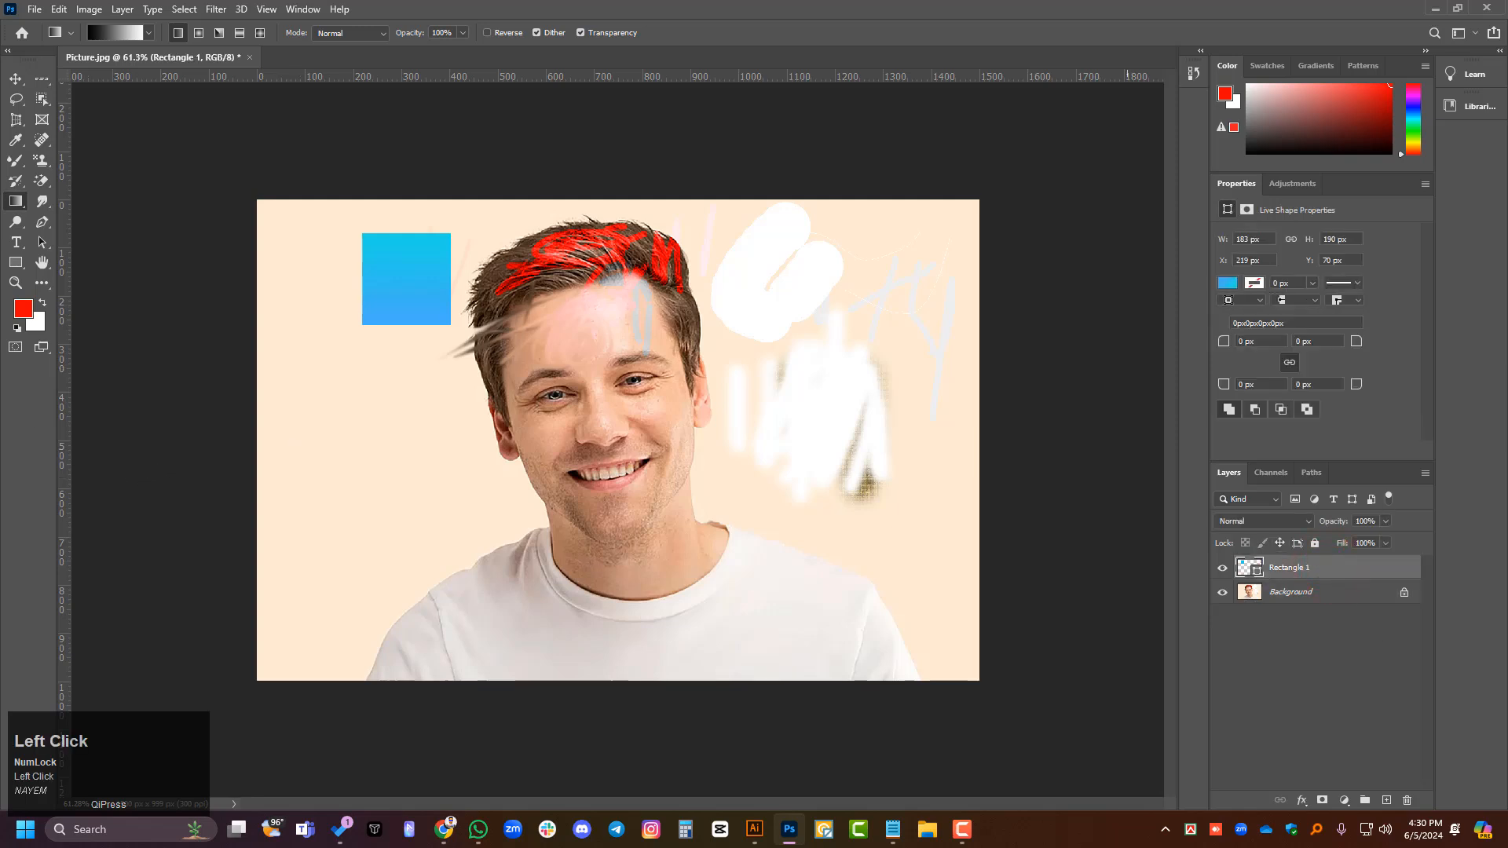
{"action": "right_click", "coordinate": [1329, 567]}
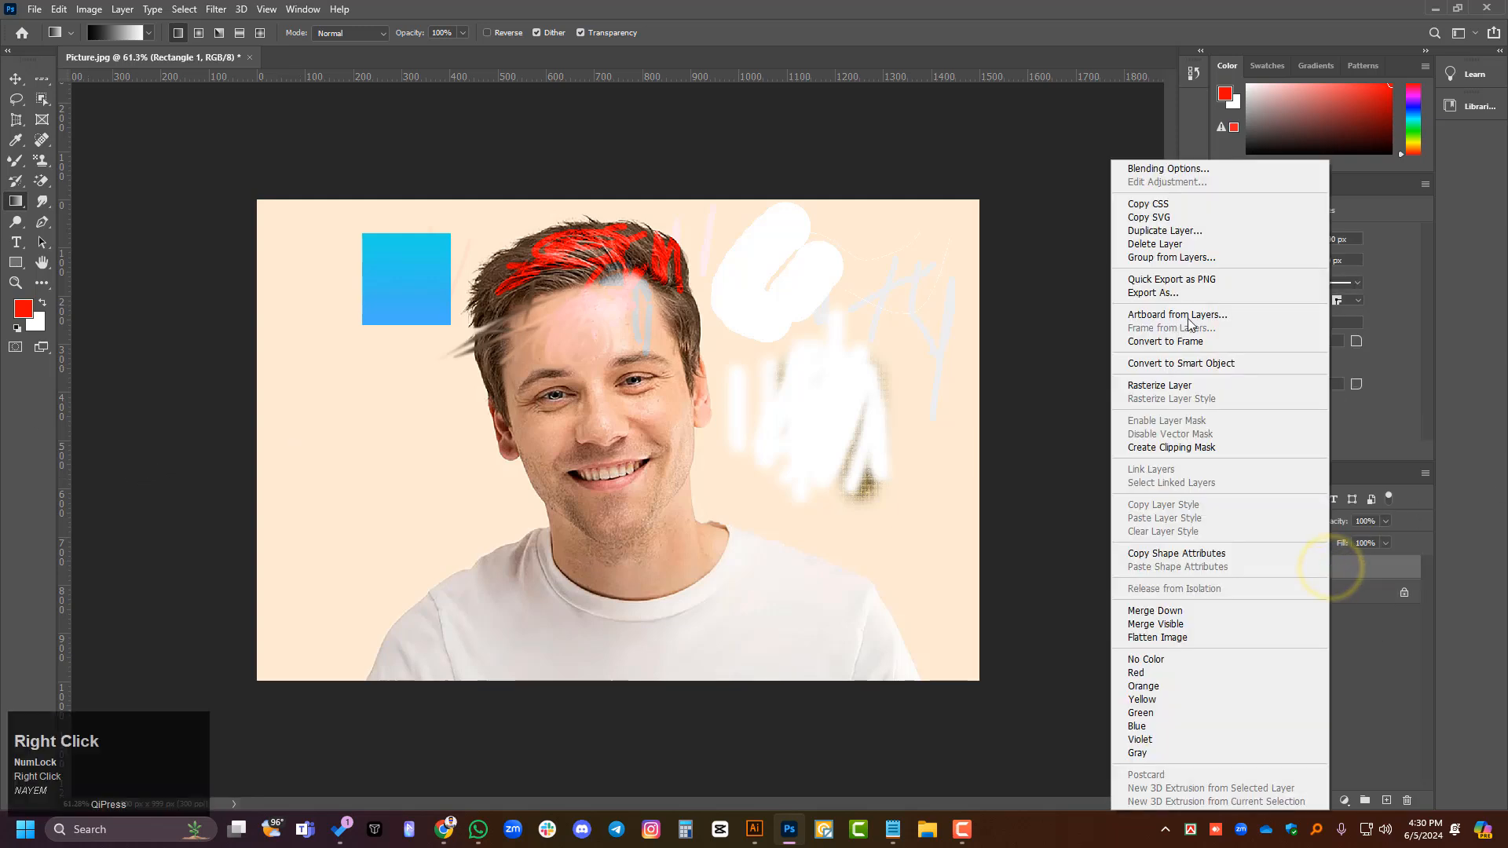
{"action": "left_click", "coordinate": [1392, 639]}
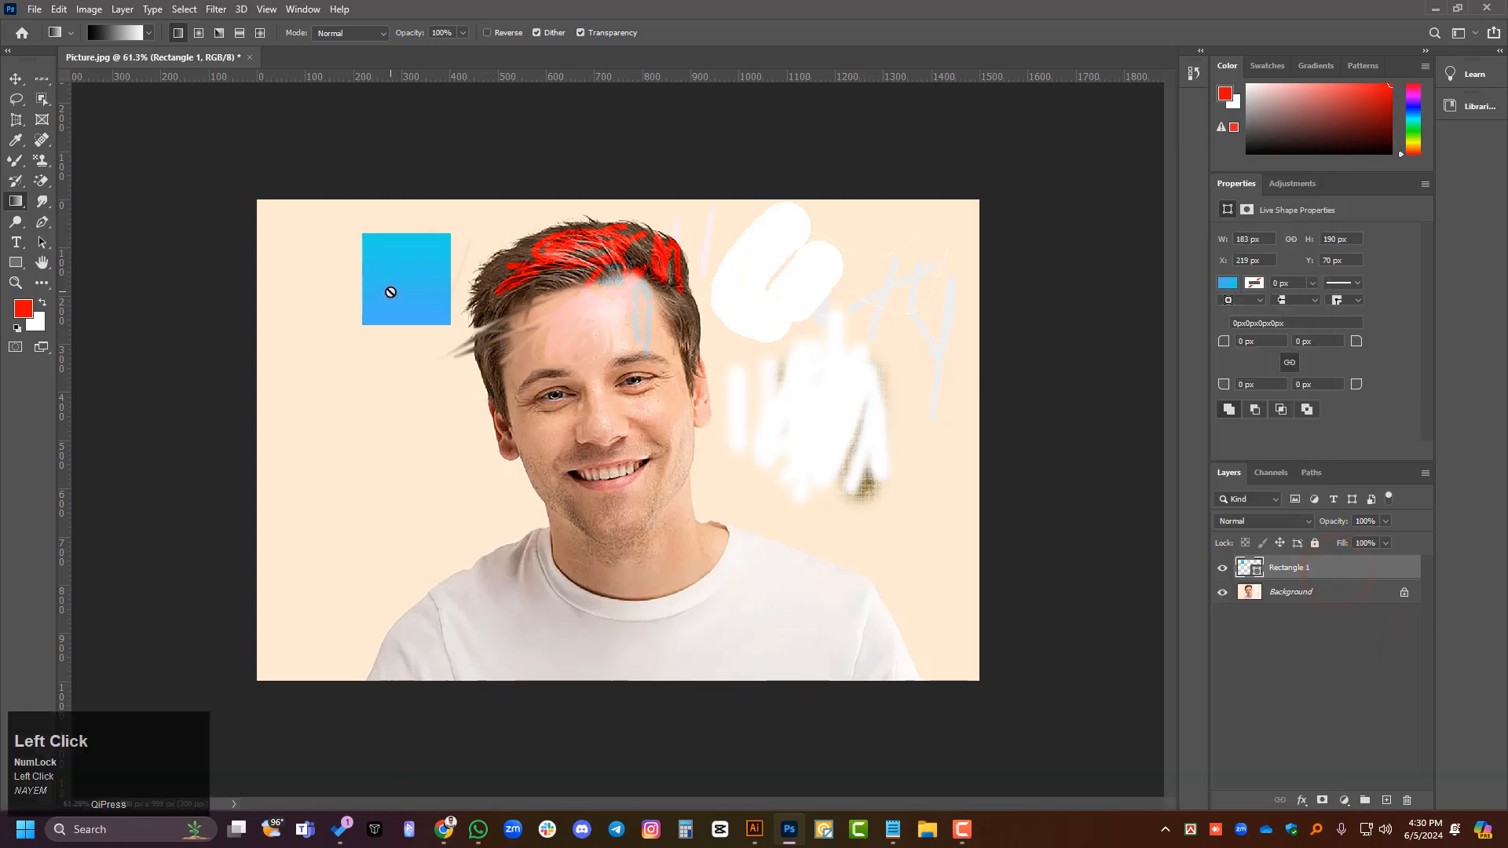
{"action": "scroll", "coordinate": [617, 439], "scroll_direction": "up", "scroll_amount": 2}
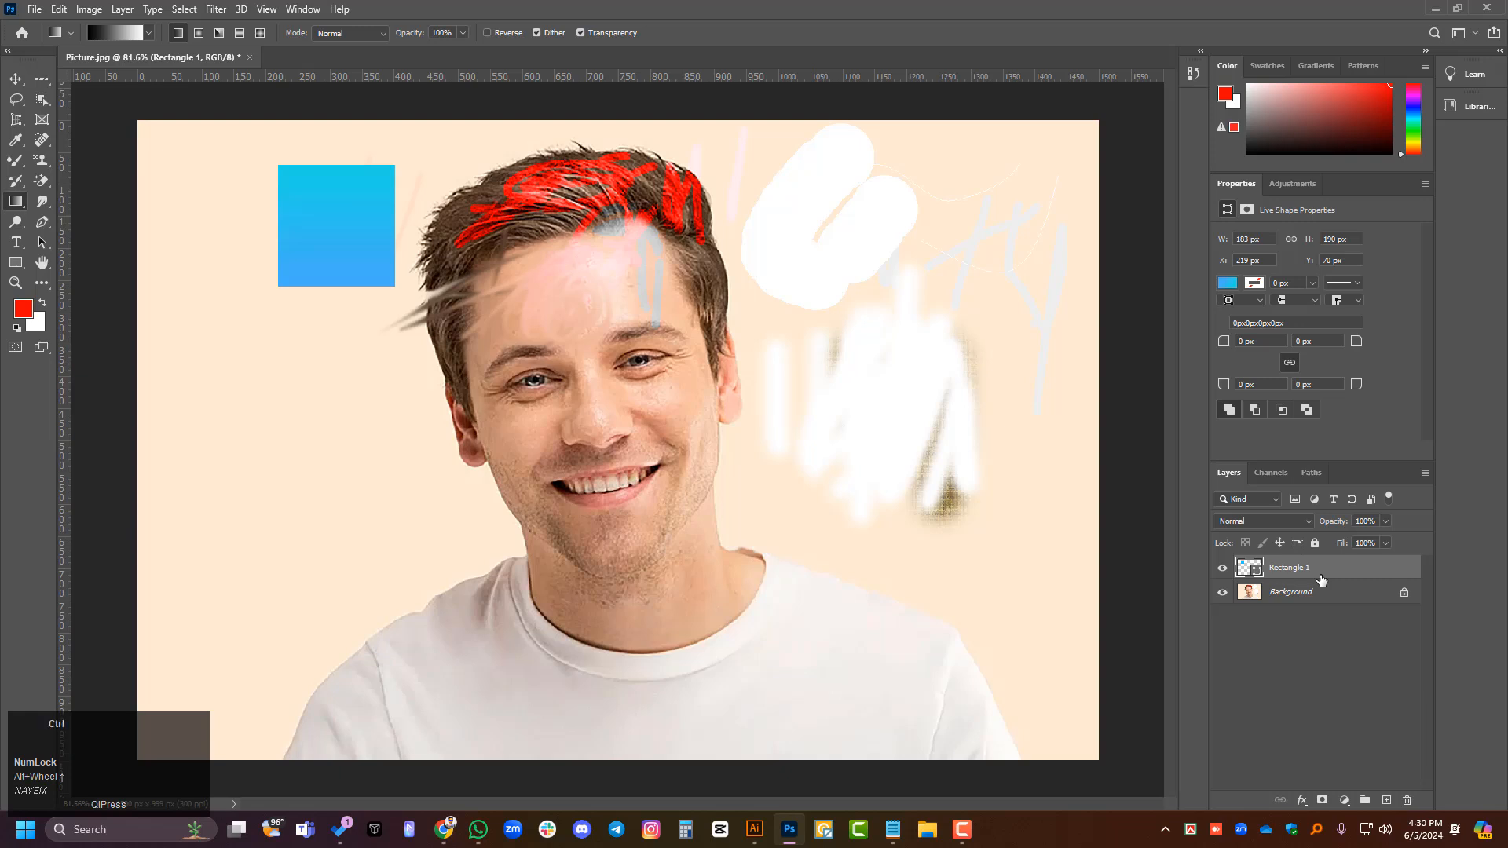
{"action": "key", "text": "ctrl+t"}
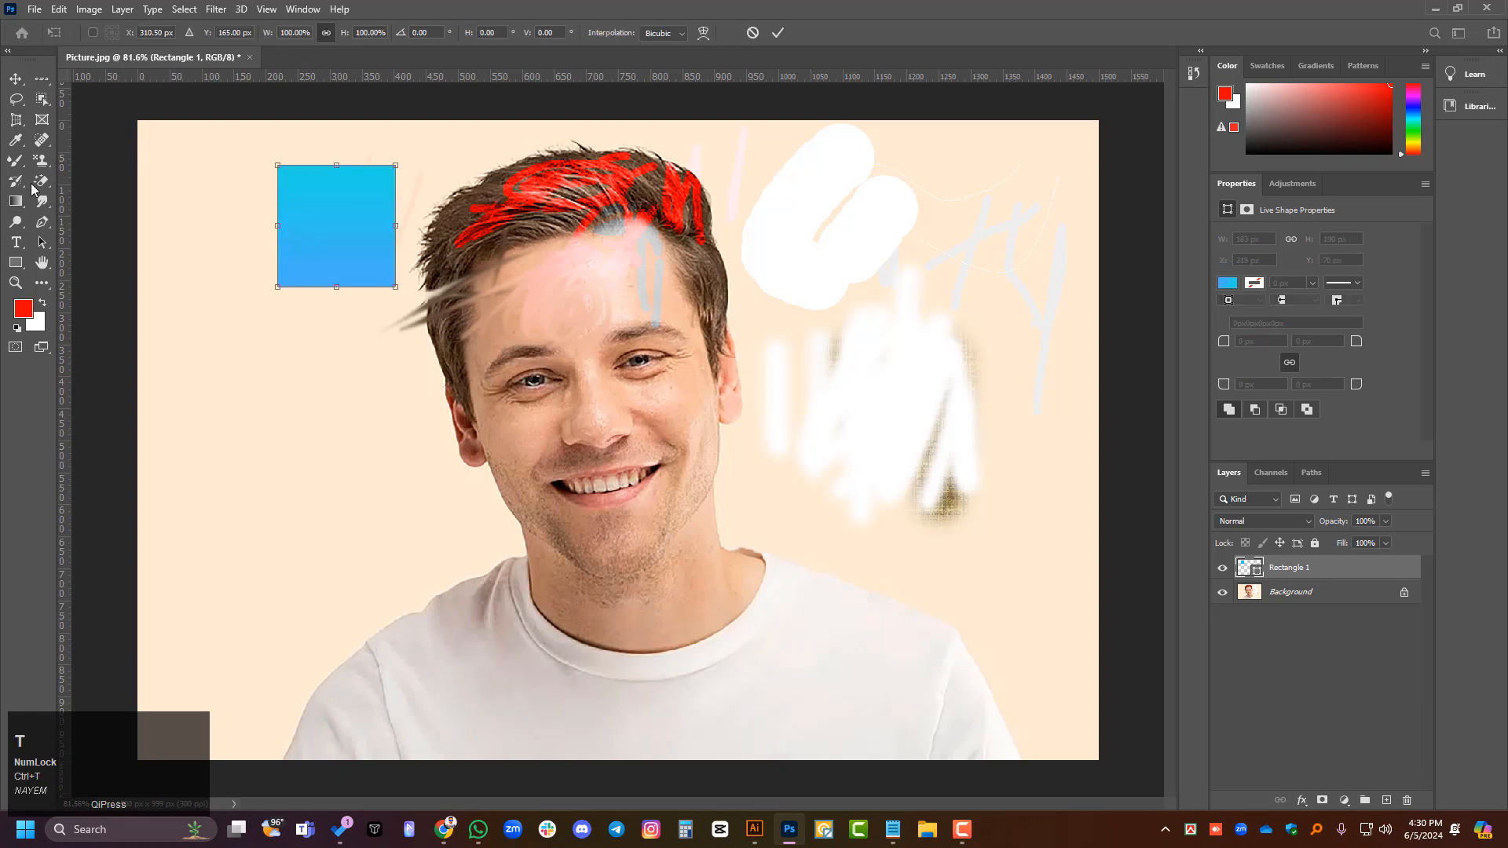
{"action": "left_click", "coordinate": [16, 202]}
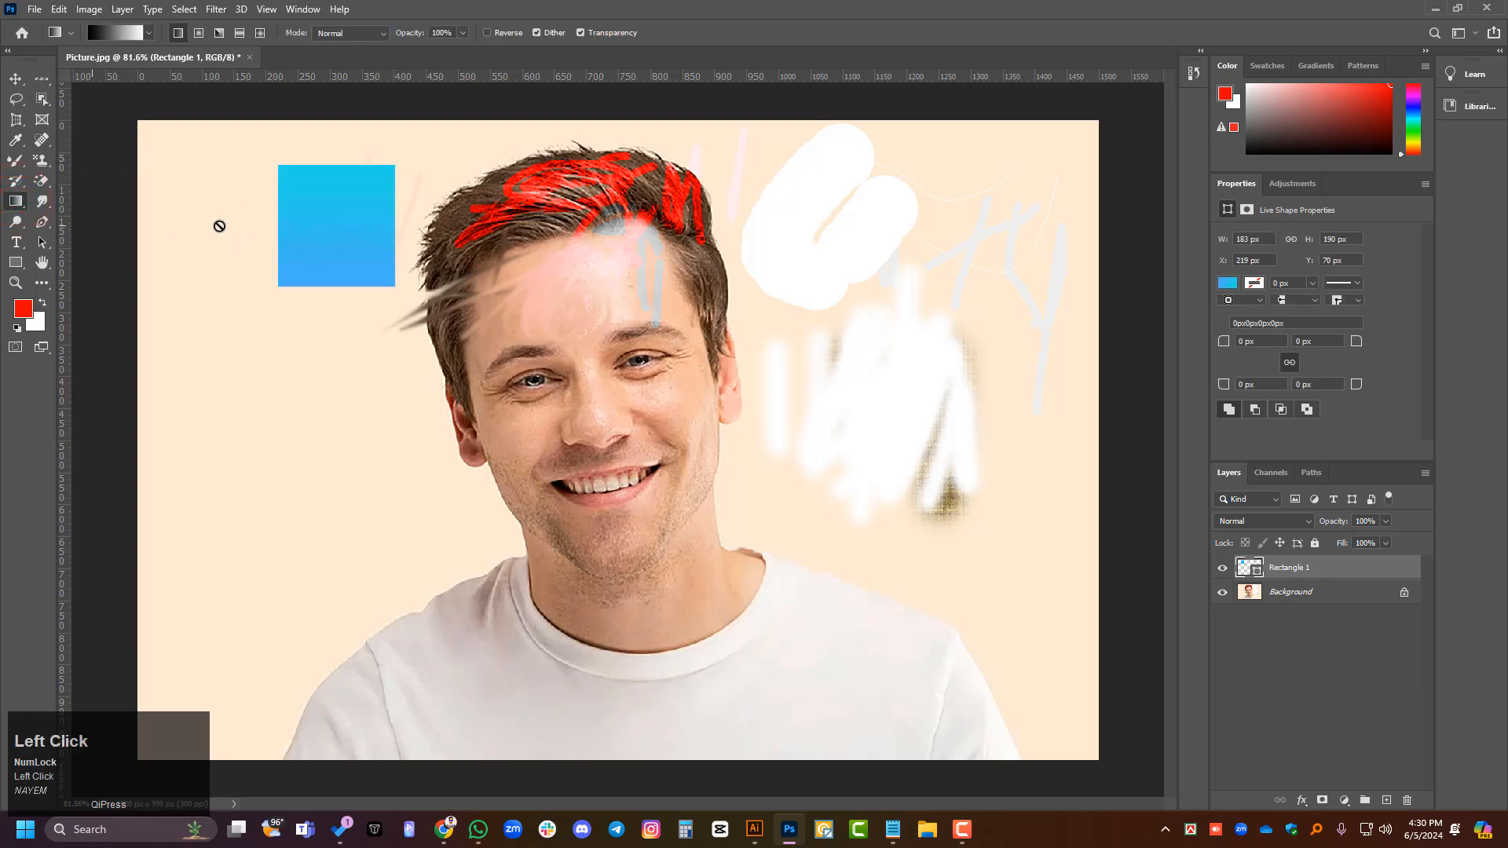
{"action": "right_click", "coordinate": [1305, 567]}
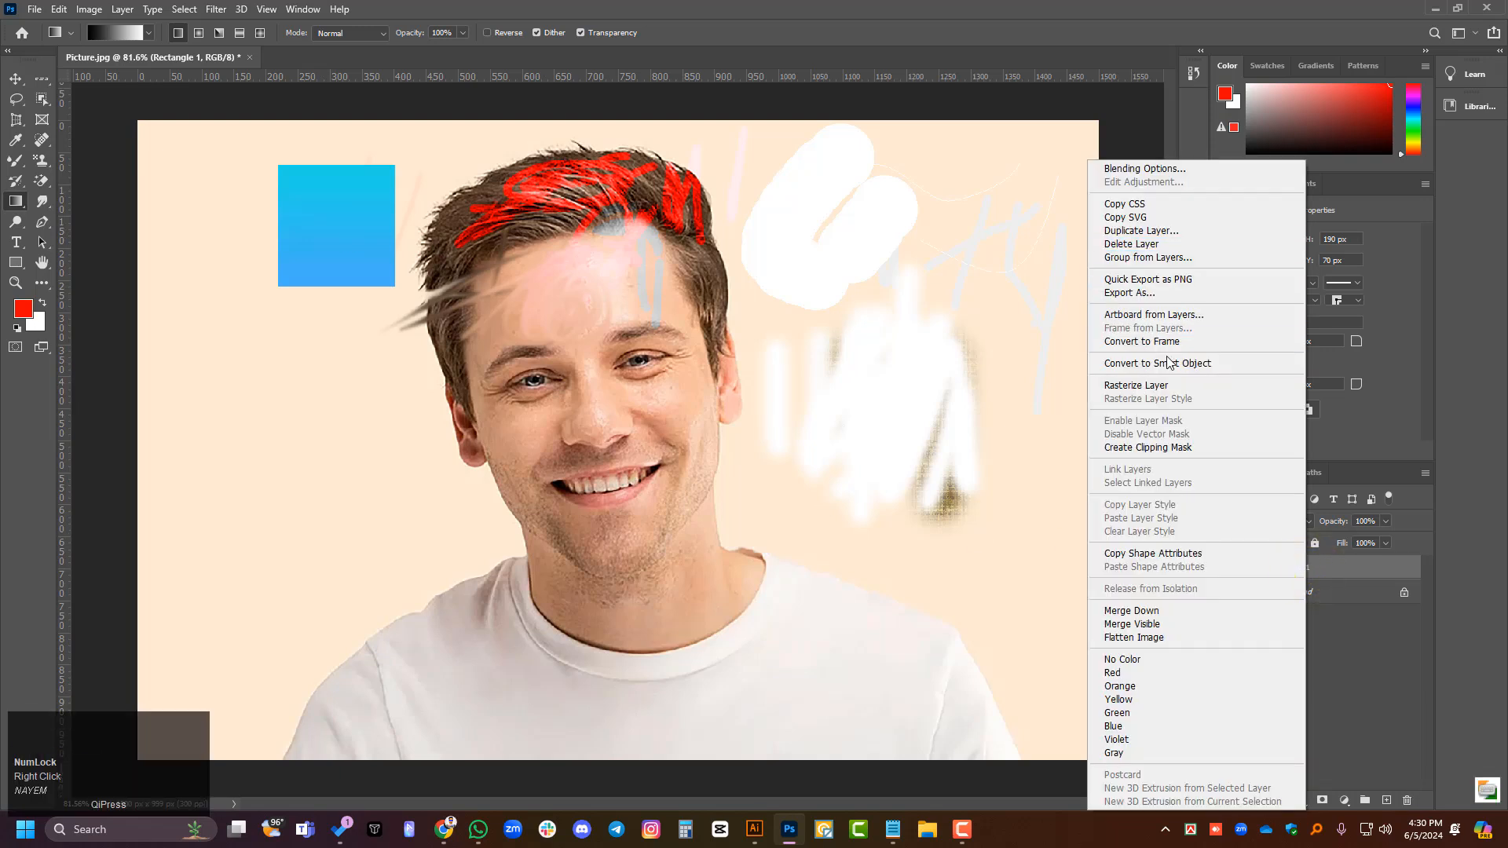
{"action": "left_click", "coordinate": [1144, 385]}
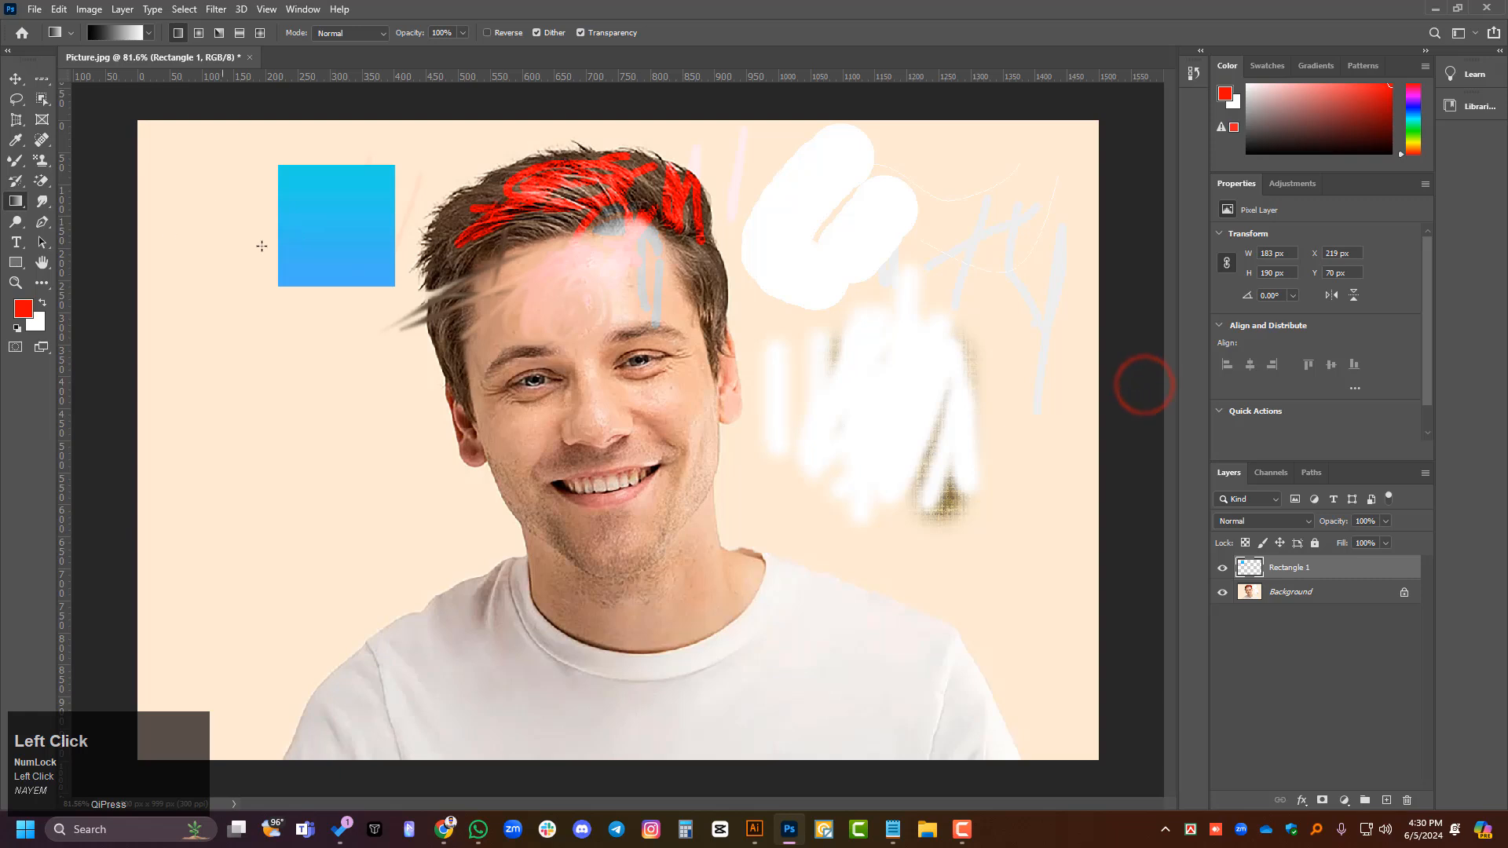
- Try the black-to-white gradient twice diagonally across the rasterized Rectangle 1 layer, undoing each attempt
{"action": "left_click_drag", "start_coordinate": [307, 257], "coordinate": [461, 148]}
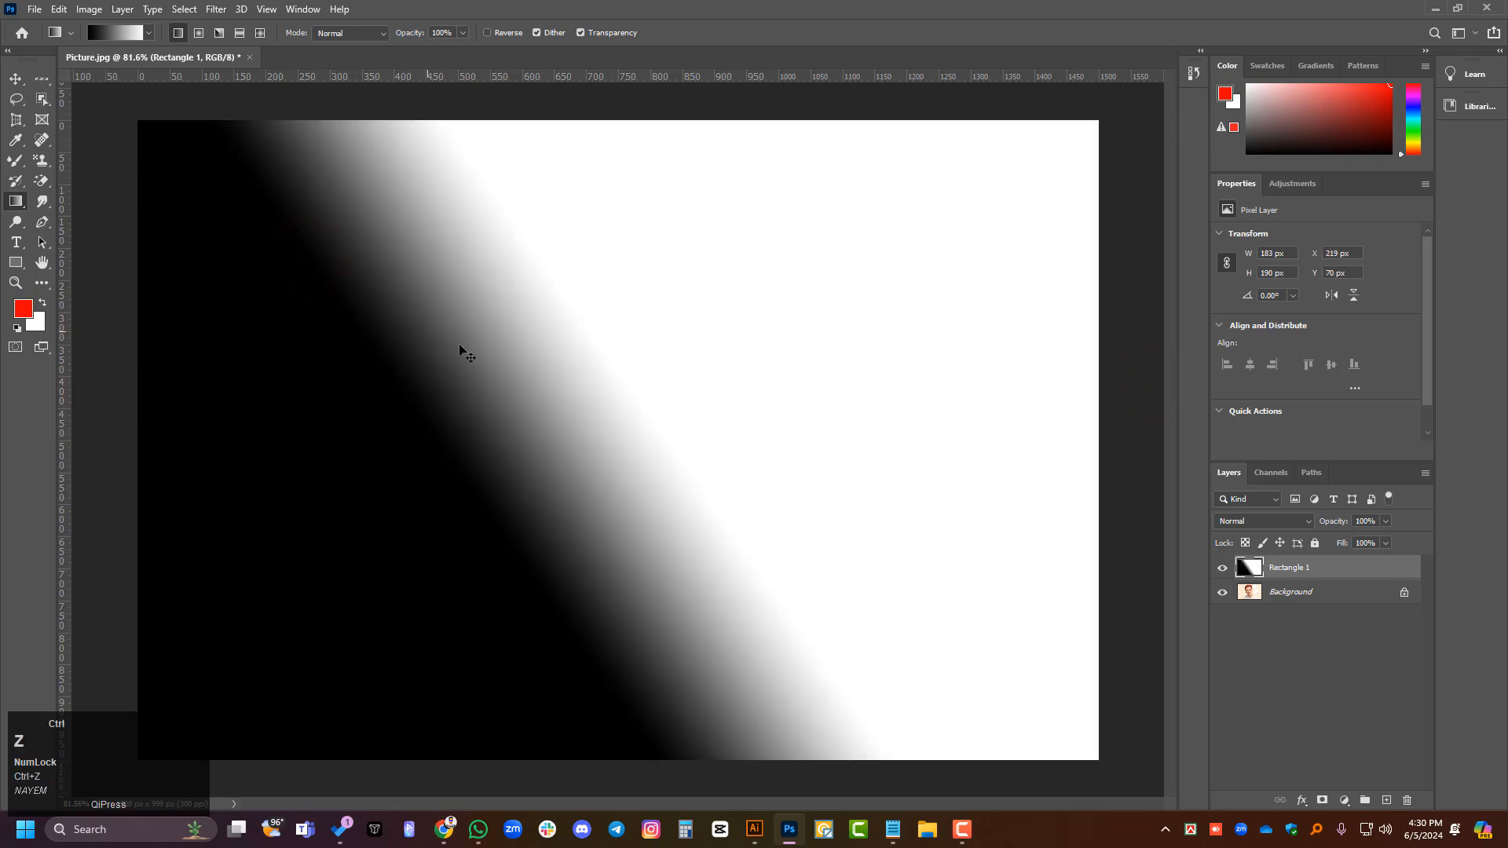
{"action": "key", "text": "ctrl+z"}
{"action": "left_click", "coordinate": [1316, 578]}
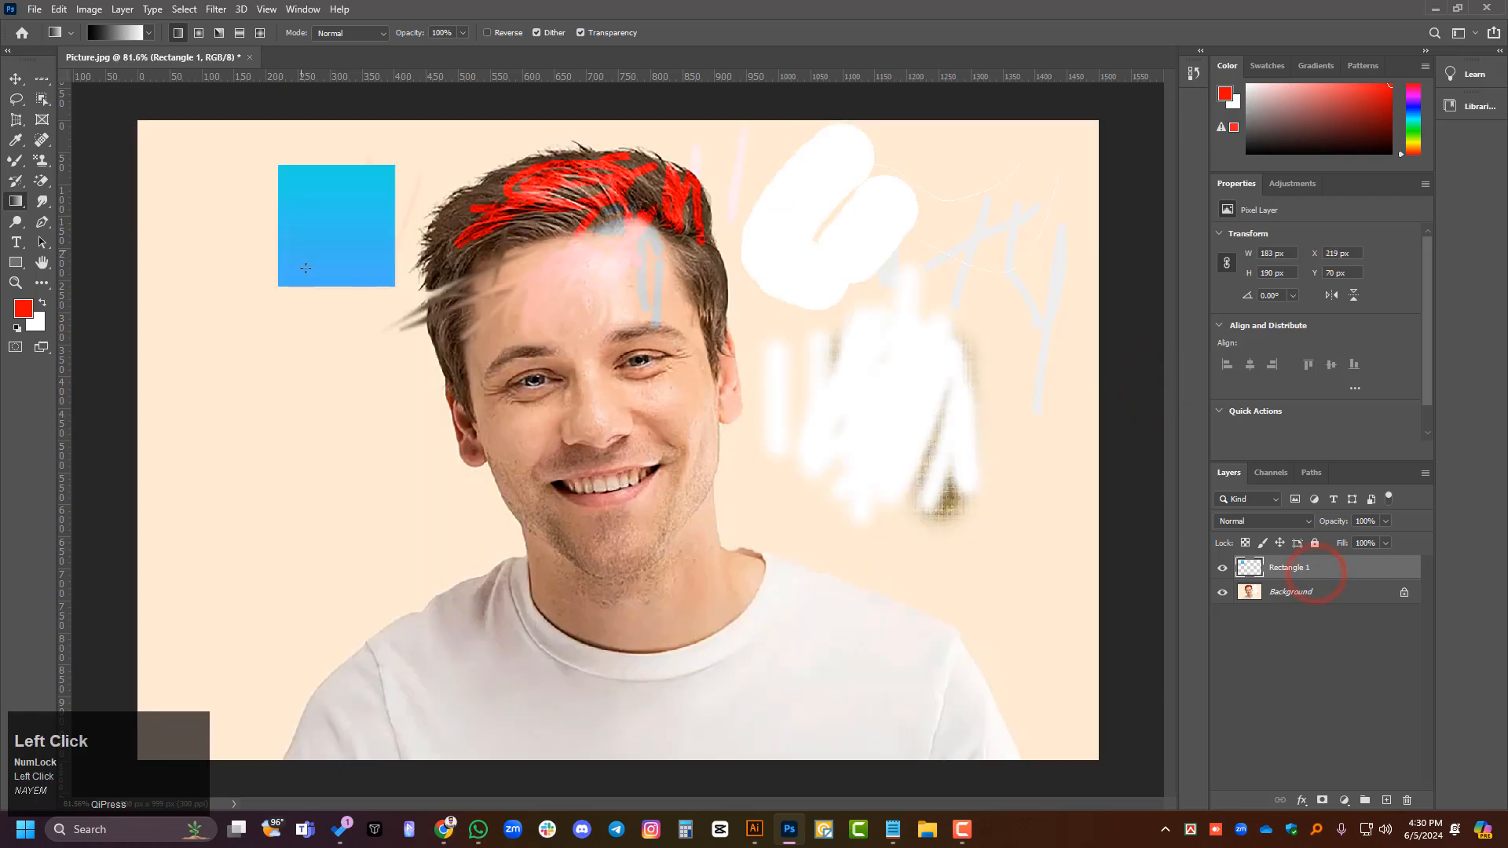
{"action": "key", "text": "ctrl+t"}
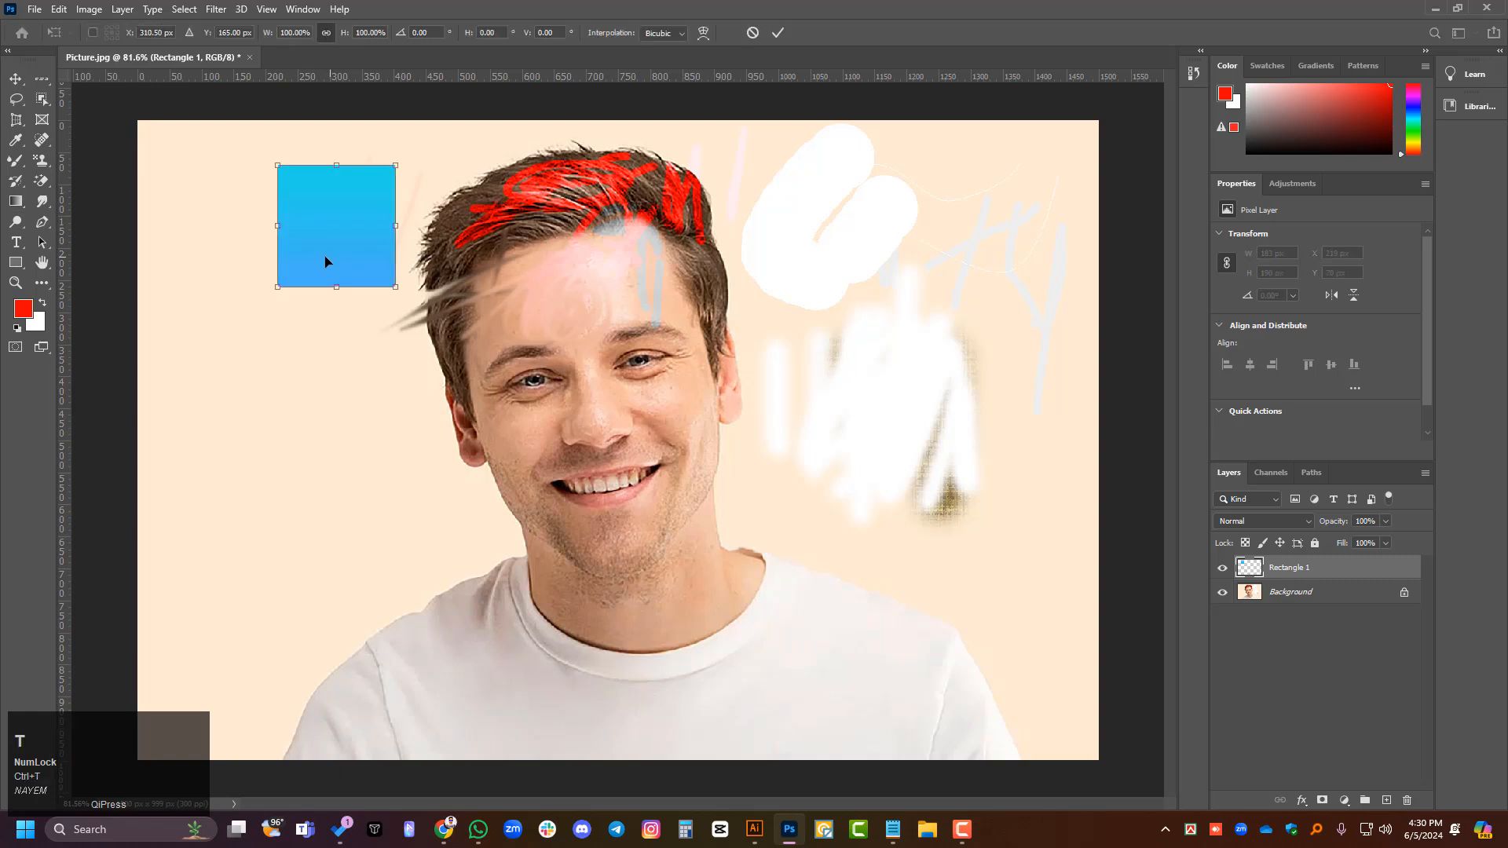
{"action": "left_click", "coordinate": [17, 203]}
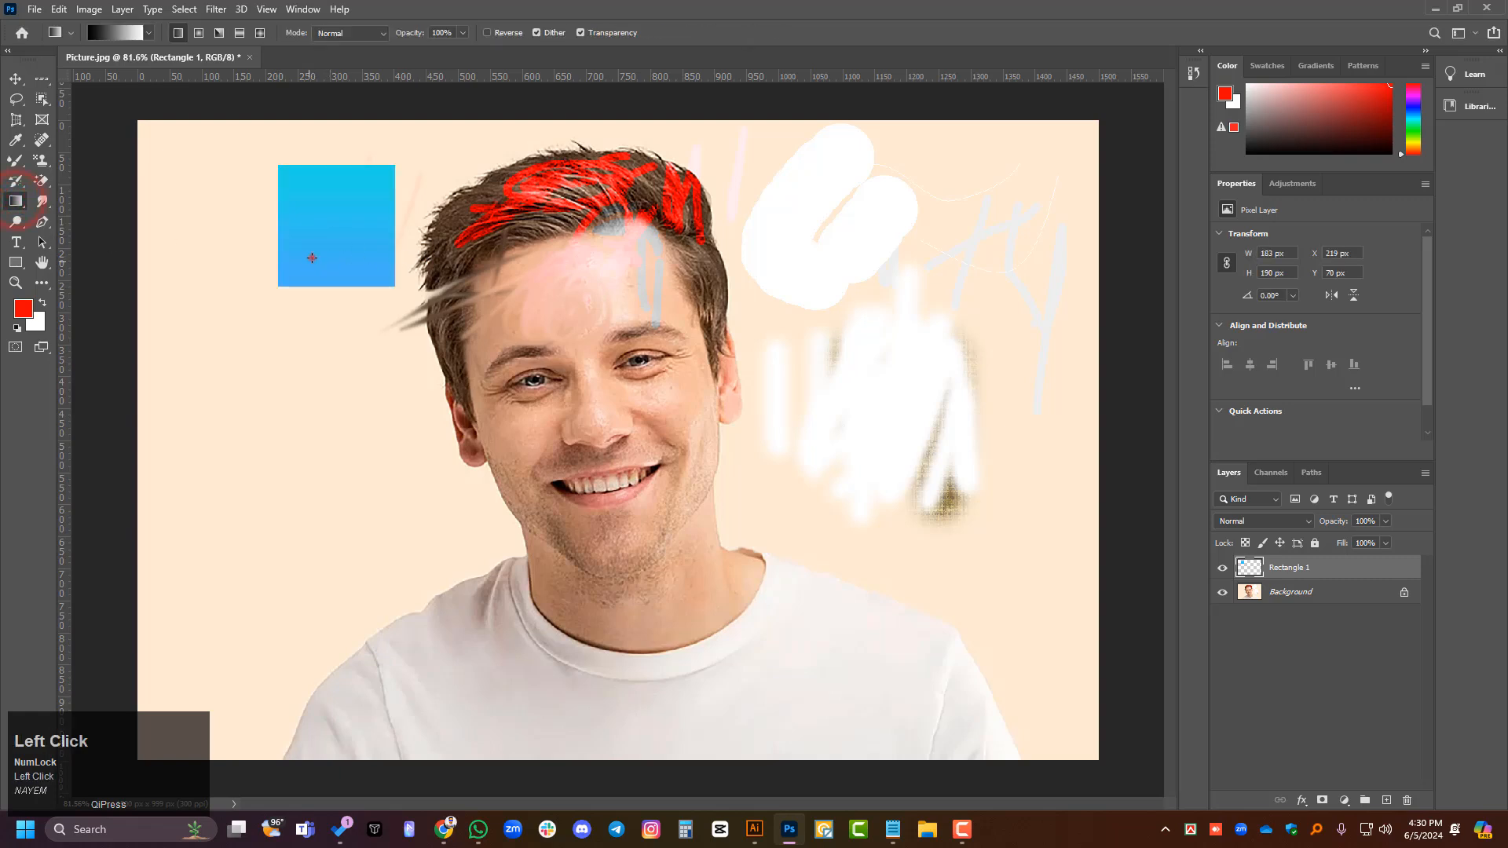
{"action": "left_click_drag", "start_coordinate": [312, 258], "coordinate": [359, 202]}
{"action": "key", "text": "ctrl+z"}
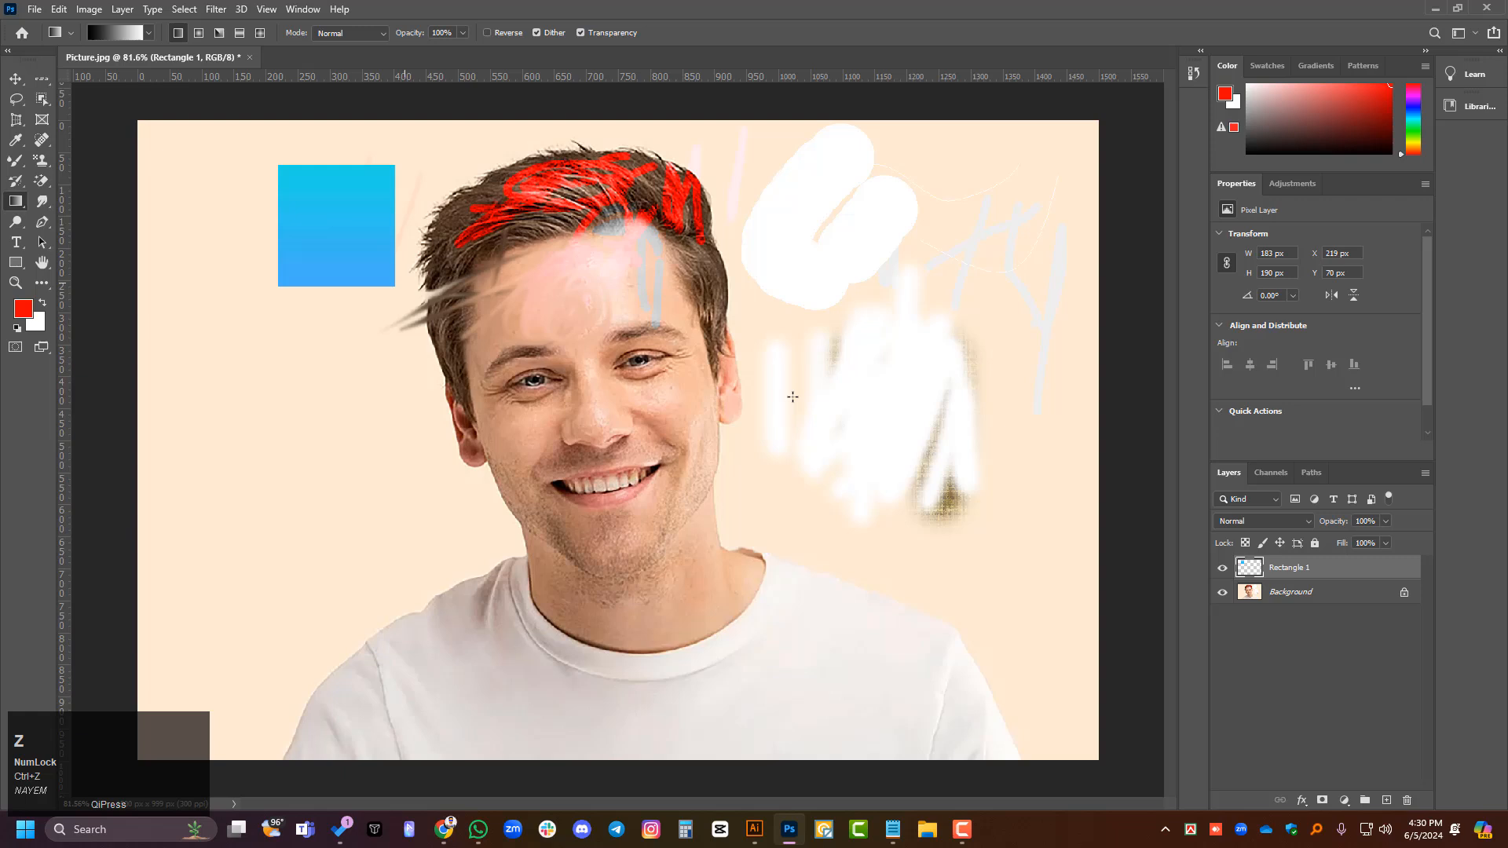
- Convert the Rectangle 1 layer to a smart object, reselect the Gradient Tool, and undo back to the live shape
{"action": "right_click", "coordinate": [1333, 574]}
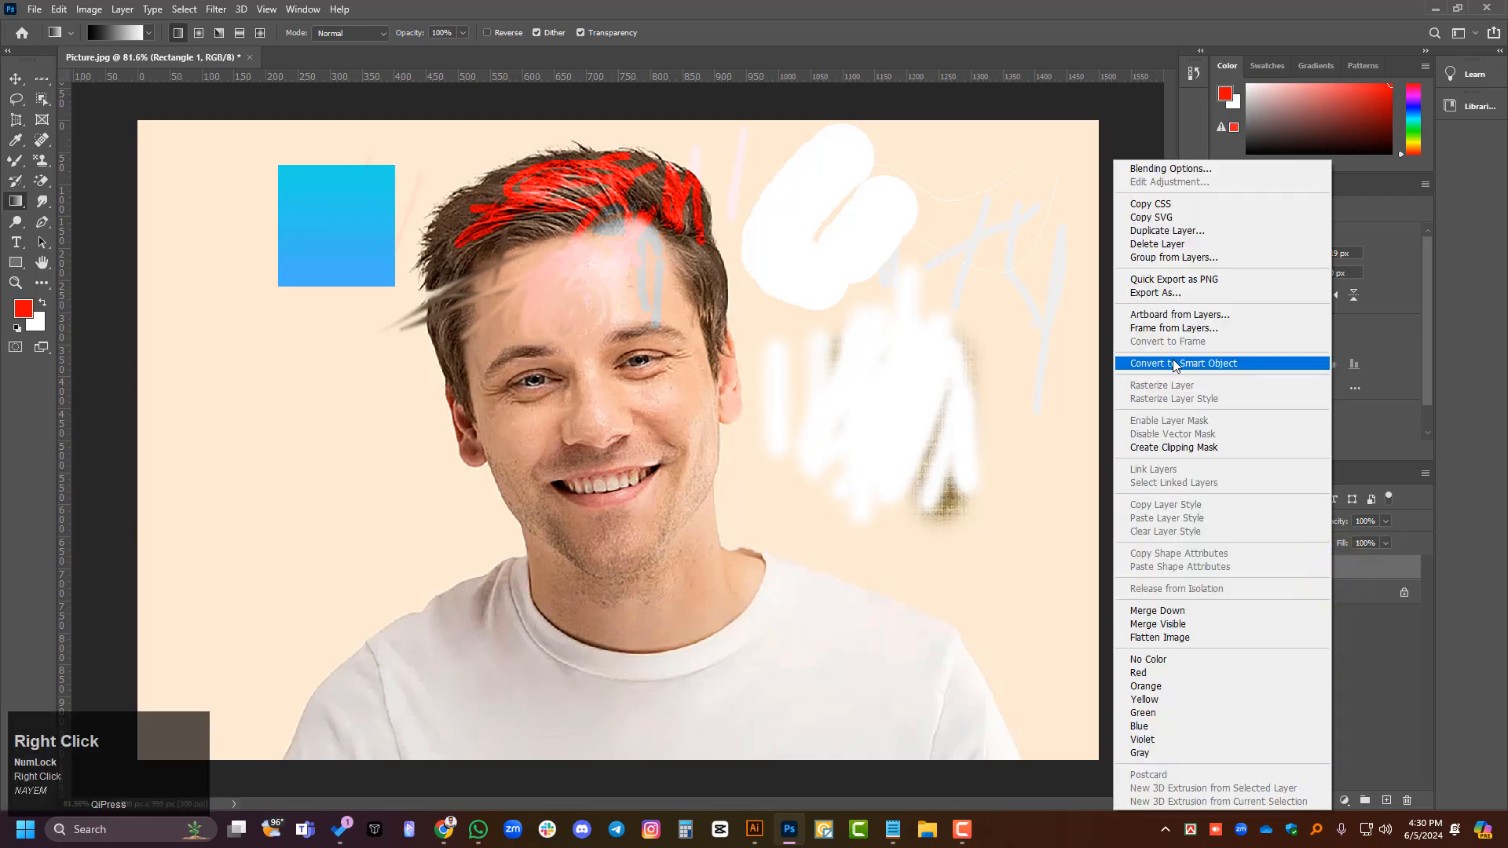
{"action": "left_click", "coordinate": [1176, 365]}
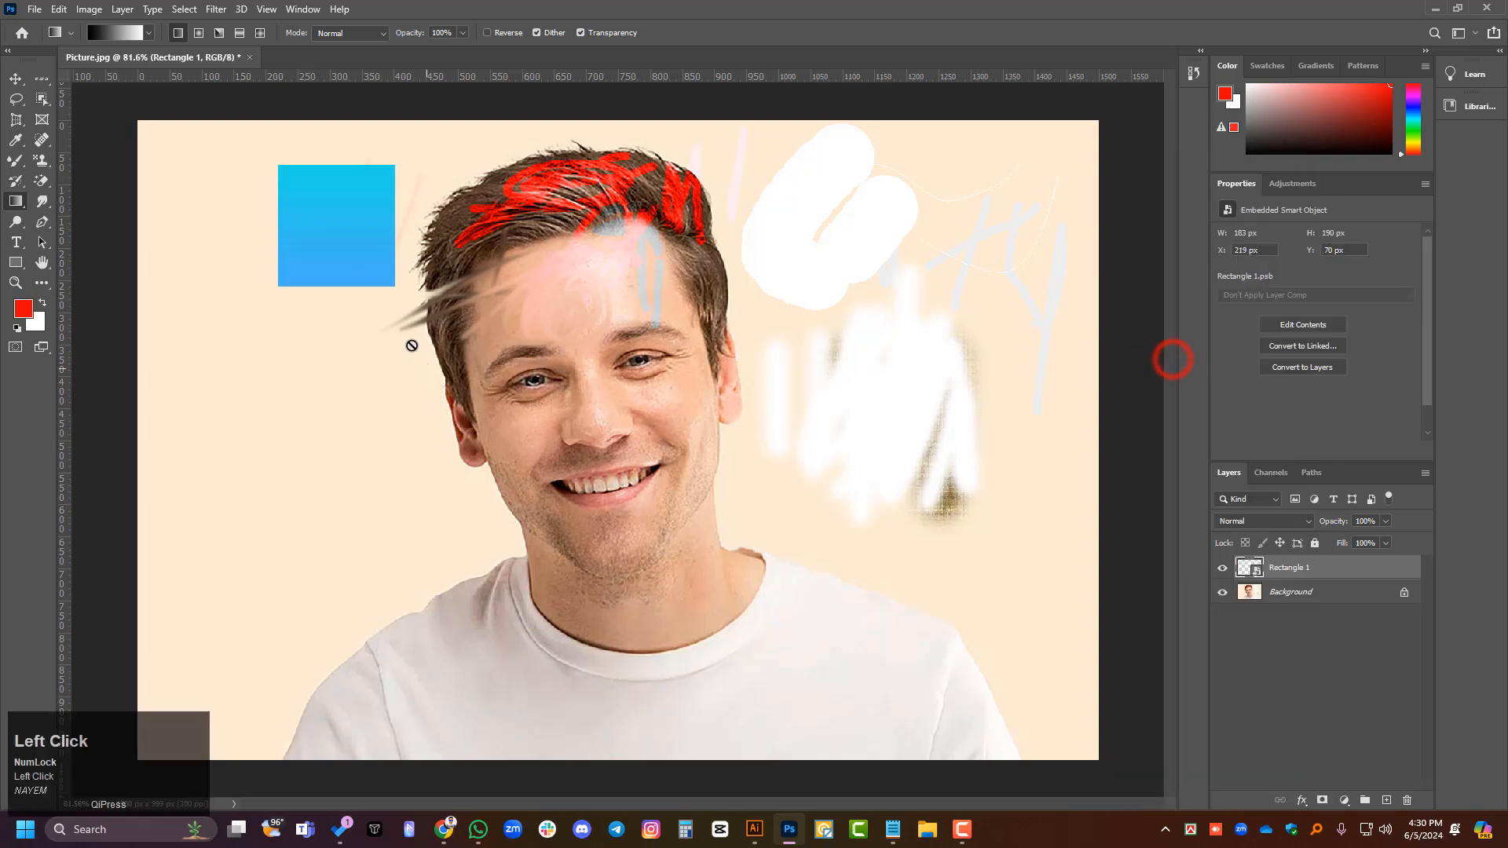
{"action": "right_click", "coordinate": [23, 205]}
{"action": "left_click", "coordinate": [75, 202]}
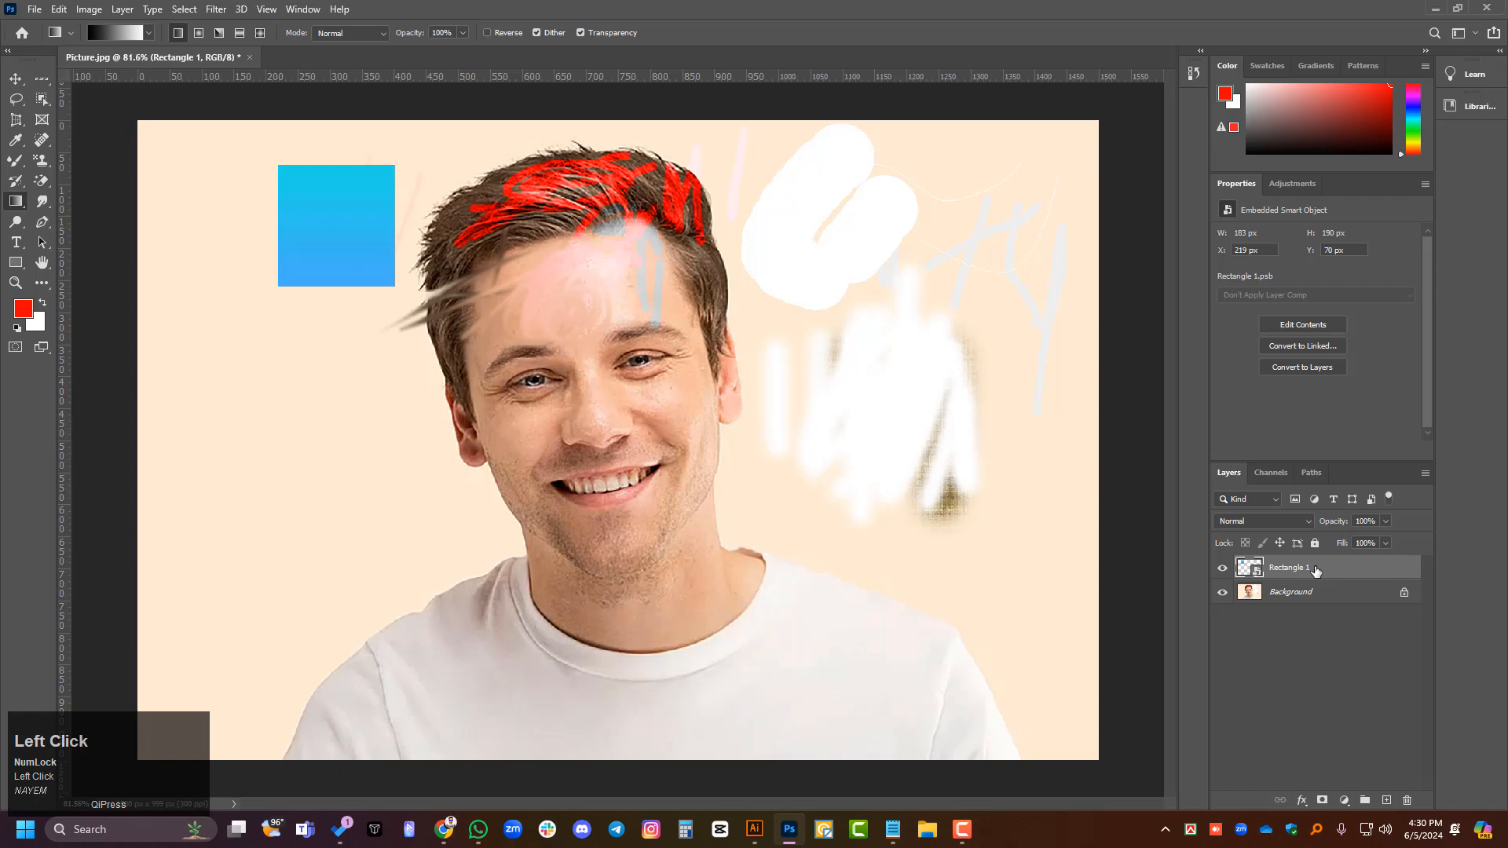
{"action": "key", "text": "ctrl+z"}
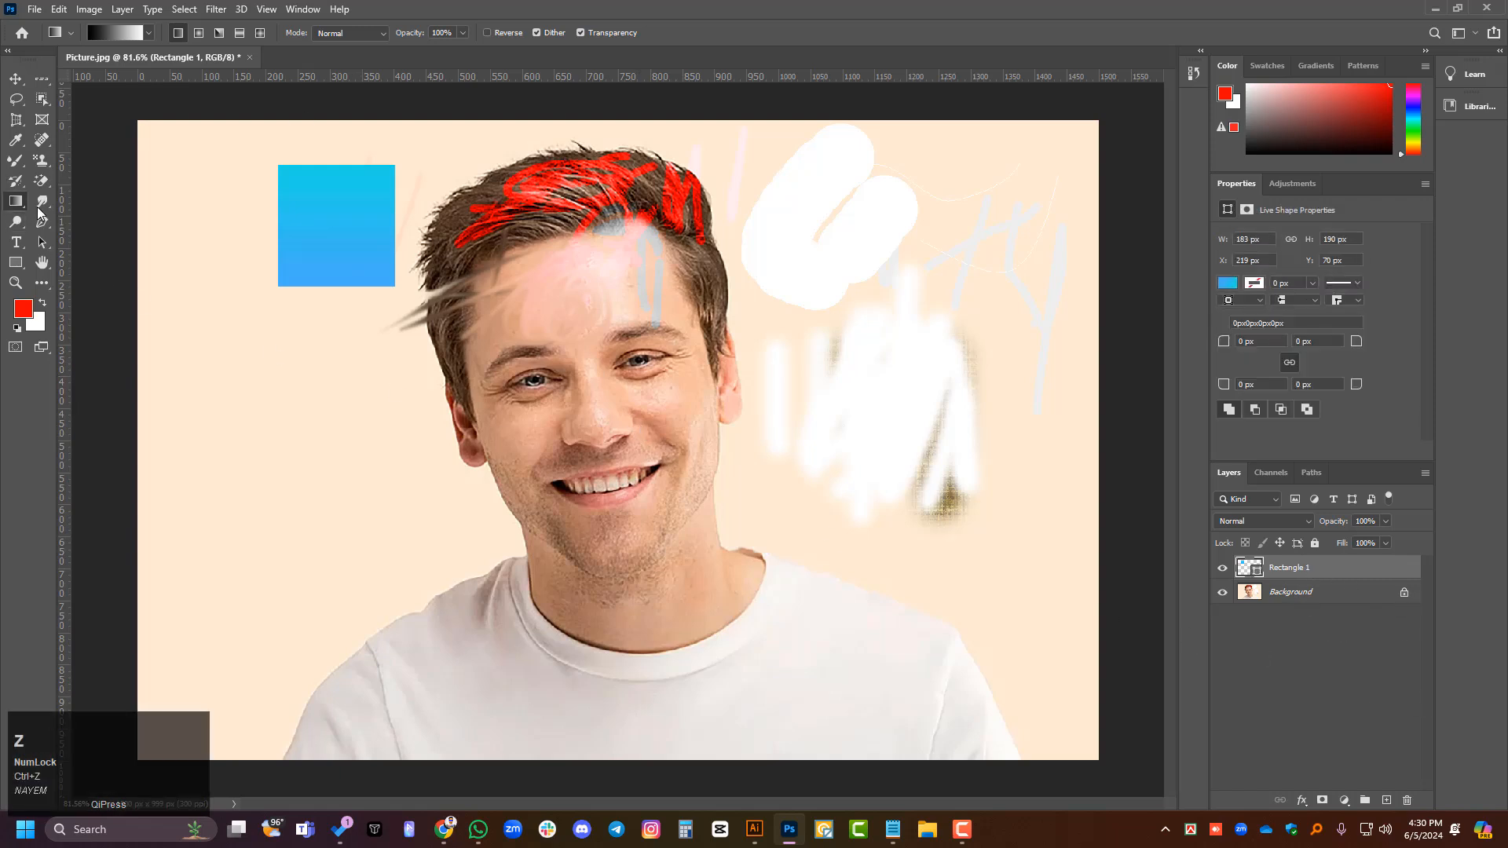
{"action": "right_click", "coordinate": [38, 208]}
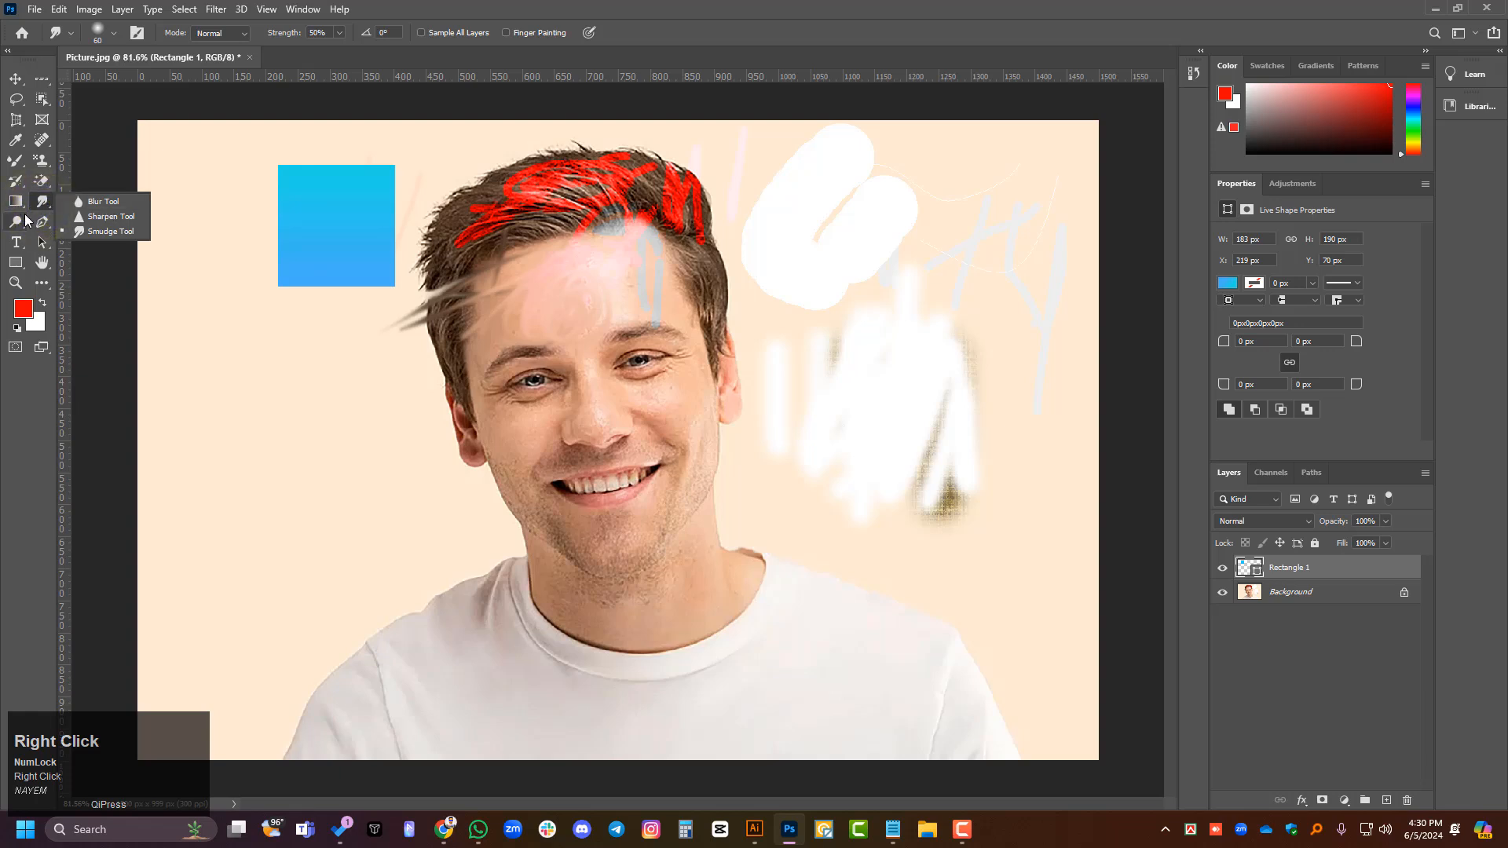
{"action": "left_click", "coordinate": [15, 201]}
{"action": "right_click", "coordinate": [15, 201]}
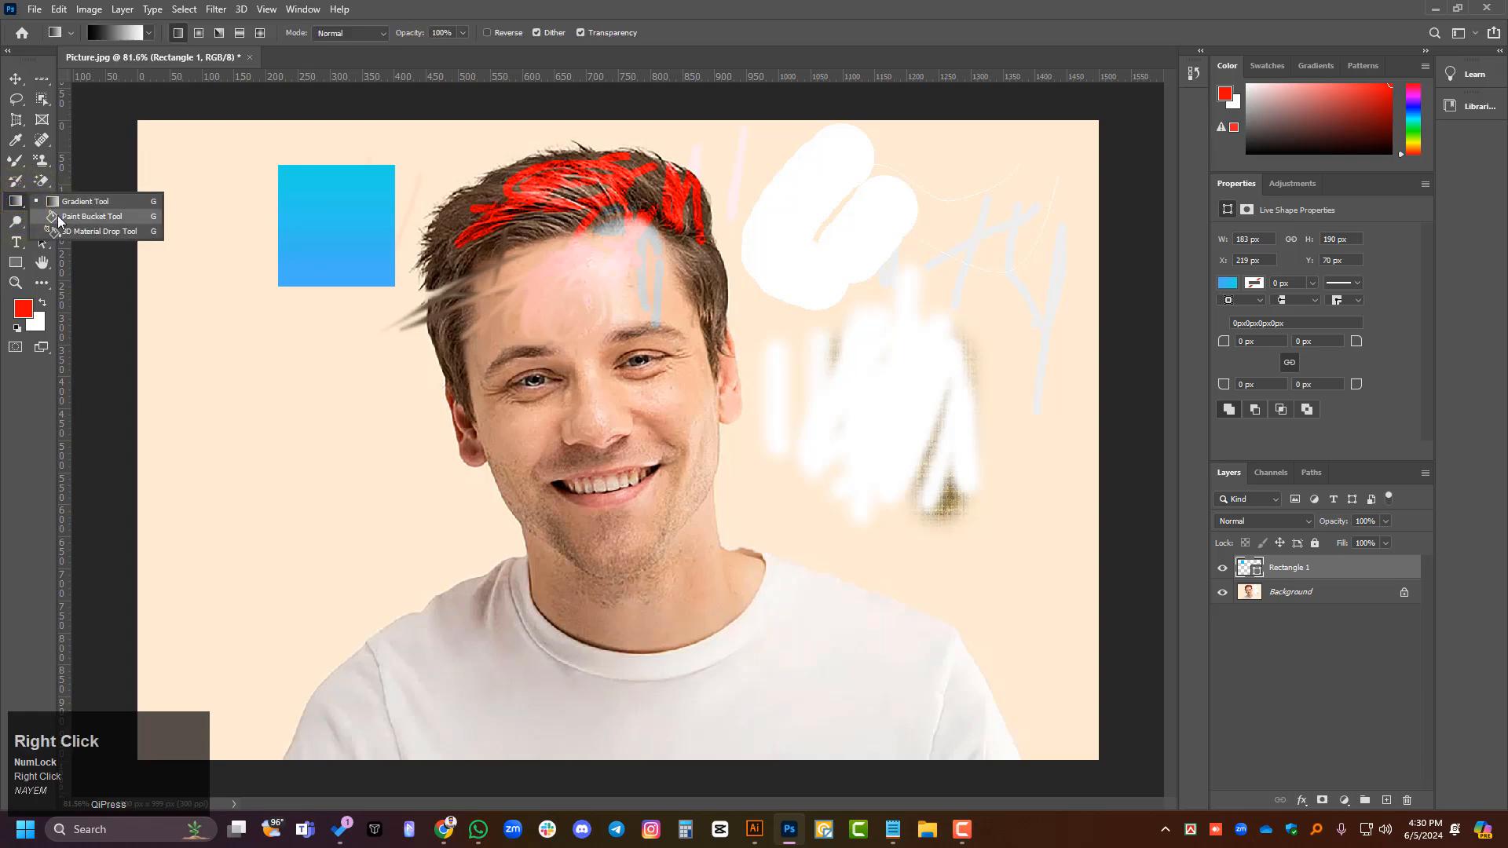
{"action": "left_click", "coordinate": [15, 199]}
- Blur the ear on the image's right side and its surroundings on the Background layer with the 175 px Blur Tool
{"action": "right_click", "coordinate": [36, 204]}
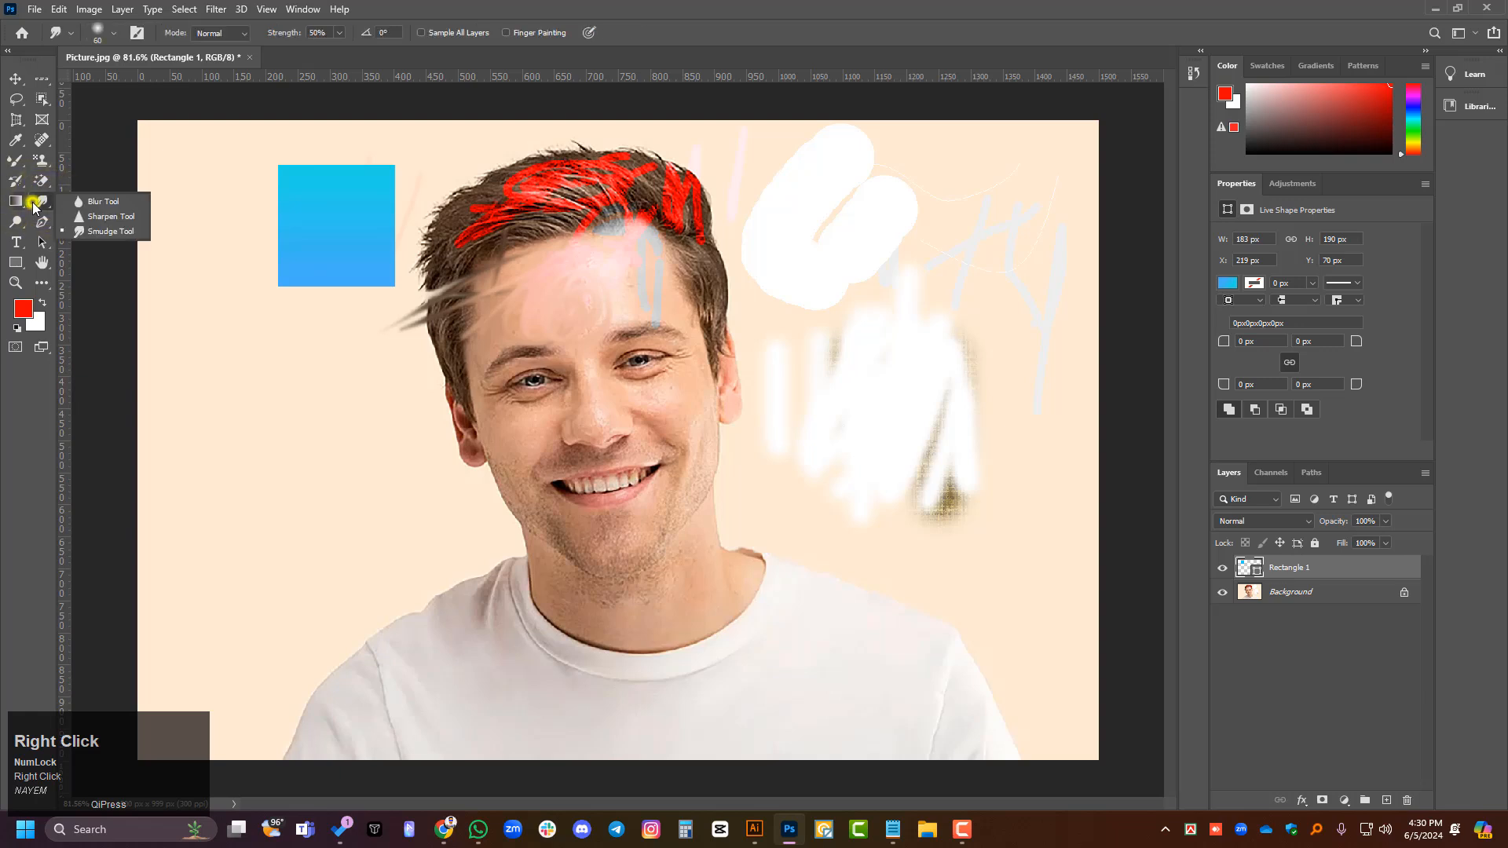
{"action": "left_click", "coordinate": [106, 201]}
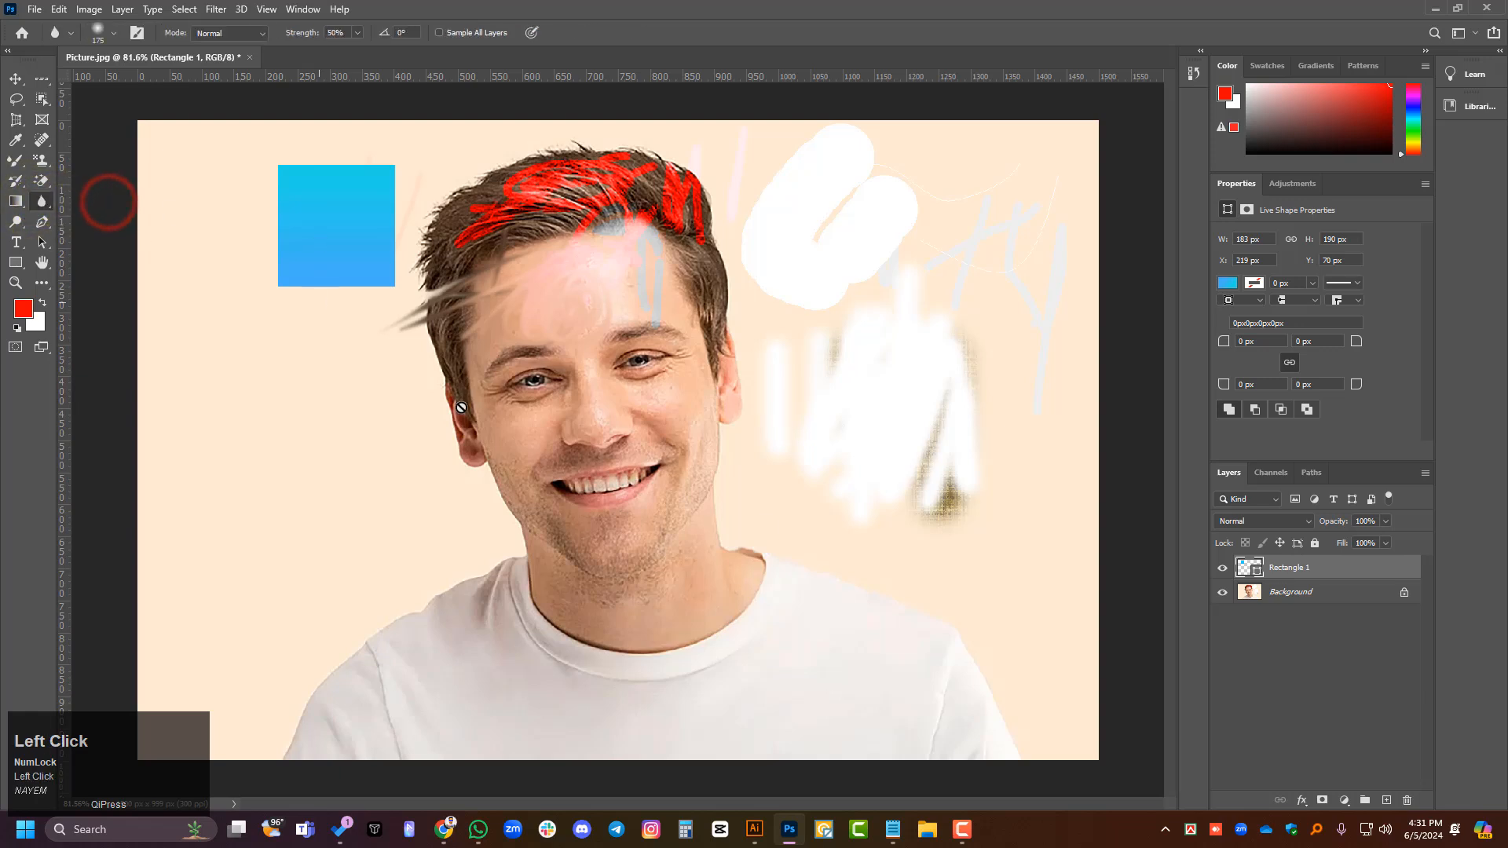
{"action": "left_click", "coordinate": [1321, 593]}
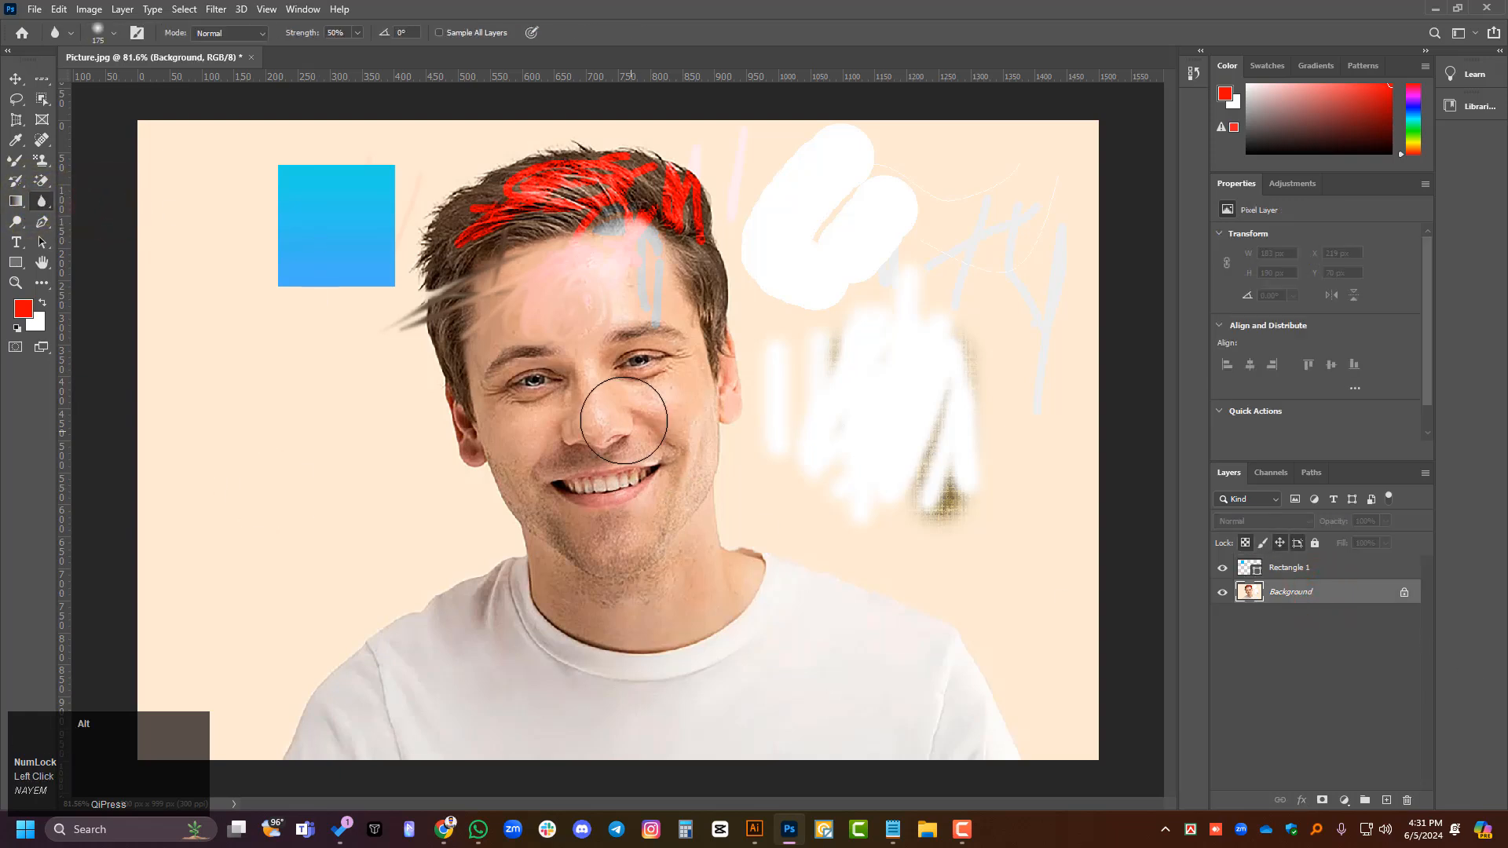
{"action": "scroll", "coordinate": [624, 420], "scroll_direction": "up", "scroll_amount": 5}
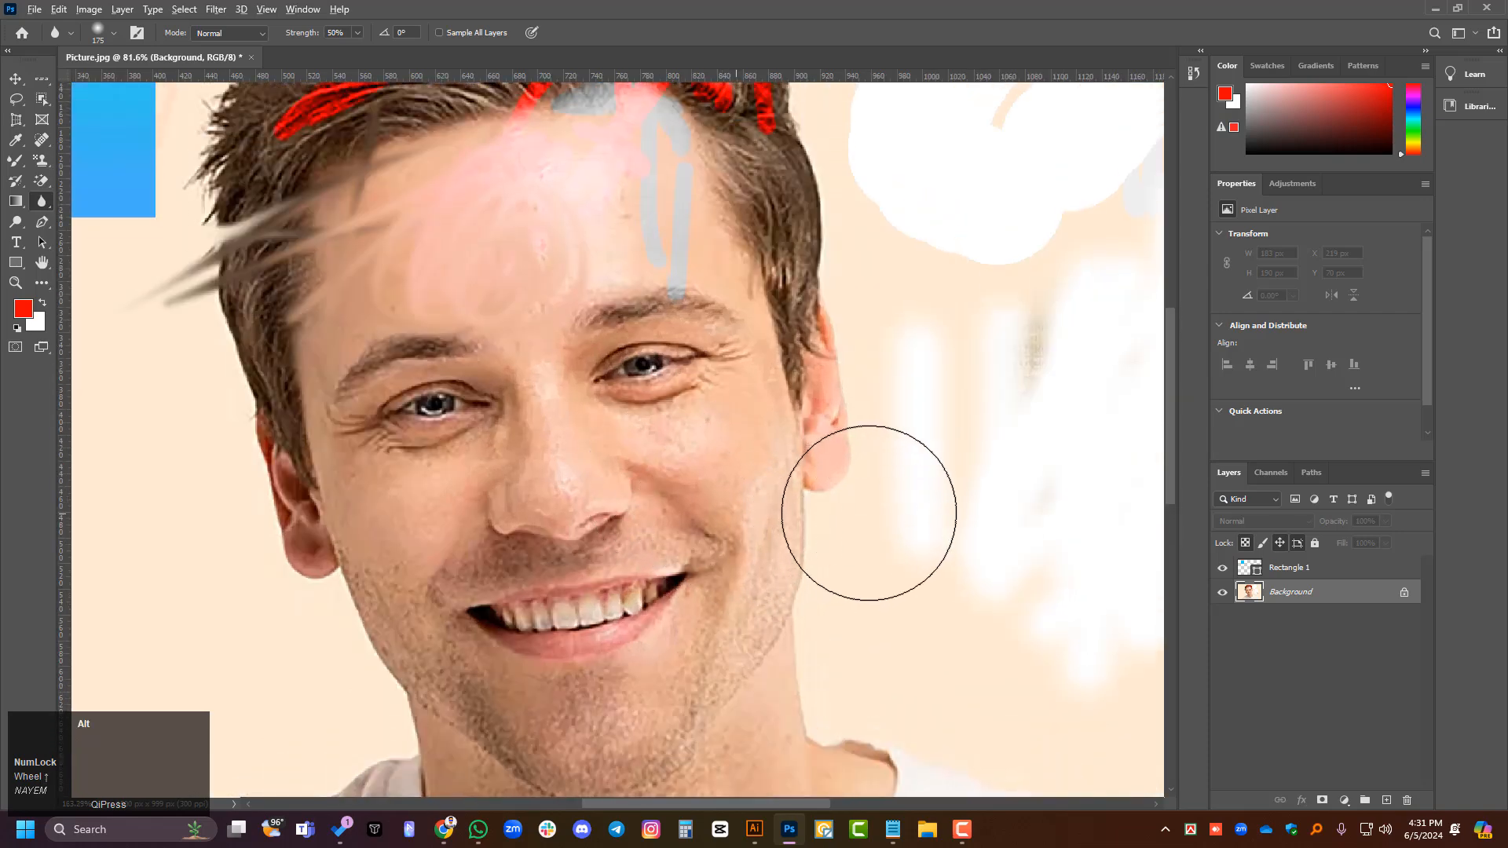
{"action": "scroll", "coordinate": [869, 513], "scroll_direction": "up", "scroll_amount": 2}
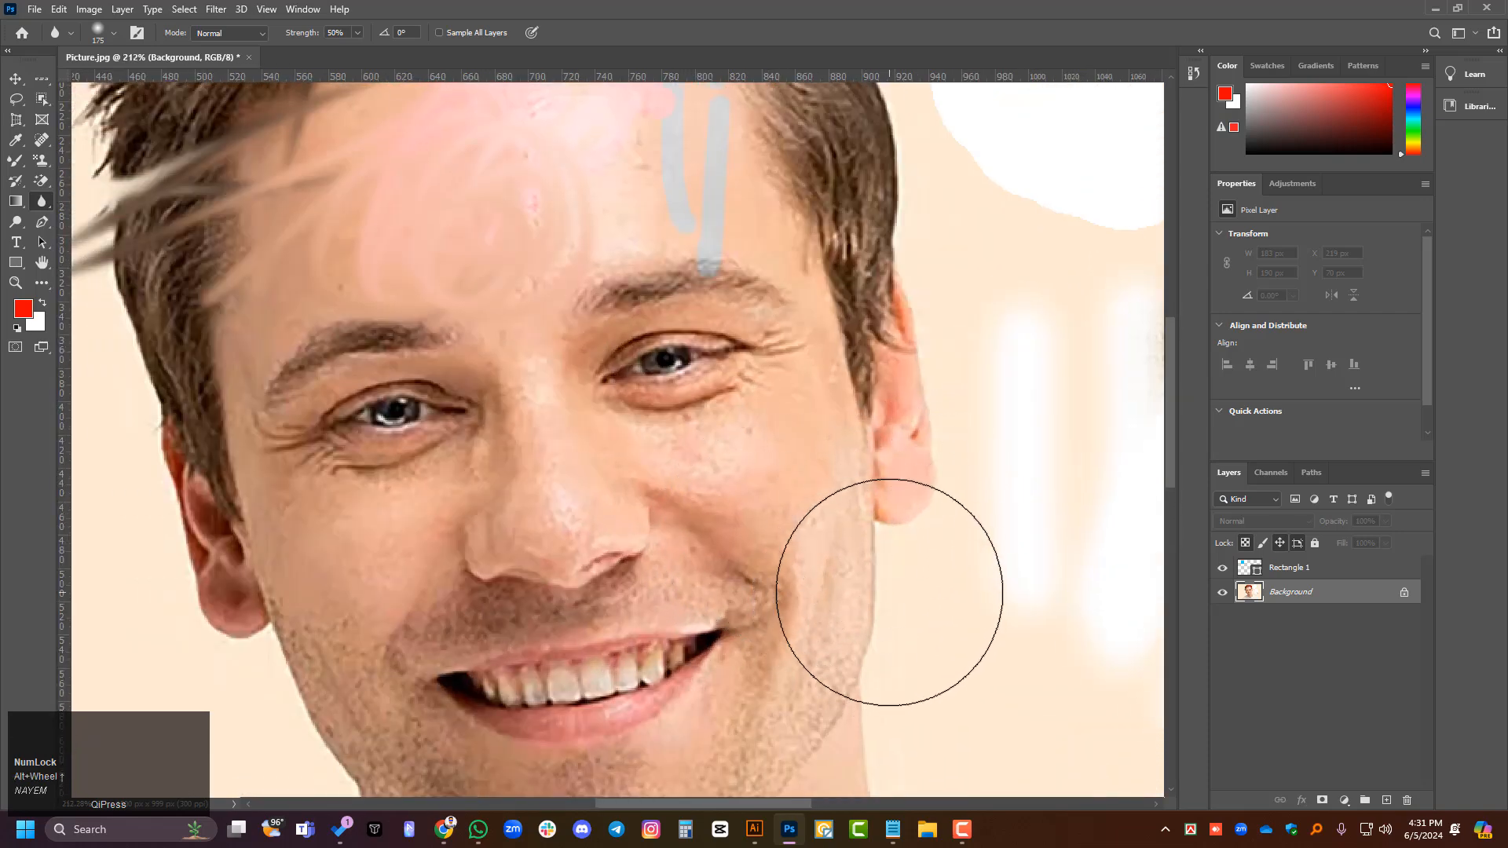
{"action": "scroll", "coordinate": [959, 481], "scroll_direction": "up", "scroll_amount": 2}
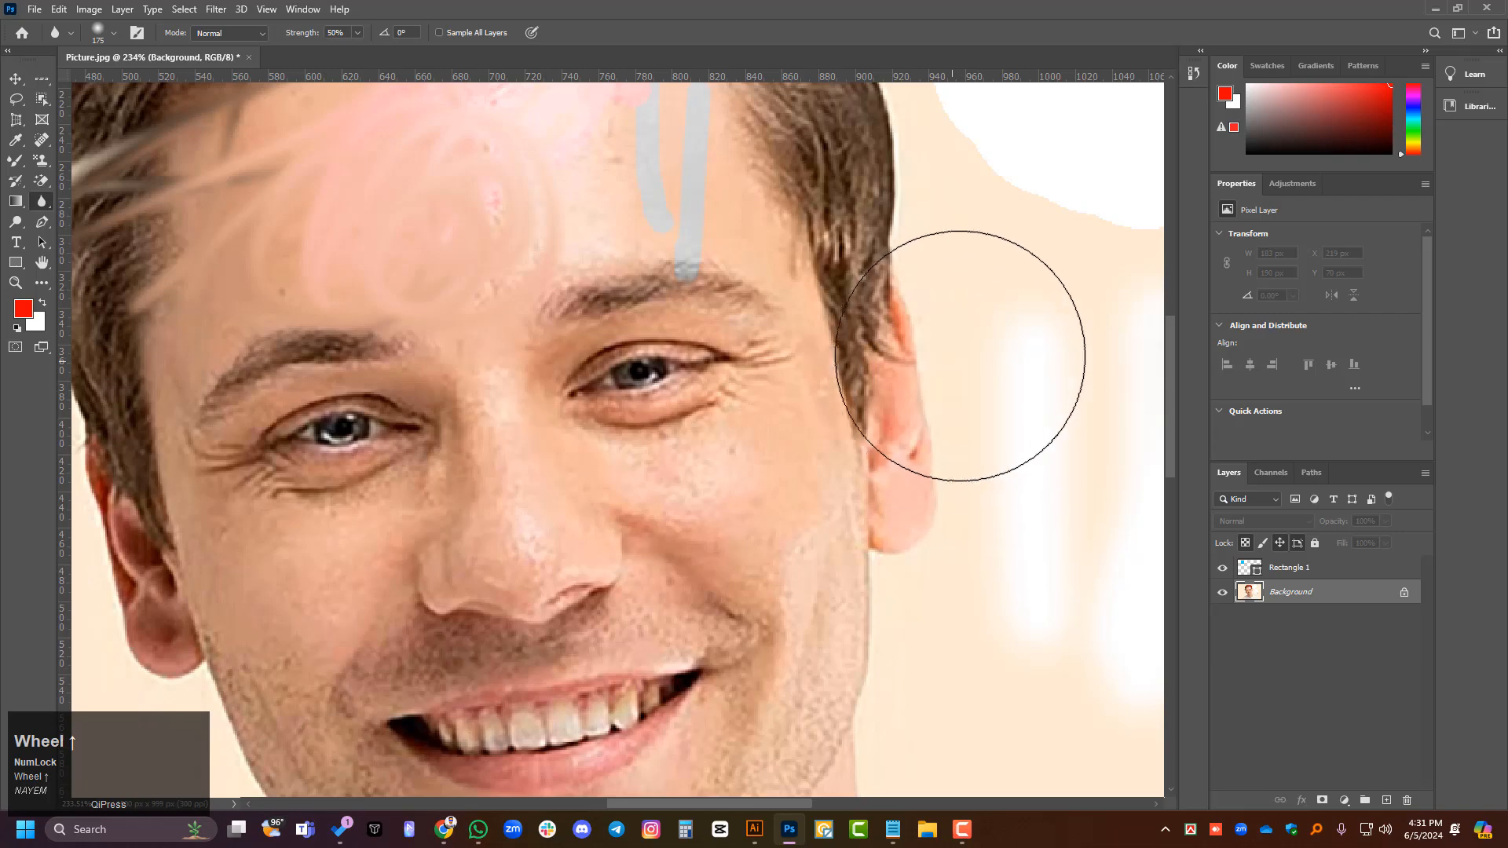
{"action": "left_click_drag", "start_coordinate": [977, 417], "coordinate": [988, 579]}
{"action": "mouse_move", "coordinate": [919, 344]}
{"action": "left_mouse_down"}
{"action": "mouse_move", "coordinate": [921, 289]}
{"action": "mouse_move", "coordinate": [922, 523]}
{"action": "left_mouse_up"}
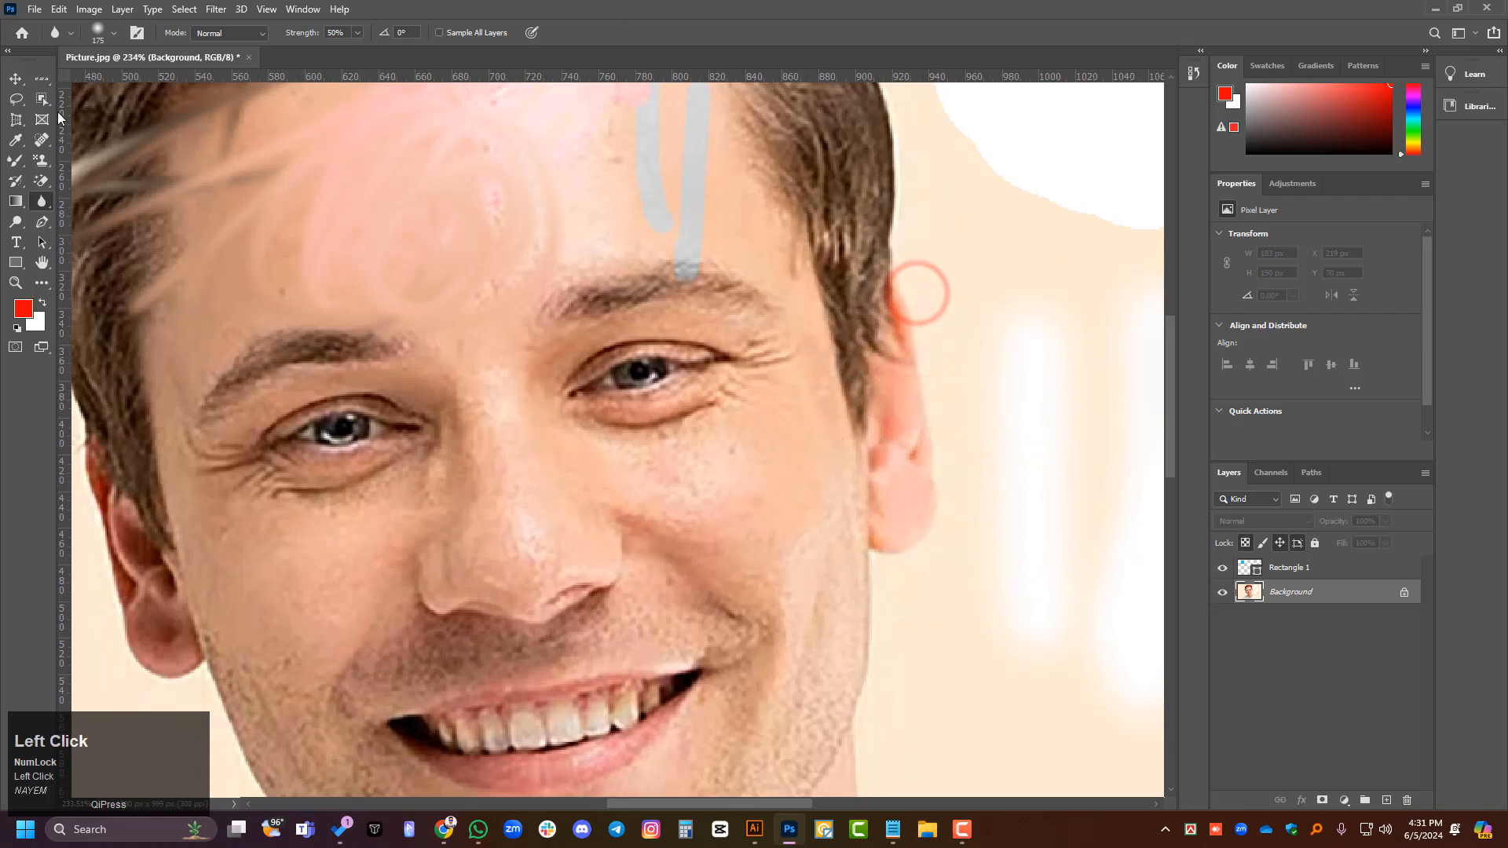
- Reduce the Blur Tool's brush to 105 px and blur across the same ear and the adjoining cheek
{"action": "left_click", "coordinate": [115, 38]}
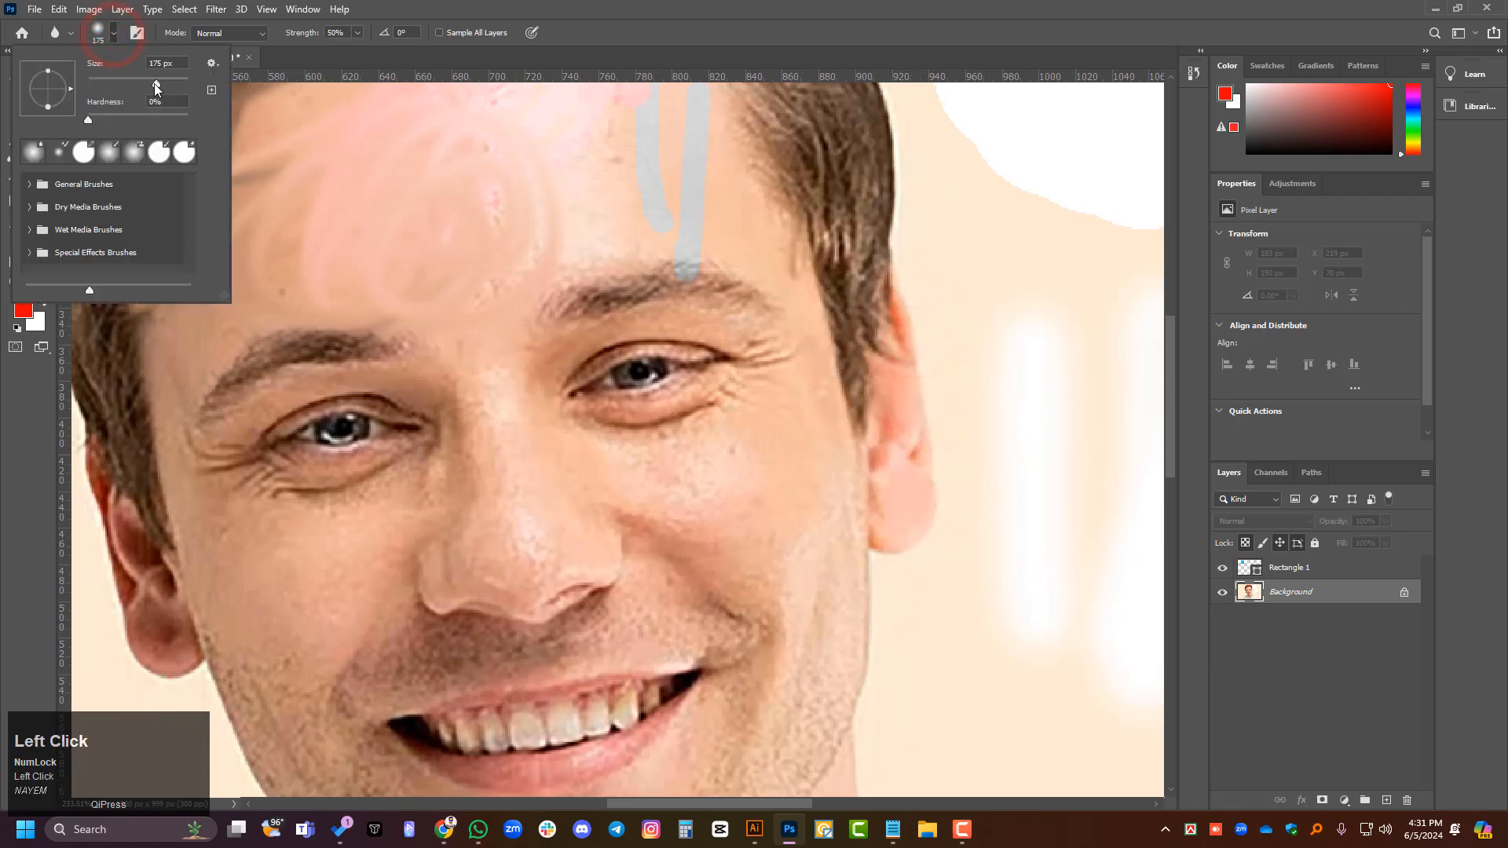
{"action": "left_click_drag", "start_coordinate": [142, 81], "coordinate": [139, 82]}
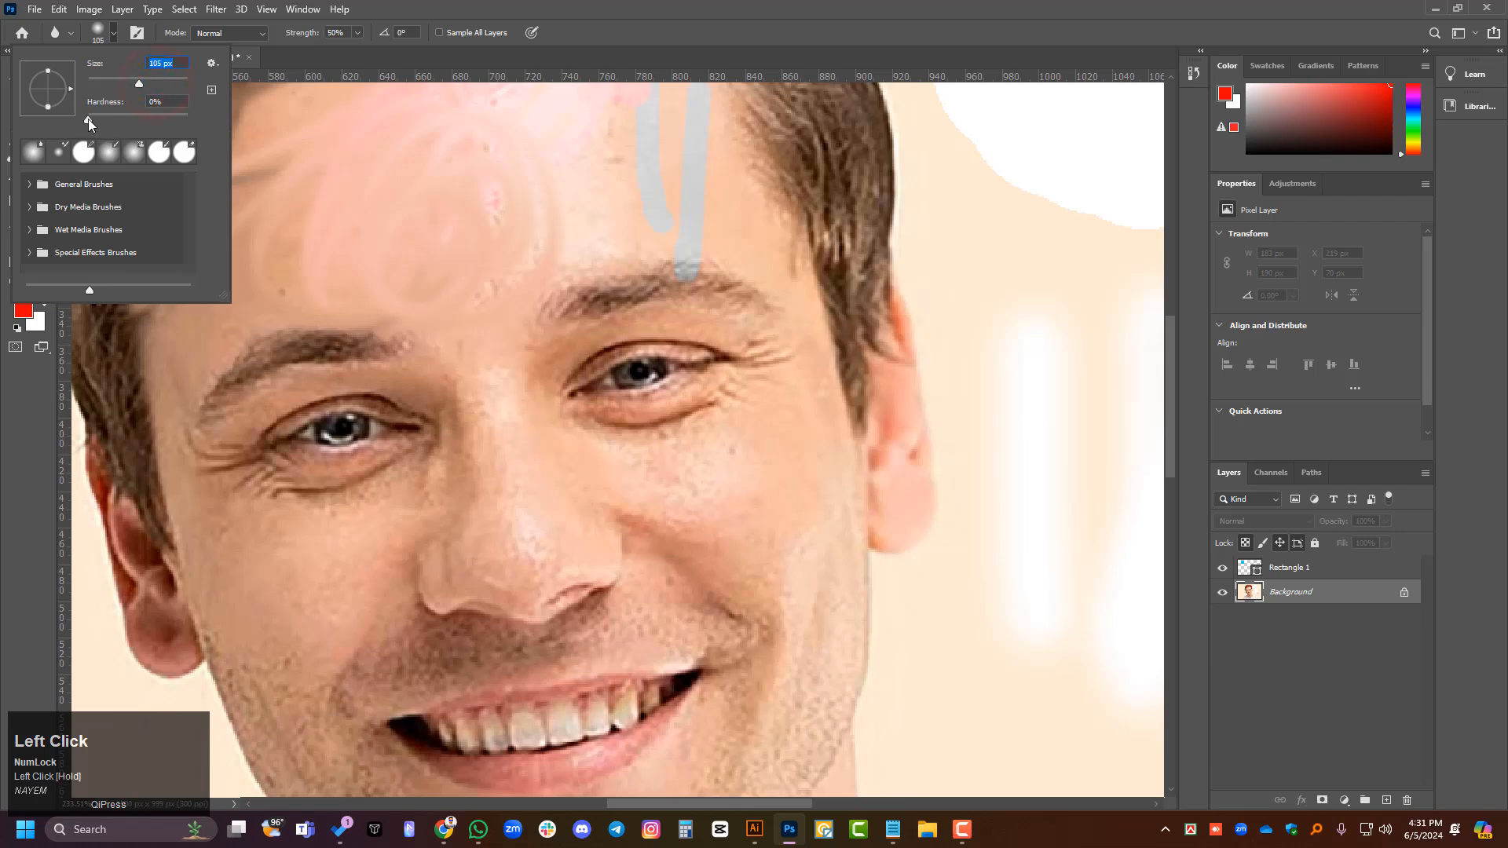
{"action": "left_click_drag", "start_coordinate": [918, 359], "coordinate": [911, 477]}
{"action": "left_click_drag", "start_coordinate": [908, 303], "coordinate": [856, 463]}
{"action": "left_click_drag", "start_coordinate": [781, 402], "coordinate": [676, 480]}
- Blur the eye on the image's right side with repeated strokes at 50% strength
{"action": "scroll", "coordinate": [926, 440], "scroll_direction": "up", "scroll_amount": 2}
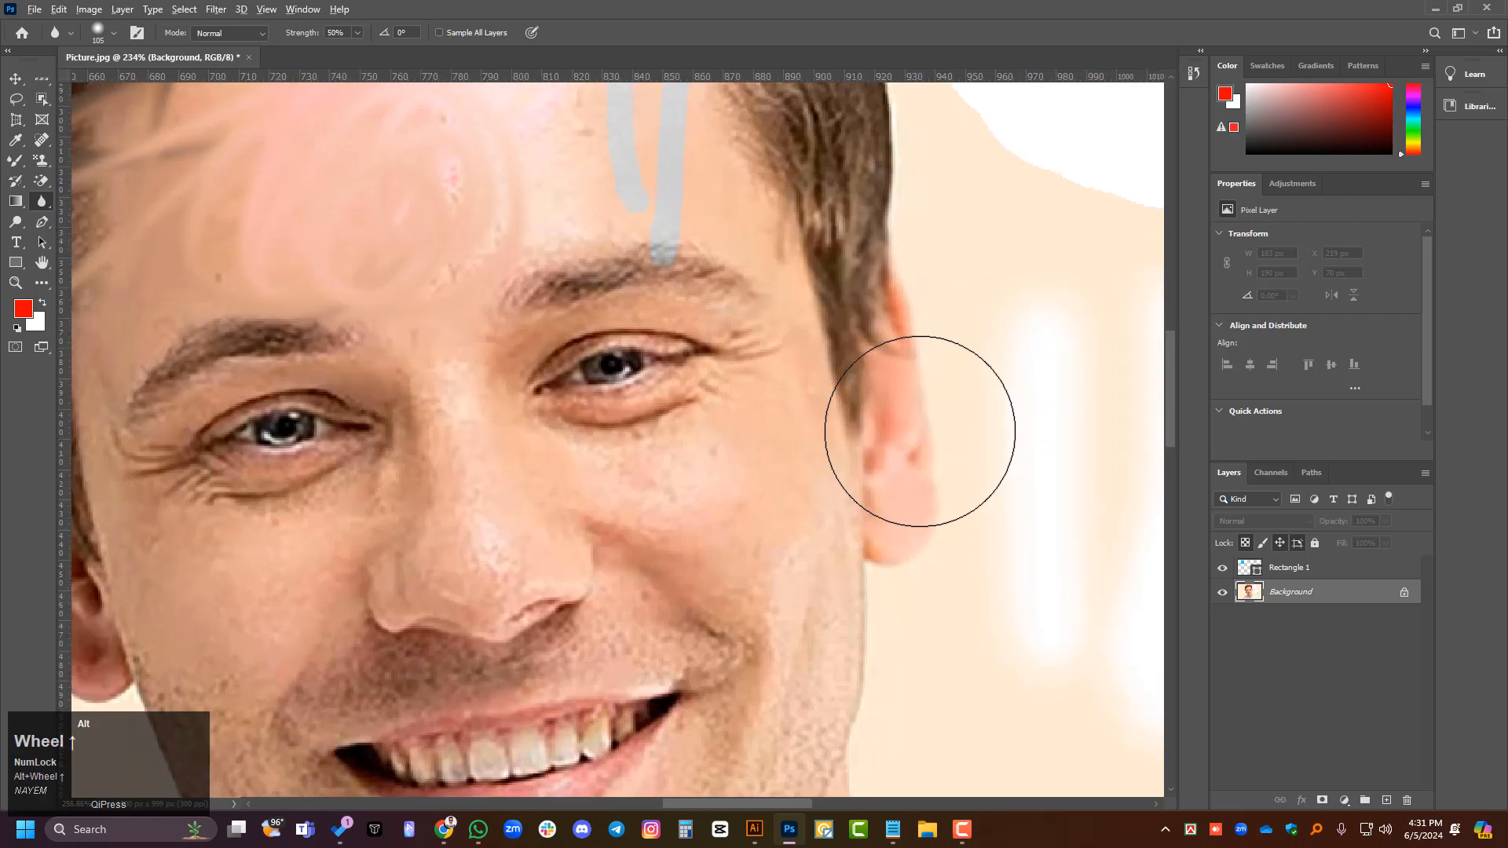
{"action": "mouse_move", "coordinate": [452, 331]}
{"action": "left_mouse_down"}
{"action": "mouse_move", "coordinate": [504, 290]}
{"action": "mouse_move", "coordinate": [479, 314]}
{"action": "left_mouse_up"}
{"action": "mouse_move", "coordinate": [348, 340]}
{"action": "left_mouse_down"}
{"action": "mouse_move", "coordinate": [411, 346]}
{"action": "mouse_move", "coordinate": [606, 312]}
{"action": "left_mouse_up"}
{"action": "left_click_drag", "start_coordinate": [283, 373], "coordinate": [487, 353]}
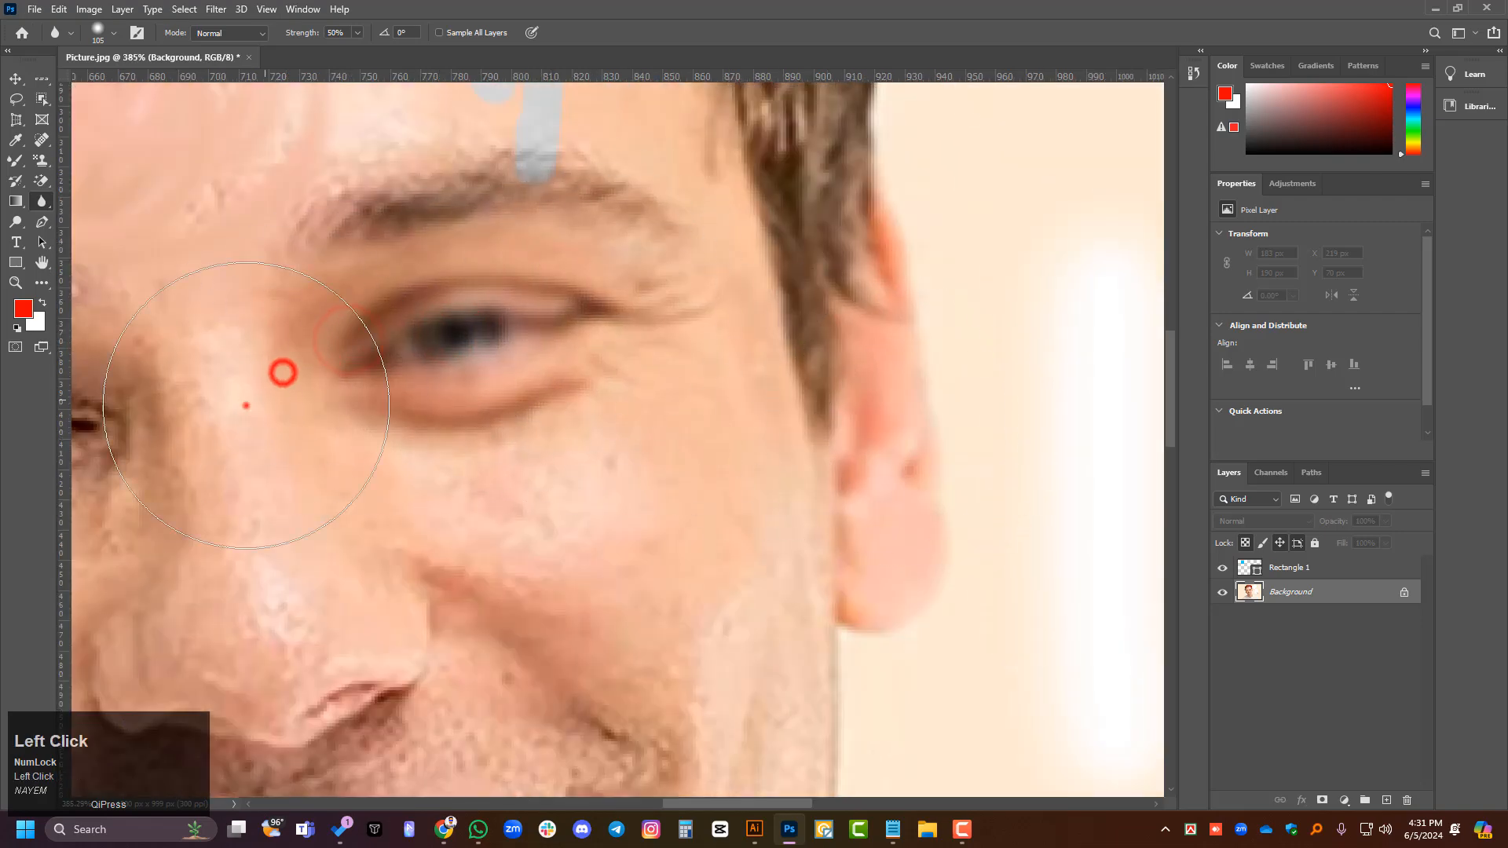
{"action": "left_click_drag", "start_coordinate": [245, 405], "coordinate": [471, 384]}
{"action": "mouse_move", "coordinate": [293, 383]}
{"action": "left_mouse_down"}
{"action": "mouse_move", "coordinate": [581, 350]}
{"action": "mouse_move", "coordinate": [582, 368]}
{"action": "left_mouse_up"}
{"action": "left_click_drag", "start_coordinate": [367, 401], "coordinate": [471, 389]}
{"action": "left_click_drag", "start_coordinate": [333, 403], "coordinate": [487, 388]}
{"action": "mouse_move", "coordinate": [468, 394]}
{"action": "left_mouse_down"}
{"action": "mouse_move", "coordinate": [350, 423]}
{"action": "mouse_move", "coordinate": [378, 448]}
{"action": "mouse_move", "coordinate": [427, 446]}
{"action": "left_mouse_up"}
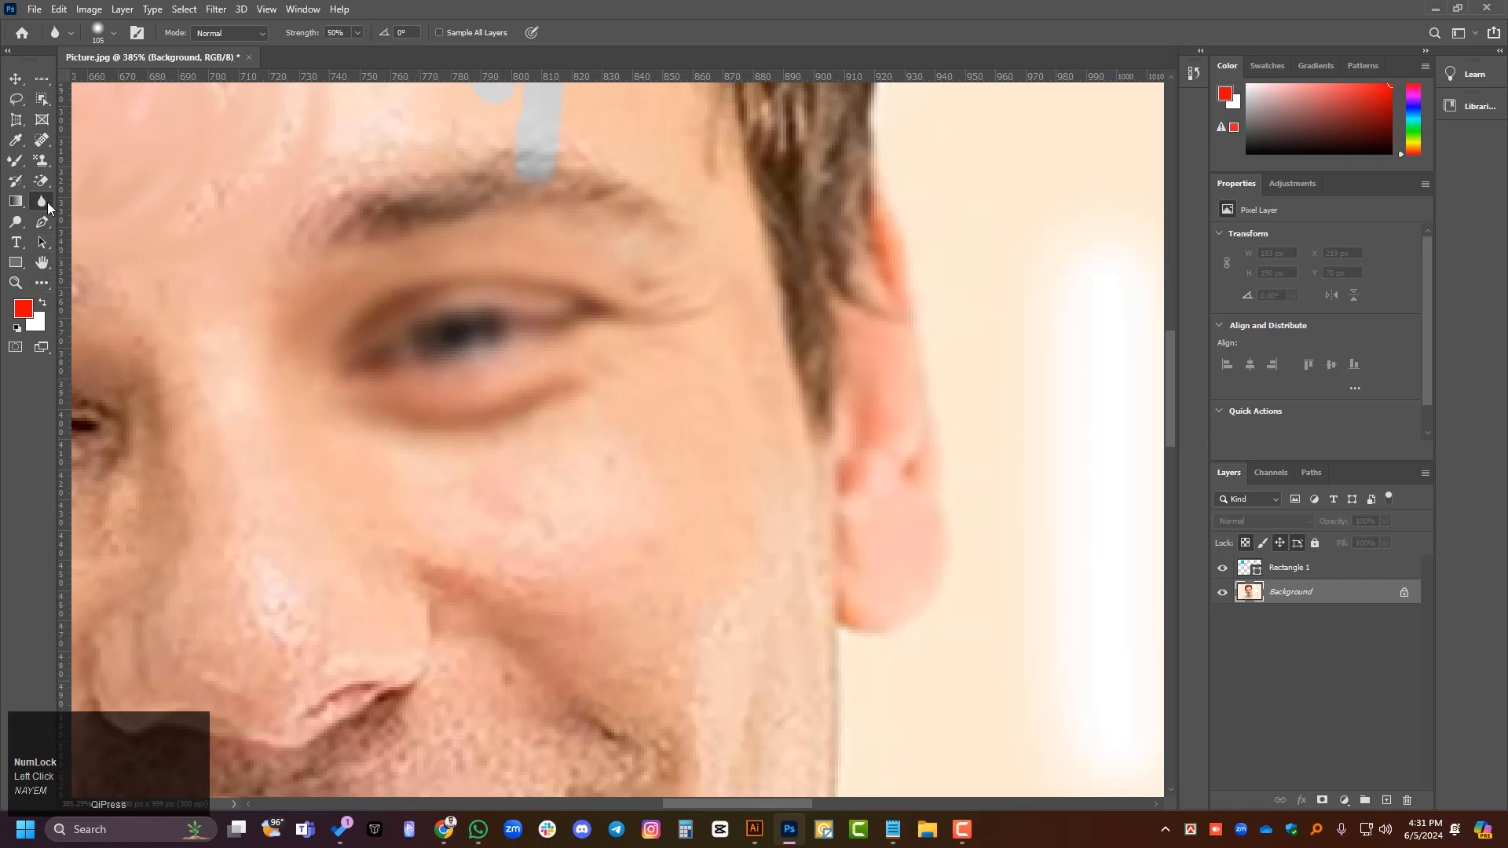
- Sharpen the blurred eye, its eyebrow and the cheek below with the 150 px Sharpen Tool at 50% strength
{"action": "right_click", "coordinate": [47, 201]}
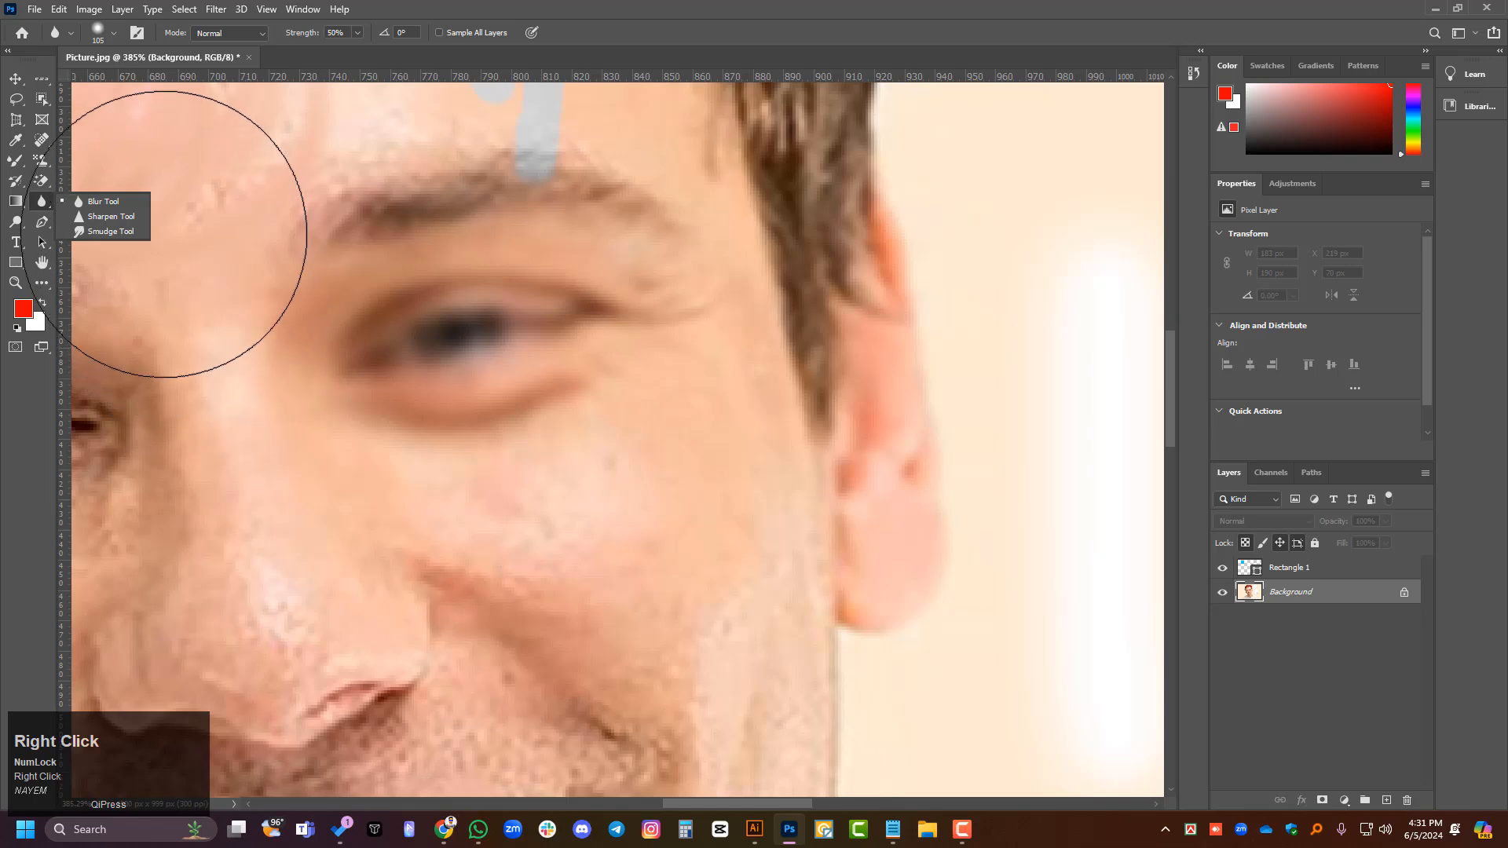
{"action": "left_click", "coordinate": [121, 218]}
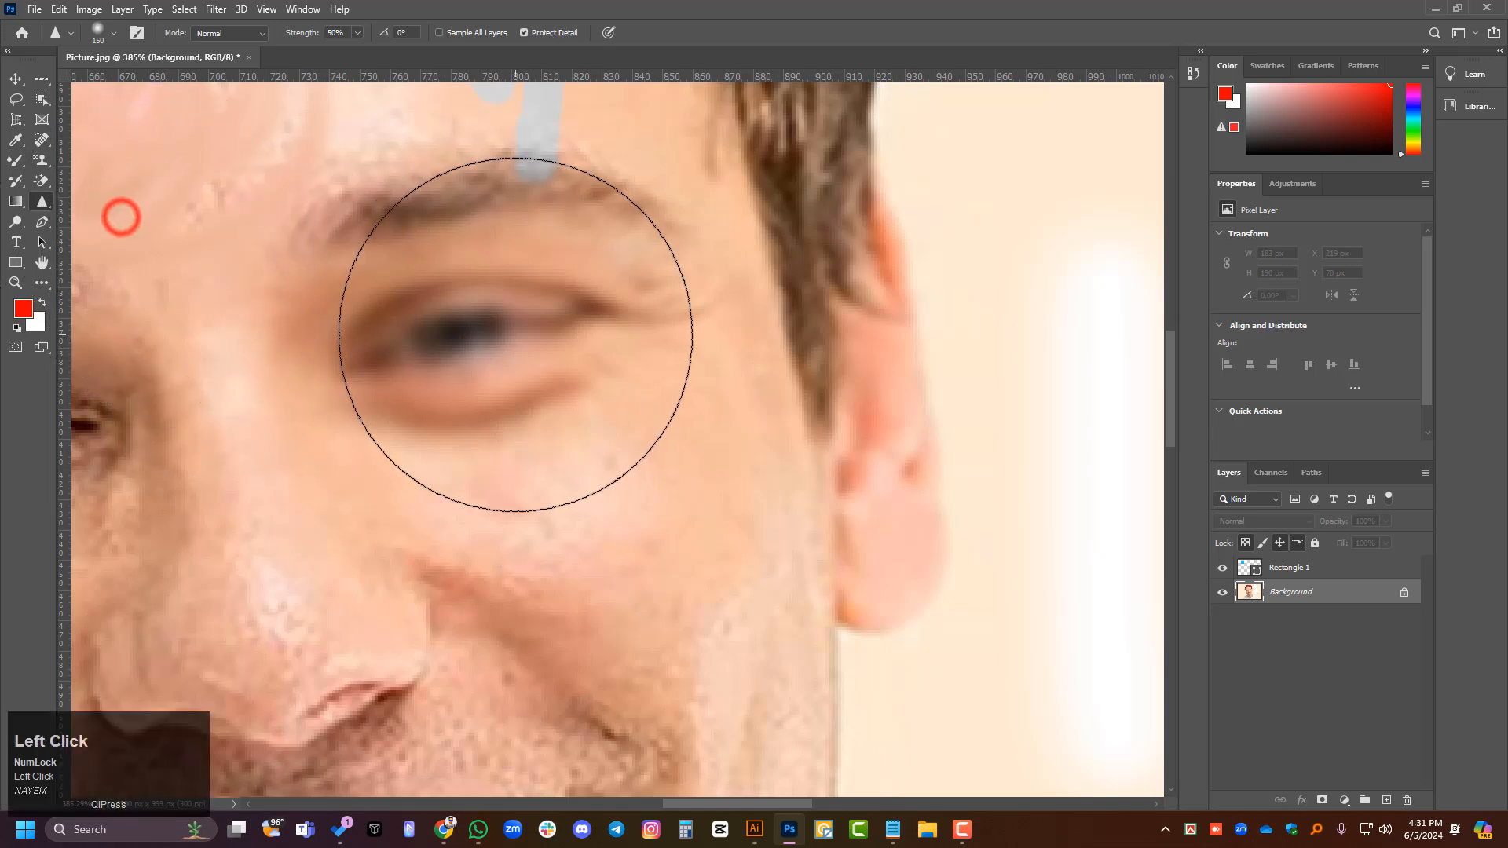
{"action": "mouse_move", "coordinate": [400, 343]}
{"action": "left_mouse_down"}
{"action": "mouse_move", "coordinate": [662, 279]}
{"action": "mouse_move", "coordinate": [521, 316]}
{"action": "left_mouse_up"}
{"action": "mouse_move", "coordinate": [469, 271]}
{"action": "left_mouse_down"}
{"action": "mouse_move", "coordinate": [497, 411]}
{"action": "mouse_move", "coordinate": [808, 374]}
{"action": "left_mouse_up"}
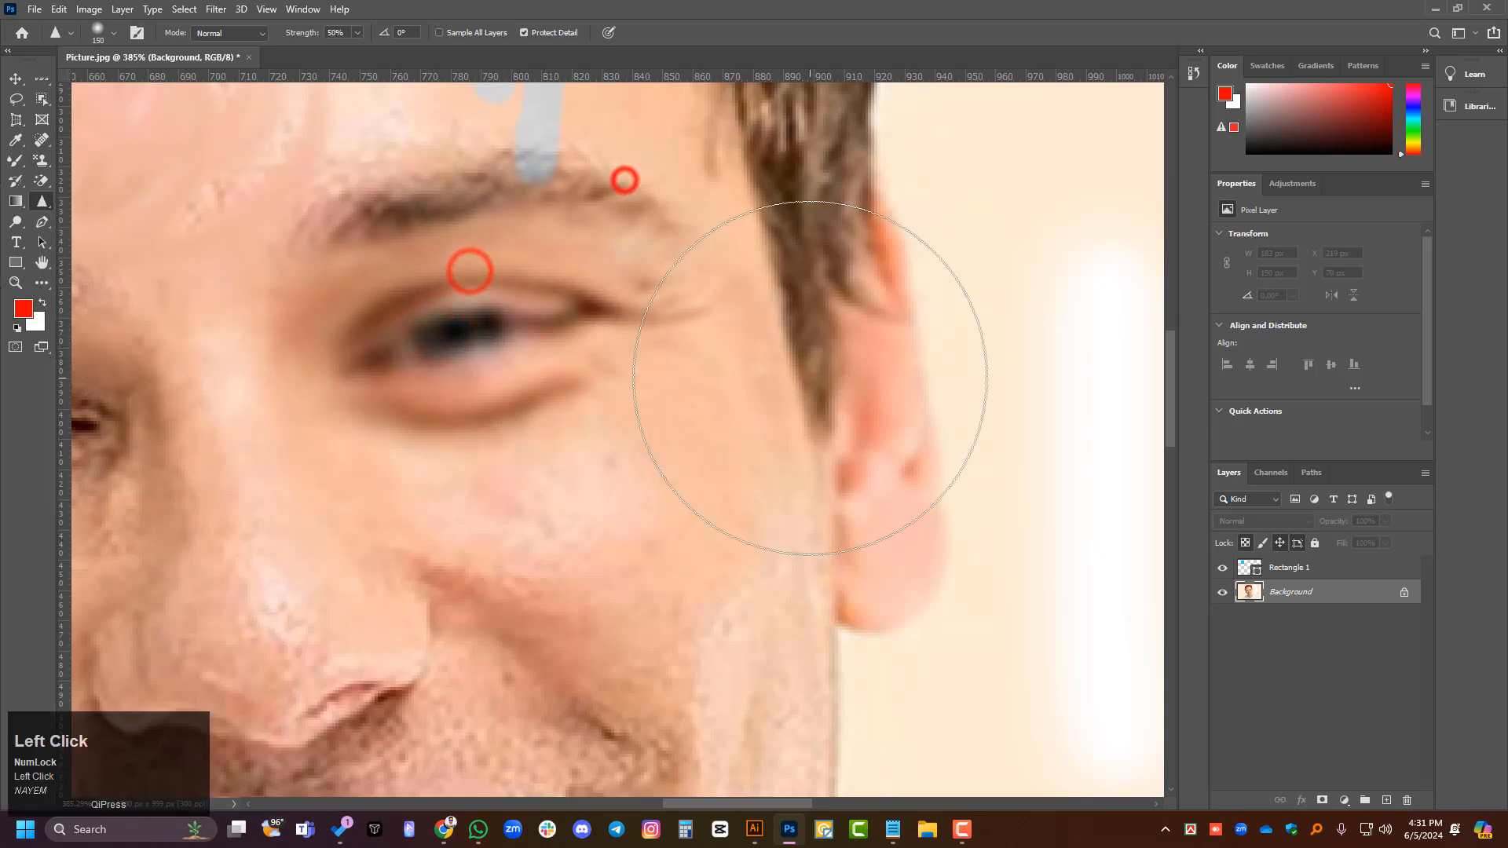
{"action": "scroll", "coordinate": [814, 361], "scroll_direction": "down", "scroll_amount": 3}
{"action": "mouse_move", "coordinate": [610, 415]}
{"action": "left_mouse_down"}
{"action": "mouse_move", "coordinate": [600, 527]}
{"action": "mouse_move", "coordinate": [656, 406]}
{"action": "left_mouse_up"}
{"action": "mouse_move", "coordinate": [536, 547]}
{"action": "left_mouse_down"}
{"action": "mouse_move", "coordinate": [570, 530]}
{"action": "mouse_move", "coordinate": [542, 489]}
{"action": "left_mouse_up"}
{"action": "mouse_move", "coordinate": [530, 486]}
{"action": "left_mouse_down"}
{"action": "mouse_move", "coordinate": [670, 549]}
{"action": "mouse_move", "coordinate": [648, 568]}
{"action": "left_mouse_up"}
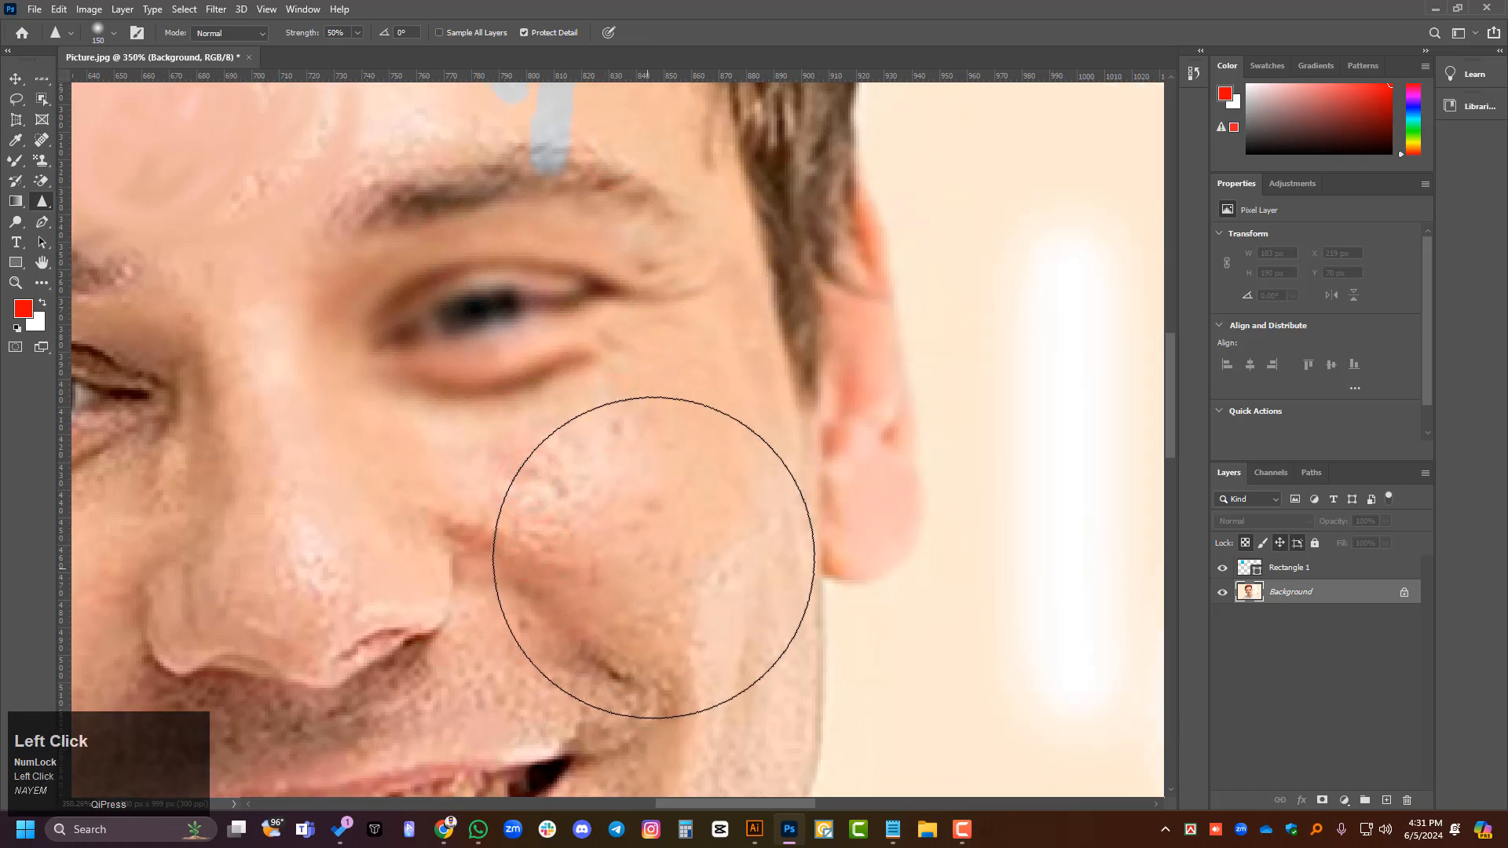
{"action": "scroll", "coordinate": [724, 330], "scroll_direction": "down", "scroll_amount": 1}
{"action": "scroll", "coordinate": [724, 331], "scroll_direction": "down", "scroll_amount": 1}
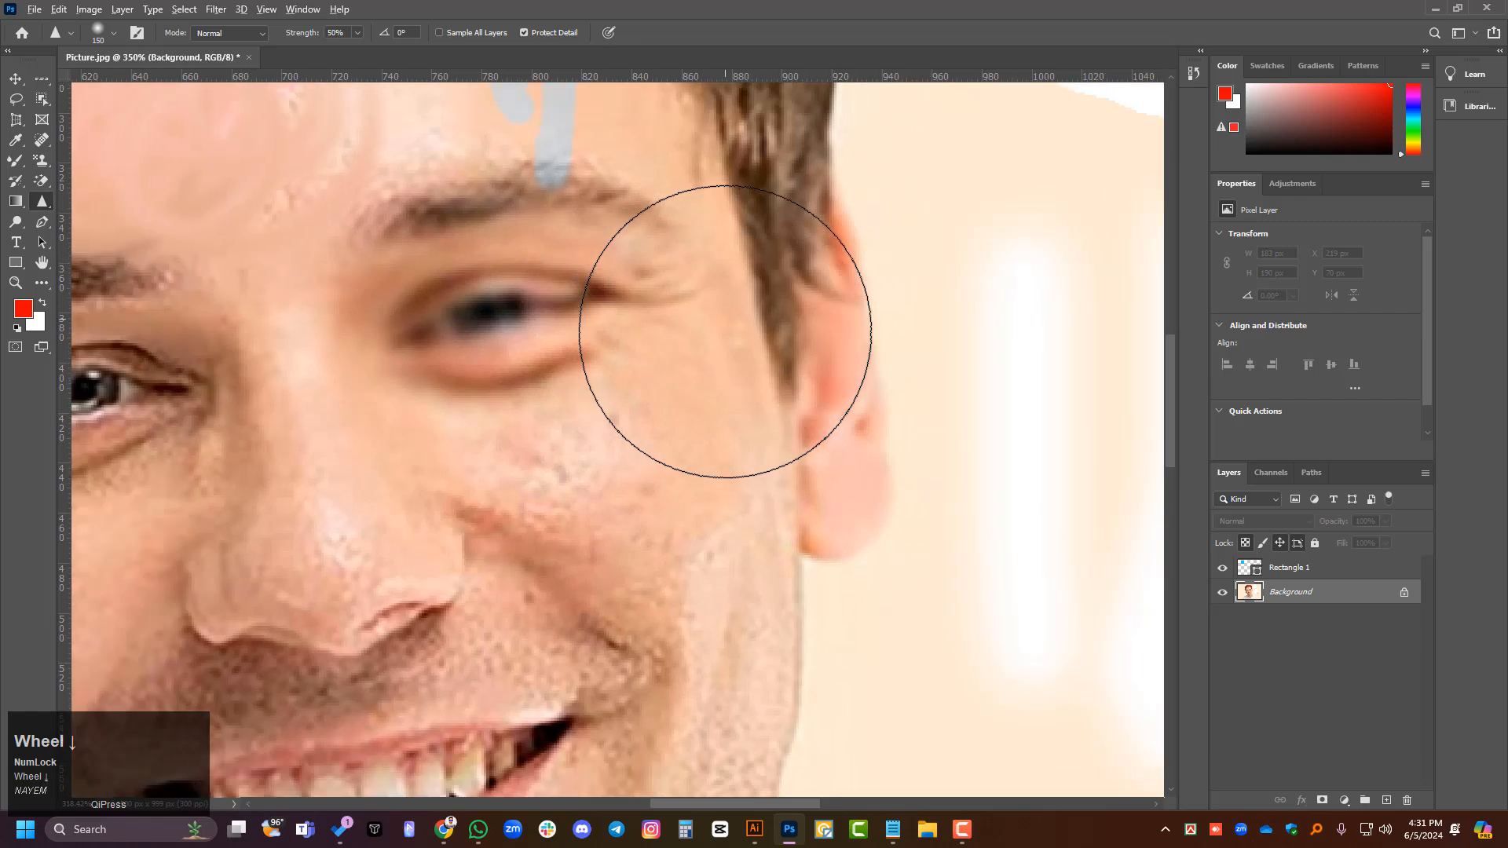
- Sharpen the blurred eye further with repeated dabs over the pupil, eyelids and outer corner
{"action": "scroll", "coordinate": [523, 300], "scroll_direction": "up", "scroll_amount": 2}
{"action": "scroll", "coordinate": [523, 301], "scroll_direction": "up", "scroll_amount": 8}
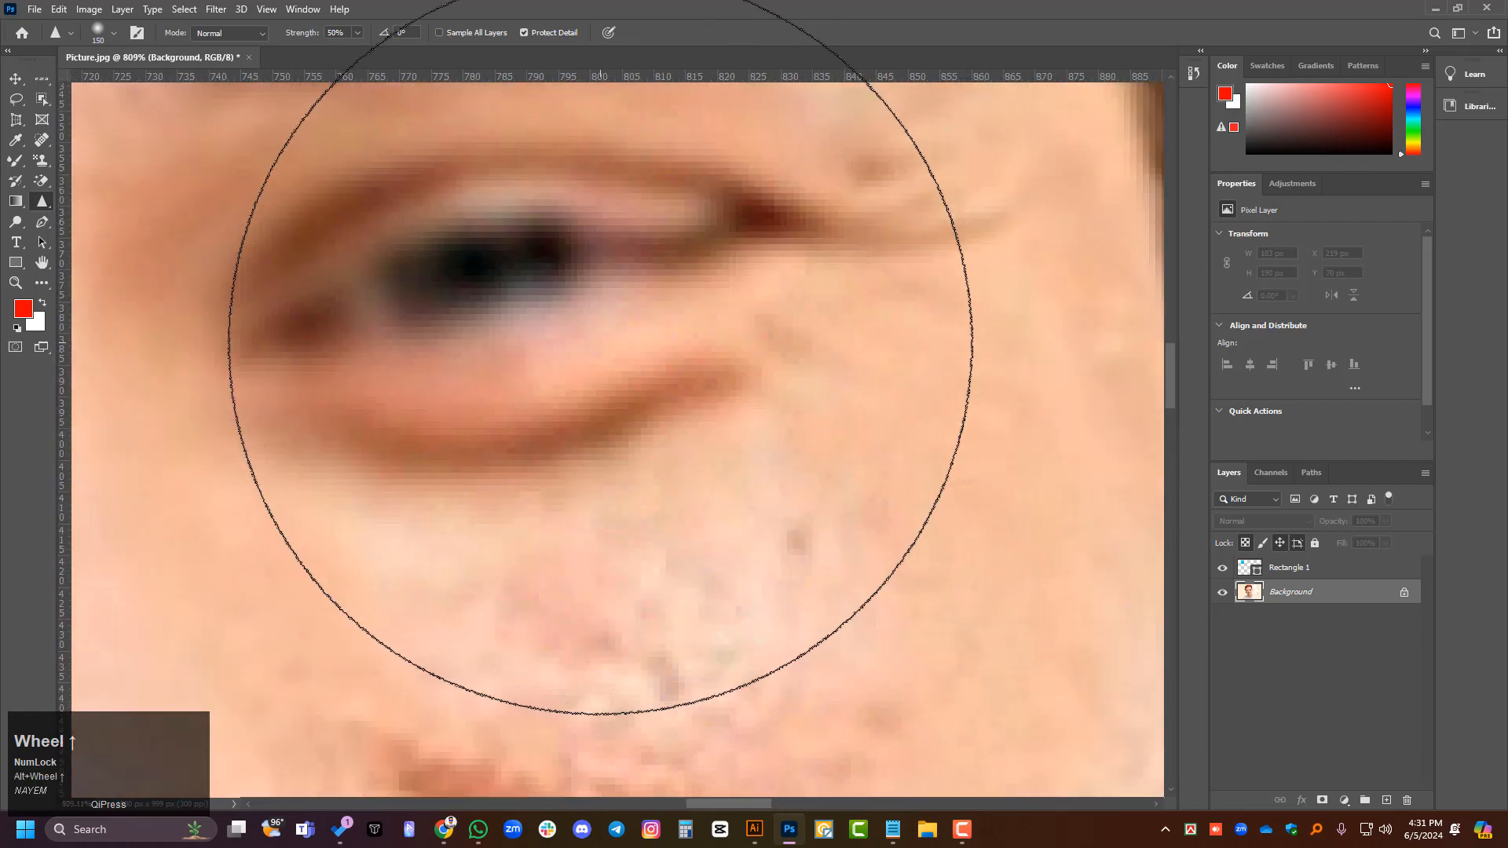
{"action": "left_click", "coordinate": [555, 296]}
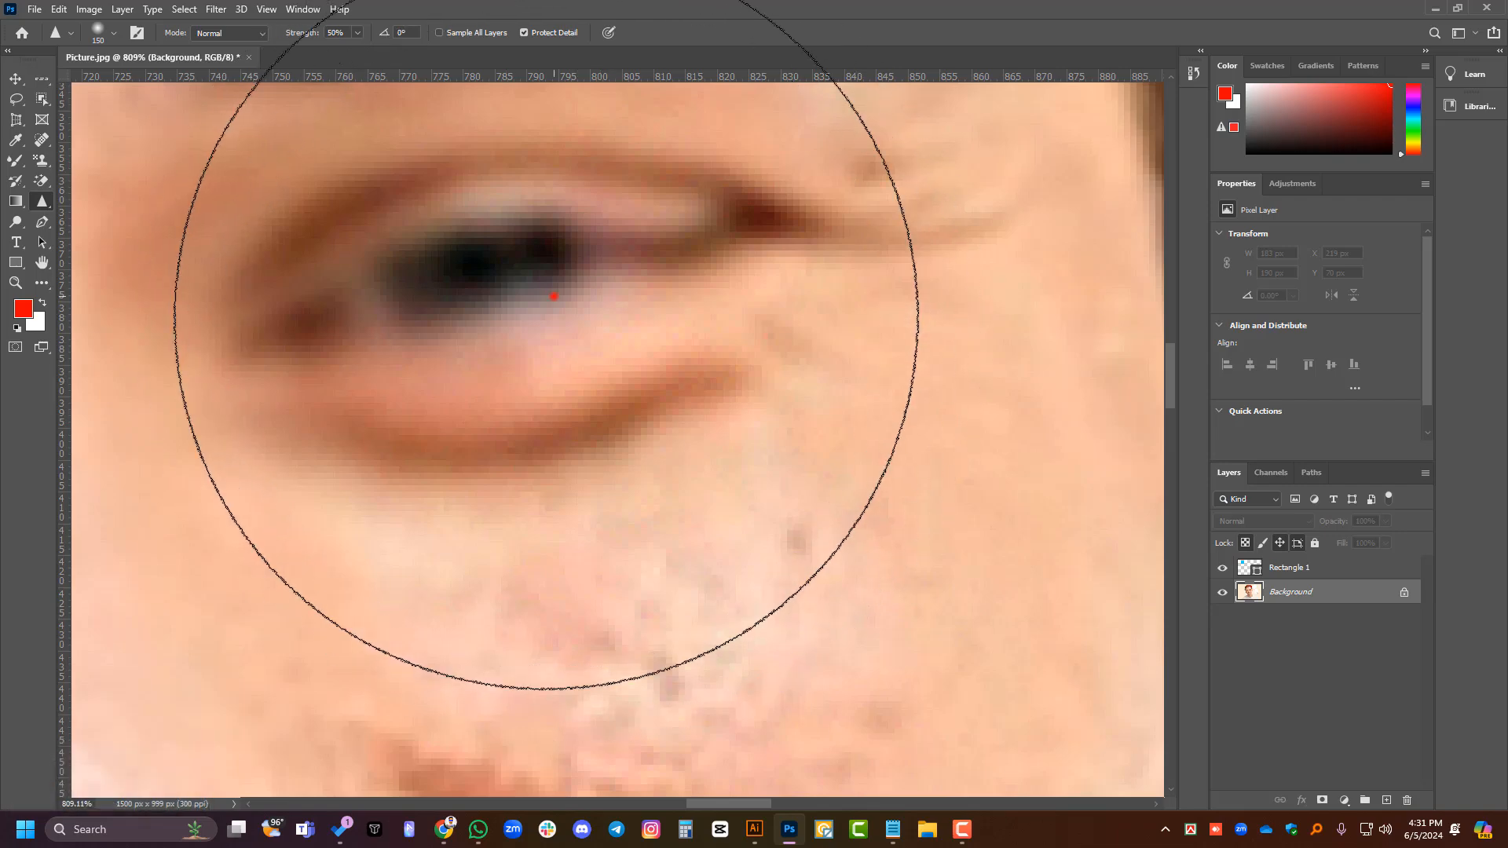
{"action": "left_click", "coordinate": [522, 337]}
{"action": "left_click", "coordinate": [676, 293]}
{"action": "left_click", "coordinate": [644, 281]}
{"action": "left_click", "coordinate": [610, 274]}
{"action": "left_click", "coordinate": [642, 169]}
{"action": "left_click", "coordinate": [832, 280]}
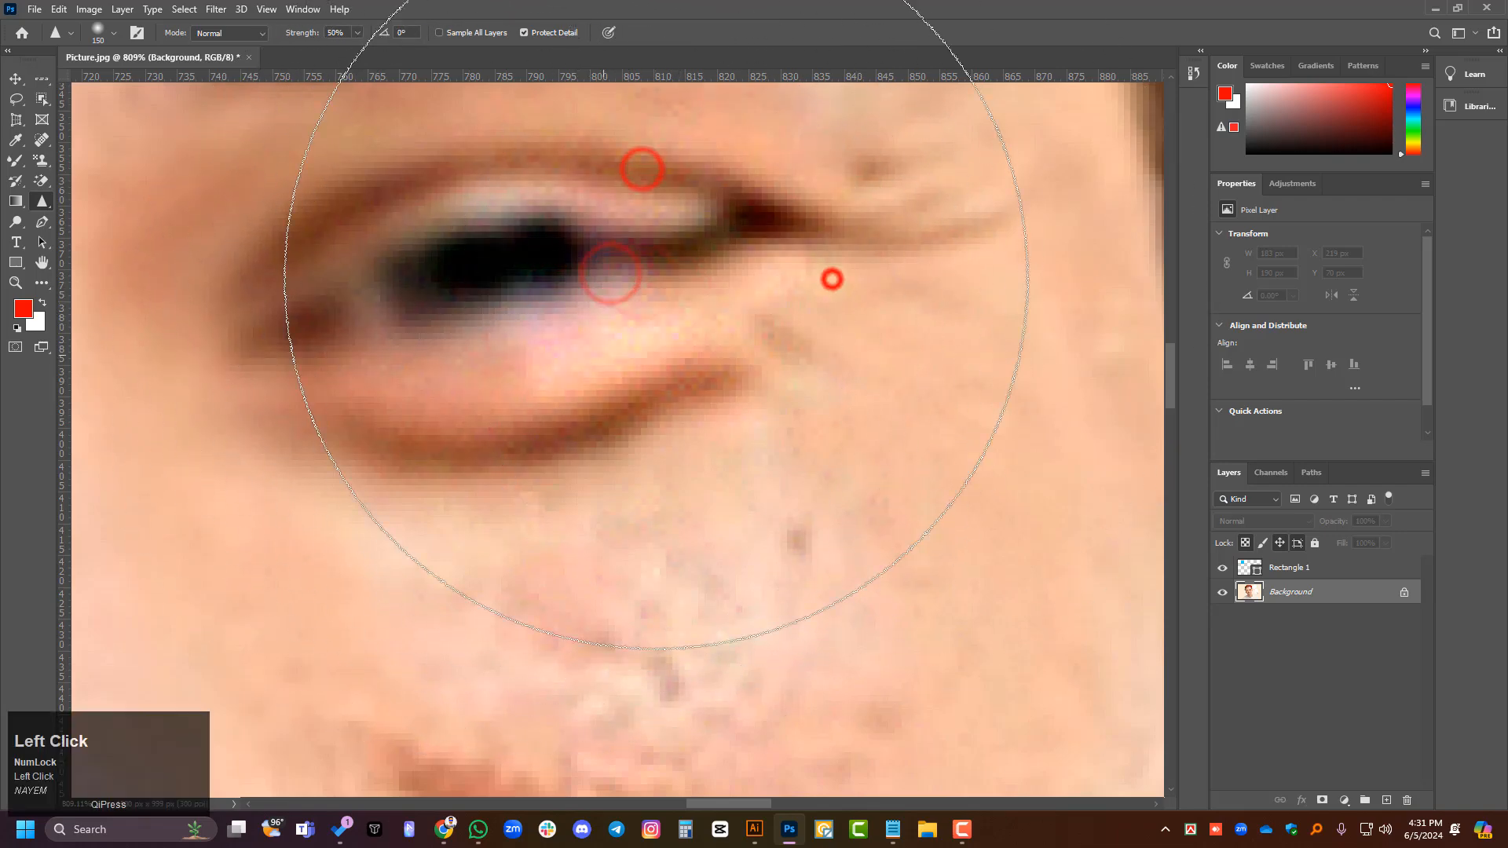
{"action": "left_click", "coordinate": [609, 286]}
{"action": "left_click", "coordinate": [453, 344]}
{"action": "left_click", "coordinate": [470, 231]}
{"action": "mouse_move", "coordinate": [553, 297]}
{"action": "left_mouse_down"}
{"action": "mouse_move", "coordinate": [270, 219]}
{"action": "mouse_move", "coordinate": [589, 286]}
{"action": "mouse_move", "coordinate": [749, 223]}
{"action": "left_mouse_up"}
{"action": "scroll", "coordinate": [749, 223], "scroll_direction": "down", "scroll_amount": 5, "text": "alt"}
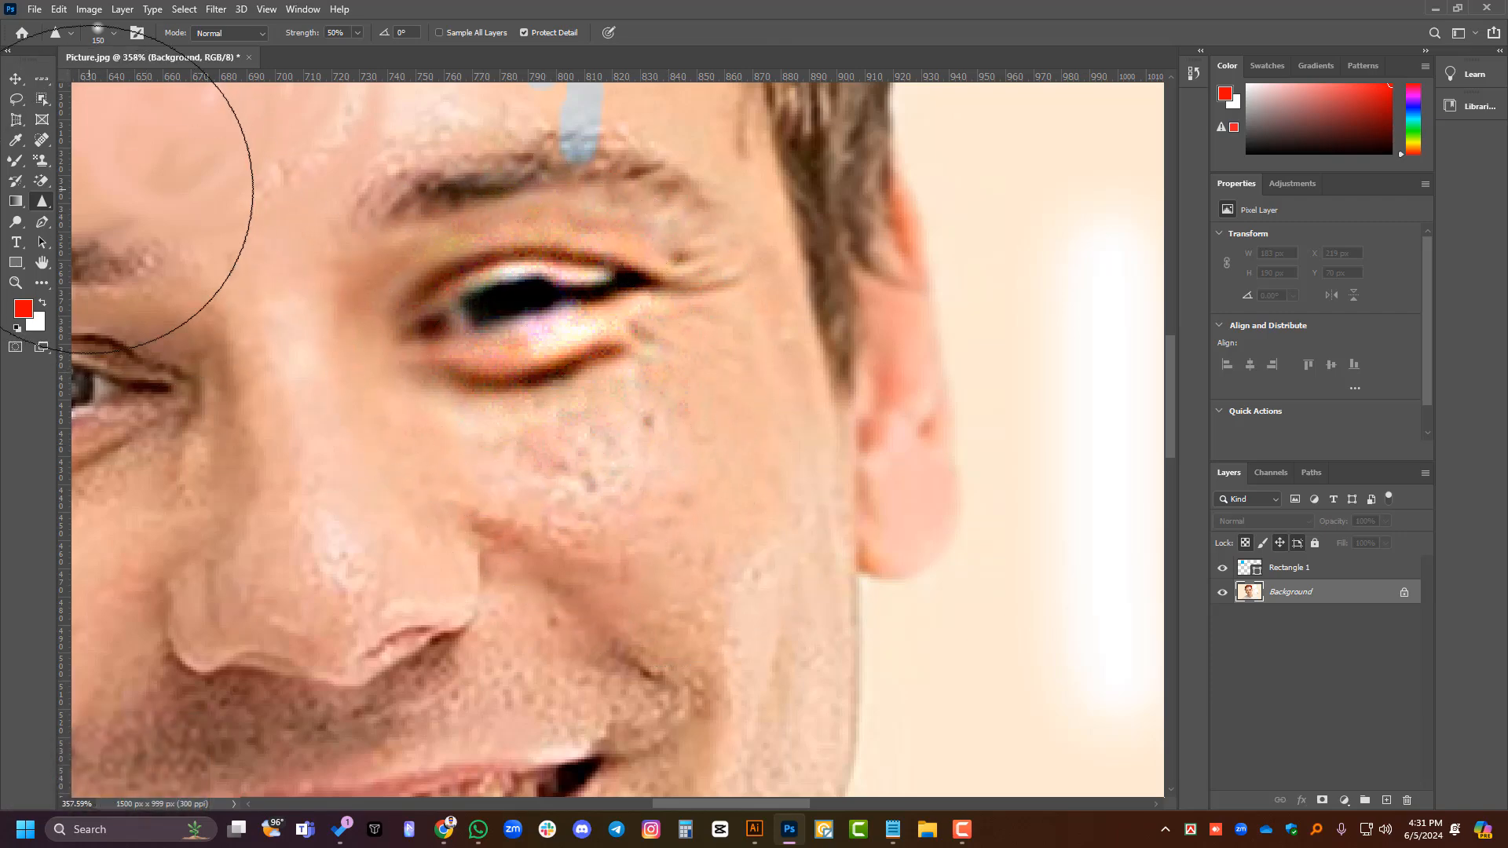
- Reduce the Sharpen Tool's brush size to 80 px
{"action": "key", "text": "bracketleft"}
{"action": "key", "text": "bracketleft"}
{"action": "key", "text": "bracketleft"}
{"action": "key", "text": "bracketleft"}
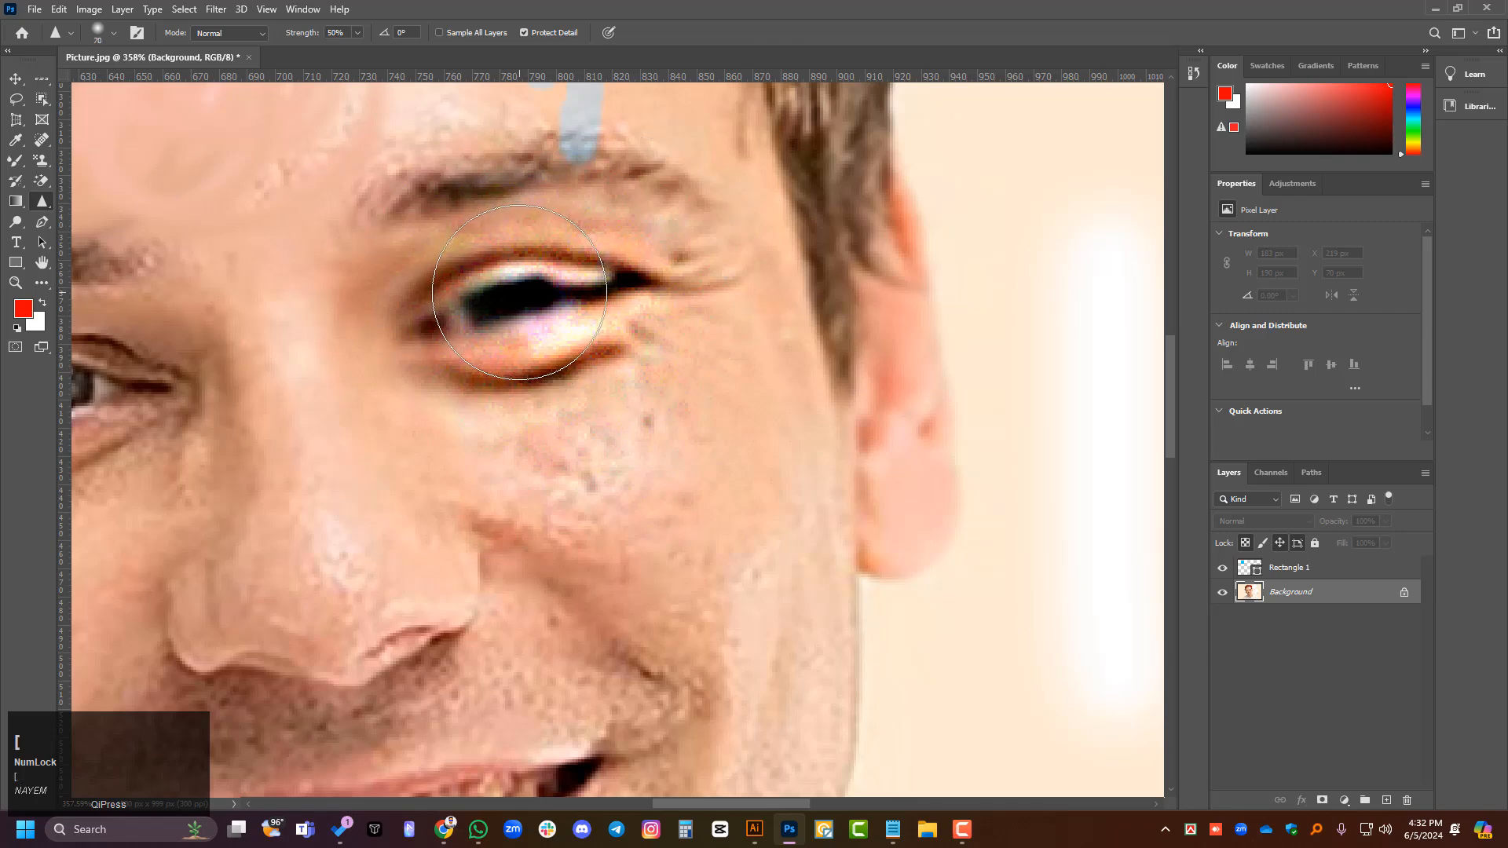
- Try the Smudge Tool at 50% strength from the sharpened eye down across the cheek, and undo it
{"action": "right_click", "coordinate": [42, 201]}
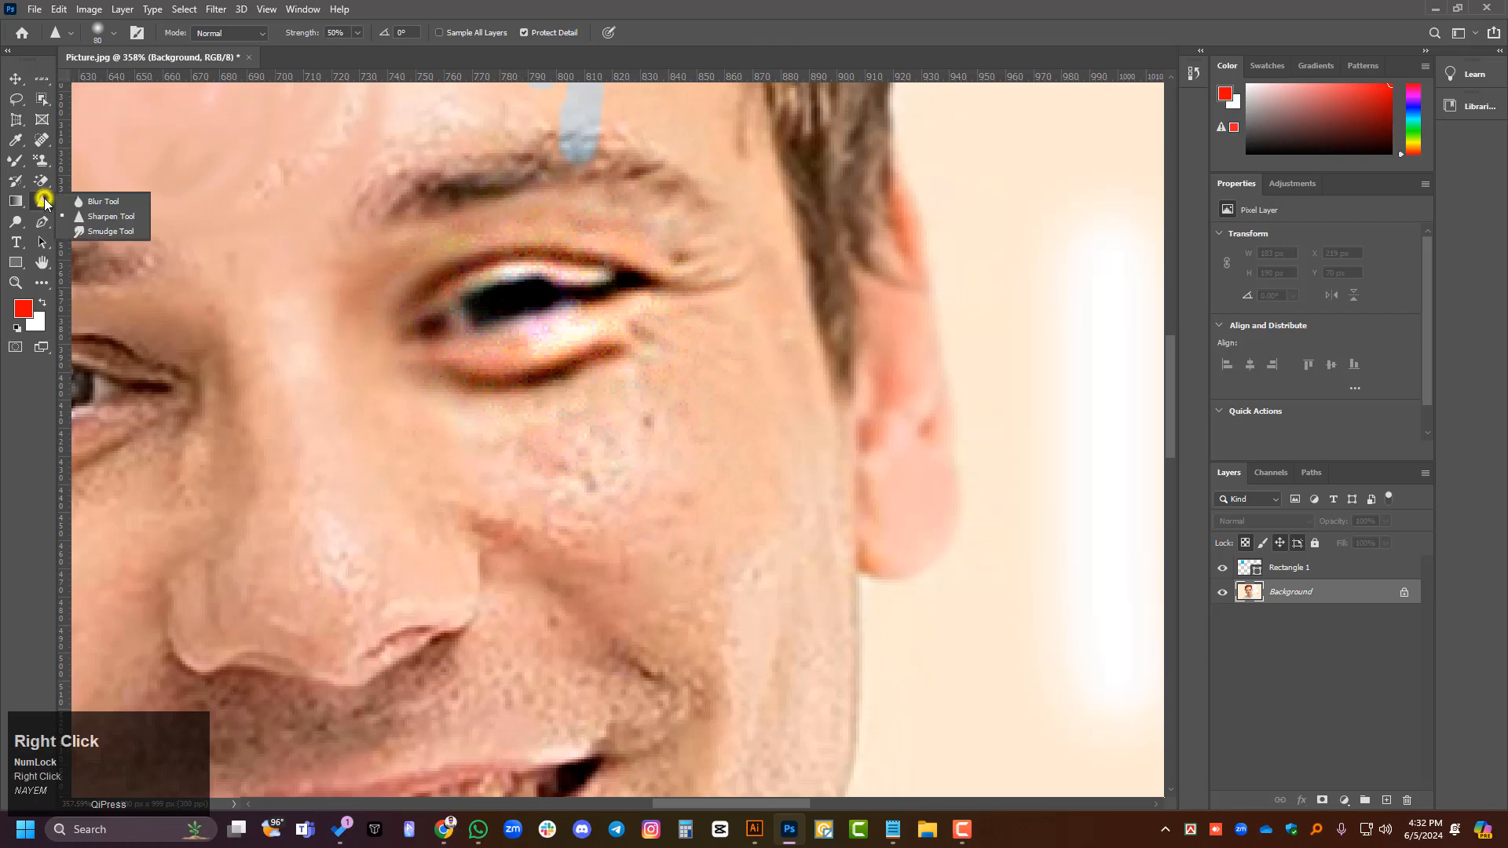
{"action": "left_click", "coordinate": [108, 233]}
{"action": "mouse_move", "coordinate": [531, 316]}
{"action": "left_mouse_down"}
{"action": "mouse_move", "coordinate": [428, 357]}
{"action": "mouse_move", "coordinate": [599, 305]}
{"action": "mouse_move", "coordinate": [883, 294]}
{"action": "mouse_move", "coordinate": [875, 224]}
{"action": "mouse_move", "coordinate": [463, 398]}
{"action": "mouse_move", "coordinate": [381, 352]}
{"action": "mouse_move", "coordinate": [486, 252]}
{"action": "mouse_move", "coordinate": [675, 277]}
{"action": "mouse_move", "coordinate": [537, 424]}
{"action": "mouse_move", "coordinate": [640, 303]}
{"action": "mouse_move", "coordinate": [493, 277]}
{"action": "mouse_move", "coordinate": [424, 317]}
{"action": "mouse_move", "coordinate": [453, 326]}
{"action": "mouse_move", "coordinate": [494, 412]}
{"action": "mouse_move", "coordinate": [464, 377]}
{"action": "mouse_move", "coordinate": [554, 406]}
{"action": "mouse_move", "coordinate": [506, 414]}
{"action": "mouse_move", "coordinate": [608, 467]}
{"action": "mouse_move", "coordinate": [535, 425]}
{"action": "mouse_move", "coordinate": [589, 327]}
{"action": "mouse_move", "coordinate": [727, 531]}
{"action": "left_mouse_up"}
{"action": "key", "text": "ctrl+z"}
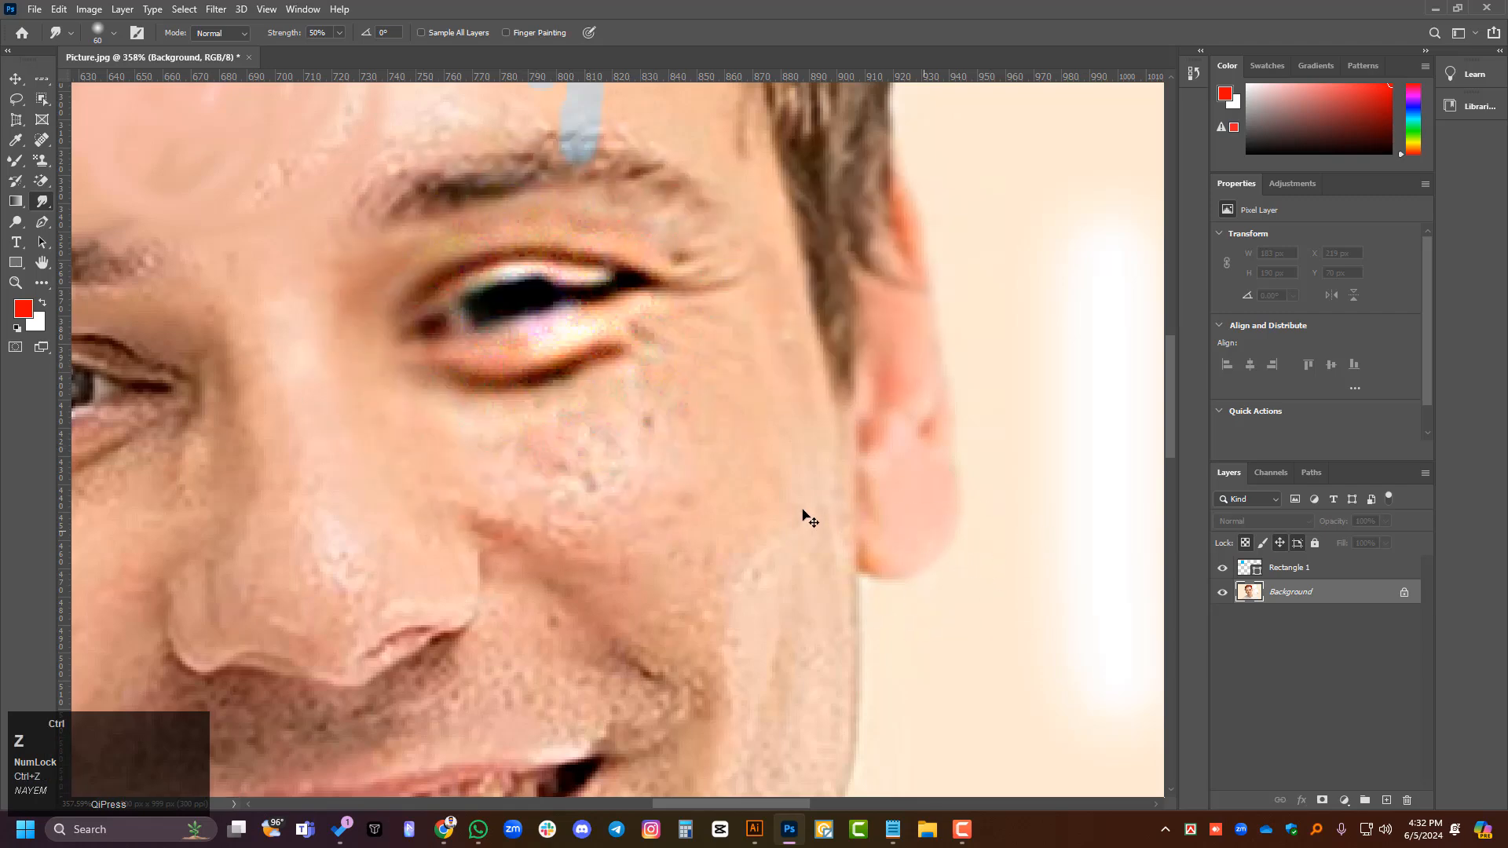
- Darken the sharpened eye, the cheek below it and the nose bridge with the Burn Tool on Midtones at 50% exposure
{"action": "right_click", "coordinate": [44, 202]}
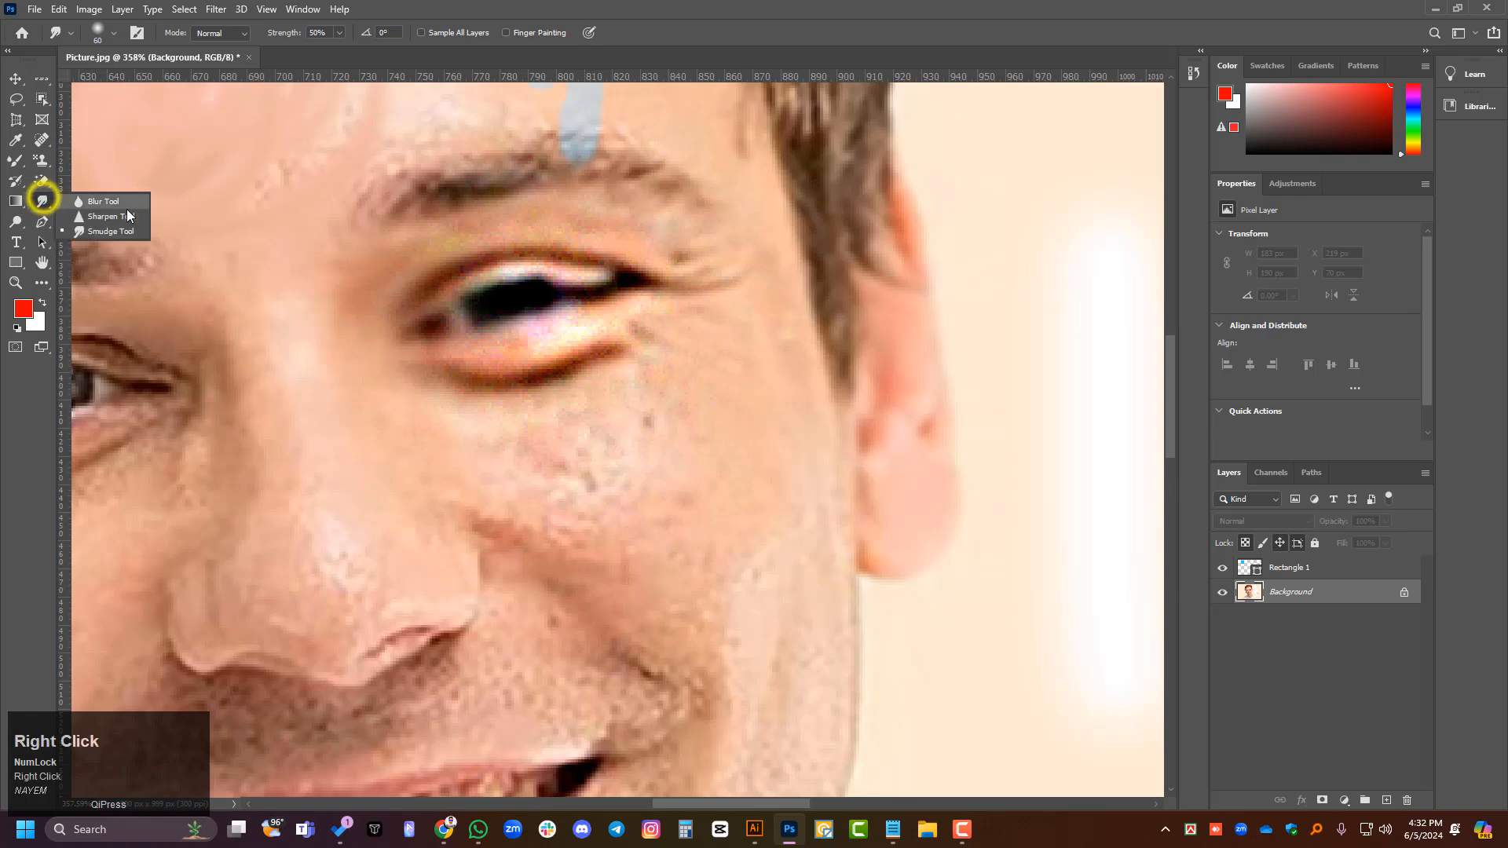
{"action": "left_click", "coordinate": [13, 220]}
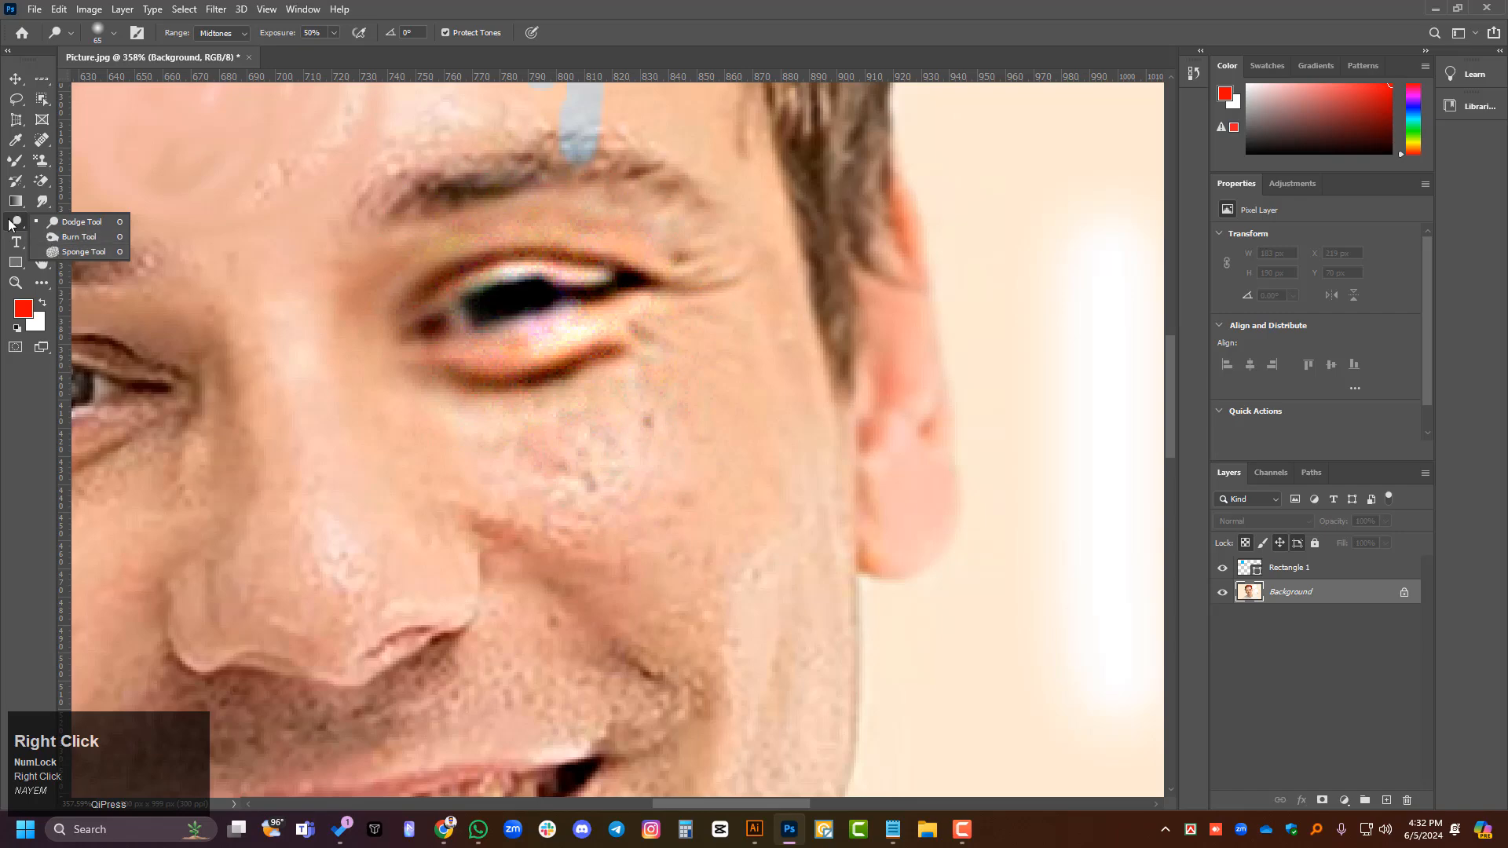
{"action": "left_click", "coordinate": [83, 252]}
{"action": "scroll", "coordinate": [741, 364], "scroll_direction": "up", "scroll_amount": 2}
{"action": "mouse_move", "coordinate": [498, 284]}
{"action": "left_mouse_down"}
{"action": "mouse_move", "coordinate": [714, 320]}
{"action": "mouse_move", "coordinate": [681, 305]}
{"action": "mouse_move", "coordinate": [484, 360]}
{"action": "mouse_move", "coordinate": [671, 301]}
{"action": "mouse_move", "coordinate": [540, 366]}
{"action": "mouse_move", "coordinate": [578, 309]}
{"action": "mouse_move", "coordinate": [506, 285]}
{"action": "mouse_move", "coordinate": [563, 260]}
{"action": "mouse_move", "coordinate": [317, 352]}
{"action": "mouse_move", "coordinate": [406, 233]}
{"action": "mouse_move", "coordinate": [307, 489]}
{"action": "mouse_move", "coordinate": [335, 362]}
{"action": "mouse_move", "coordinate": [361, 479]}
{"action": "mouse_move", "coordinate": [381, 483]}
{"action": "mouse_move", "coordinate": [508, 395]}
{"action": "mouse_move", "coordinate": [580, 434]}
{"action": "mouse_move", "coordinate": [455, 524]}
{"action": "mouse_move", "coordinate": [585, 475]}
{"action": "mouse_move", "coordinate": [520, 496]}
{"action": "mouse_move", "coordinate": [724, 450]}
{"action": "mouse_move", "coordinate": [500, 519]}
{"action": "mouse_move", "coordinate": [544, 509]}
{"action": "mouse_move", "coordinate": [631, 388]}
{"action": "mouse_move", "coordinate": [626, 400]}
{"action": "mouse_move", "coordinate": [690, 370]}
{"action": "left_mouse_up"}
{"action": "scroll", "coordinate": [453, 443], "scroll_direction": "down", "scroll_amount": 1}
{"action": "scroll", "coordinate": [828, 366], "scroll_direction": "down", "scroll_amount": 2}
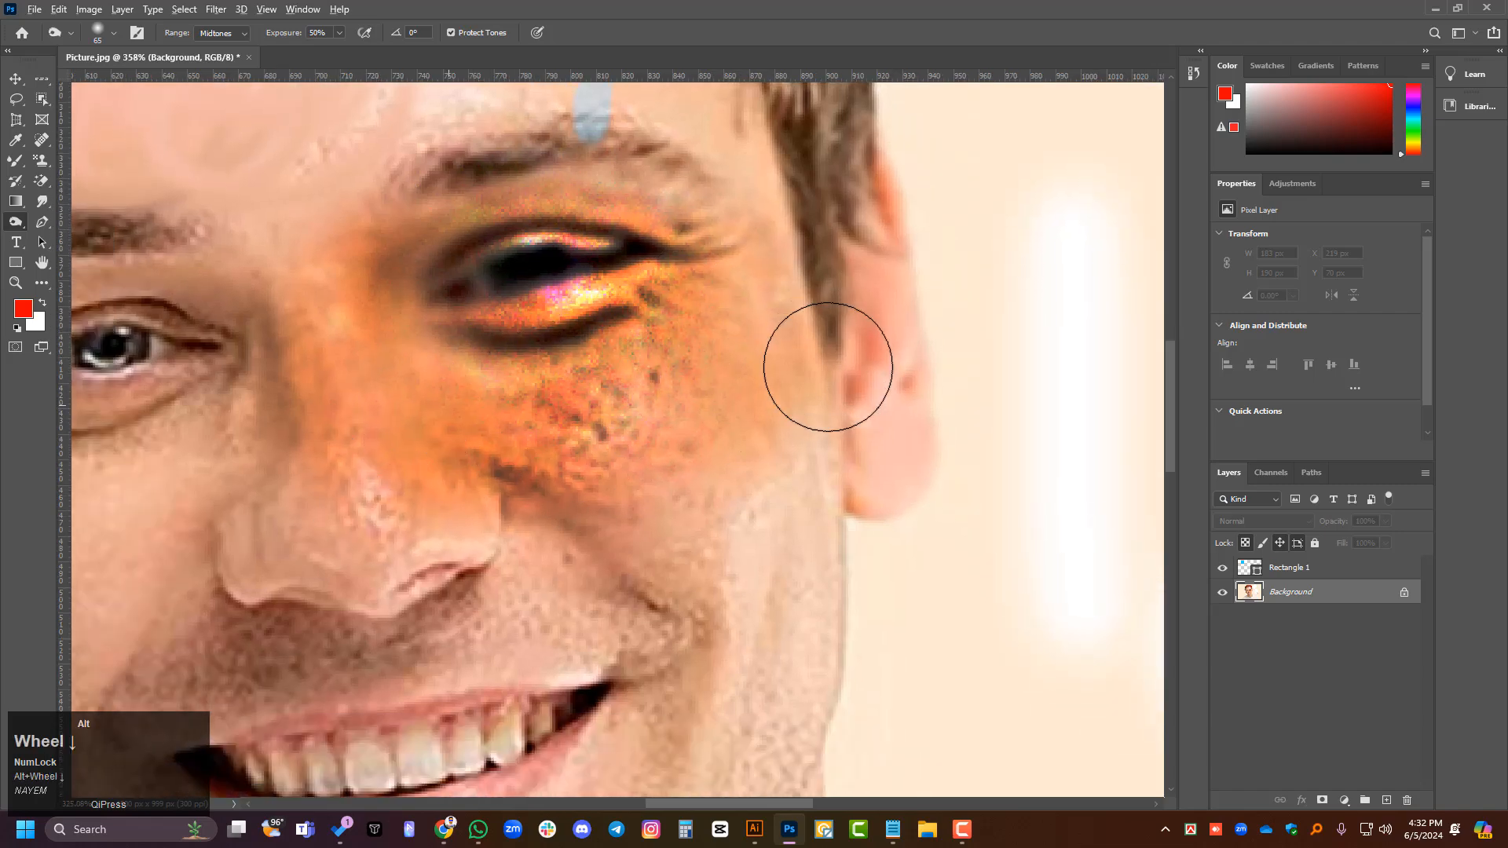
- Burn the other side of the nose bridge and the cheek under the eye on the image's left side
{"action": "scroll", "coordinate": [295, 487], "scroll_direction": "up", "scroll_amount": 1}
{"action": "left_click_drag", "start_coordinate": [354, 377], "coordinate": [175, 525]}
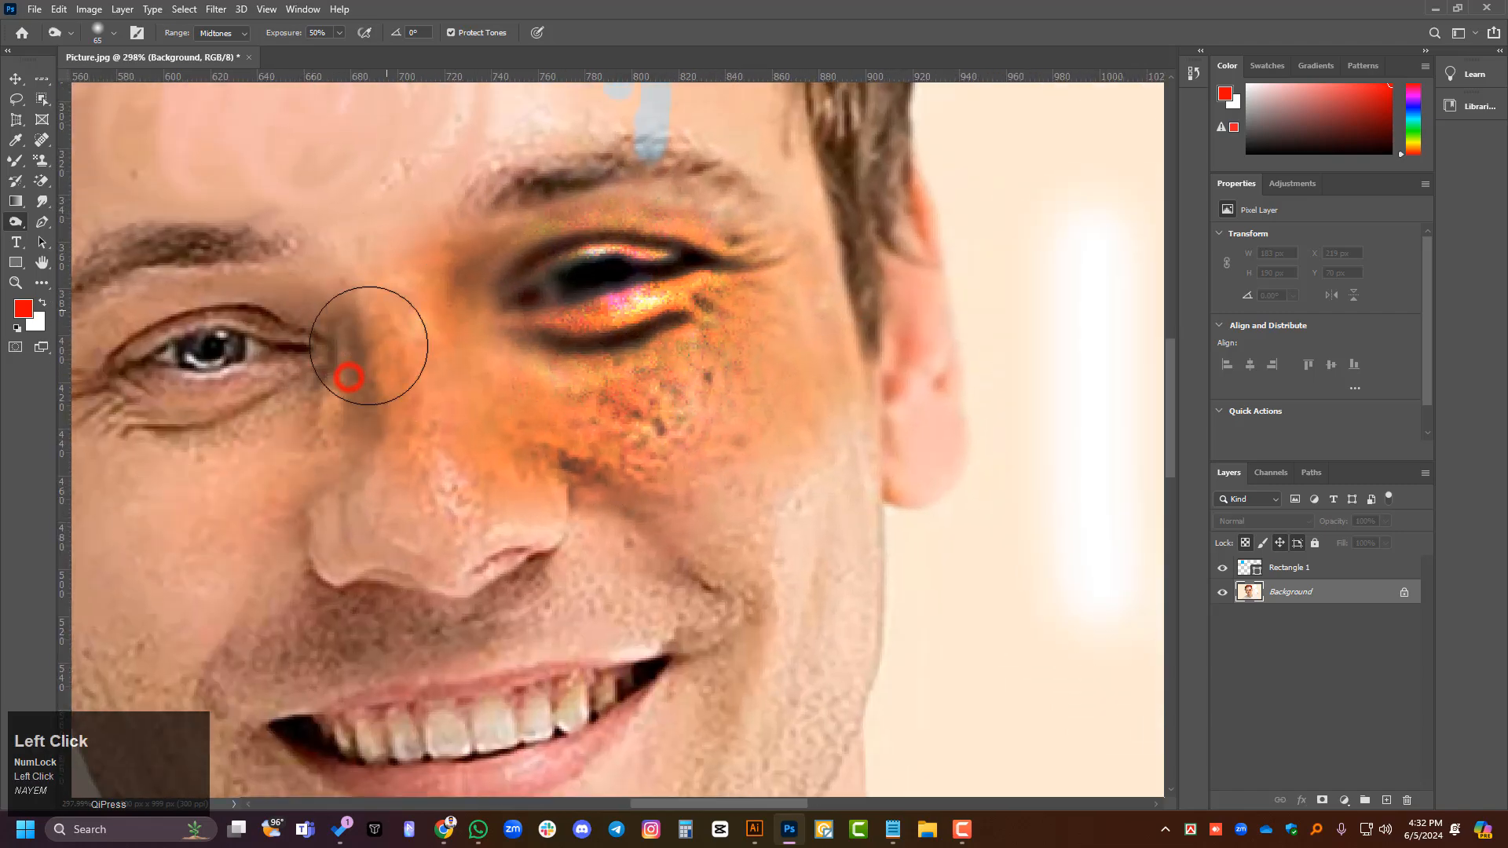
{"action": "left_click_drag", "start_coordinate": [308, 431], "coordinate": [219, 527]}
{"action": "left_click_drag", "start_coordinate": [327, 350], "coordinate": [57, 582]}
{"action": "left_click_drag", "start_coordinate": [142, 516], "coordinate": [236, 471]}
{"action": "scroll", "coordinate": [748, 366], "scroll_direction": "down", "scroll_amount": 1}
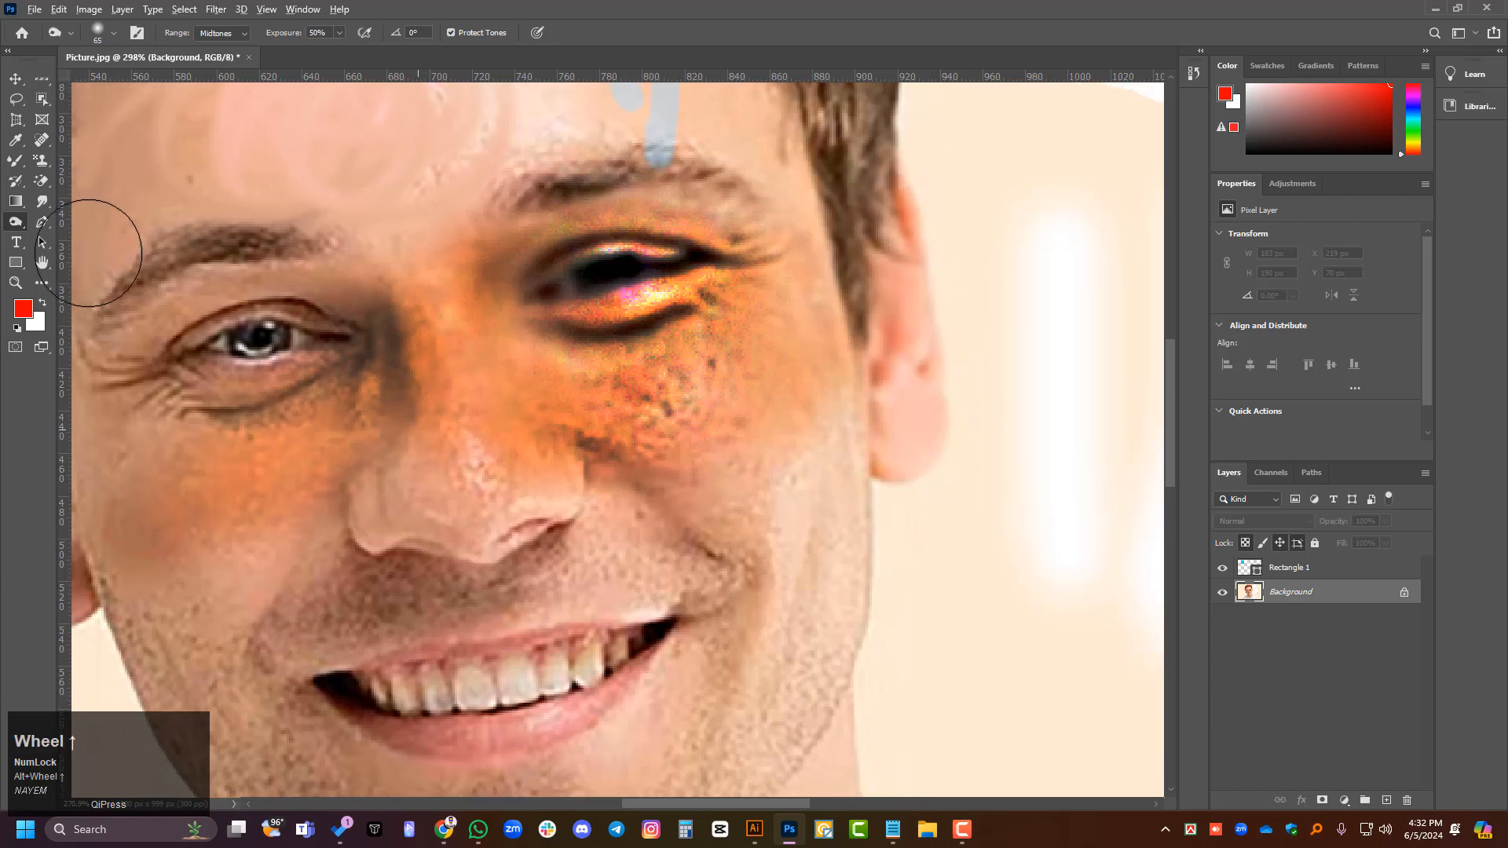
- Desaturate the cheek on the image's right side with the Sponge Tool at 50% flow
{"action": "right_click", "coordinate": [20, 222]}
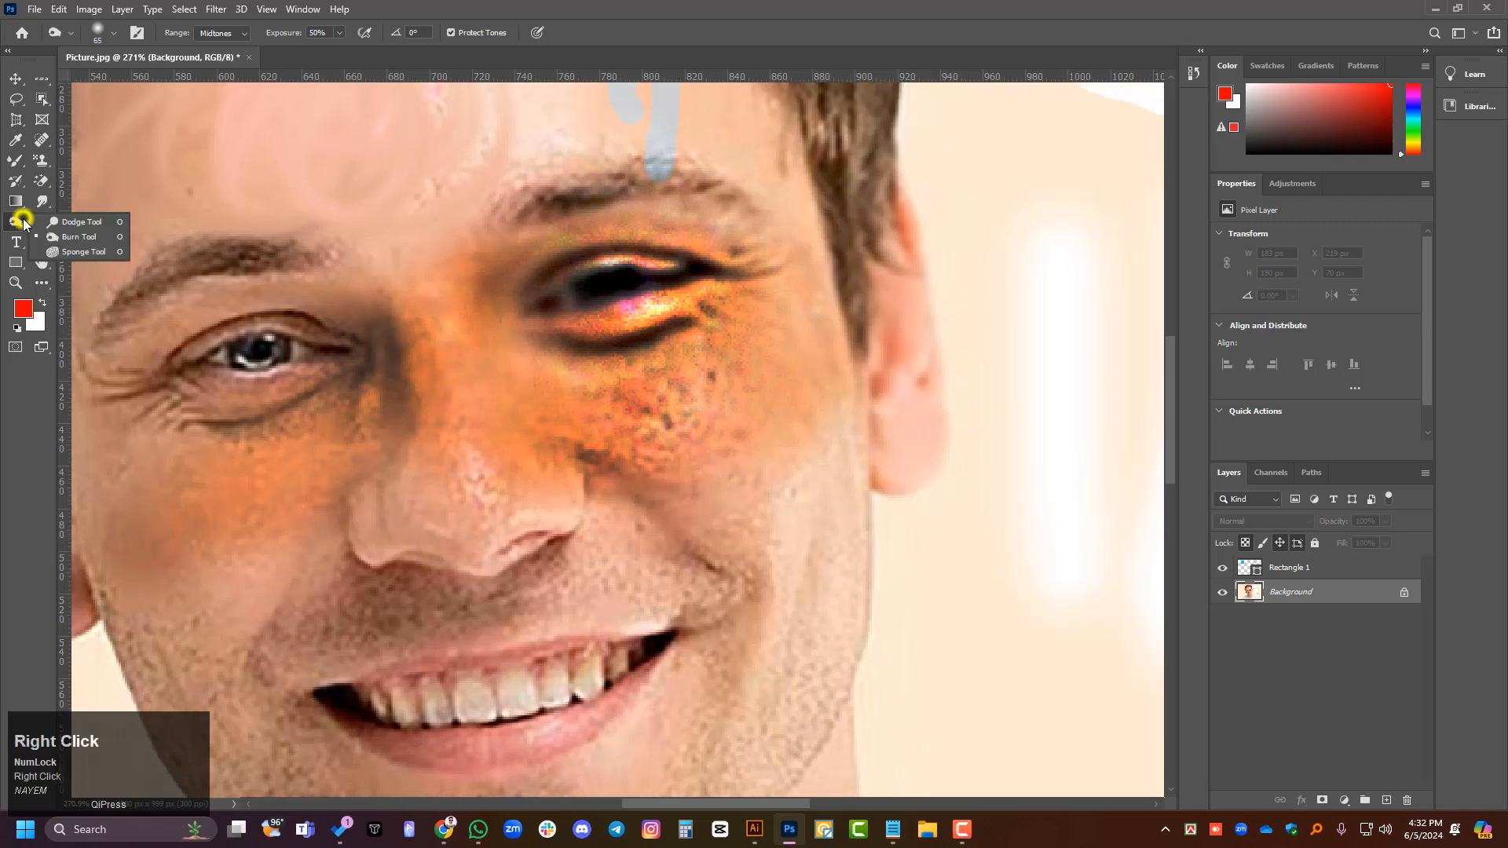
{"action": "left_click", "coordinate": [92, 253]}
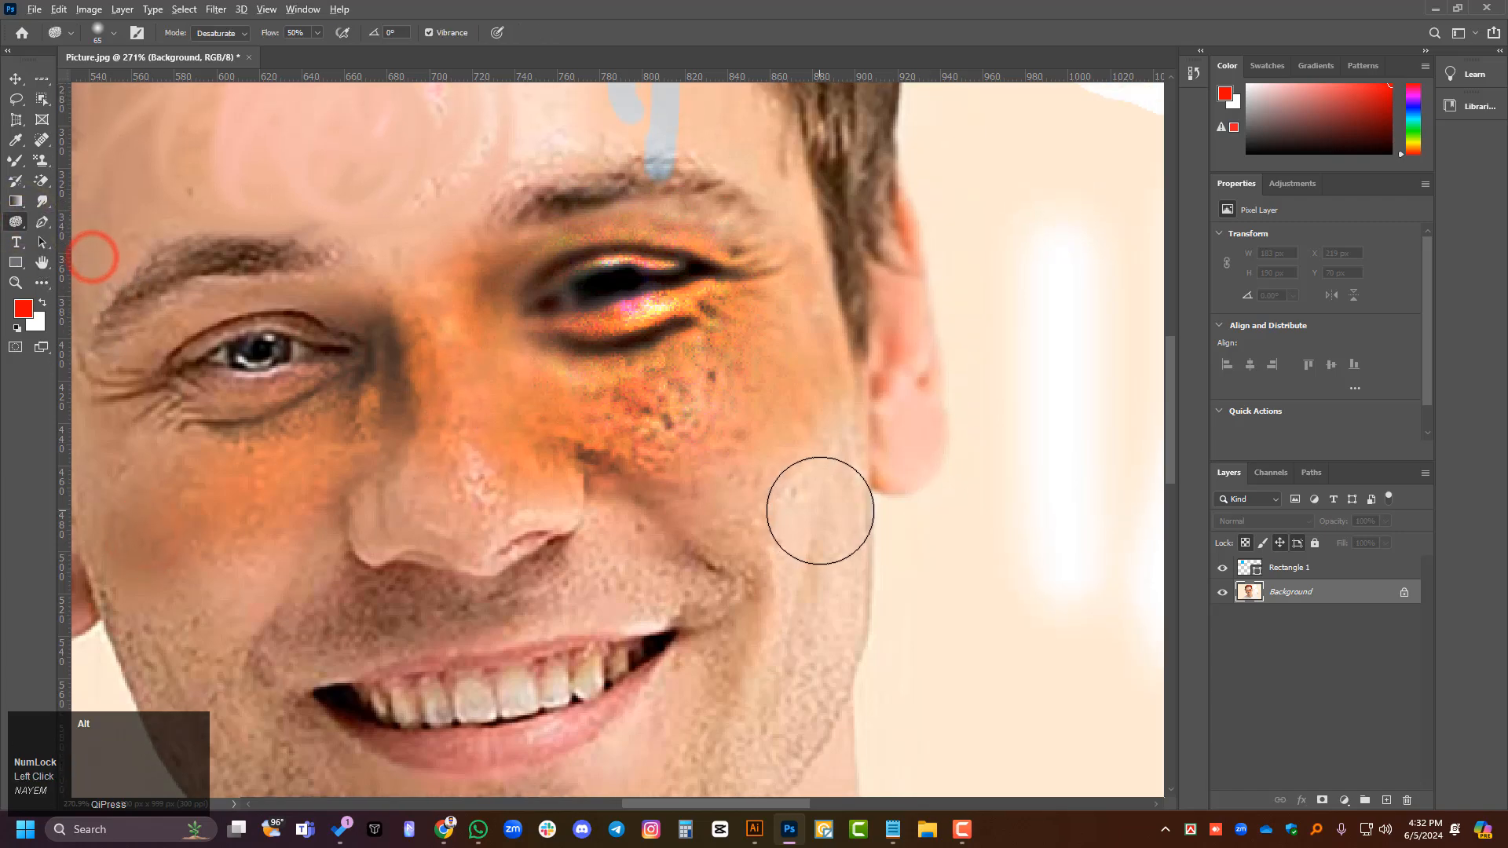
{"action": "scroll", "coordinate": [805, 479], "scroll_direction": "down", "scroll_amount": 1}
{"action": "left_click_drag", "start_coordinate": [771, 438], "coordinate": [764, 485]}
{"action": "left_click_drag", "start_coordinate": [770, 410], "coordinate": [746, 472]}
{"action": "mouse_move", "coordinate": [717, 434]}
{"action": "left_mouse_down"}
{"action": "mouse_move", "coordinate": [743, 471]}
{"action": "mouse_move", "coordinate": [758, 566]}
{"action": "left_mouse_up"}
{"action": "left_click_drag", "start_coordinate": [771, 458], "coordinate": [754, 573]}
{"action": "left_click_drag", "start_coordinate": [748, 590], "coordinate": [726, 632]}
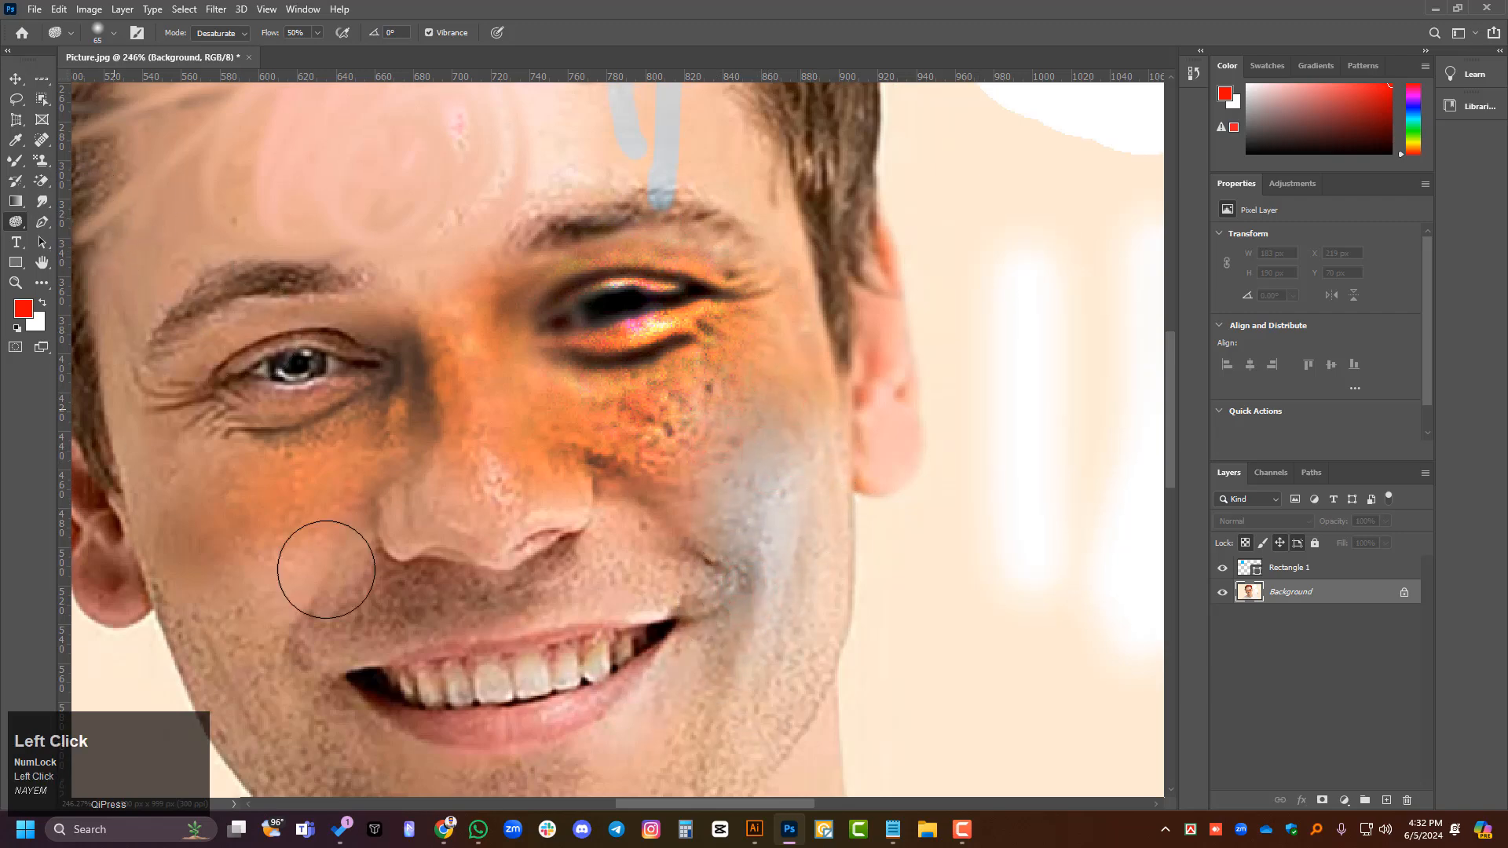
- Desaturate the cheek and under-eye area on the image's left side with the Sponge Tool
{"action": "left_click_drag", "start_coordinate": [301, 510], "coordinate": [259, 593]}
{"action": "left_click_drag", "start_coordinate": [377, 370], "coordinate": [314, 471]}
{"action": "left_click_drag", "start_coordinate": [306, 440], "coordinate": [274, 550]}
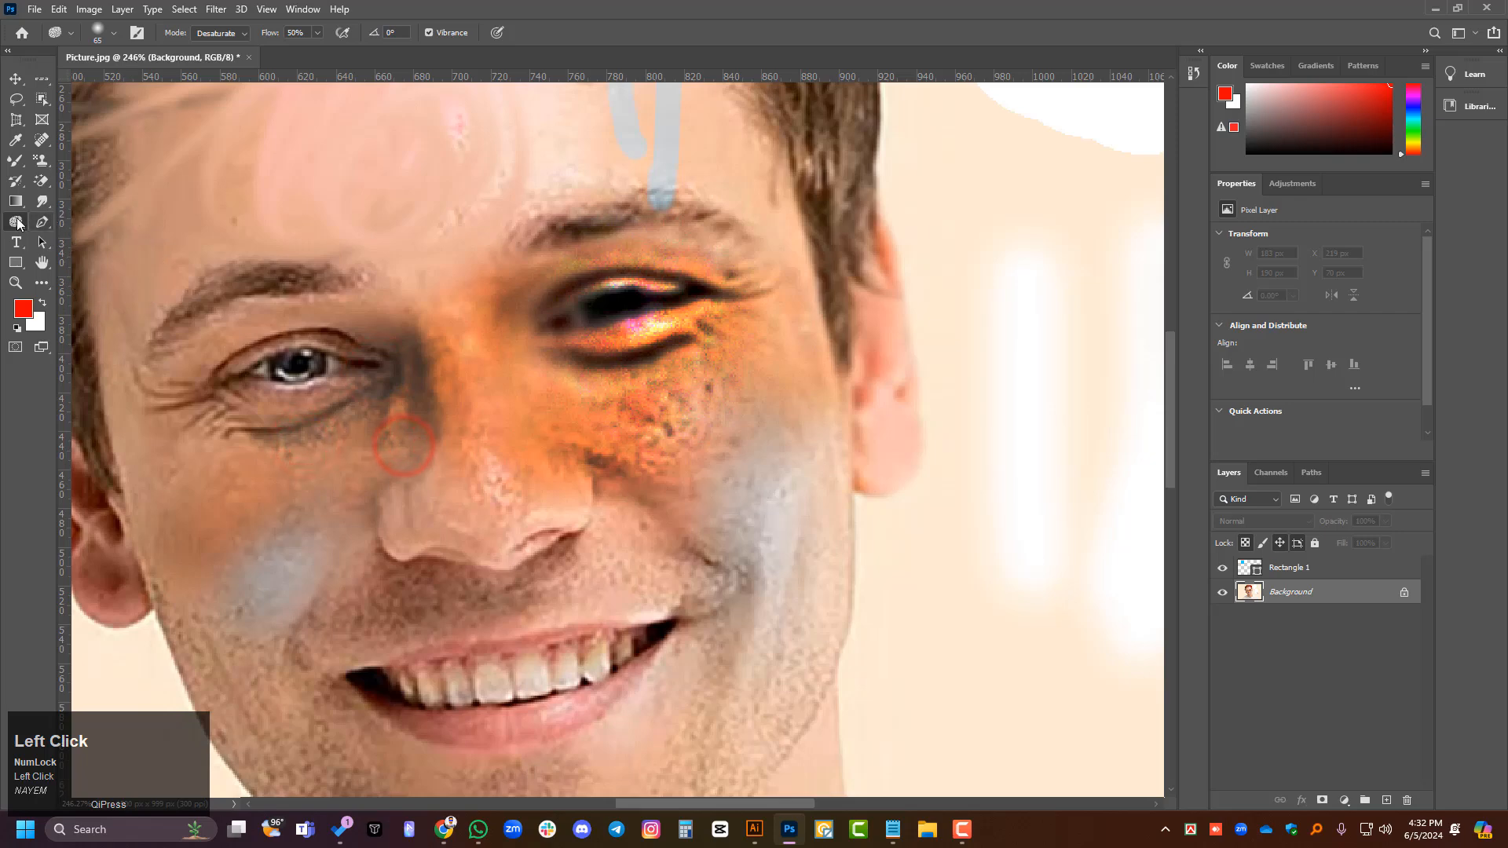
- Lighten the cheek on the image's left side, the nose and the upper lip with the Dodge Tool on Midtones at 50% exposure
{"action": "right_click", "coordinate": [16, 221]}
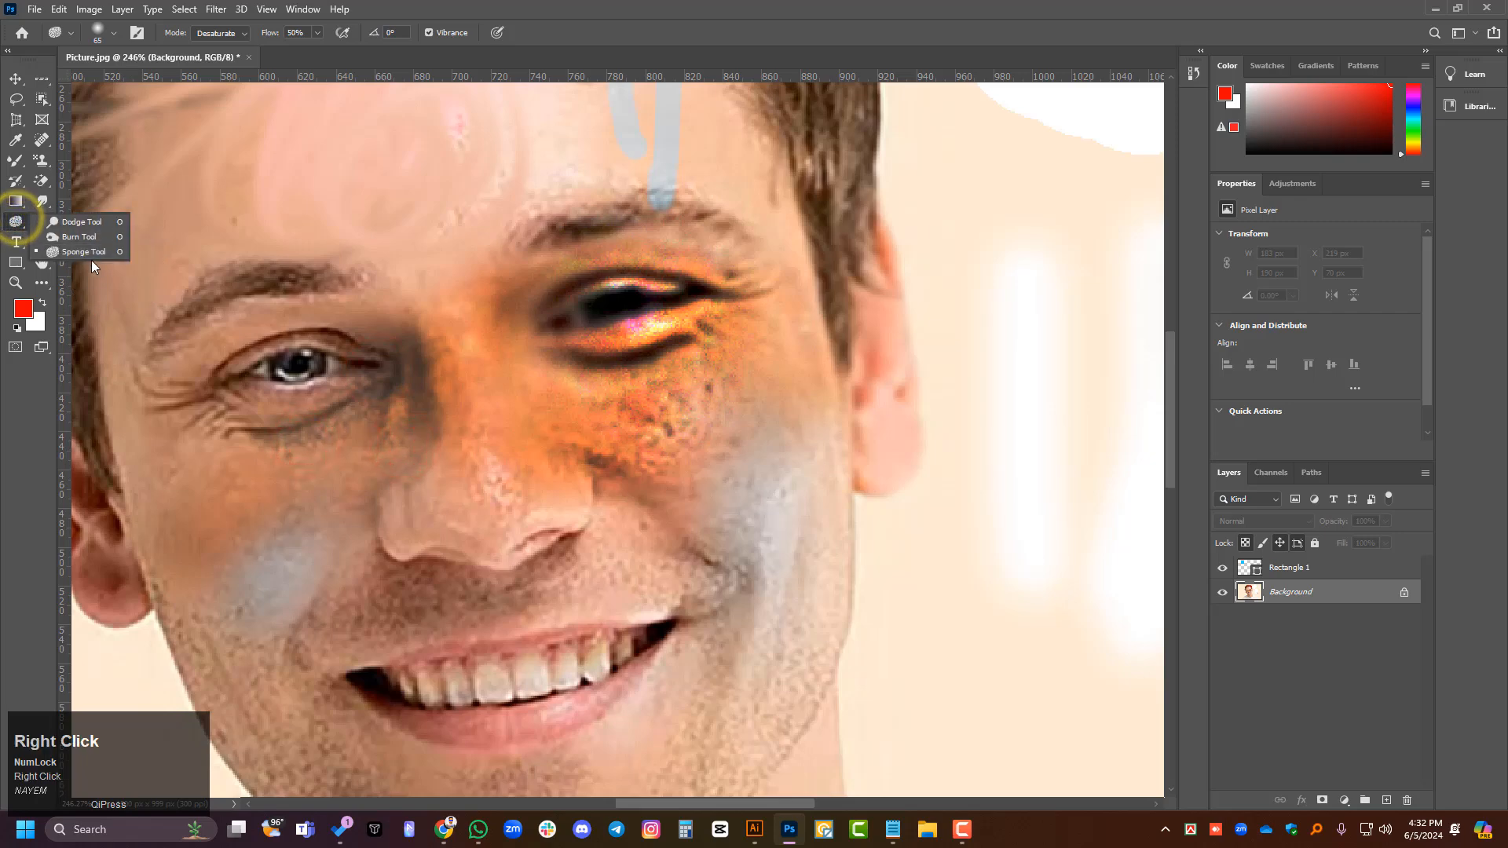
{"action": "left_click", "coordinate": [77, 223]}
{"action": "mouse_move", "coordinate": [218, 513]}
{"action": "left_mouse_down"}
{"action": "mouse_move", "coordinate": [185, 503]}
{"action": "mouse_move", "coordinate": [208, 538]}
{"action": "left_mouse_up"}
{"action": "left_click_drag", "start_coordinate": [205, 450], "coordinate": [251, 609]}
{"action": "mouse_move", "coordinate": [409, 563]}
{"action": "left_mouse_down"}
{"action": "mouse_move", "coordinate": [392, 640]}
{"action": "mouse_move", "coordinate": [384, 628]}
{"action": "left_mouse_up"}
{"action": "left_click_drag", "start_coordinate": [469, 511], "coordinate": [275, 636]}
{"action": "left_click_drag", "start_coordinate": [362, 520], "coordinate": [292, 620]}
{"action": "left_click_drag", "start_coordinate": [461, 530], "coordinate": [266, 635]}
- Dodge the cheek on the image's right side, from under the eye to the mouth corner, plus the nose tip
{"action": "left_click_drag", "start_coordinate": [653, 461], "coordinate": [649, 569]}
{"action": "left_click_drag", "start_coordinate": [680, 512], "coordinate": [734, 628]}
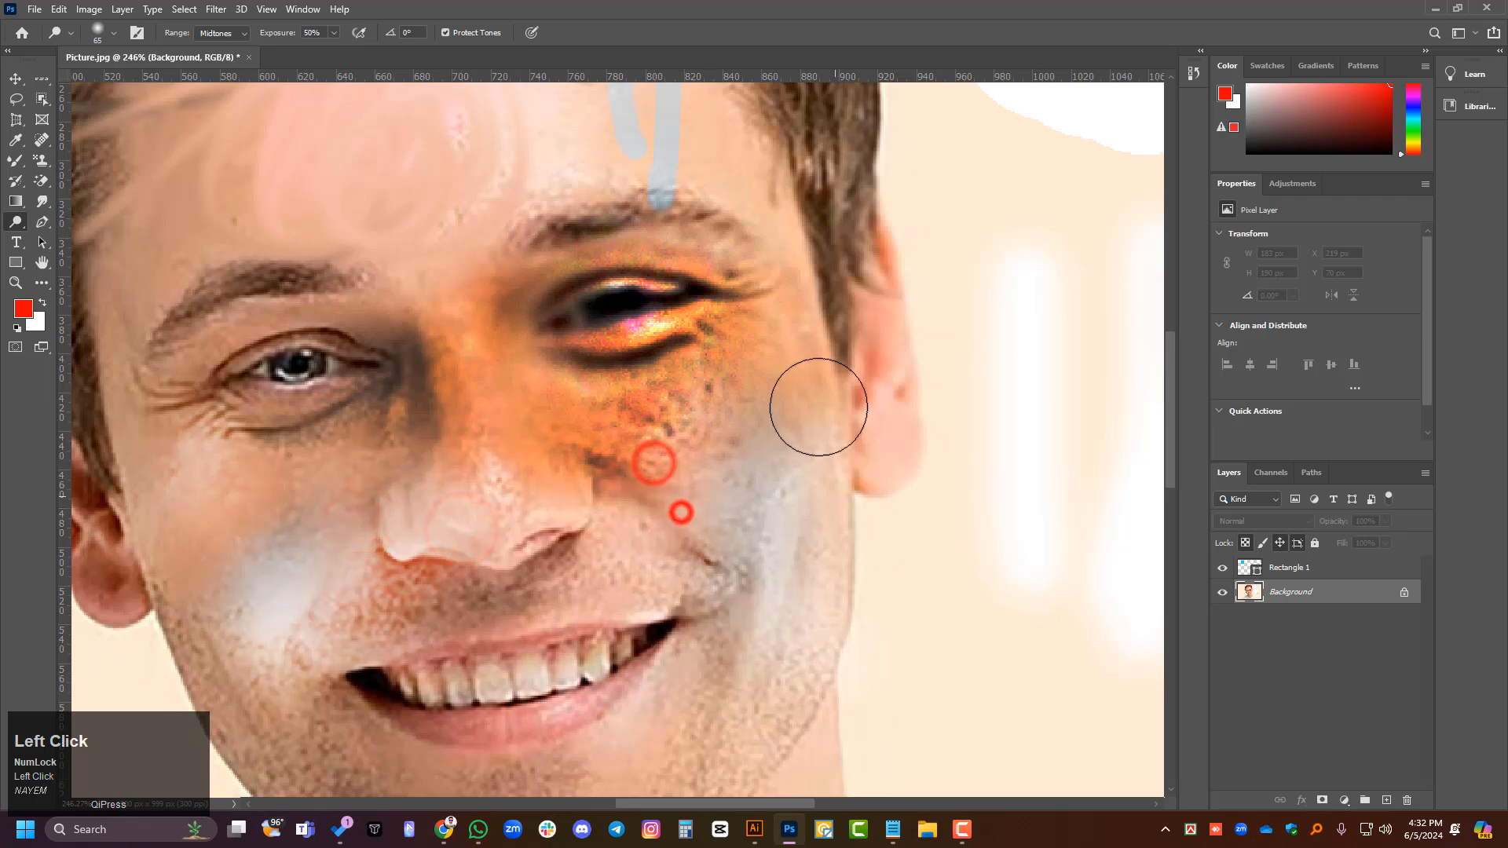
{"action": "left_click_drag", "start_coordinate": [798, 492], "coordinate": [762, 616]}
{"action": "left_click_drag", "start_coordinate": [791, 387], "coordinate": [760, 612]}
{"action": "left_click_drag", "start_coordinate": [748, 516], "coordinate": [721, 612]}
{"action": "left_click_drag", "start_coordinate": [676, 419], "coordinate": [642, 681]}
{"action": "left_click_drag", "start_coordinate": [667, 431], "coordinate": [670, 543]}
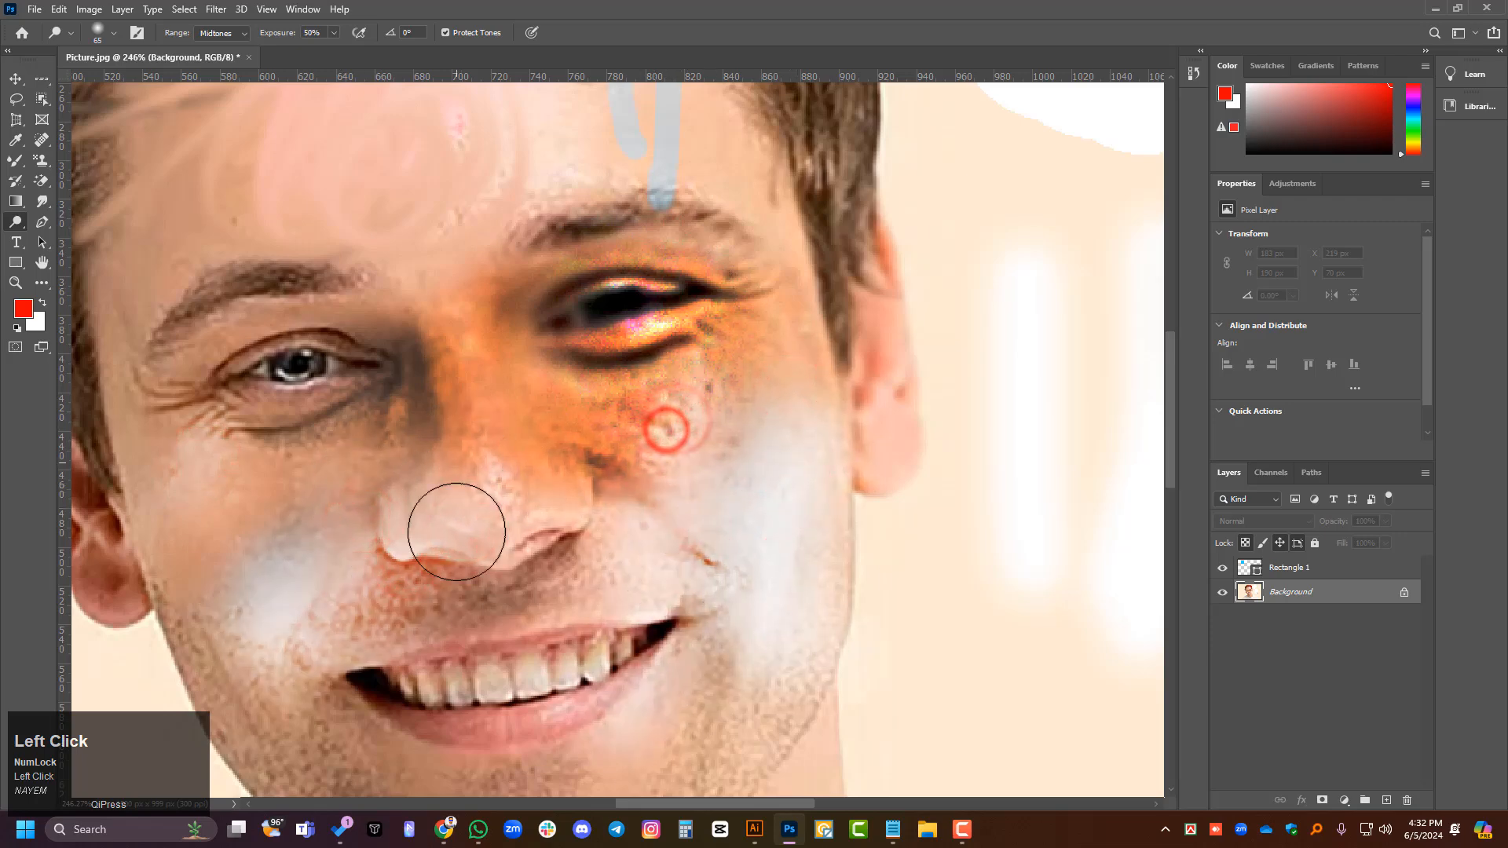
{"action": "left_click_drag", "start_coordinate": [447, 516], "coordinate": [409, 531]}
{"action": "left_click_drag", "start_coordinate": [516, 453], "coordinate": [462, 531]}
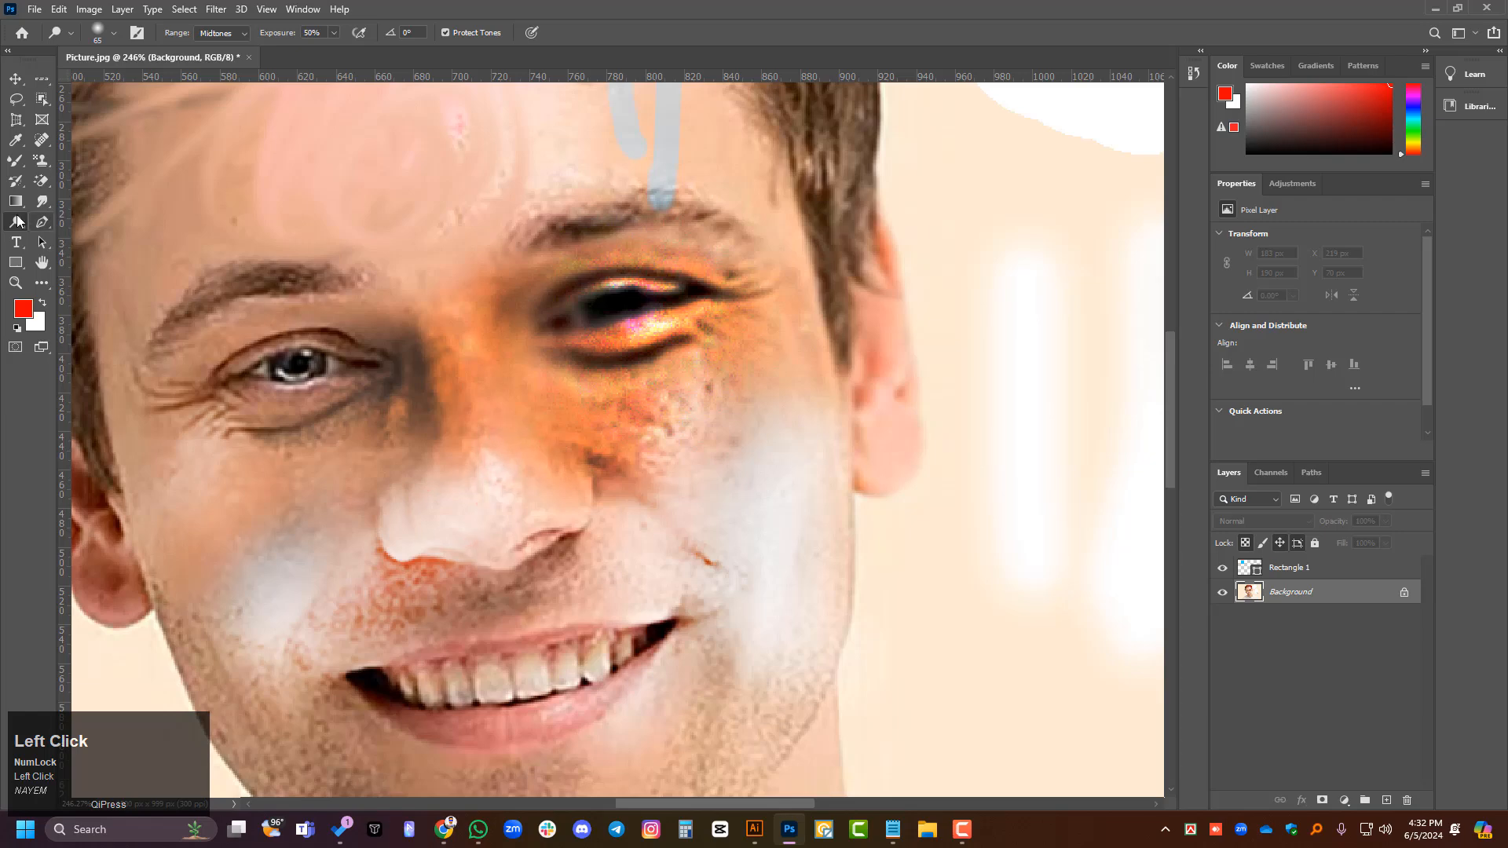
{"action": "right_click", "coordinate": [16, 220]}
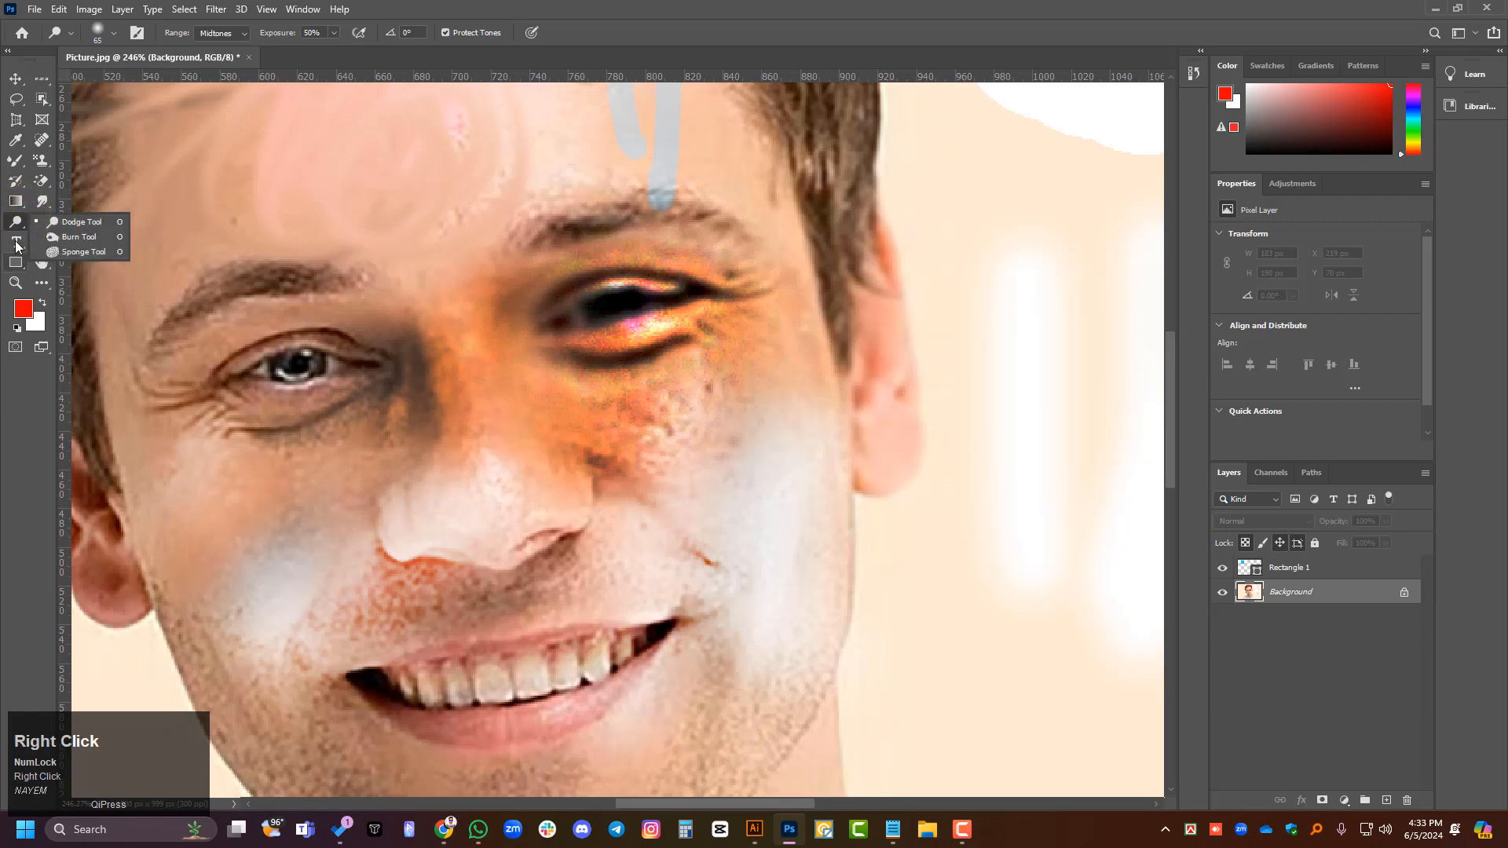
{"action": "left_click", "coordinate": [18, 225]}
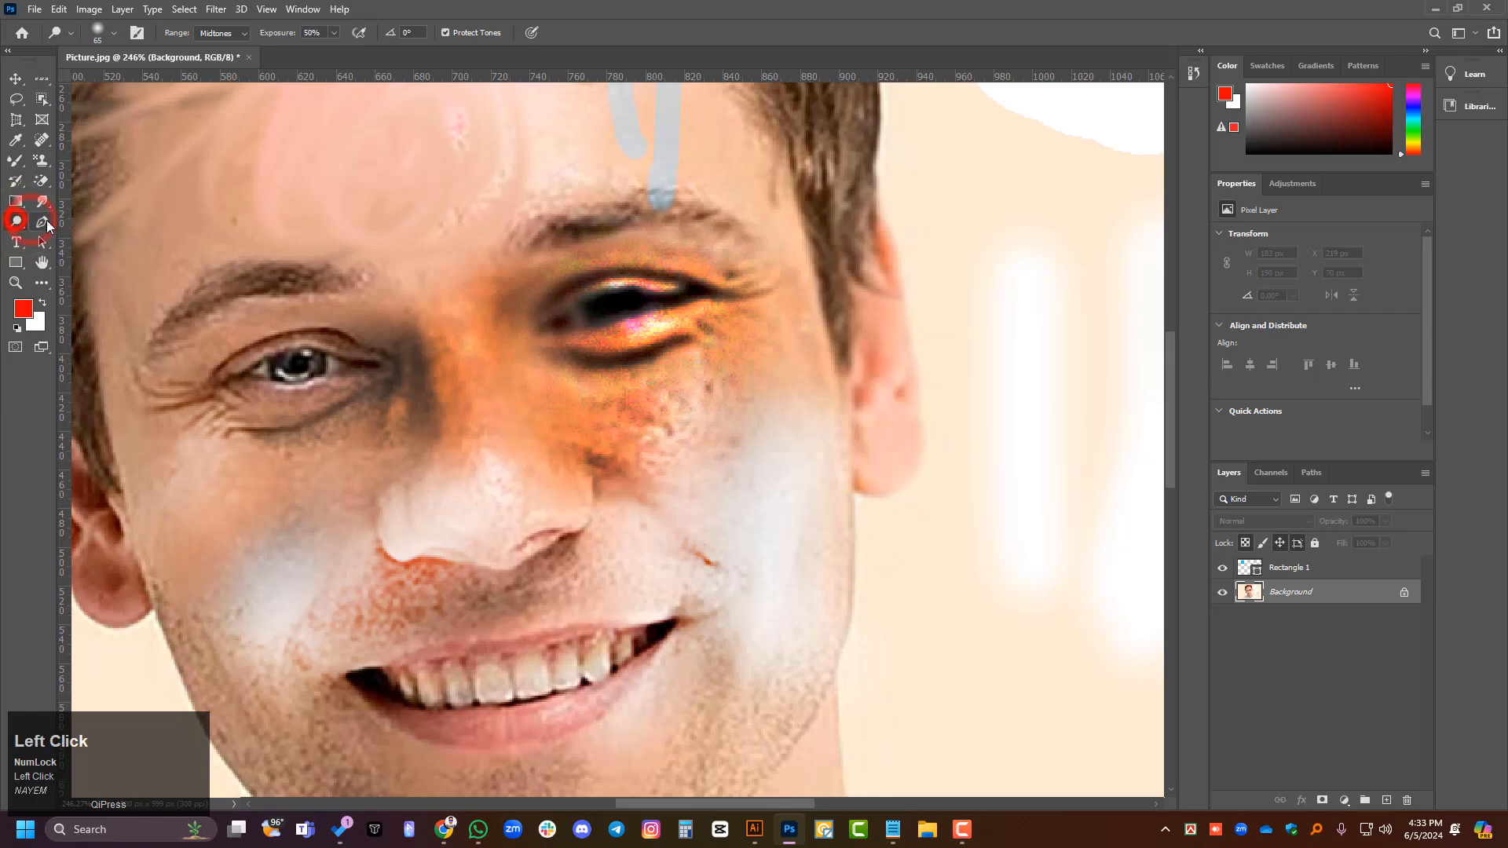
- Draw a closed Pen Tool path from the ear on the image's left along the hairline, across the forehead and back over the nose
{"action": "right_click", "coordinate": [46, 219]}
{"action": "left_click", "coordinate": [118, 215]}
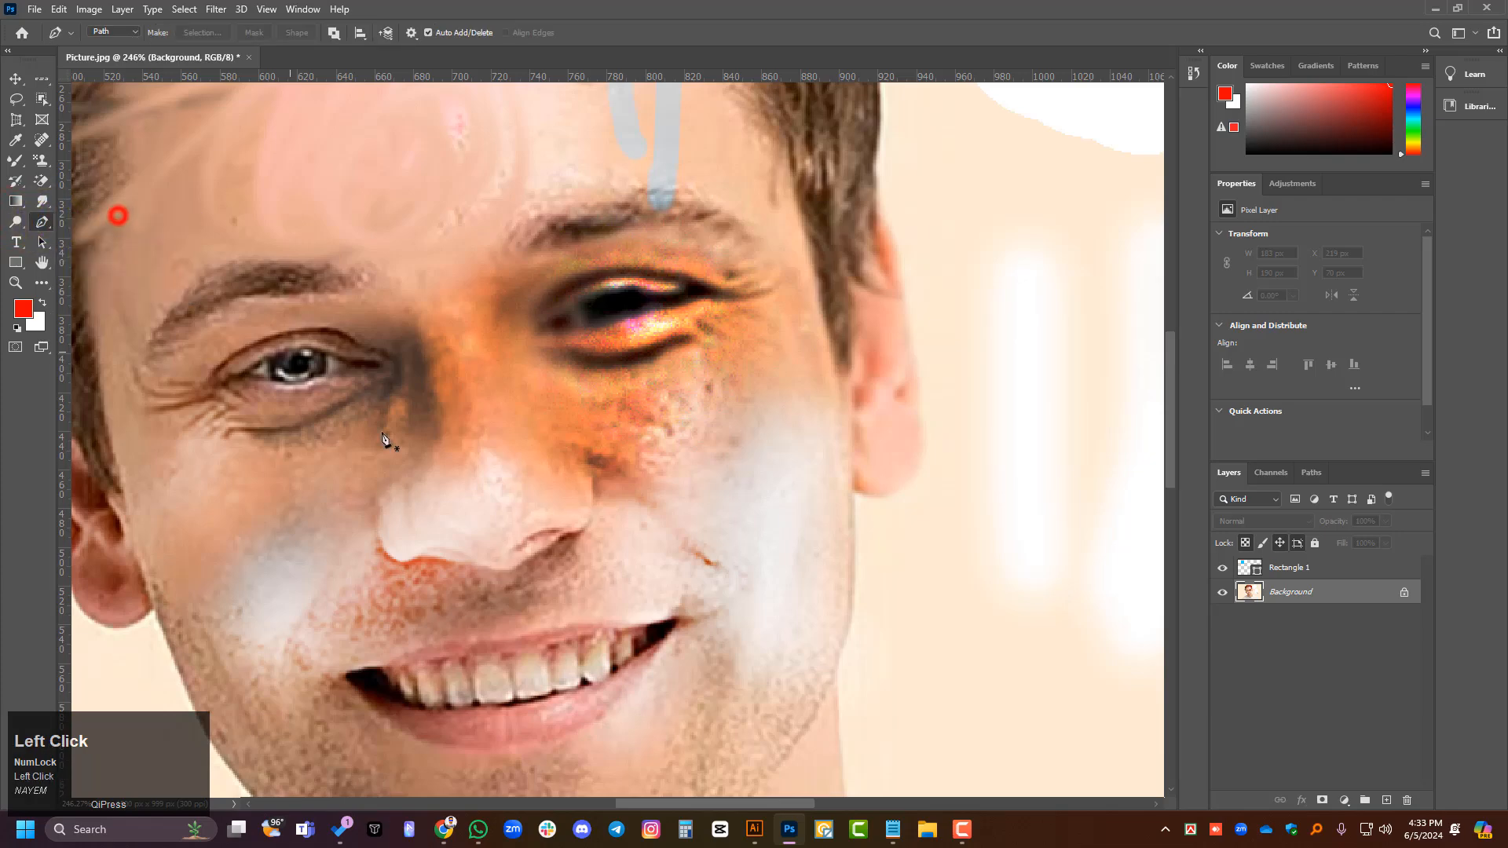
{"action": "scroll", "coordinate": [421, 505], "scroll_direction": "down", "scroll_amount": 4, "text": "alt"}
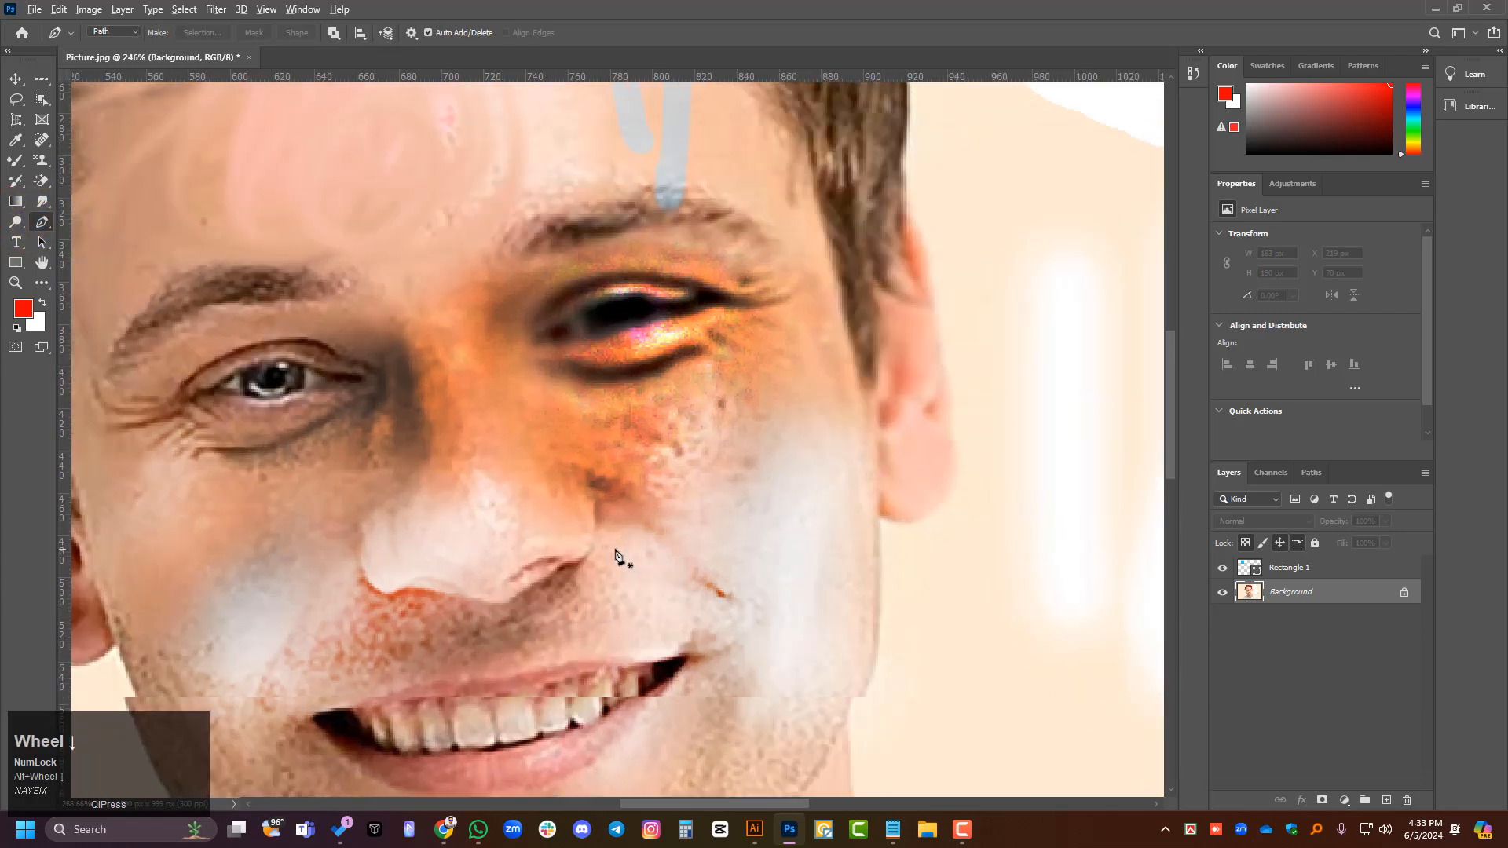
{"action": "scroll", "coordinate": [616, 556], "scroll_direction": "down", "scroll_amount": 2, "text": "alt"}
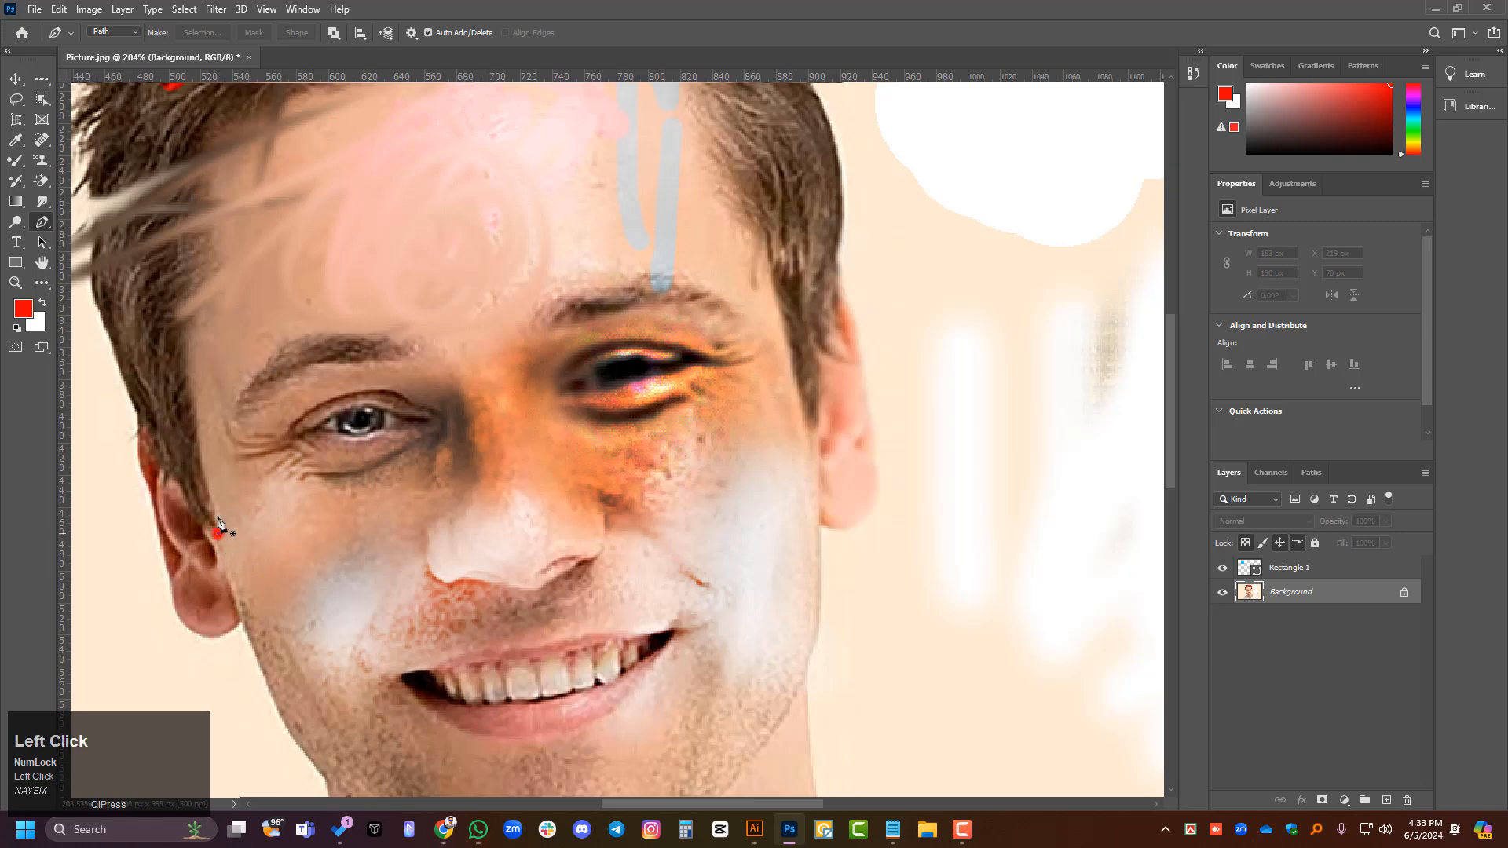
{"action": "left_click", "coordinate": [189, 382]}
{"action": "left_click", "coordinate": [178, 273]}
{"action": "left_click", "coordinate": [190, 179]}
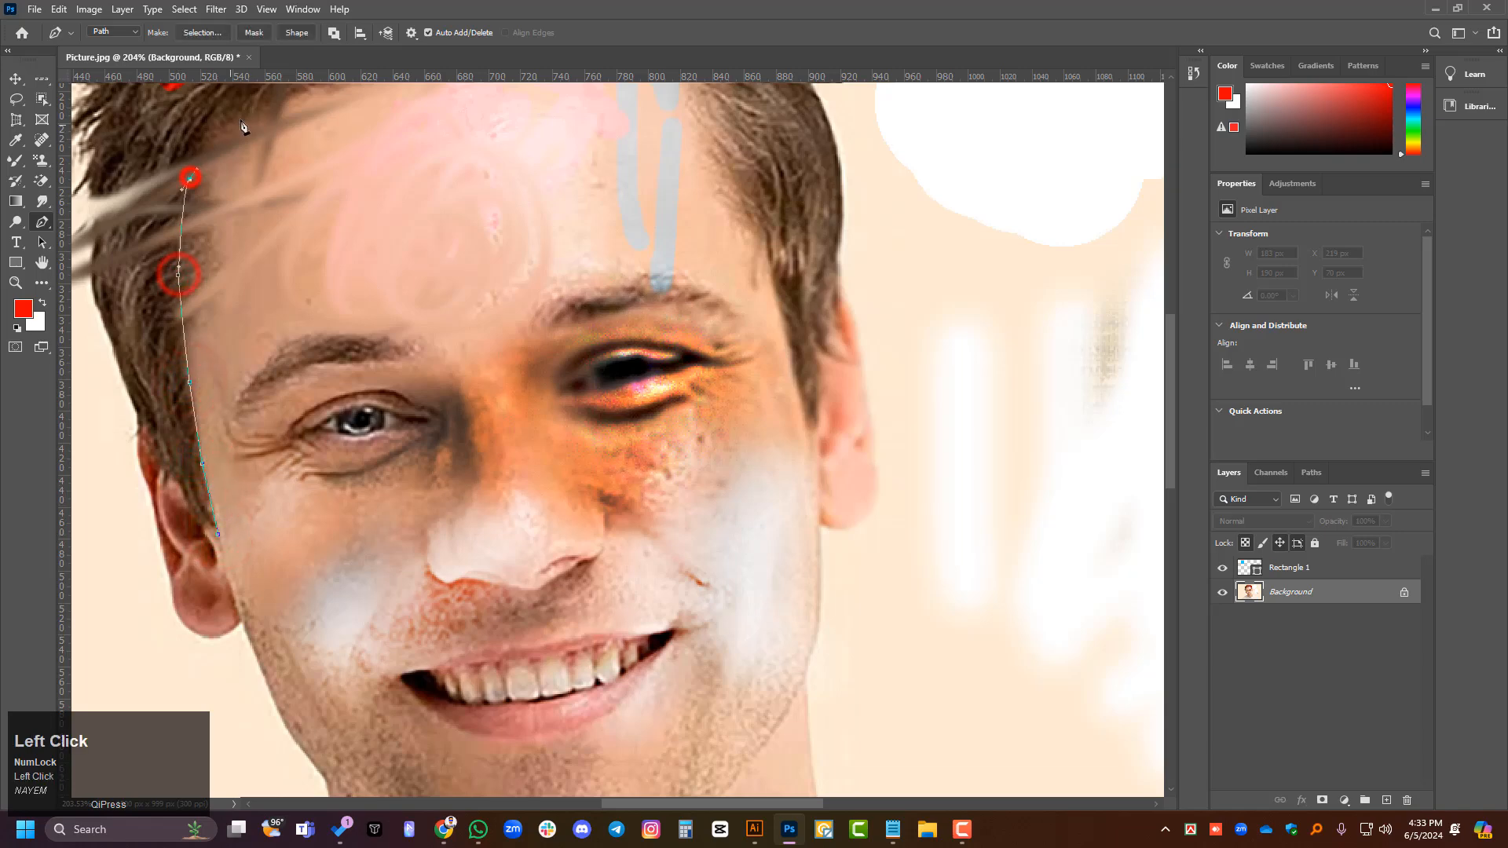
{"action": "left_click", "coordinate": [815, 129]}
{"action": "left_click", "coordinate": [597, 474]}
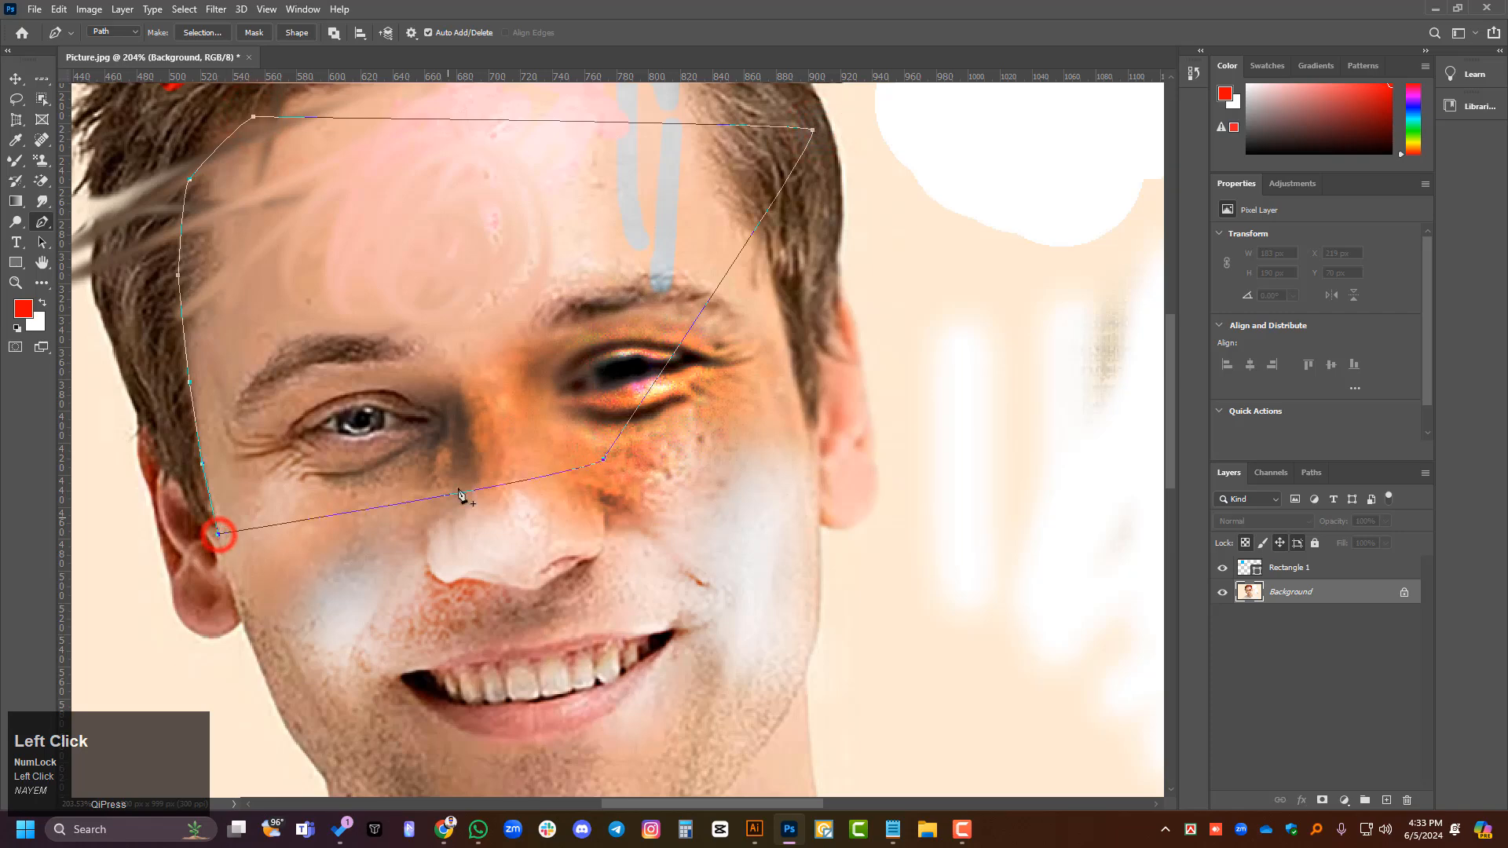
{"action": "left_click", "coordinate": [17, 80]}
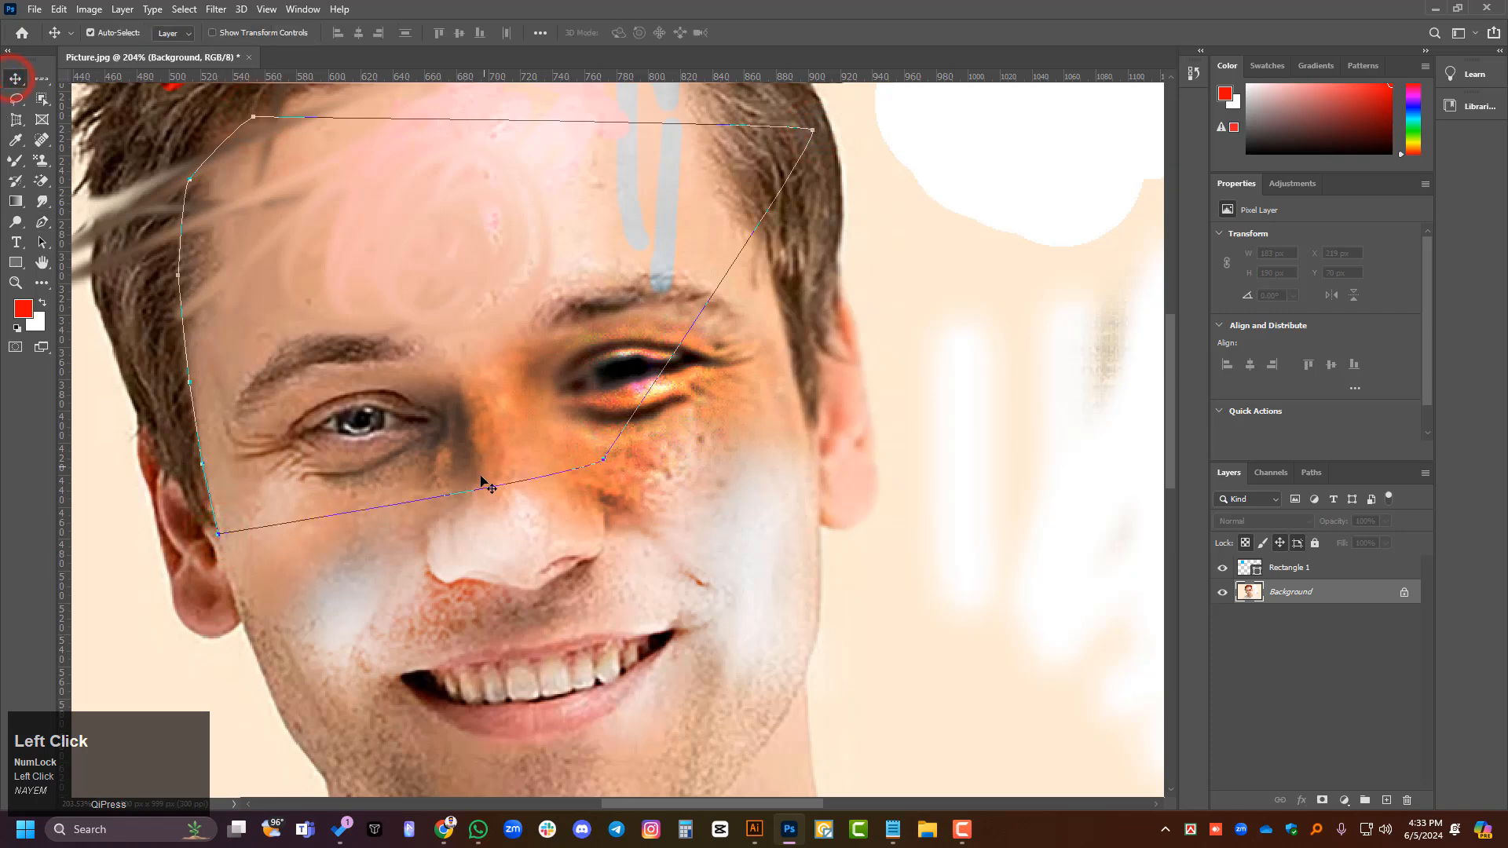
- Load the forehead work path as a selection
{"action": "scroll", "coordinate": [212, 550], "scroll_direction": "up", "scroll_amount": 6, "text": "alt"}
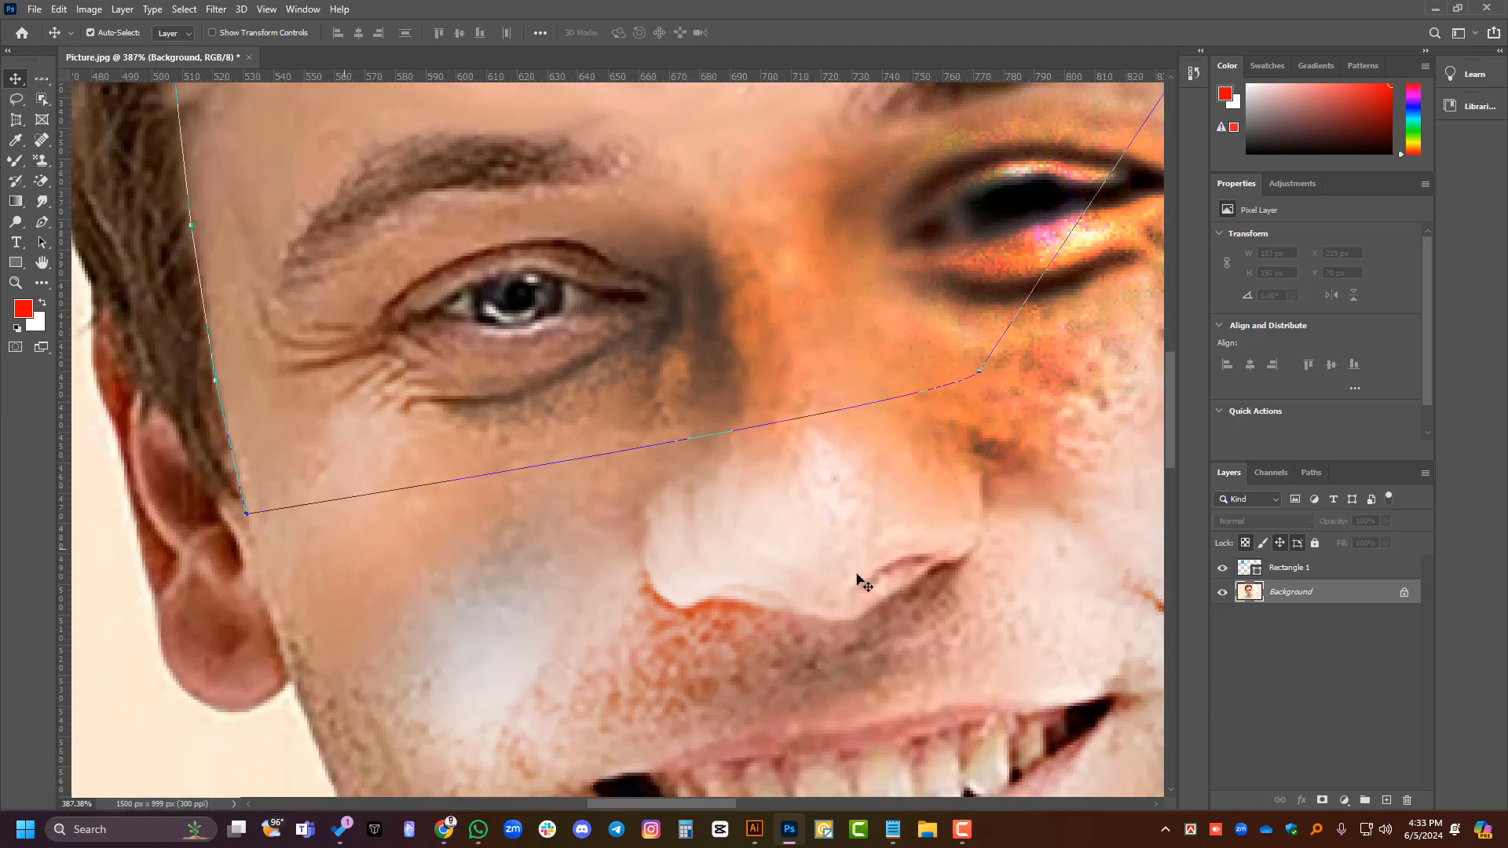
{"action": "left_click", "coordinate": [1310, 473]}
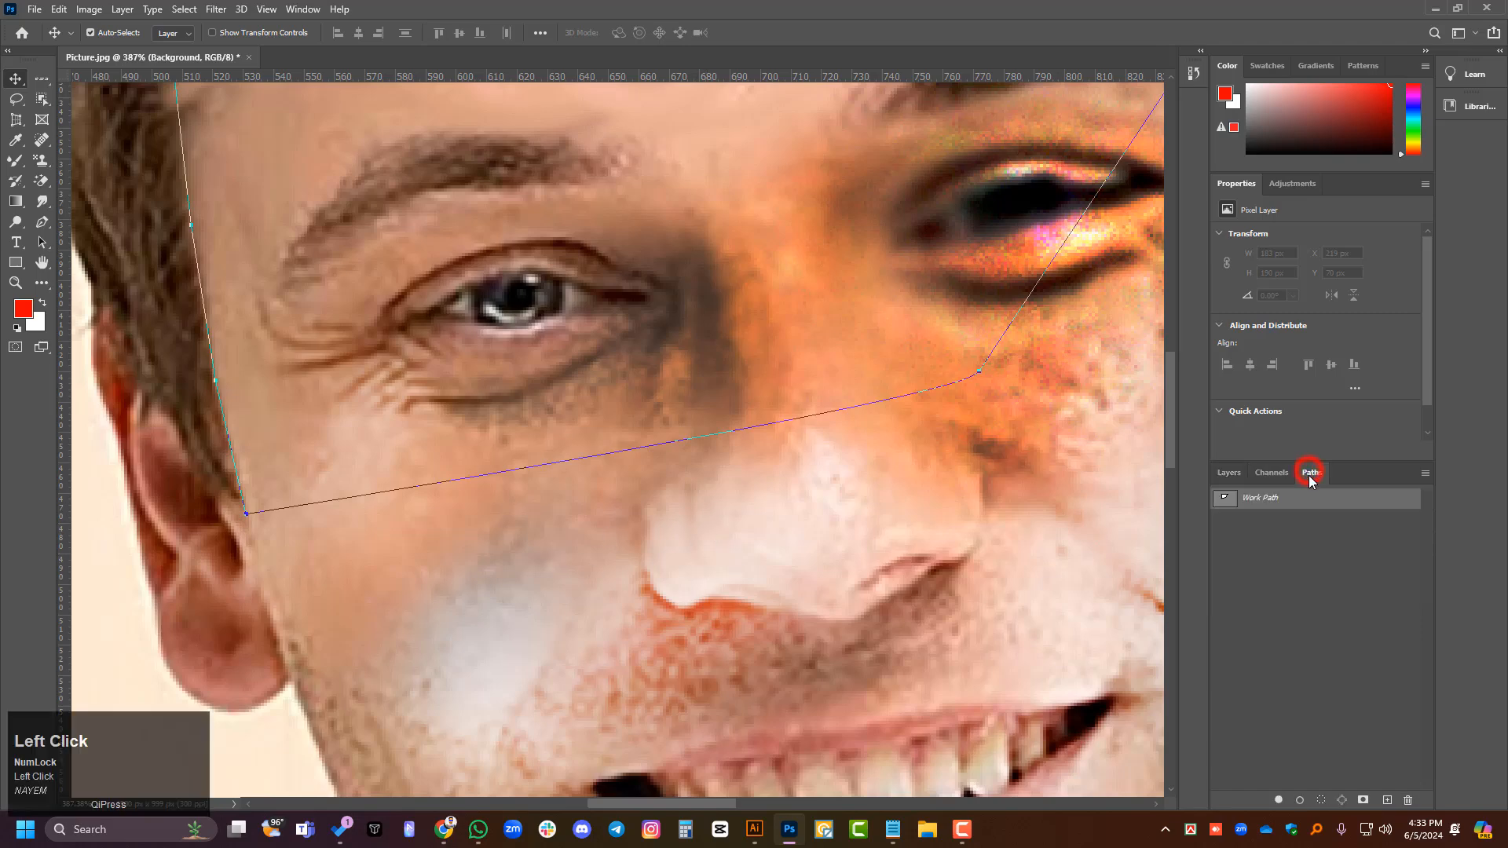
{"action": "right_click", "coordinate": [1233, 504]}
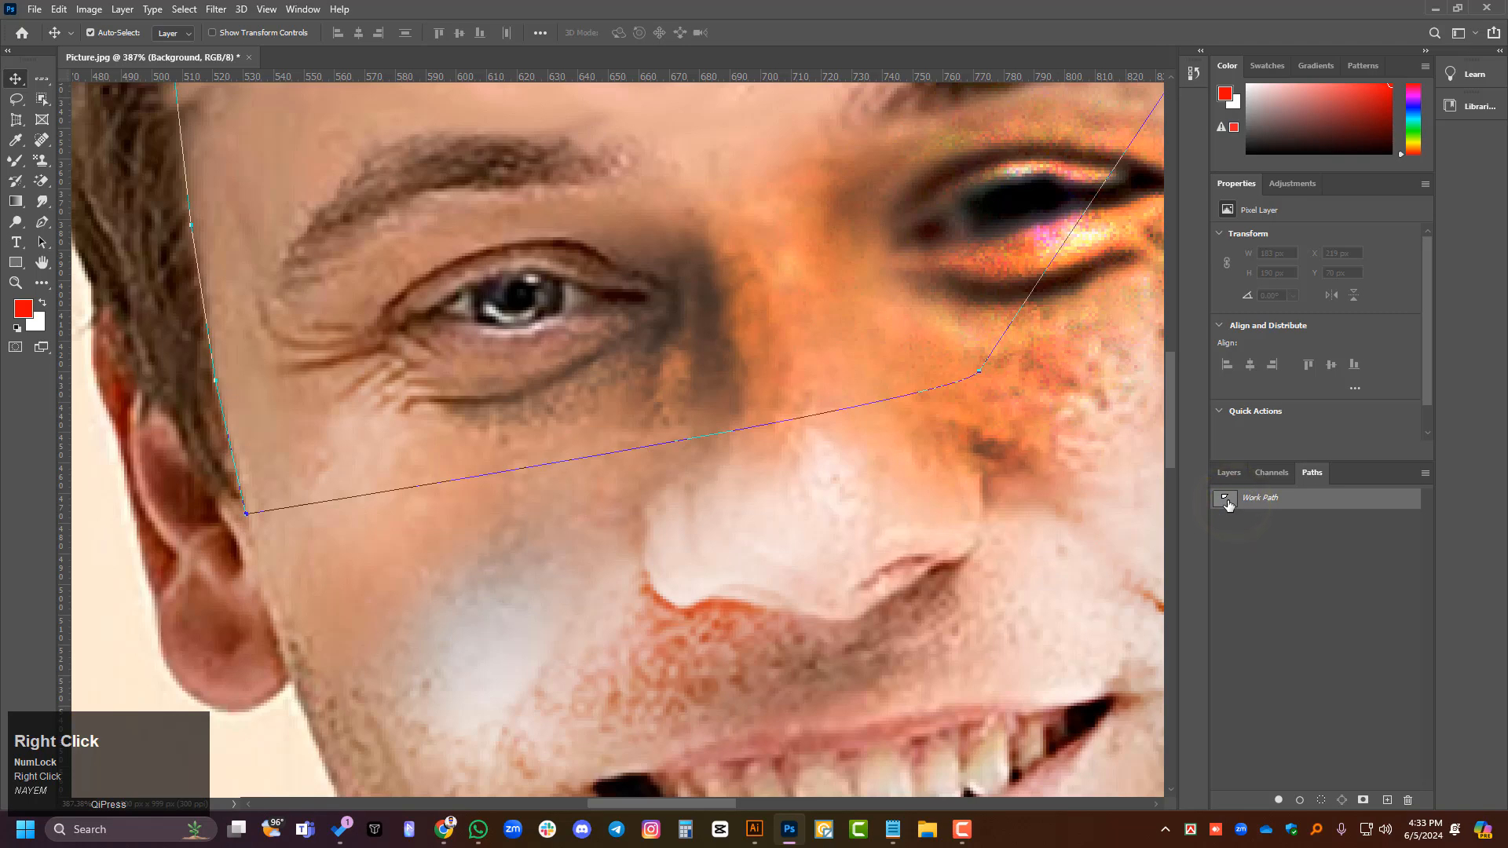
{"action": "left_click", "coordinate": [1229, 504], "text": "ctrl"}
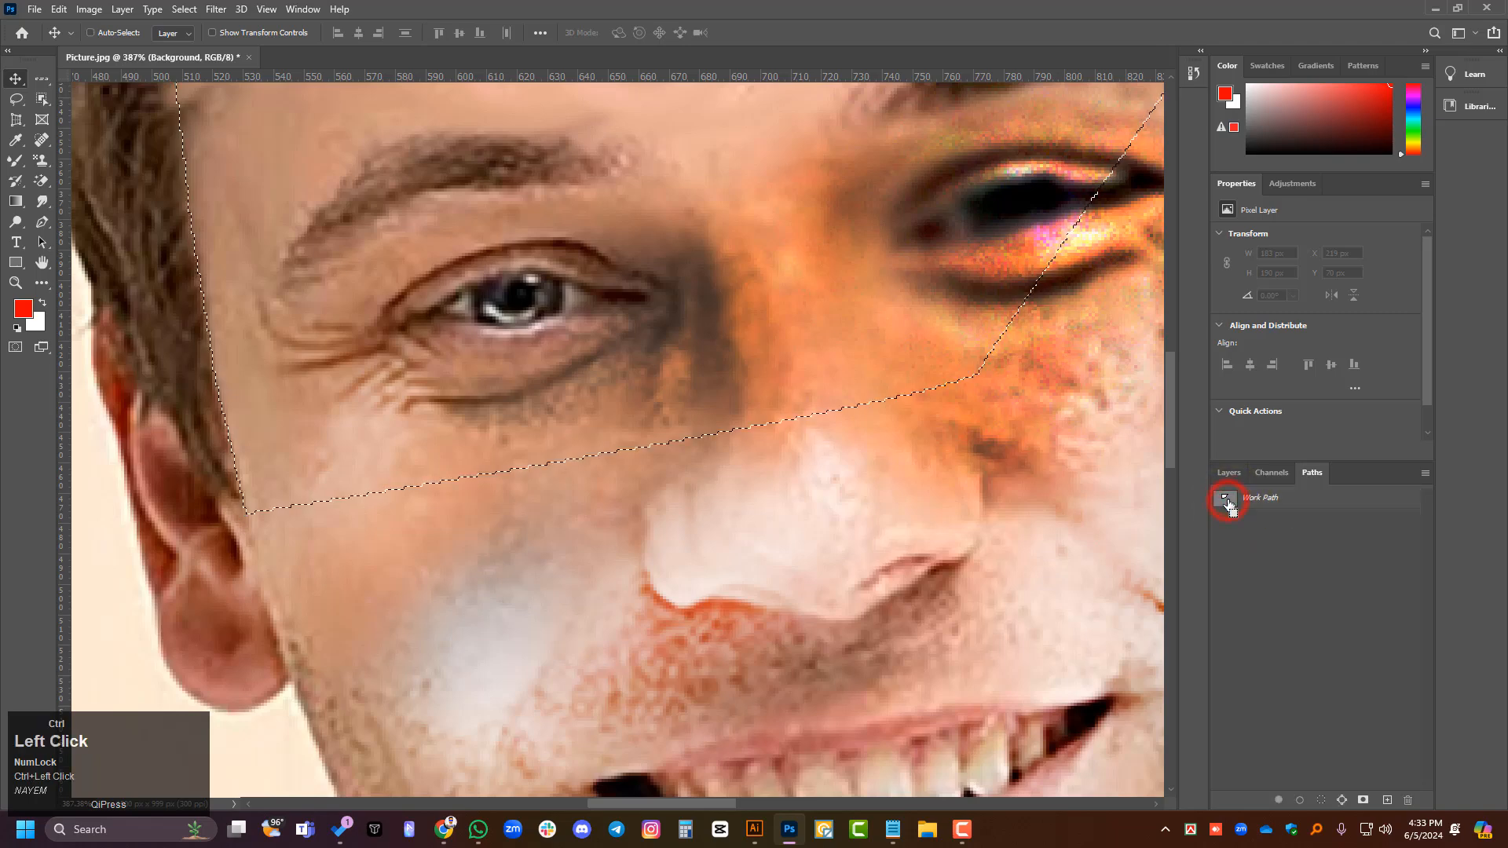
{"action": "scroll", "coordinate": [589, 632], "scroll_direction": "down", "scroll_amount": 3, "text": "alt"}
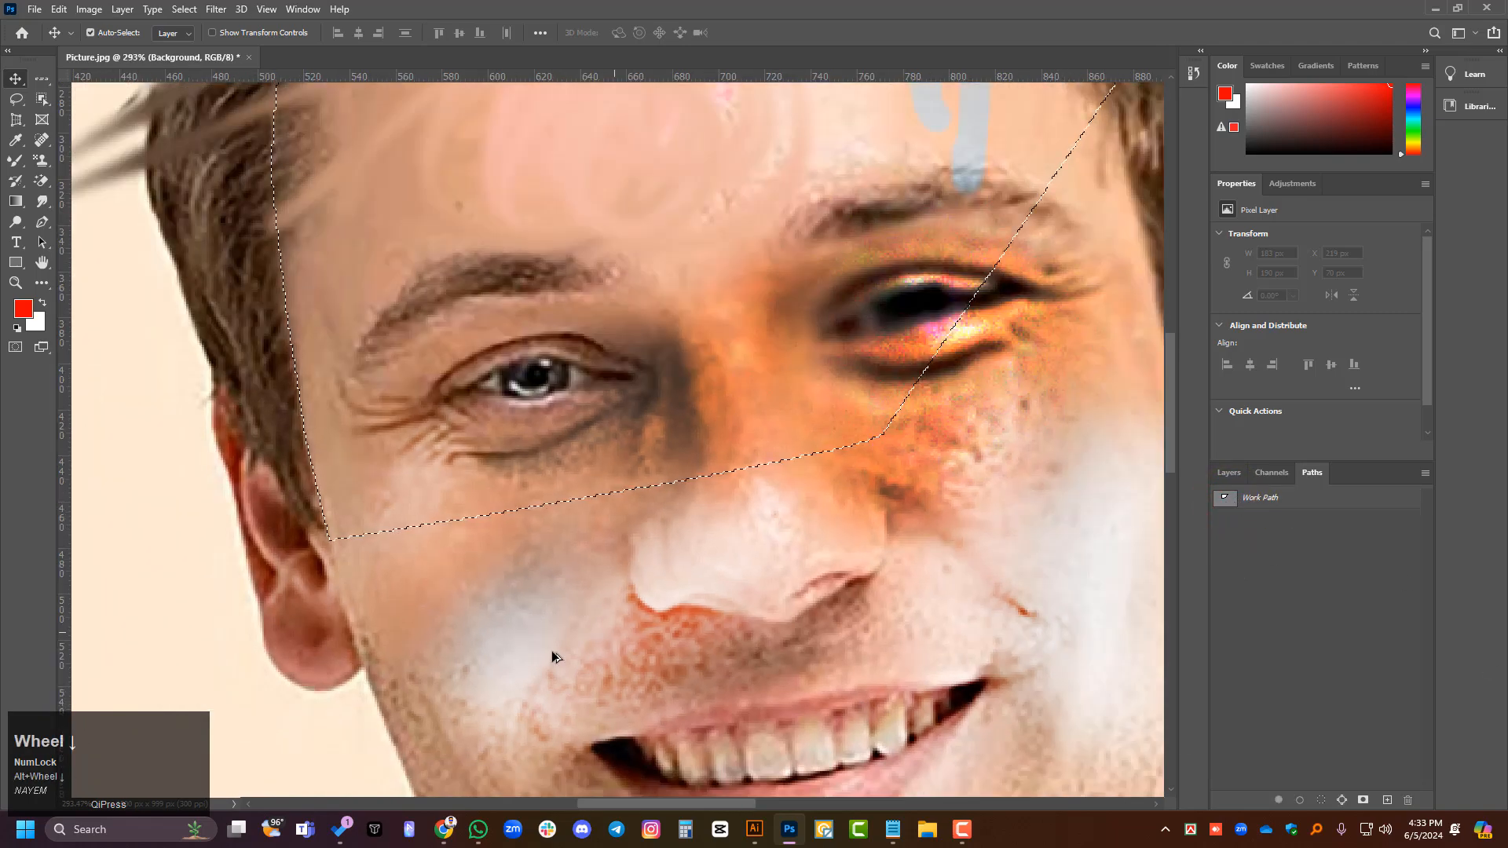
{"action": "scroll", "coordinate": [391, 545], "scroll_direction": "down", "scroll_amount": 5, "text": "alt"}
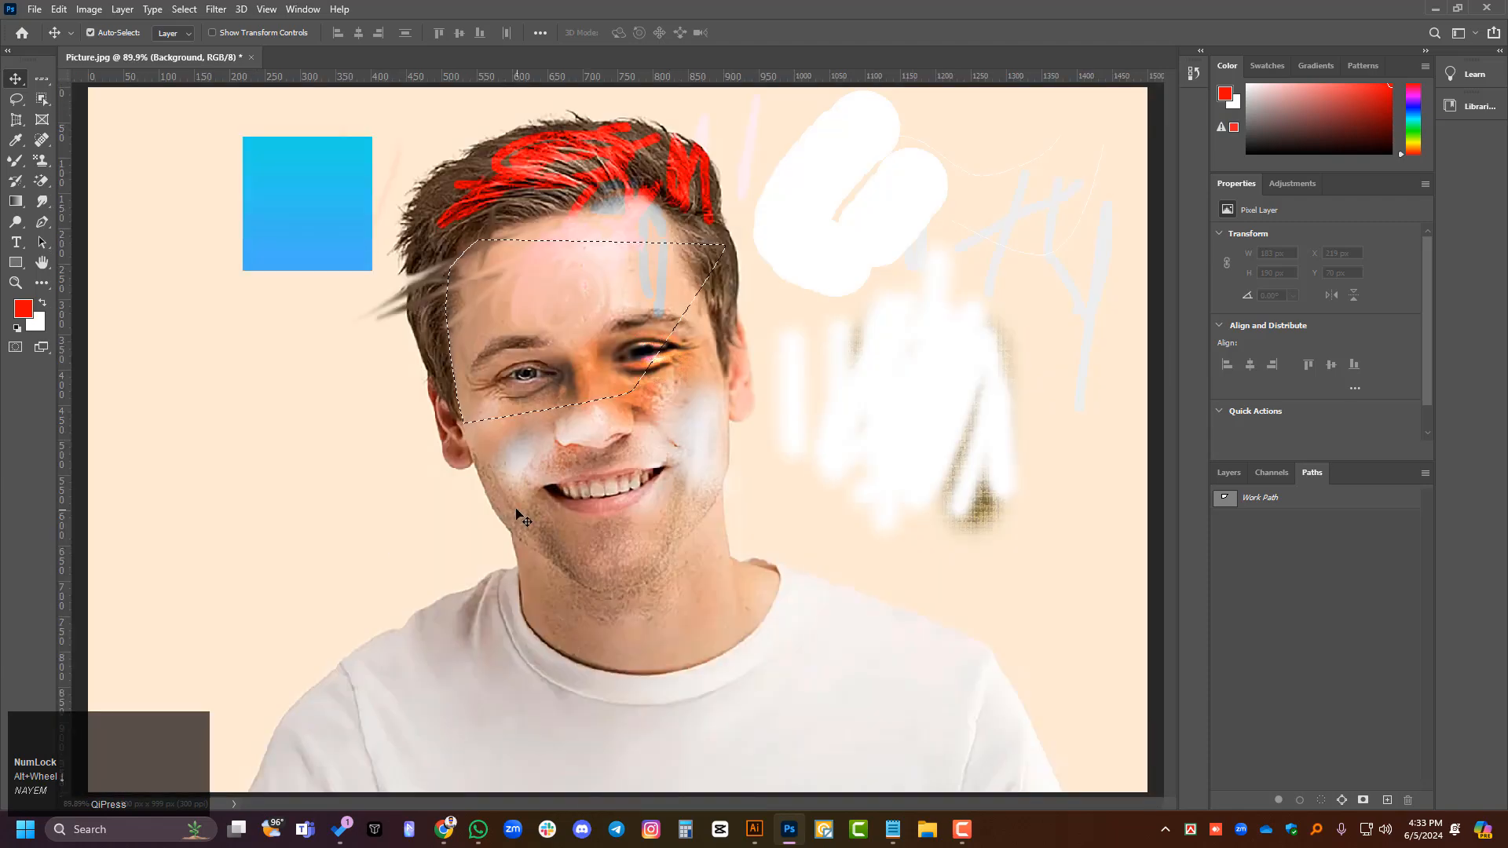
{"action": "scroll", "coordinate": [425, 517], "scroll_direction": "up", "scroll_amount": 1, "text": "alt"}
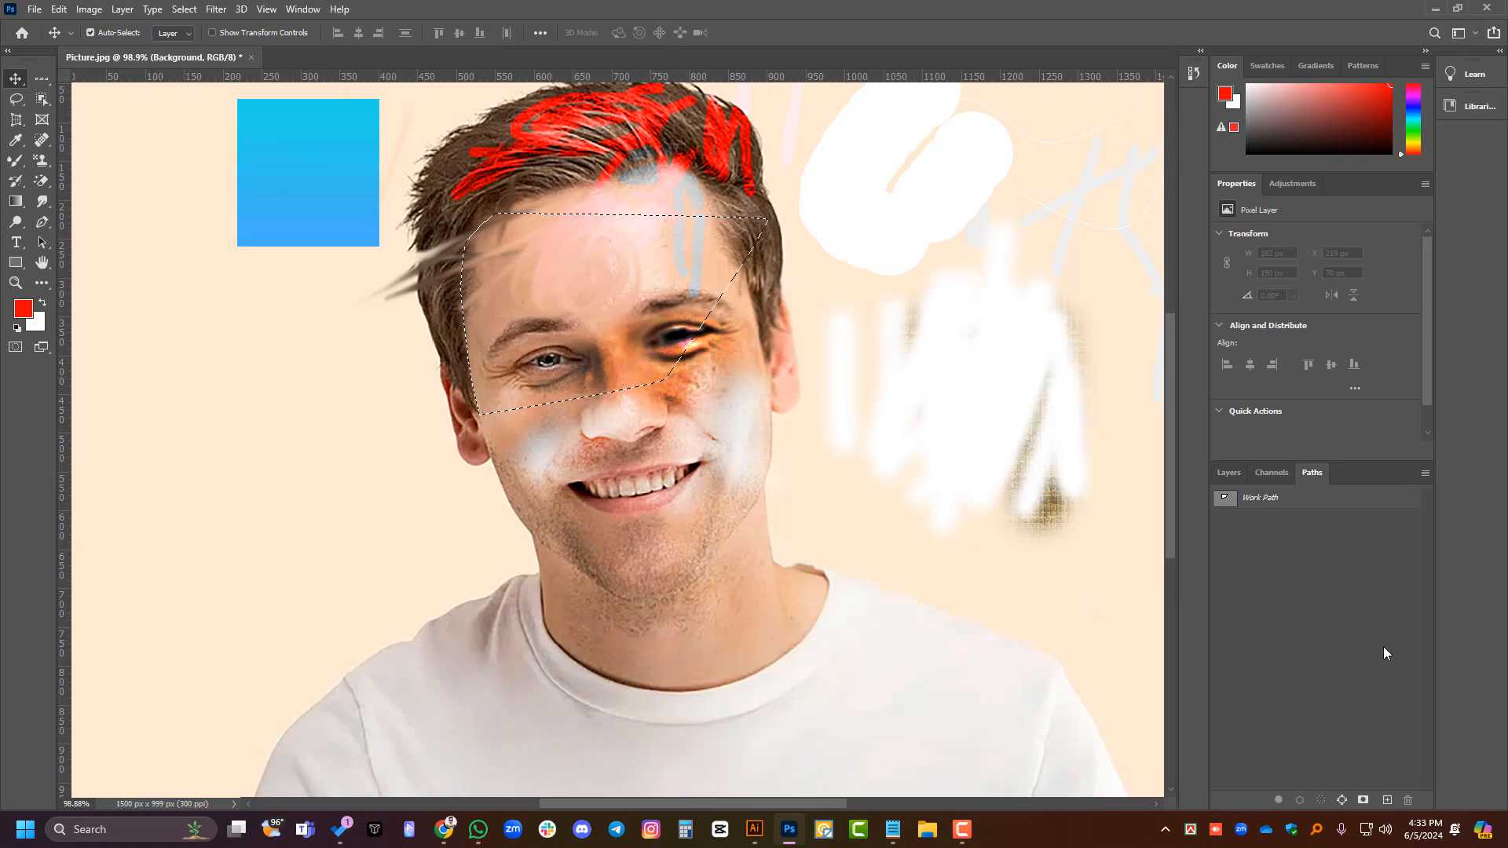
- Copy the selected forehead area of the Background to a new layer and check it by briefly hiding the Background
{"action": "left_click", "coordinate": [1221, 473]}
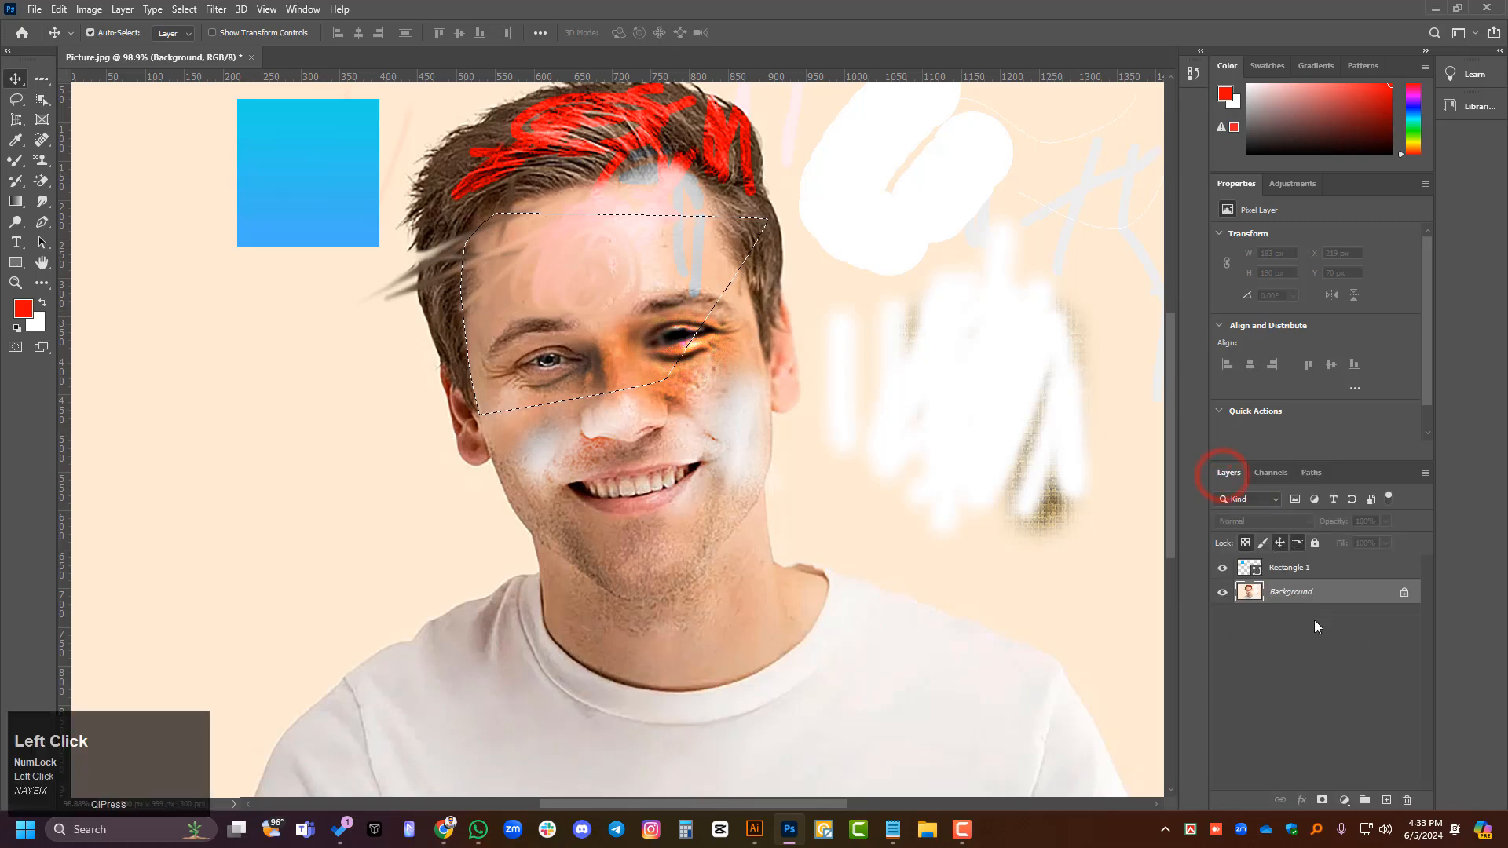
{"action": "key", "text": "ctrl+j"}
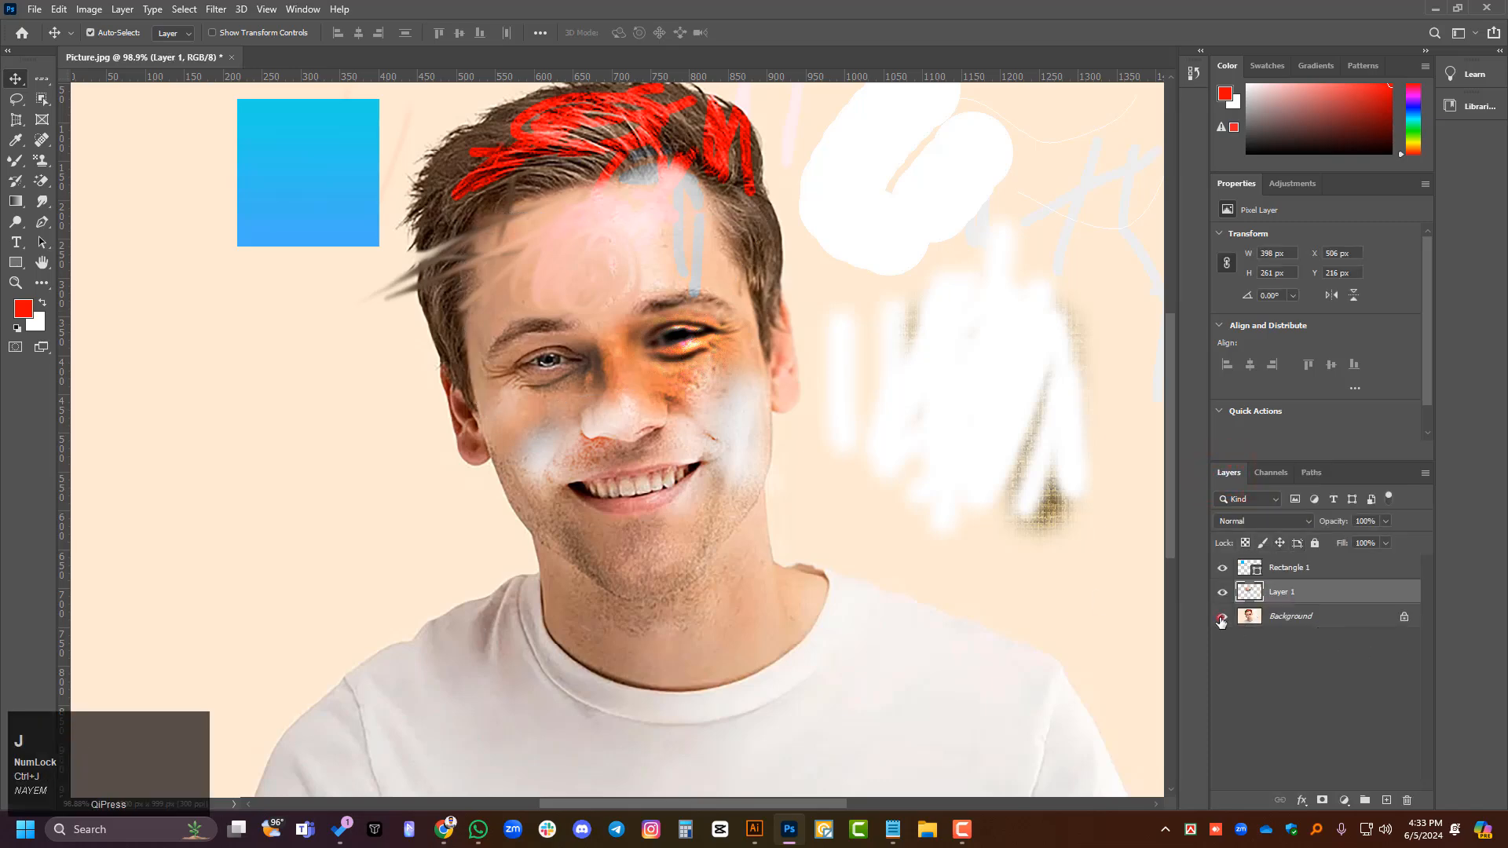
{"action": "left_click", "coordinate": [1220, 619]}
{"action": "left_click", "coordinate": [1221, 618]}
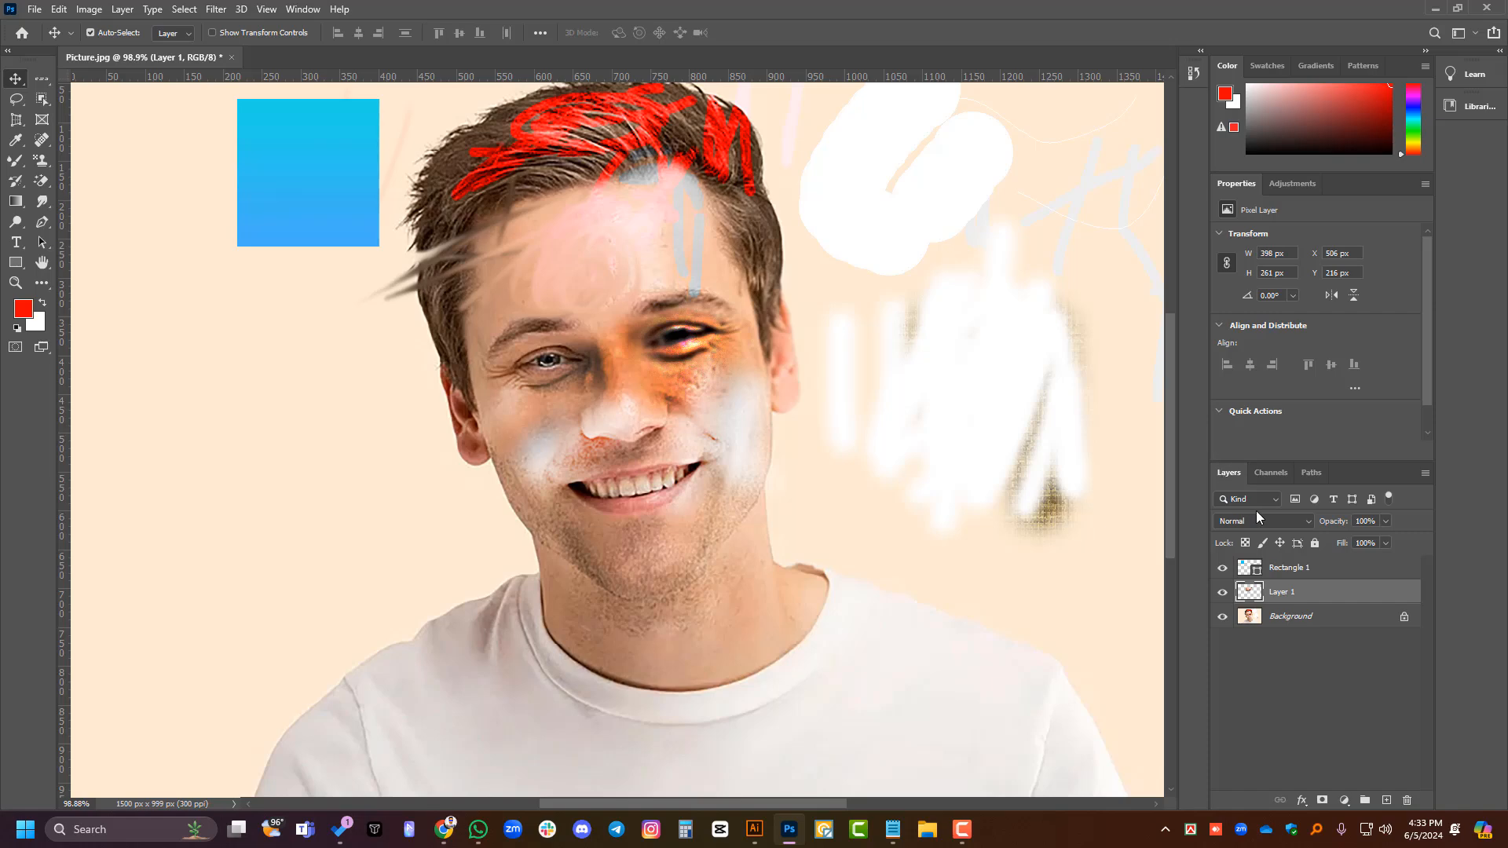
- Draw a closed Pen Tool path around the face, from the jaw under the chin, up past the eyes and across the forehead
{"action": "left_click", "coordinate": [1308, 474]}
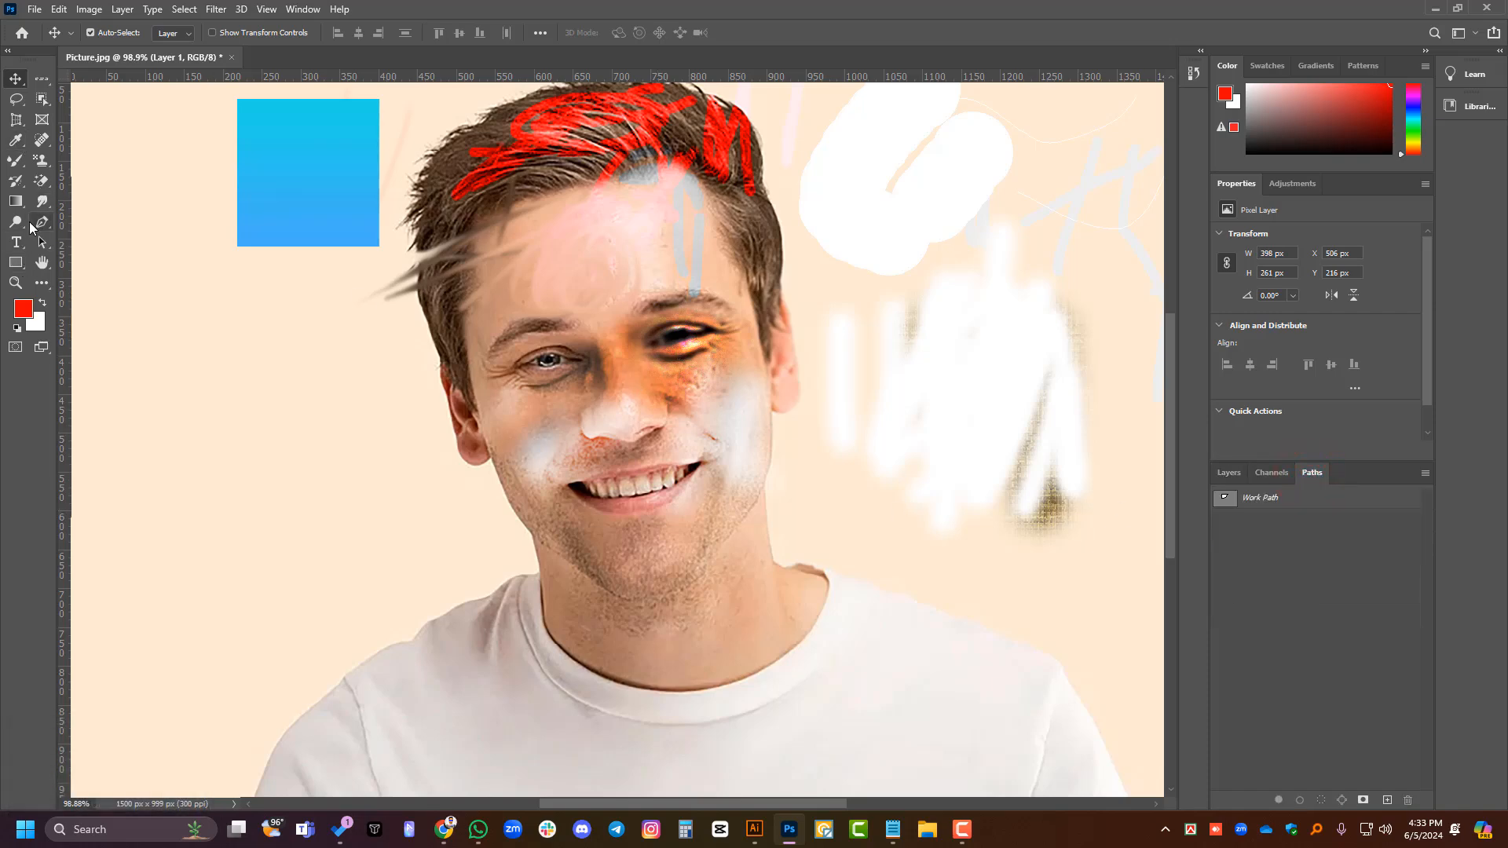
{"action": "right_click", "coordinate": [44, 223]}
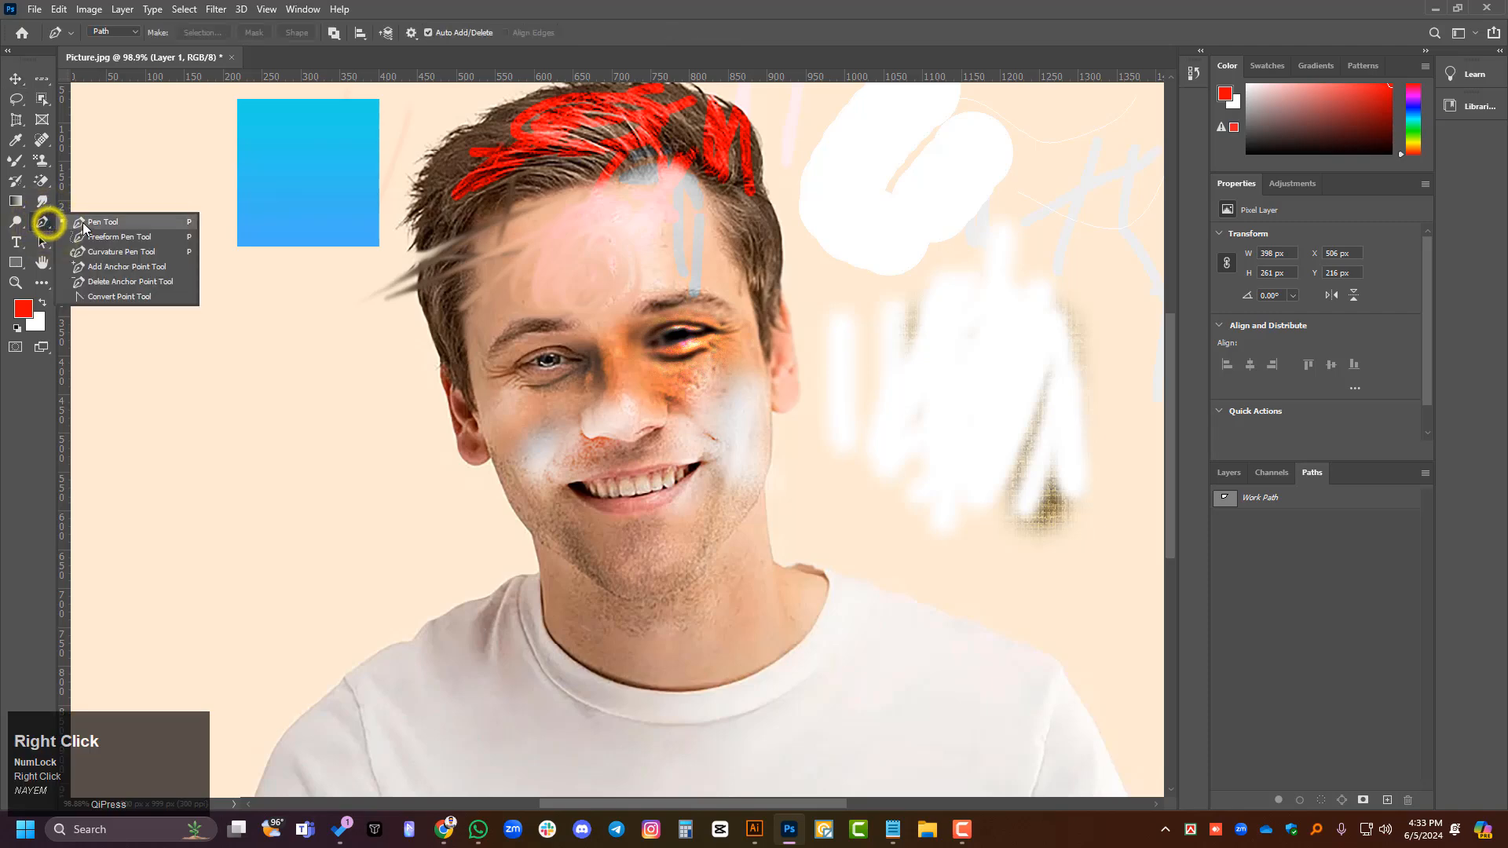
{"action": "left_click", "coordinate": [83, 223]}
{"action": "left_click", "coordinate": [525, 530]}
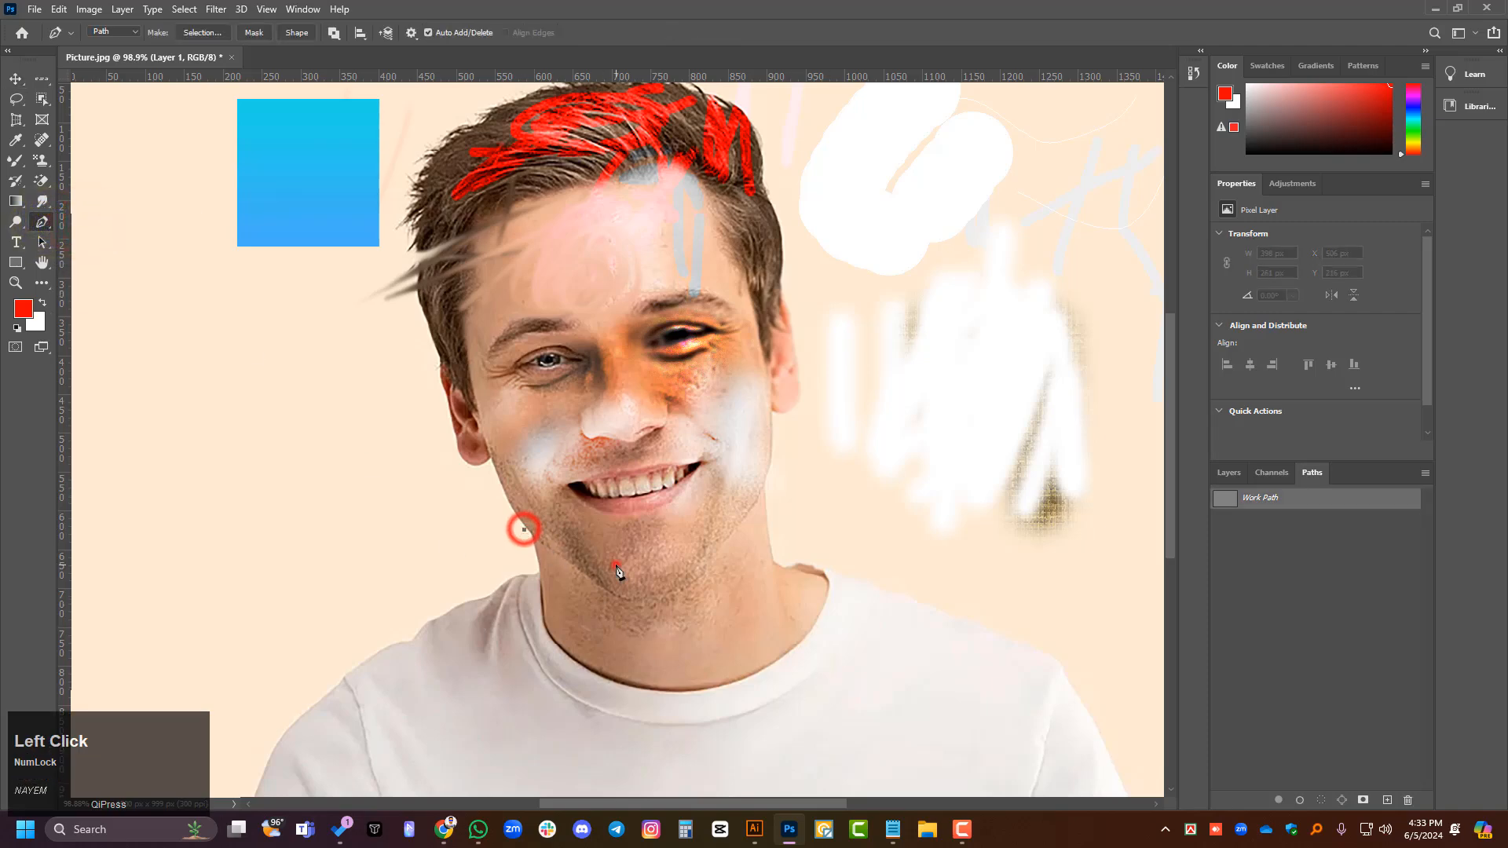
{"action": "left_click", "coordinate": [616, 564]}
{"action": "left_click_drag", "start_coordinate": [685, 581], "coordinate": [738, 519]}
{"action": "left_click", "coordinate": [766, 449]}
{"action": "left_click", "coordinate": [766, 329]}
{"action": "left_click", "coordinate": [737, 254]}
{"action": "left_click", "coordinate": [620, 262]}
{"action": "left_click", "coordinate": [443, 325]}
{"action": "left_click_drag", "start_coordinate": [436, 431], "coordinate": [448, 454]}
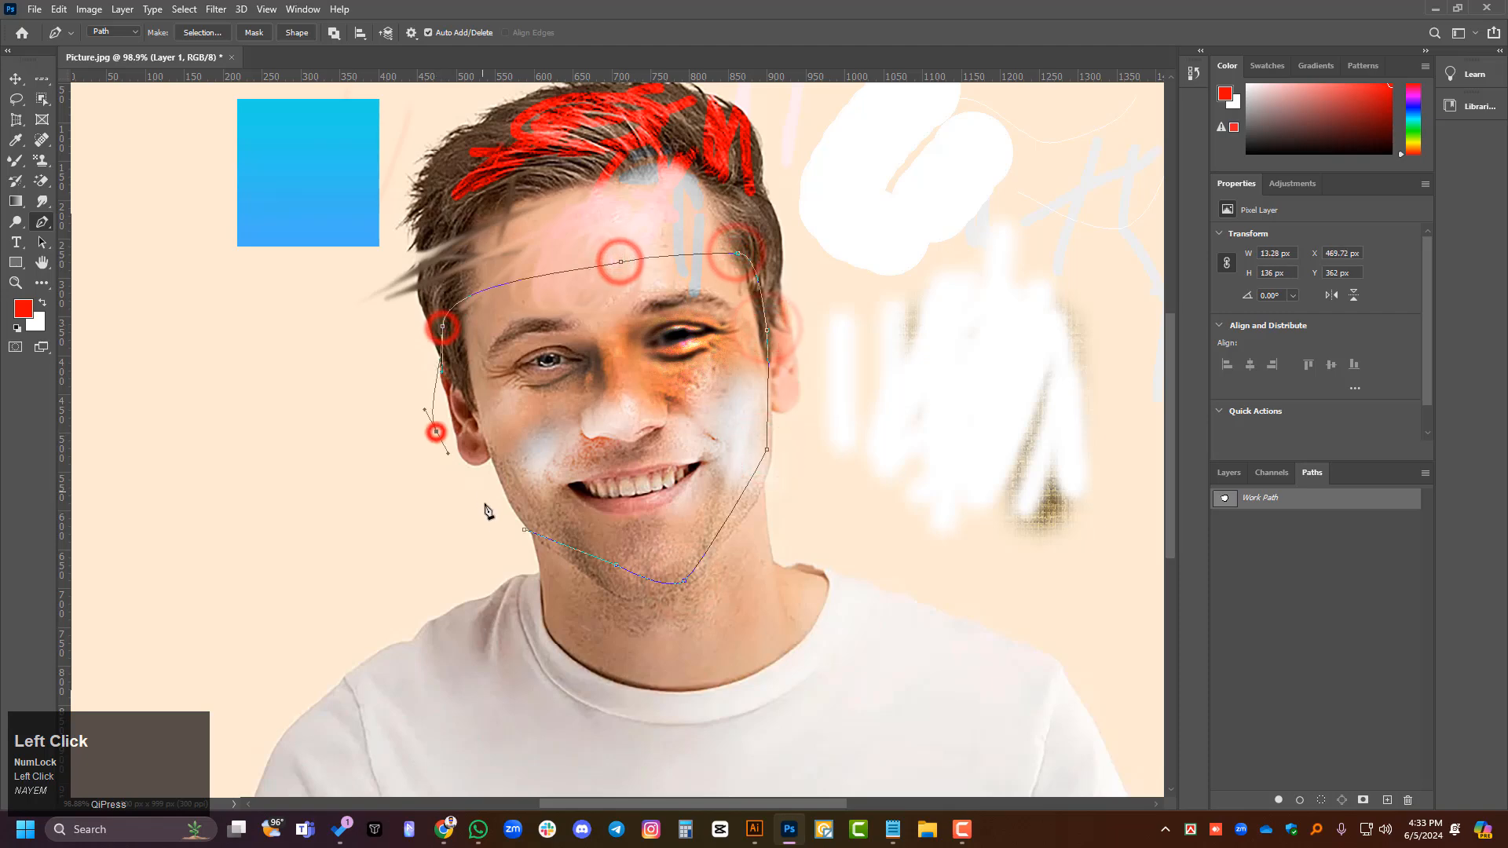
{"action": "left_click", "coordinate": [524, 531]}
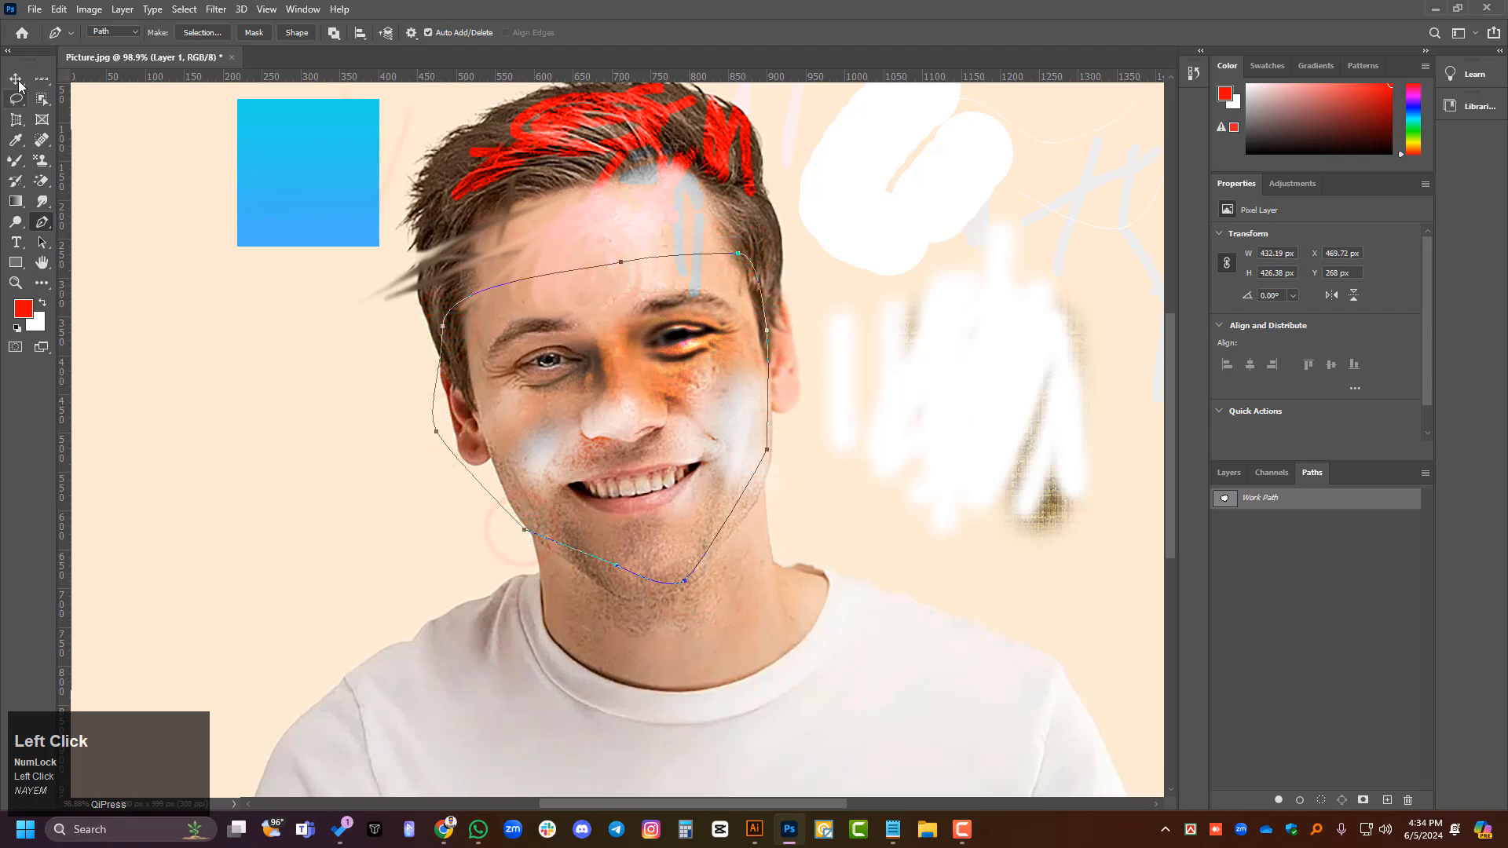
{"action": "left_click", "coordinate": [16, 80]}
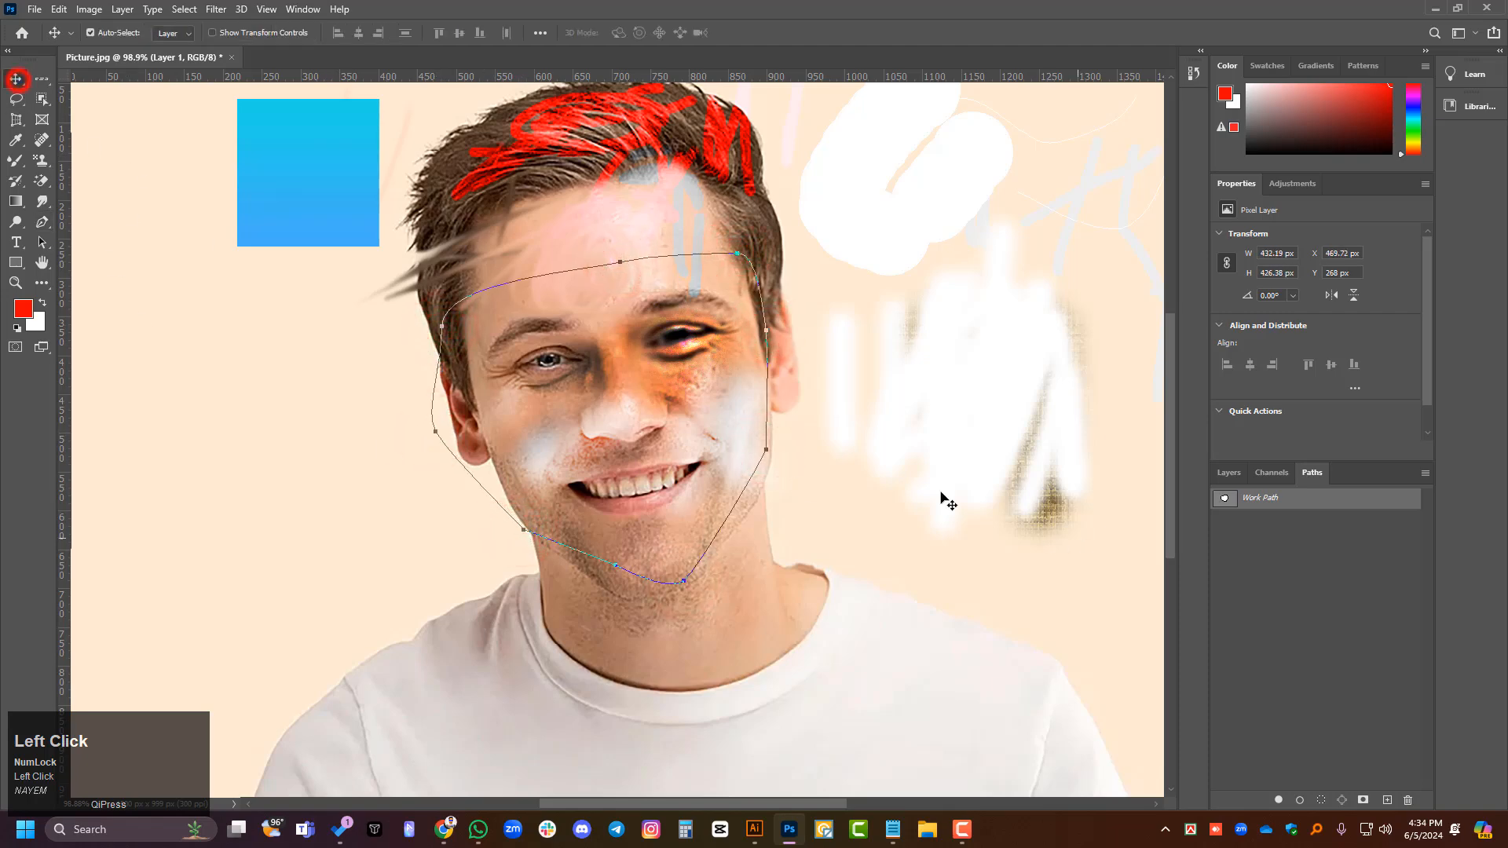
- Load the work path around the face as a selection
{"action": "left_click", "coordinate": [1231, 474]}
{"action": "left_click", "coordinate": [1309, 473]}
{"action": "left_click", "coordinate": [1233, 474]}
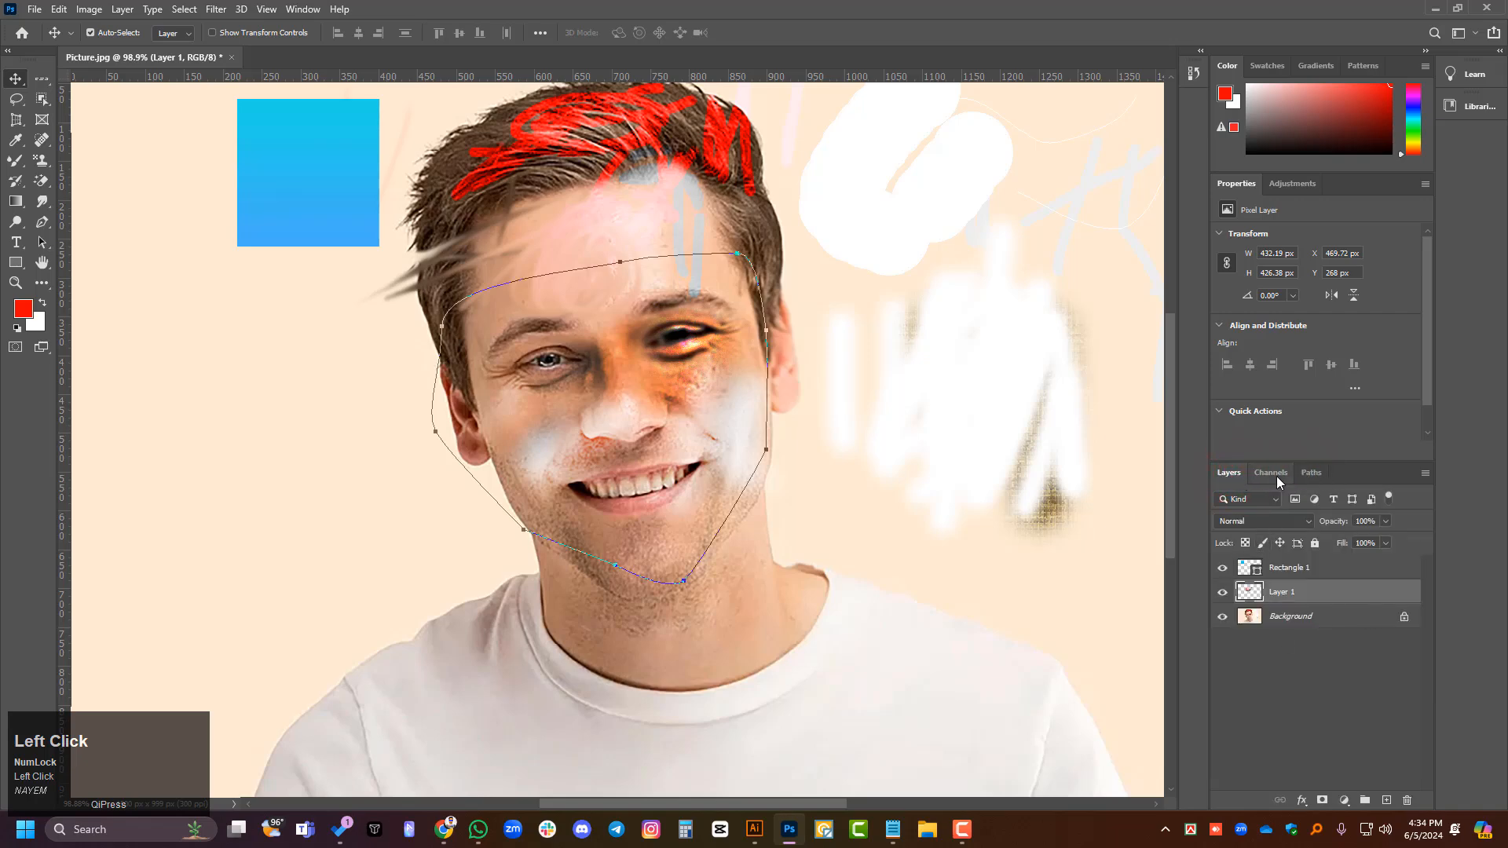
{"action": "left_click", "coordinate": [1310, 473]}
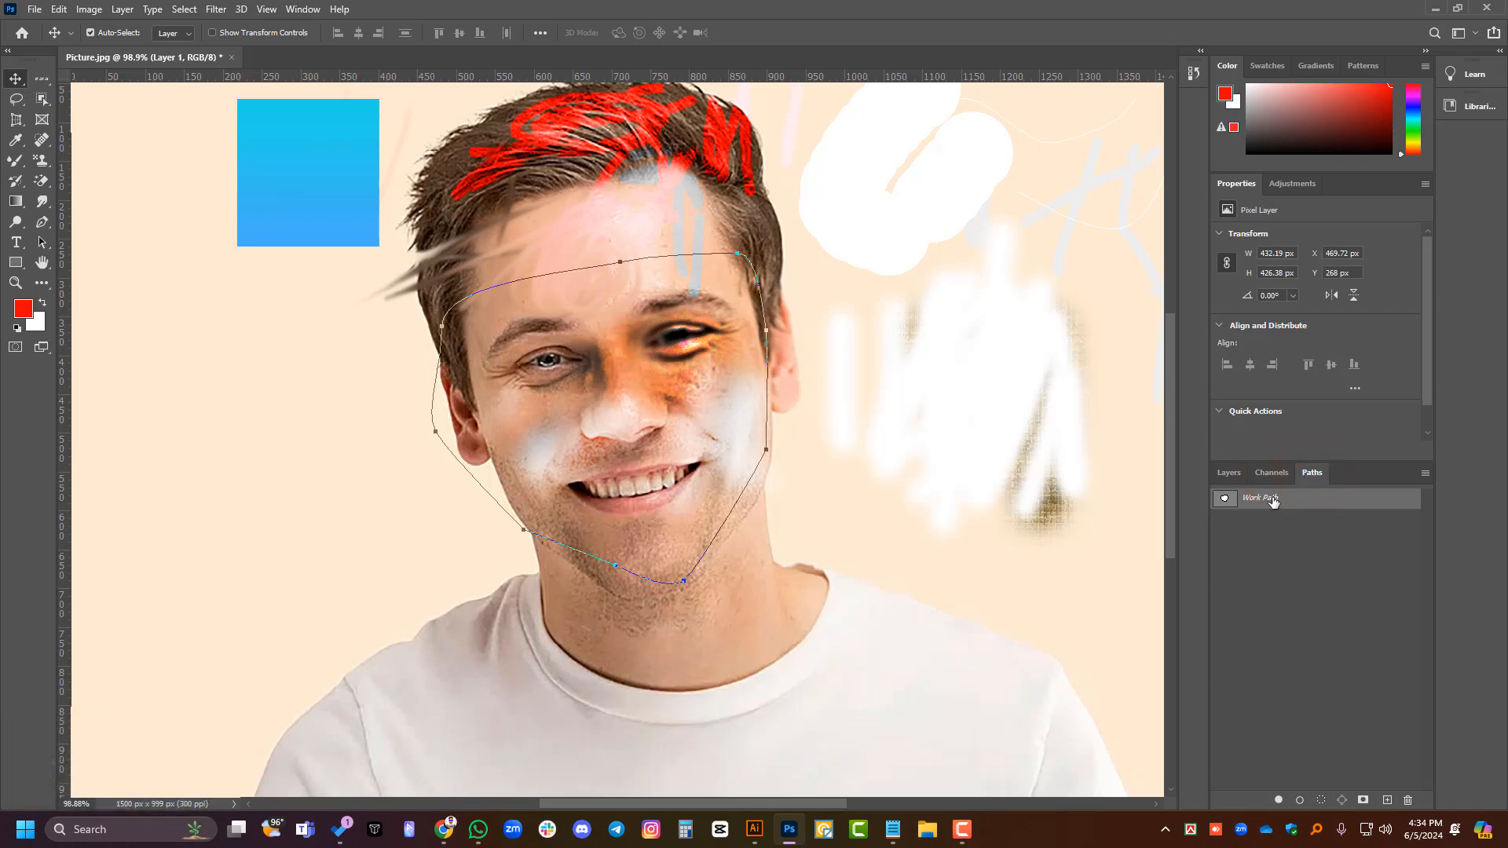
{"action": "left_click", "coordinate": [1224, 500], "text": "ctrl"}
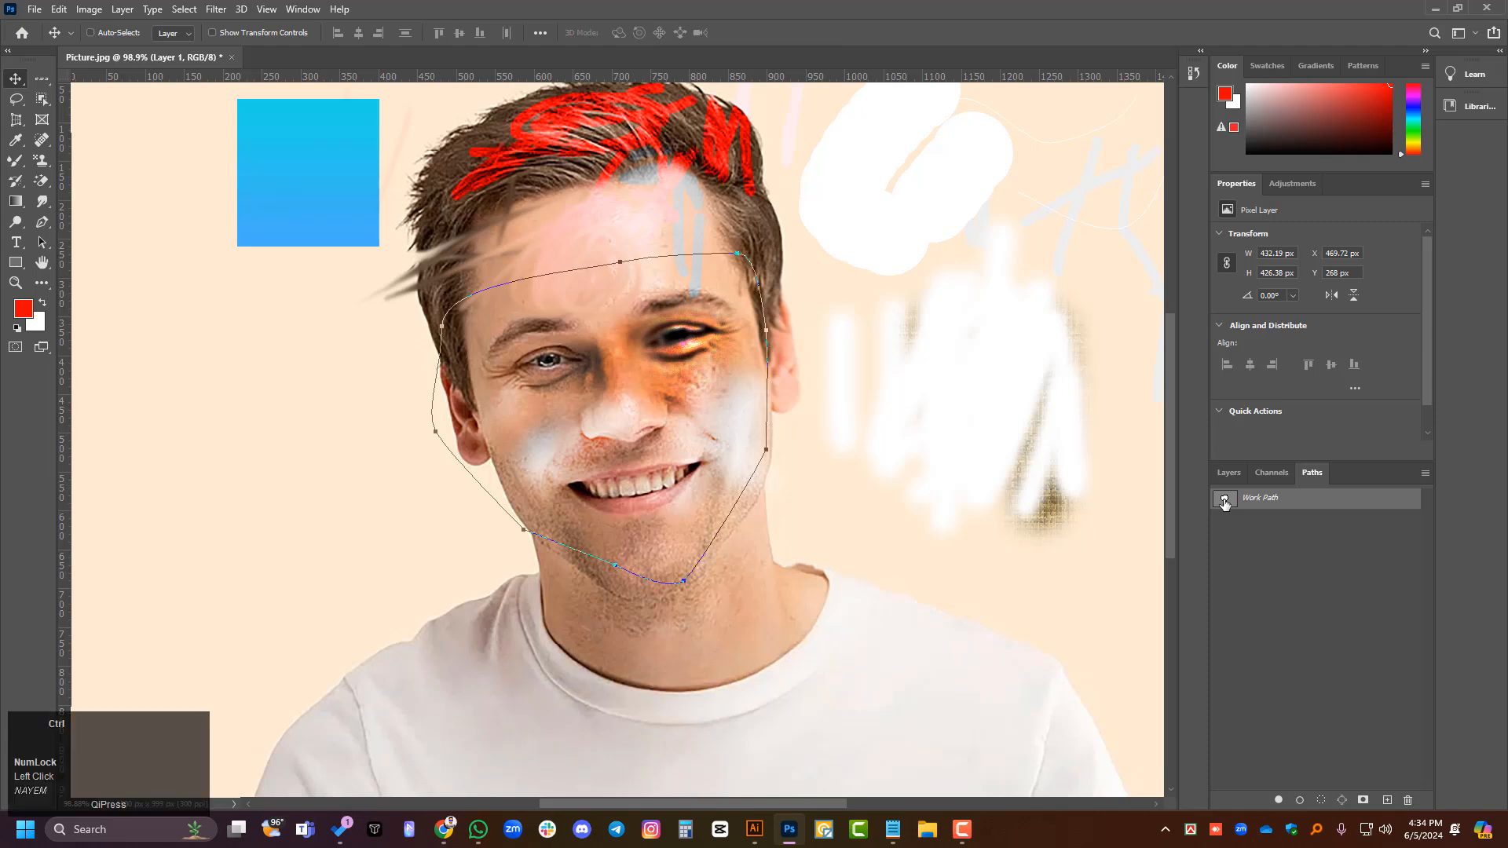
{"action": "left_click", "coordinate": [1224, 500], "text": "ctrl"}
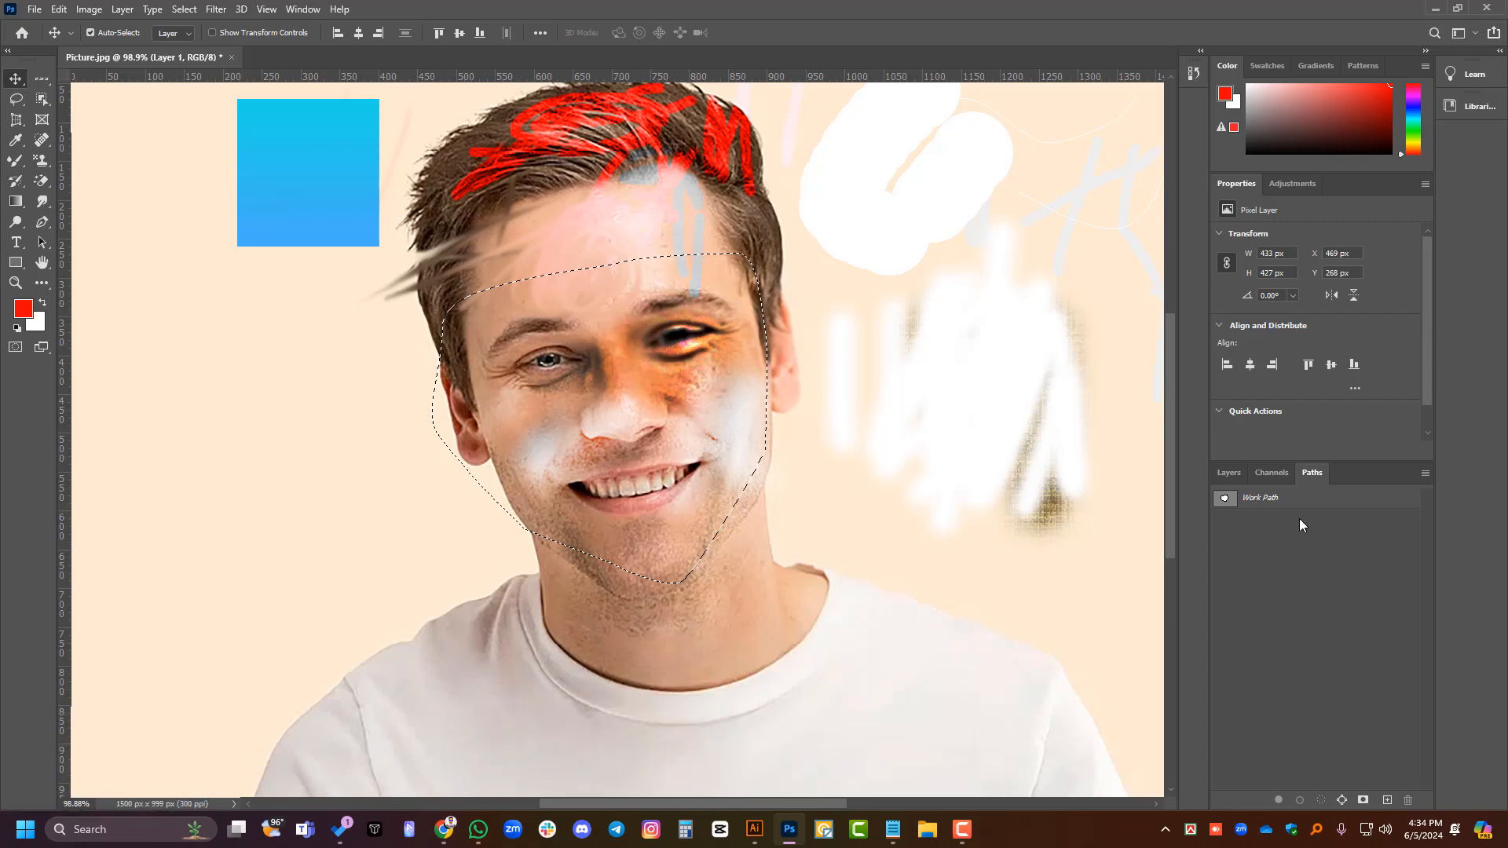
- Copy the selected face area of the Background to a new layer and check the cutout by briefly hiding the Background
{"action": "left_click", "coordinate": [1219, 472]}
{"action": "left_click", "coordinate": [1322, 616]}
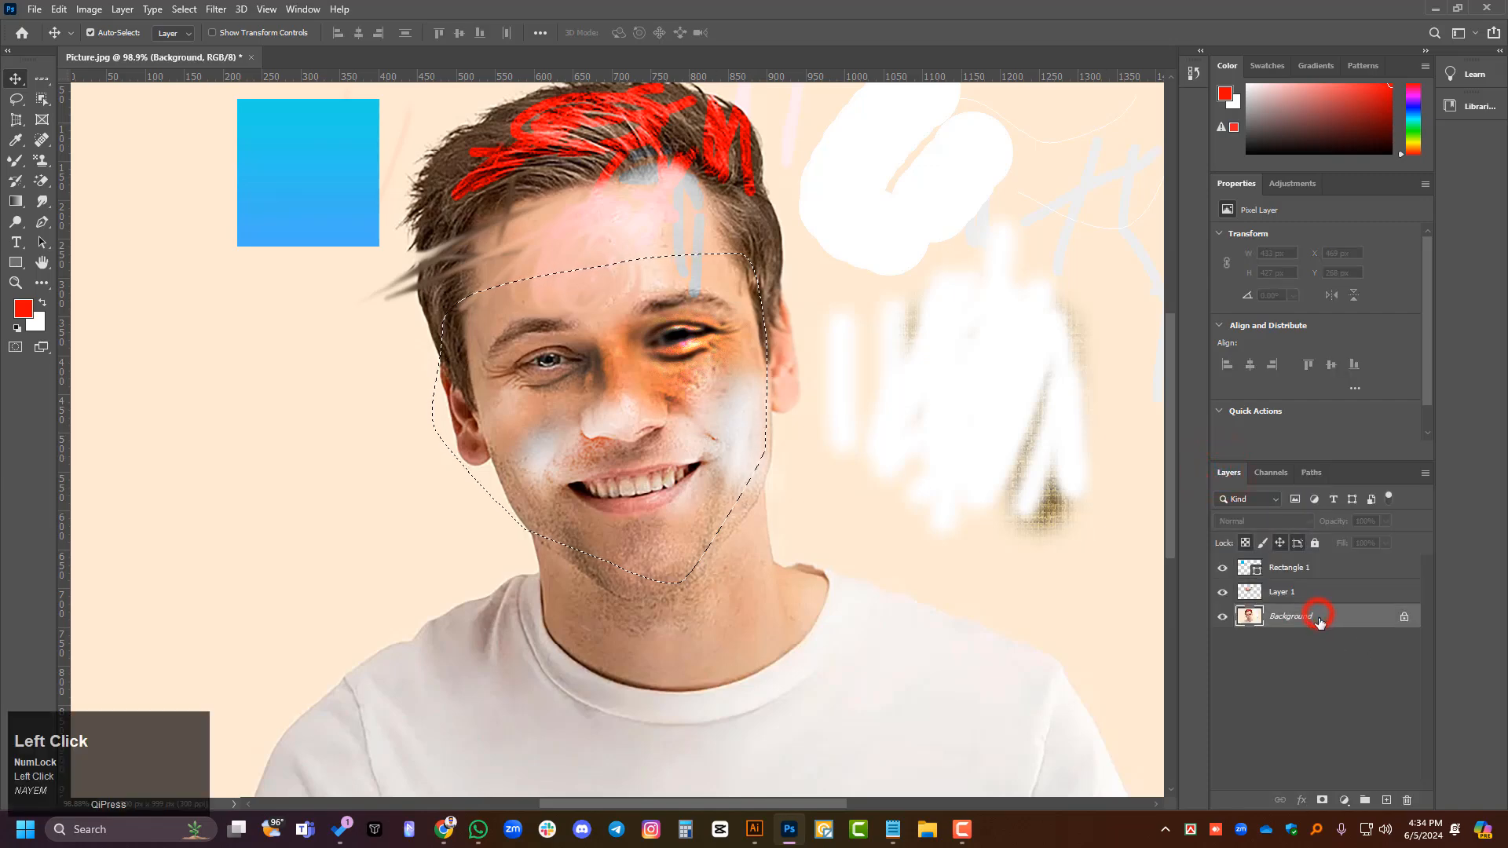
{"action": "key", "text": "ctrl"}
{"action": "key", "text": "ctrl+j"}
{"action": "left_click", "coordinate": [1222, 641]}
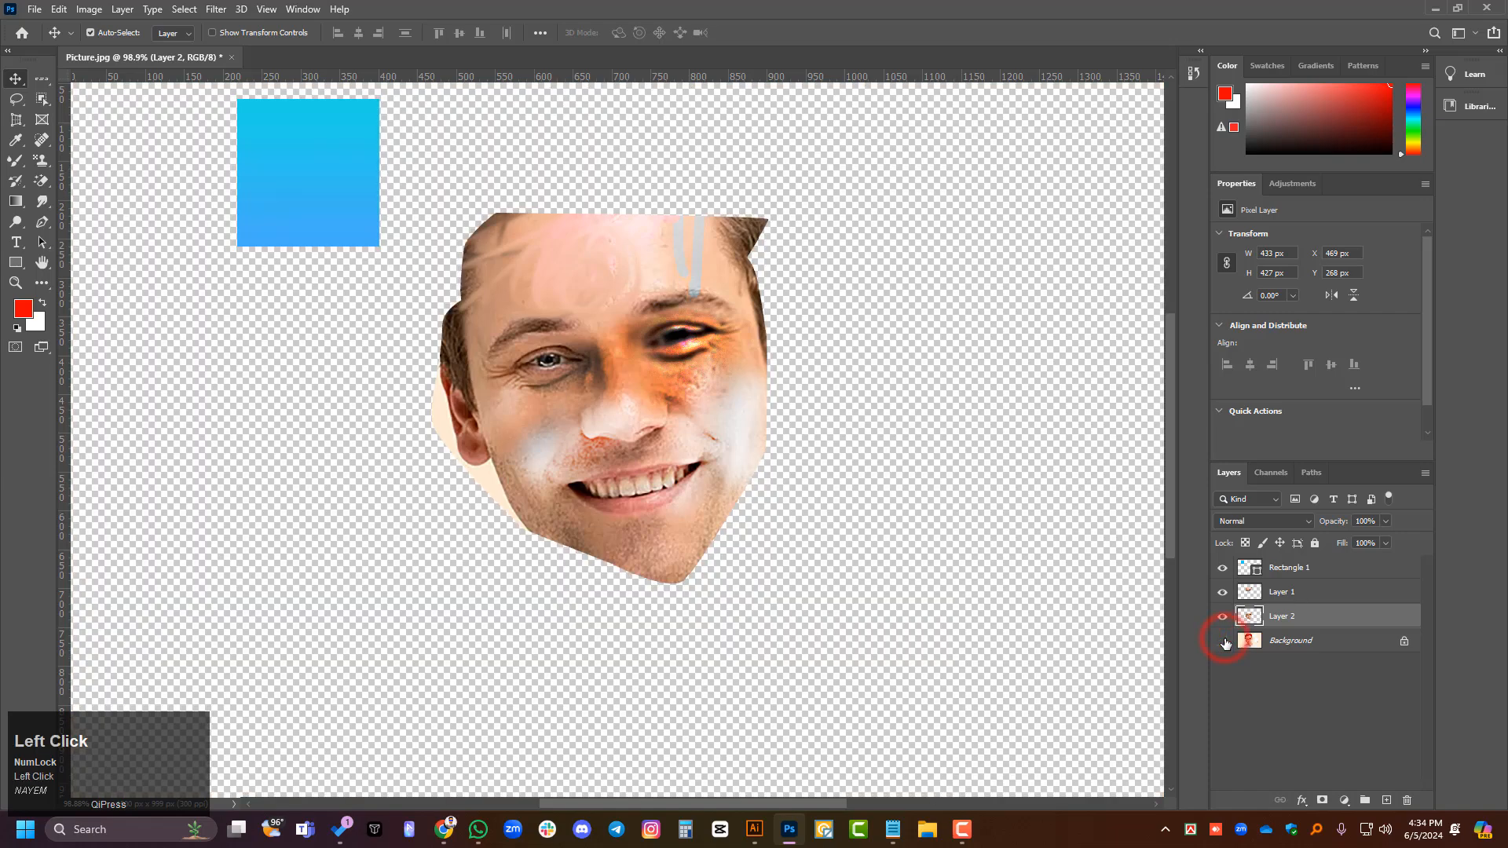
{"action": "left_click", "coordinate": [1223, 640]}
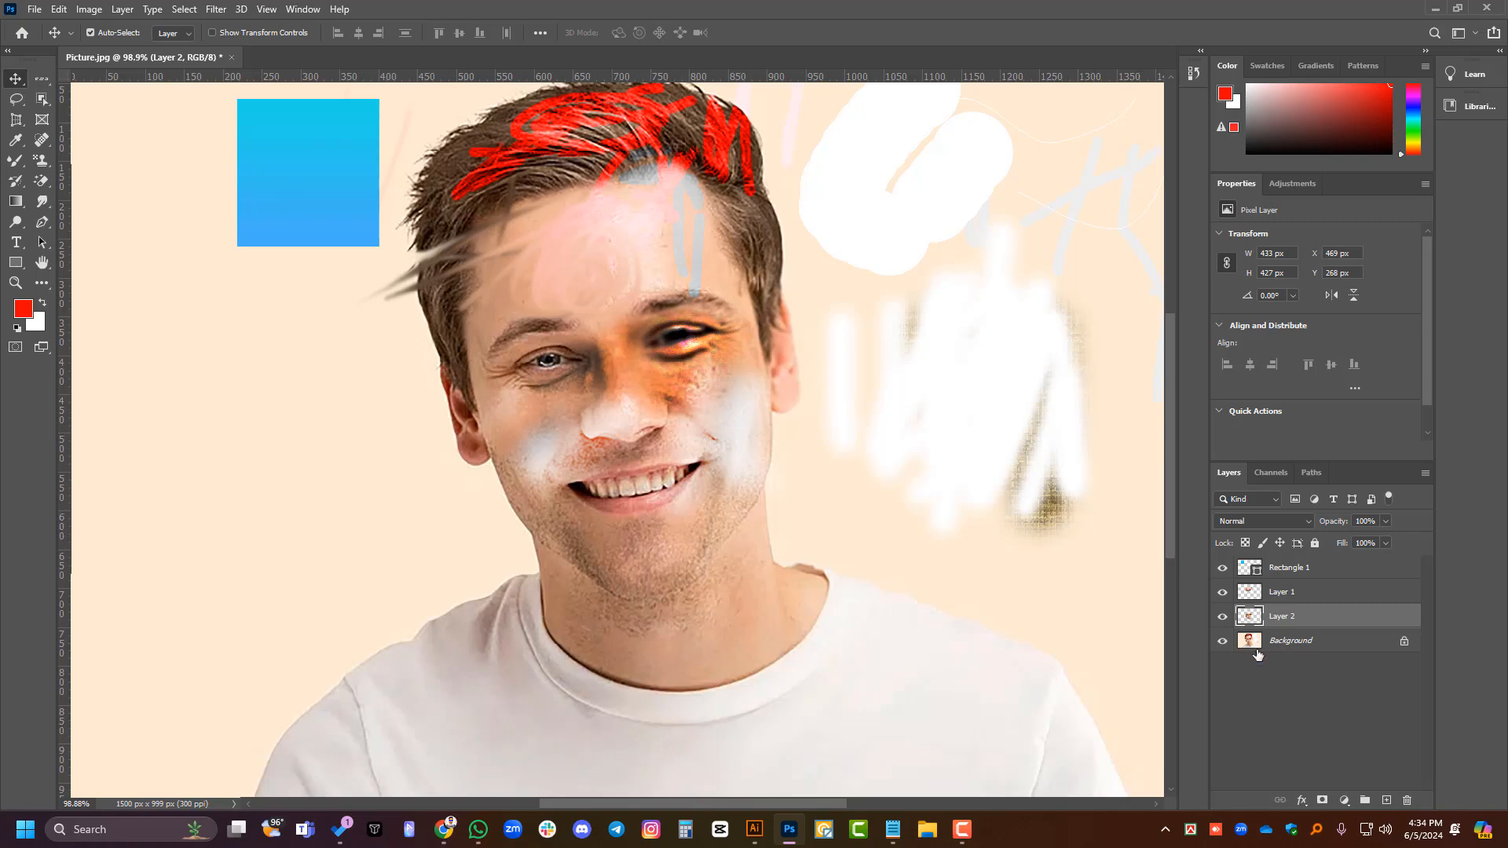
- Load the face cutout on Layer 2 as a selection and try a red (ff0000) Solid Color fill layer inside it
{"action": "left_click", "coordinate": [1250, 617], "text": "ctrl"}
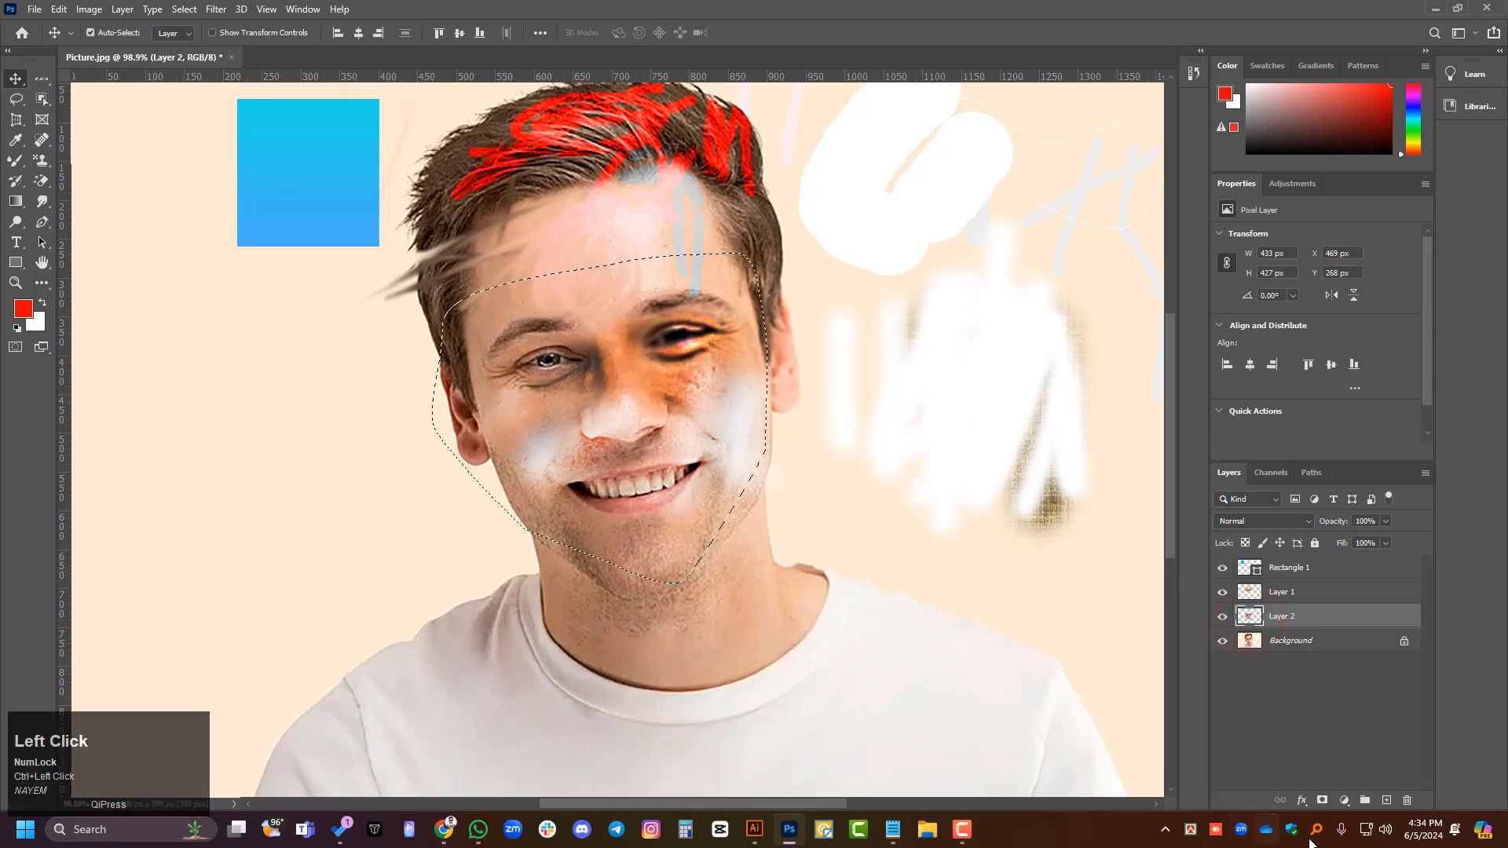
{"action": "left_click", "coordinate": [1345, 798]}
{"action": "left_click", "coordinate": [1382, 522]}
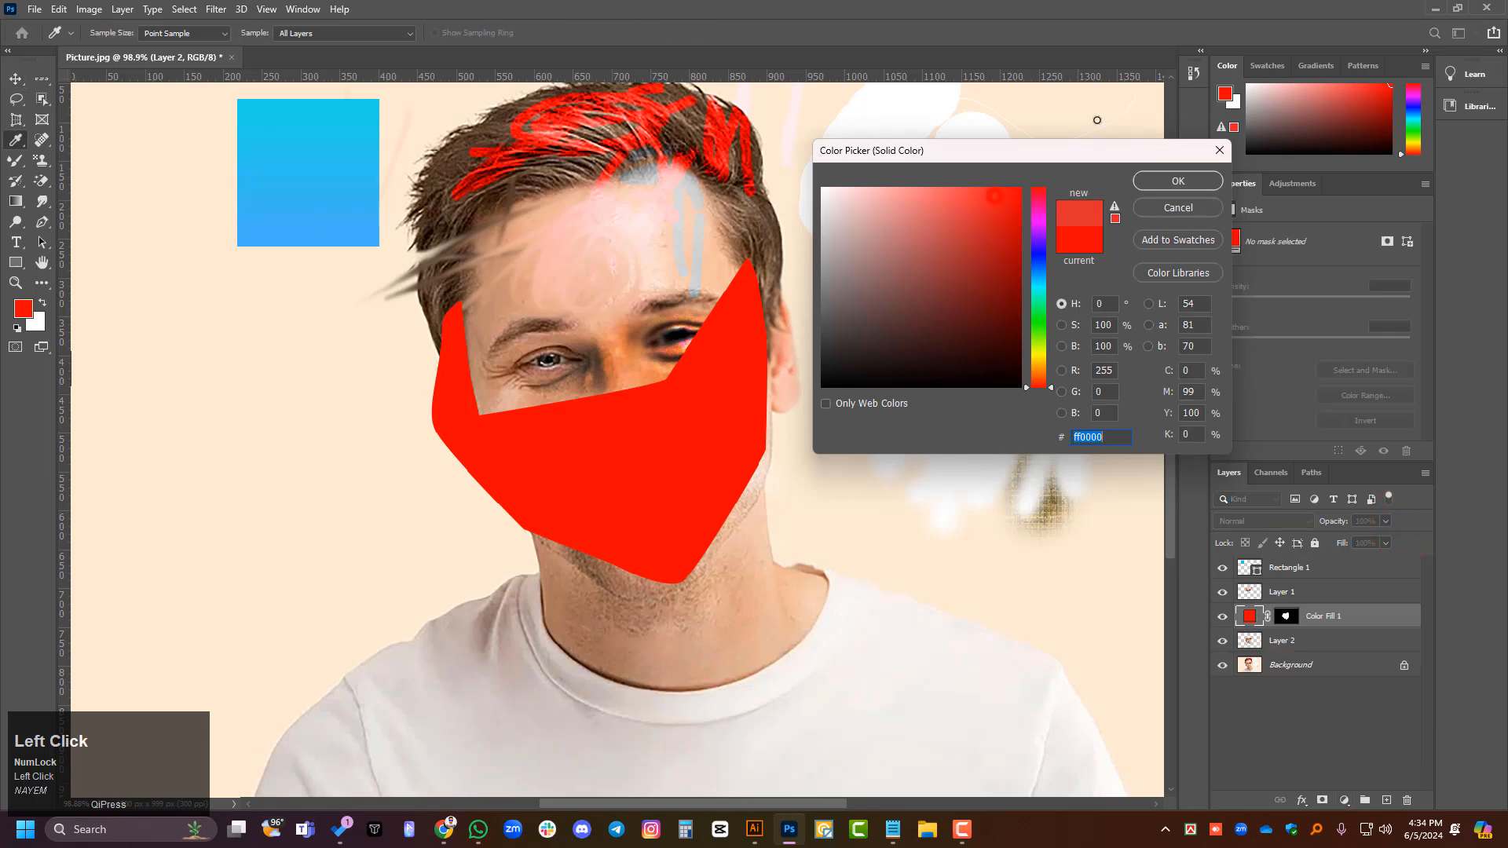
{"action": "left_click", "coordinate": [1178, 208]}
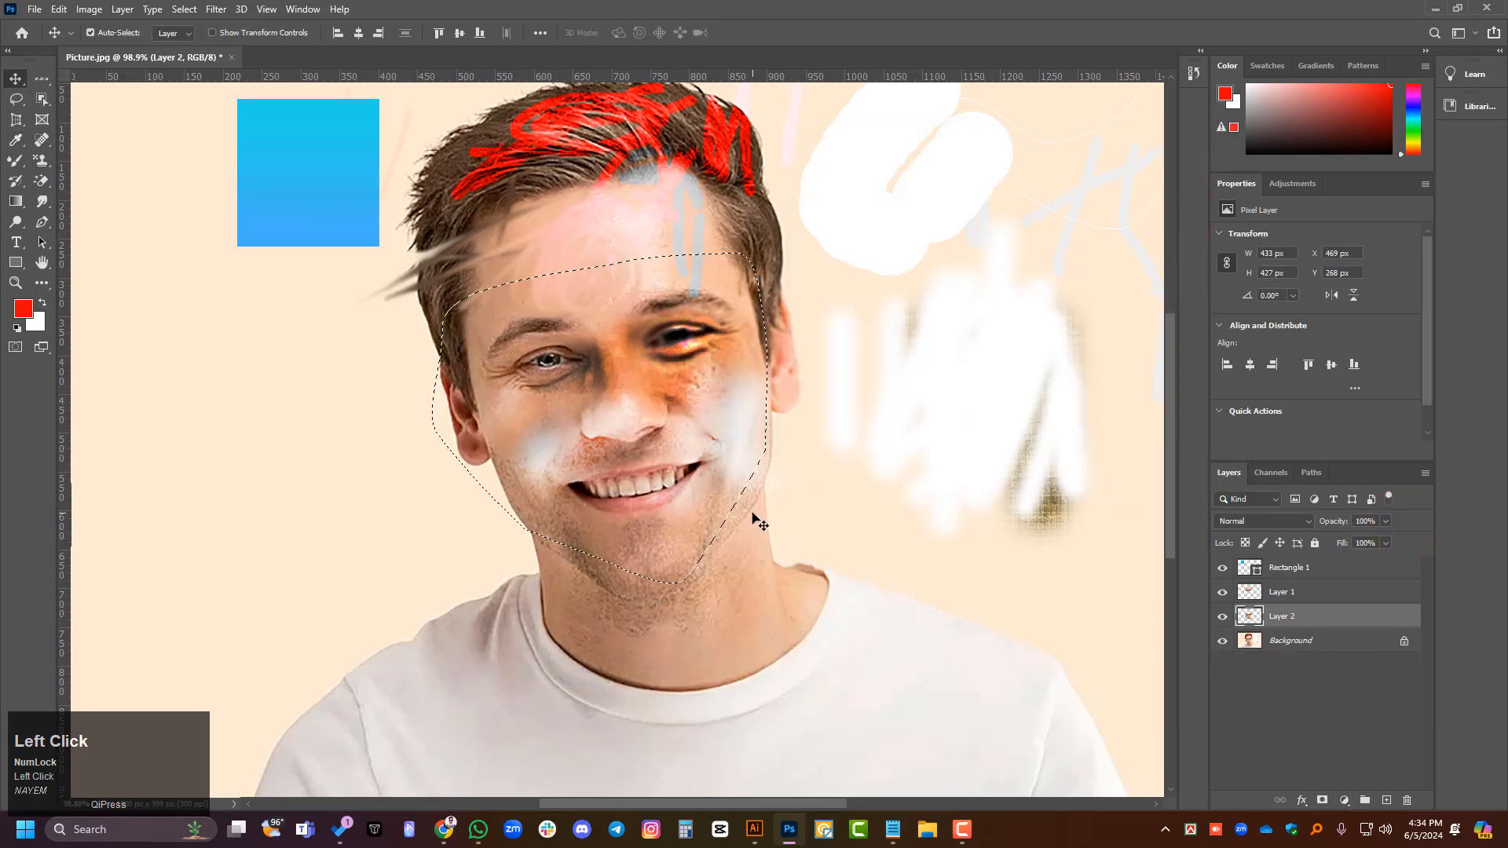
{"action": "left_click", "coordinate": [1327, 697]}
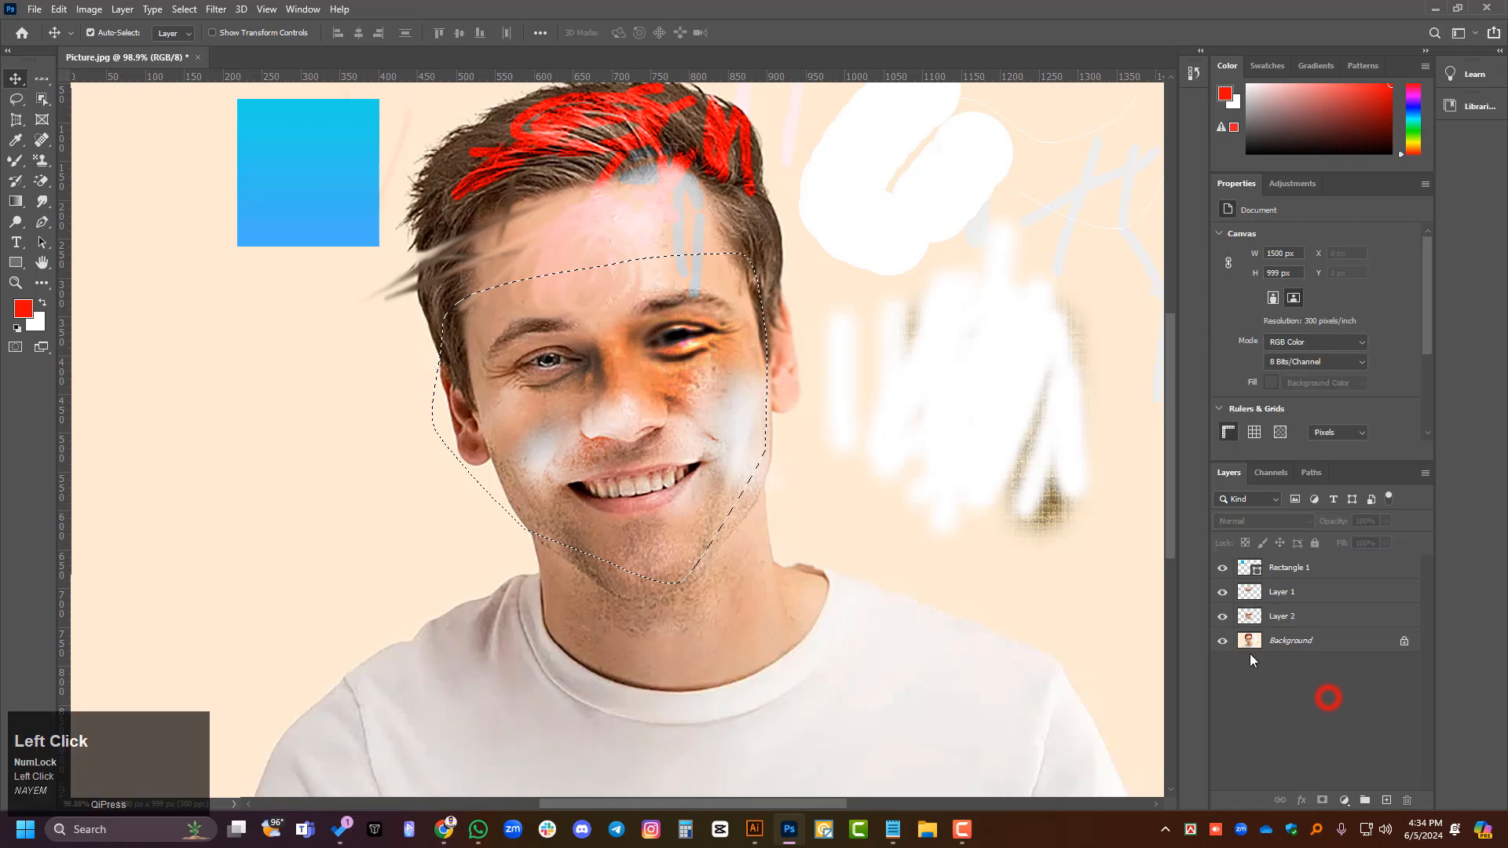
- Draw a closed, rounded five-point path with the Curvature Pen Tool on the plain backdrop below the blue square
{"action": "right_click", "coordinate": [42, 222]}
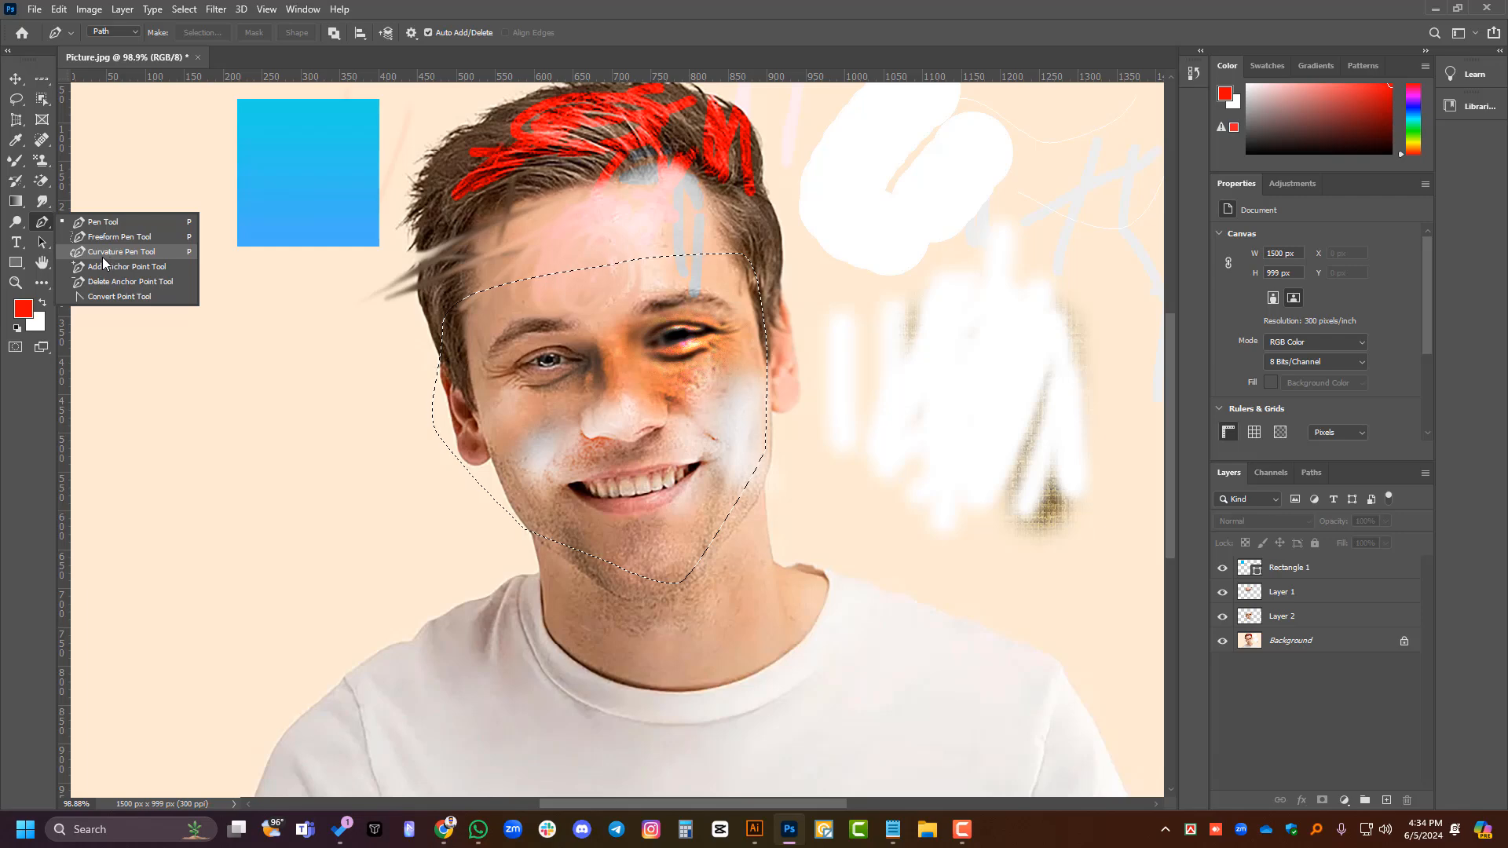
{"action": "left_click", "coordinate": [106, 252]}
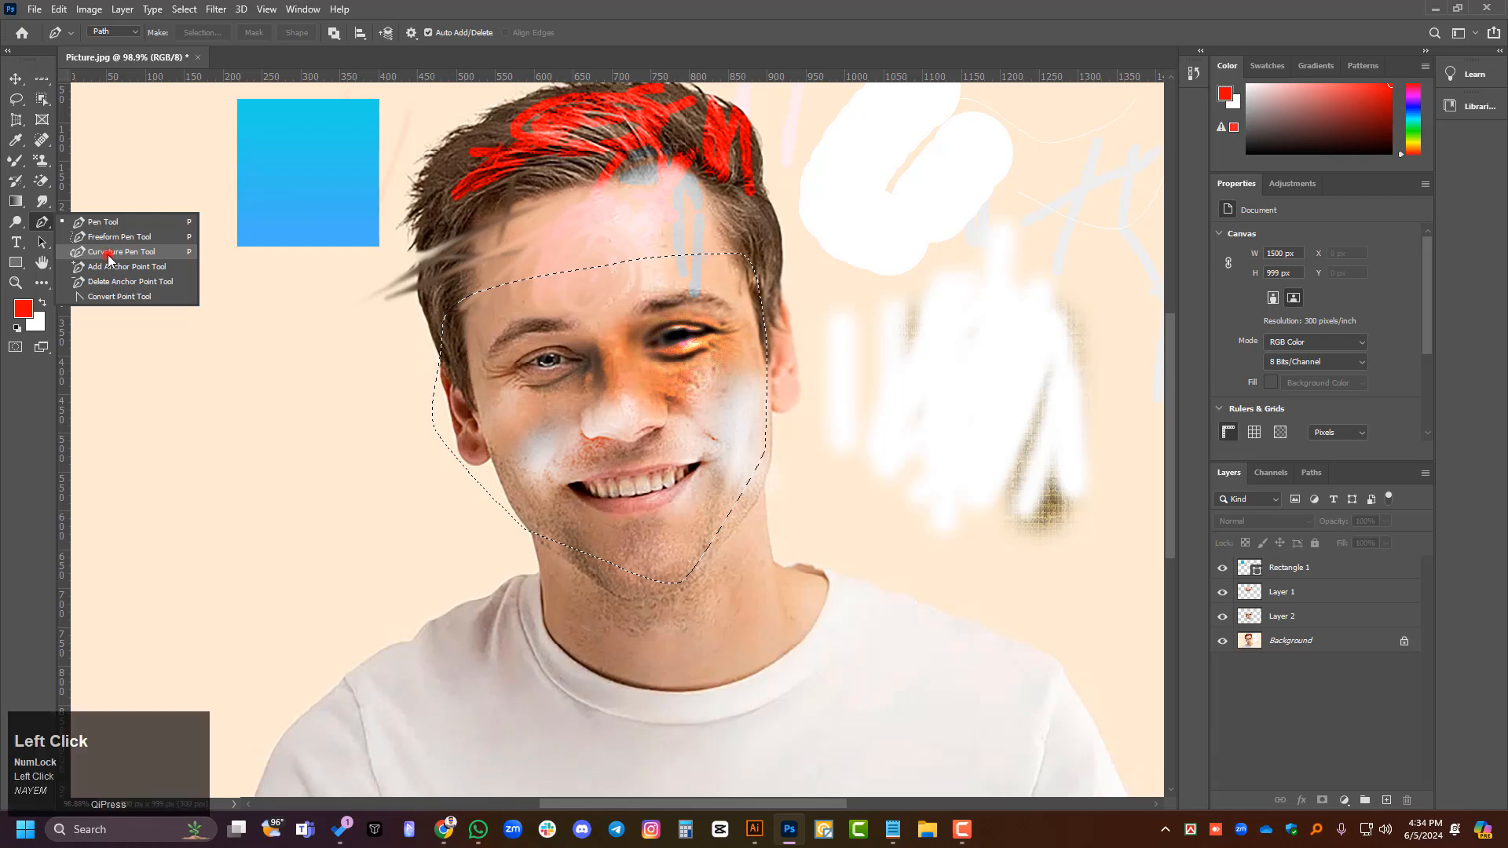
{"action": "left_click", "coordinate": [240, 555]}
{"action": "left_click", "coordinate": [256, 428]}
{"action": "left_click", "coordinate": [294, 419]}
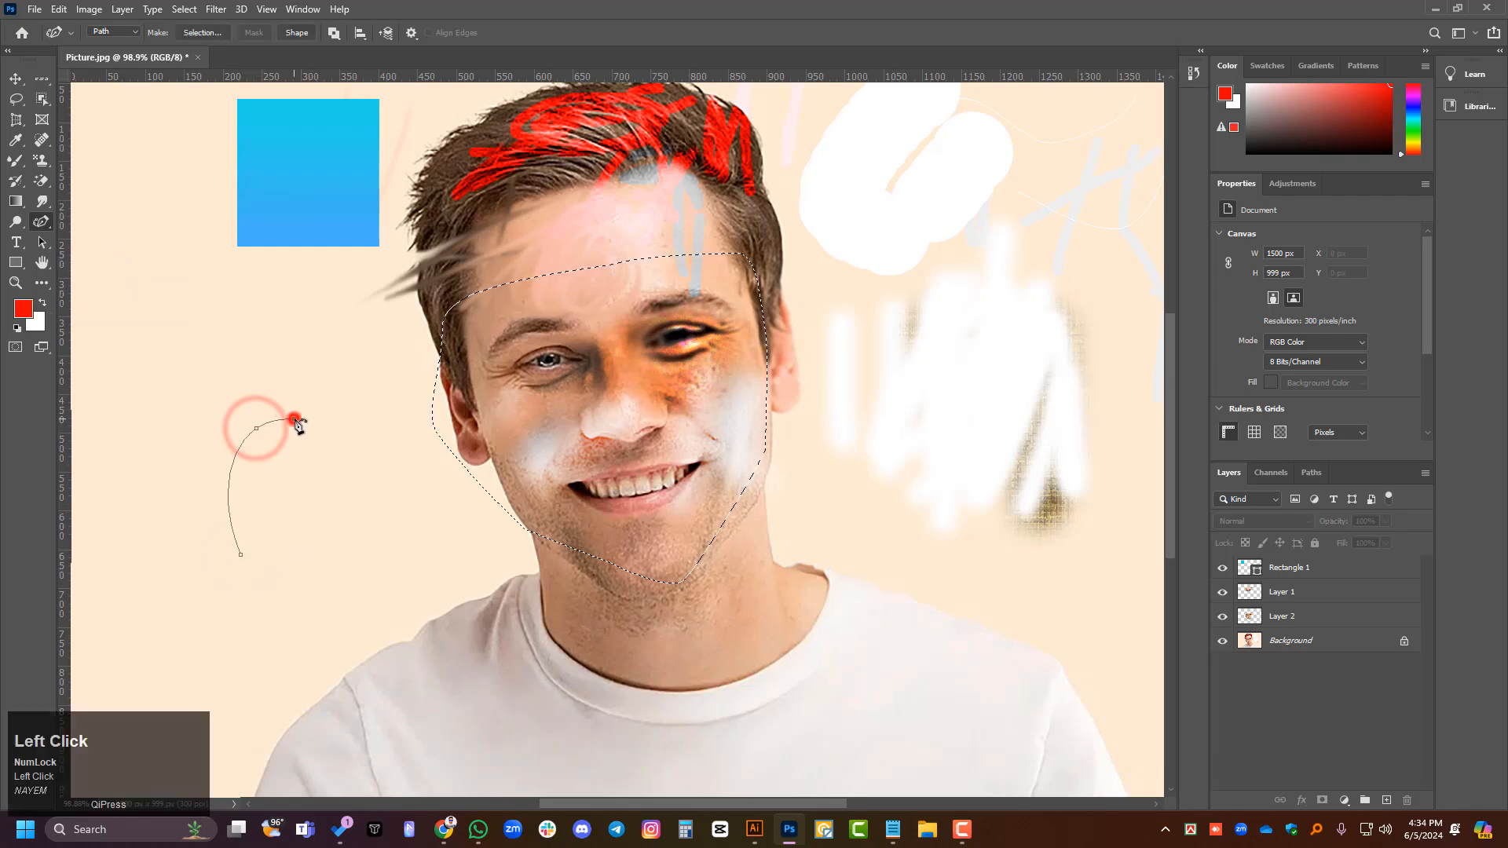
{"action": "left_click", "coordinate": [393, 441]}
{"action": "left_click", "coordinate": [396, 537]}
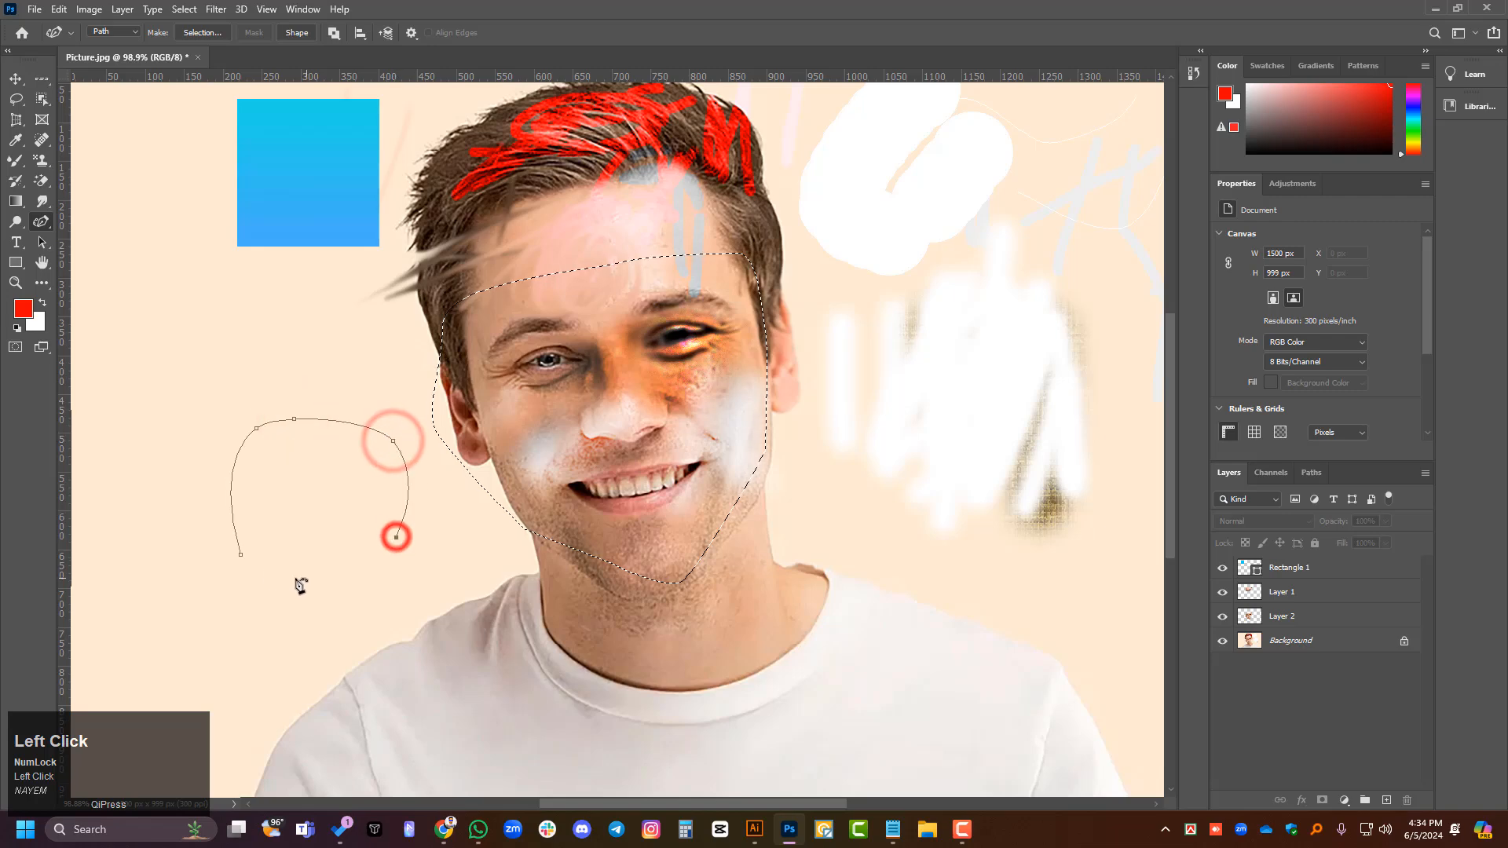
{"action": "left_click", "coordinate": [240, 555]}
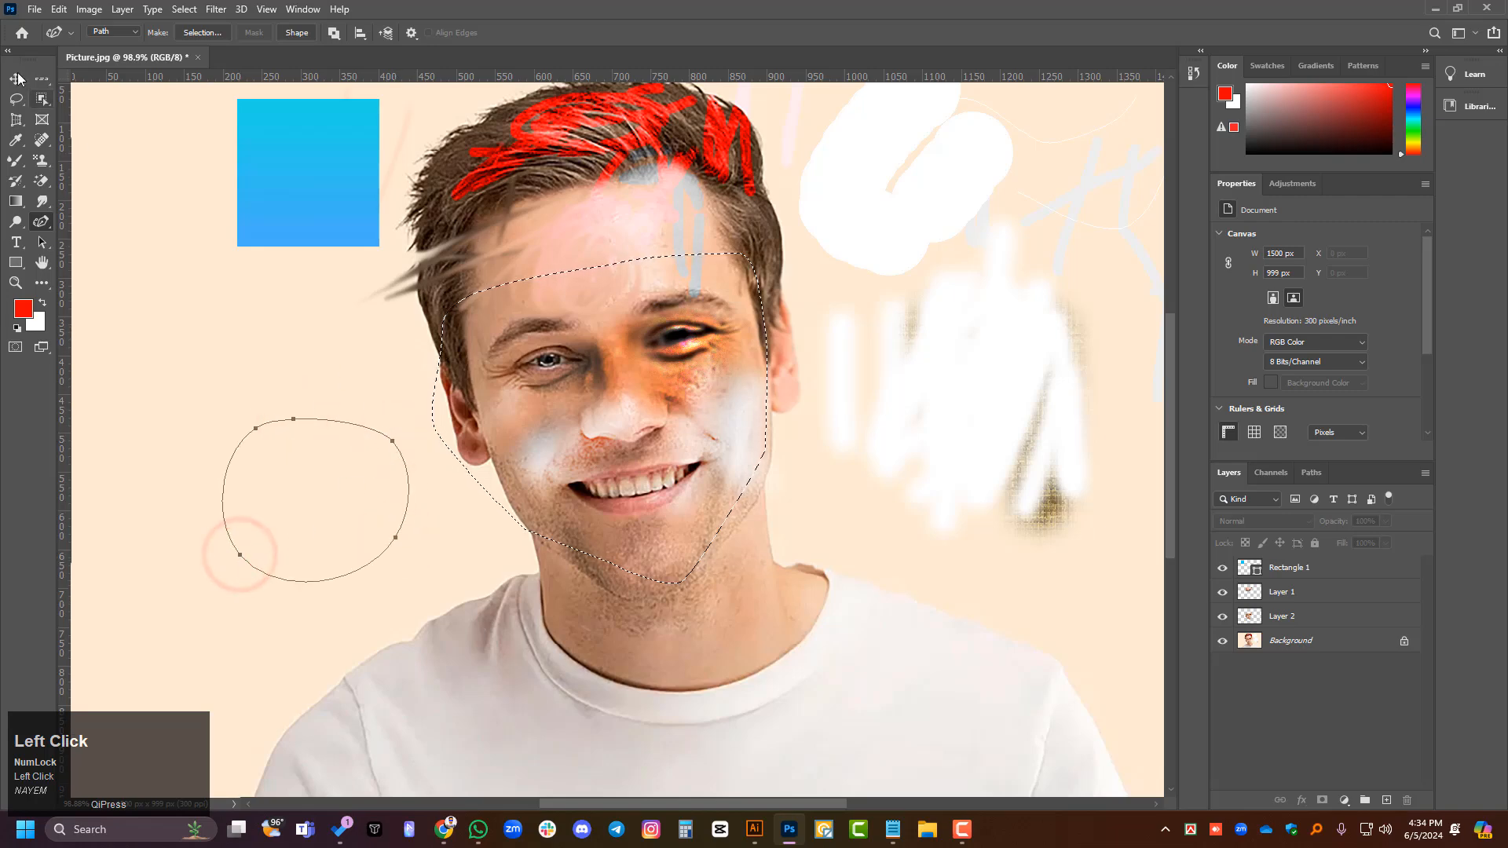
{"action": "left_click", "coordinate": [16, 79]}
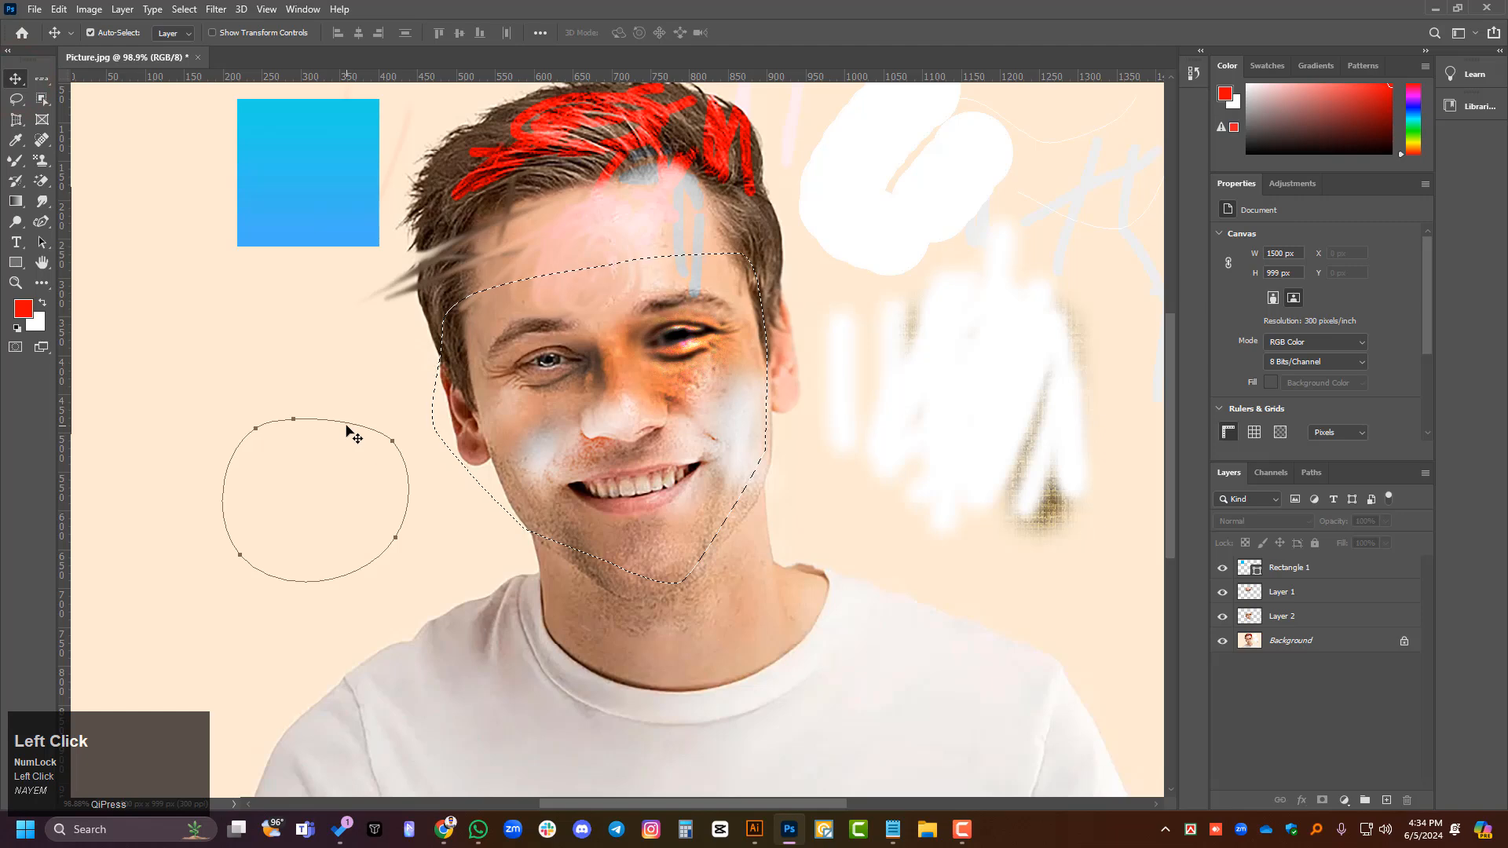
{"action": "right_click", "coordinate": [43, 222]}
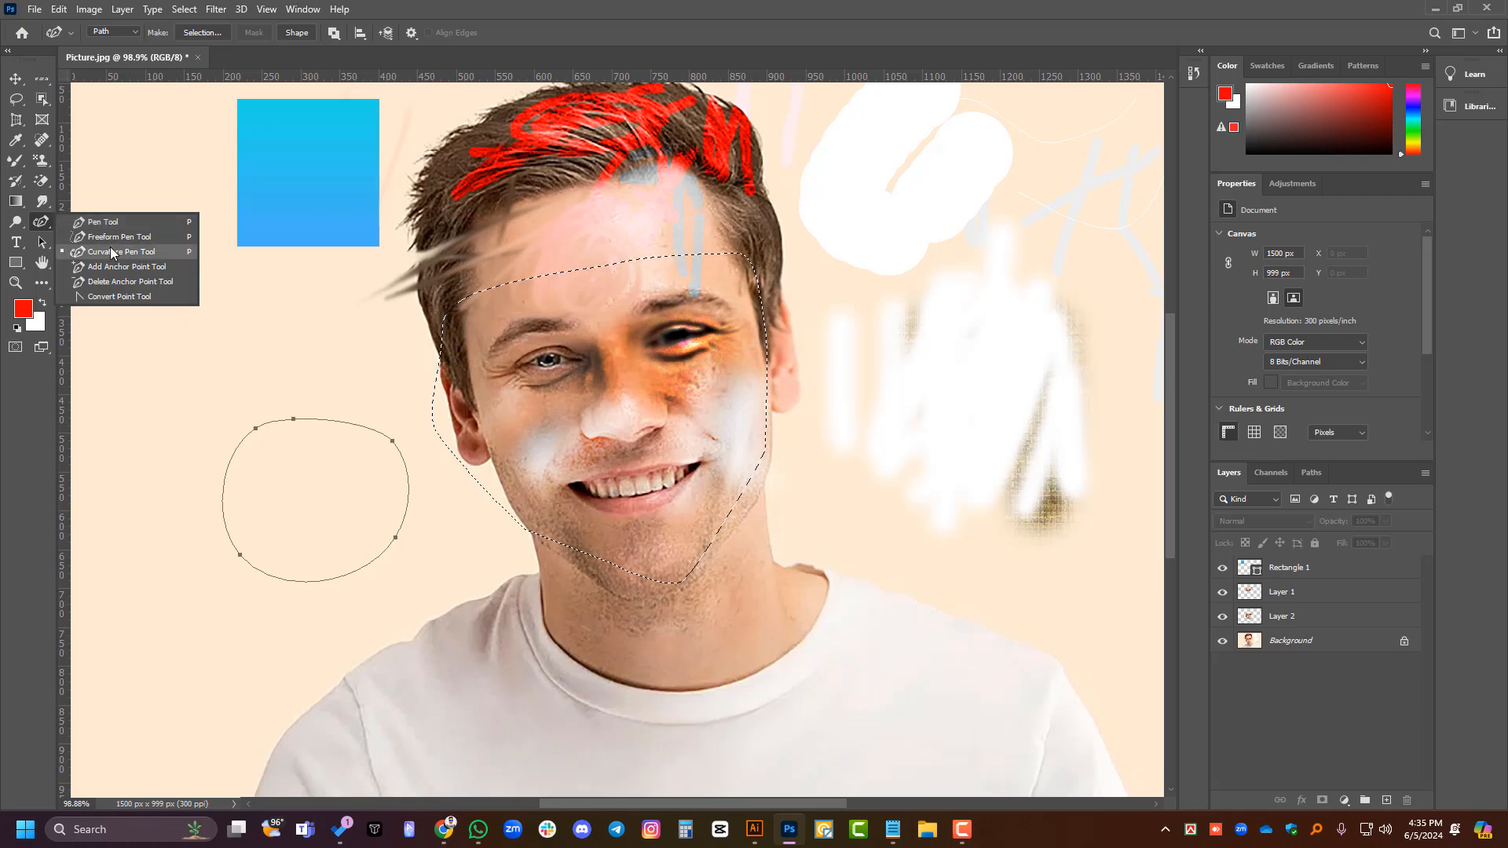
{"action": "right_click", "coordinate": [43, 223]}
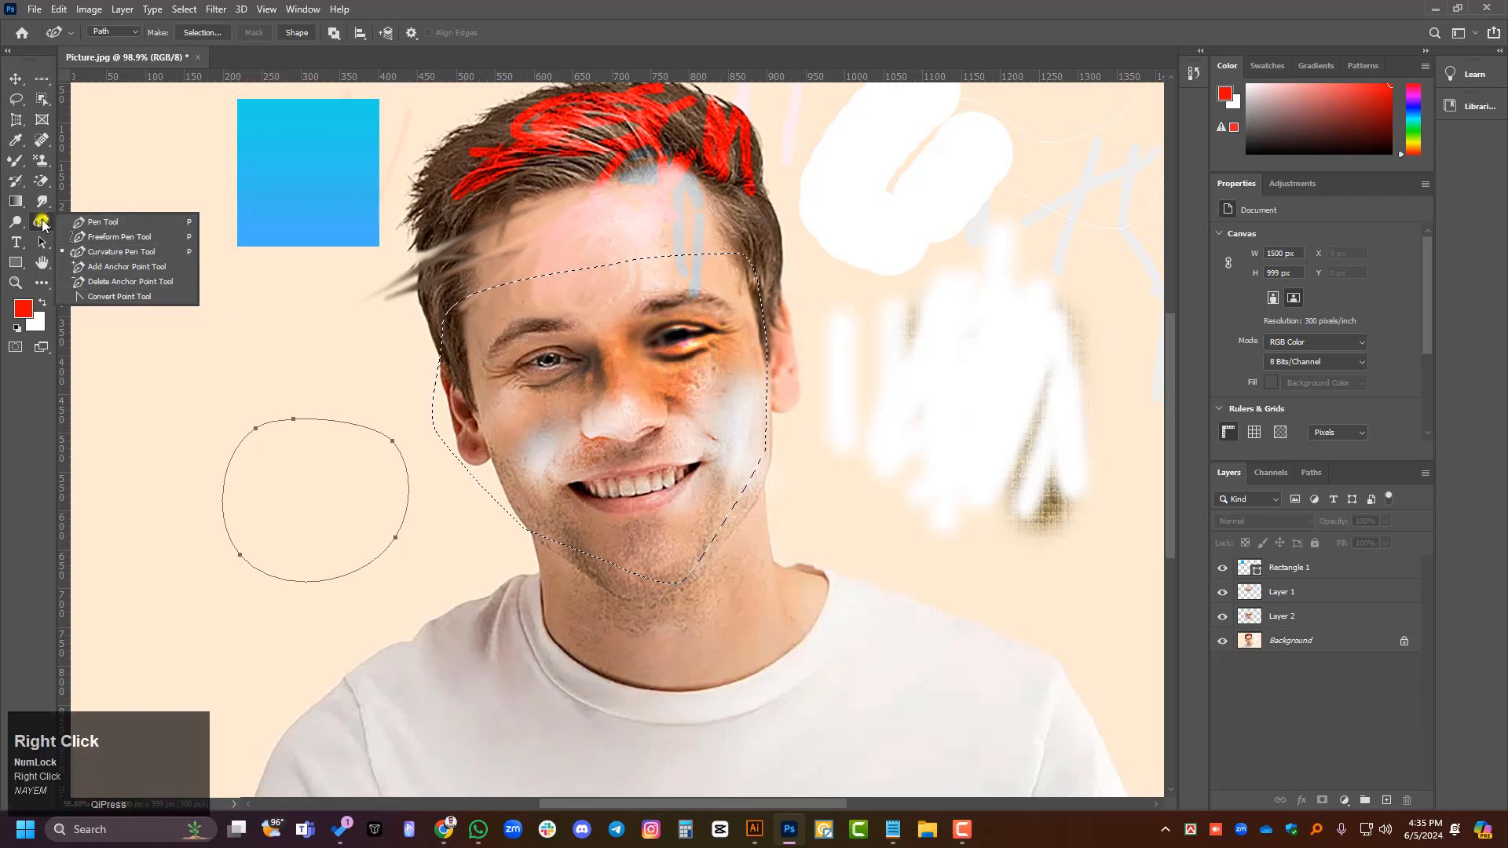
{"action": "left_click", "coordinate": [20, 246]}
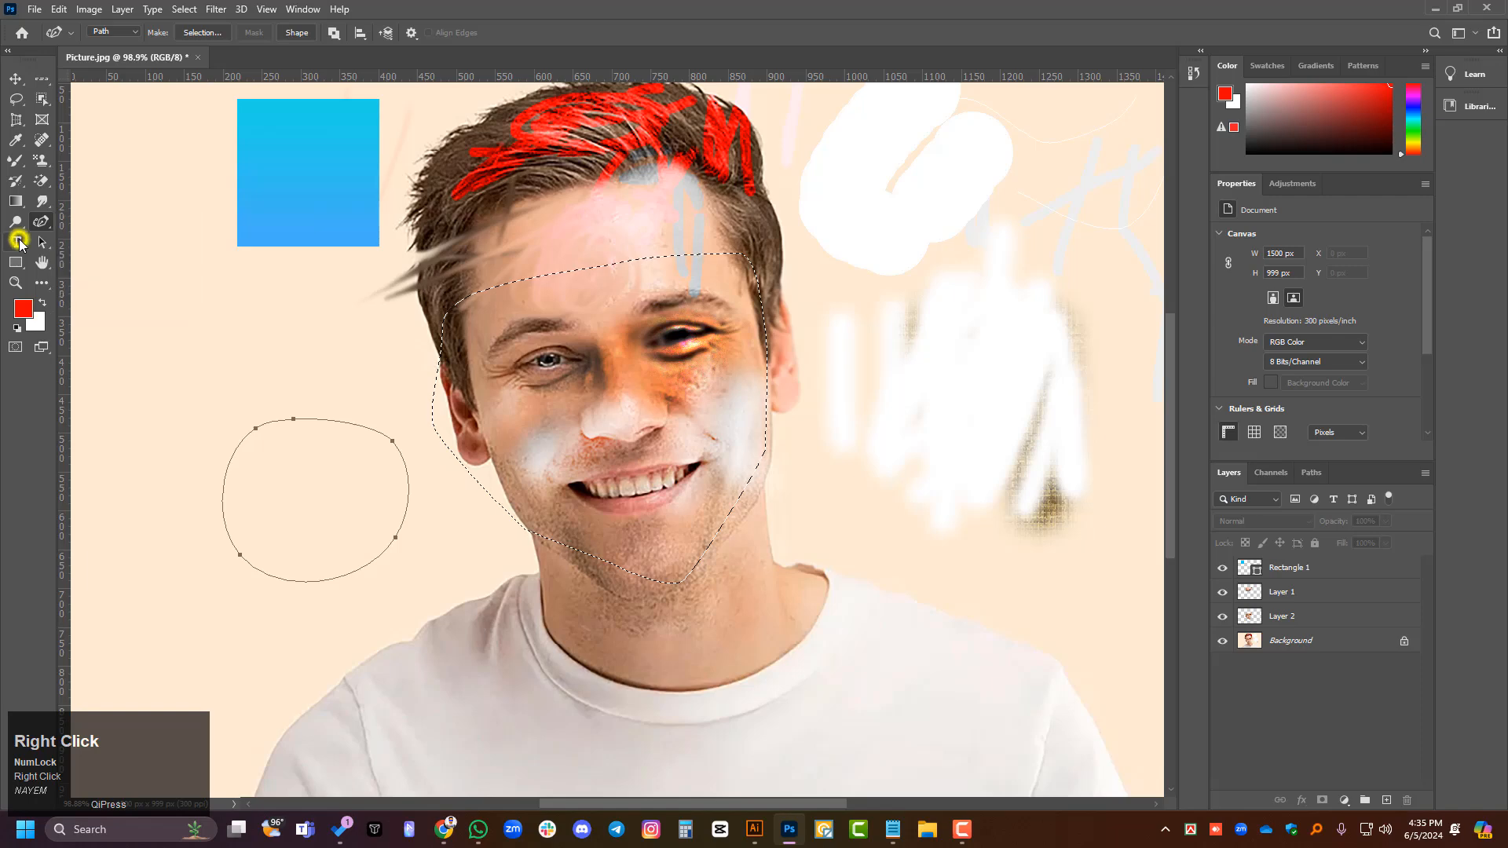
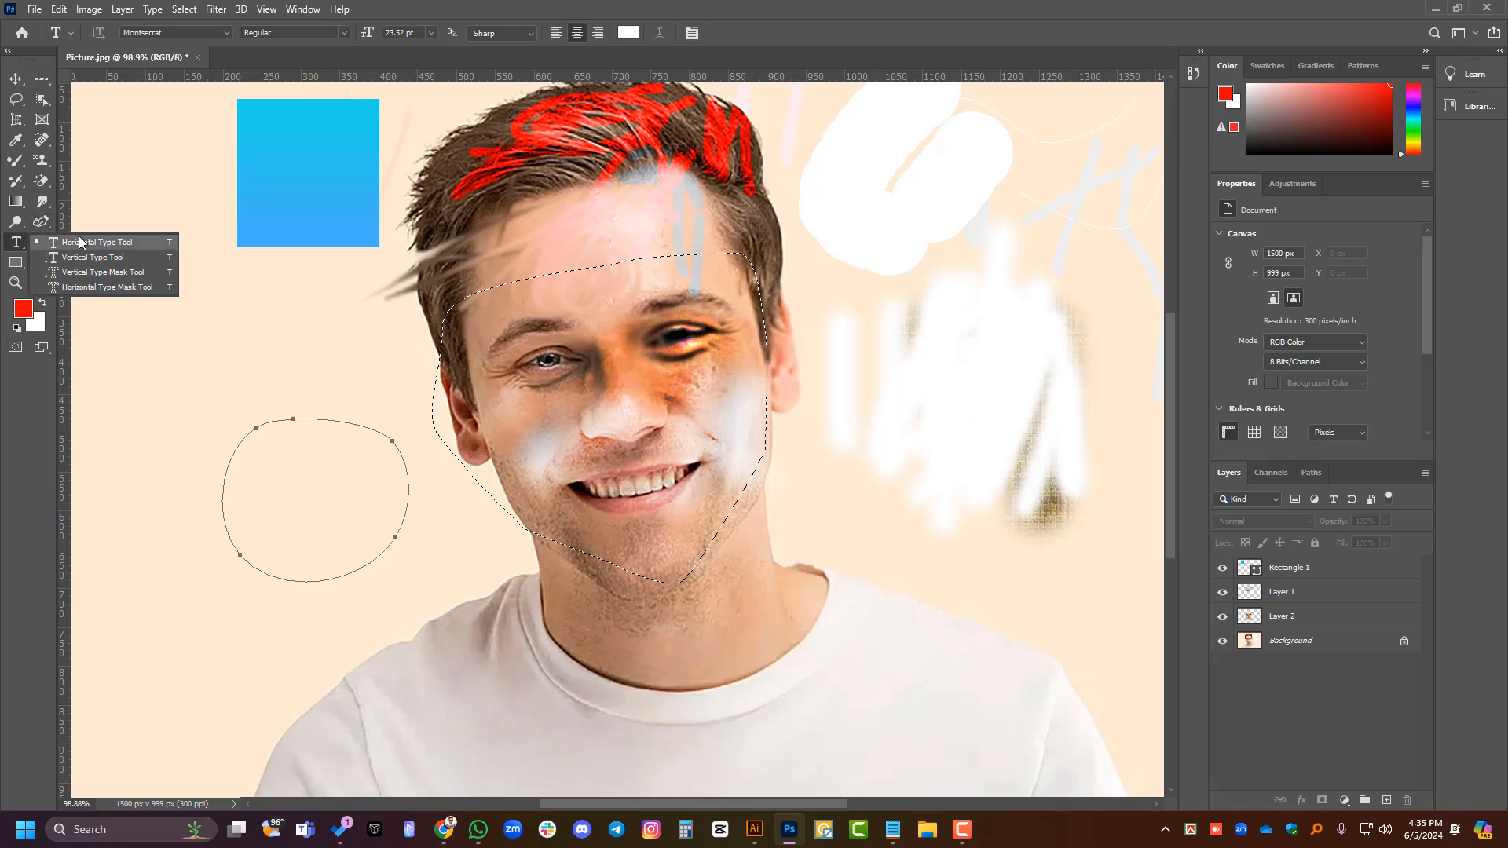
- Add a horizontal line of white text holding a first name on the backdrop below the blue square
{"action": "left_click", "coordinate": [79, 240]}
{"action": "left_click", "coordinate": [156, 343]}
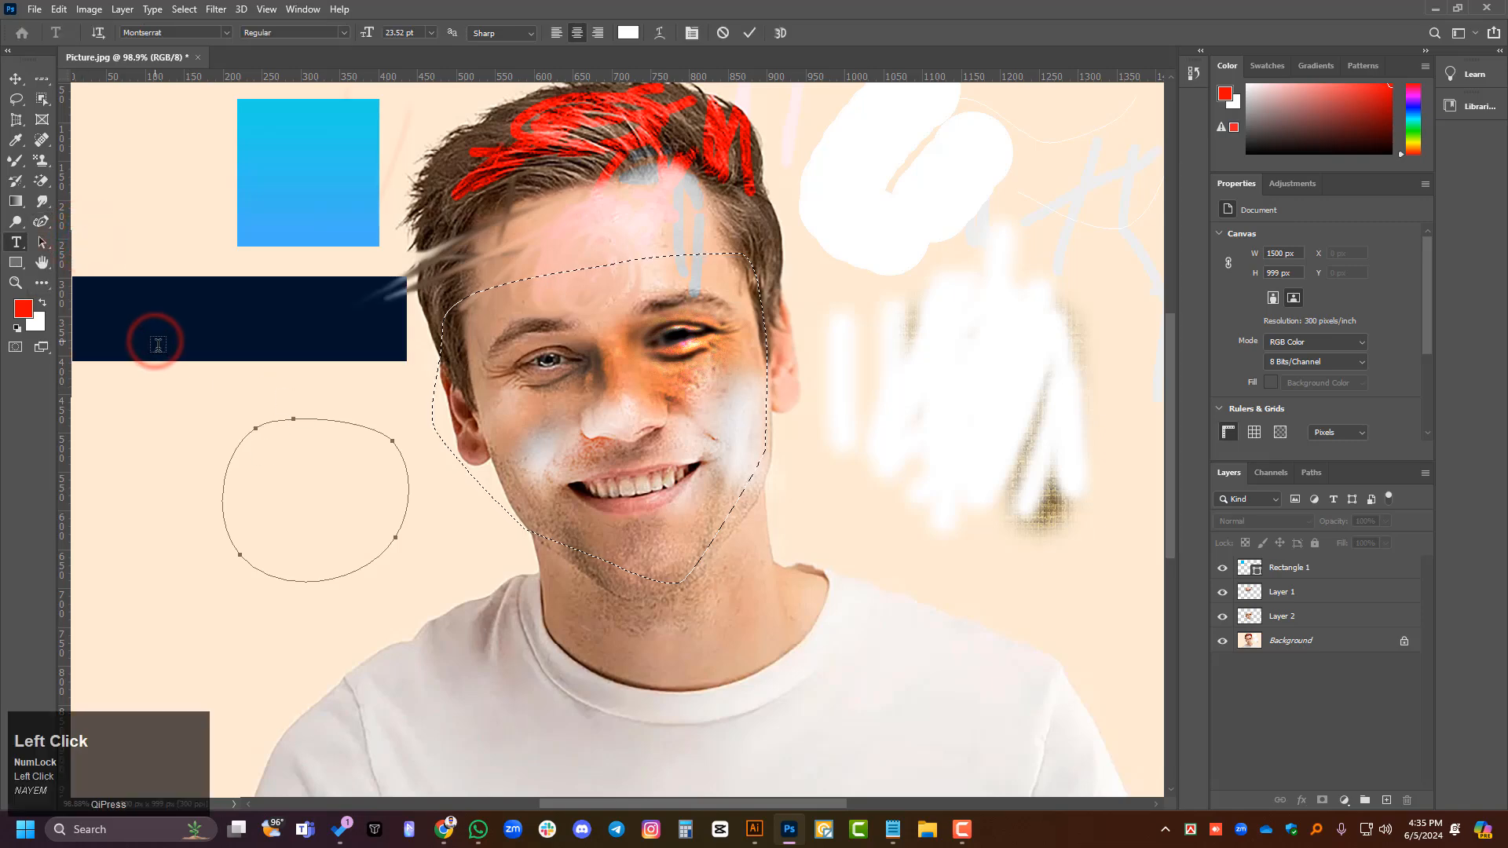
{"action": "type", "text": "NaSHa"}
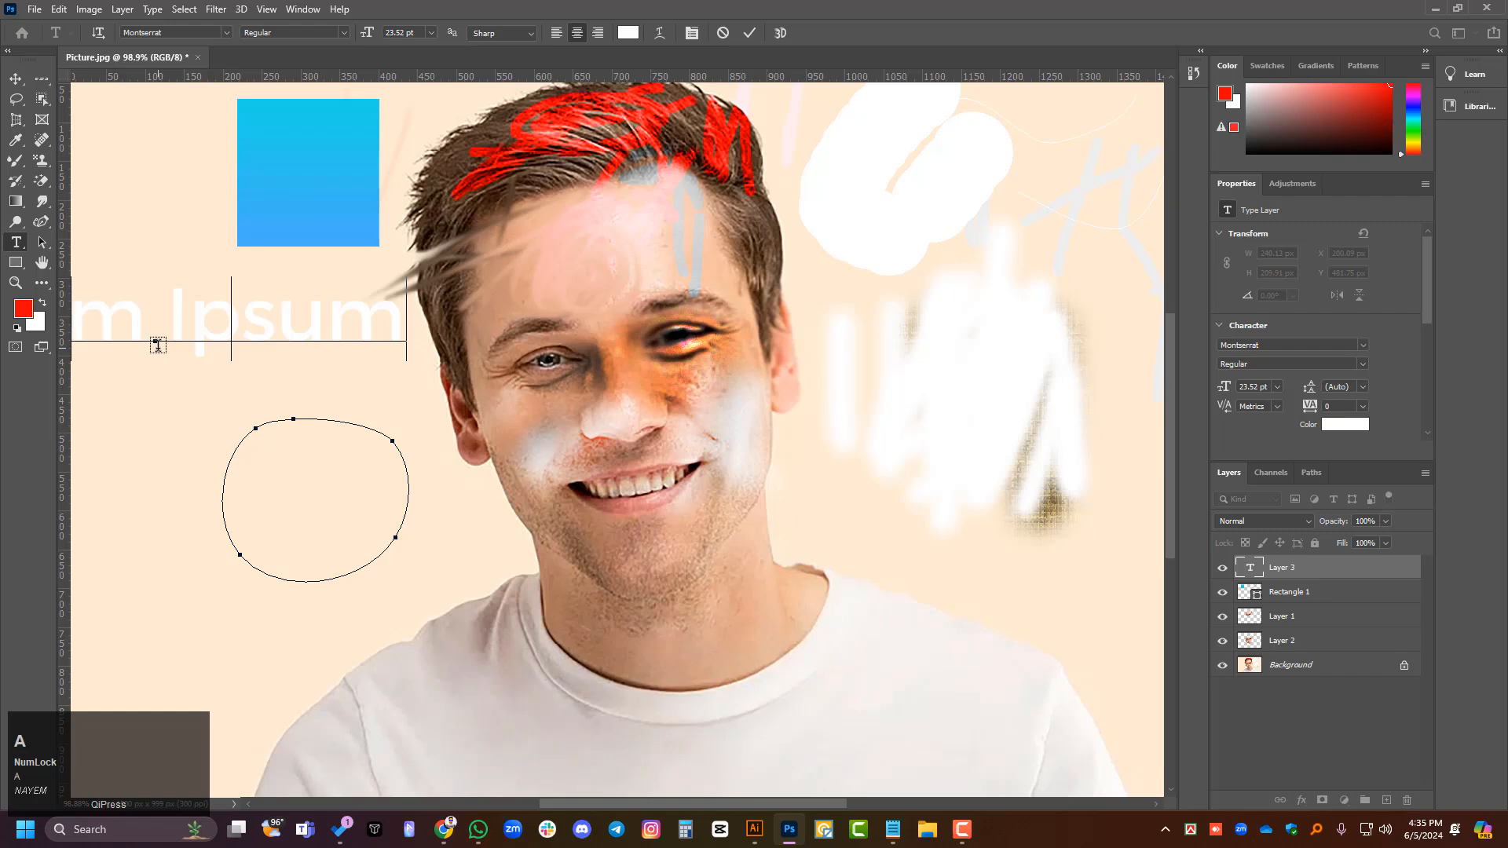
{"action": "type", "text": "kil"}
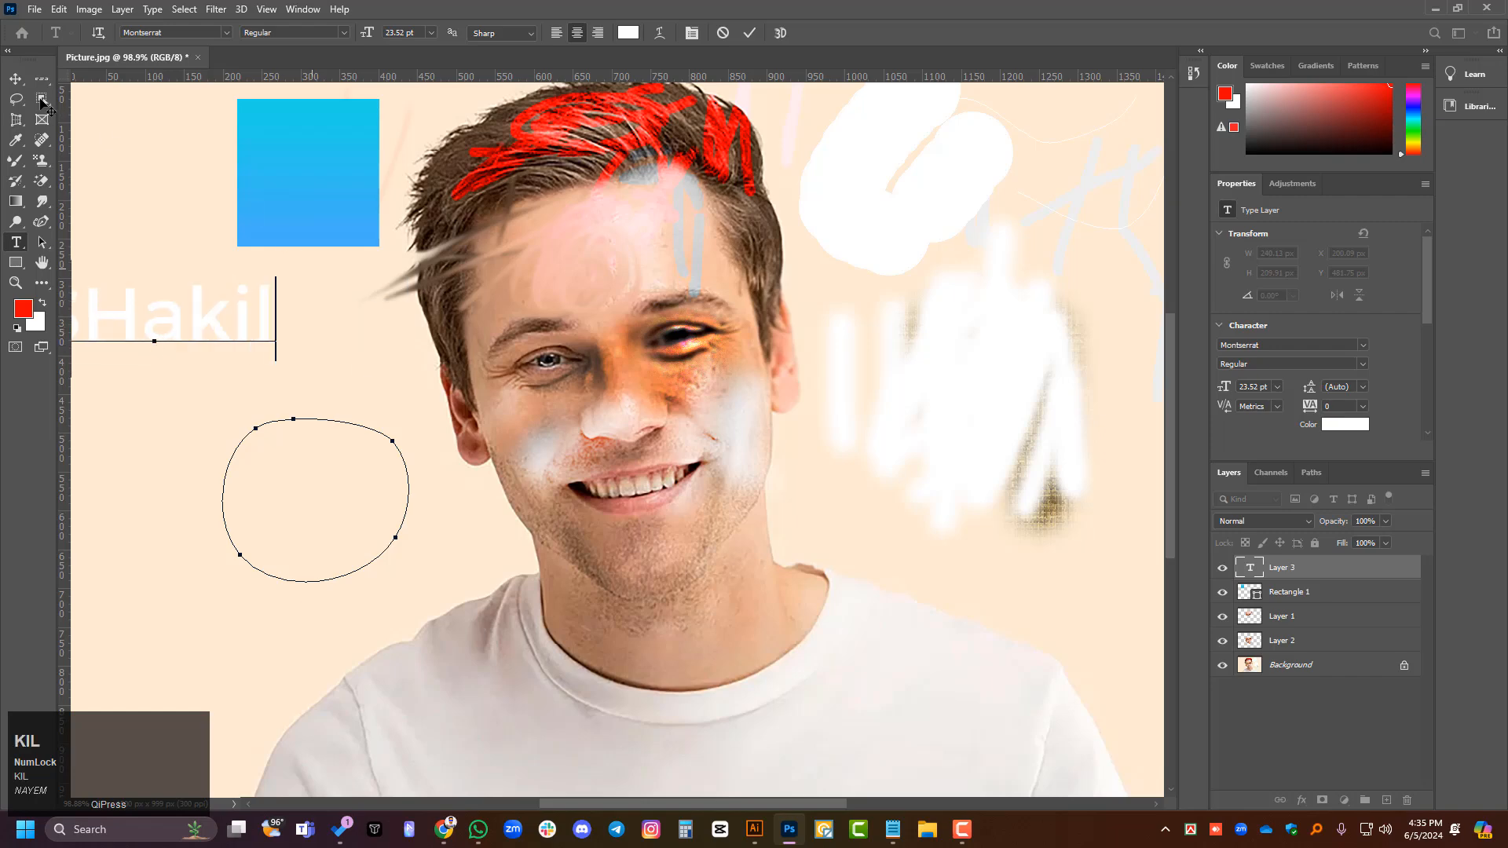
{"action": "left_click", "coordinate": [16, 78]}
{"action": "scroll", "coordinate": [129, 168], "scroll_direction": "right", "scroll_amount": 1}
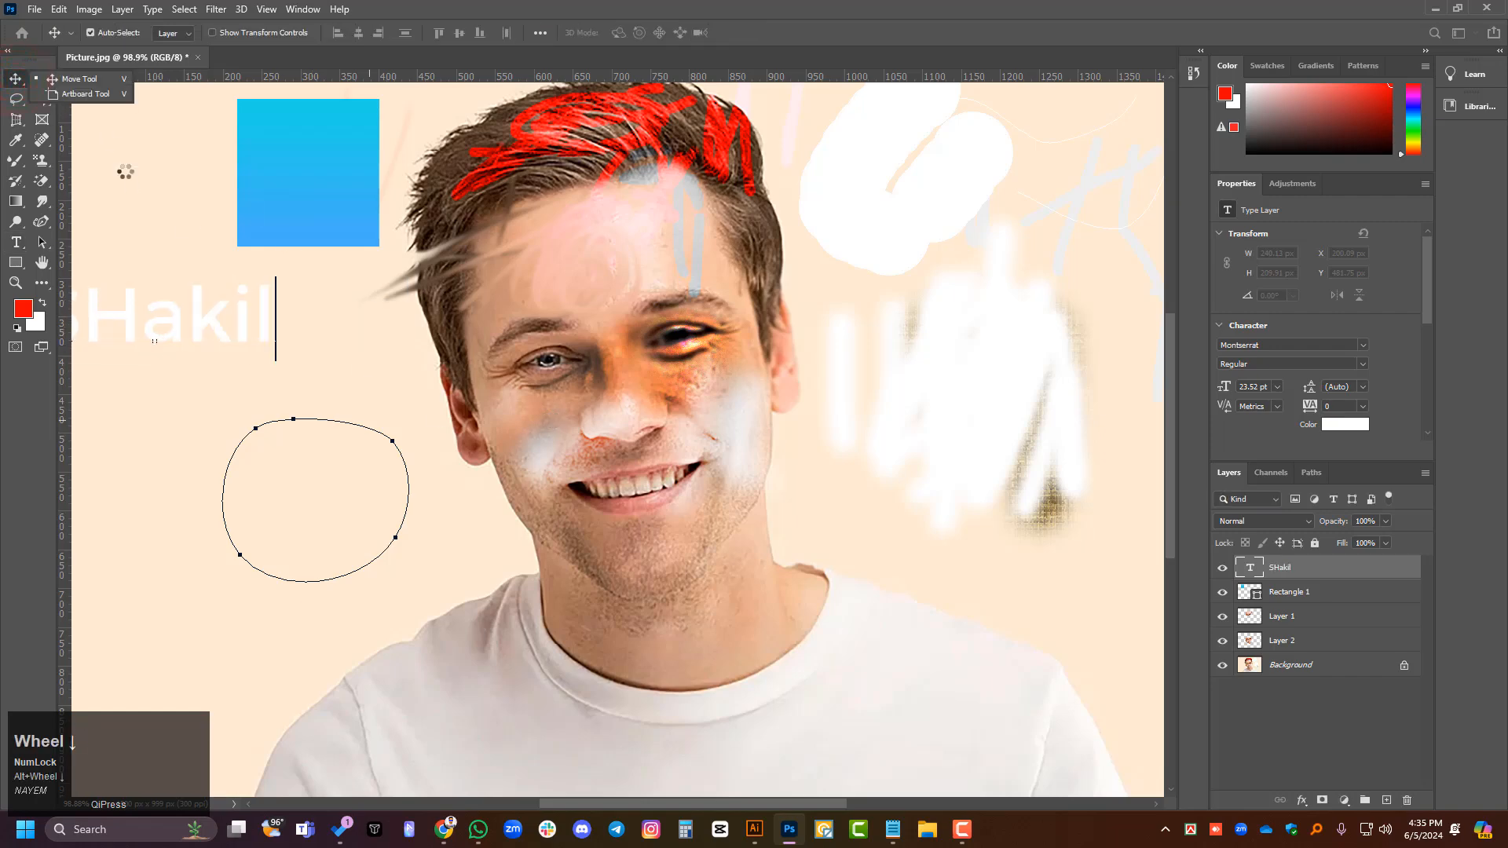
{"action": "left_click", "coordinate": [14, 81]}
{"action": "scroll", "coordinate": [408, 431], "scroll_direction": "left", "scroll_amount": 5}
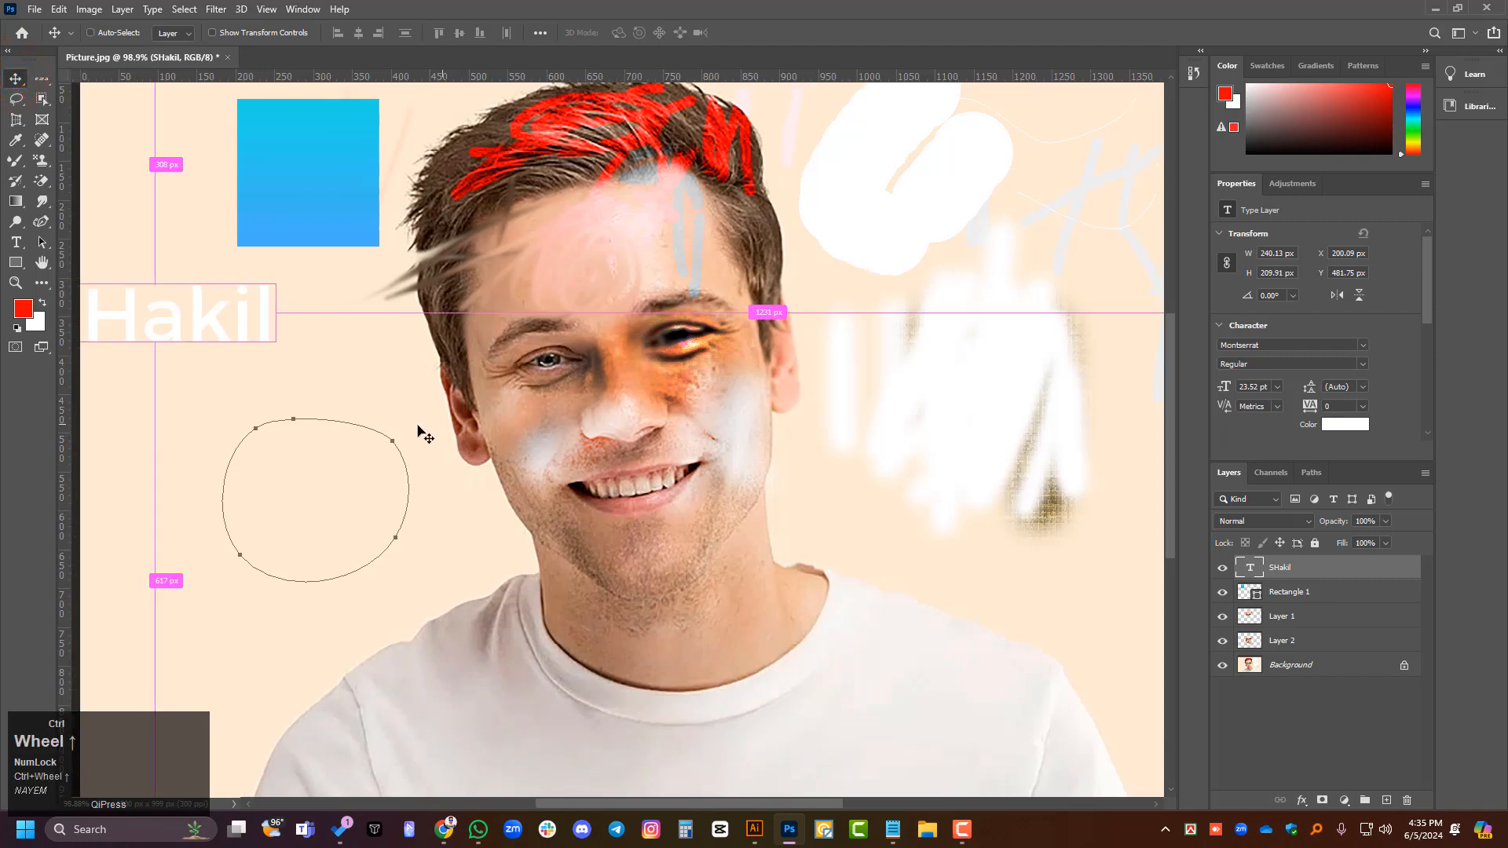
- Move the name text fully inside the canvas, between the blue square and the rounded path
{"action": "left_click_drag", "start_coordinate": [242, 330], "coordinate": [327, 388]}
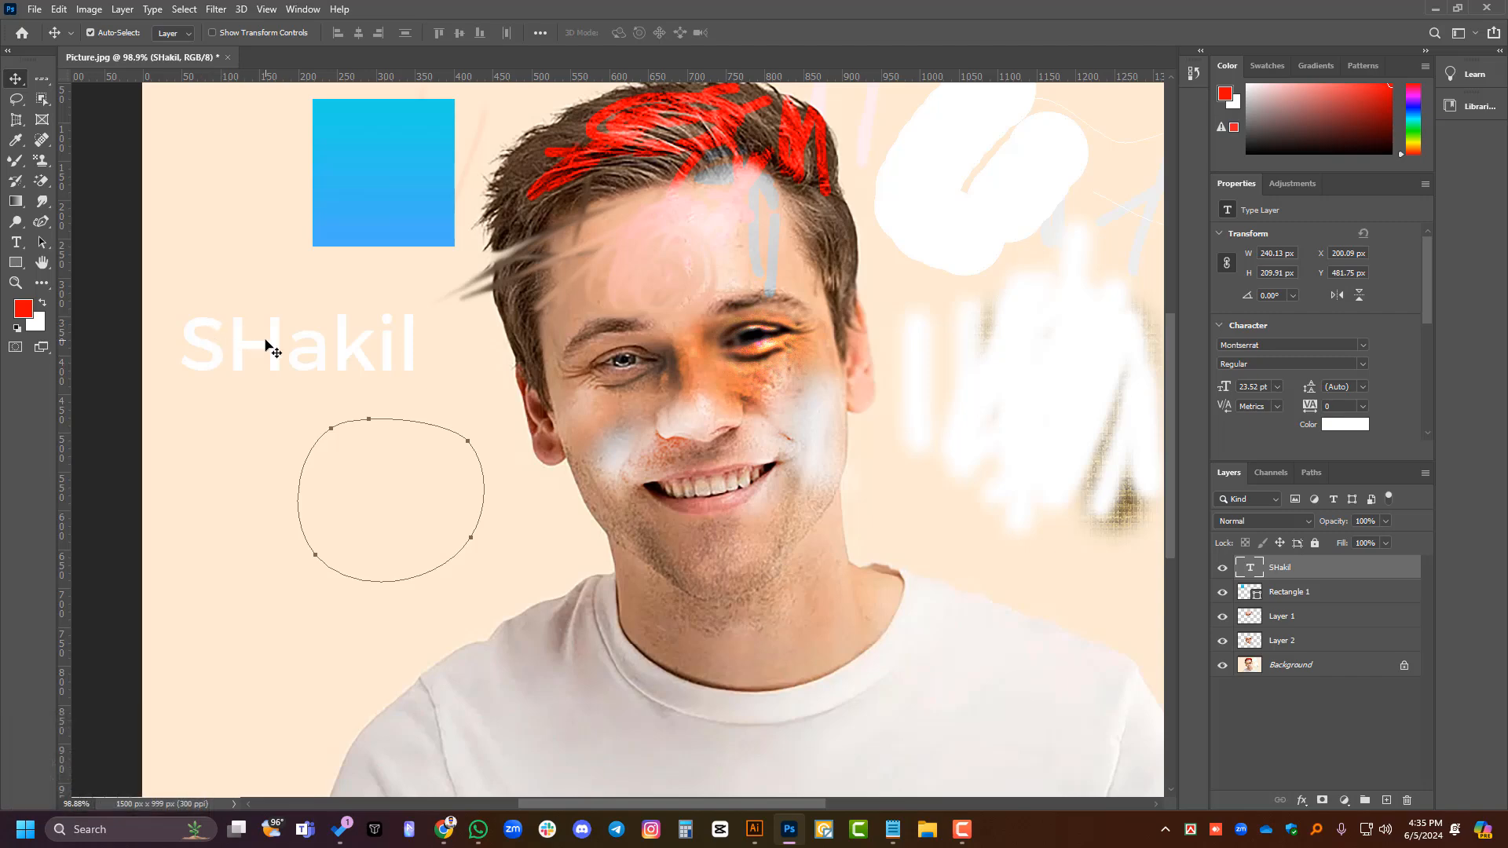
{"action": "scroll", "coordinate": [271, 350], "scroll_direction": "down", "scroll_amount": 2}
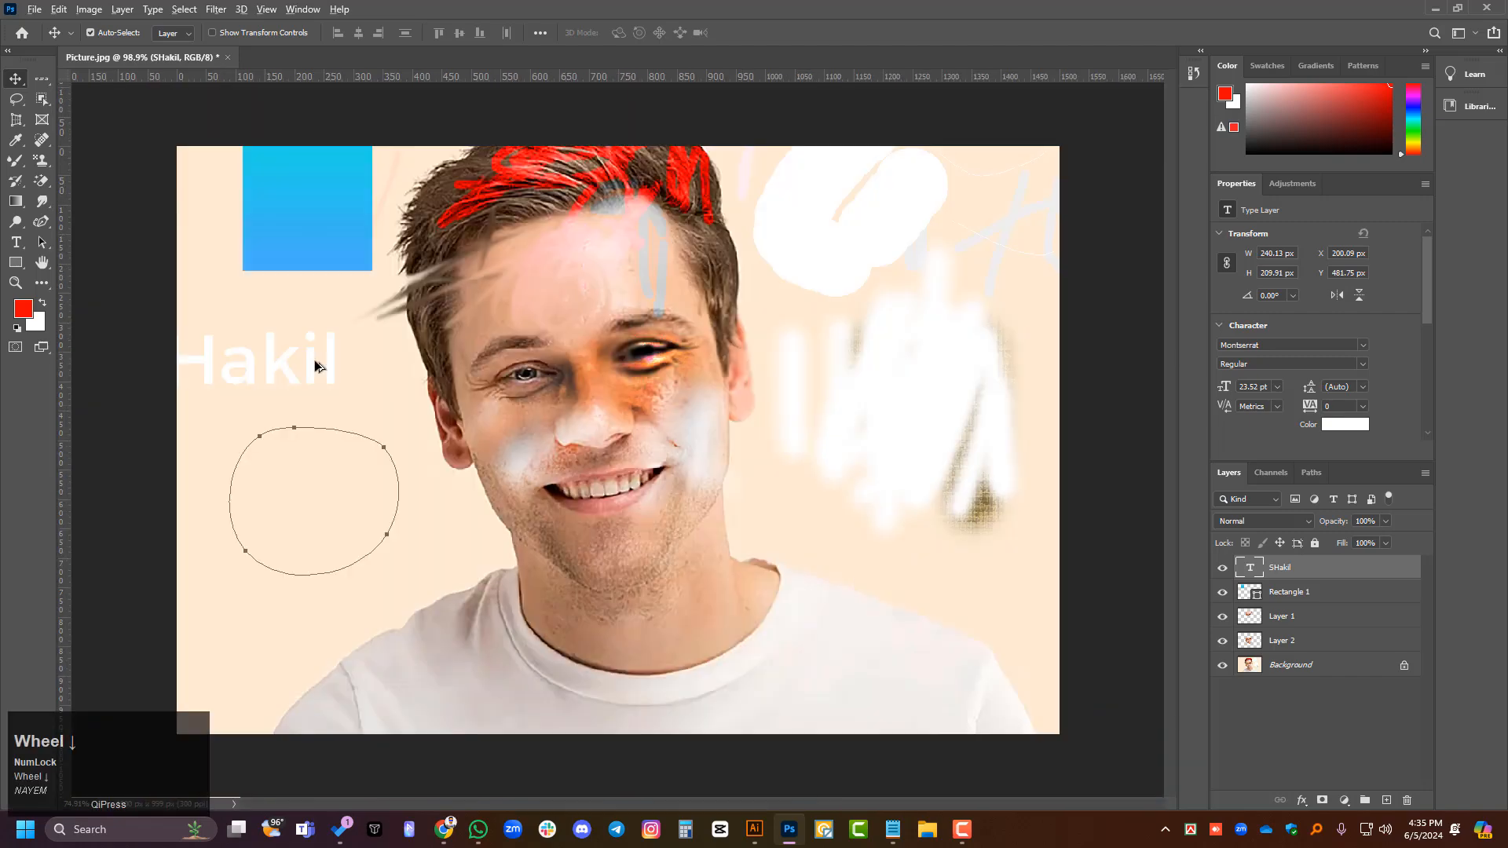
{"action": "left_click", "coordinate": [269, 378]}
{"action": "left_click_drag", "start_coordinate": [332, 380], "coordinate": [264, 393]}
{"action": "key", "text": "ctrl+z"}
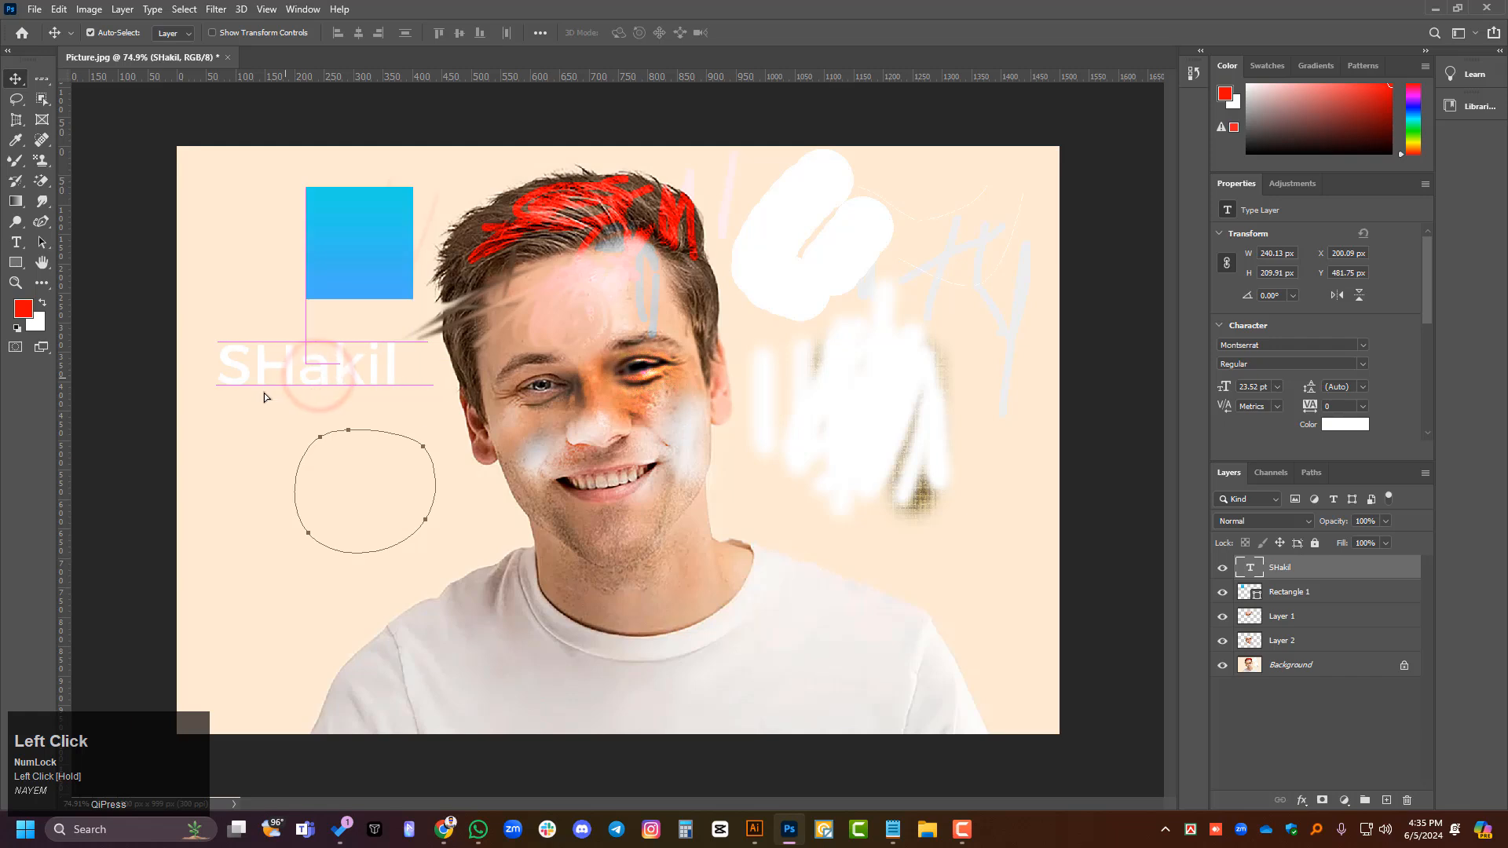
{"action": "scroll", "coordinate": [257, 382], "scroll_direction": "up", "scroll_amount": 2, "text": "alt"}
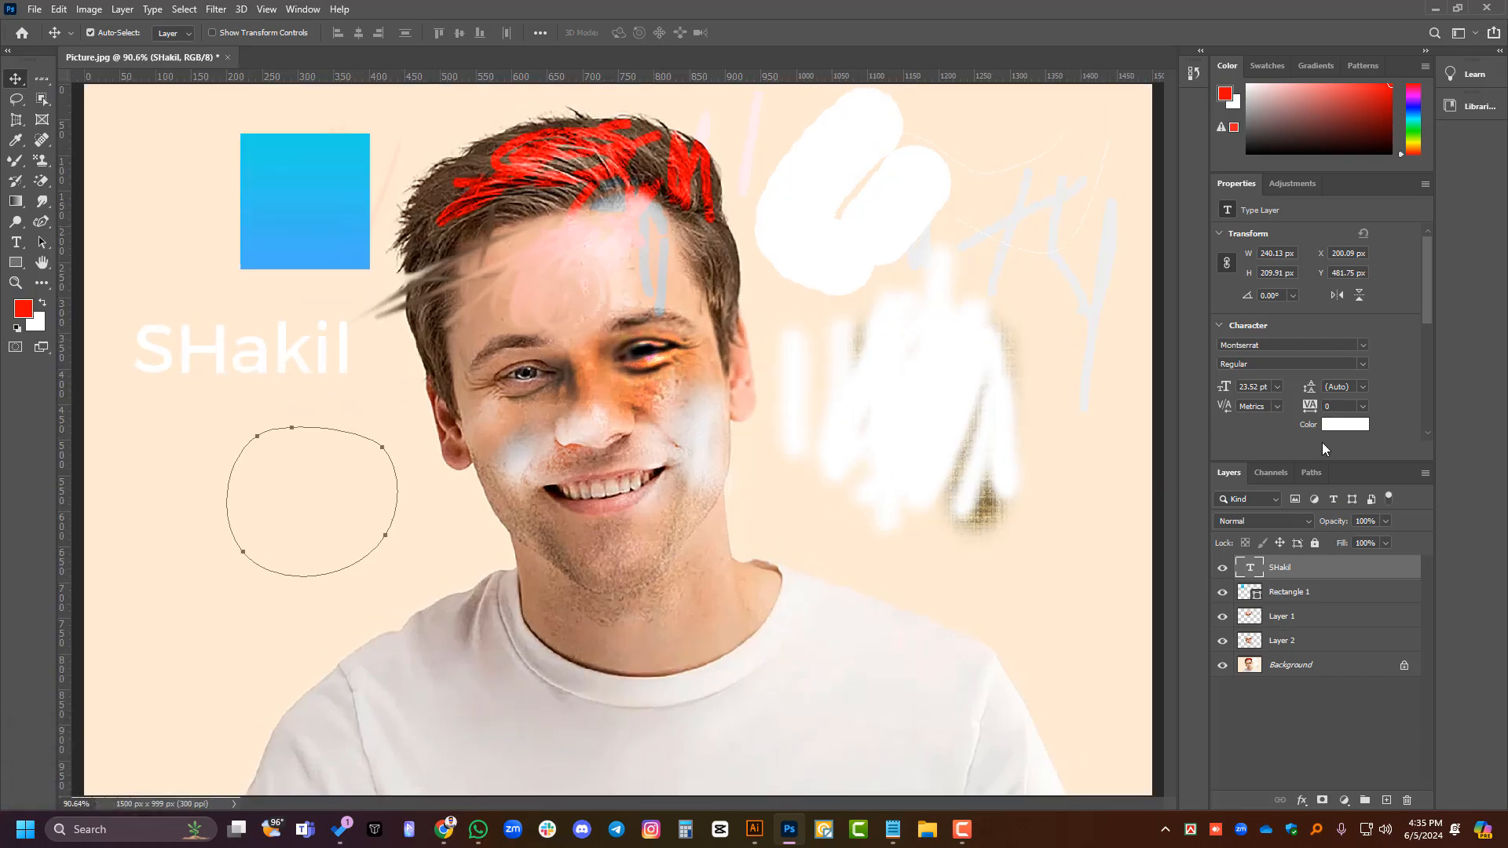
- Set the name text's color to magenta (ff00ff)
{"action": "left_click", "coordinate": [1346, 424]}
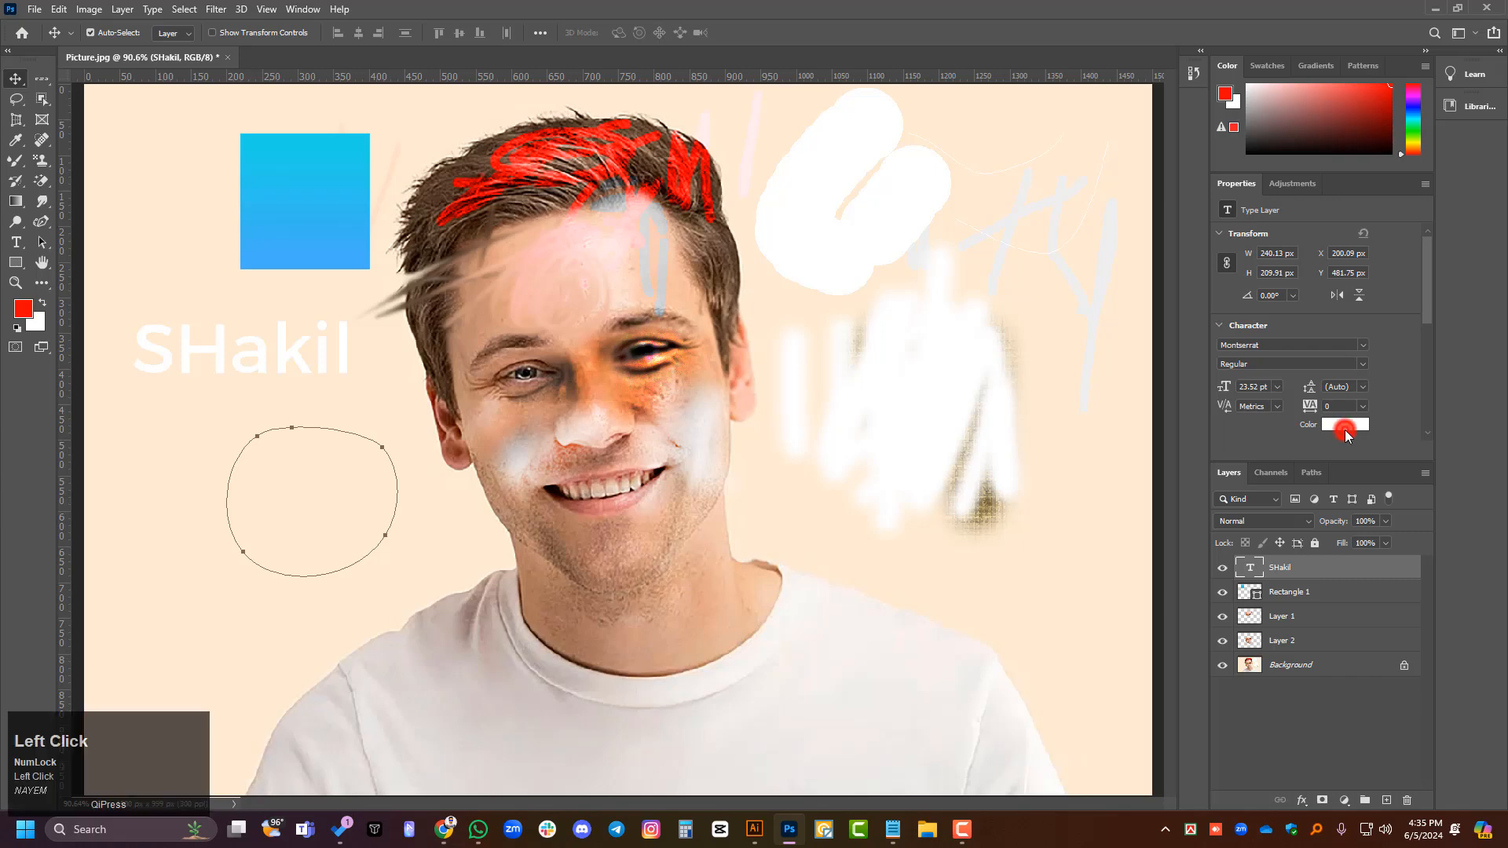
{"action": "left_click_drag", "start_coordinate": [953, 237], "coordinate": [955, 240]}
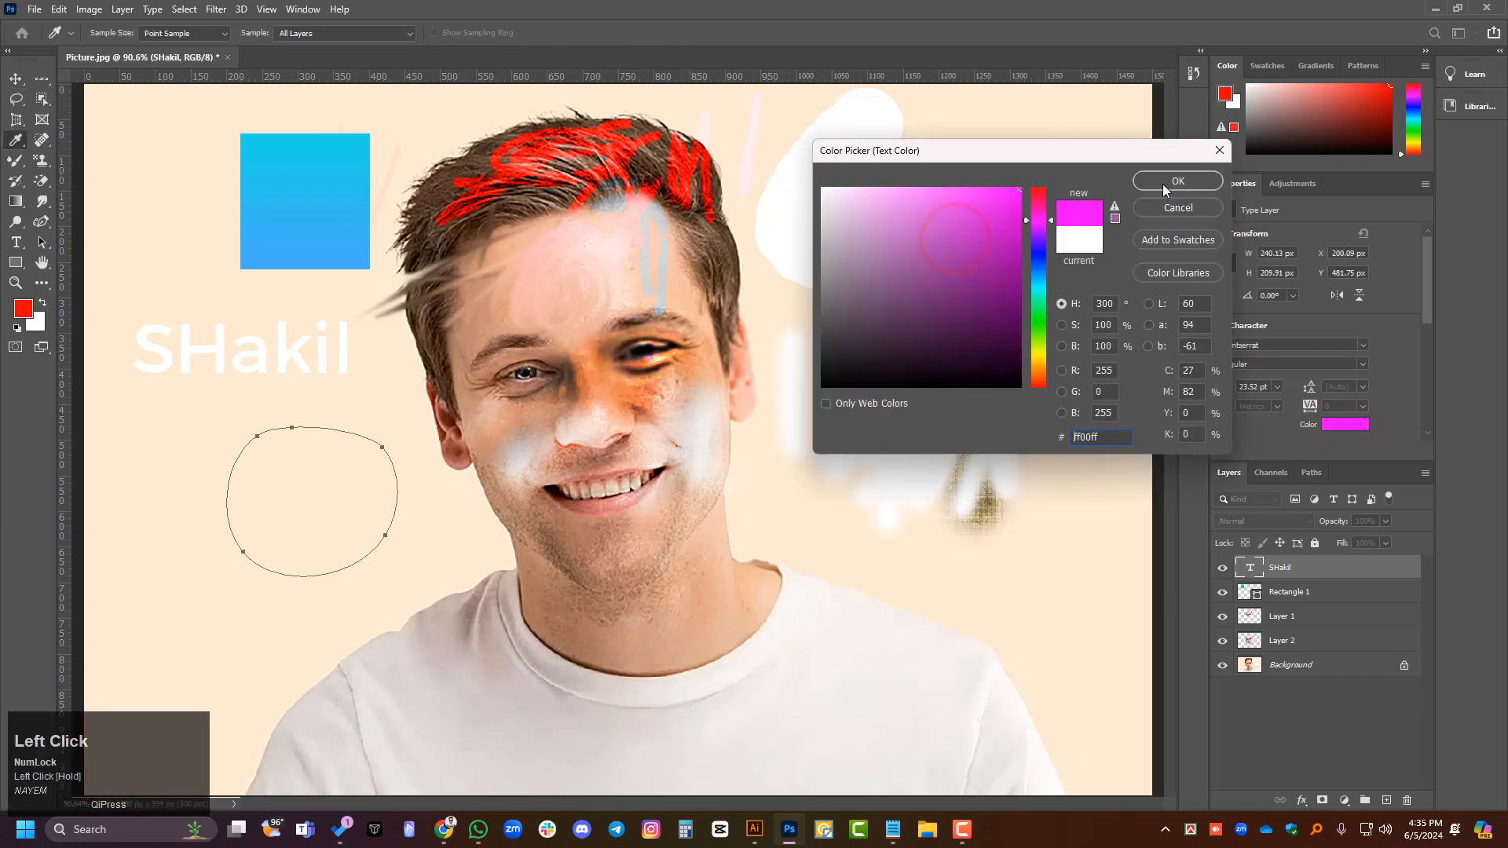
{"action": "left_click", "coordinate": [1192, 183]}
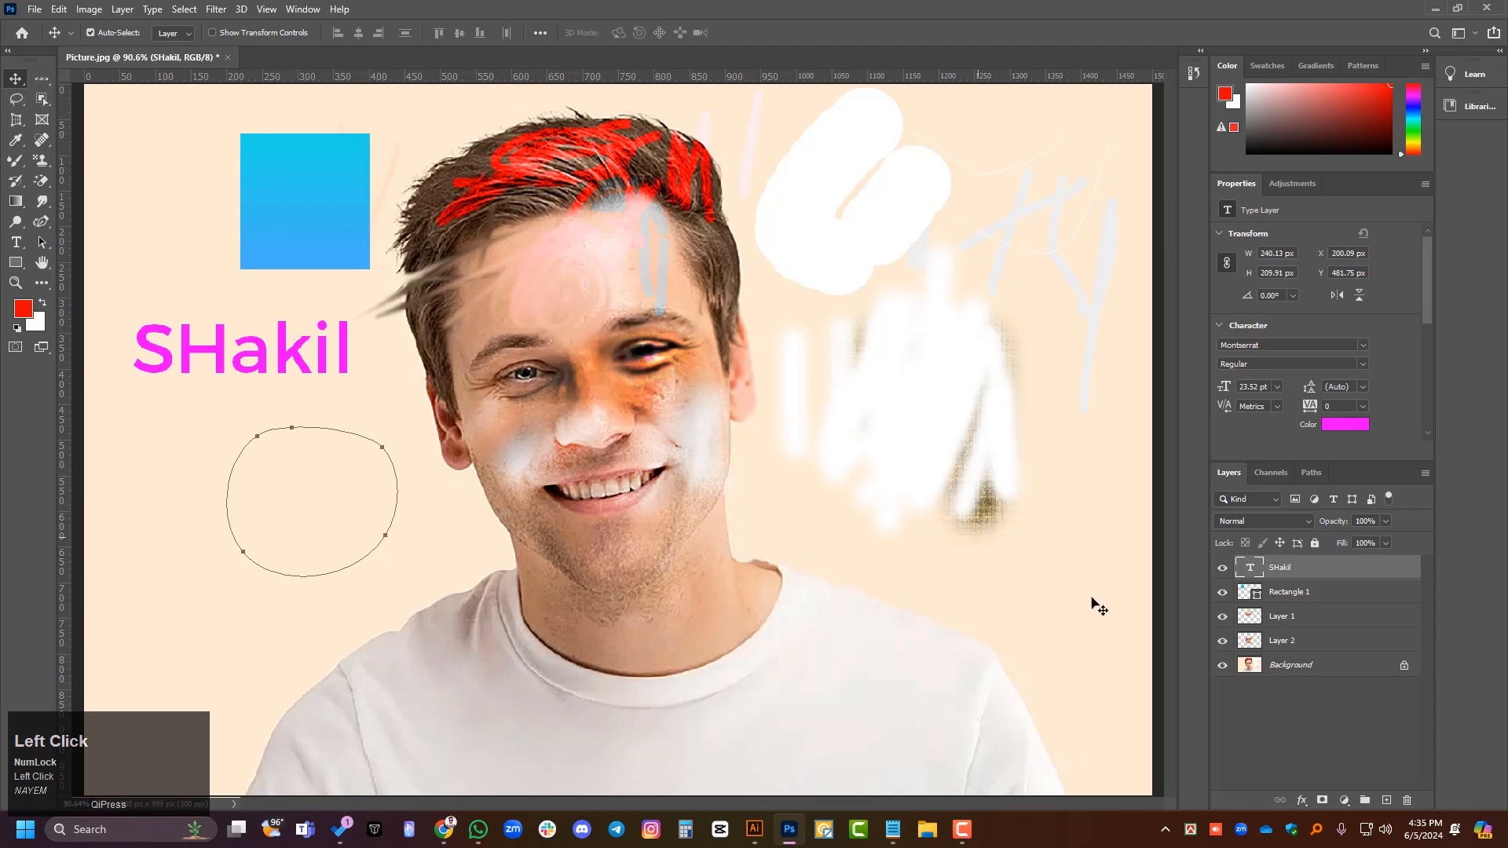
- Convert the name text layer to a smart object
{"action": "left_click", "coordinate": [1320, 569]}
{"action": "left_click", "coordinate": [302, 363]}
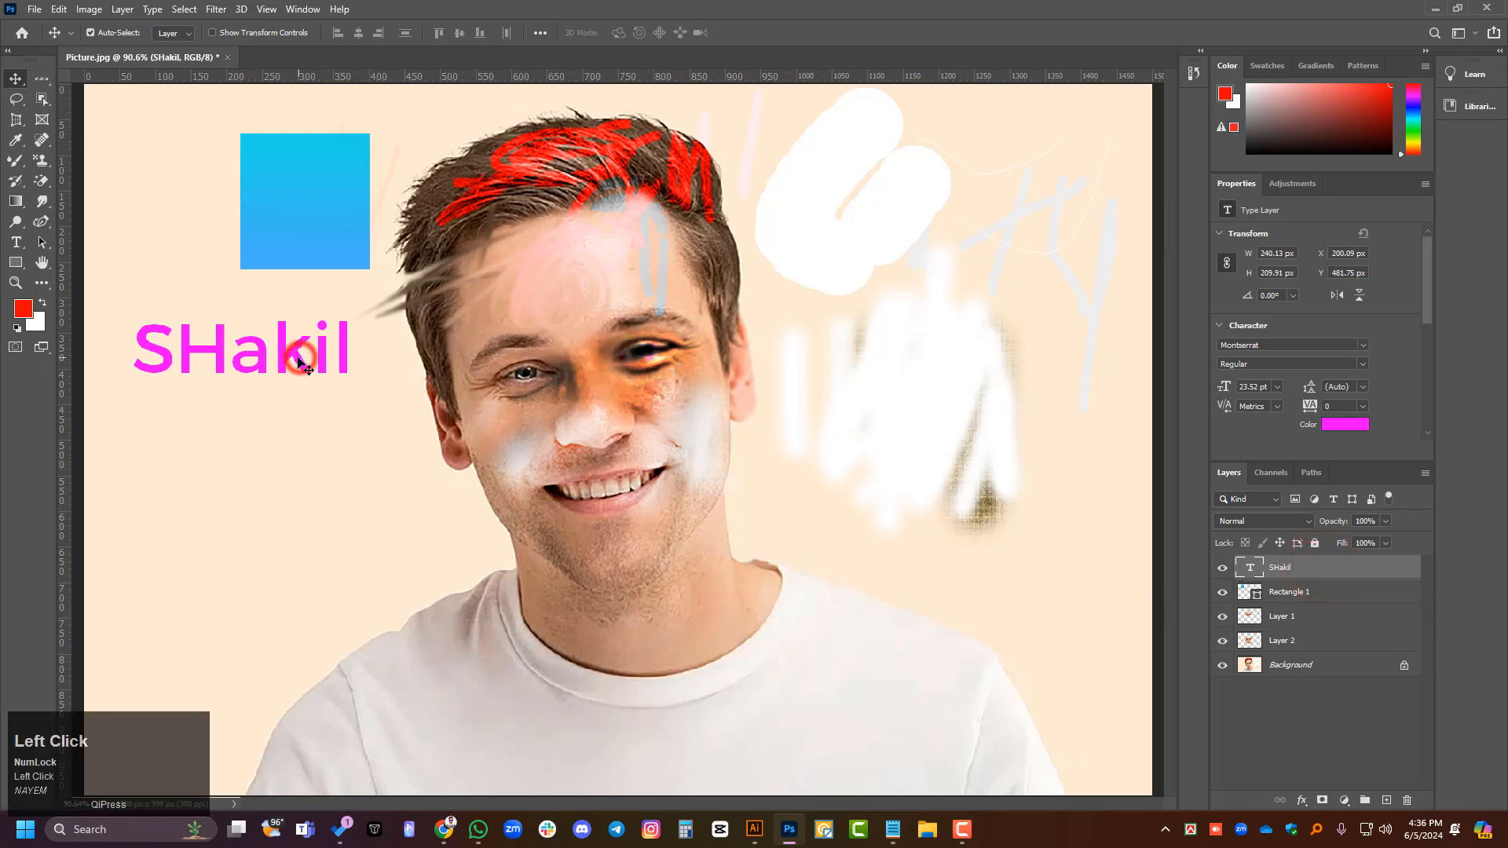
{"action": "right_click", "coordinate": [1312, 567]}
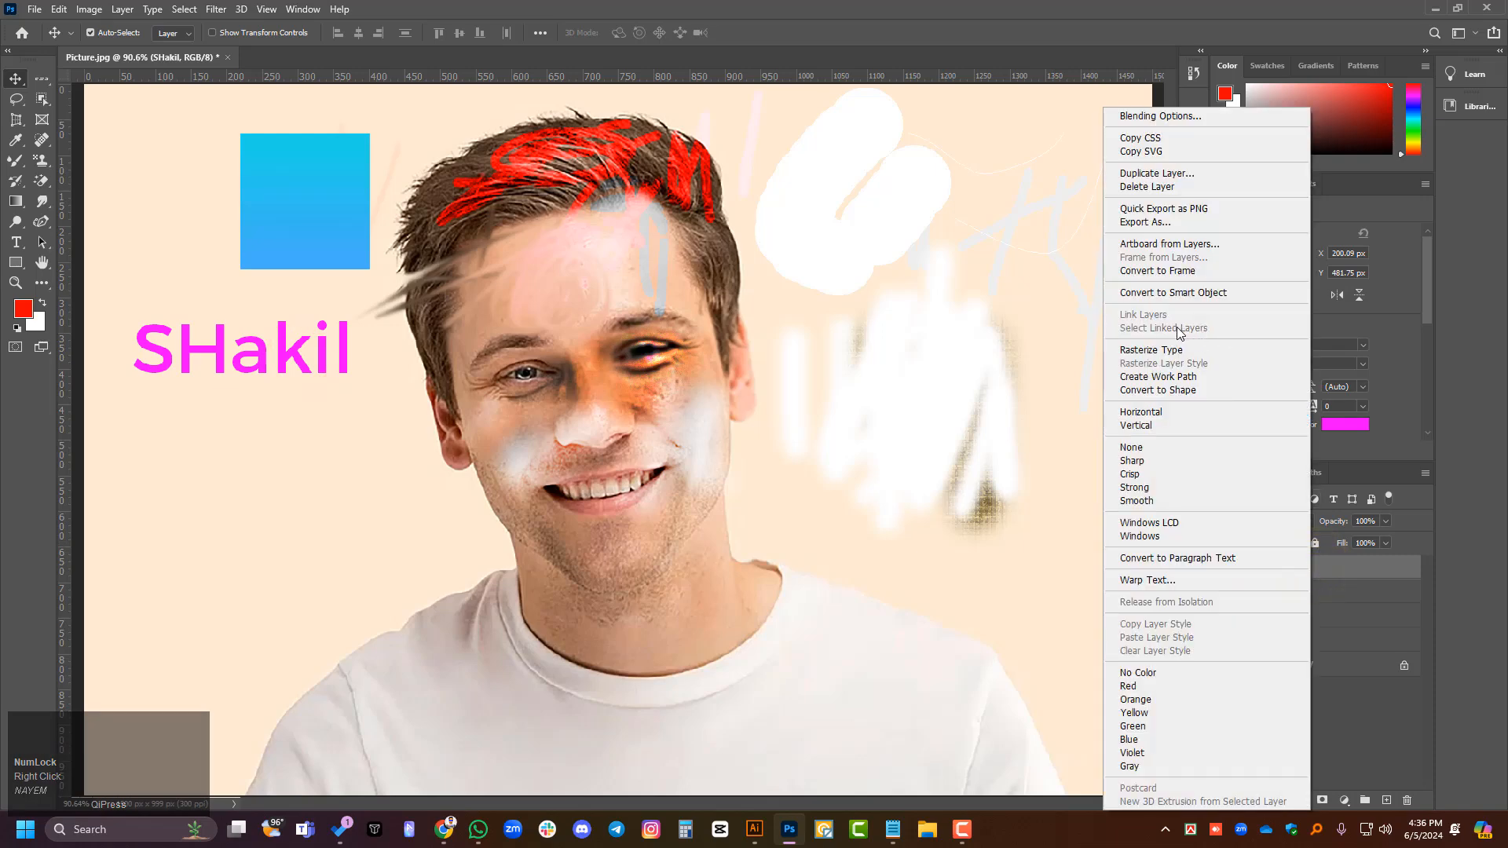
{"action": "left_click", "coordinate": [1184, 296]}
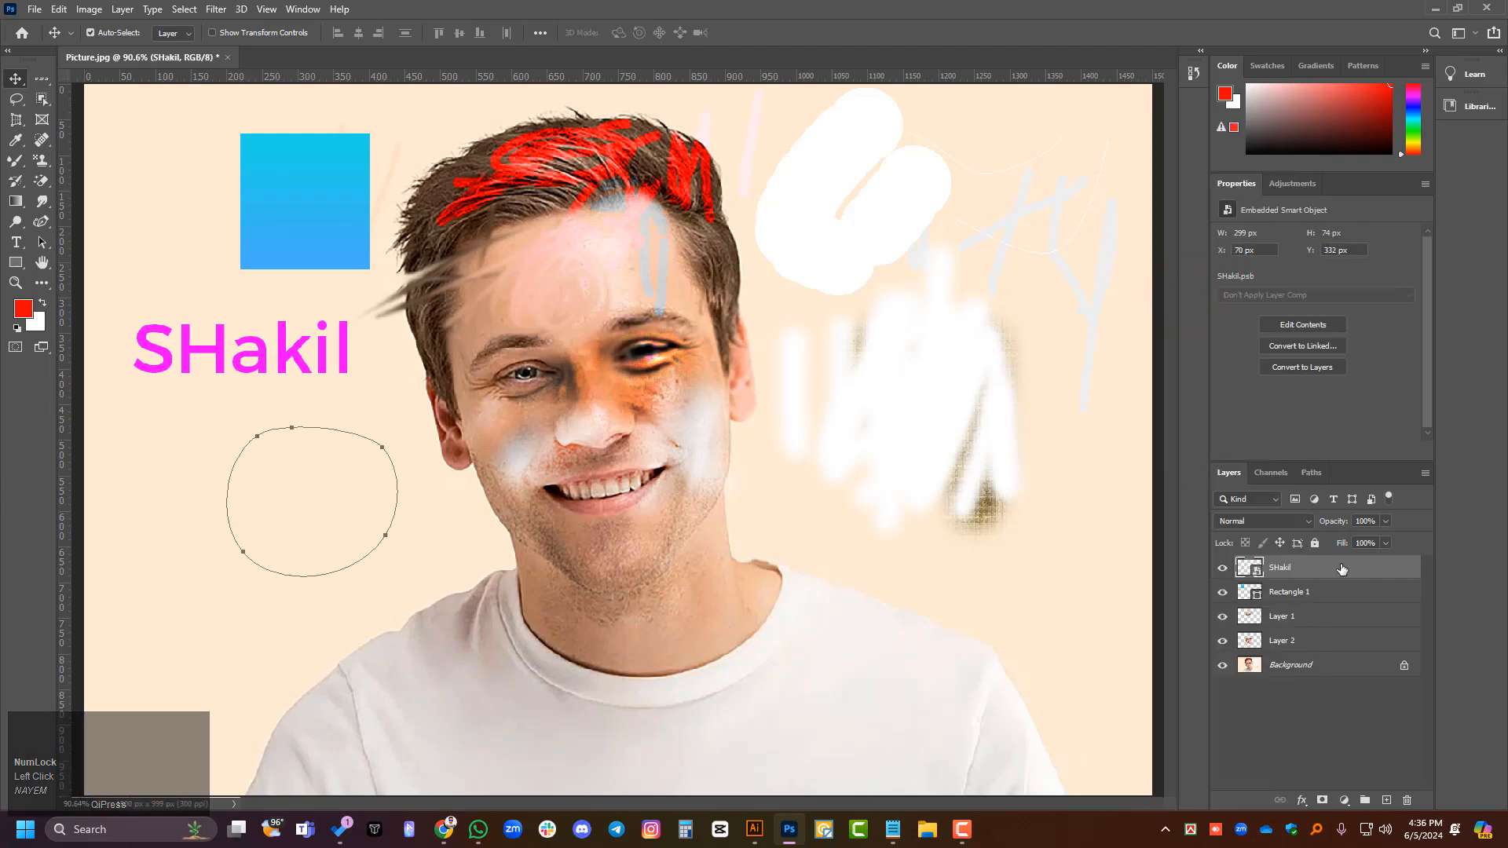
{"action": "left_click", "coordinate": [1343, 570]}
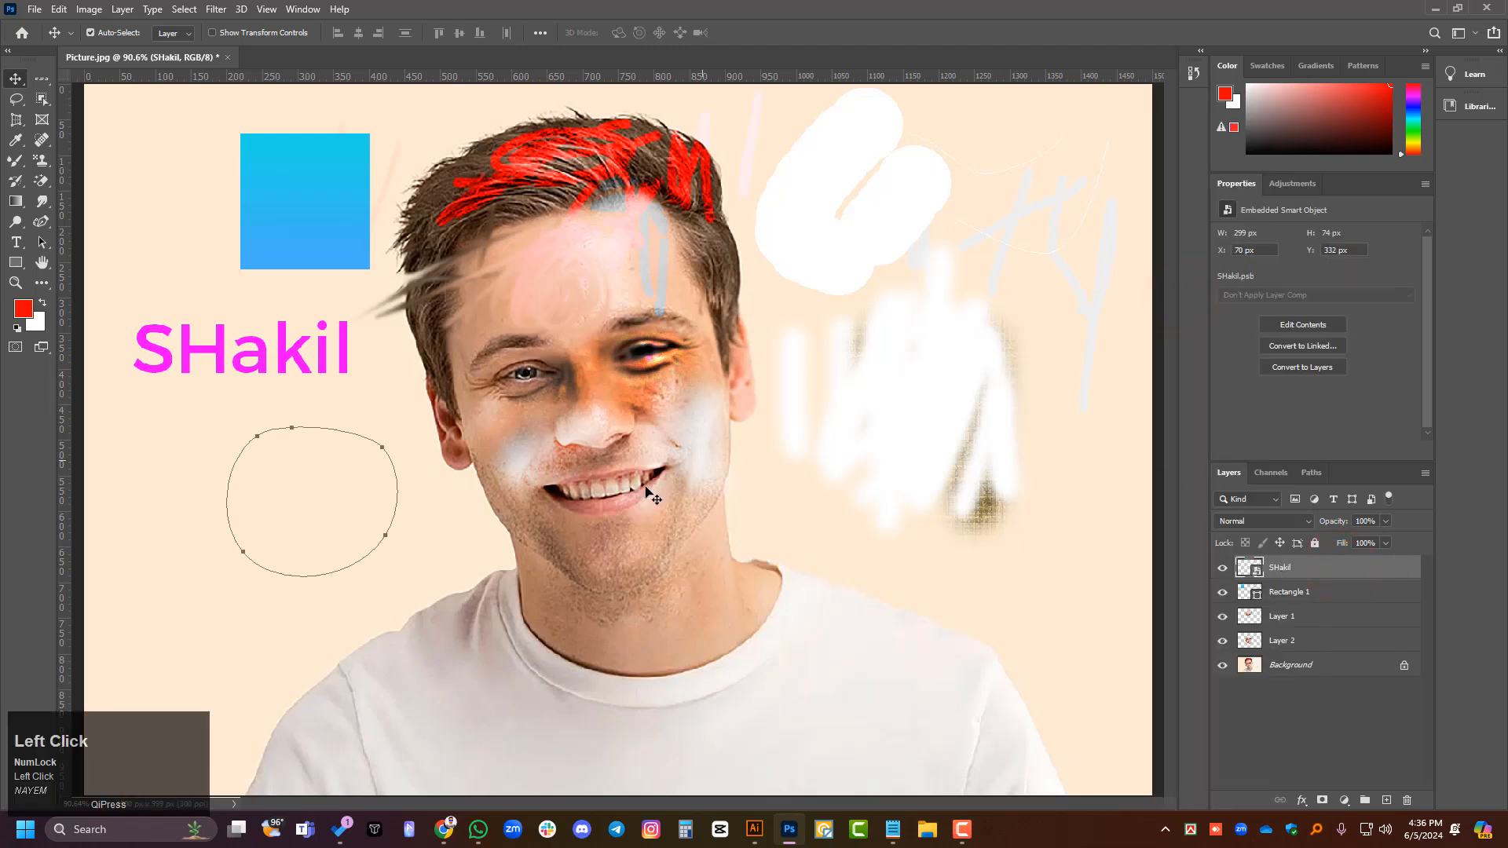
{"action": "left_click", "coordinate": [1319, 702]}
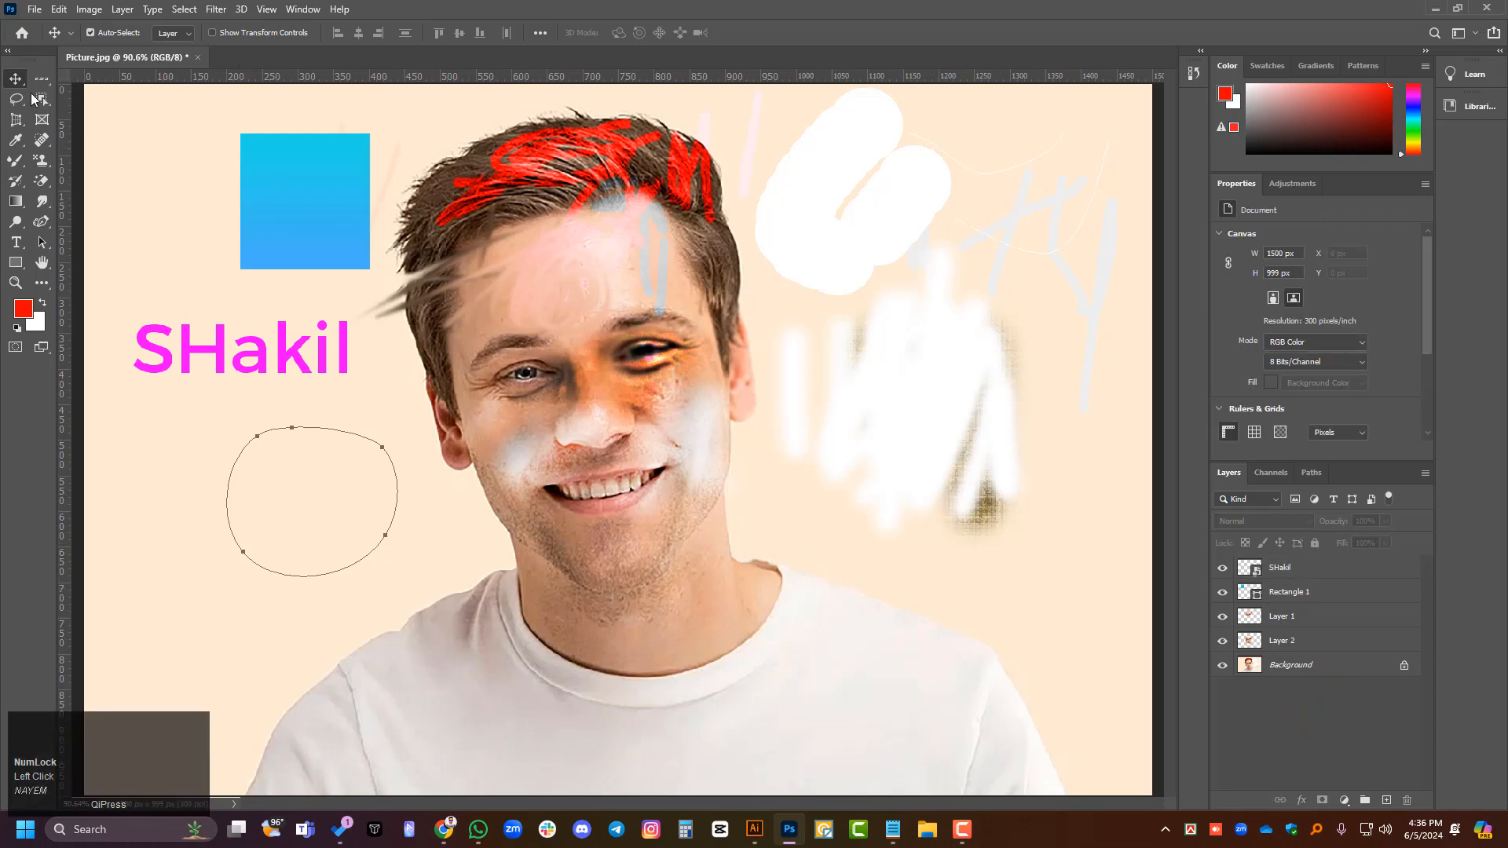
{"action": "key", "text": "ctrl"}
{"action": "key", "text": "ctrl+t"}
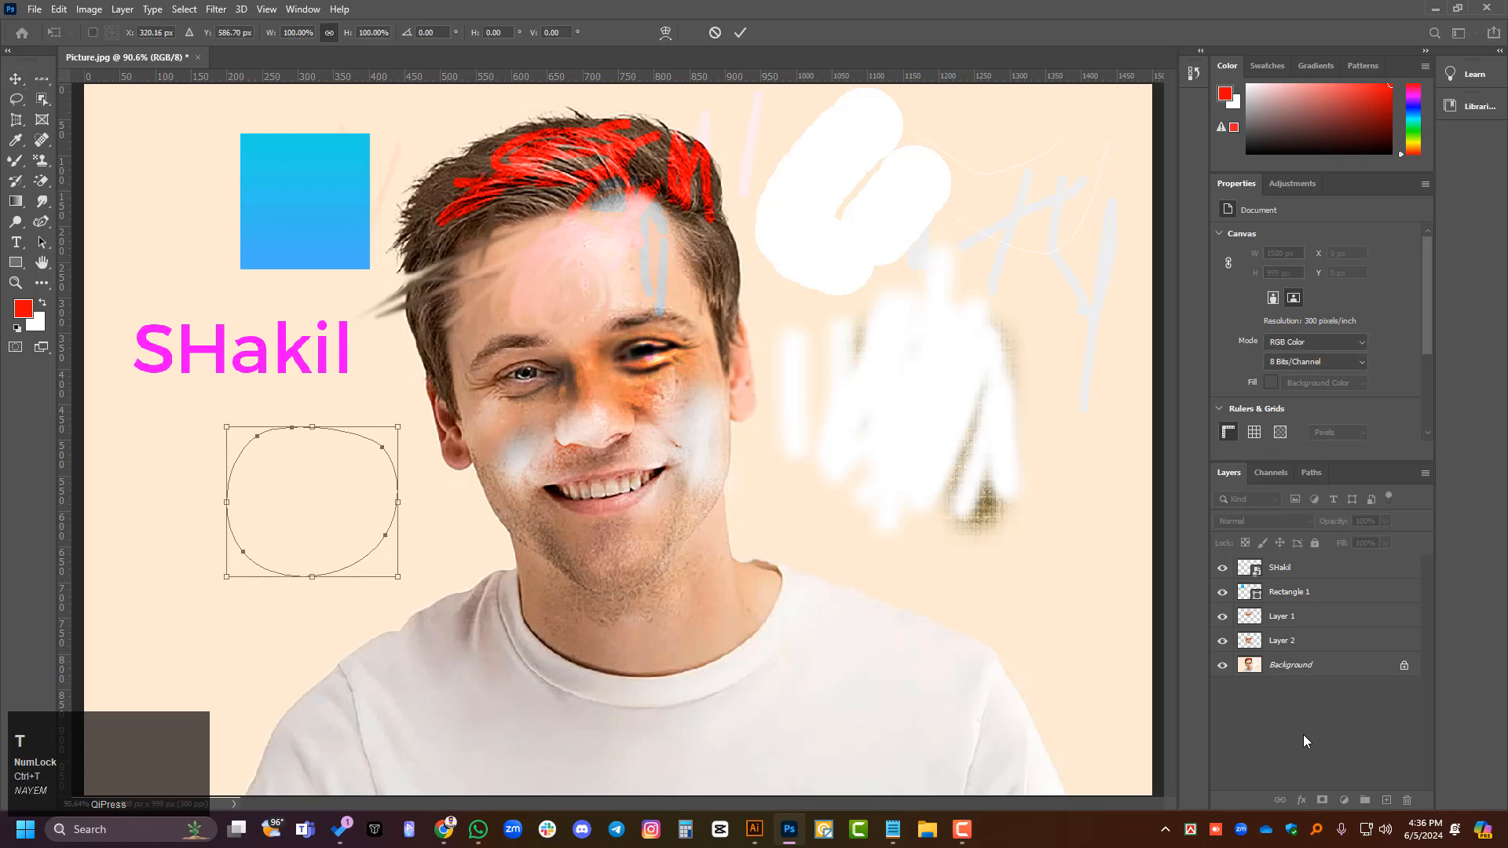
{"action": "left_click", "coordinate": [1309, 736]}
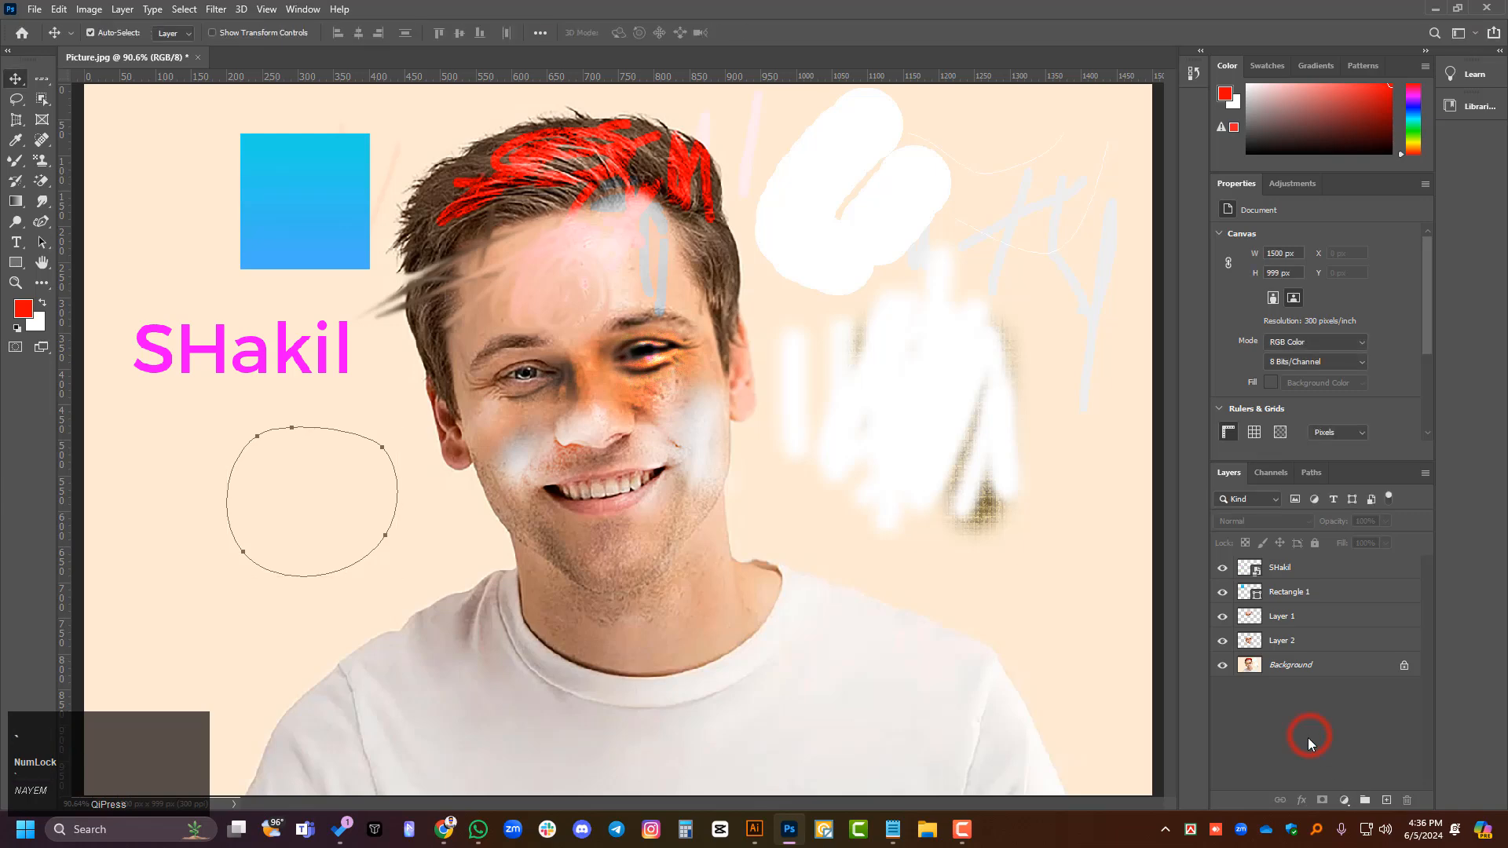
{"action": "key", "text": "Escape"}
{"action": "left_click", "coordinate": [1293, 724]}
- Load the outline of the name's smart object as a selection, inspect the letter edges up close and undo the selection
{"action": "left_click", "coordinate": [1320, 566]}
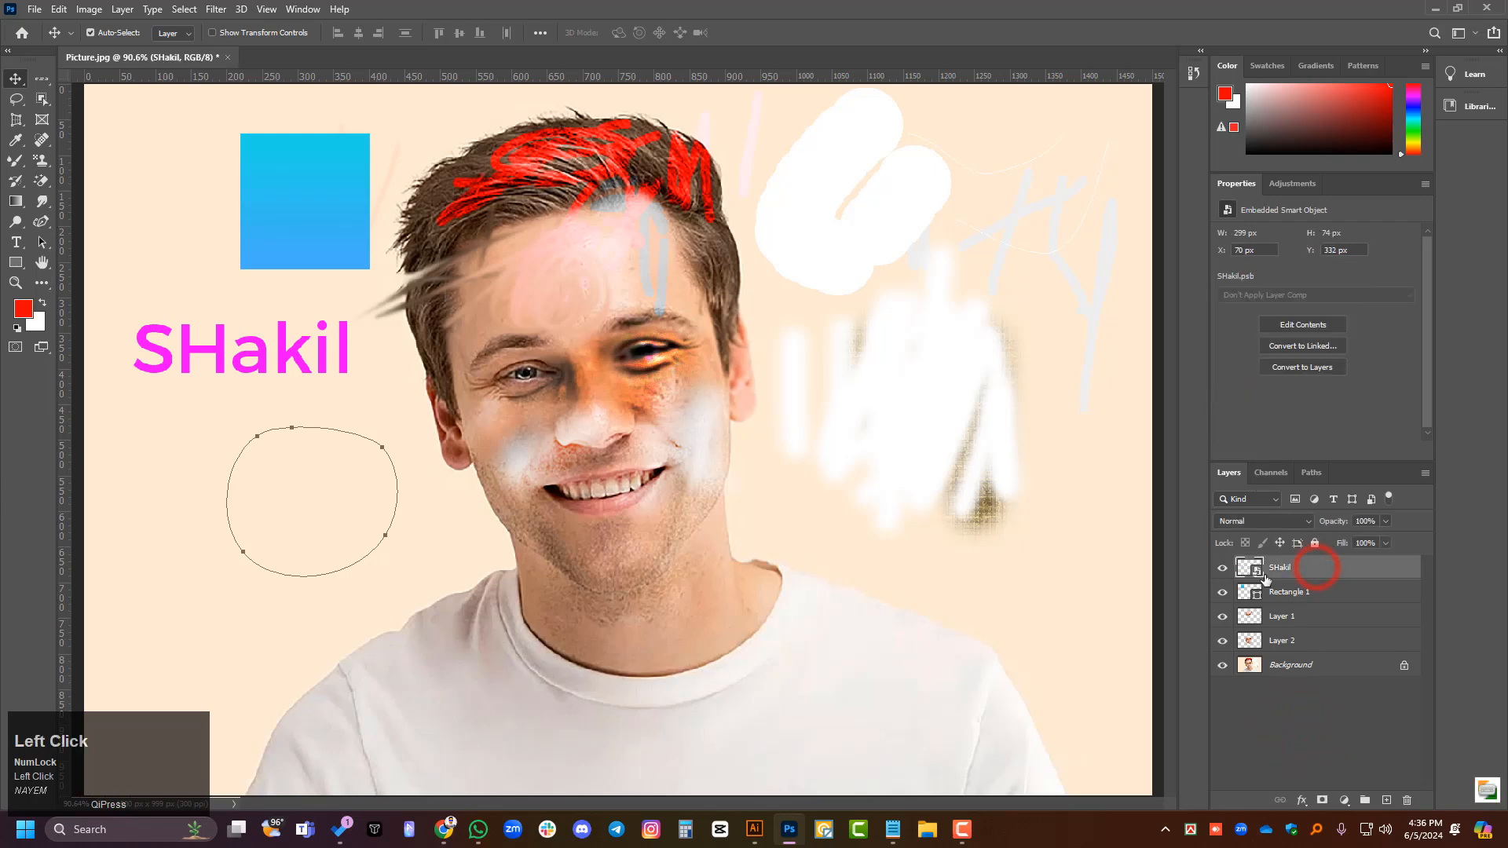
{"action": "left_click", "coordinate": [1244, 572], "text": "ctrl"}
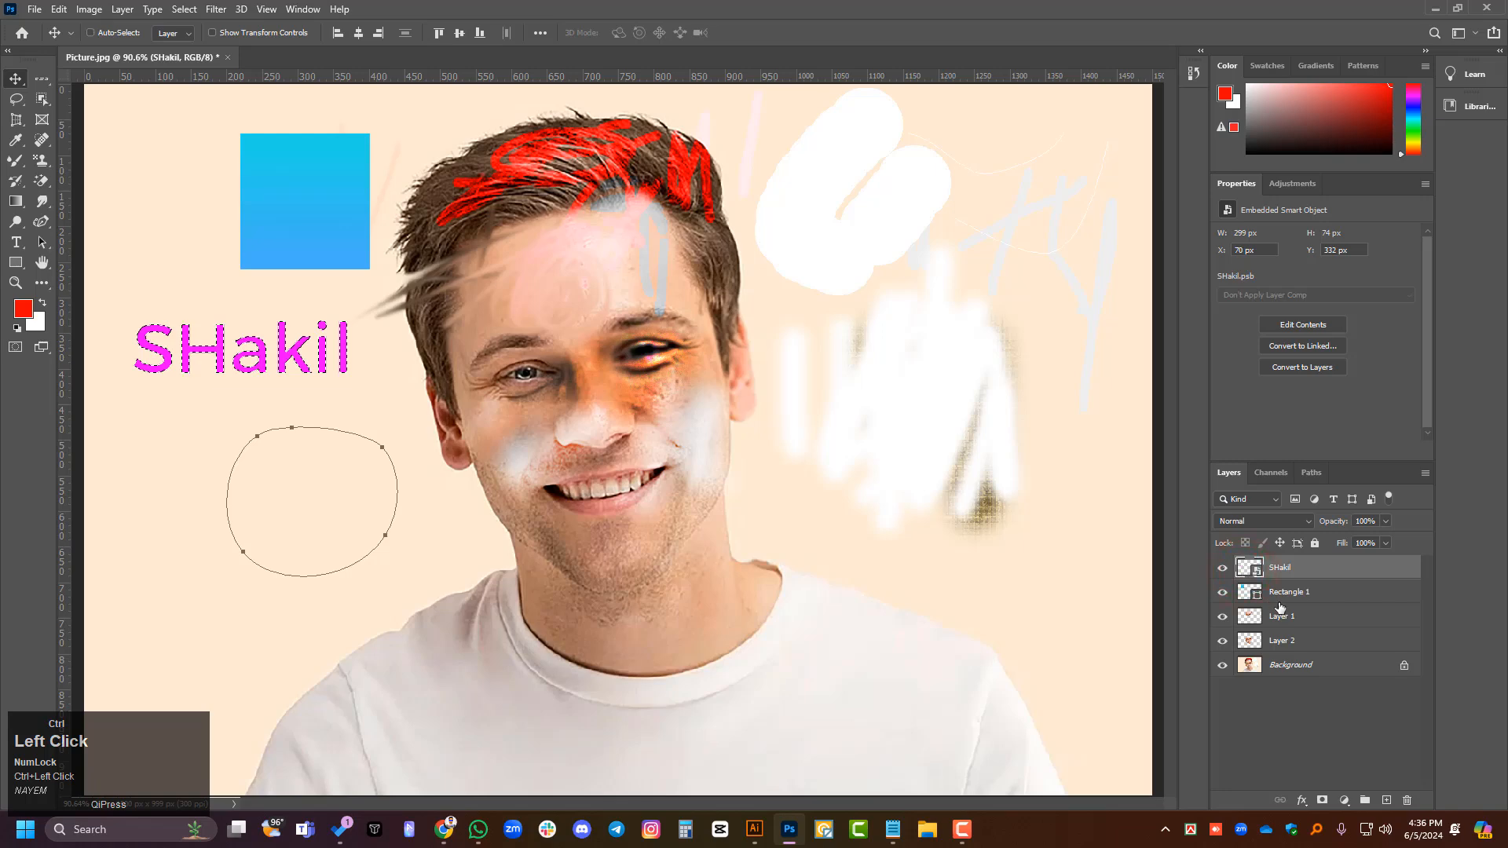
{"action": "key", "text": "ctrl+z"}
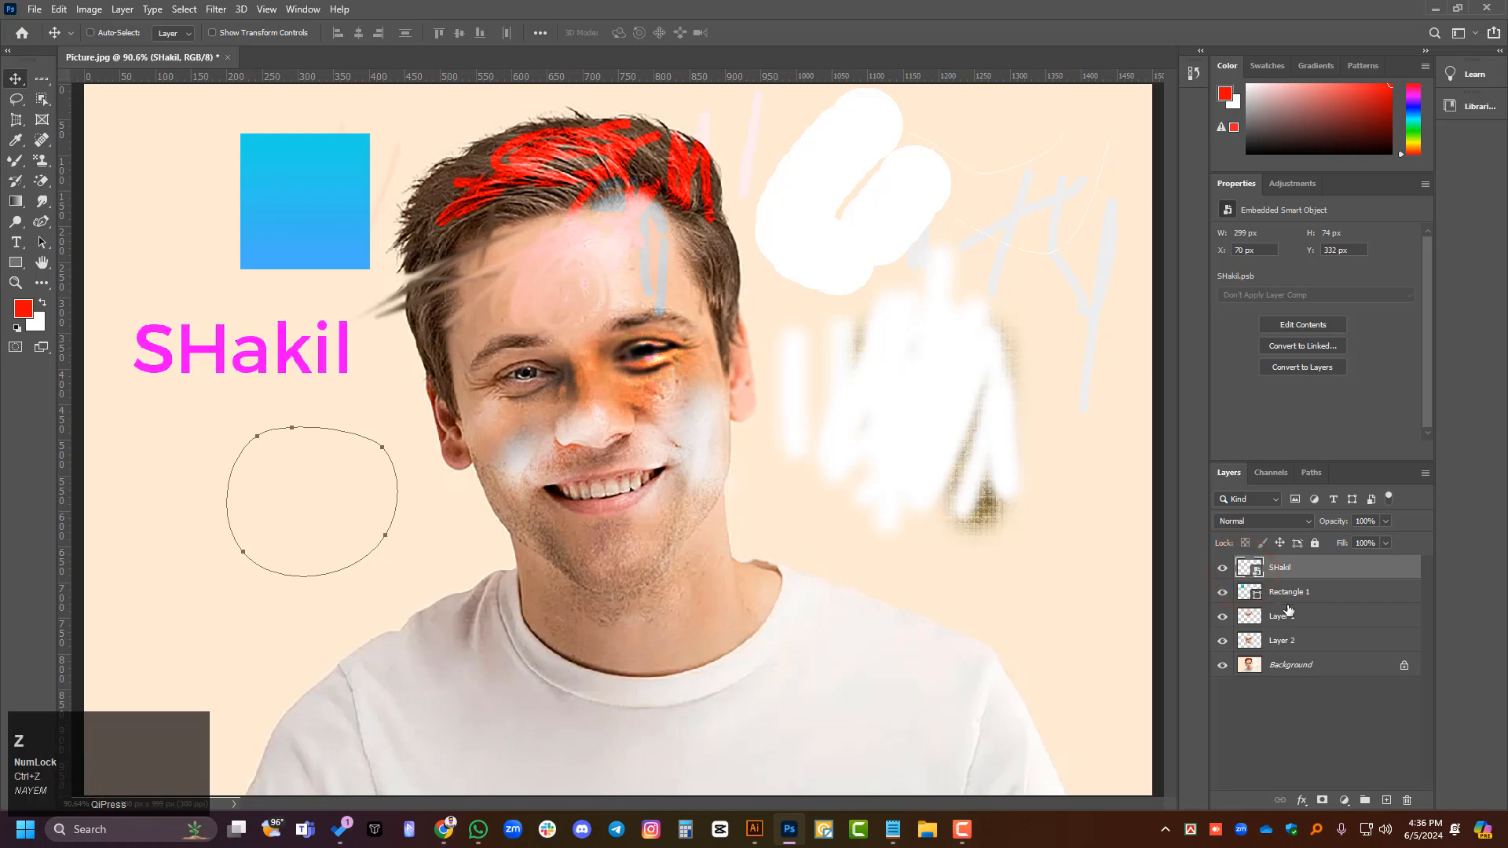
{"action": "left_click", "coordinate": [1249, 573], "text": "ctrl"}
{"action": "scroll", "coordinate": [141, 358], "scroll_direction": "up", "scroll_amount": 2}
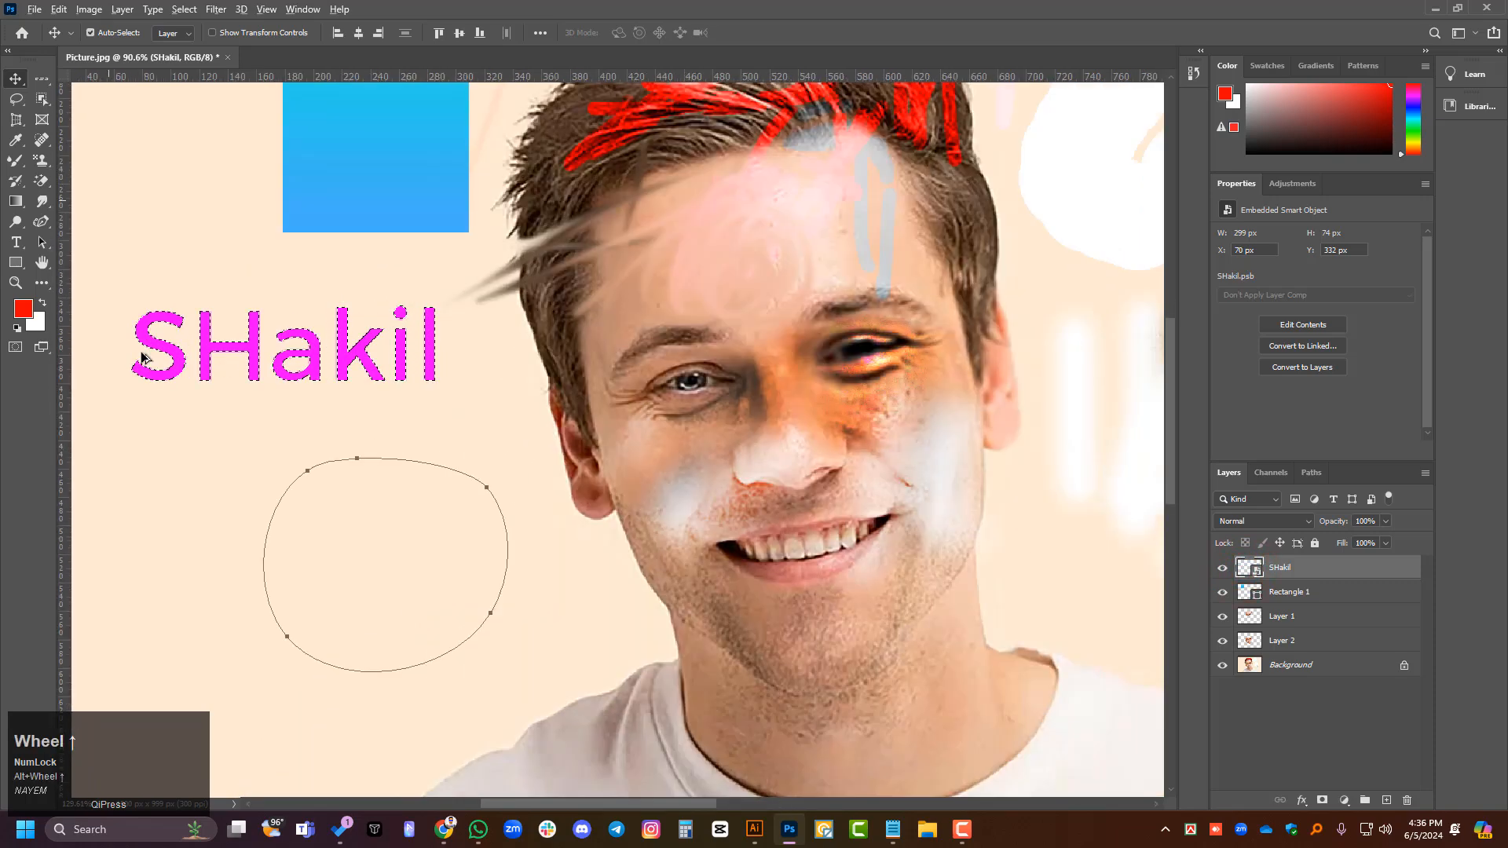
{"action": "scroll", "coordinate": [143, 355], "scroll_direction": "up", "scroll_amount": 5}
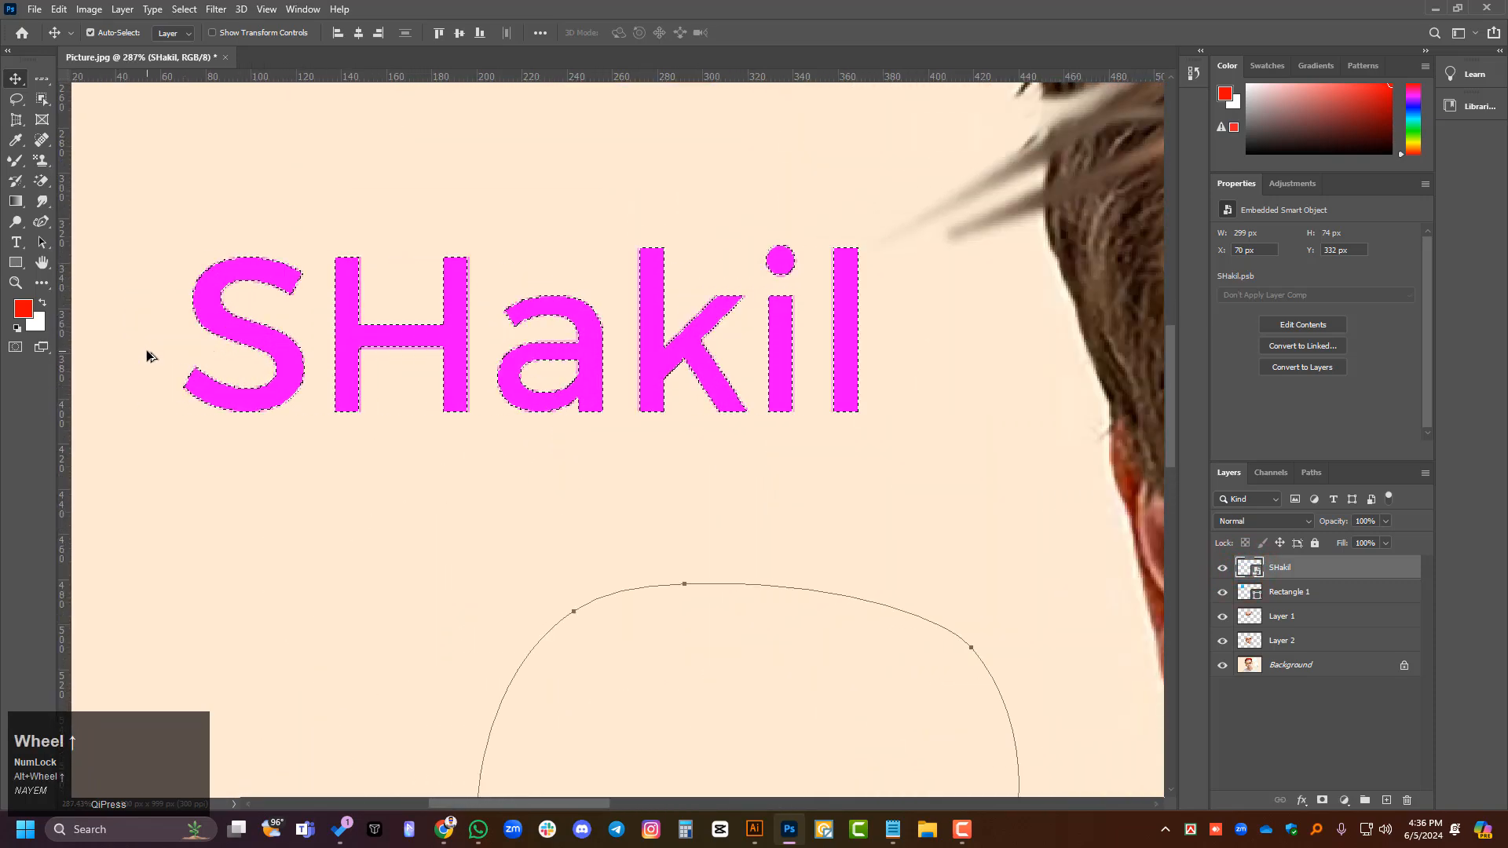
{"action": "scroll", "coordinate": [182, 377], "scroll_direction": "down", "scroll_amount": 3}
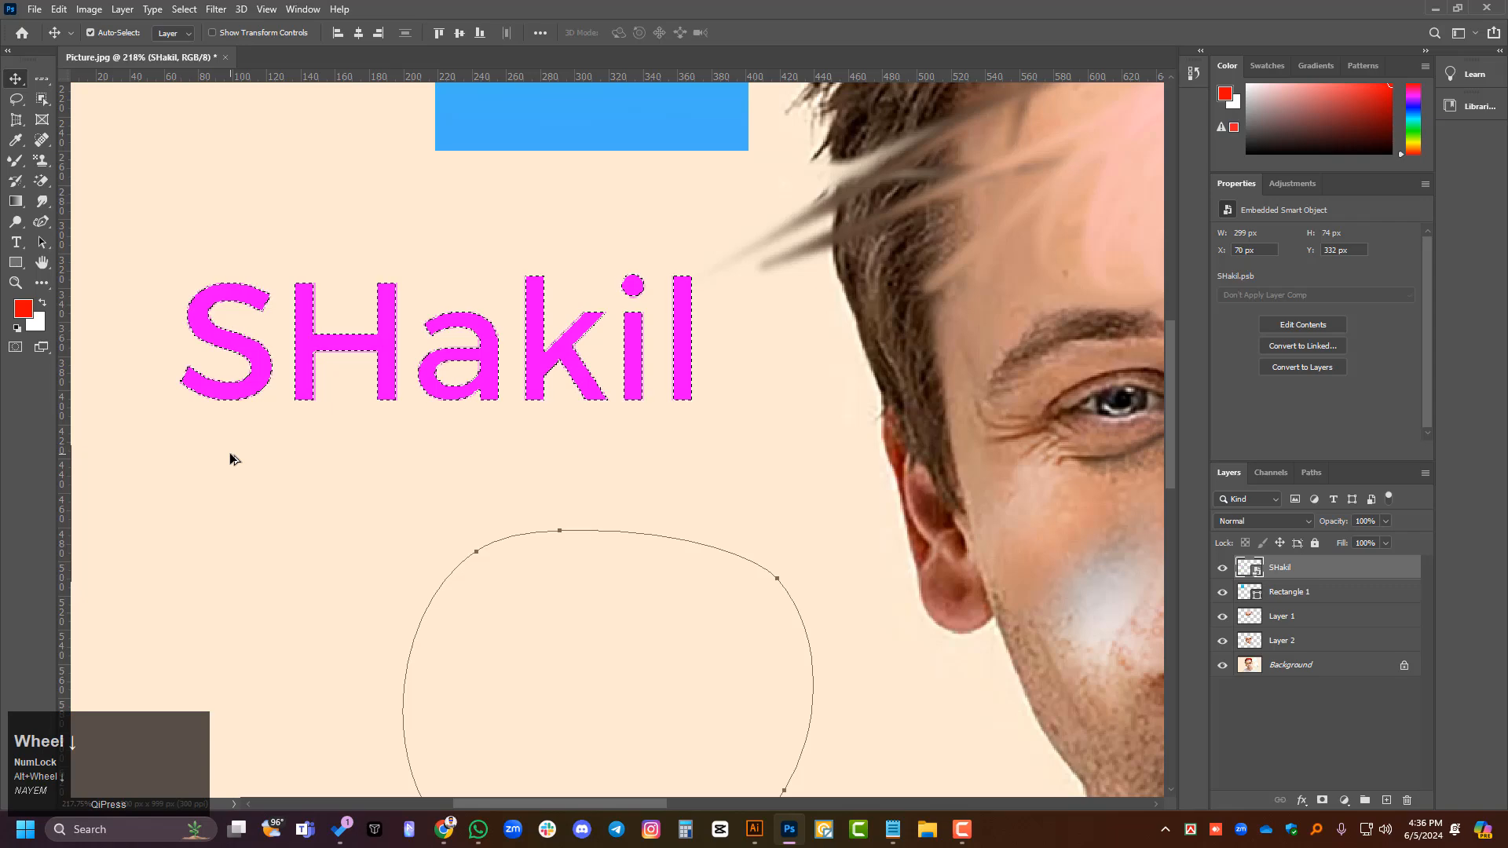
{"action": "key", "text": "ctrl+z"}
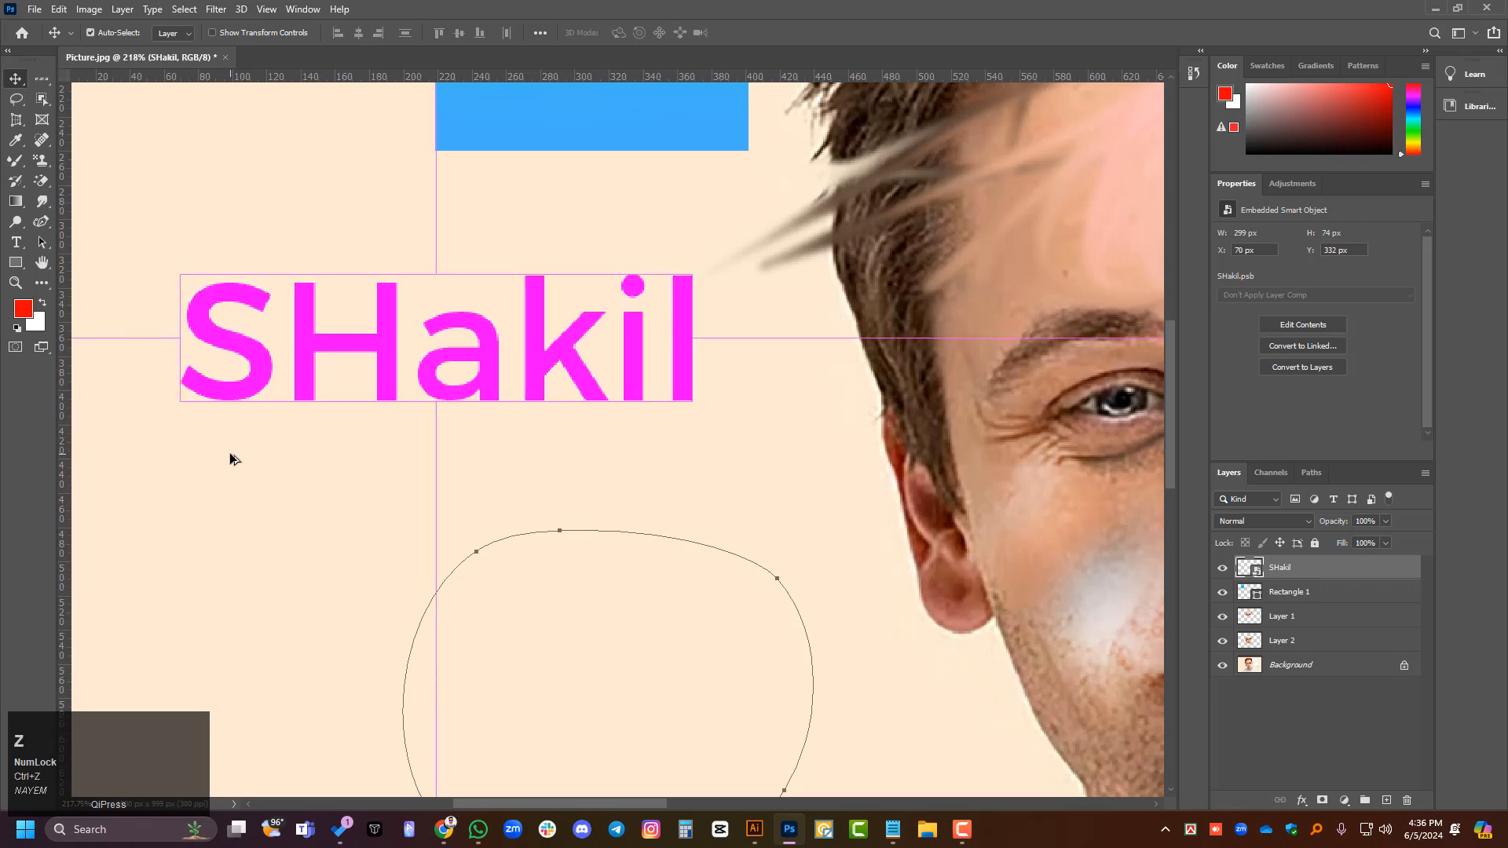
- Undo the smart object conversion to restore the name as an editable text layer
{"action": "right_click", "coordinate": [1326, 578]}
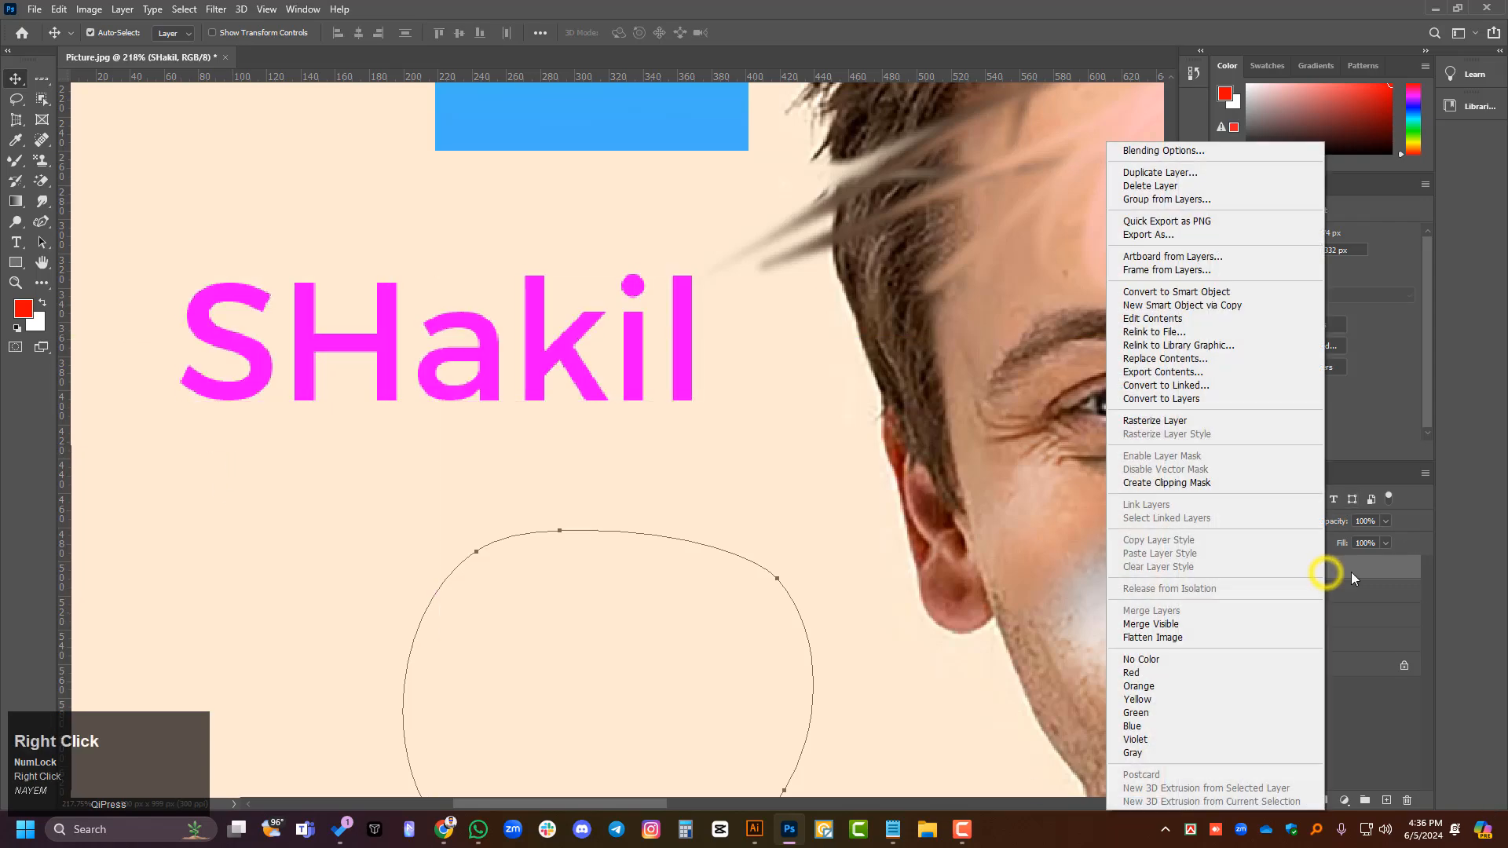
{"action": "left_click", "coordinate": [1373, 733]}
{"action": "key", "text": "ctrl+z"}
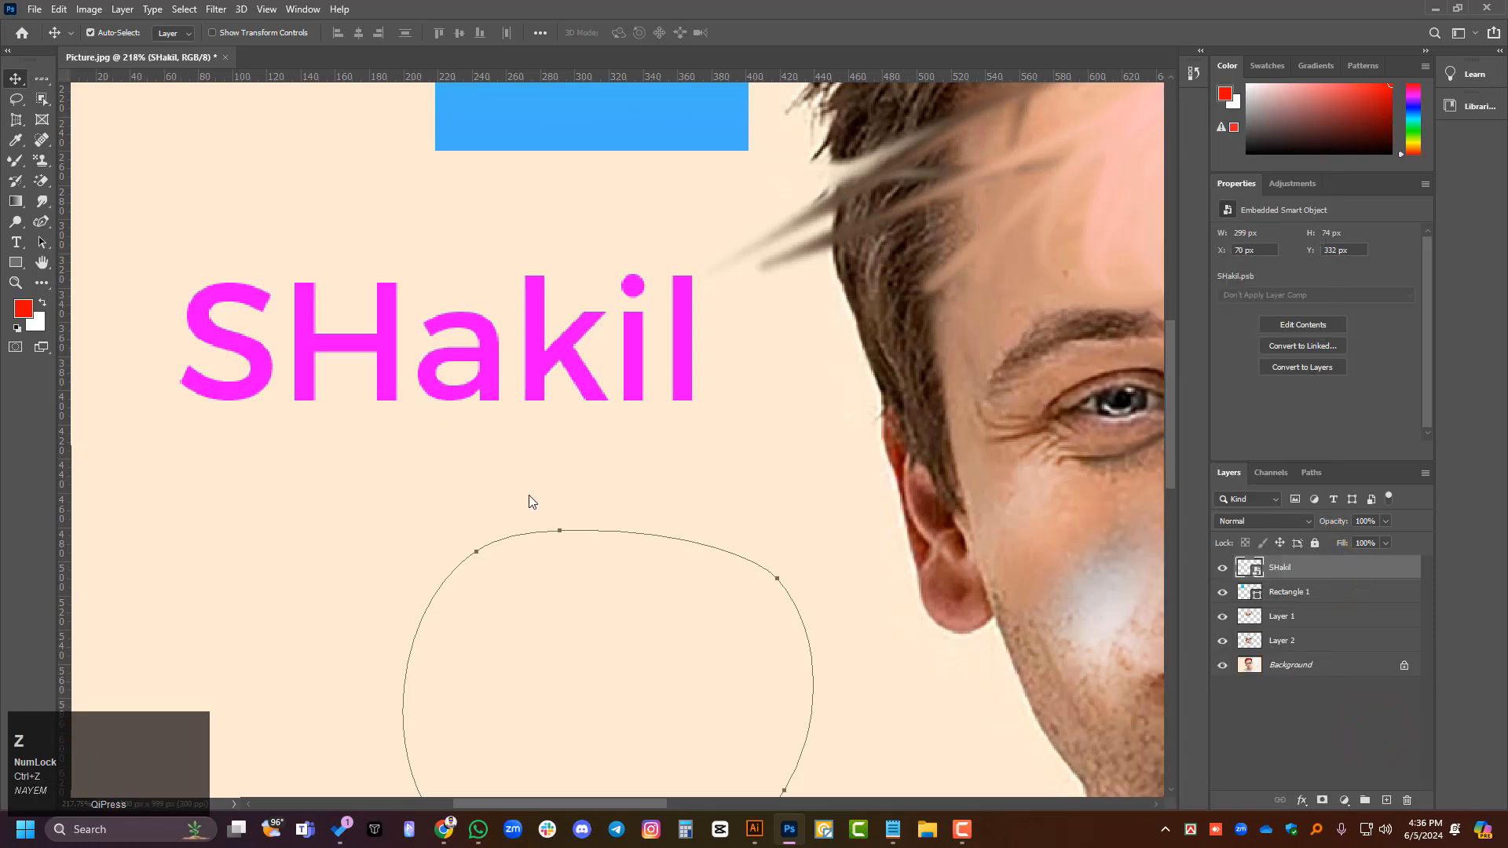
{"action": "key", "text": "z"}
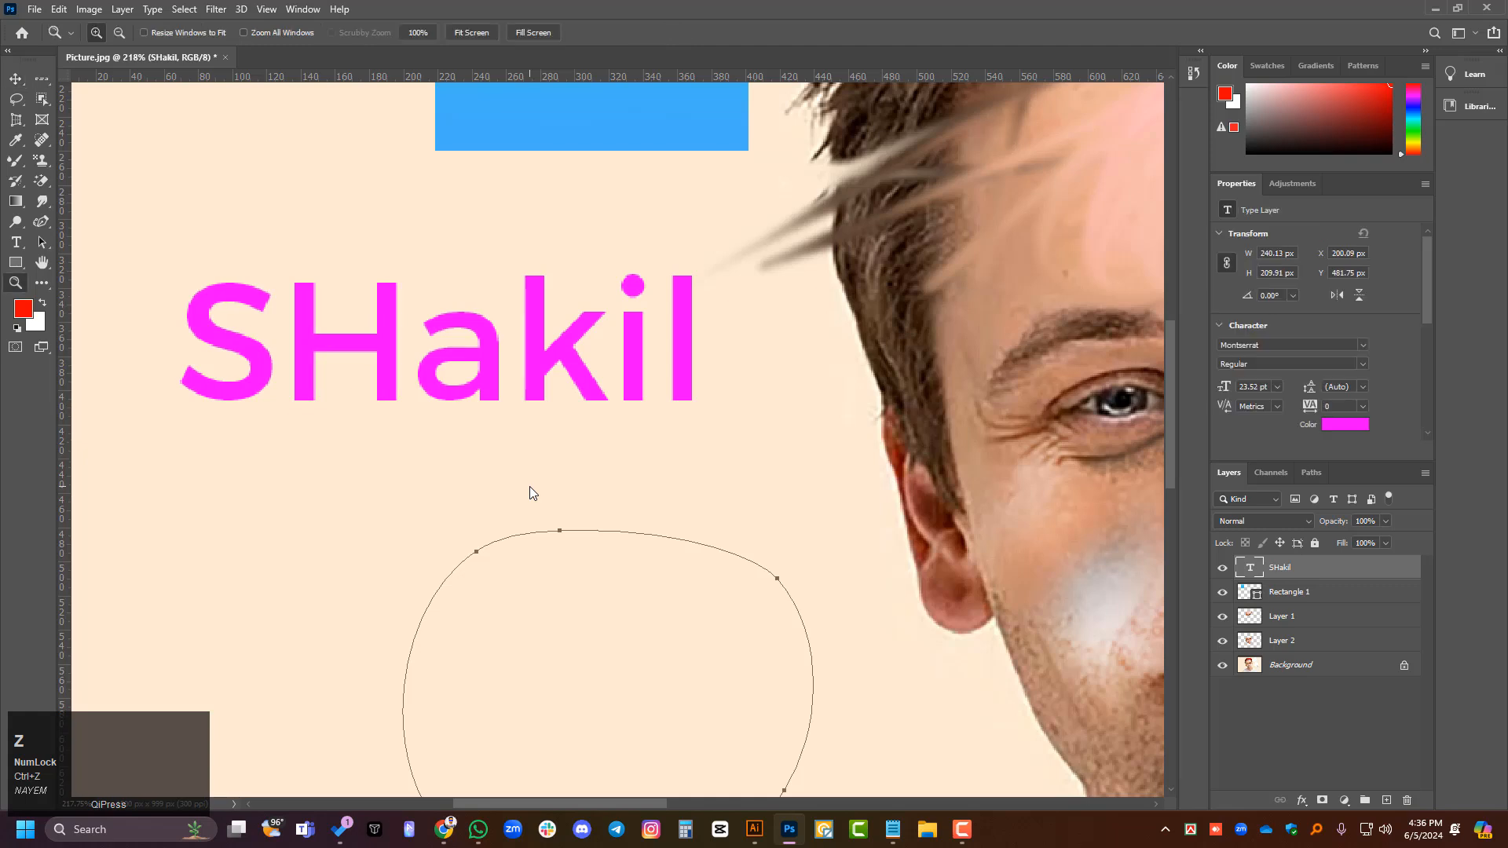
- Replace the capital second letter of the name text with a lowercase "h" and commit the edit
{"action": "left_click", "coordinate": [16, 80]}
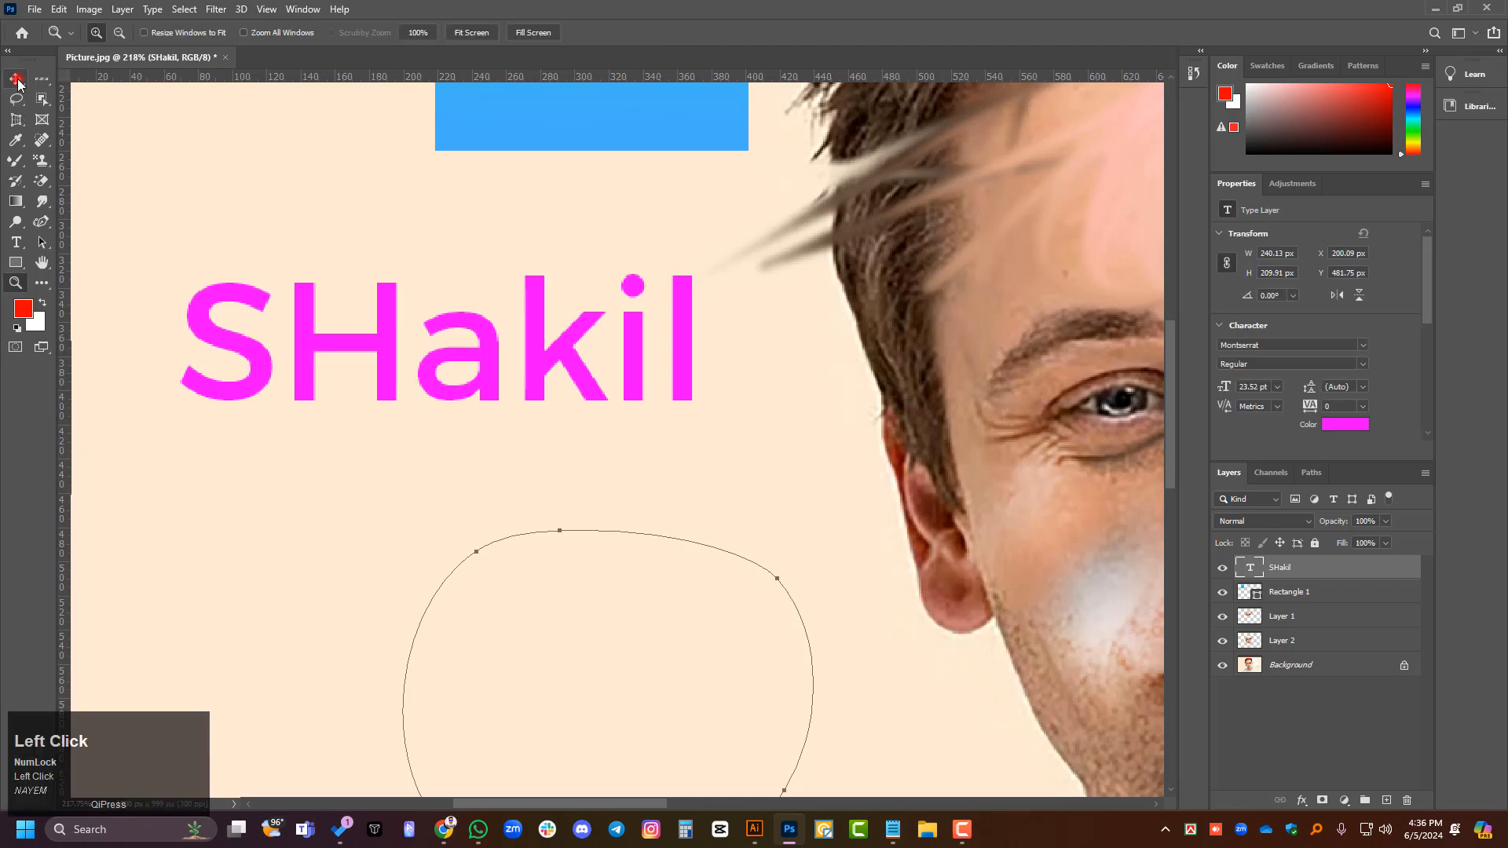
{"action": "double_click", "coordinate": [443, 380]}
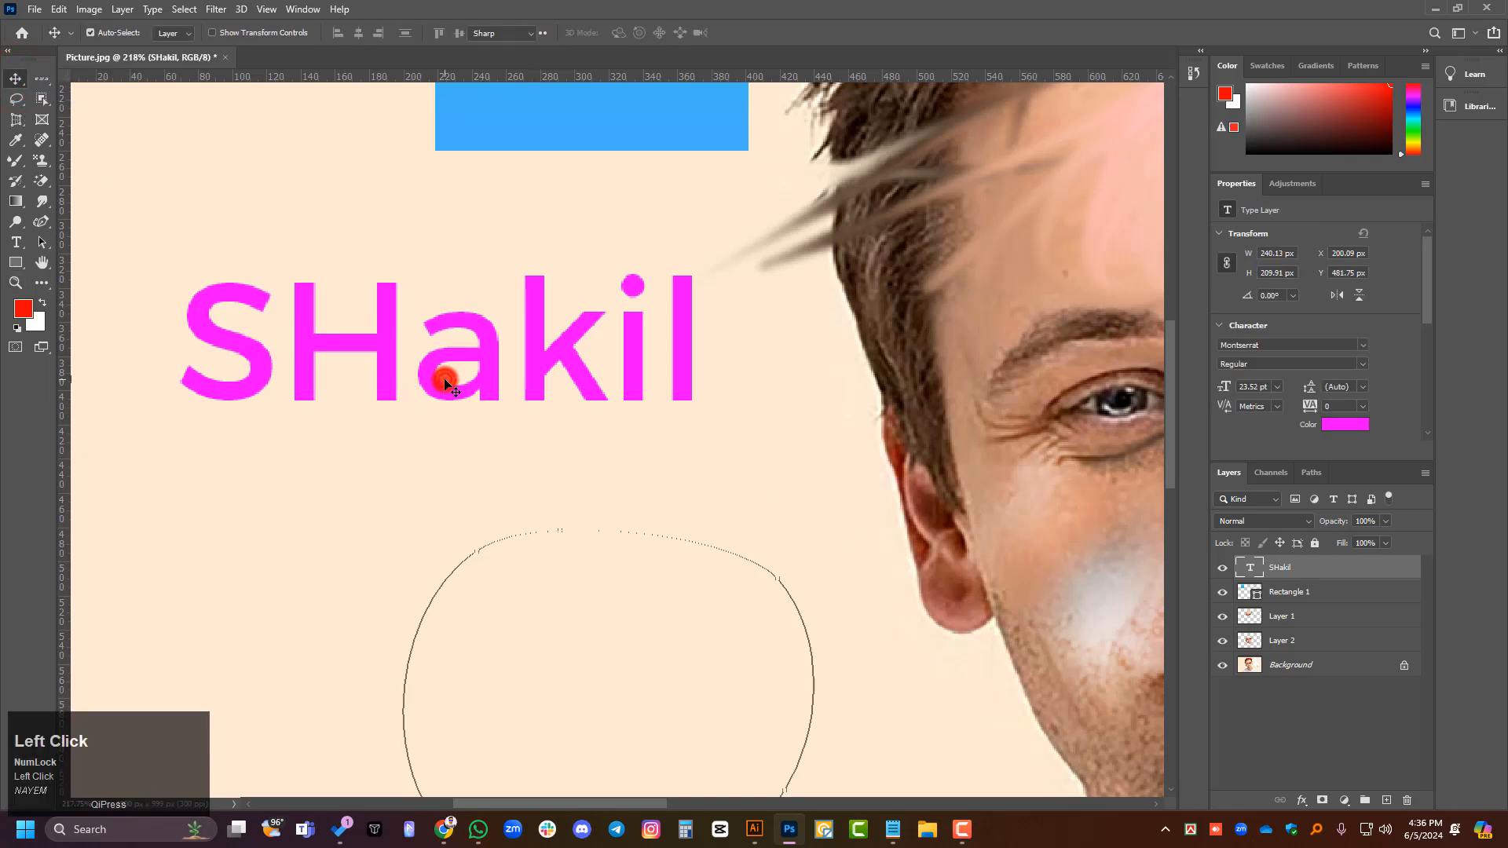
{"action": "left_click", "coordinate": [376, 354]}
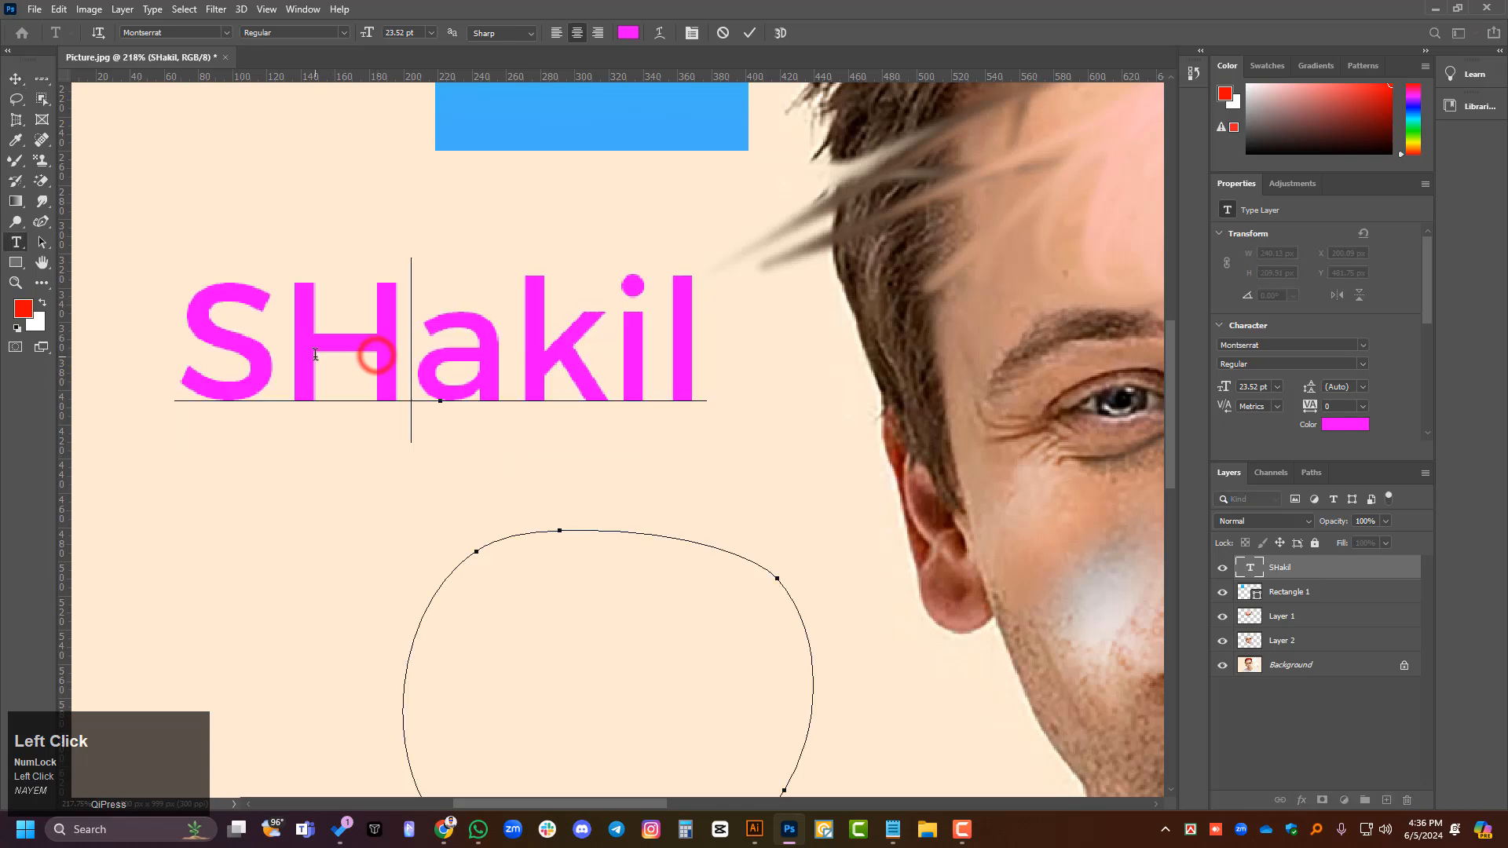
{"action": "left_click_drag", "start_coordinate": [324, 355], "coordinate": [395, 352]}
{"action": "type", "text": "h"}
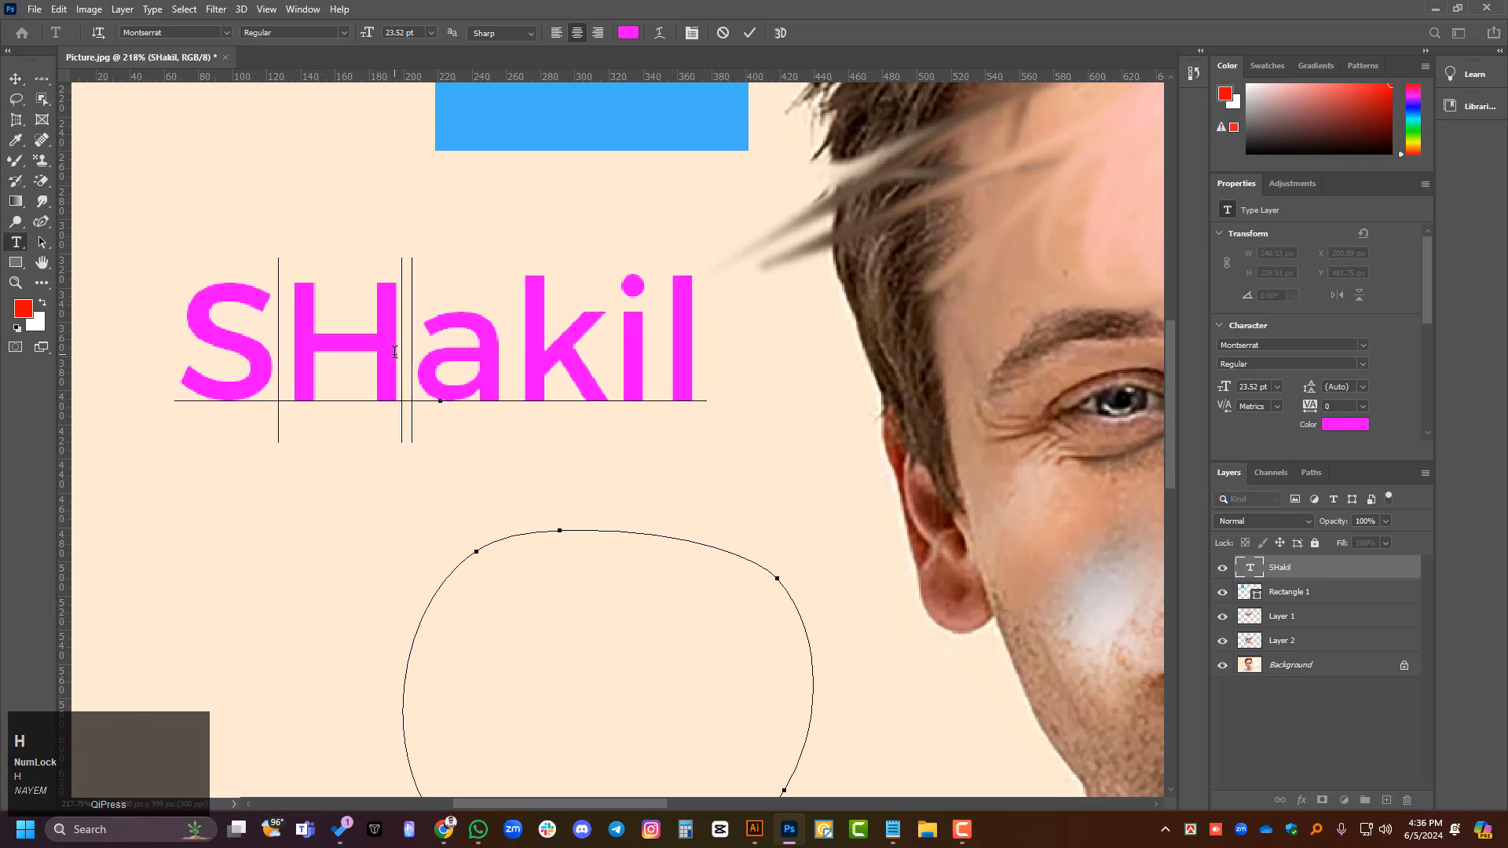
{"action": "left_click", "coordinate": [14, 78]}
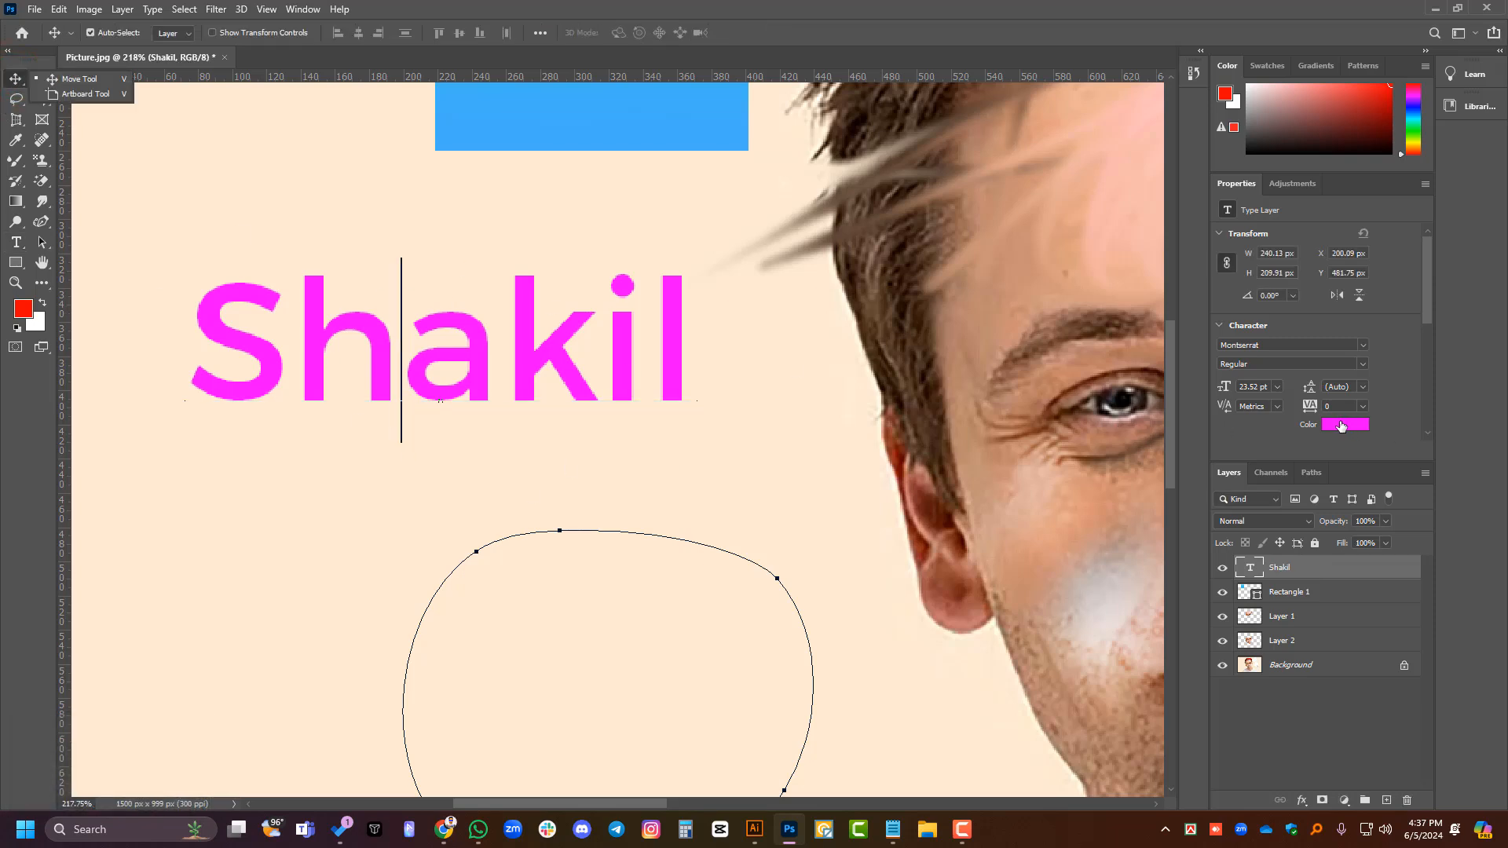
{"action": "left_click", "coordinate": [1340, 424]}
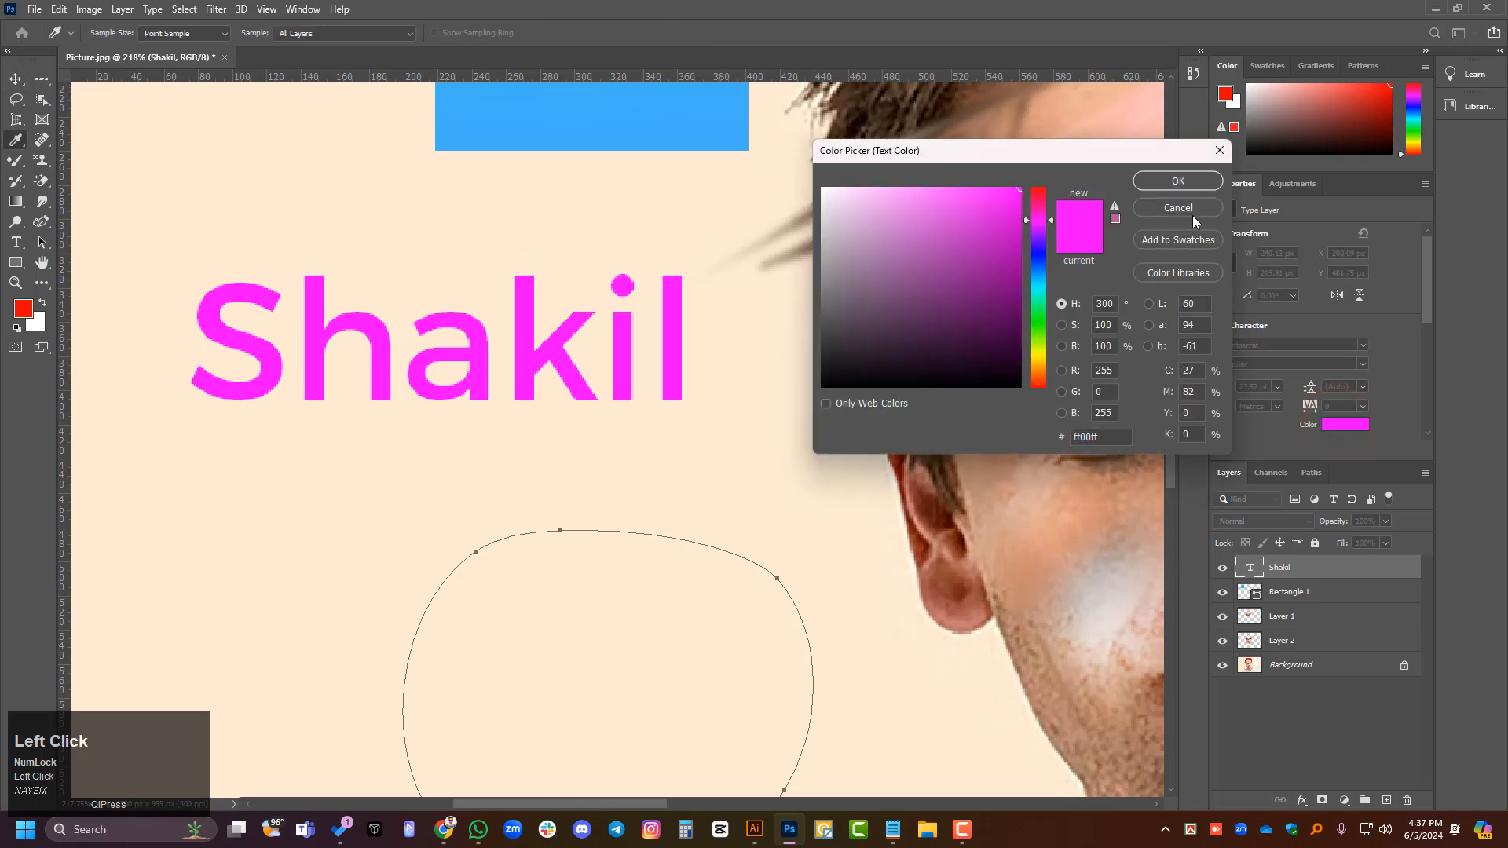
{"action": "left_click", "coordinate": [1190, 210]}
{"action": "scroll", "coordinate": [472, 399], "scroll_direction": "down", "scroll_amount": 2}
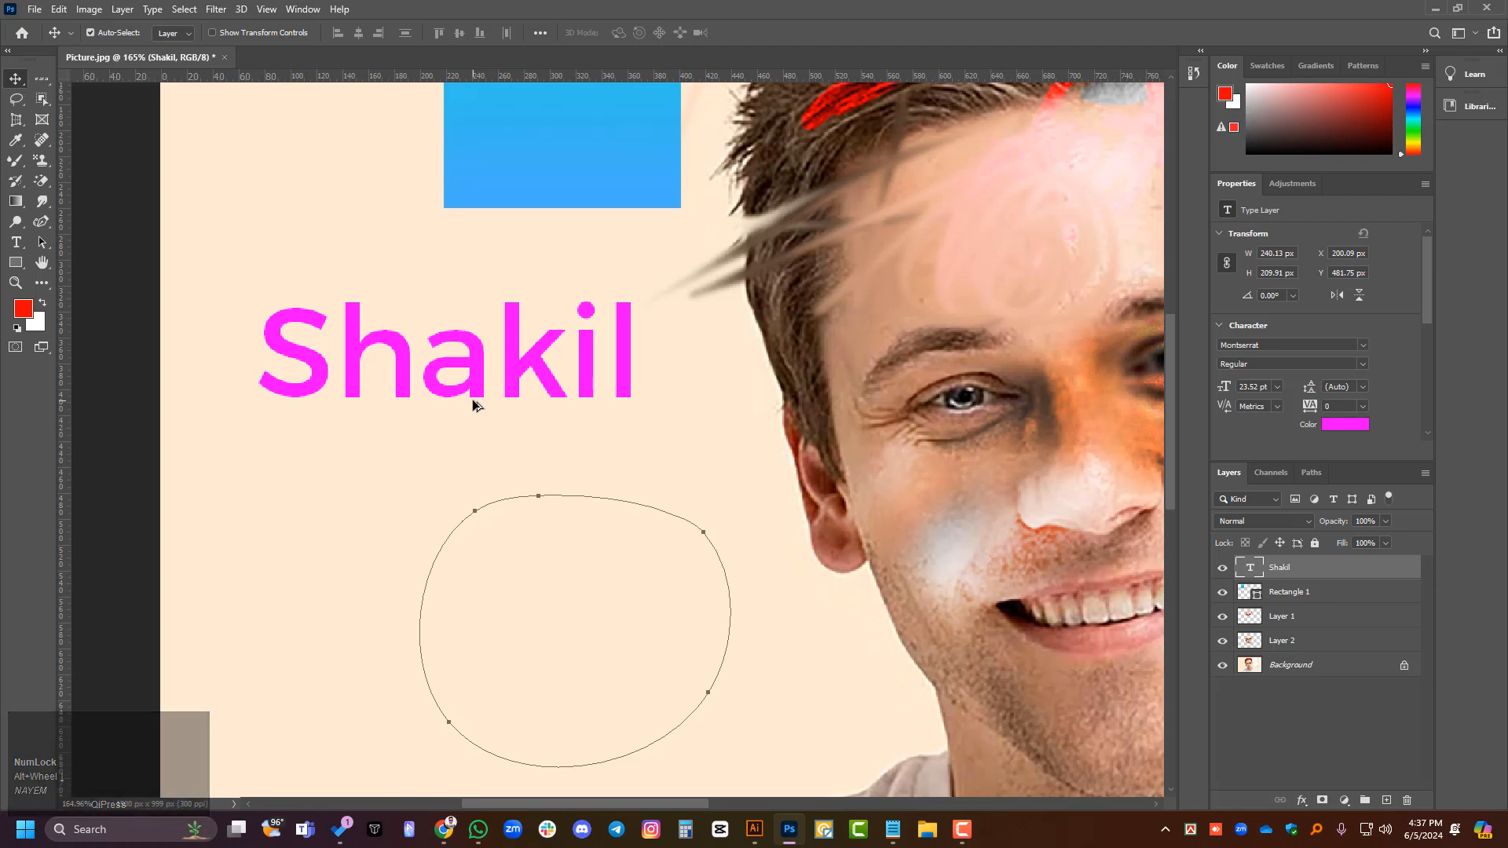
- Rasterize the name text layer into a pixel layer
{"action": "right_click", "coordinate": [1332, 570]}
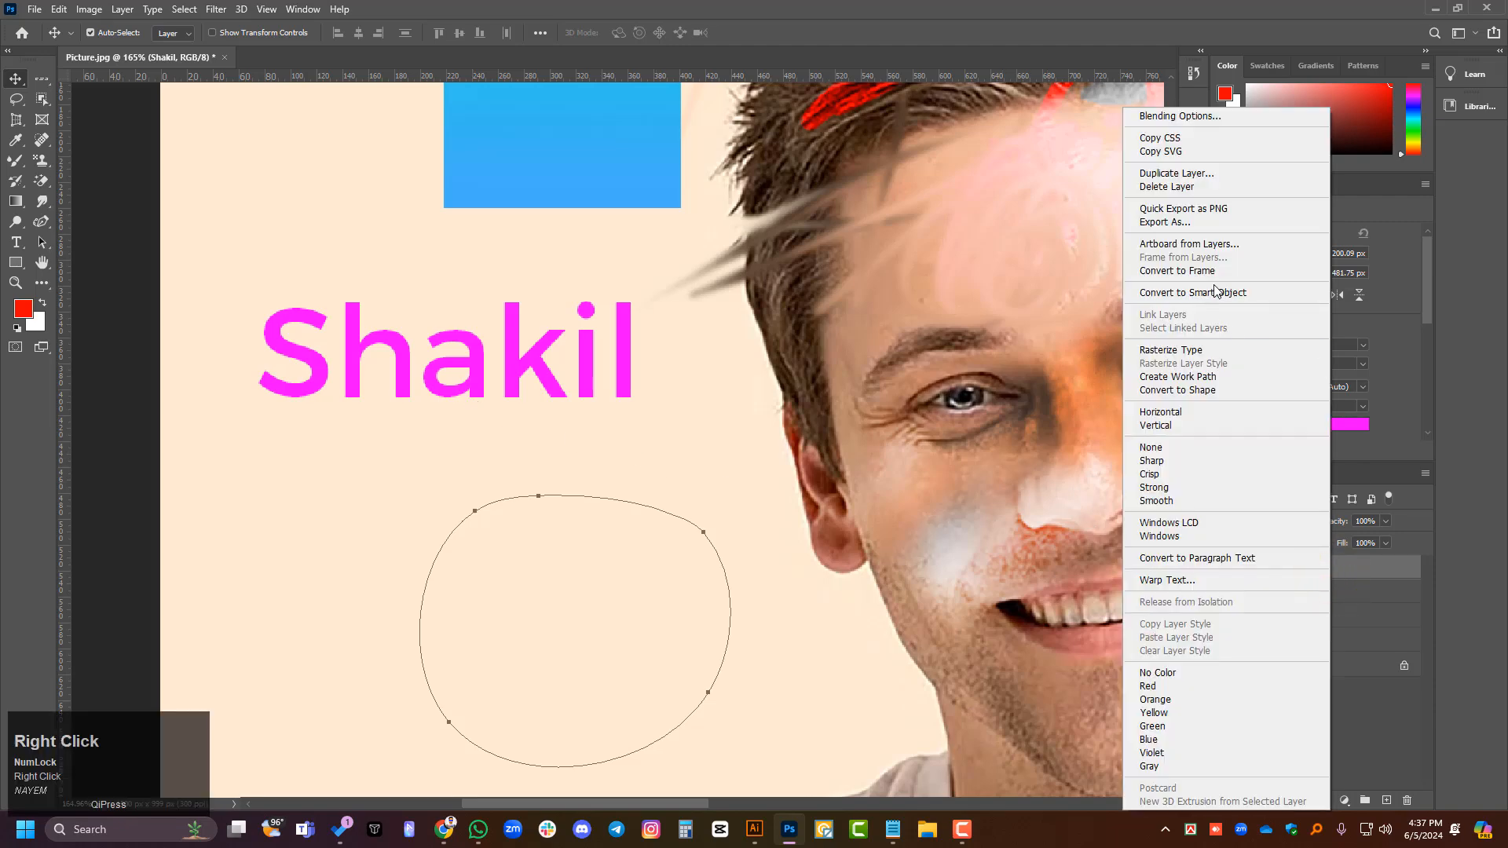
{"action": "left_click", "coordinate": [1189, 355]}
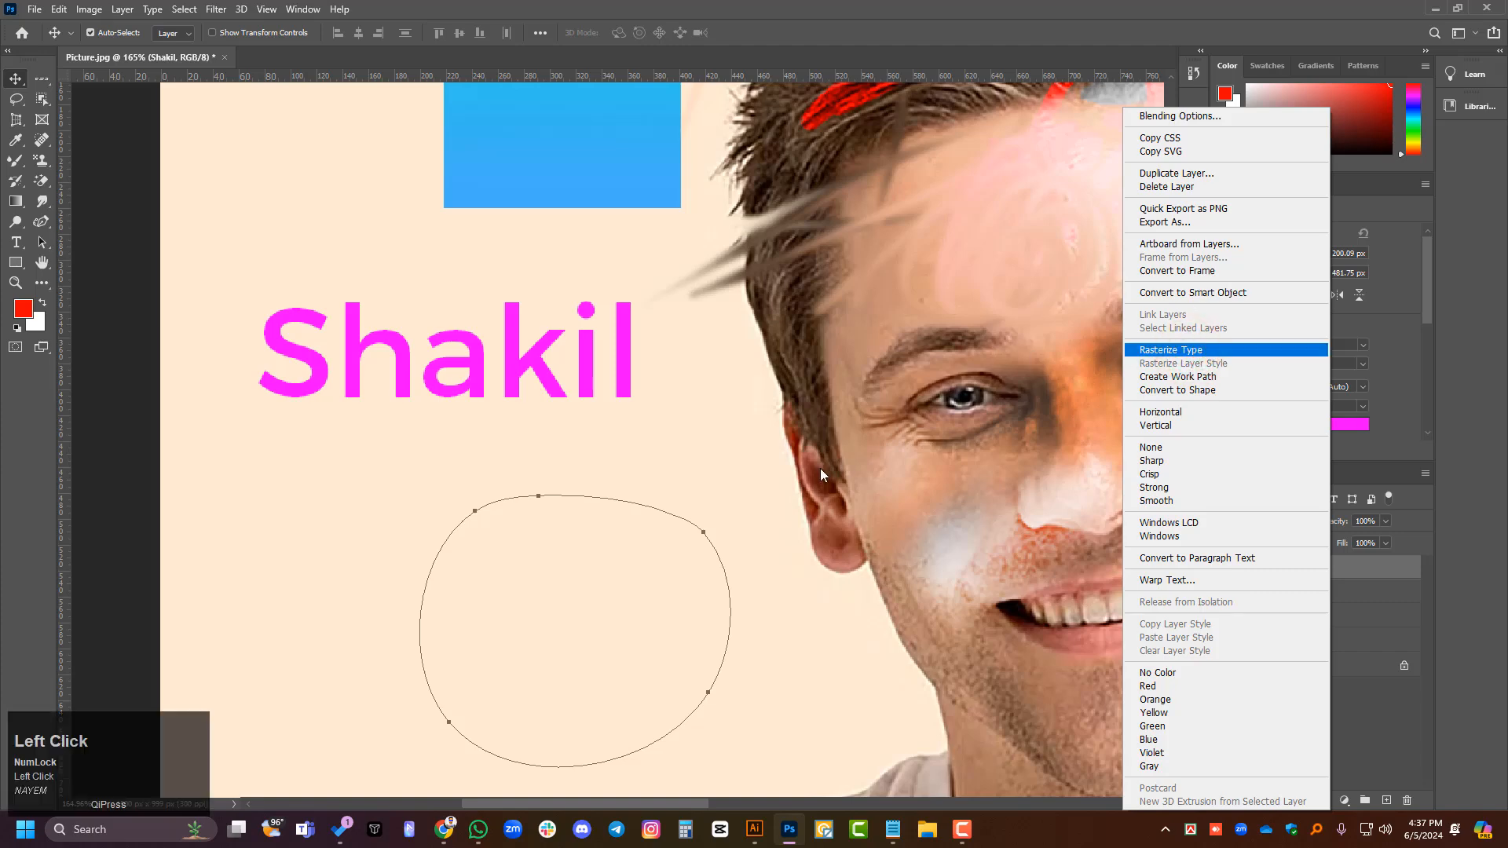
{"action": "left_click", "coordinate": [1147, 350]}
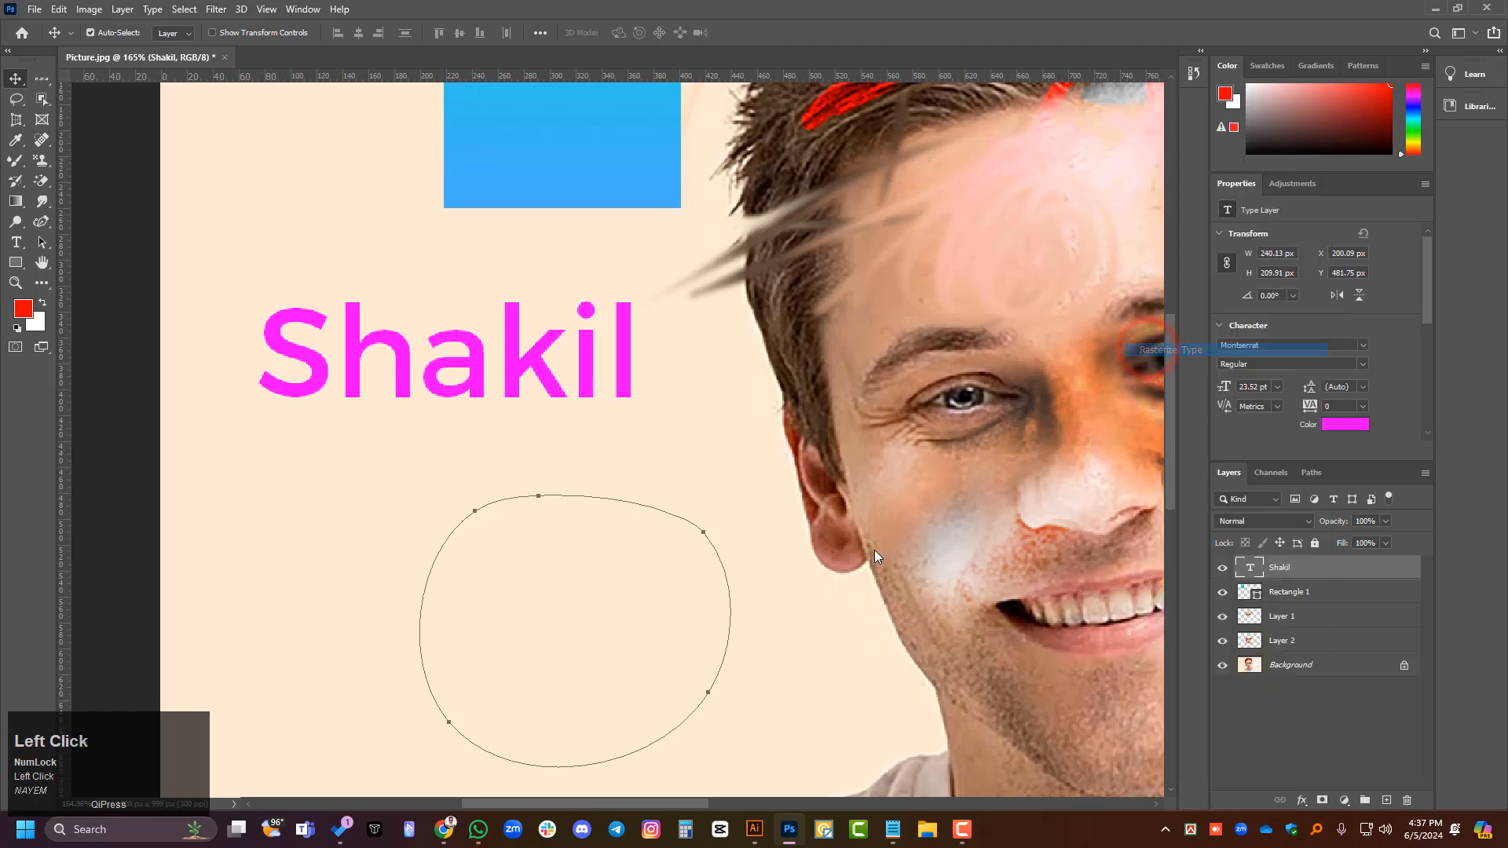
- Load the rasterized name's outline as a selection, inspect its edges up close, and undo both the selection and the rasterization
{"action": "left_click", "coordinate": [1250, 576], "text": "ctrl"}
{"action": "left_click", "coordinate": [1249, 576], "text": "ctrl"}
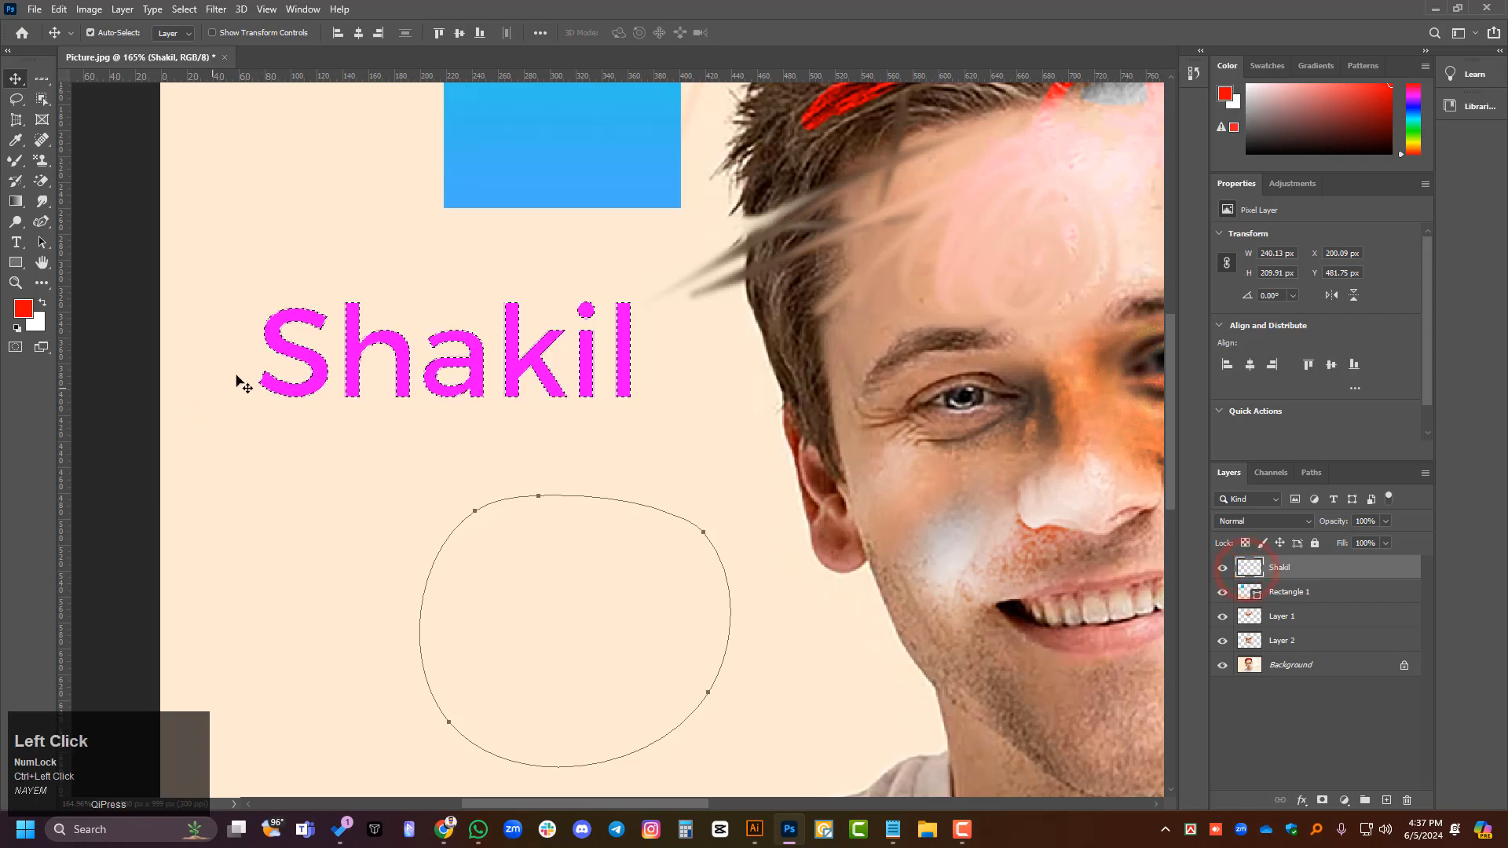
{"action": "scroll", "coordinate": [292, 424], "scroll_direction": "up", "scroll_amount": 2}
{"action": "scroll", "coordinate": [292, 426], "scroll_direction": "up", "scroll_amount": 1}
{"action": "key", "text": "ctrl+z"}
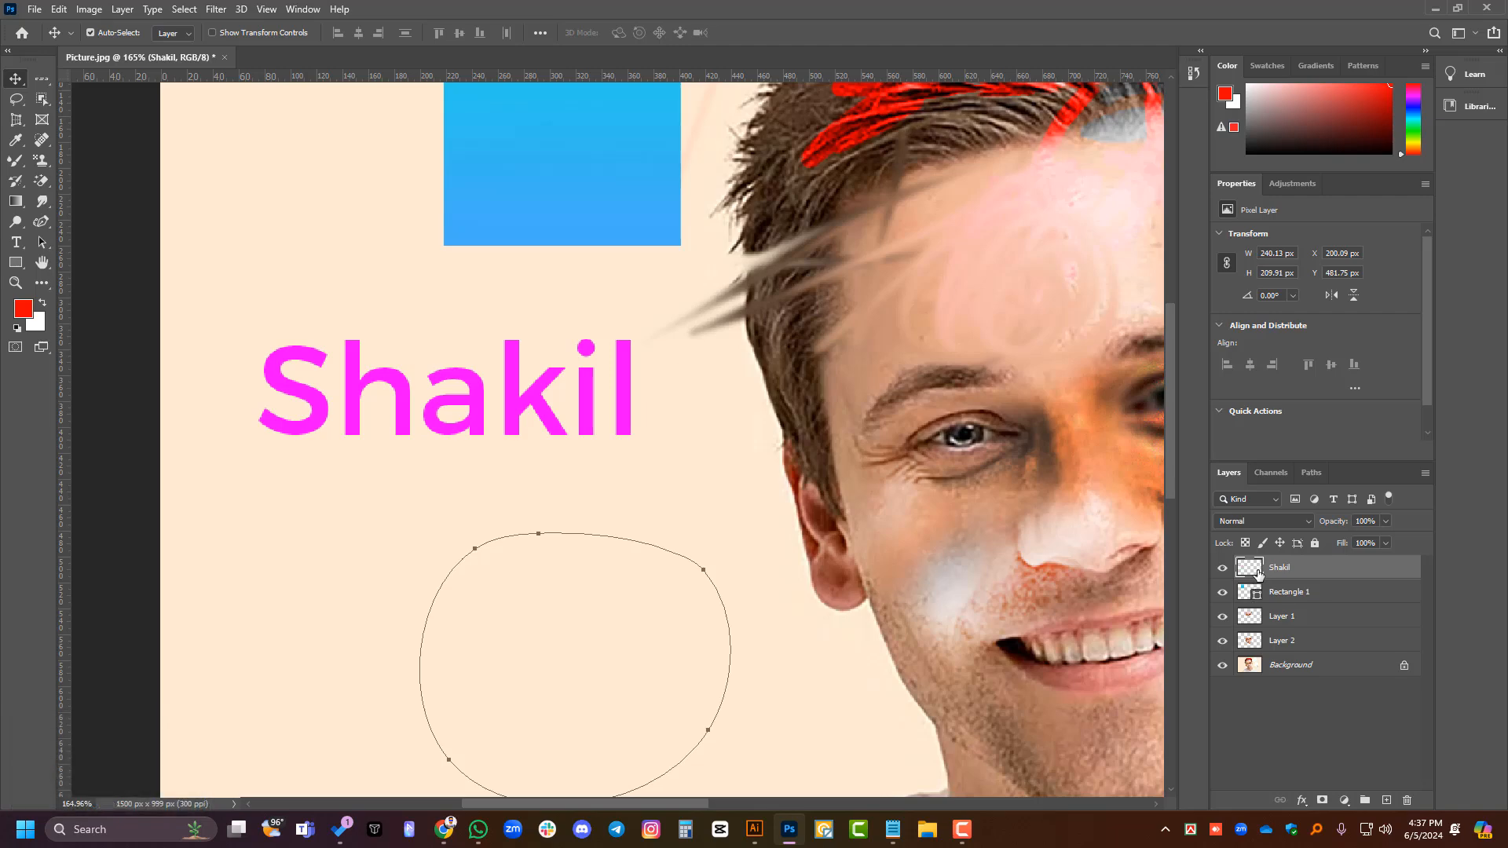
{"action": "key", "text": "ctrl+z"}
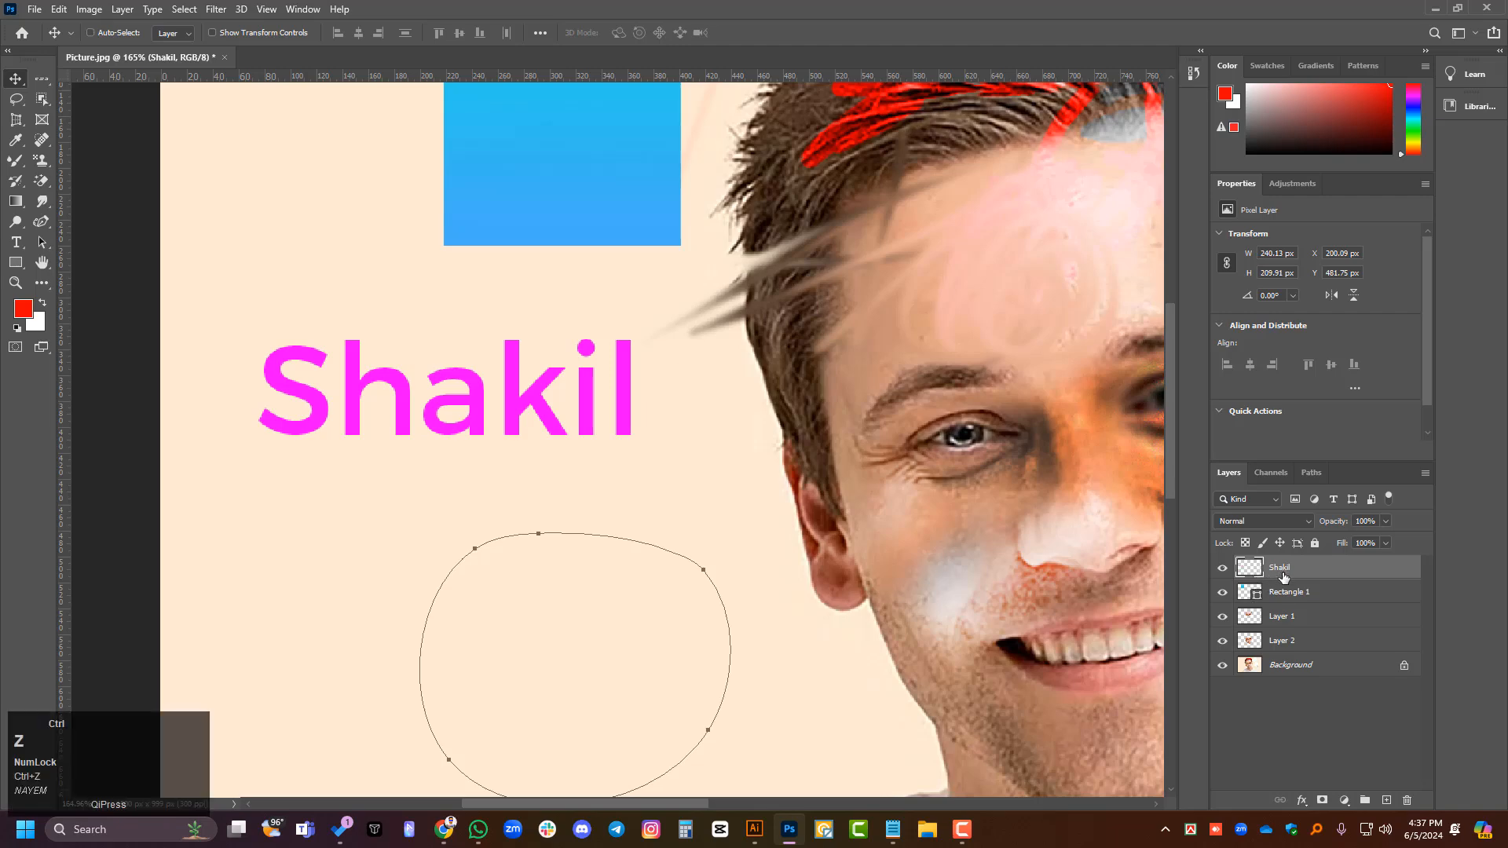
- Open Warp Text for the name layer and try the Arc and Arch styles
{"action": "right_click", "coordinate": [1309, 570]}
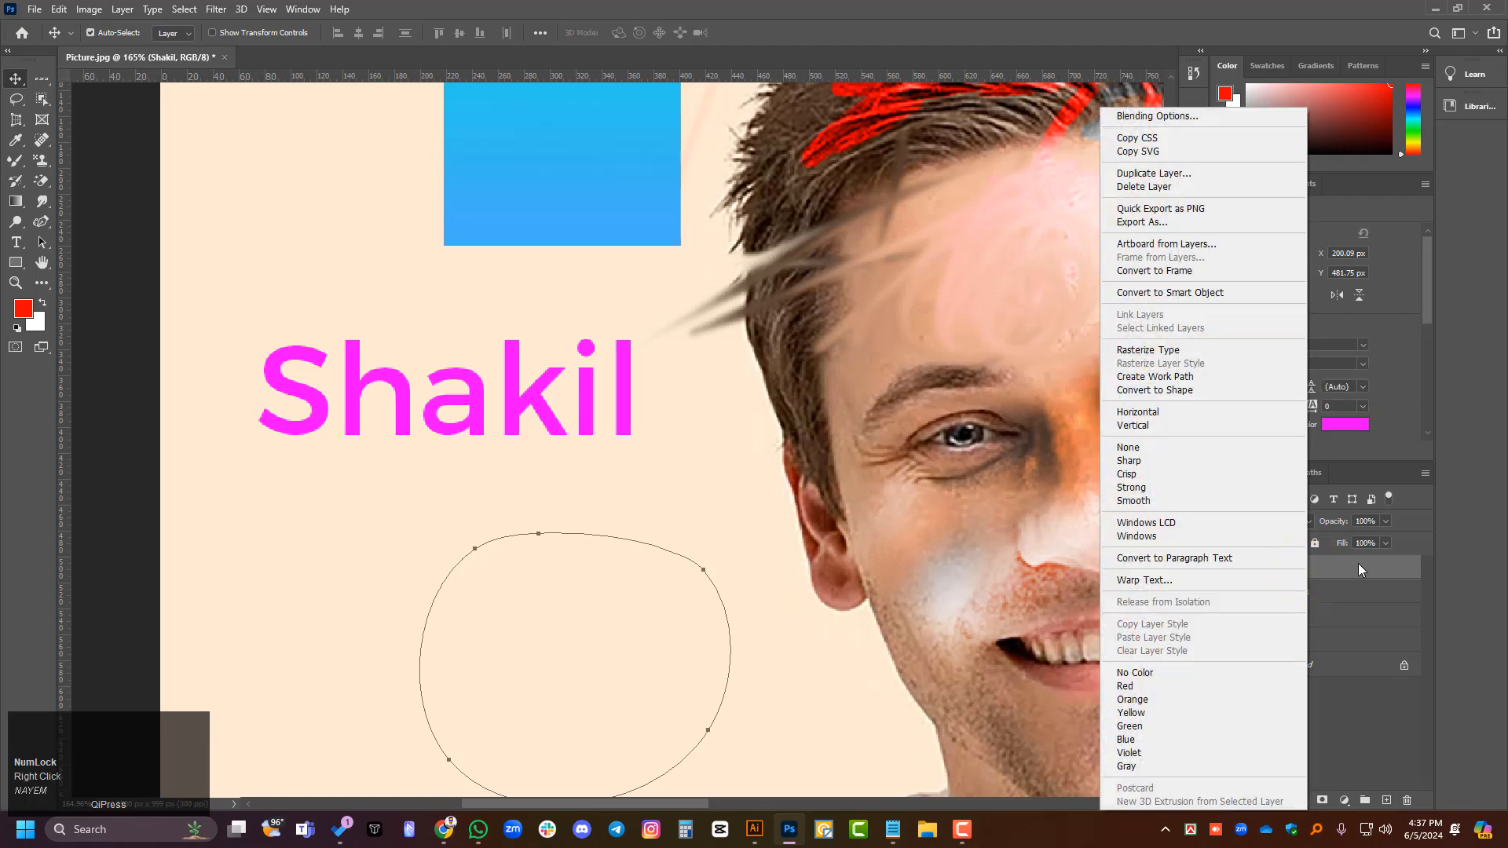
{"action": "left_click", "coordinate": [1152, 581]}
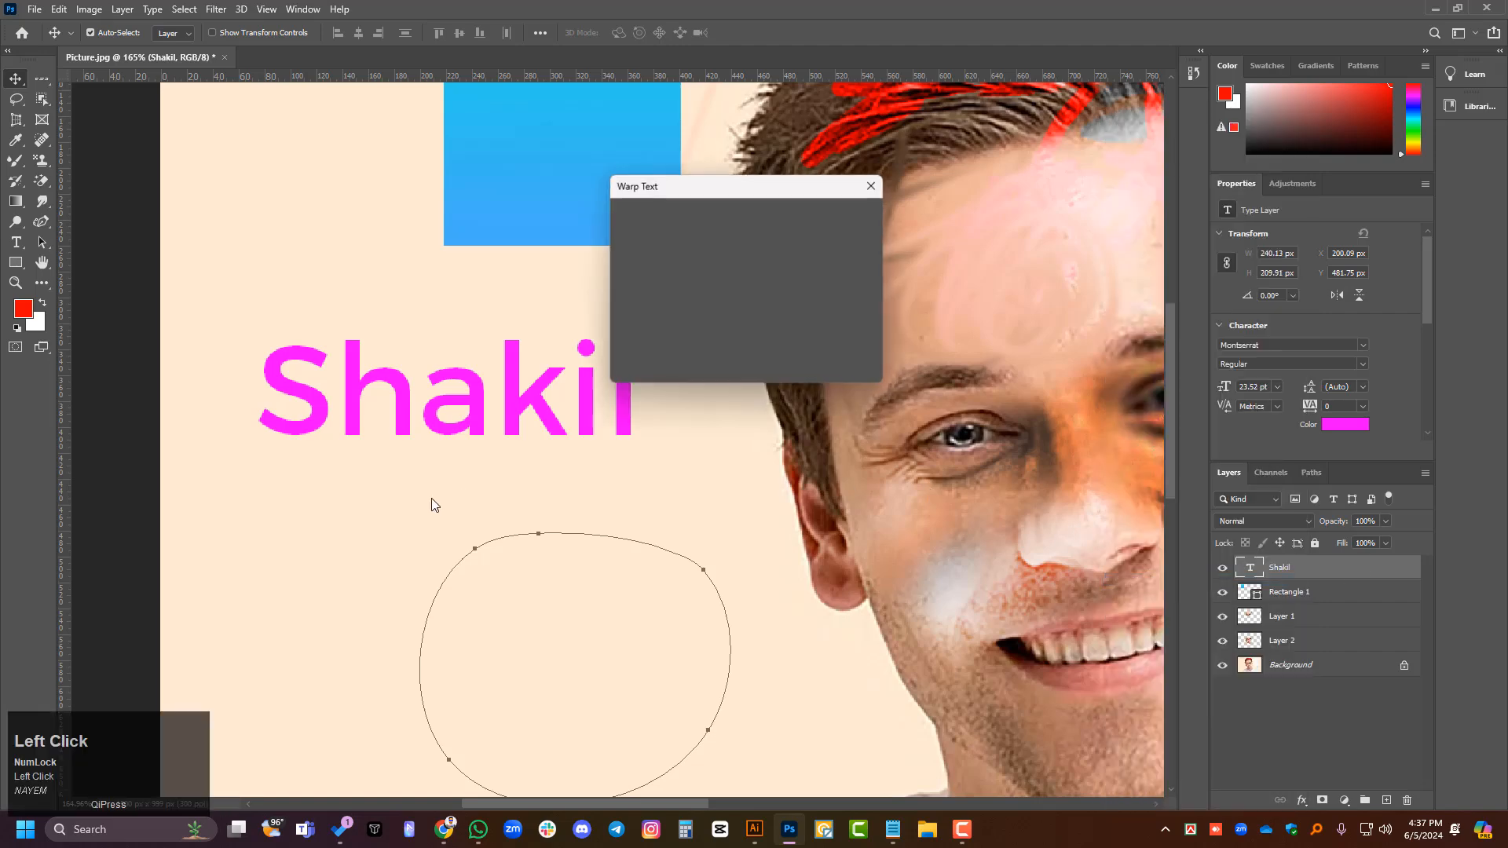
{"action": "left_click_drag", "start_coordinate": [757, 185], "coordinate": [913, 139]}
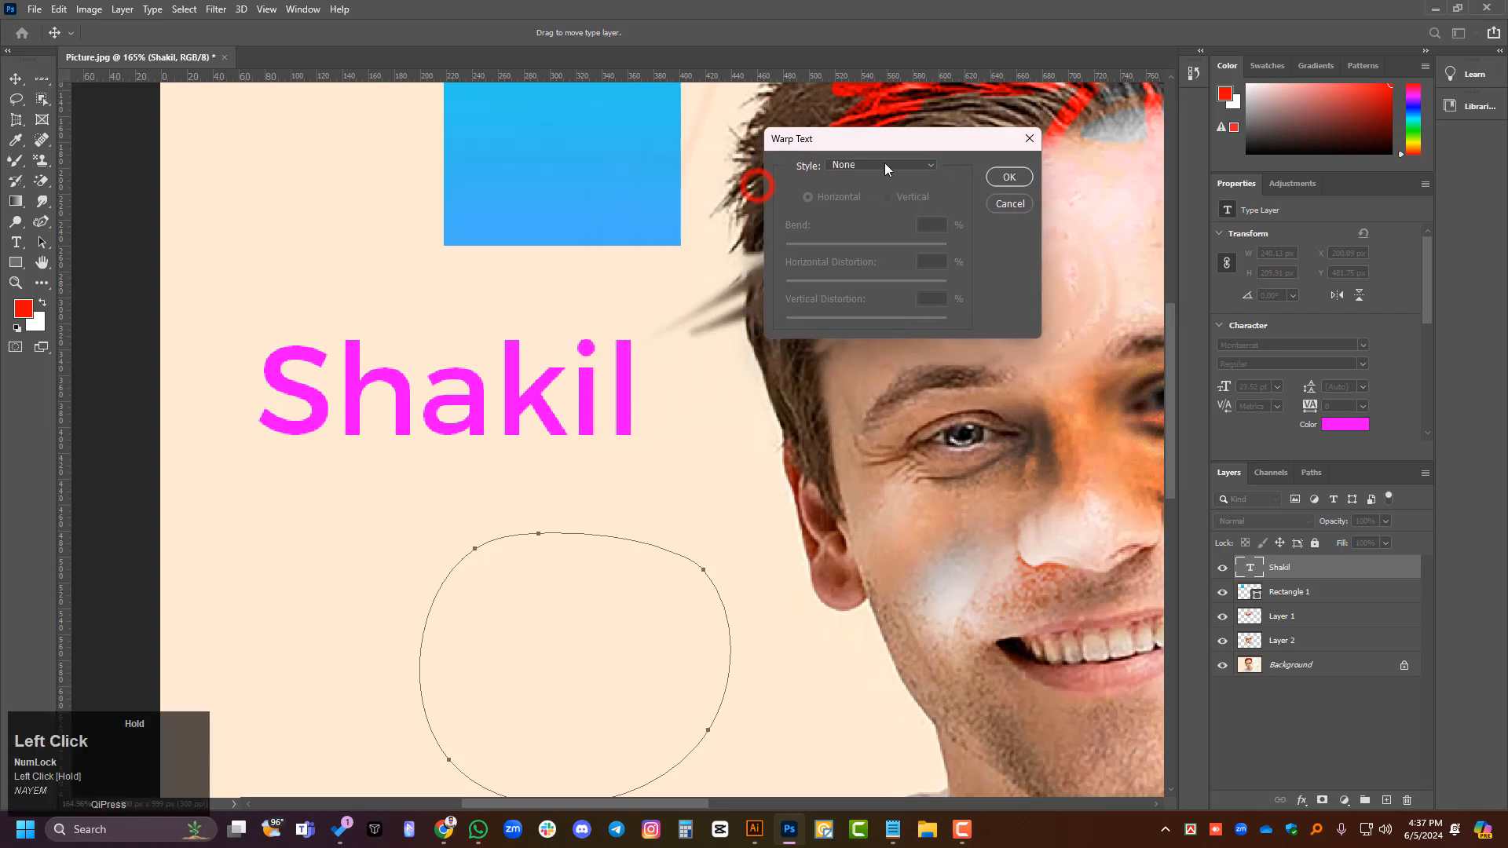
{"action": "left_click", "coordinate": [929, 163]}
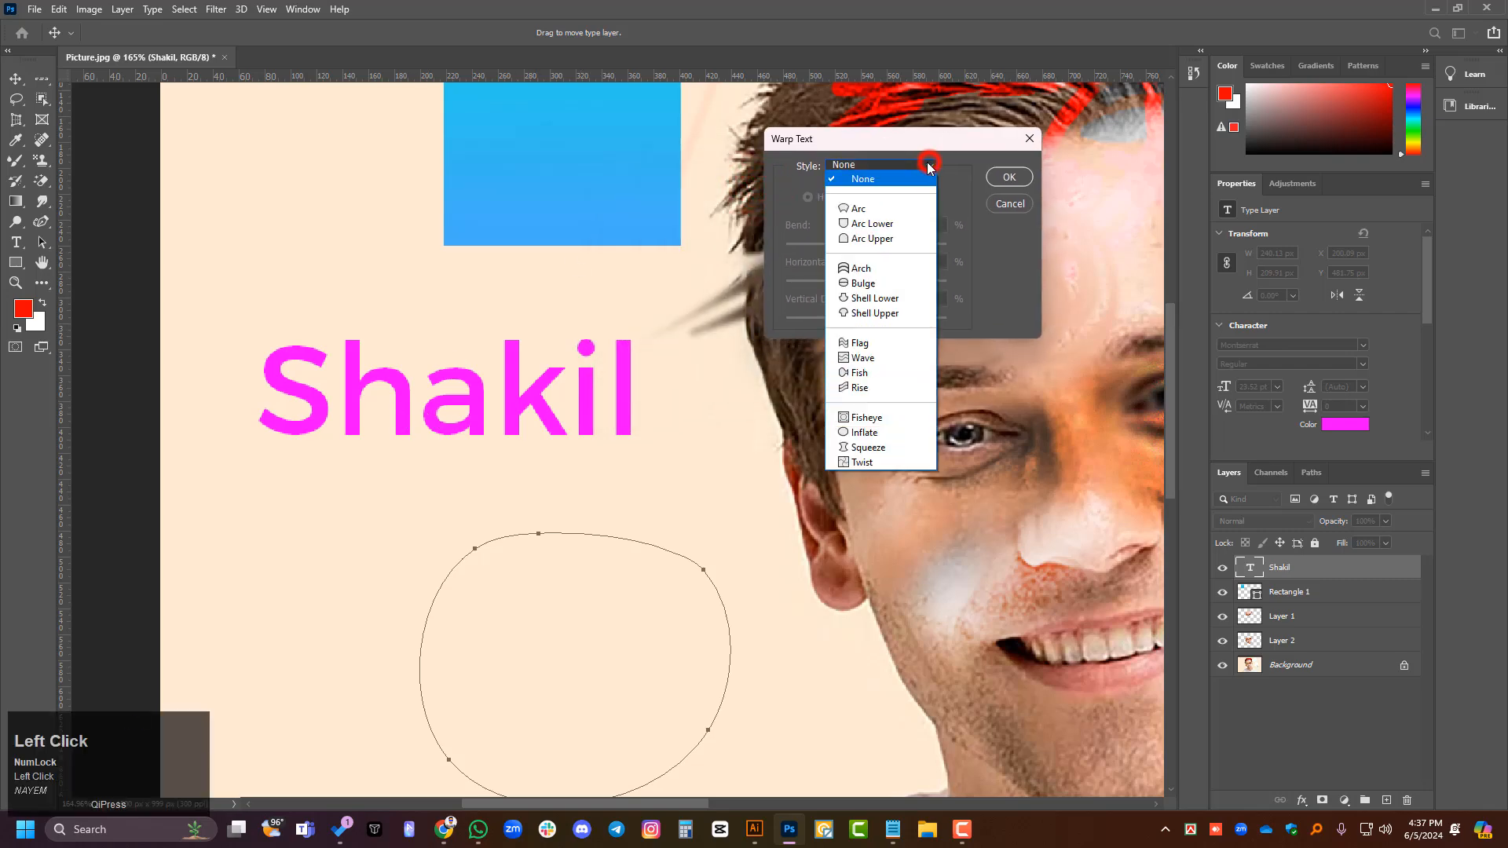
{"action": "left_click", "coordinate": [872, 206]}
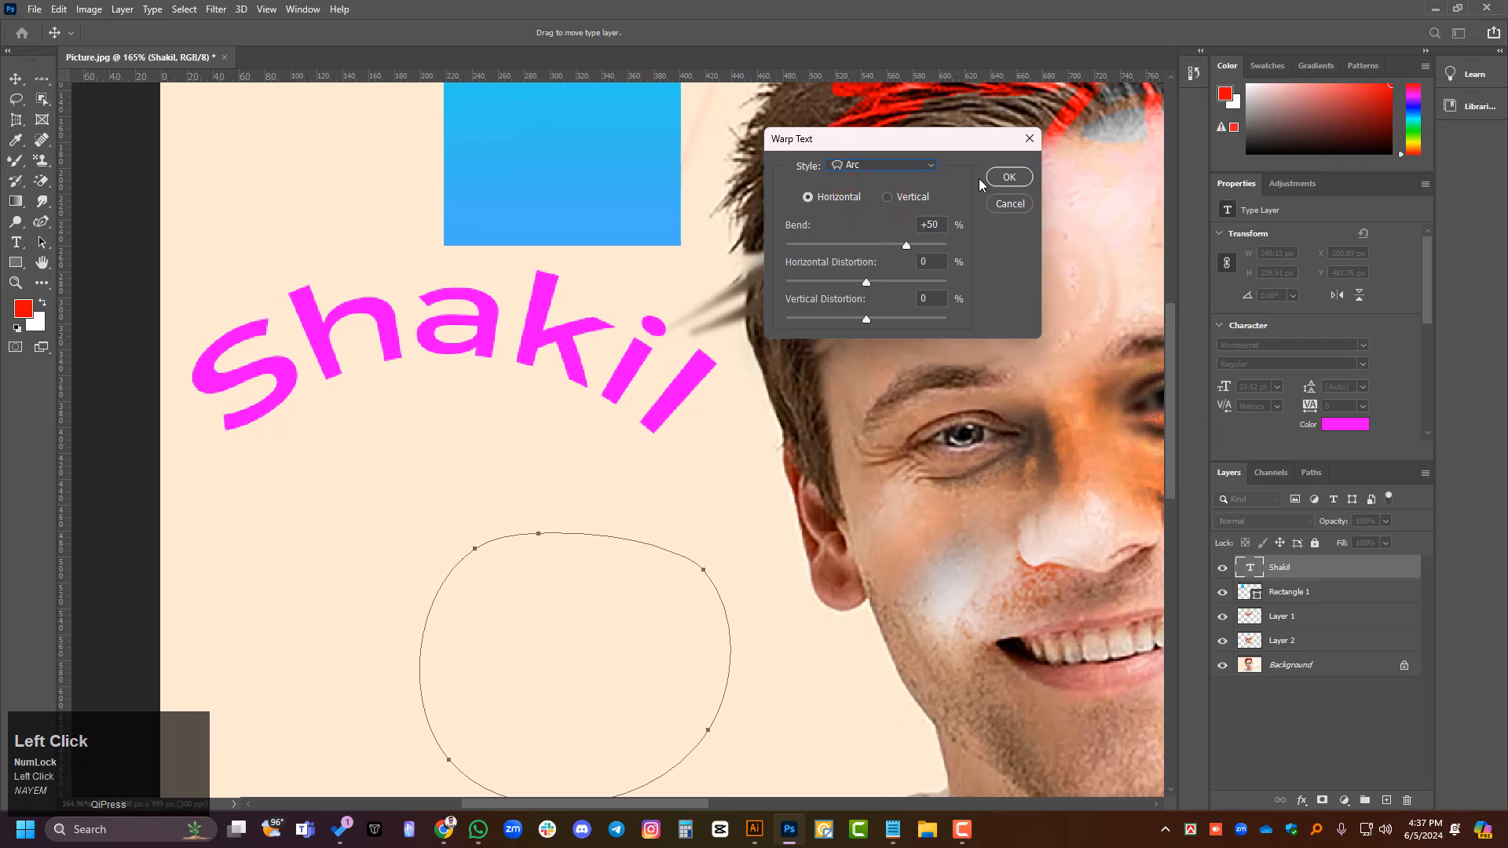
{"action": "left_click", "coordinate": [931, 167]}
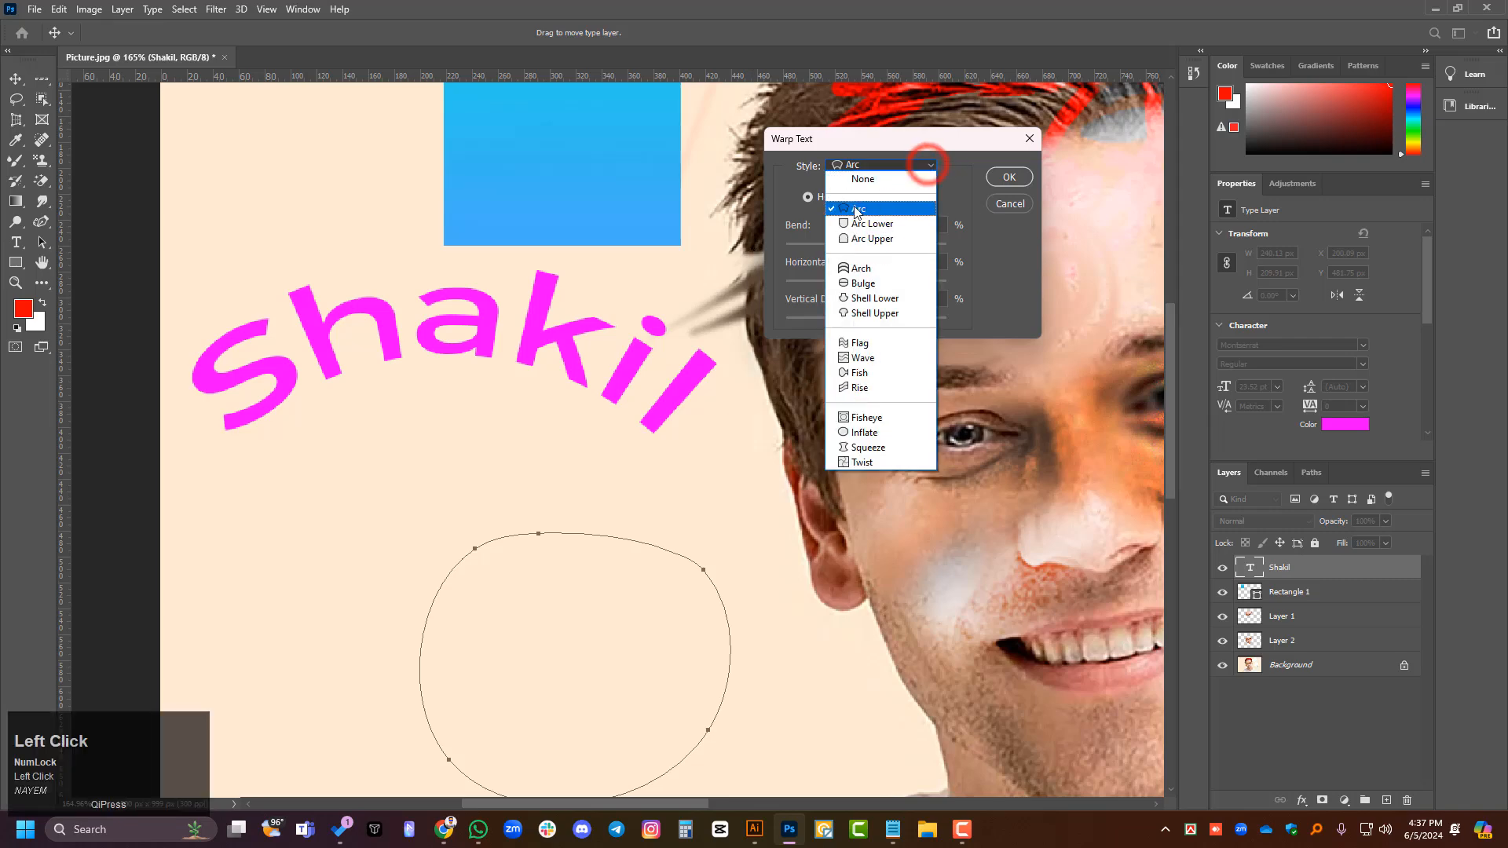
{"action": "left_click", "coordinate": [864, 268]}
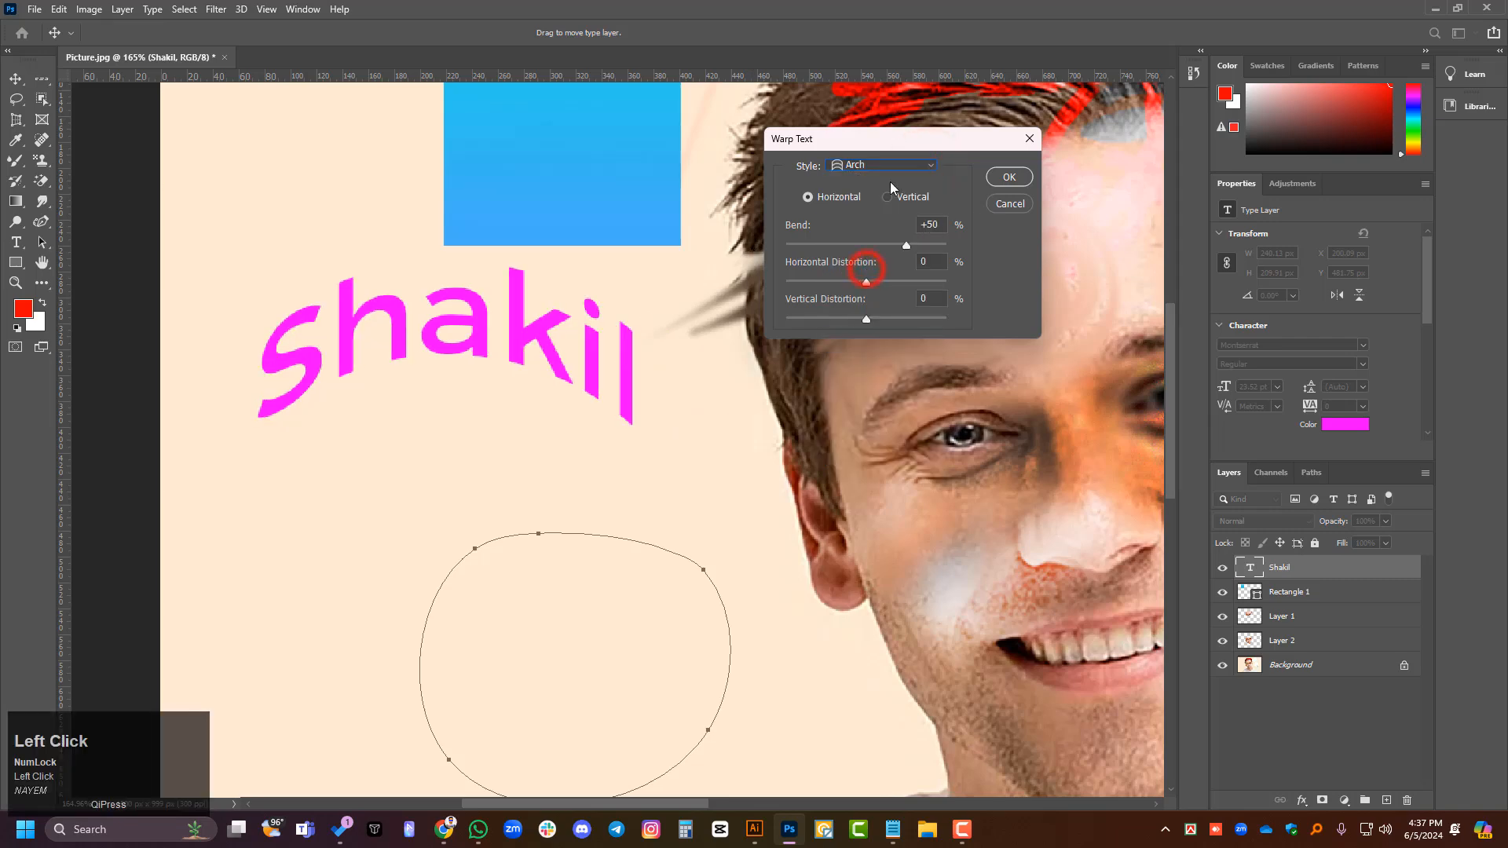
- Apply the Bulge warp style to the name text with a horizontal bend of +54%
{"action": "left_click", "coordinate": [926, 167]}
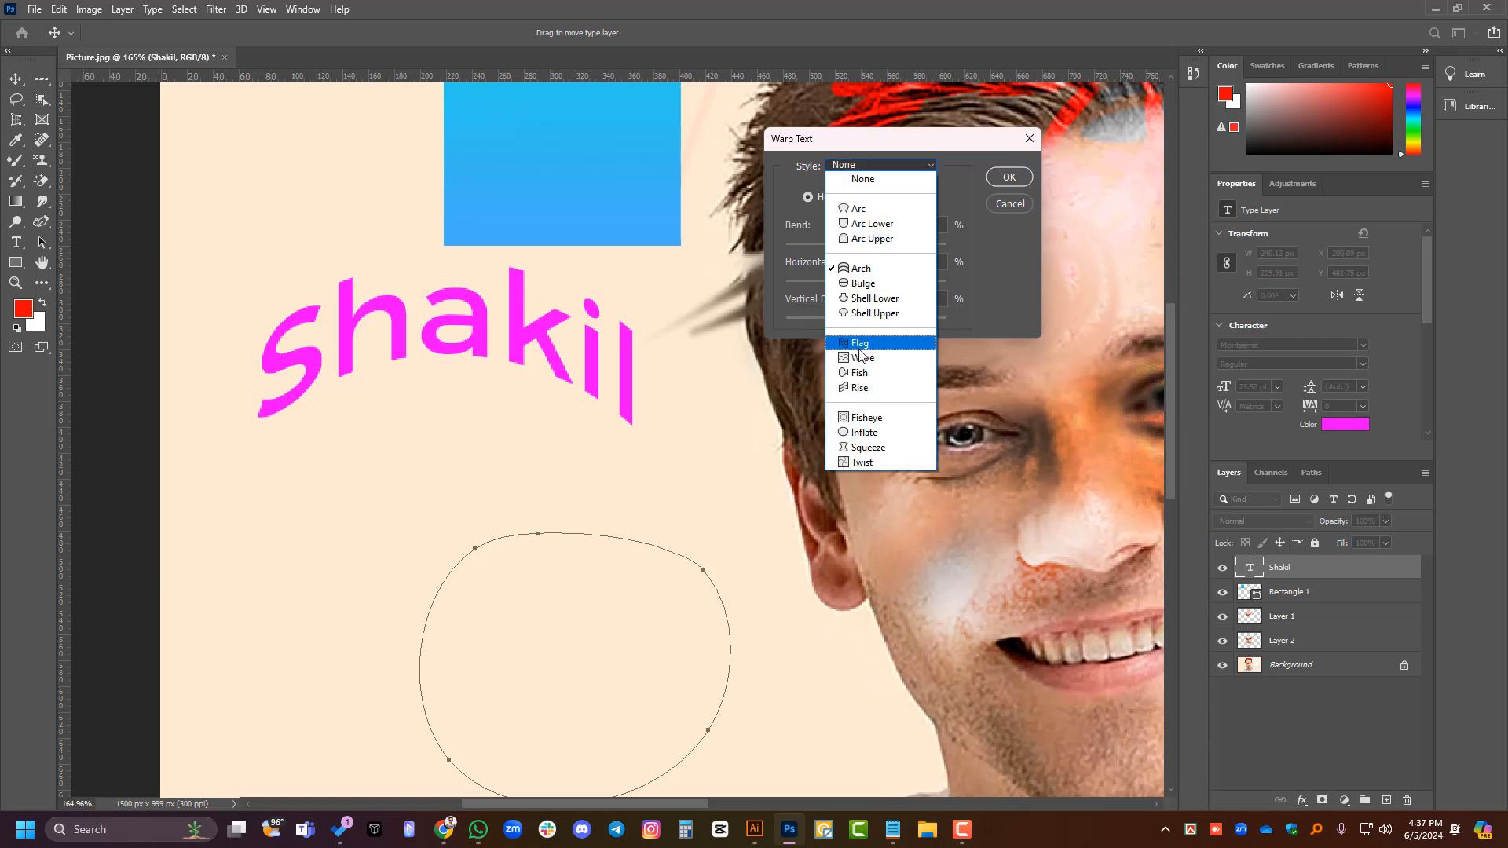
{"action": "left_click", "coordinate": [857, 283]}
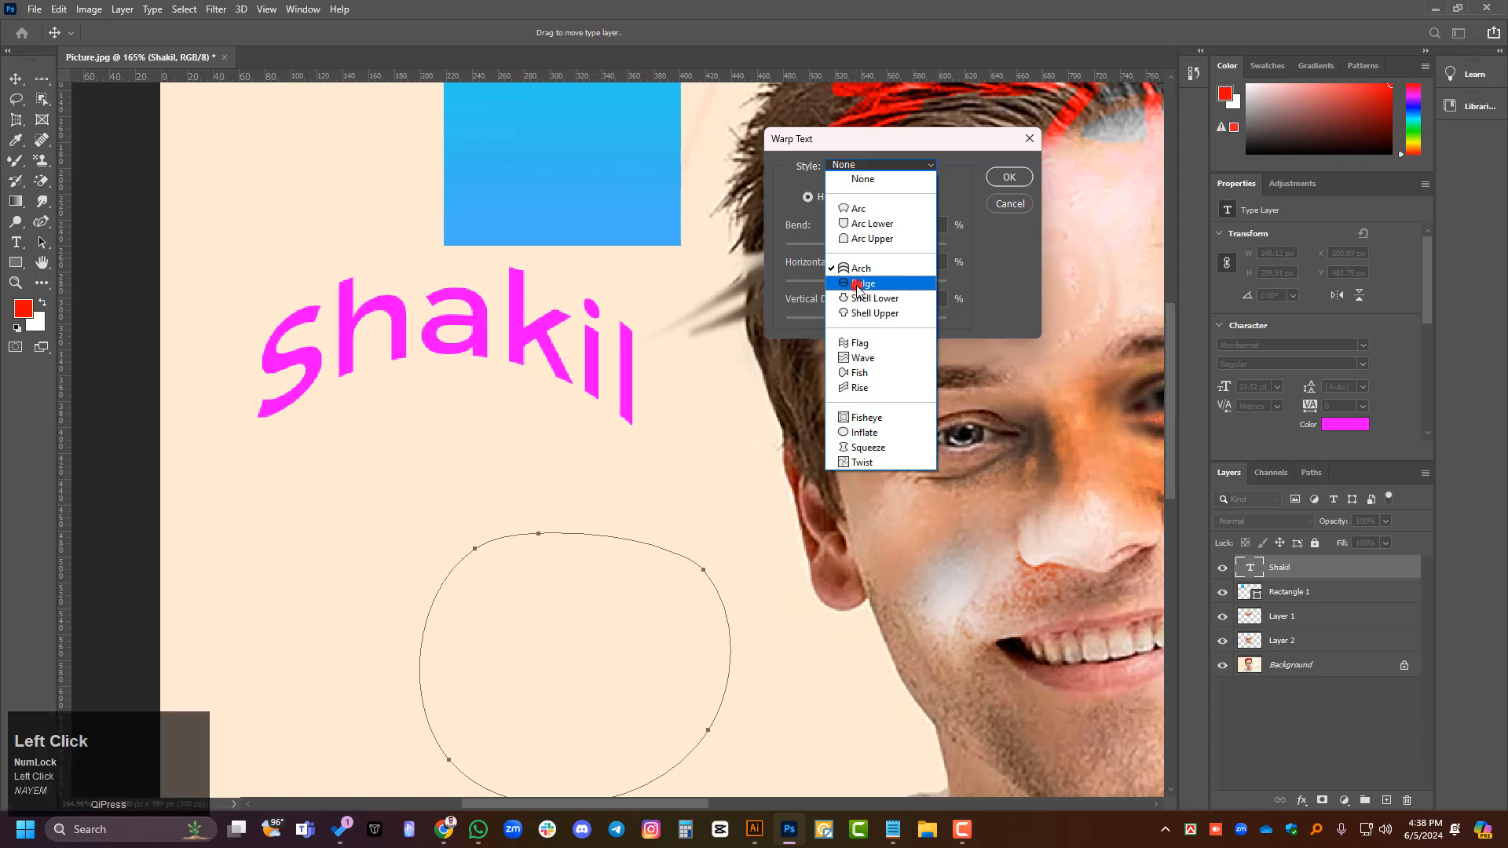
{"action": "mouse_move", "coordinate": [903, 245]}
{"action": "left_mouse_down"}
{"action": "mouse_move", "coordinate": [863, 250]}
{"action": "mouse_move", "coordinate": [925, 246]}
{"action": "left_mouse_up"}
{"action": "left_click", "coordinate": [1009, 177]}
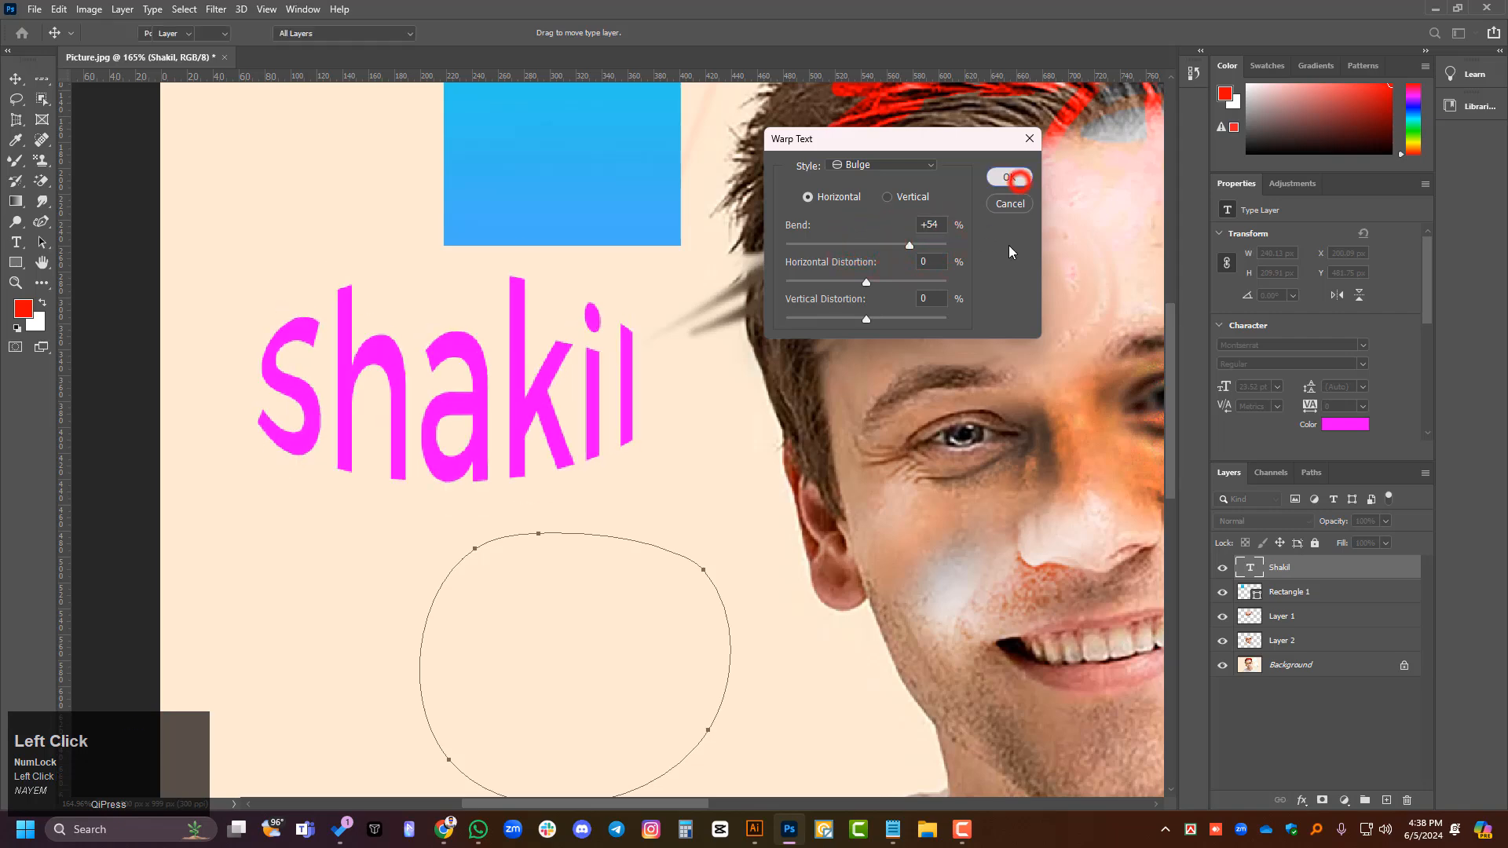
- Review the text commands offered for the name layer and the available Warp Text styles, and close the dialog without changes
{"action": "right_click", "coordinate": [1319, 573]}
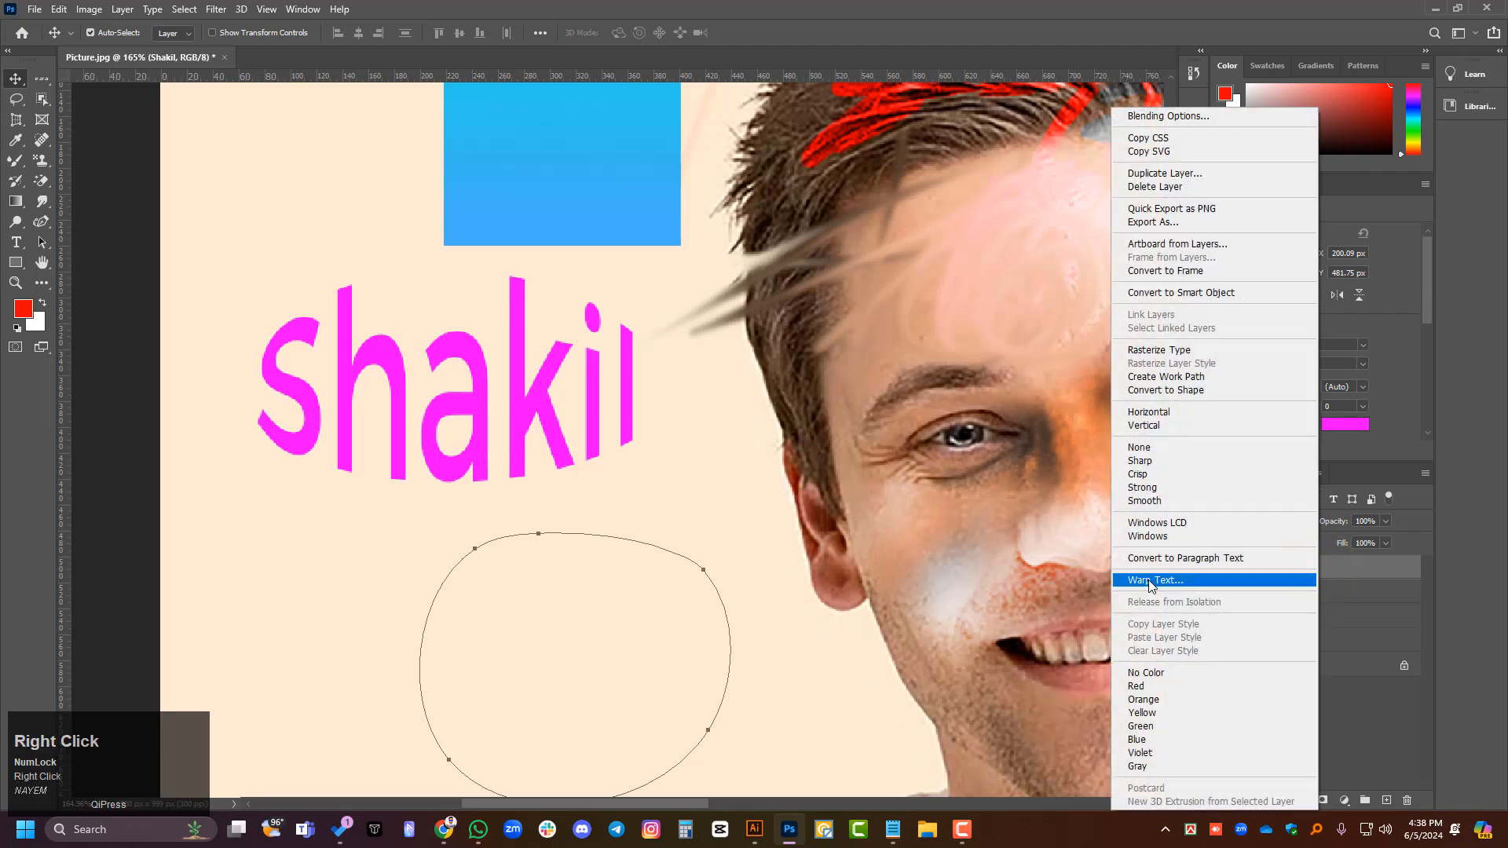
{"action": "left_click", "coordinate": [157, 12]}
{"action": "left_click", "coordinate": [153, 10]}
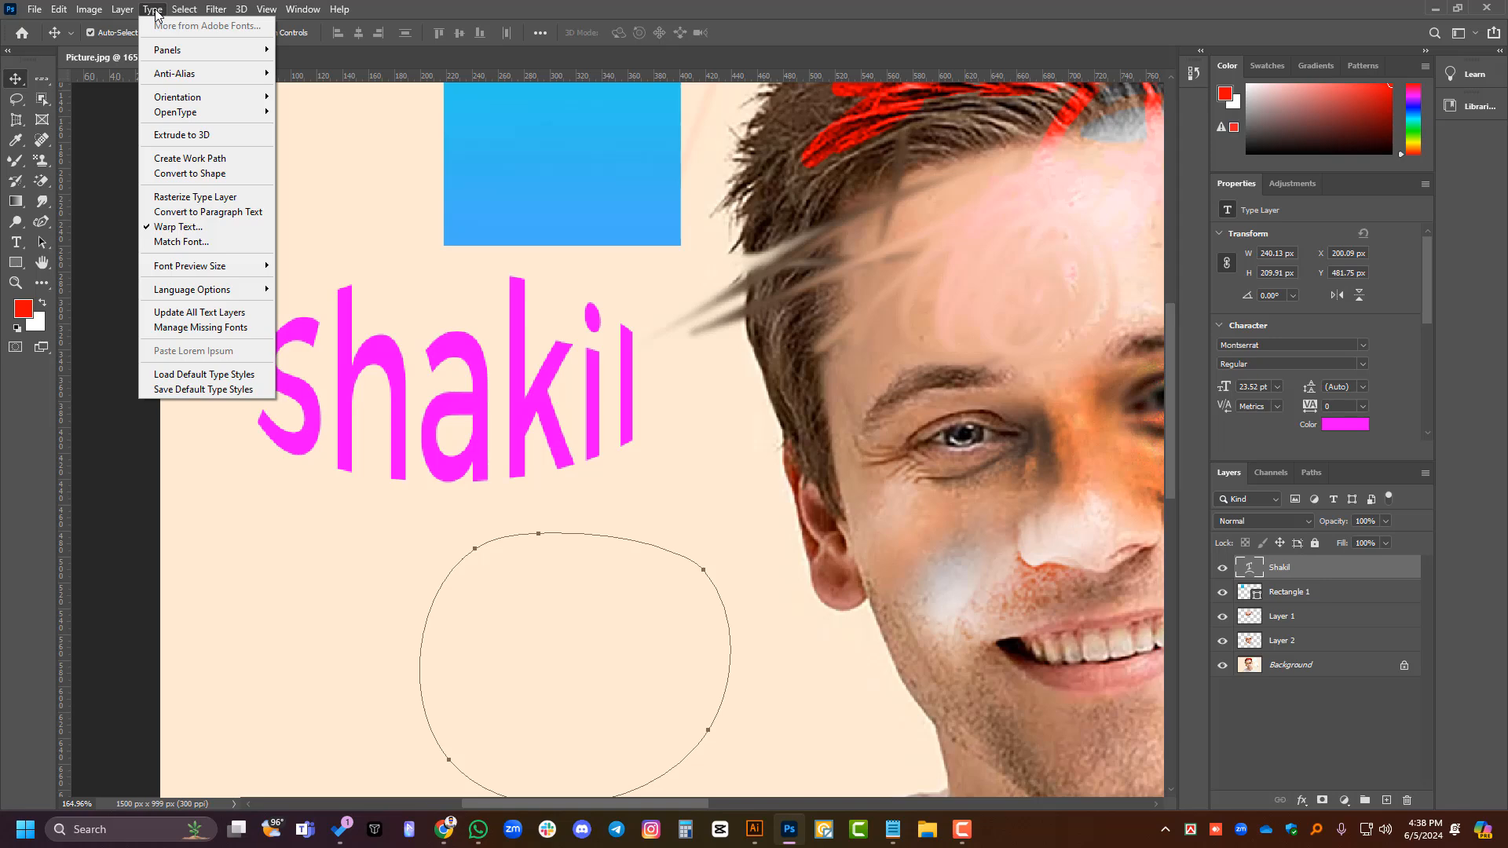
{"action": "left_click", "coordinate": [154, 11]}
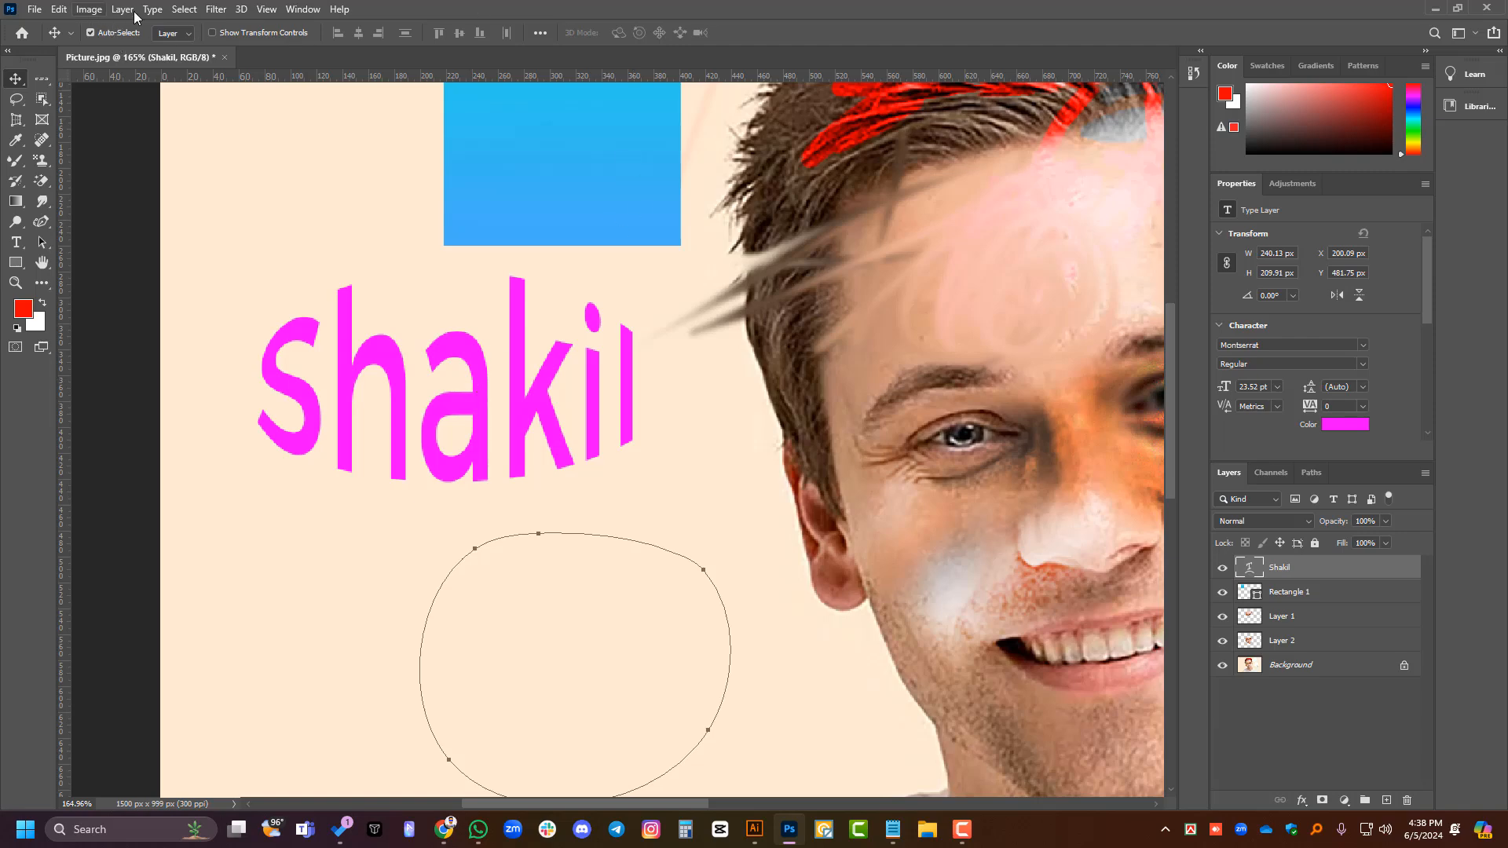
{"action": "right_click", "coordinate": [1320, 572]}
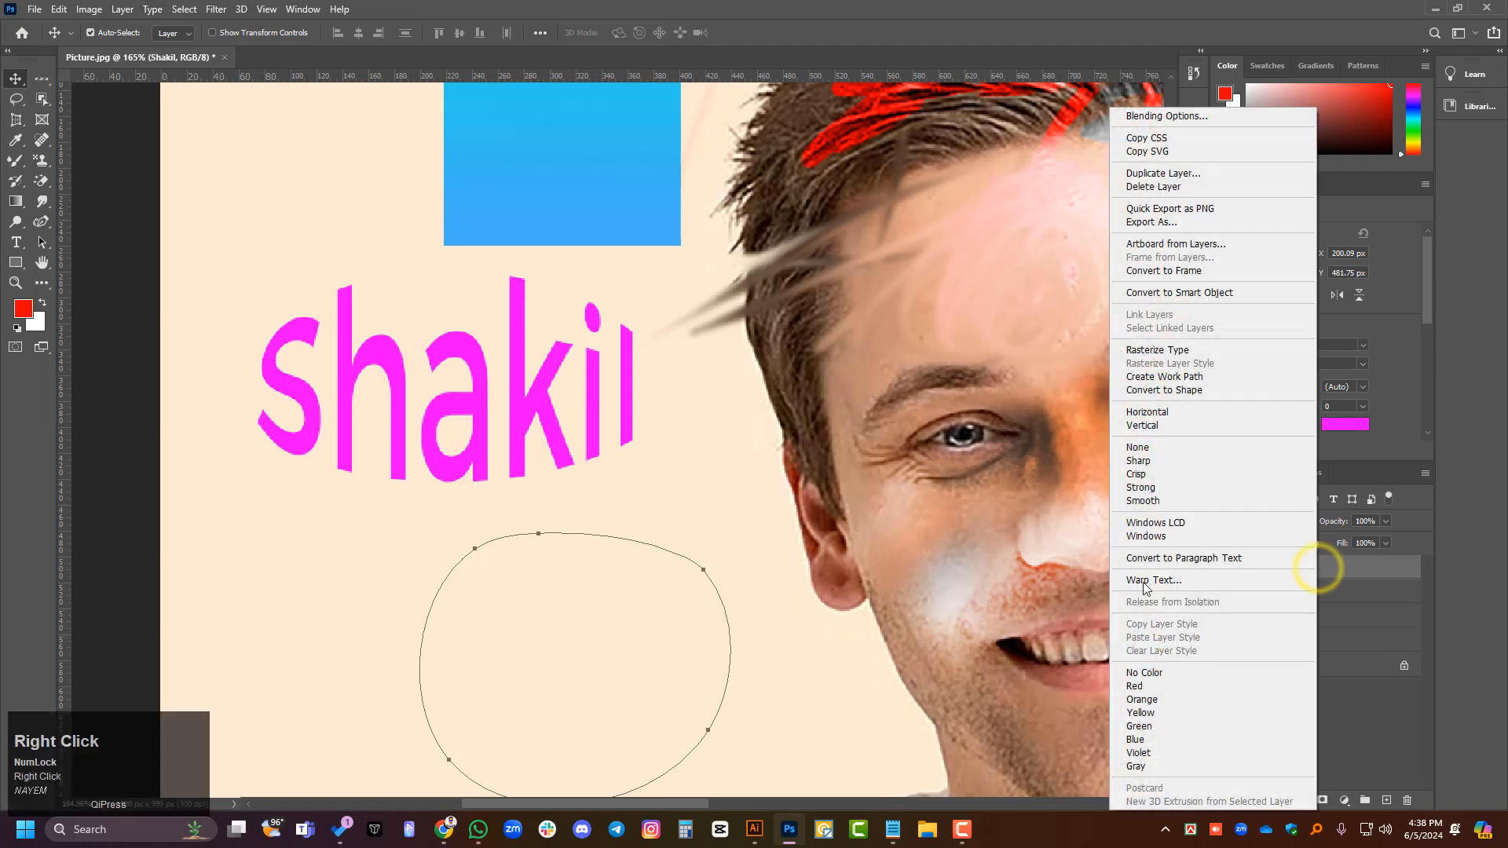
{"action": "left_click", "coordinate": [151, 14]}
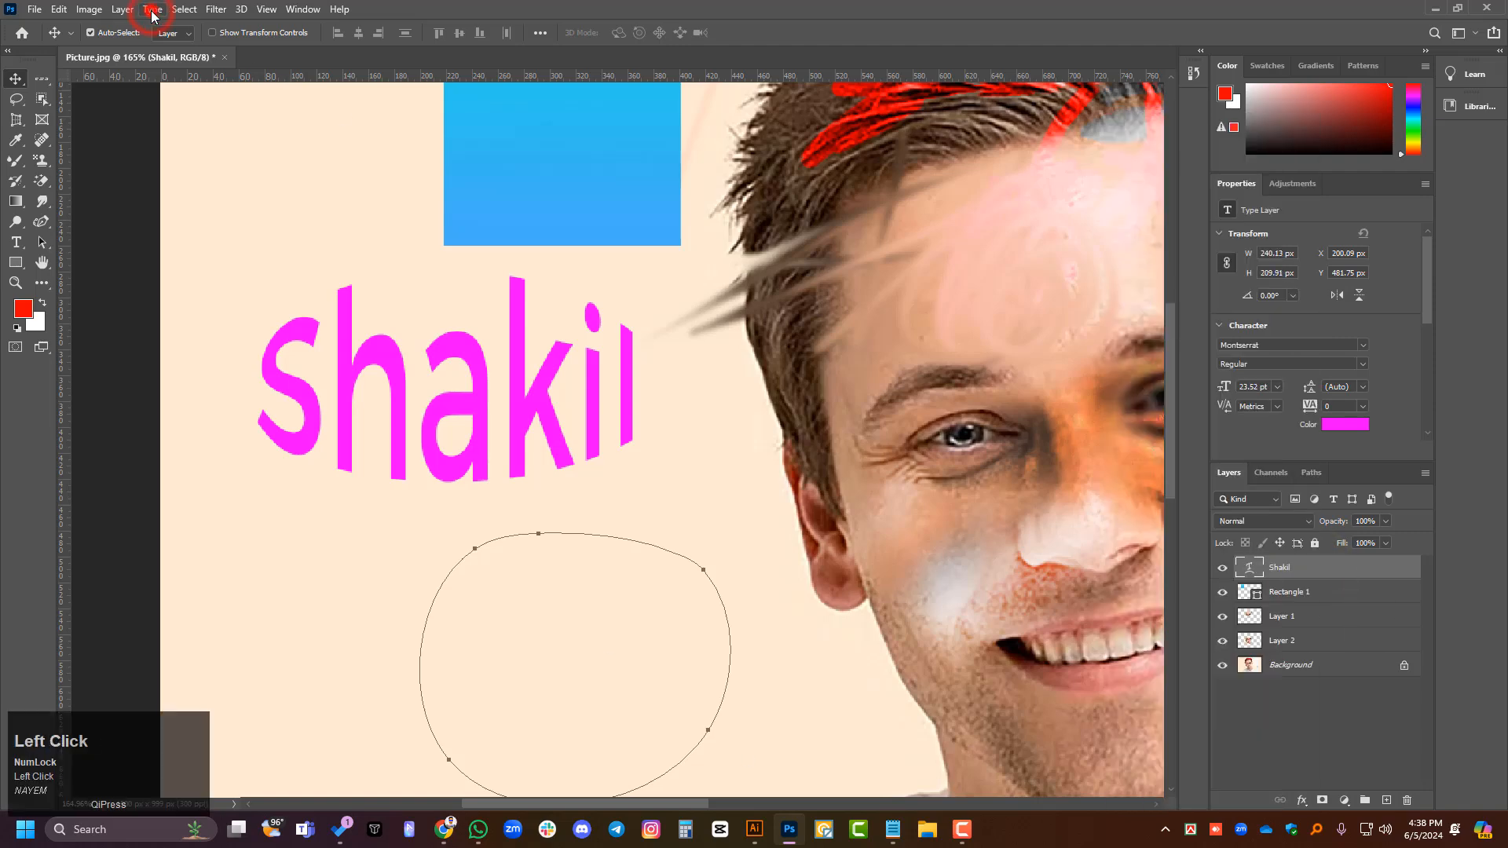
{"action": "left_click", "coordinate": [151, 11]}
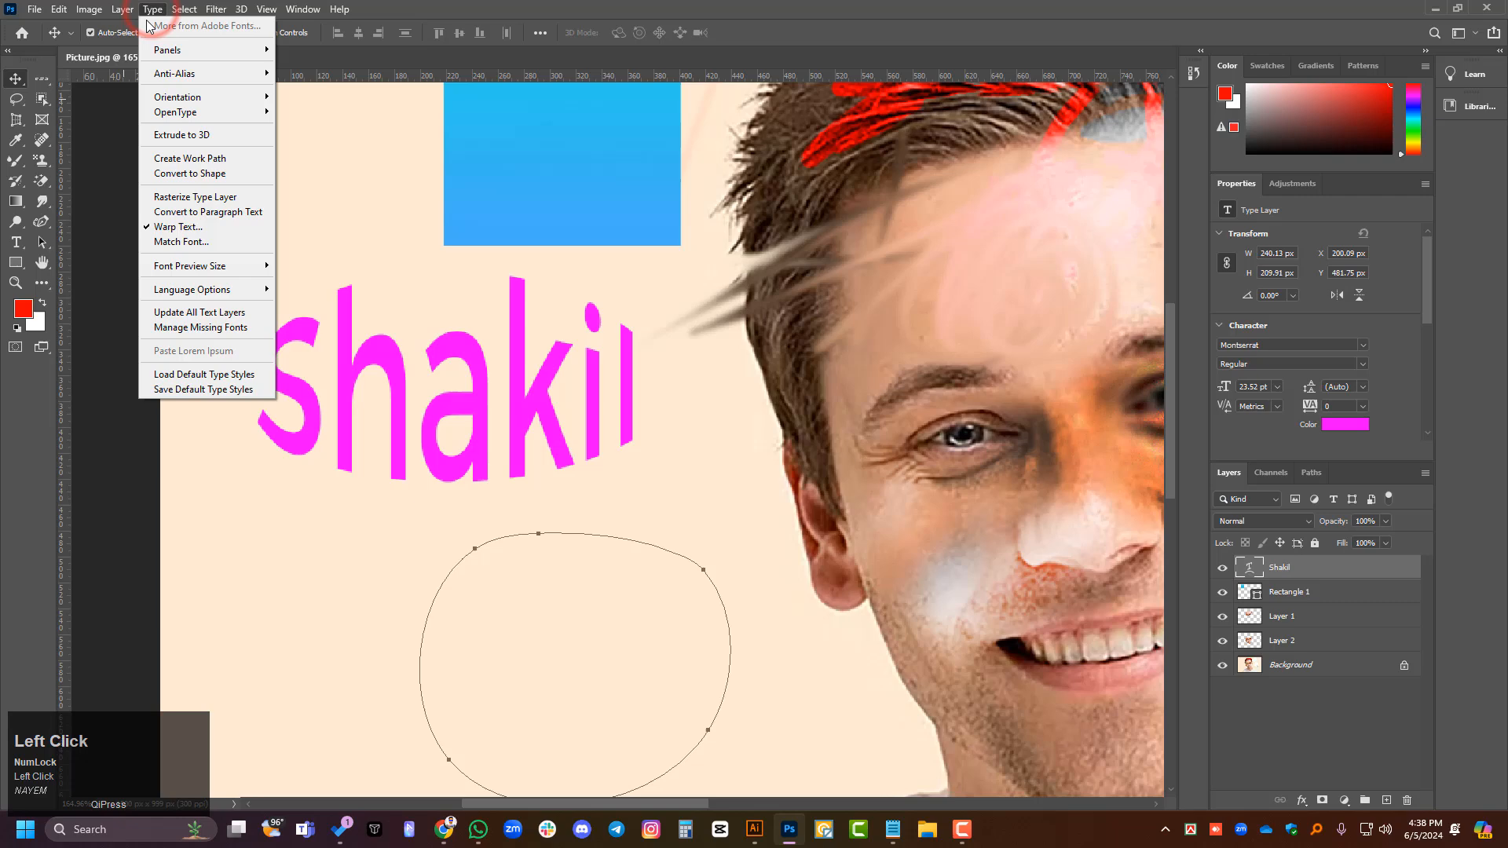
{"action": "left_click", "coordinate": [181, 228]}
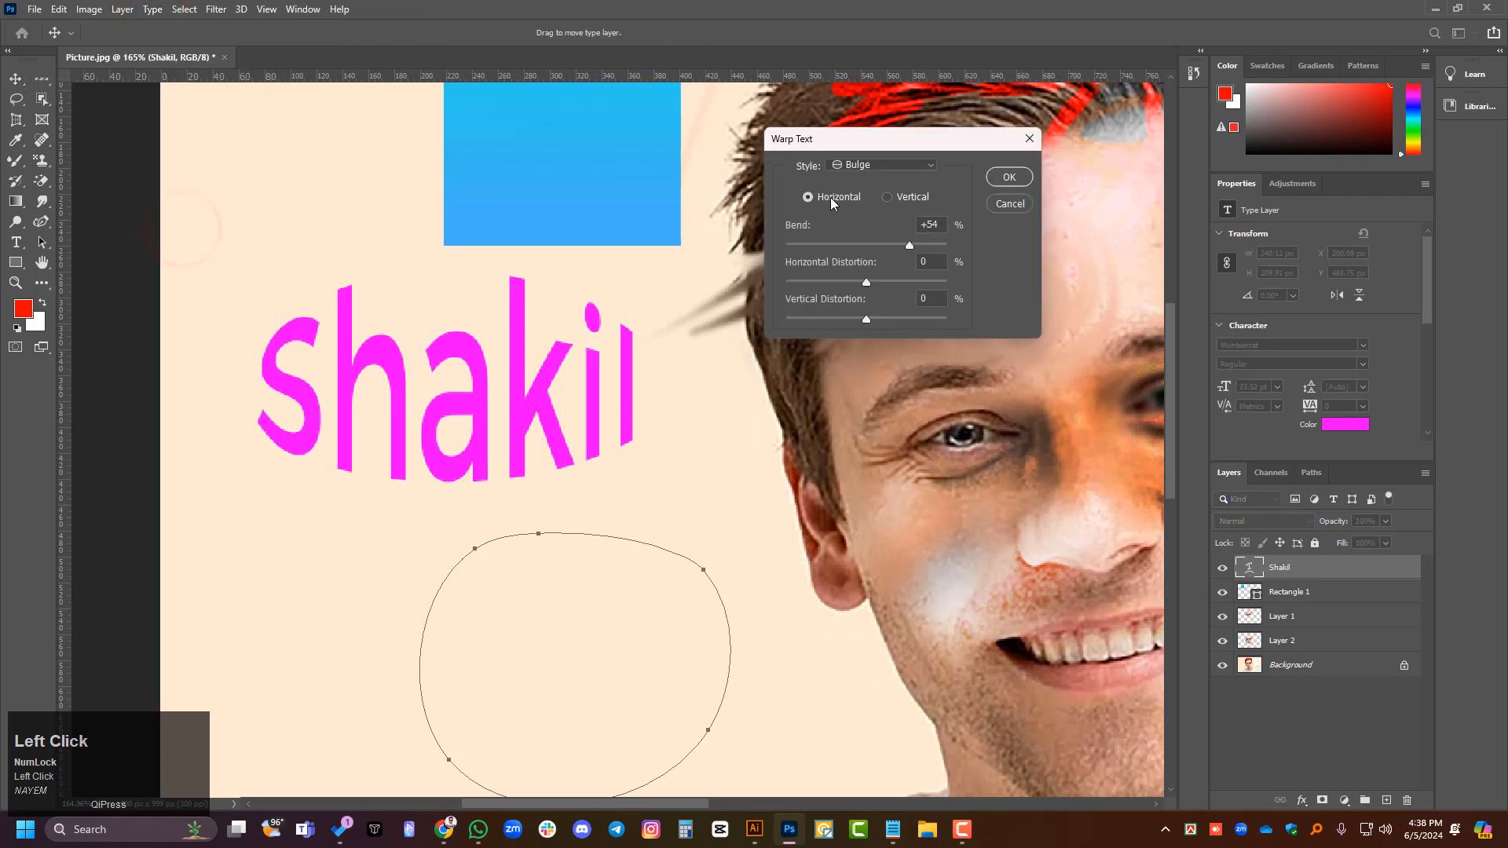
{"action": "left_click", "coordinate": [925, 169]}
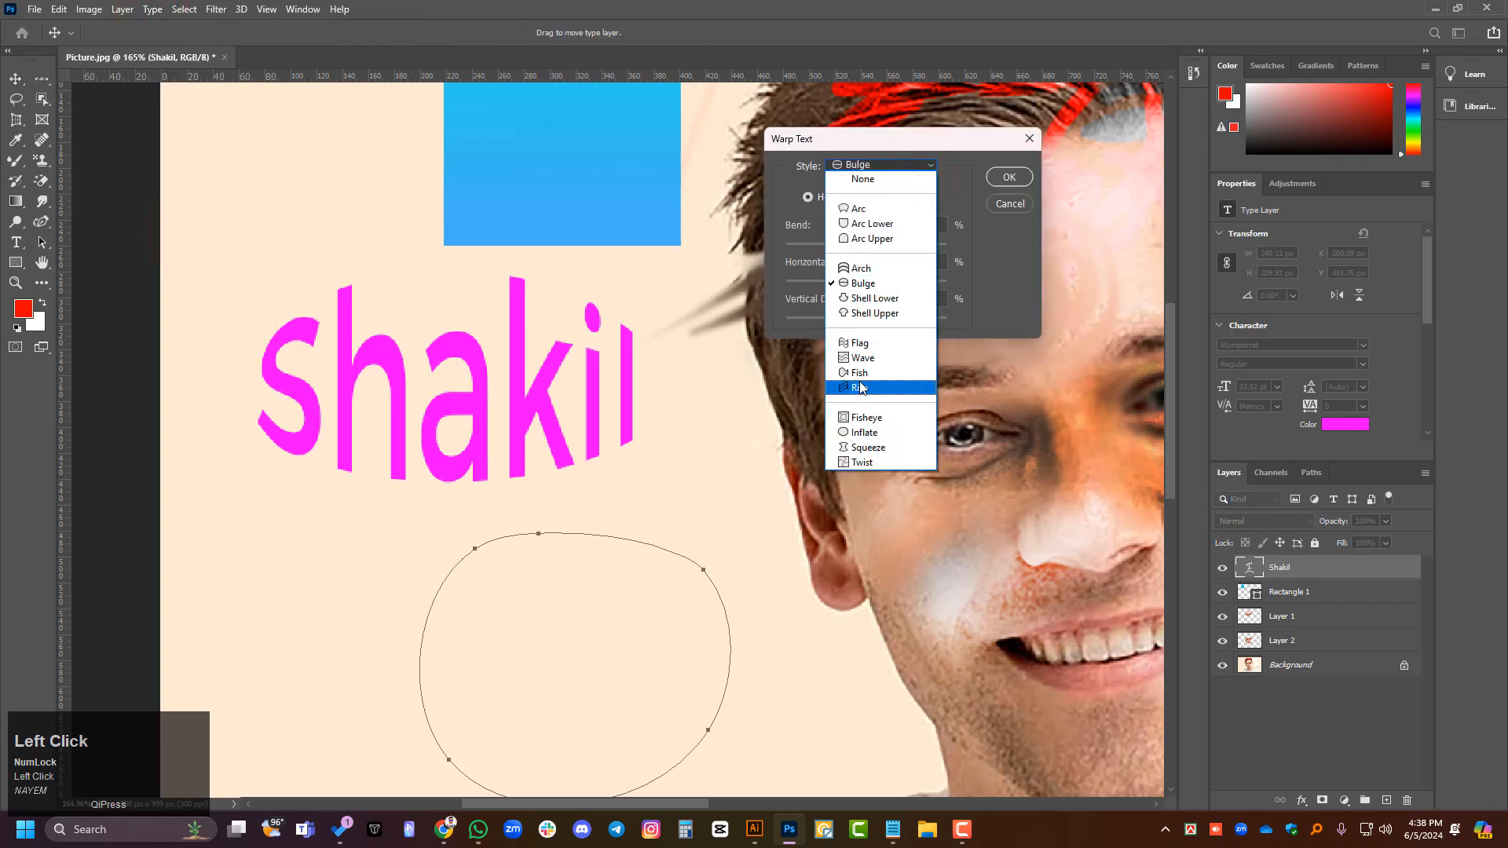
{"action": "left_click", "coordinate": [1011, 204]}
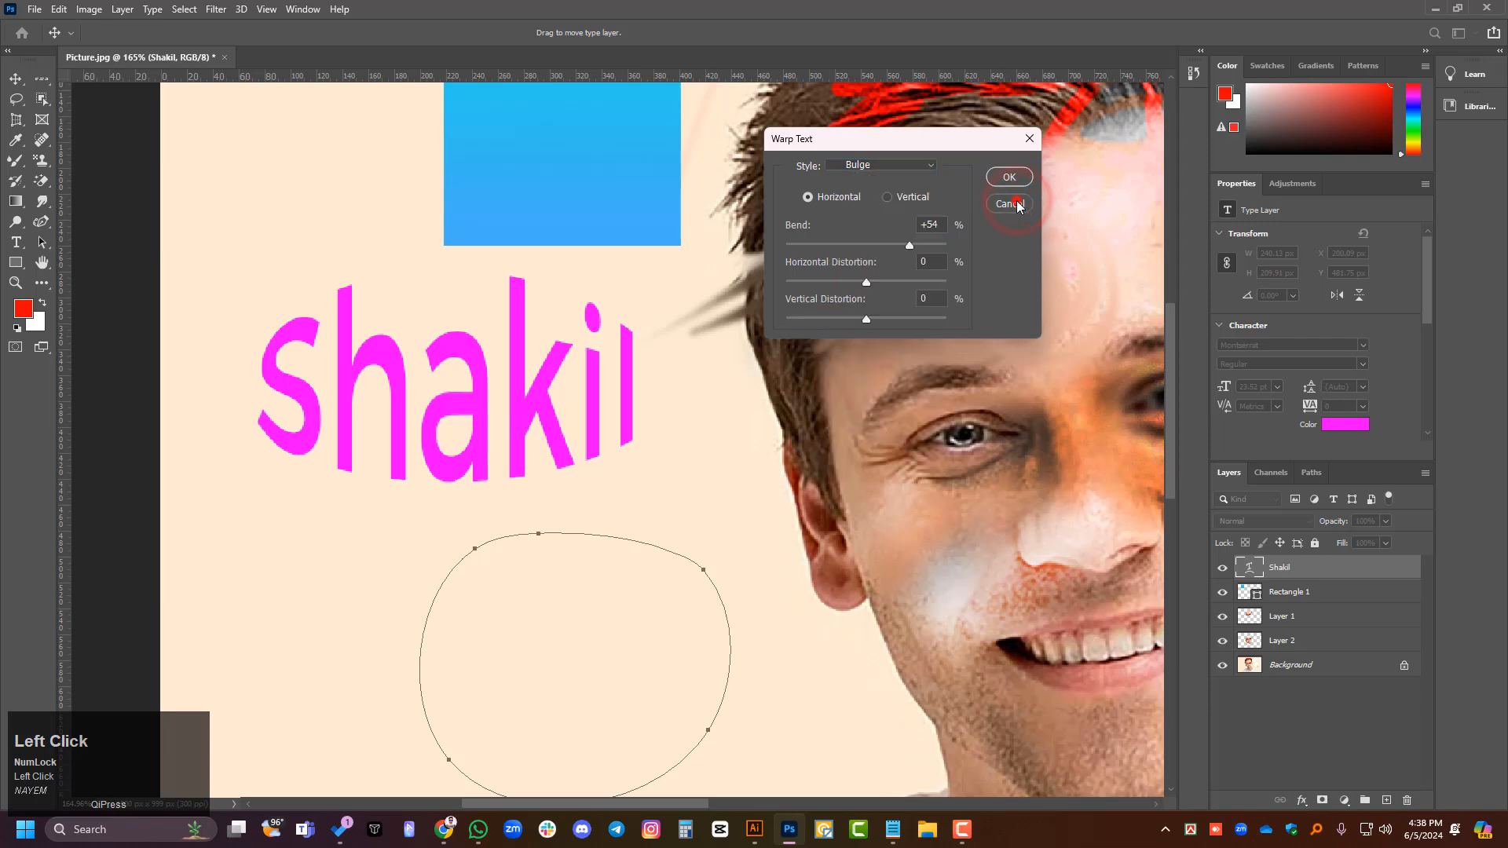
{"action": "left_click", "coordinate": [1015, 202]}
- Convert the warped name text to a shape layer, load its outline as a selection, and clear the pixel and layer selections
{"action": "left_click", "coordinate": [150, 11]}
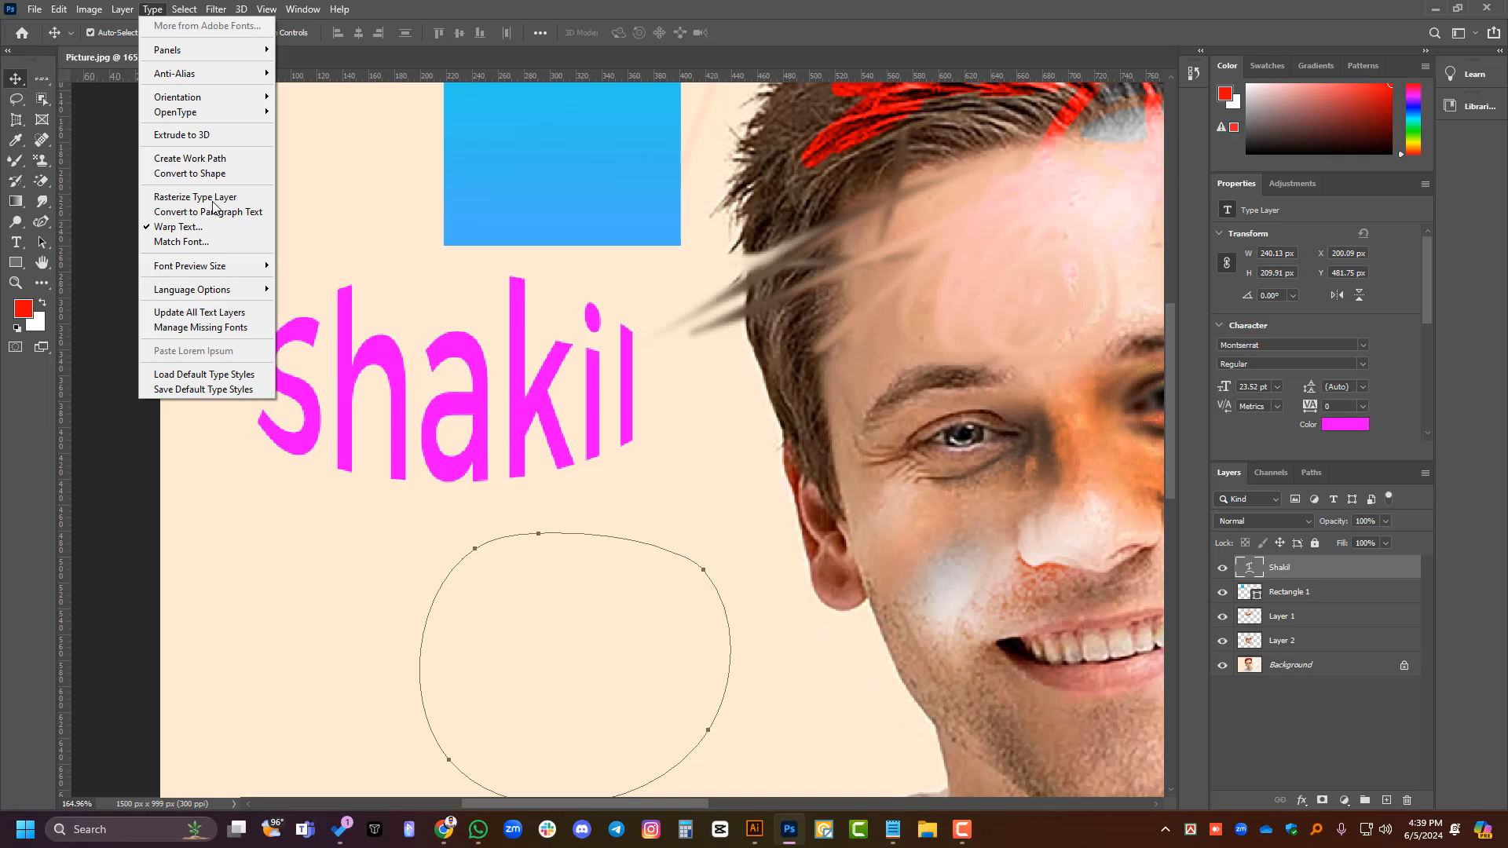
{"action": "left_click", "coordinate": [190, 172]}
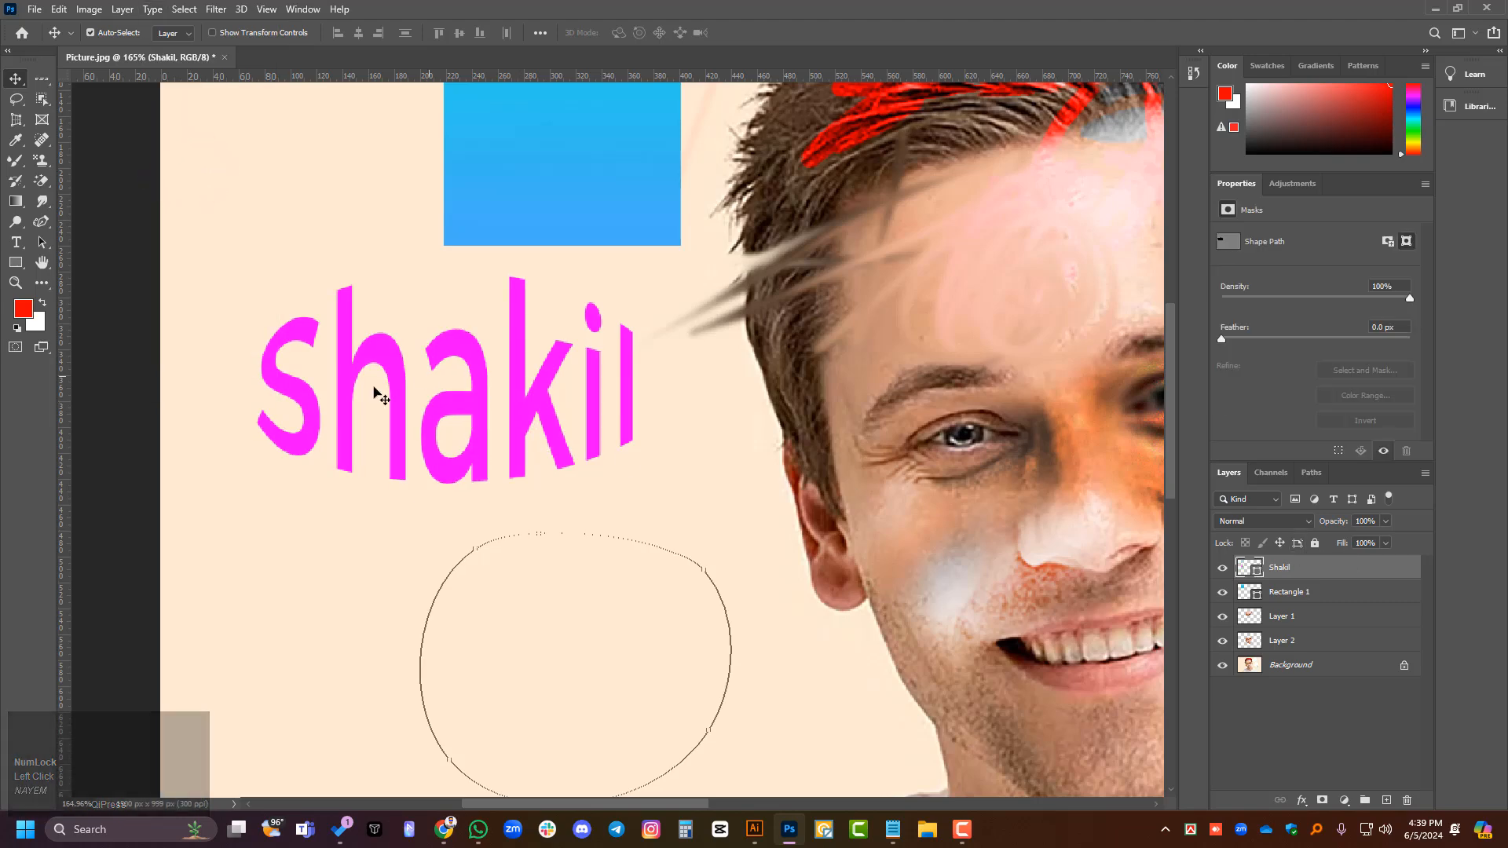
{"action": "left_click", "coordinate": [1244, 572], "text": "ctrl"}
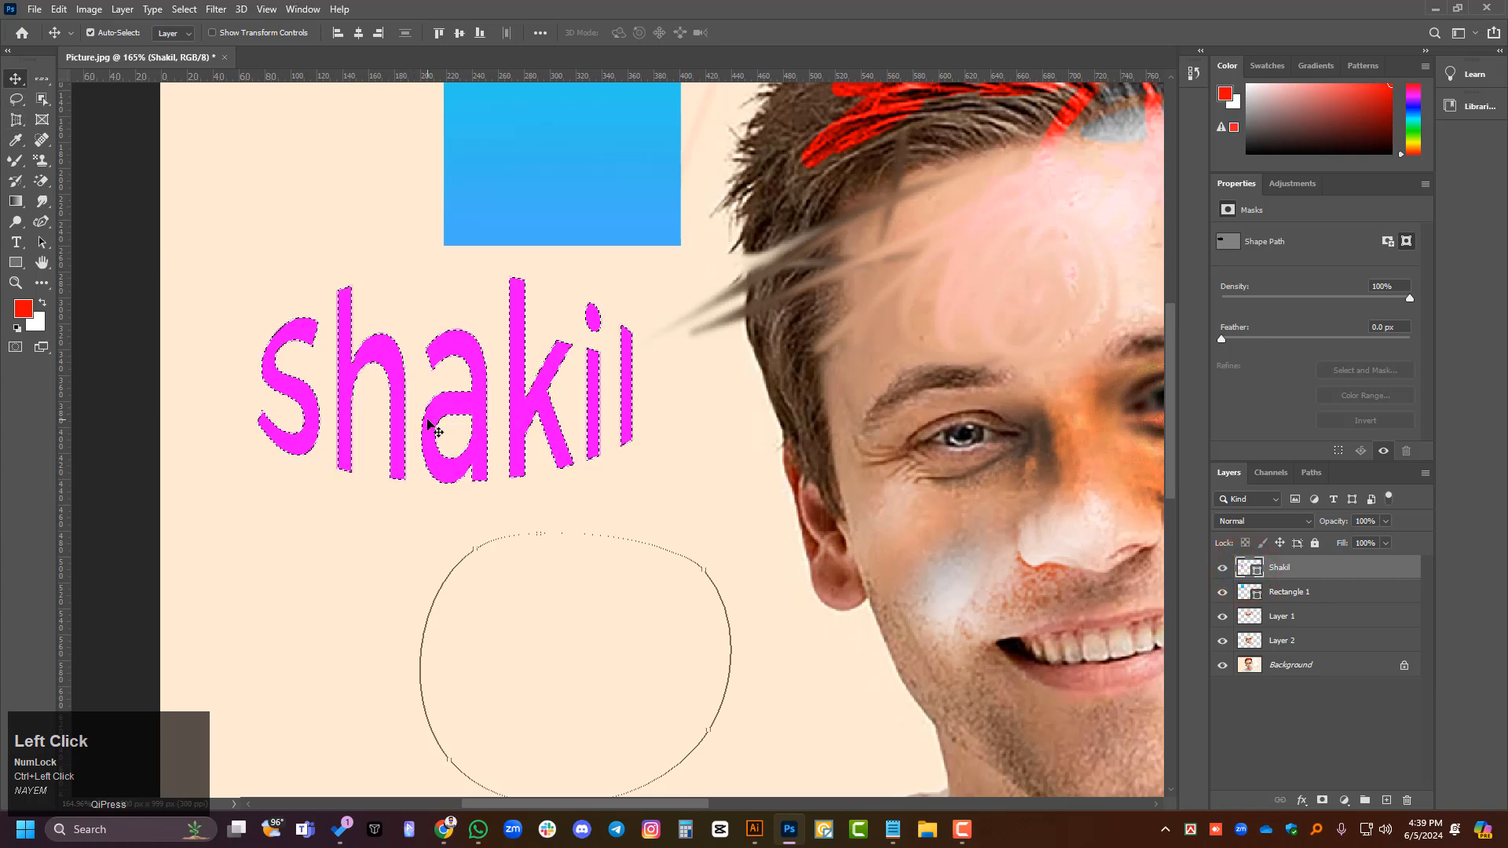
{"action": "key", "text": "ctrl+d"}
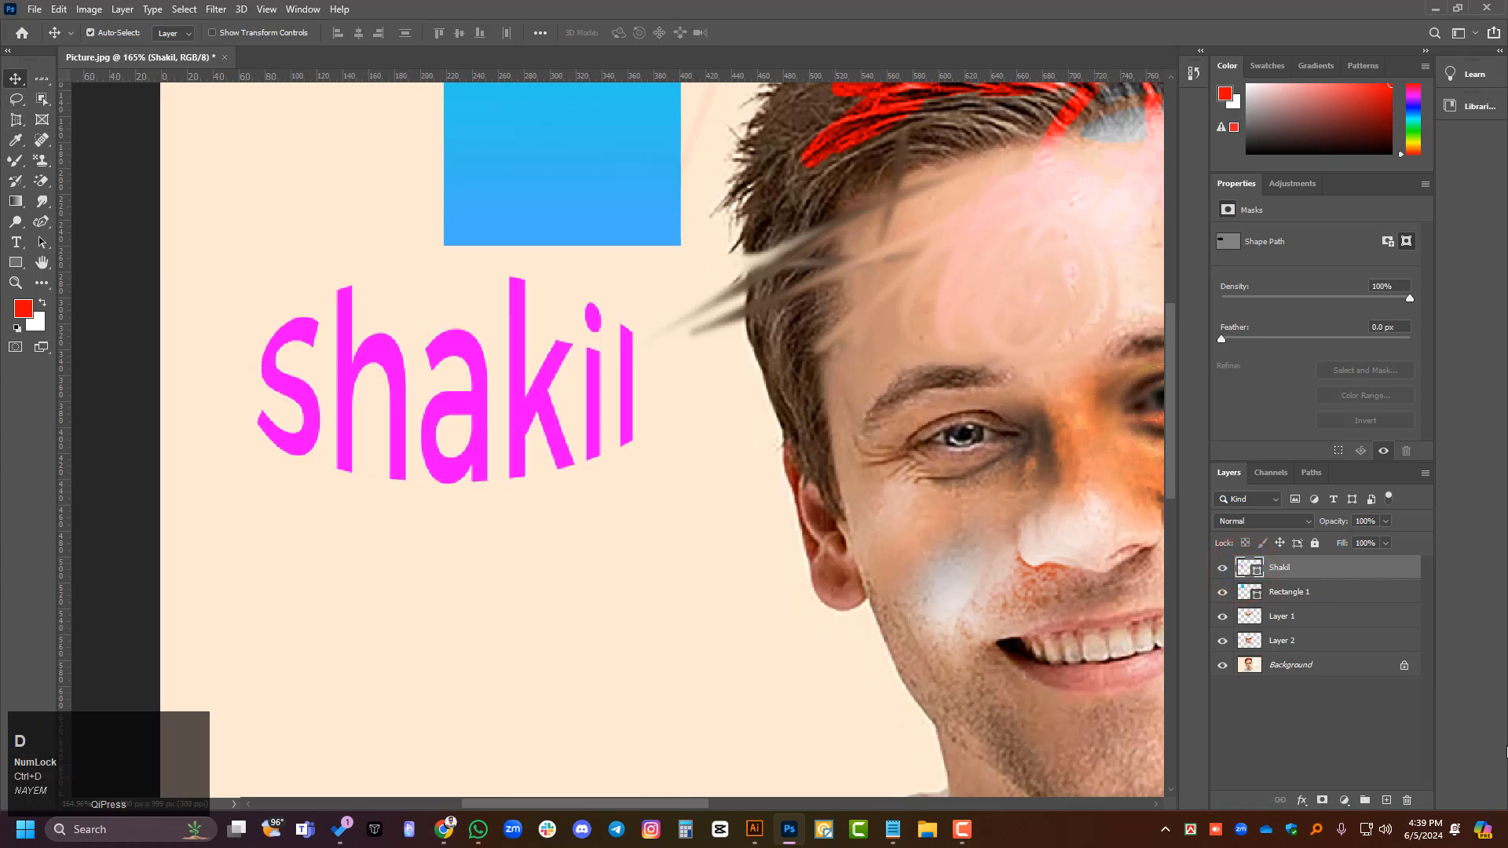
{"action": "left_click", "coordinate": [1279, 722]}
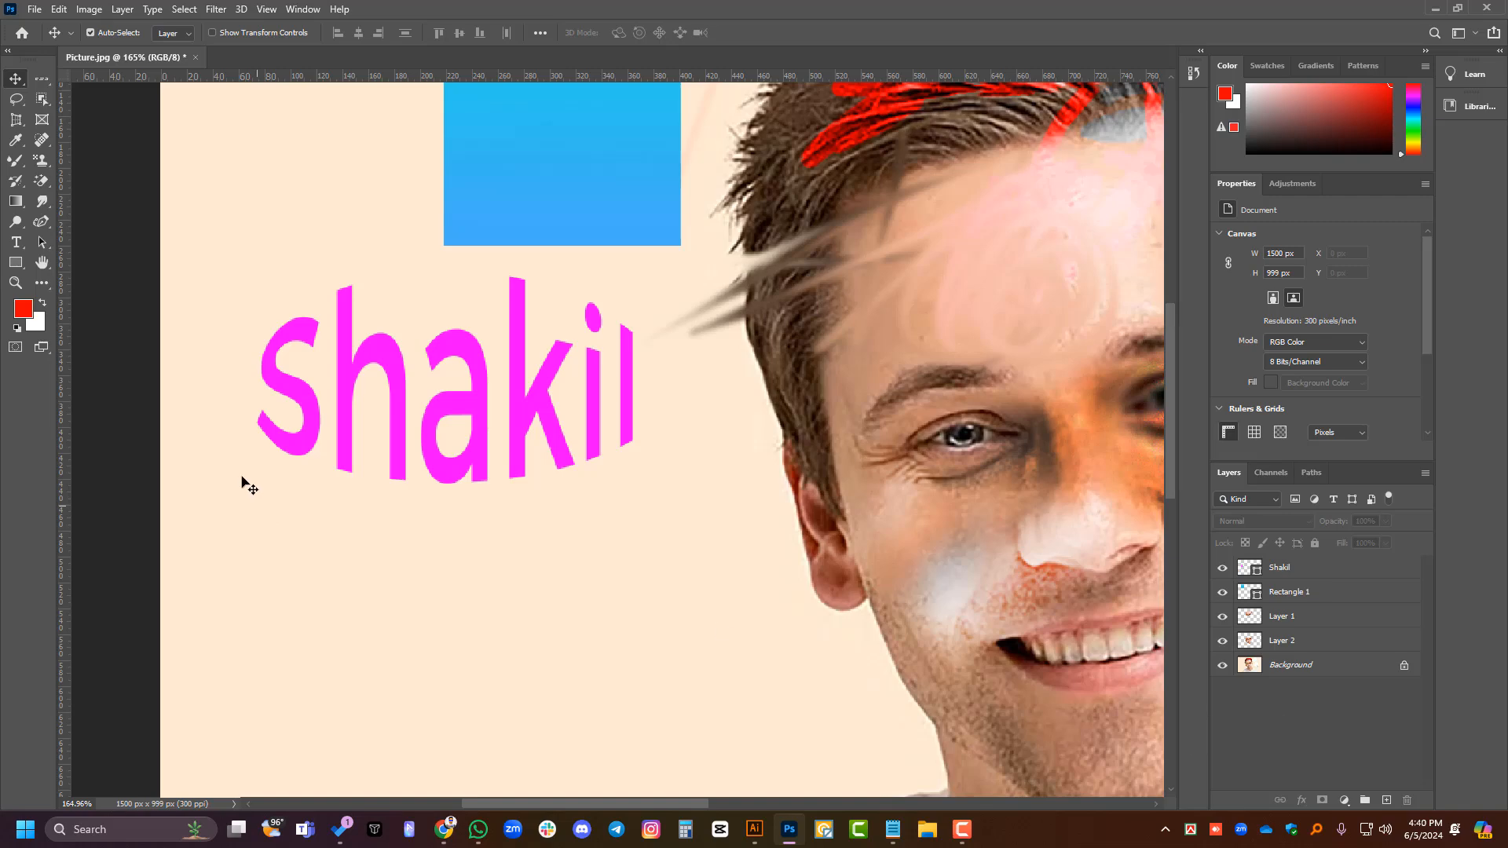
- Show the Type tool variants and try the Dodge tool on the name shape with no layer selected
{"action": "right_click", "coordinate": [14, 241]}
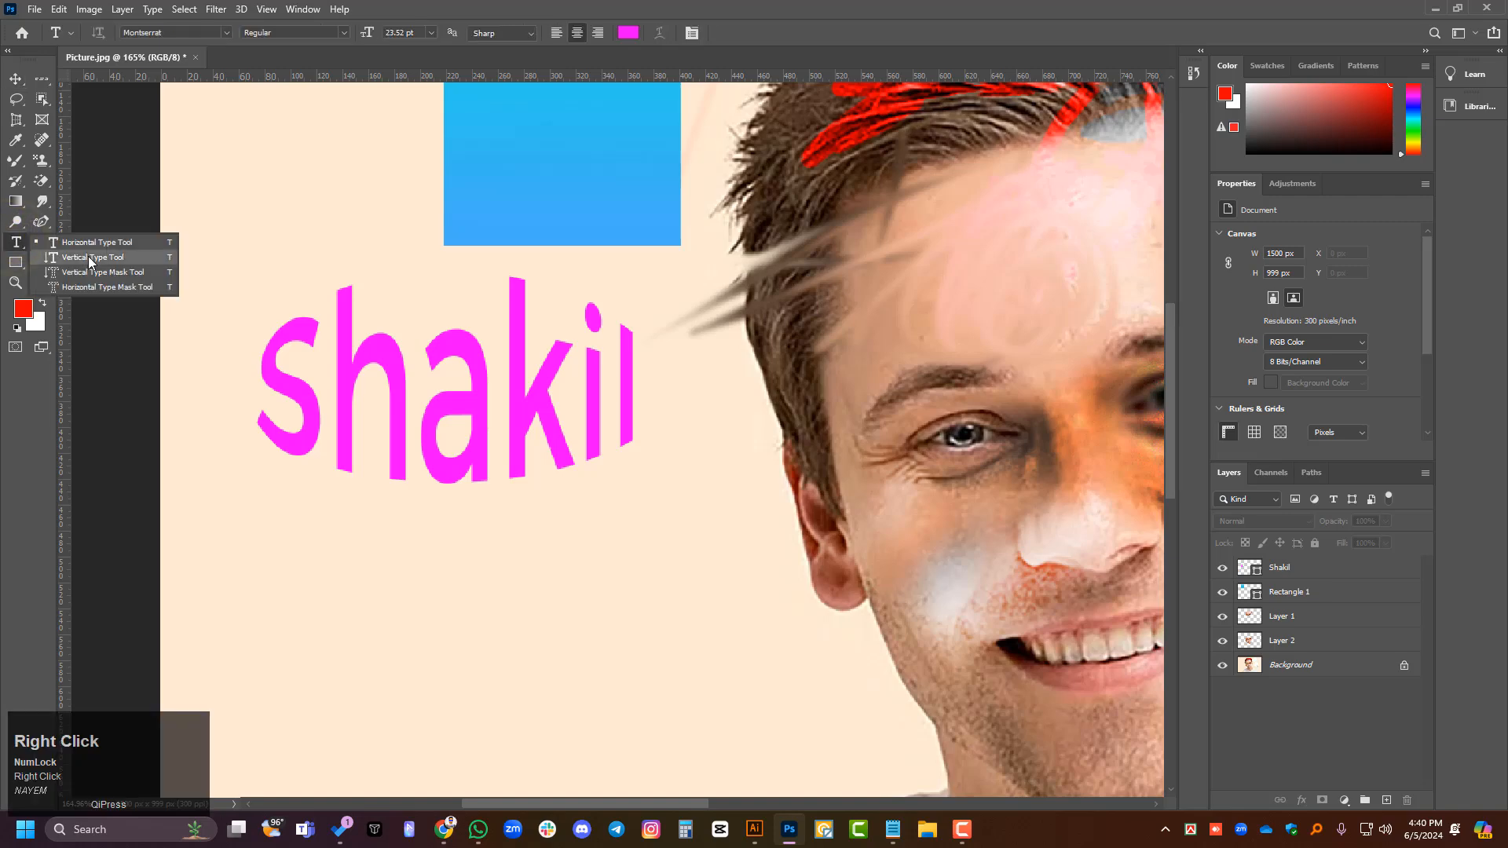
{"action": "right_click", "coordinate": [16, 236]}
{"action": "left_click", "coordinate": [15, 223]}
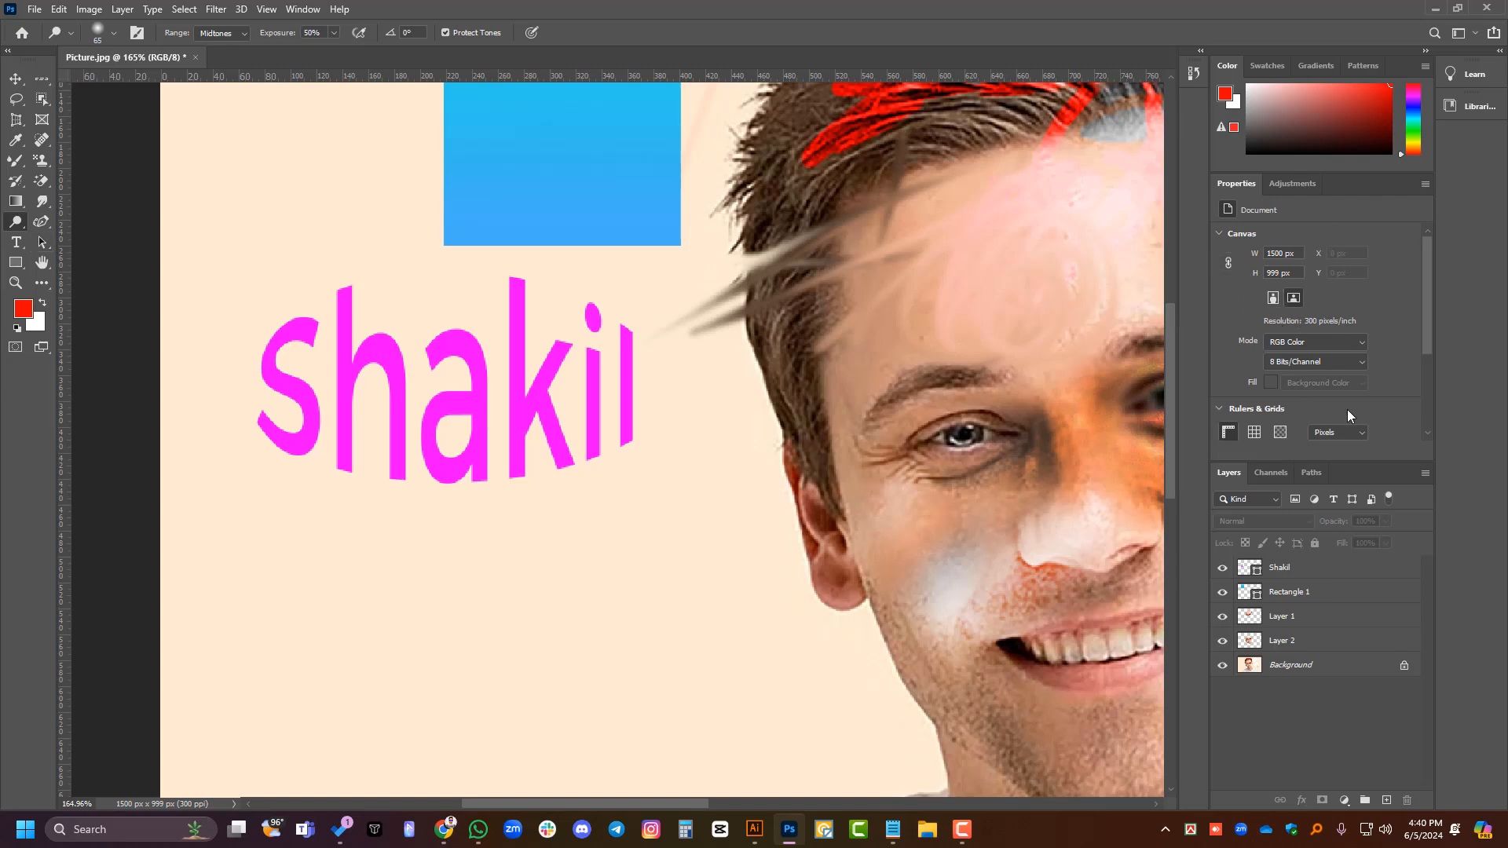
{"action": "left_click", "coordinate": [462, 378]}
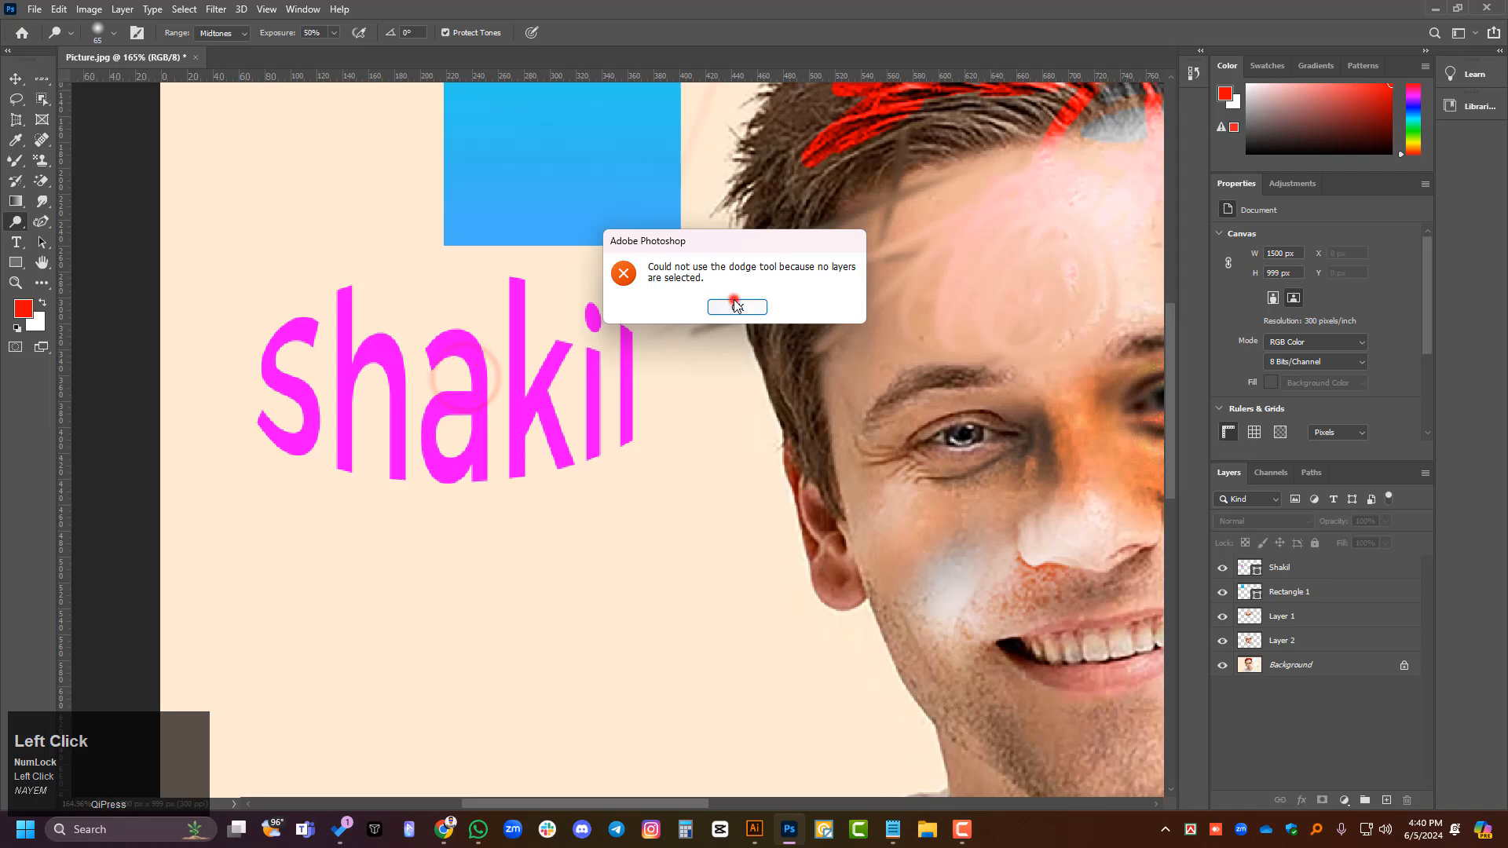
- Select the blue gradient rectangle with the Move tool and turn on Show Transform Controls
{"action": "left_click", "coordinate": [736, 307]}
{"action": "scroll", "coordinate": [534, 322], "scroll_direction": "up", "scroll_amount": 2}
{"action": "left_click", "coordinate": [14, 79]}
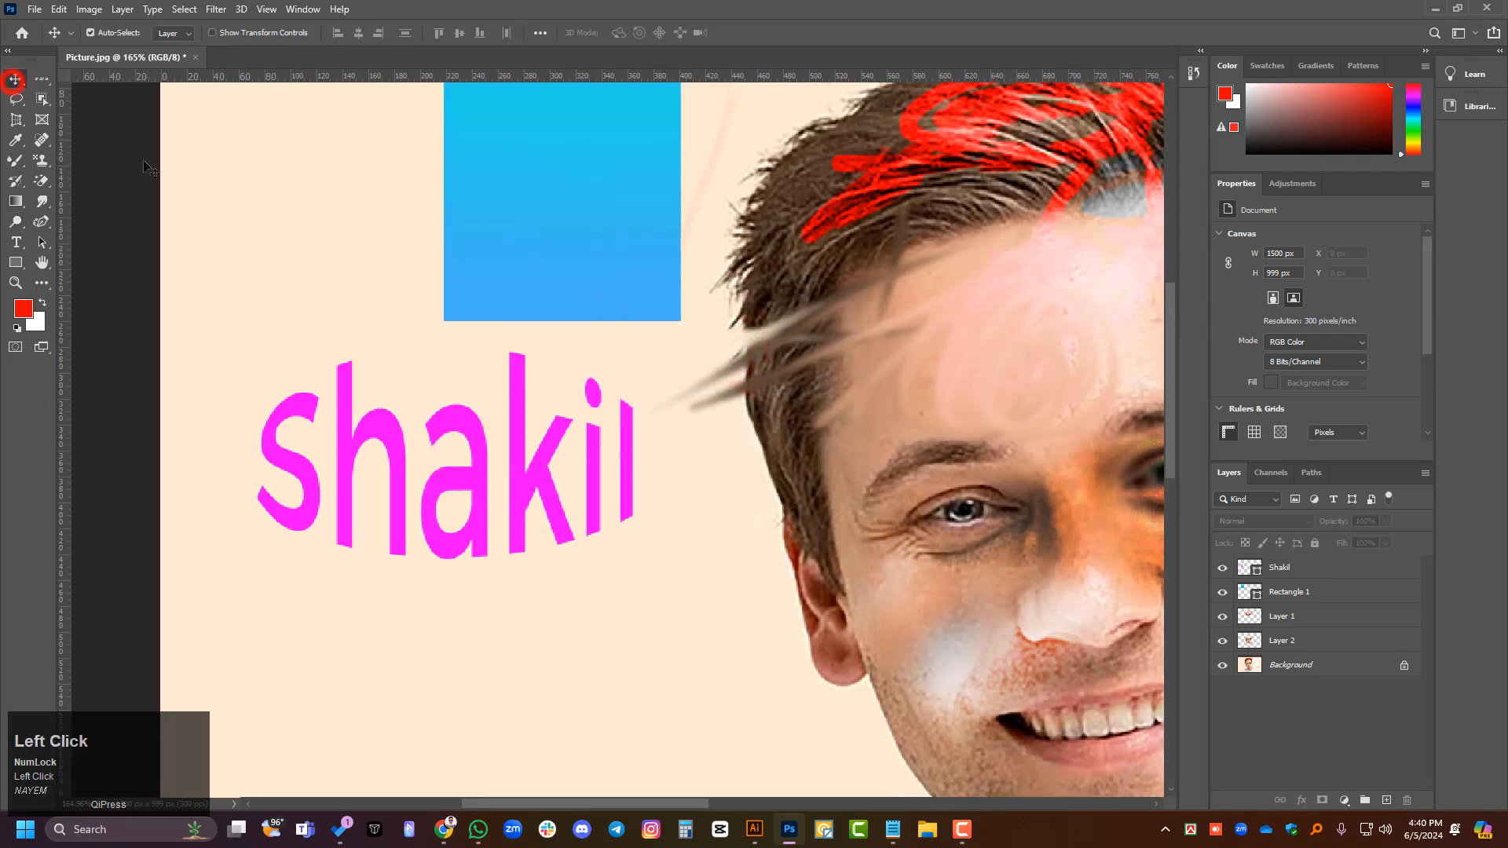
{"action": "left_click", "coordinate": [599, 175]}
{"action": "scroll", "coordinate": [601, 393], "scroll_direction": "up", "scroll_amount": 2}
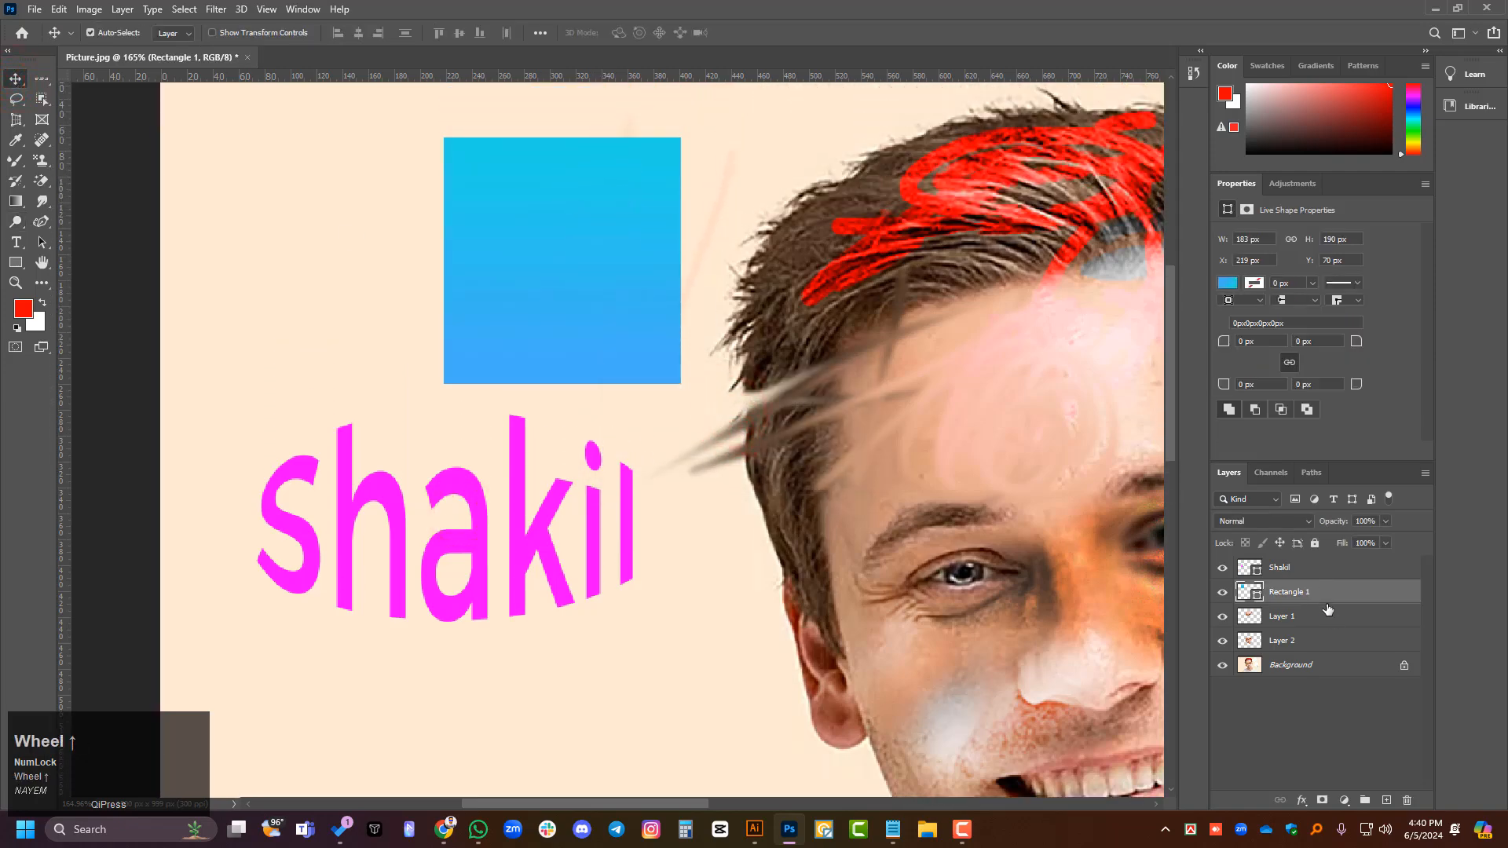
{"action": "left_click", "coordinate": [211, 33]}
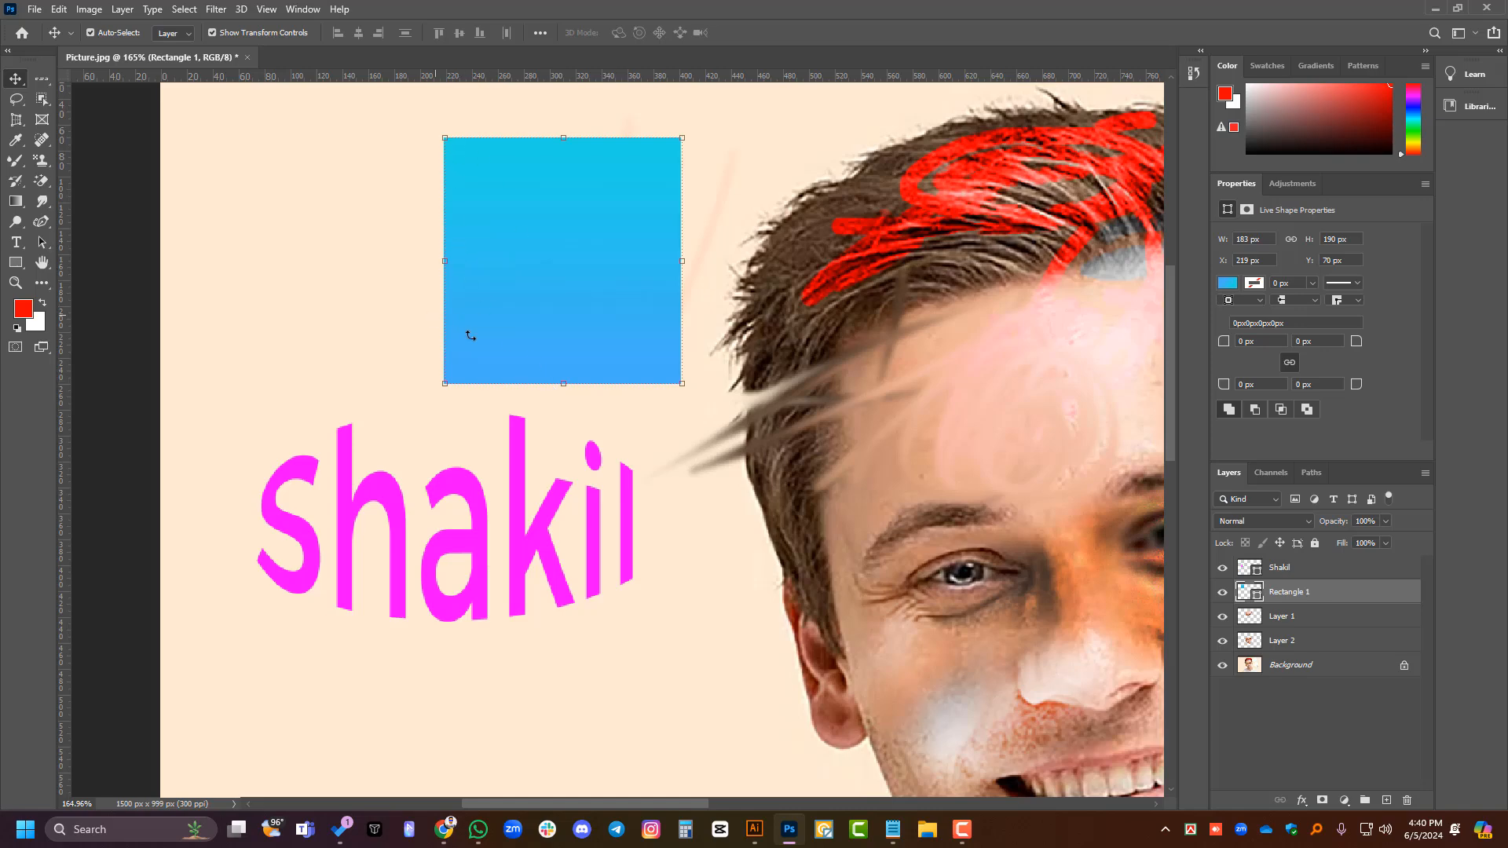
- Try to edit the rectangle's fill colour while it is in Free Transform
{"action": "key", "text": "ctrl+t"}
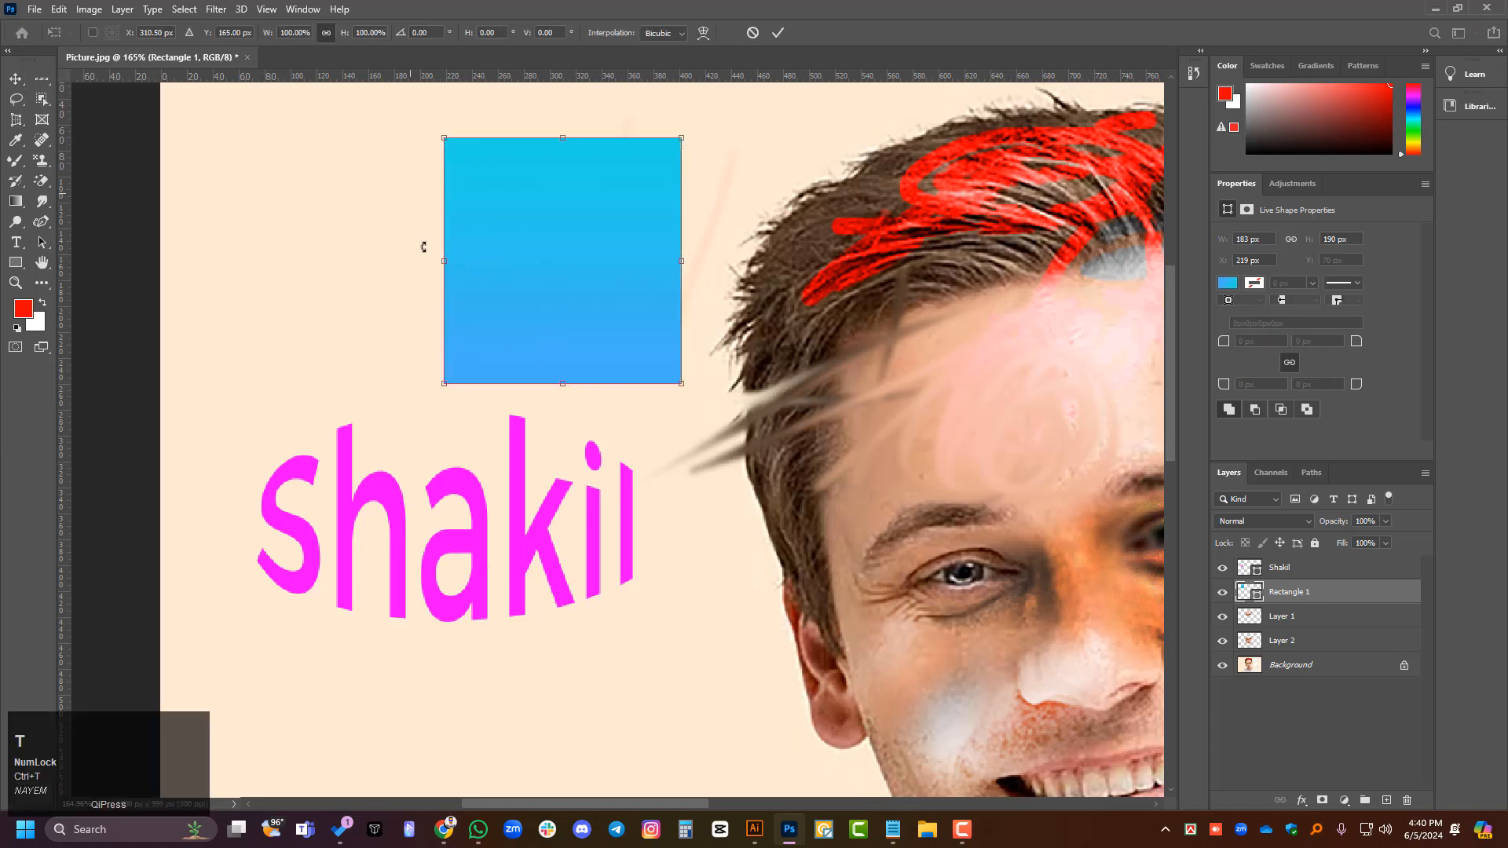
{"action": "left_click", "coordinate": [1228, 285]}
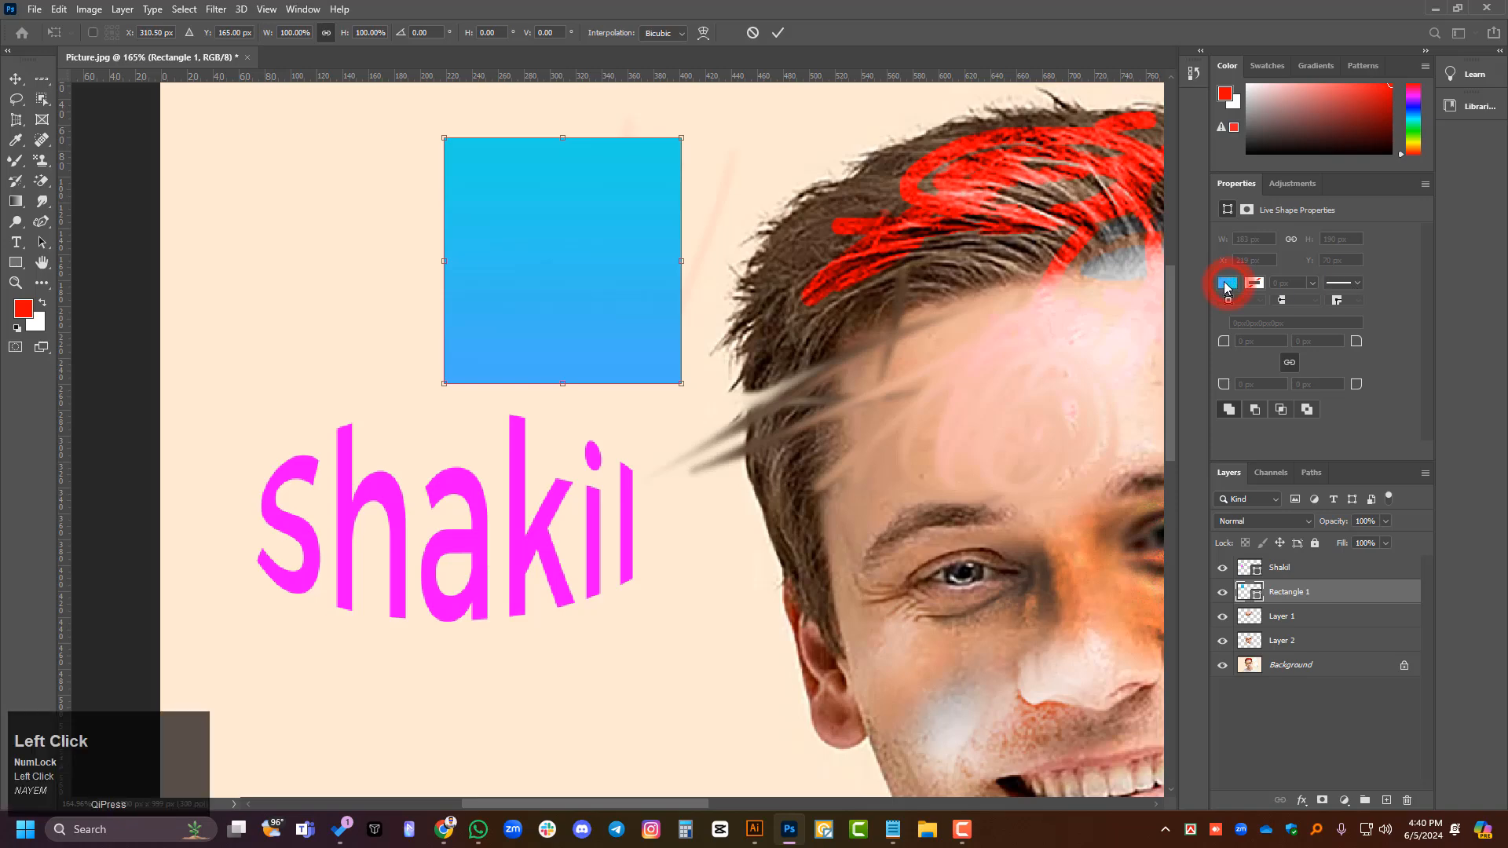
{"action": "left_click", "coordinate": [1227, 284]}
{"action": "left_click", "coordinate": [1233, 281]}
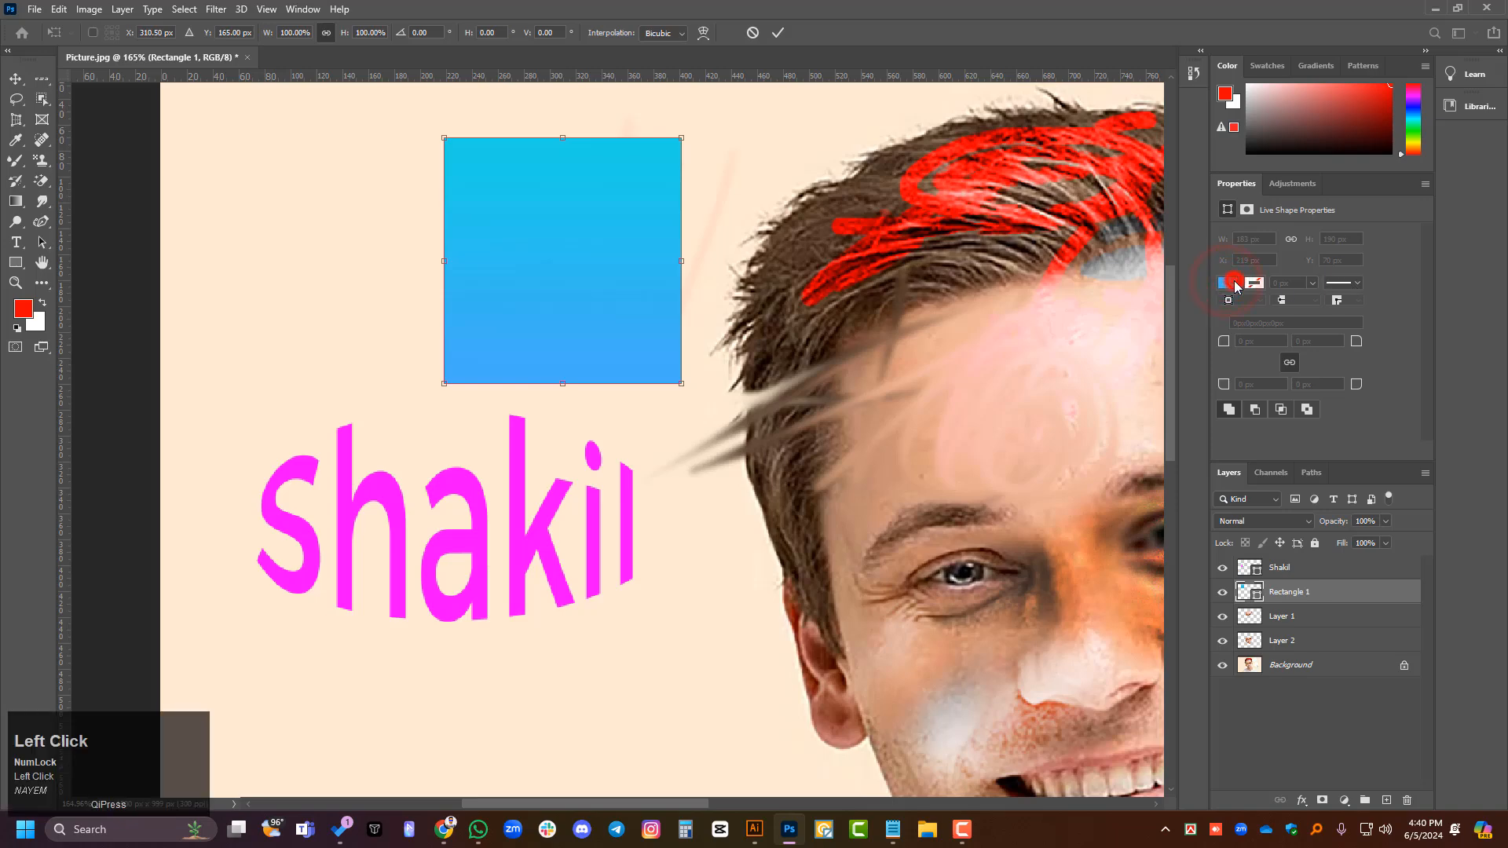
{"action": "scroll", "coordinate": [1402, 369], "scroll_direction": "down", "scroll_amount": 1}
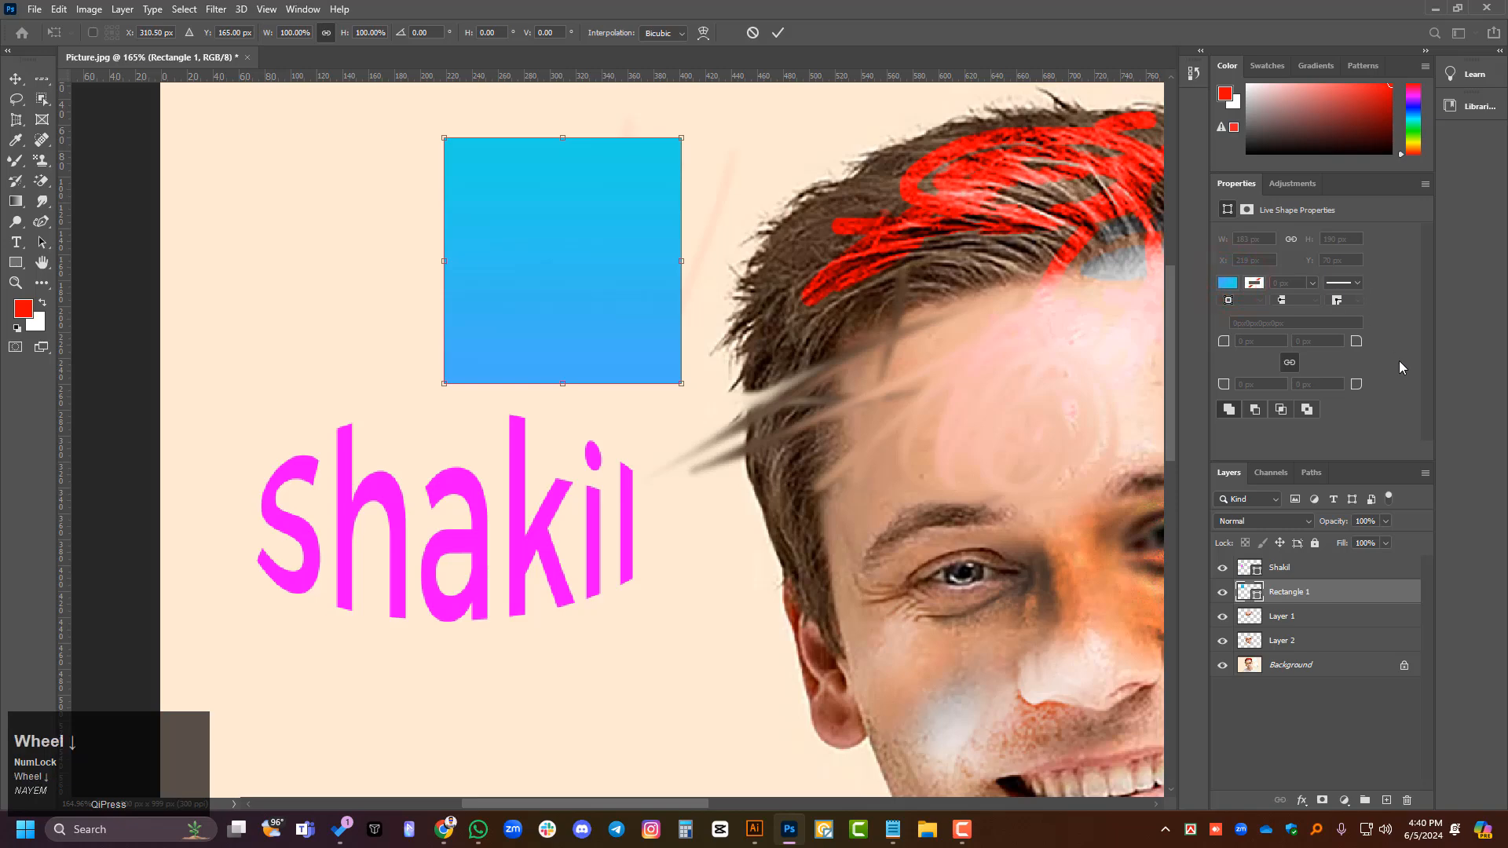
- Change the rectangle's gradient fill to the red-to-white preset in the Basics group
{"action": "double_click", "coordinate": [1256, 596]}
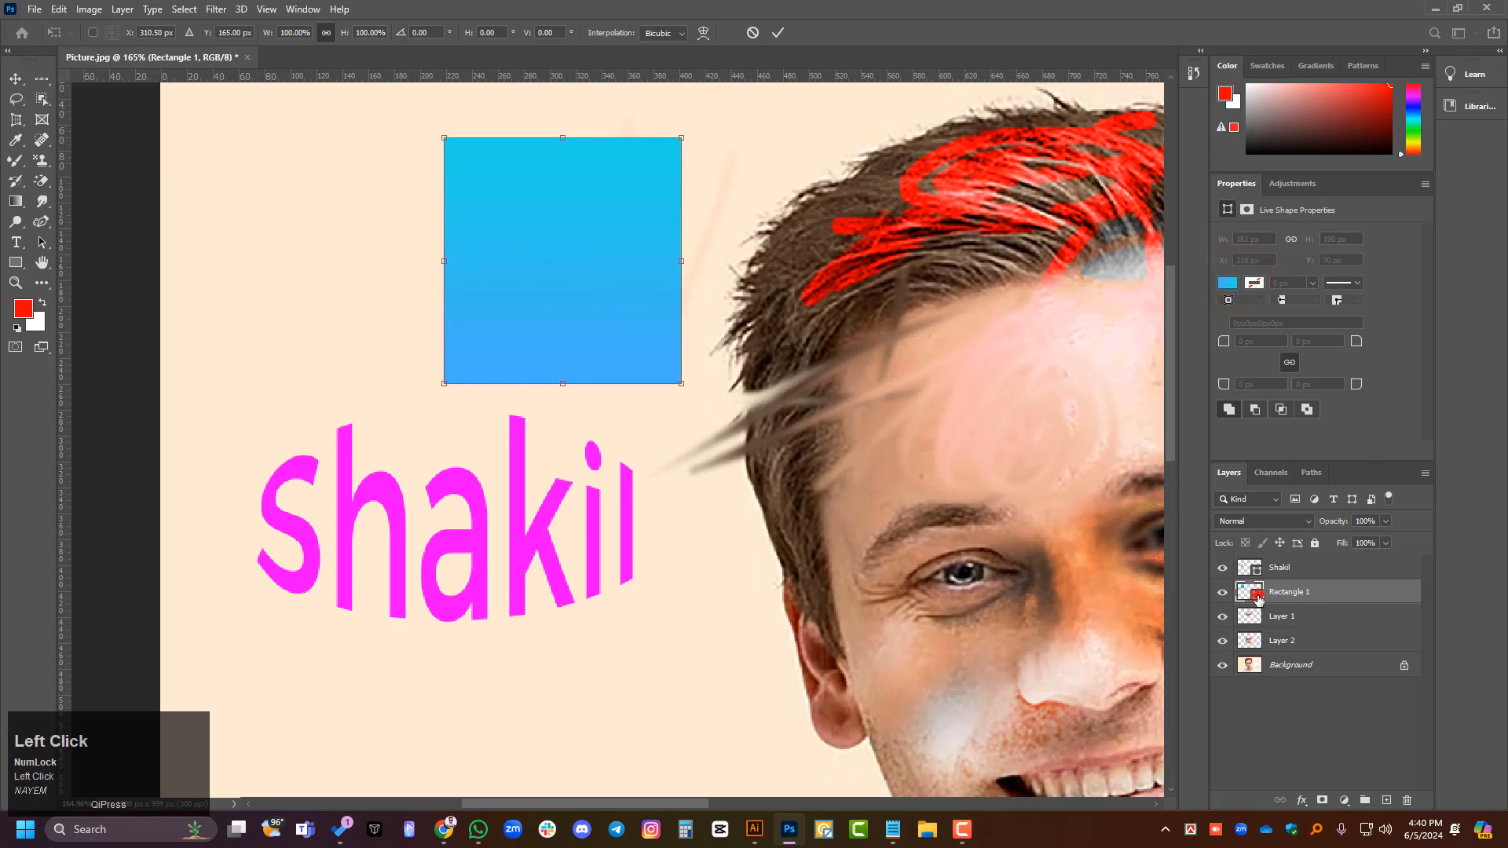
{"action": "left_click", "coordinate": [773, 217]}
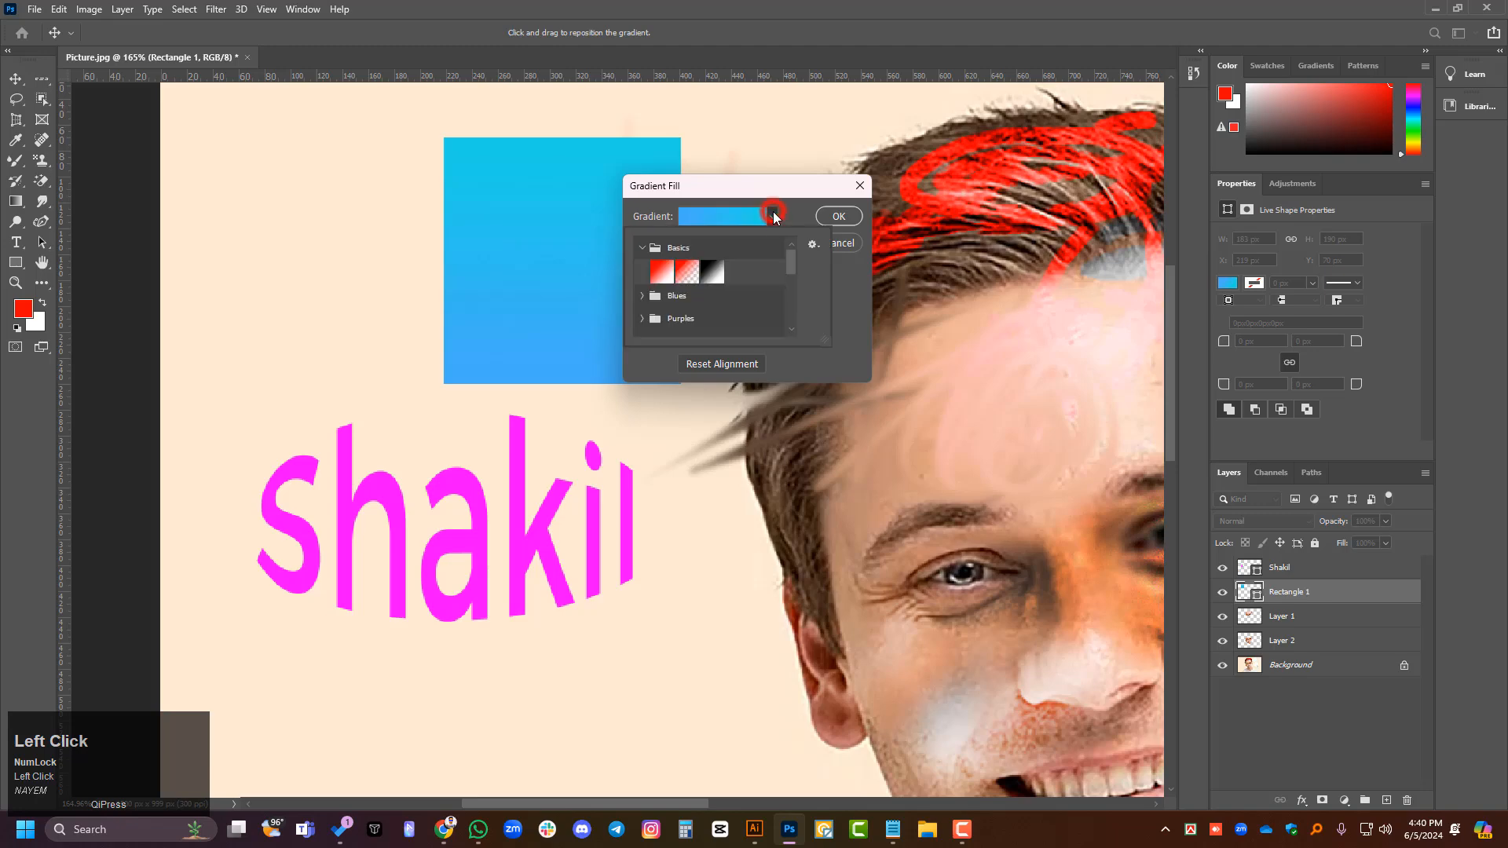
{"action": "left_click", "coordinate": [661, 272]}
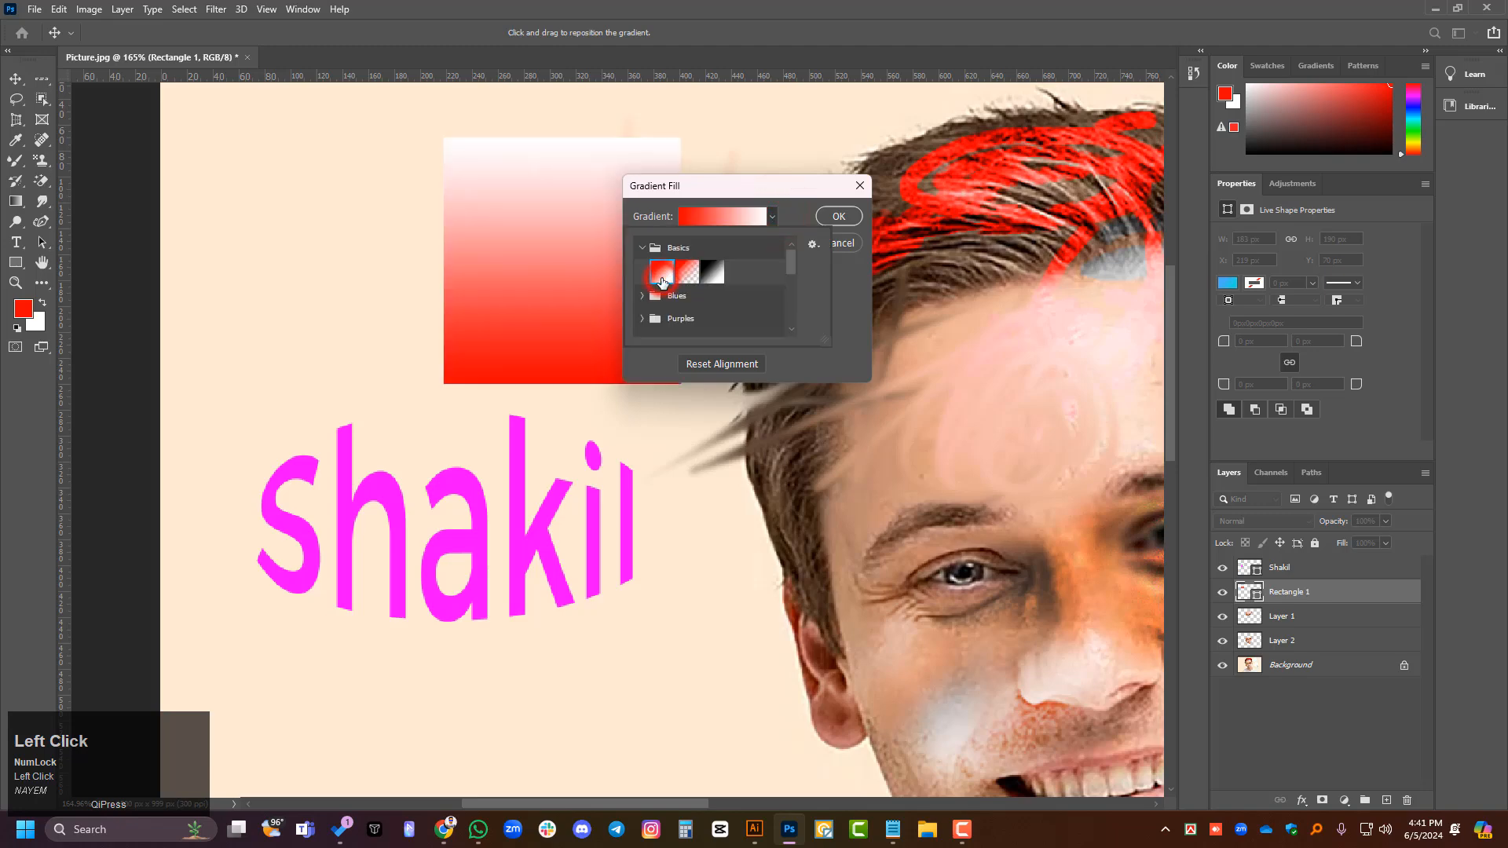
{"action": "left_click", "coordinate": [838, 217]}
{"action": "left_click", "coordinate": [839, 217]}
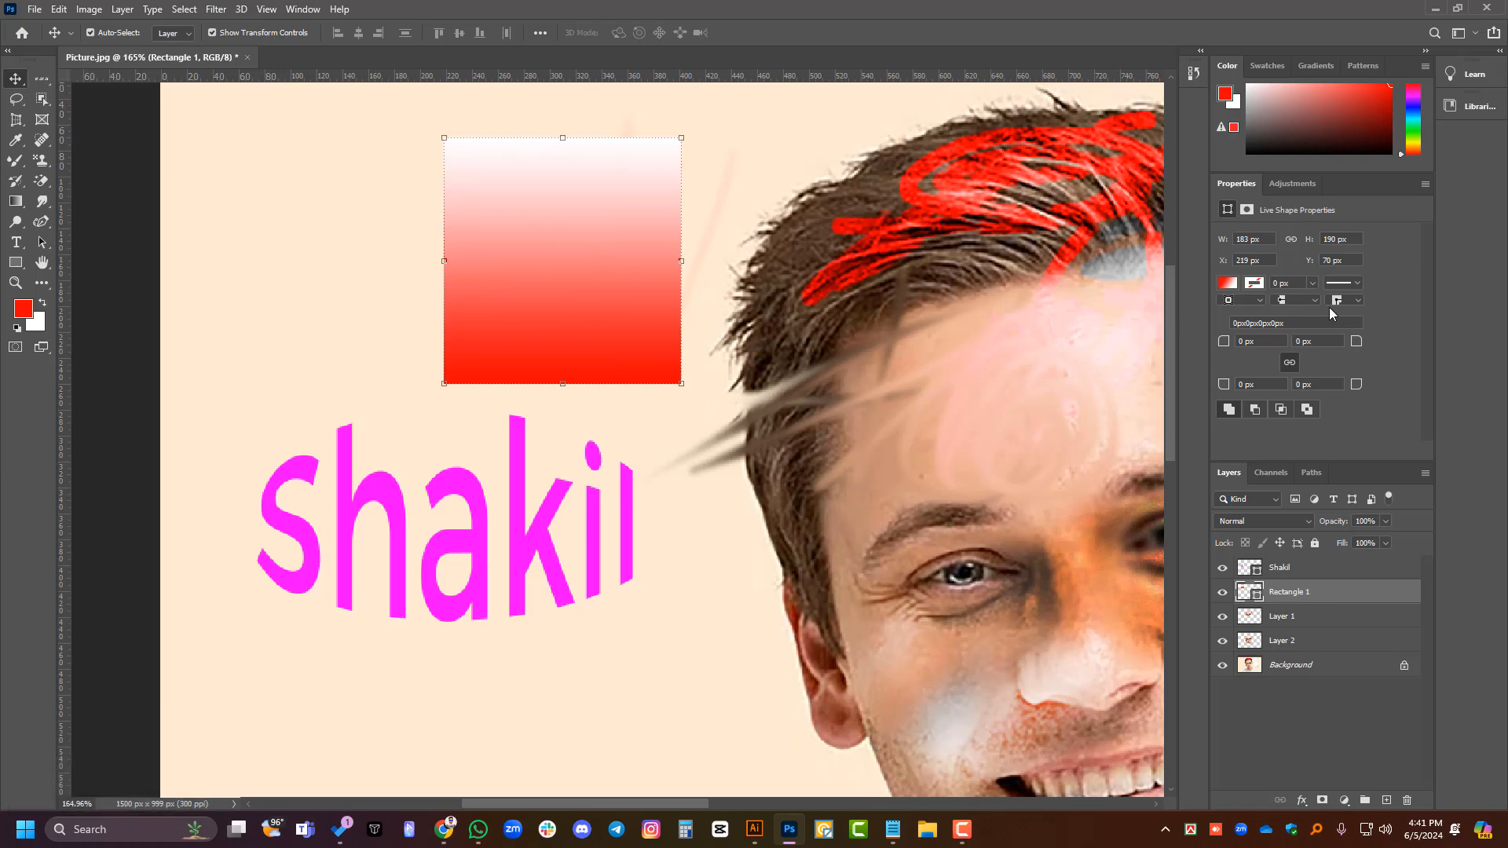
- Give the rectangle a green stroke and set the stroke width to 0.44 px
{"action": "left_click", "coordinate": [1256, 286]}
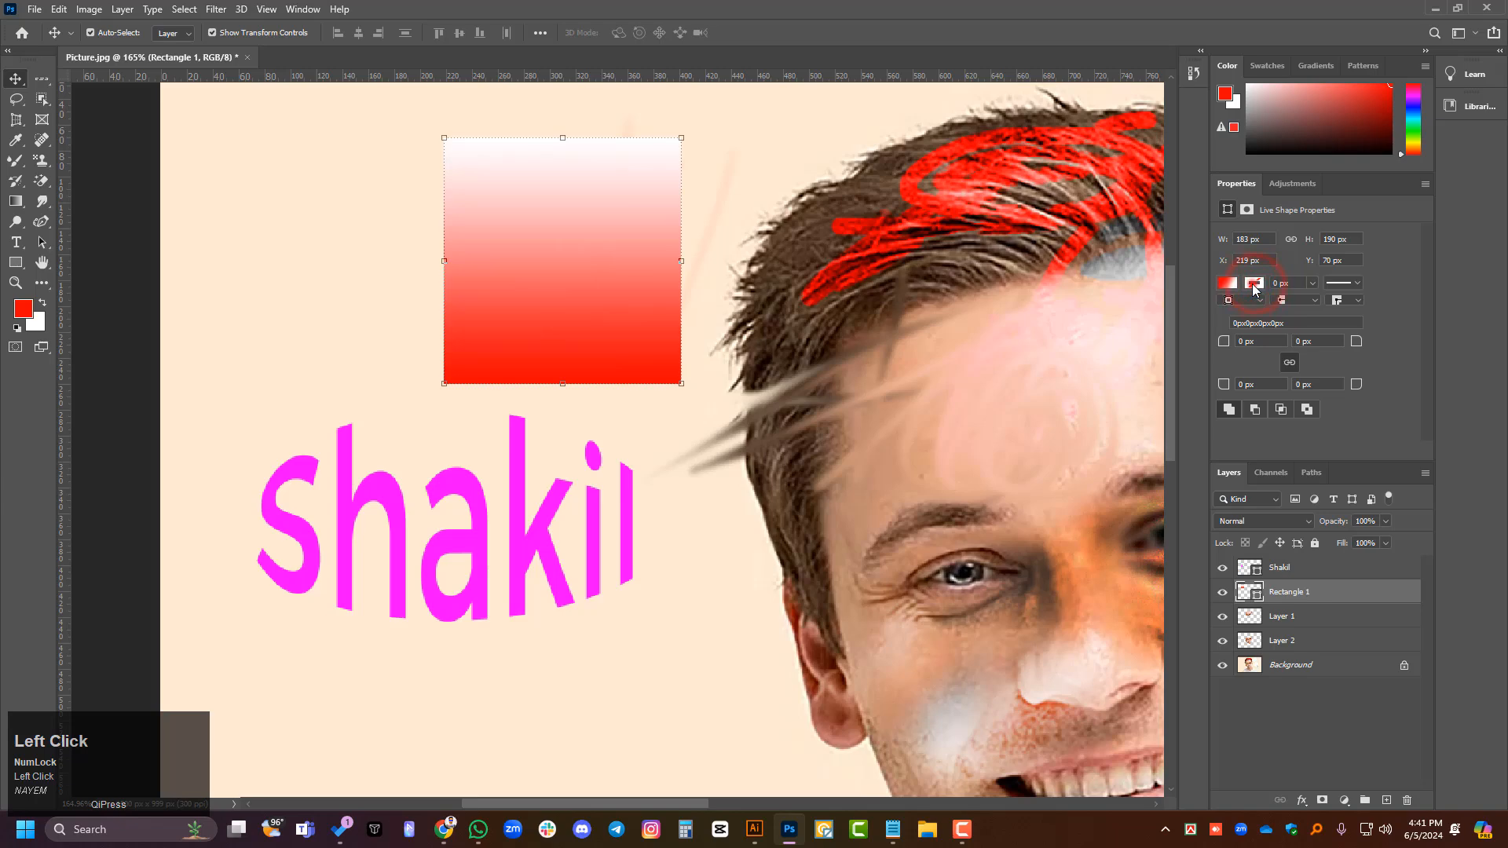
{"action": "left_click", "coordinate": [1358, 366]}
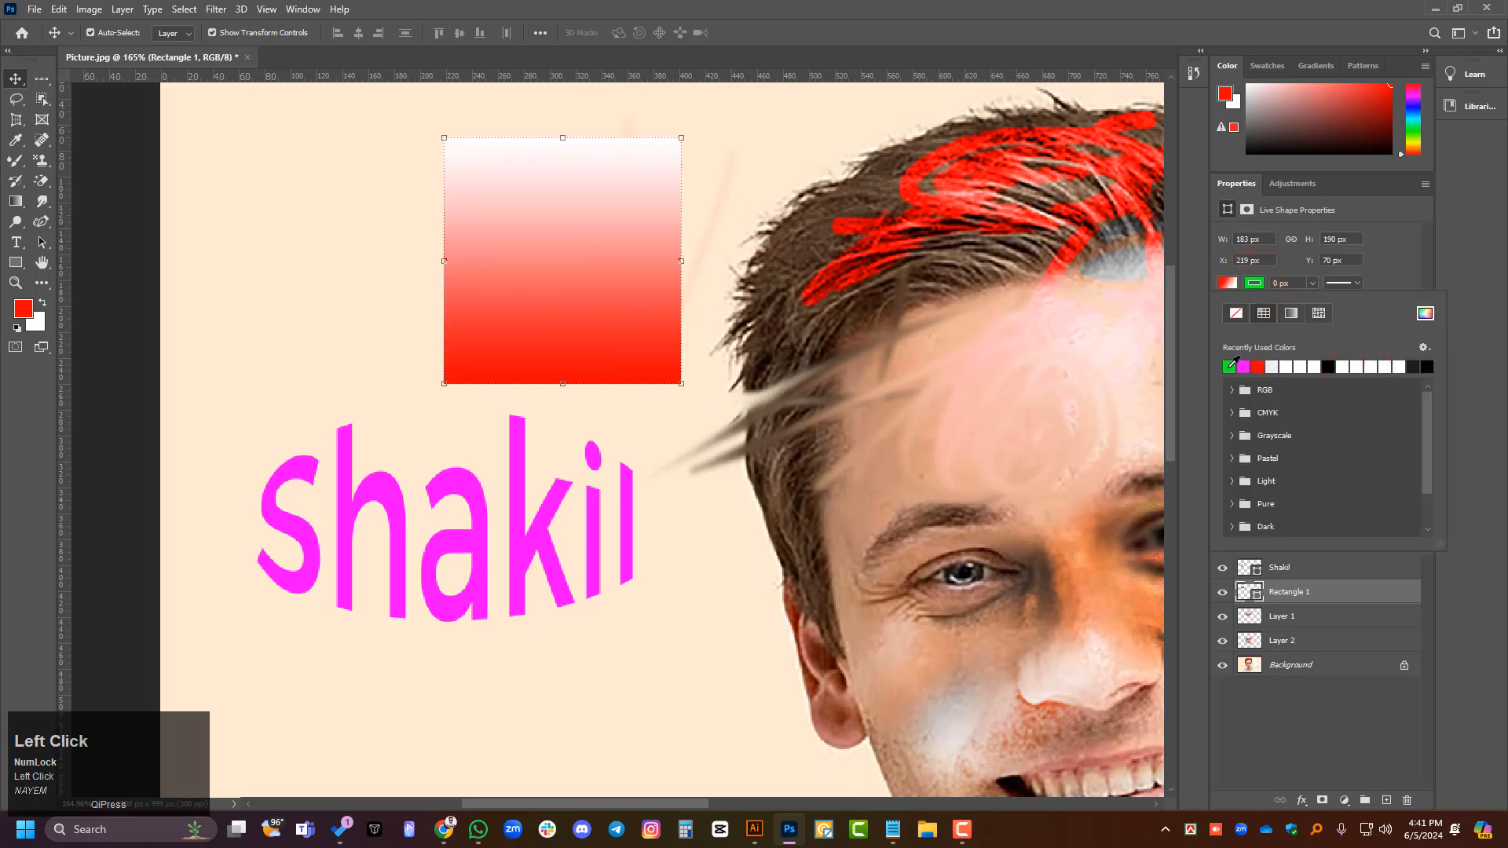
{"action": "left_click", "coordinate": [1231, 364]}
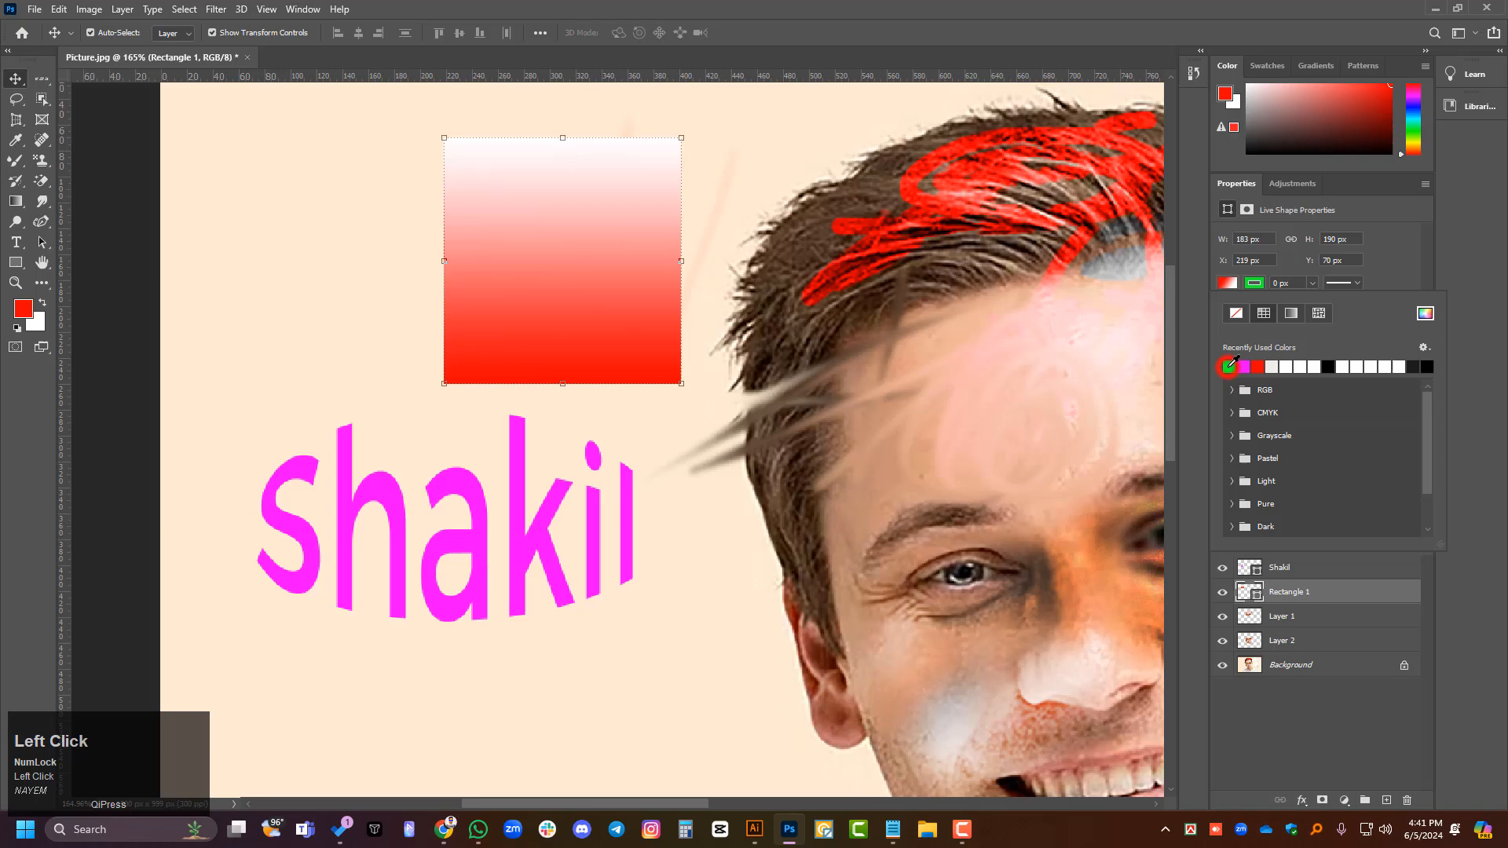
{"action": "left_click", "coordinate": [1312, 284]}
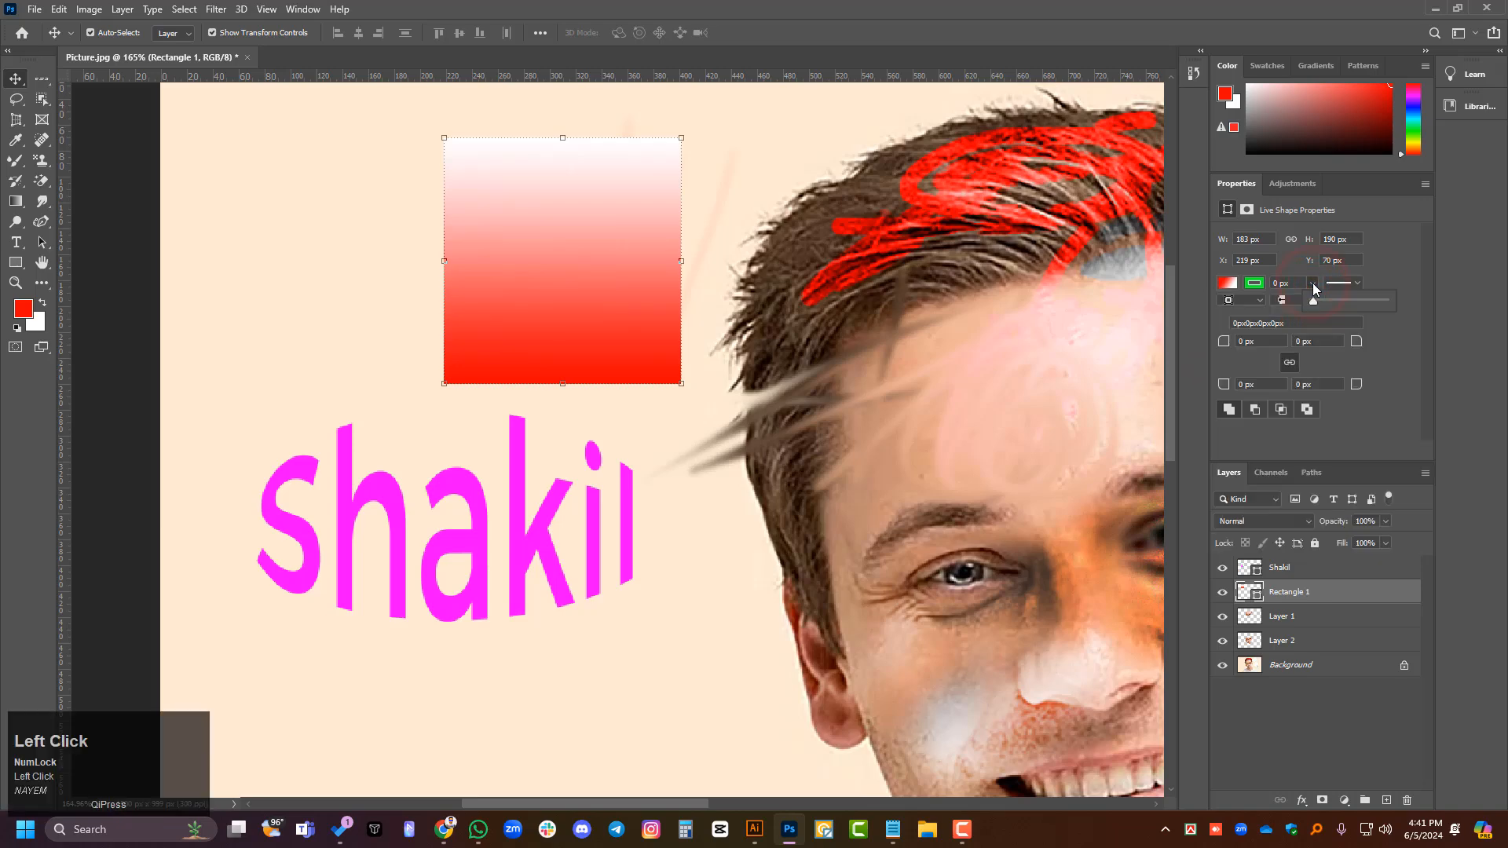
{"action": "mouse_move", "coordinate": [1325, 299]}
{"action": "left_mouse_down"}
{"action": "mouse_move", "coordinate": [1340, 295]}
{"action": "mouse_move", "coordinate": [1317, 300]}
{"action": "left_mouse_up"}
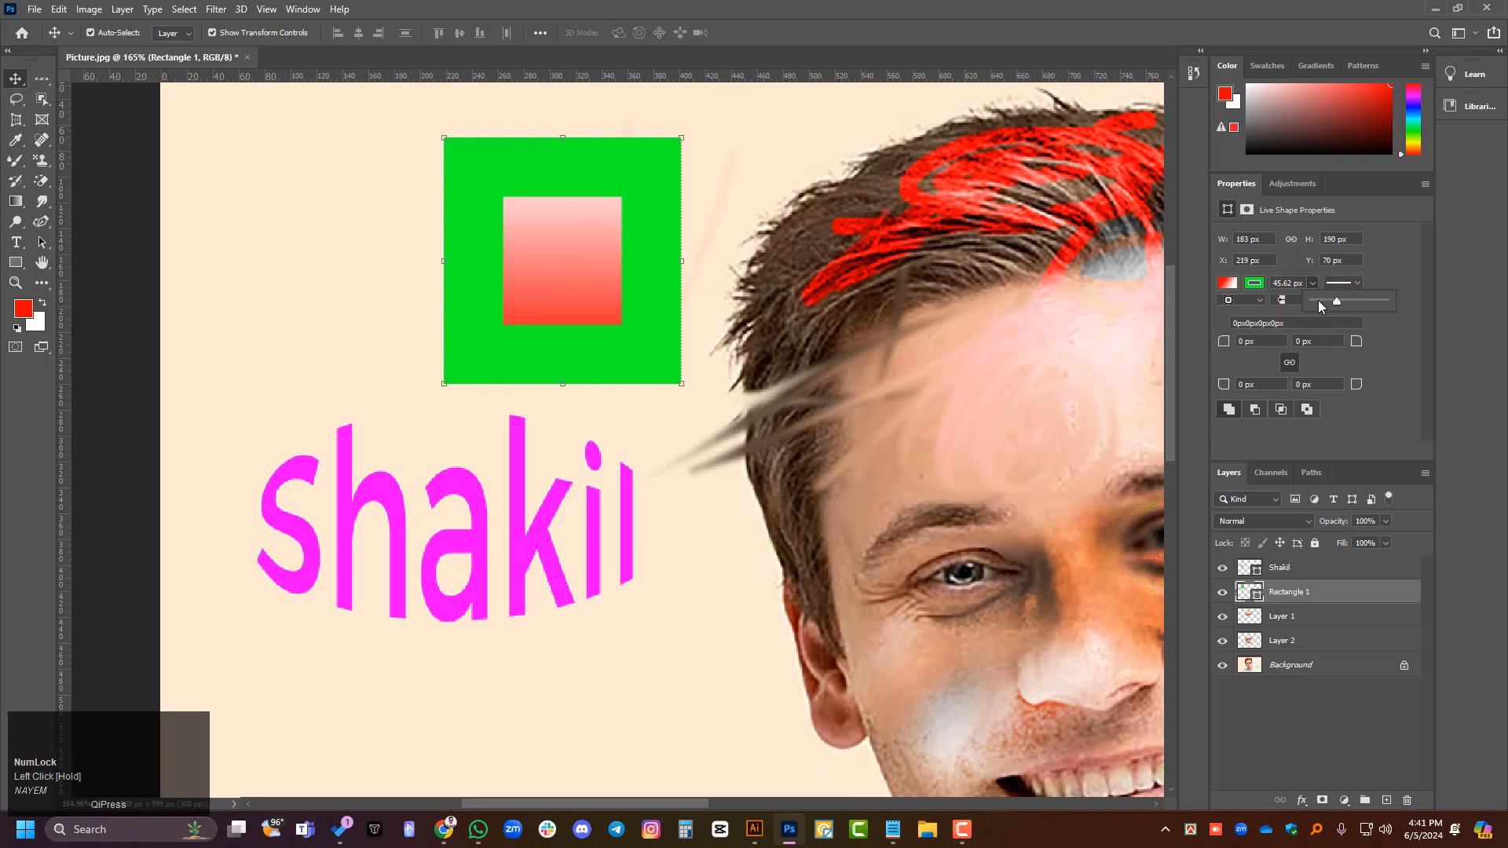
- Set the background colour to red (ff0000) and undo the last document change
{"action": "left_click", "coordinate": [35, 327]}
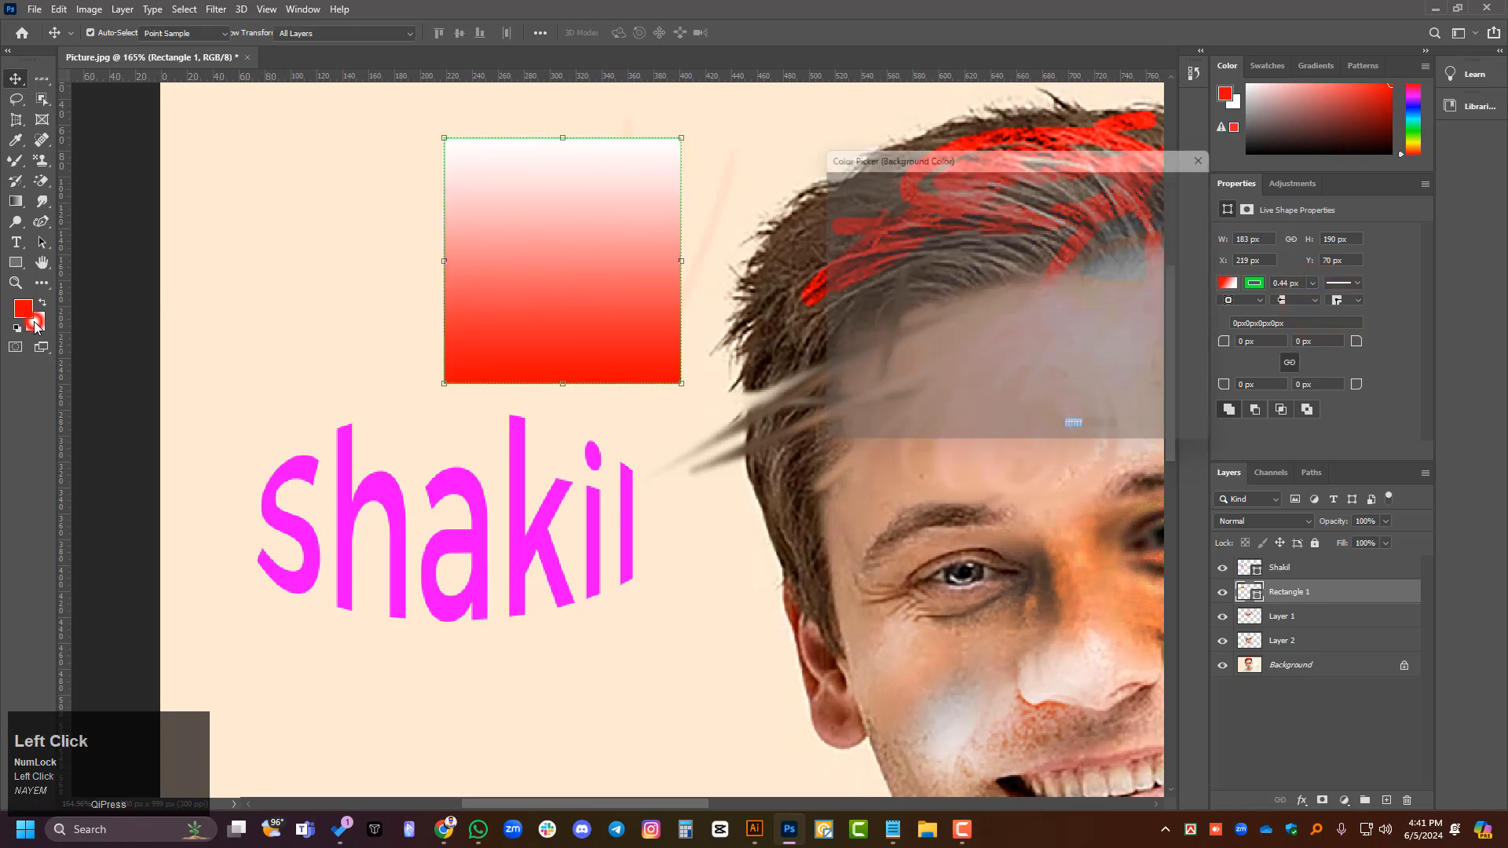
{"action": "left_click", "coordinate": [965, 304]}
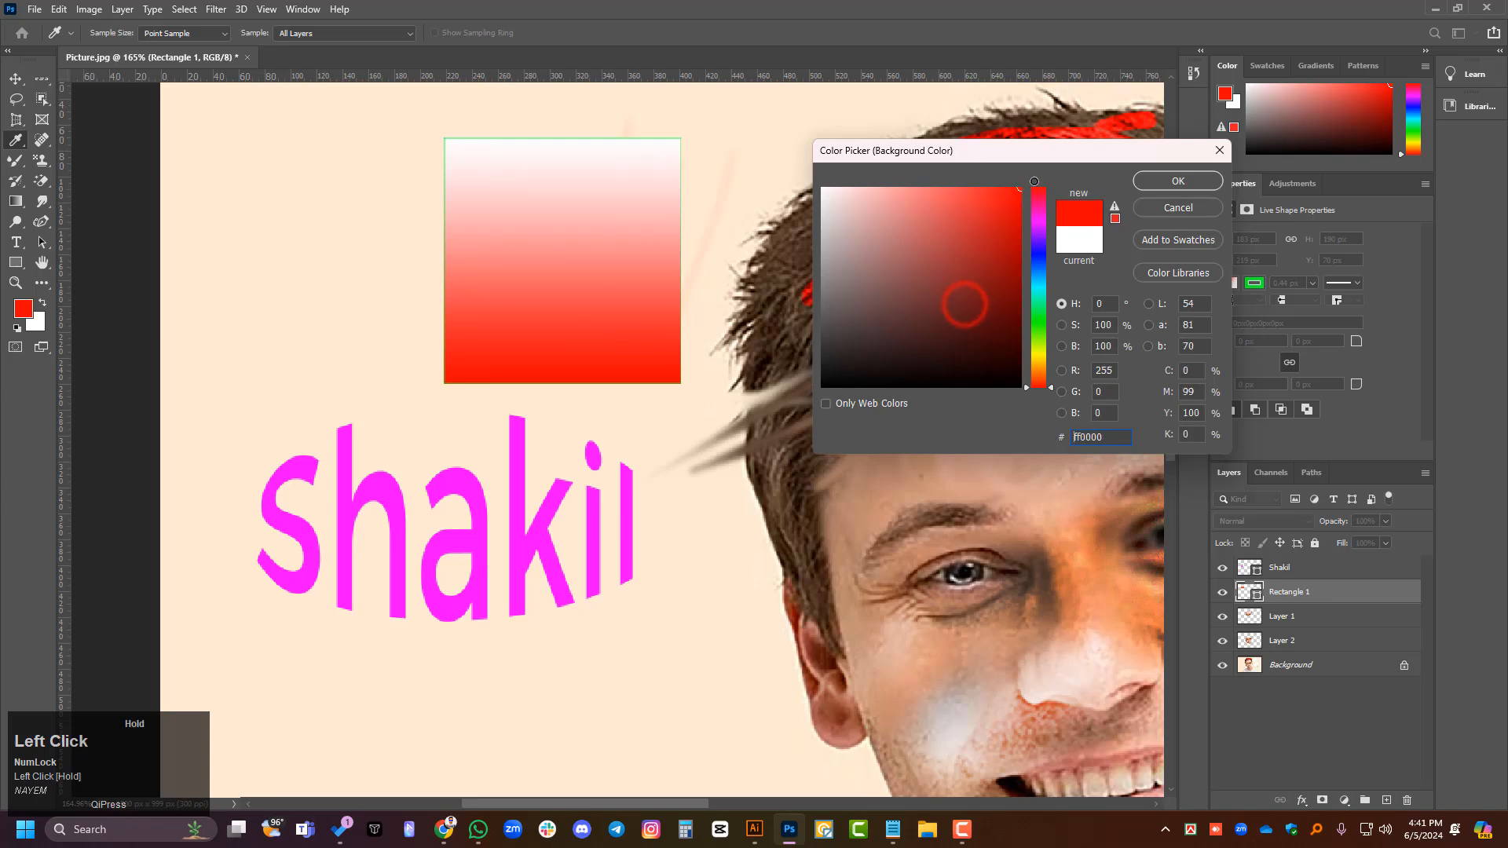
{"action": "left_click", "coordinate": [1178, 181]}
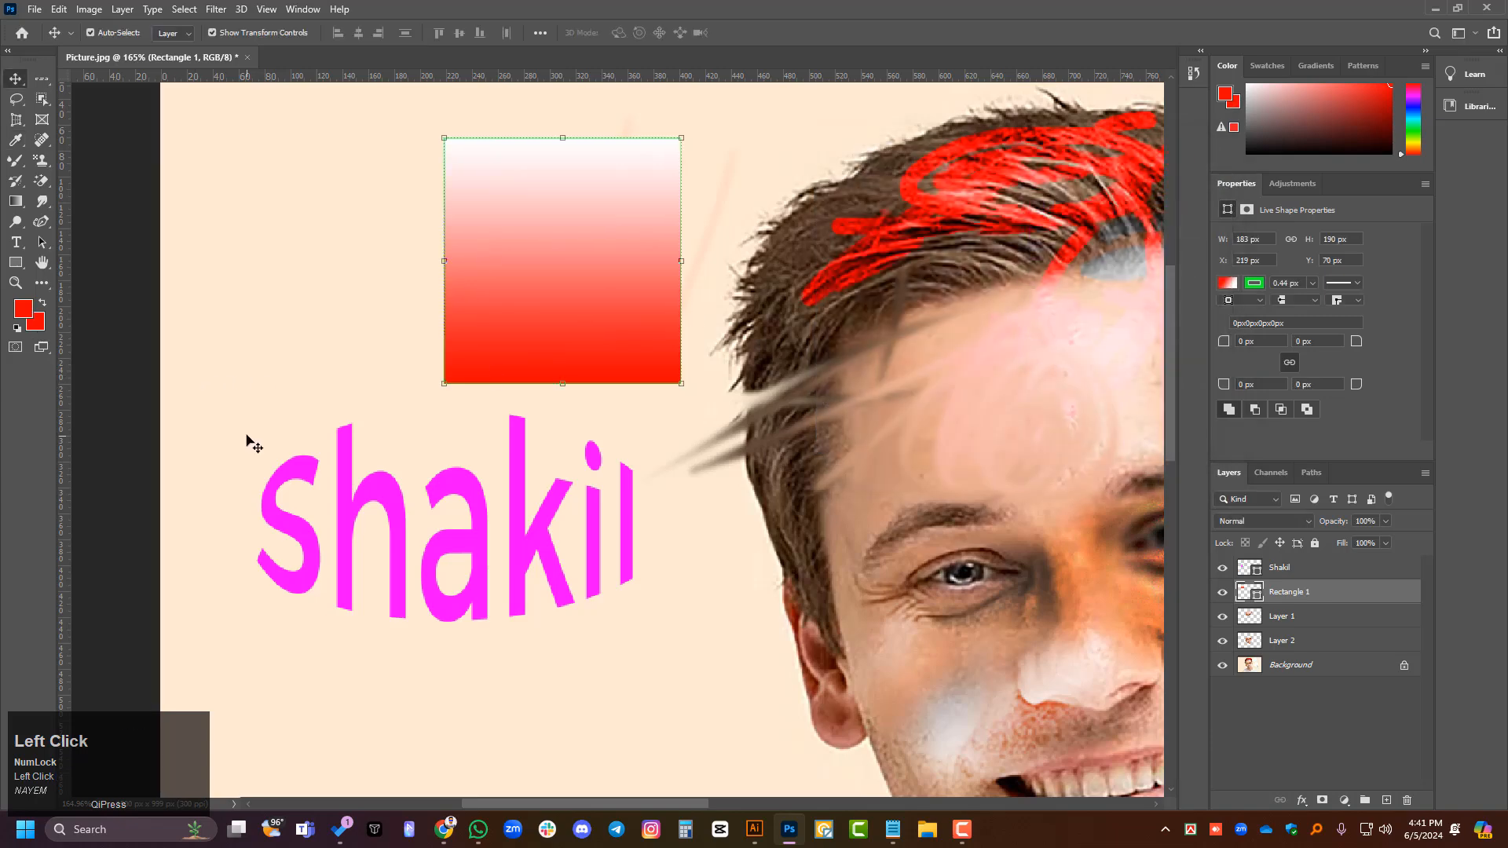
{"action": "key", "text": "ctrl+z"}
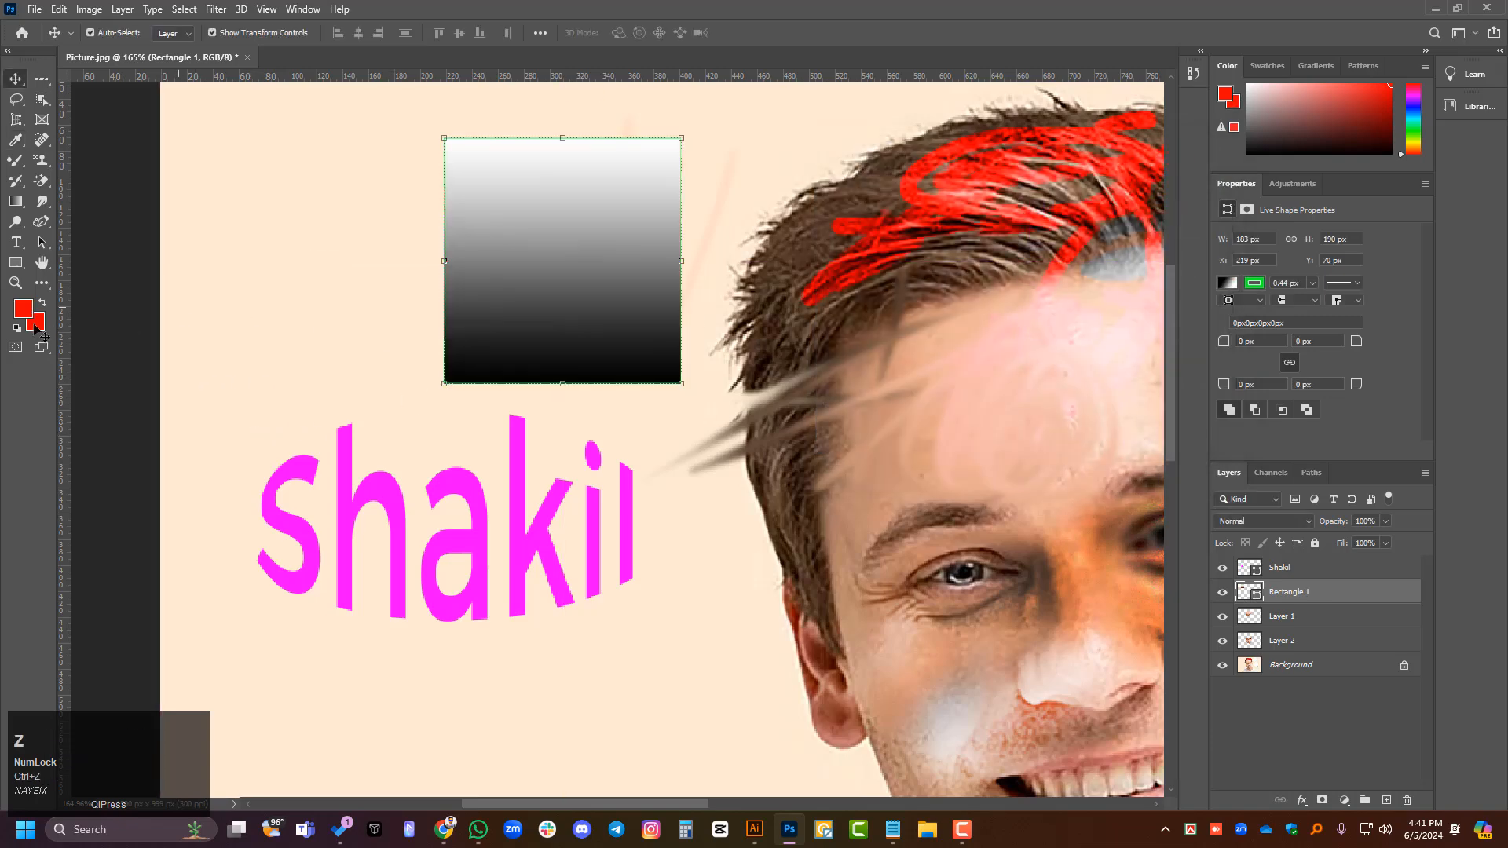
- Set the background colour to white (ffffff)
{"action": "left_click", "coordinate": [40, 329]}
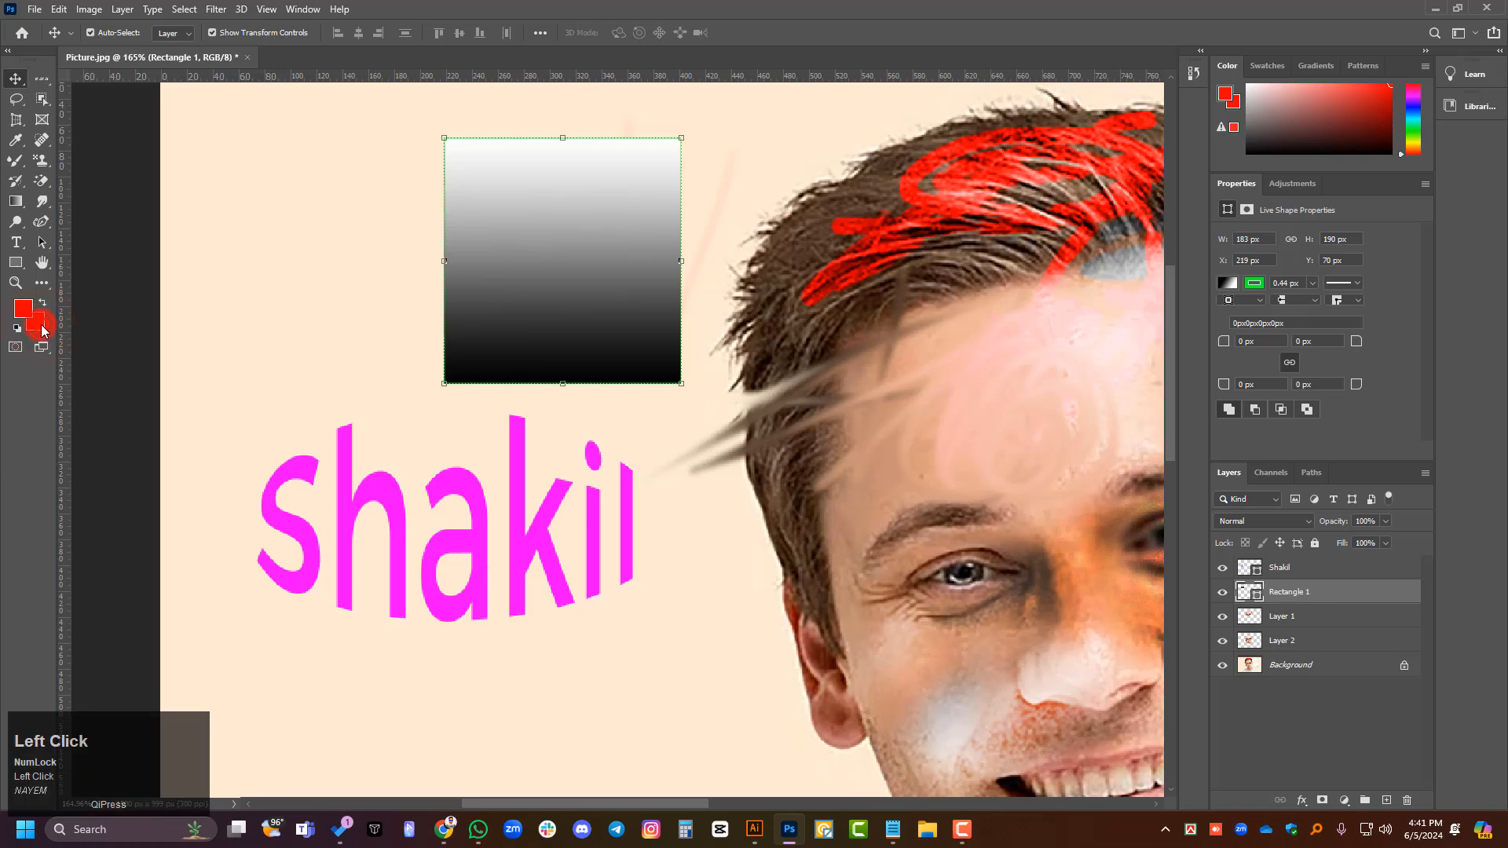
{"action": "left_click", "coordinate": [41, 329]}
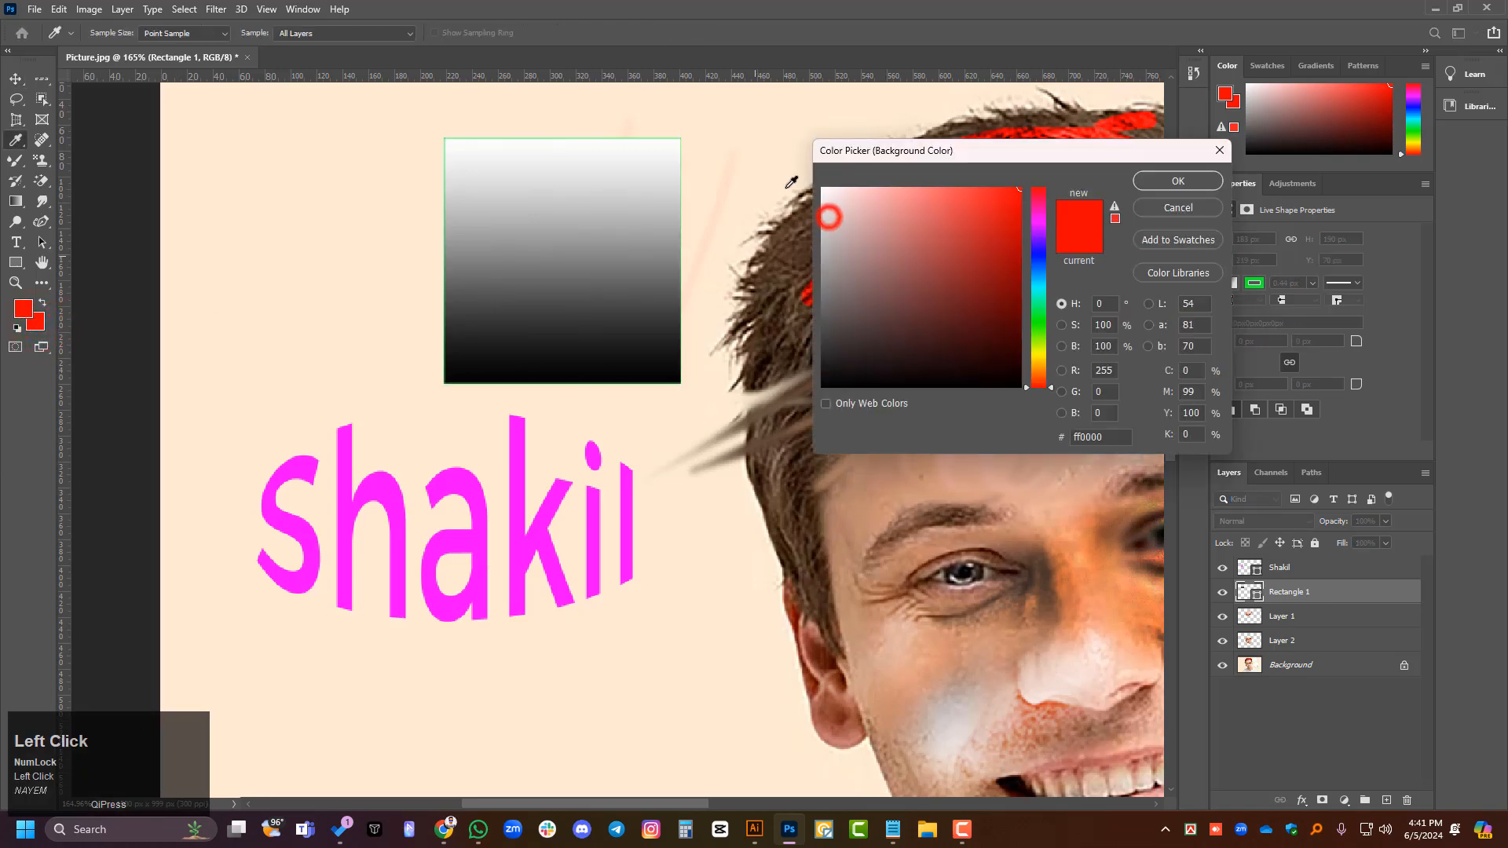
{"action": "left_click_drag", "start_coordinate": [830, 217], "coordinate": [823, 189]}
{"action": "left_click", "coordinate": [1159, 183]}
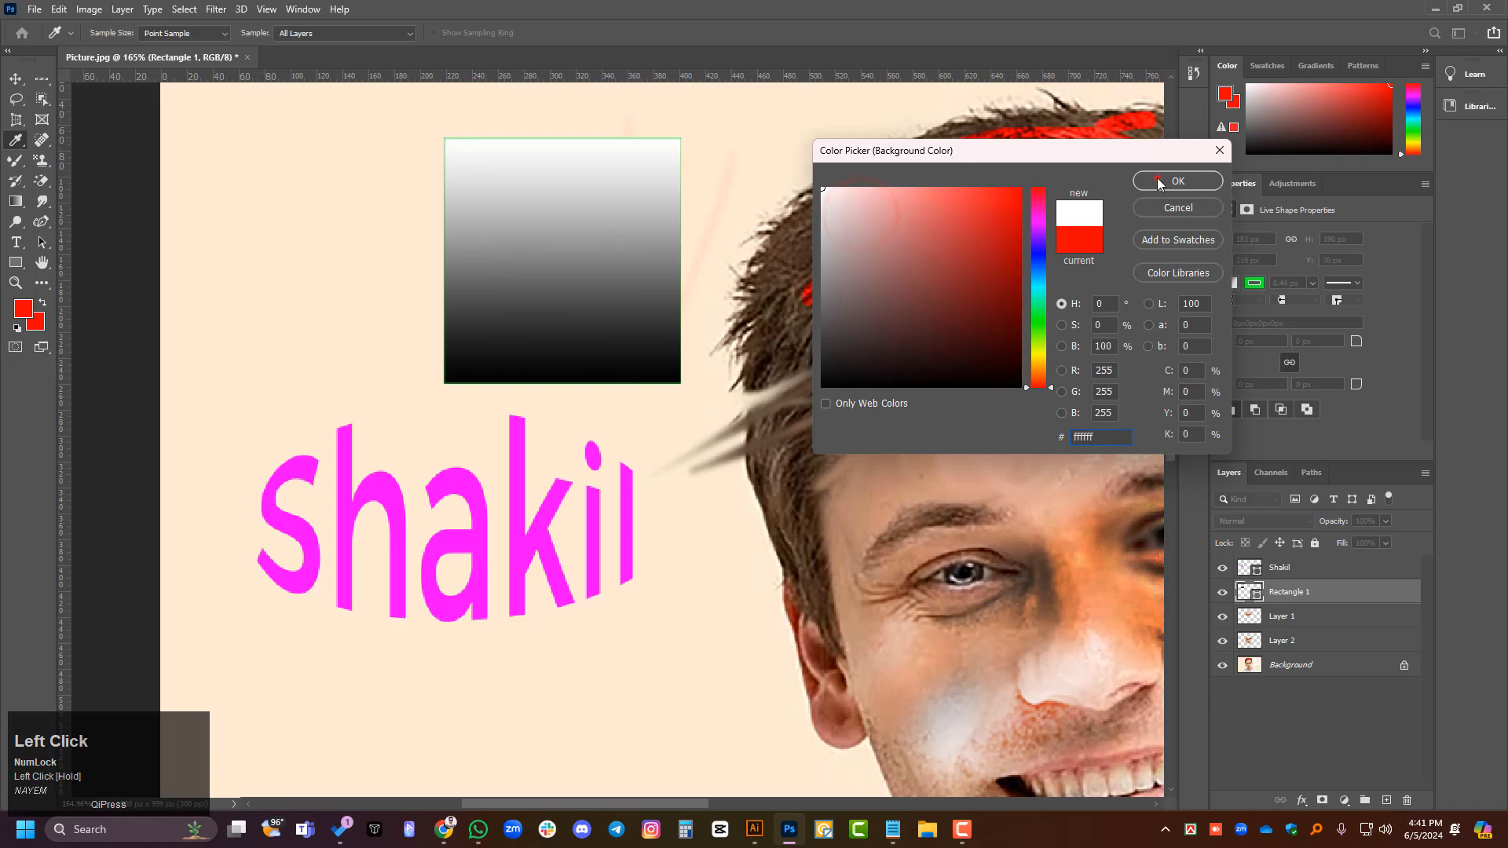
- Draw a rounded rectangle about 117 by 138 px with a 10 px corner radius, beside the existing rectangle and above the name shape
{"action": "left_click", "coordinate": [15, 78]}
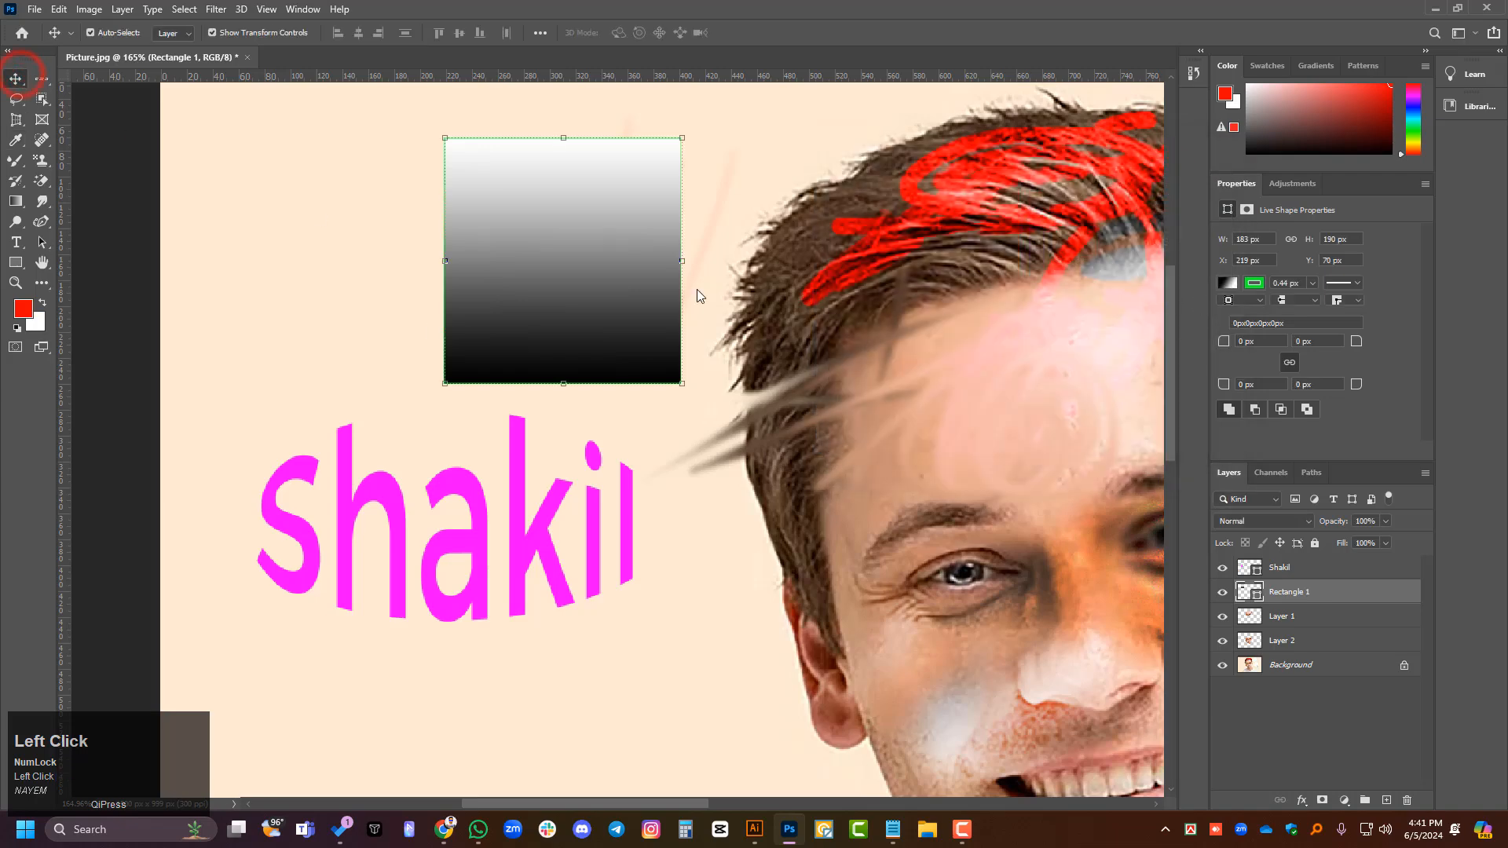
{"action": "right_click", "coordinate": [17, 266]}
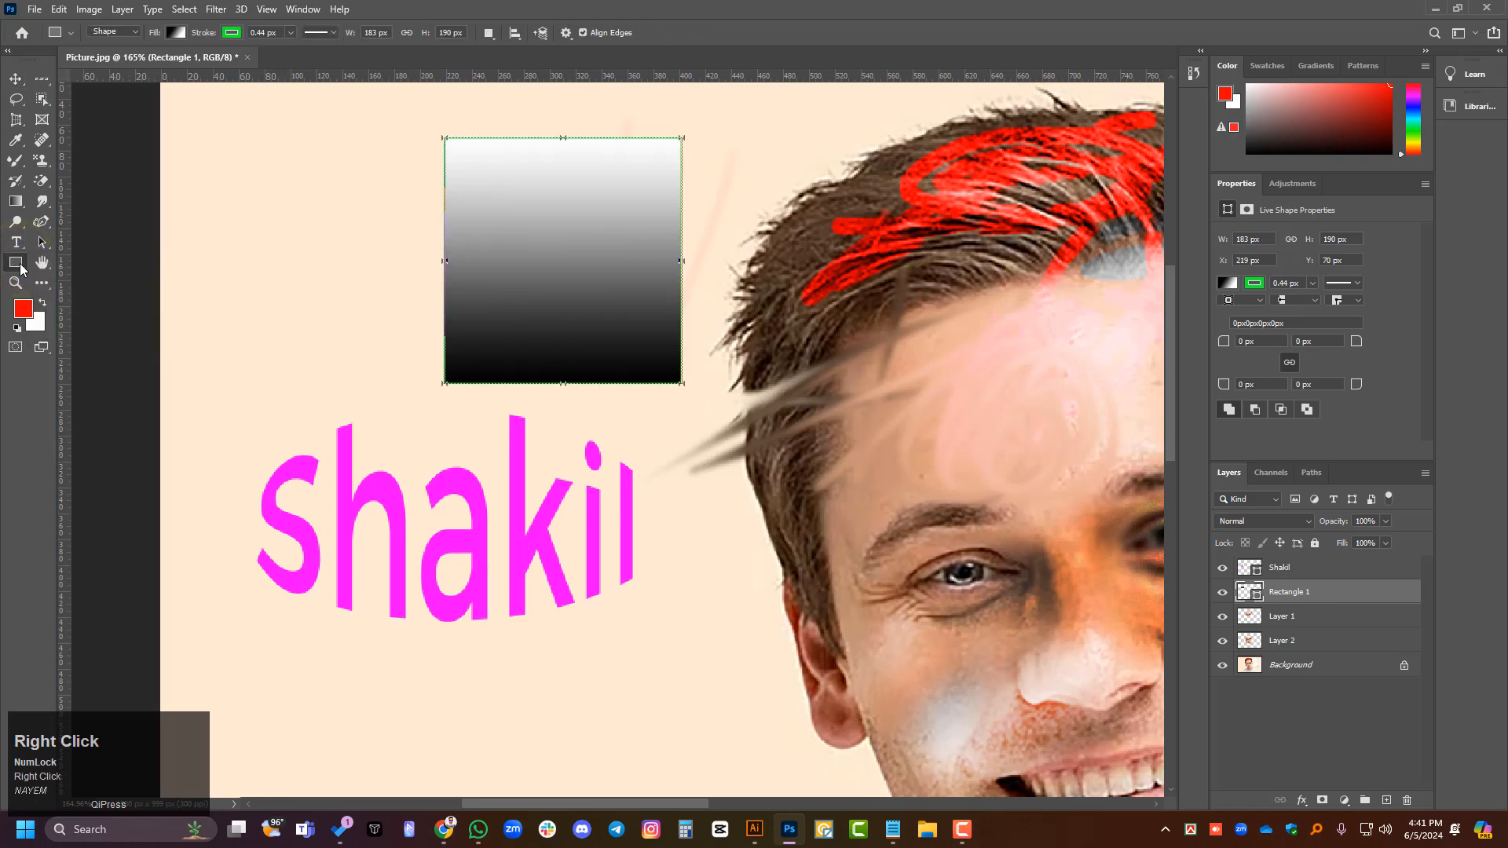
{"action": "right_click", "coordinate": [17, 265]}
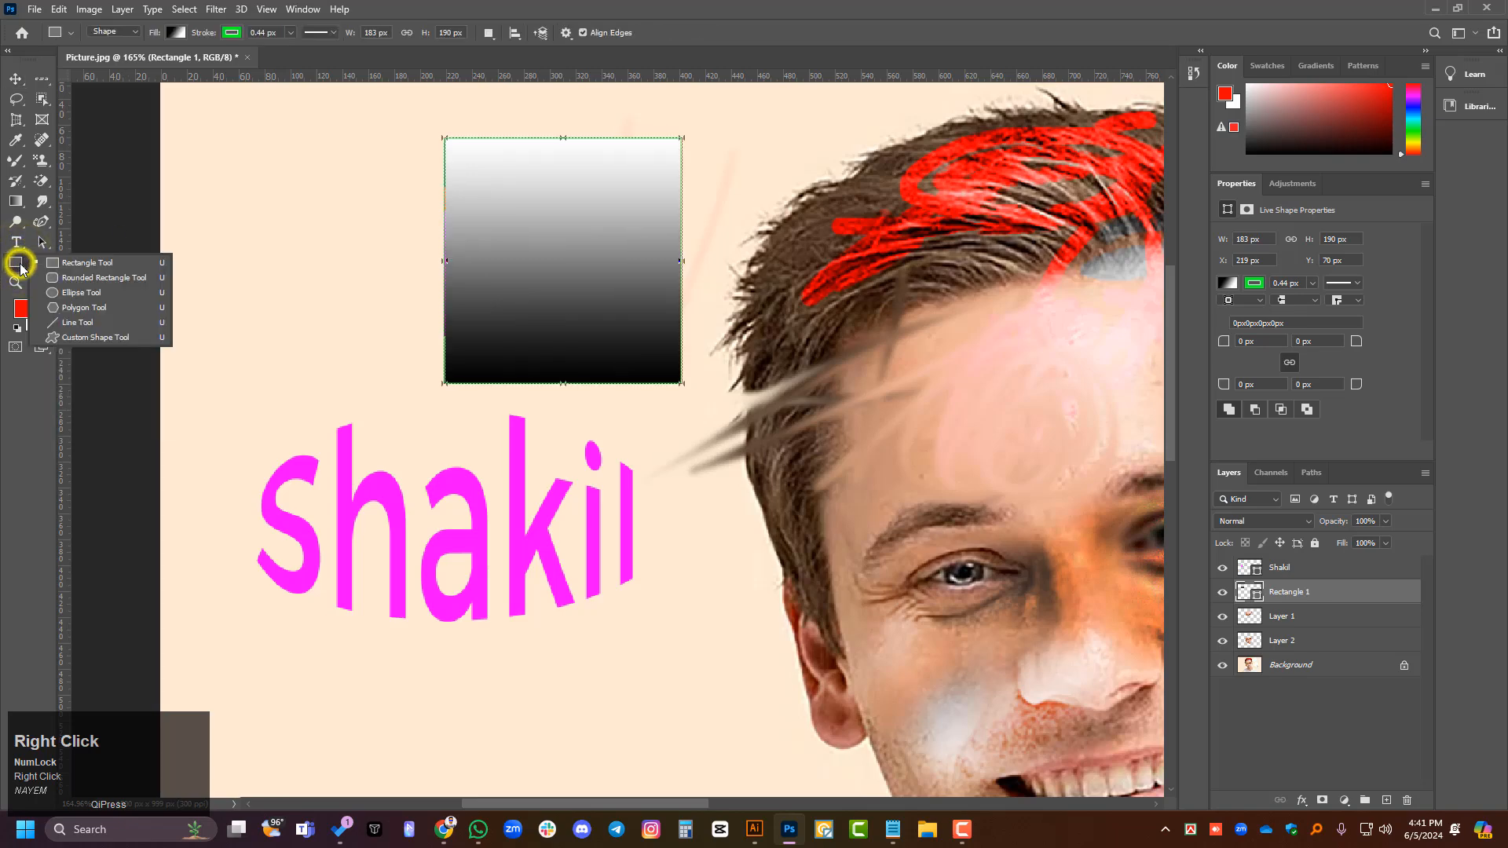
{"action": "left_click", "coordinate": [70, 280]}
{"action": "left_click_drag", "start_coordinate": [237, 215], "coordinate": [387, 392]}
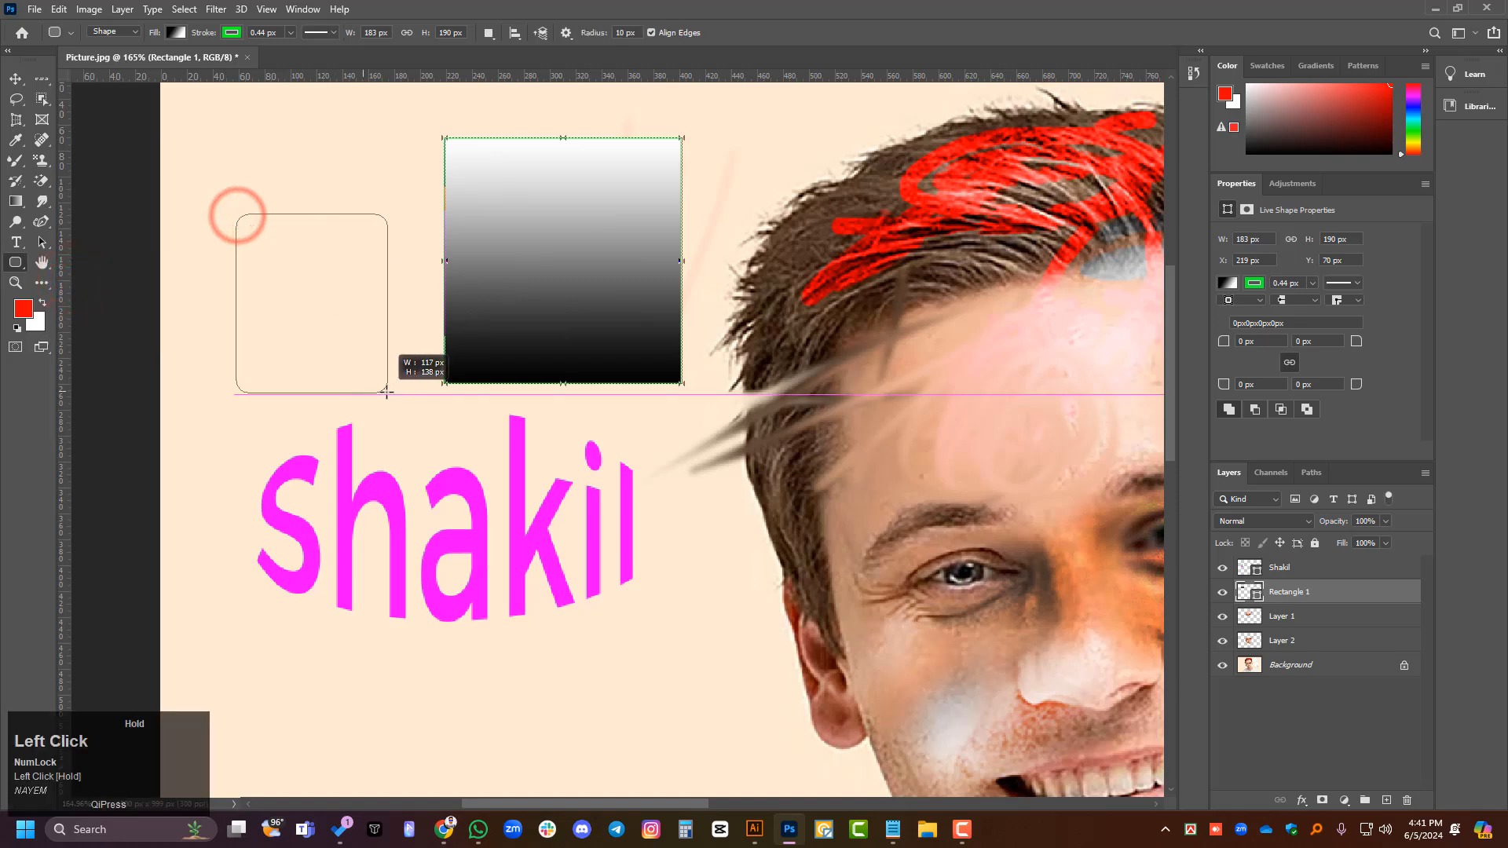
- Draw a three-sided polygon about 250 by 266 px behind the end of the name shape and clear the layer selection
{"action": "right_click", "coordinate": [15, 262]}
{"action": "left_click", "coordinate": [83, 307]}
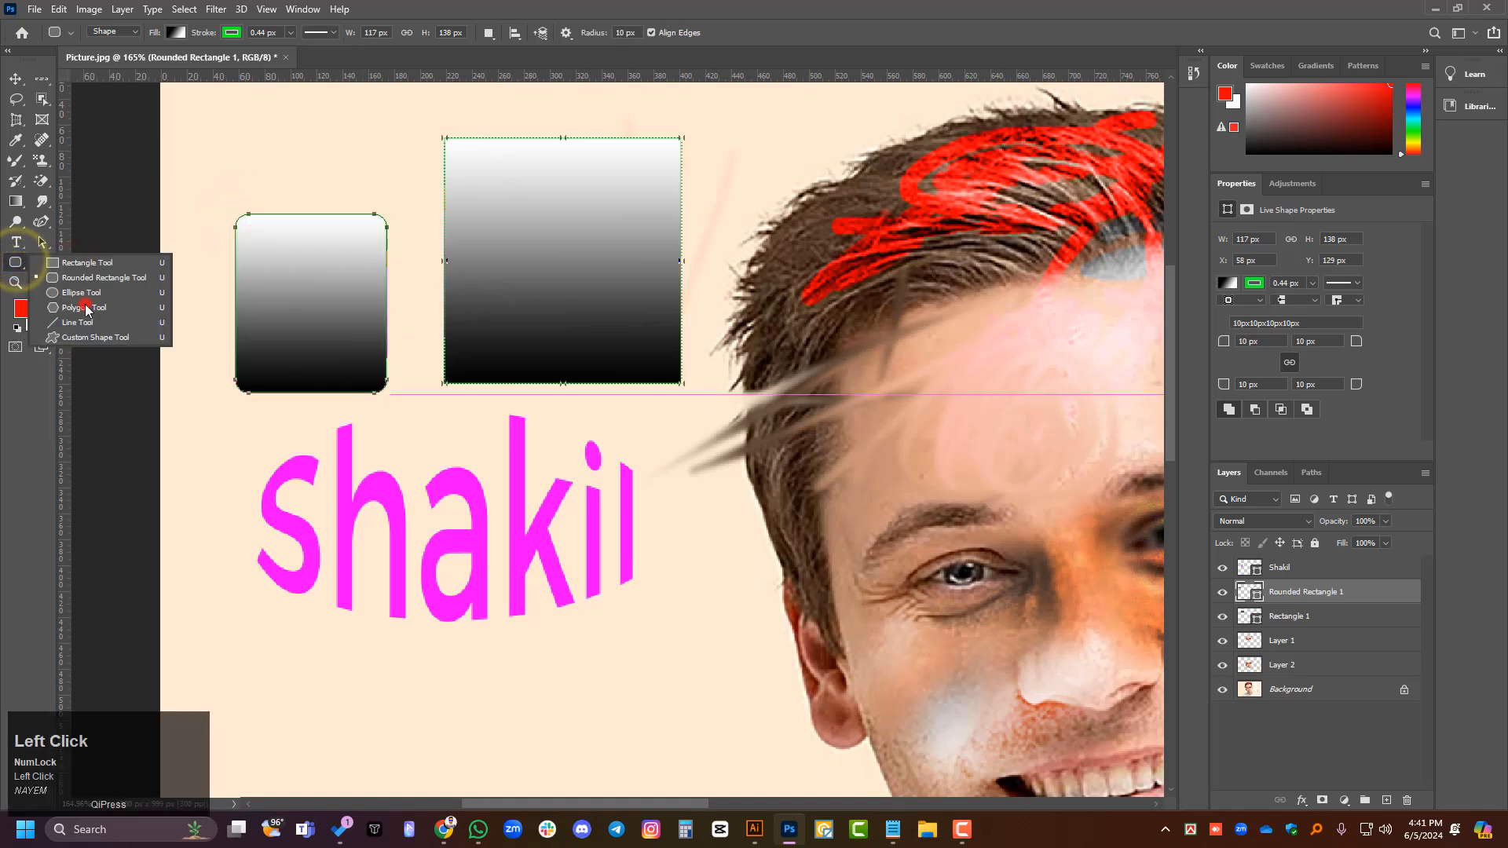
{"action": "left_click_drag", "start_coordinate": [688, 530], "coordinate": [813, 688]}
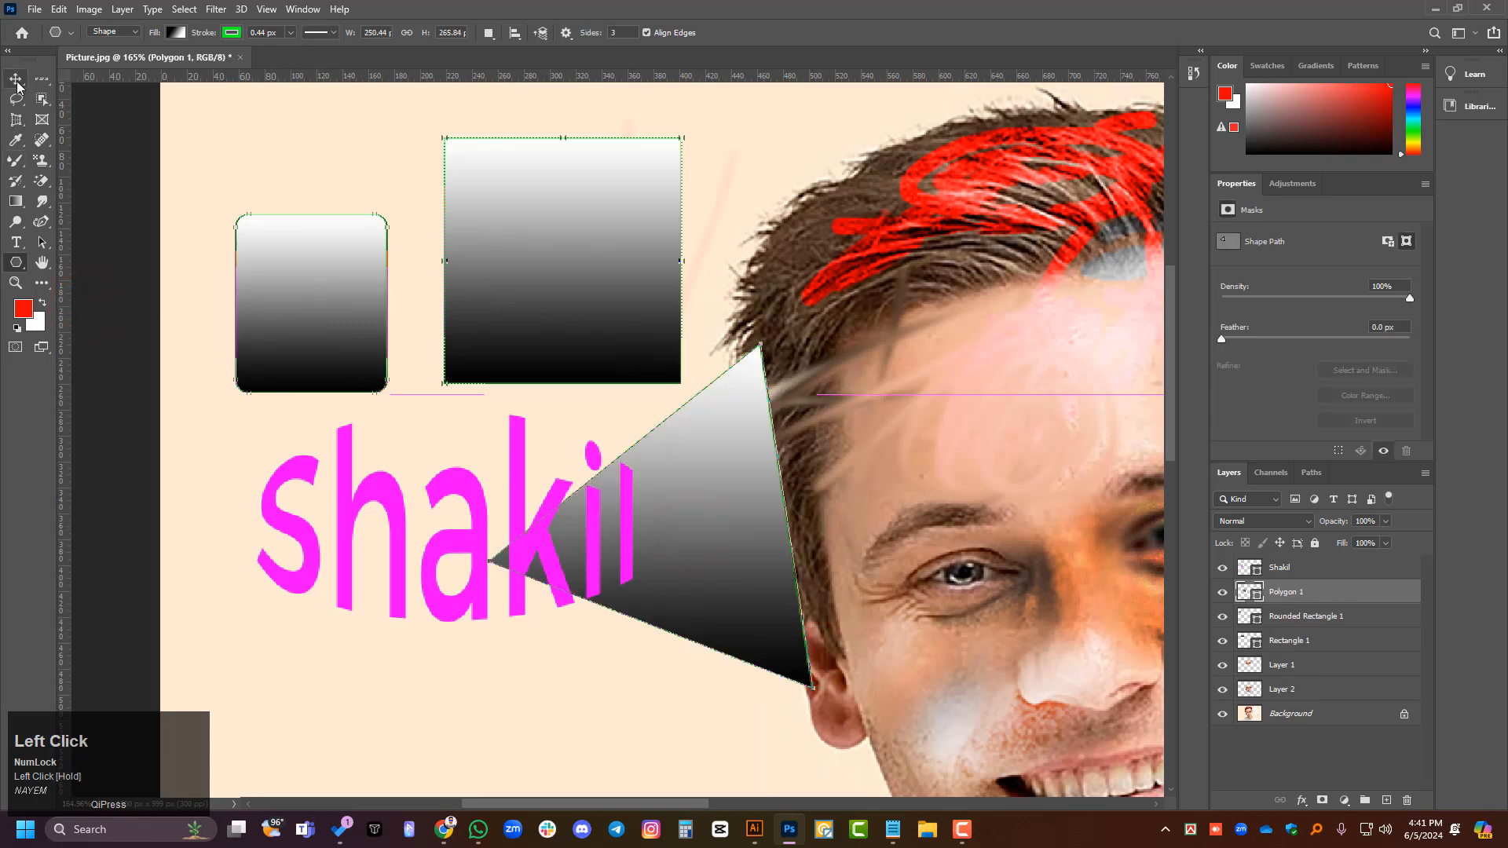
{"action": "left_click", "coordinate": [15, 79]}
{"action": "scroll", "coordinate": [403, 327], "scroll_direction": "down", "scroll_amount": 1}
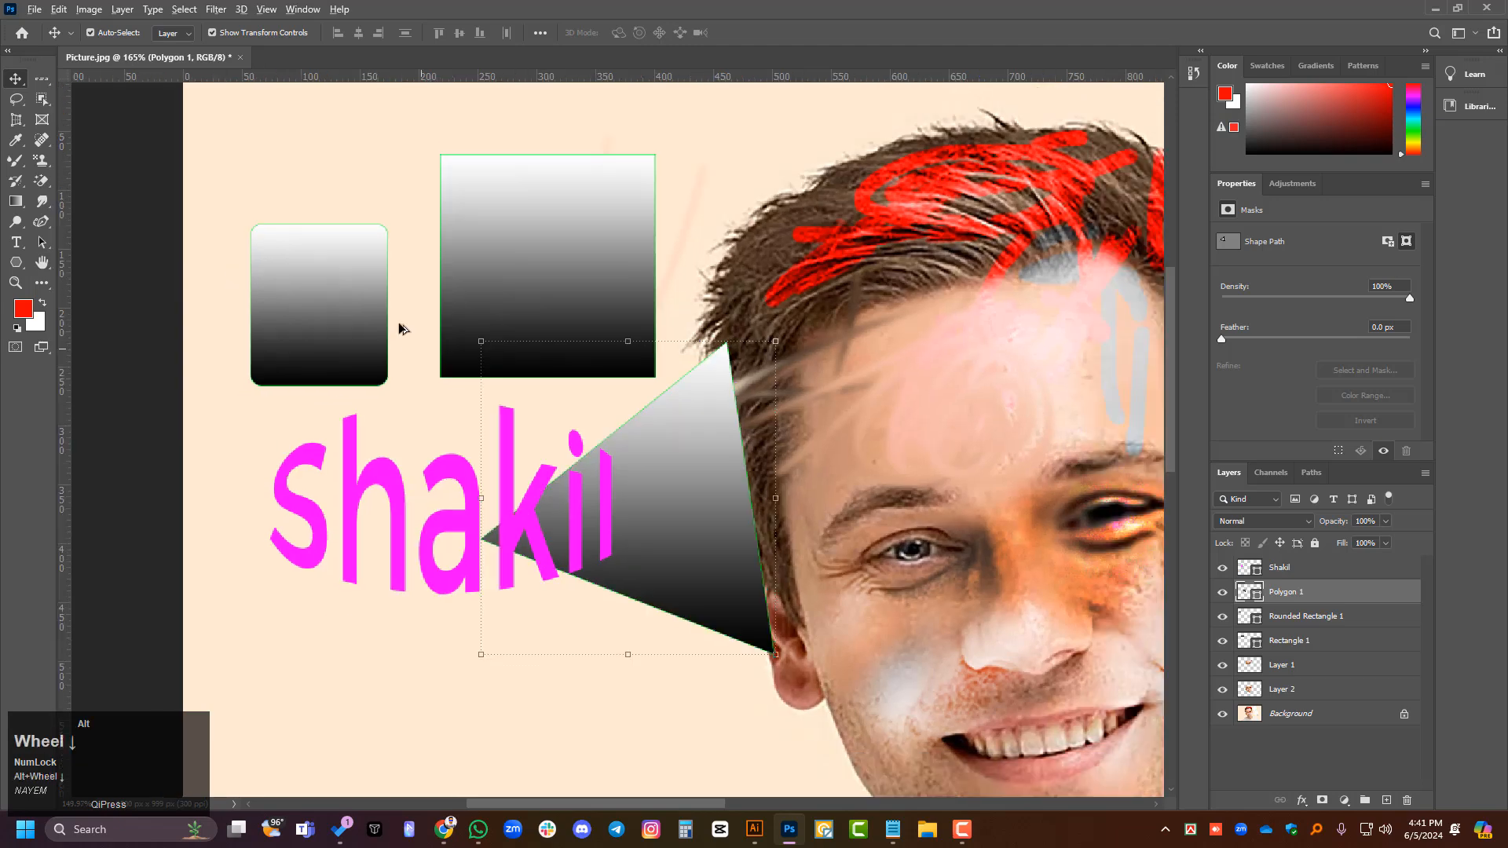
{"action": "scroll", "coordinate": [445, 507], "scroll_direction": "down", "scroll_amount": 1}
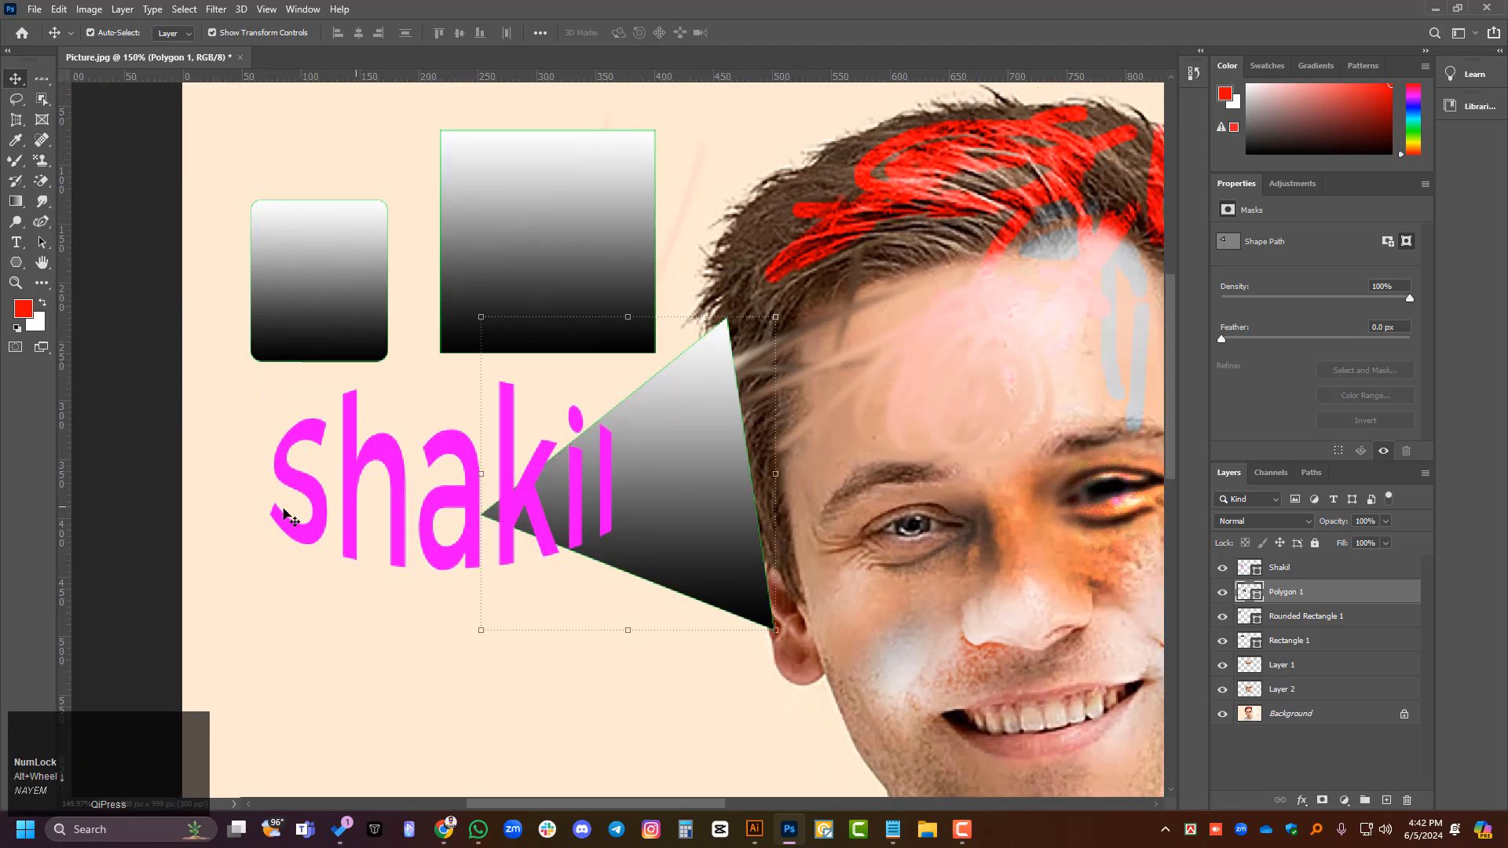
{"action": "left_click", "coordinate": [165, 400]}
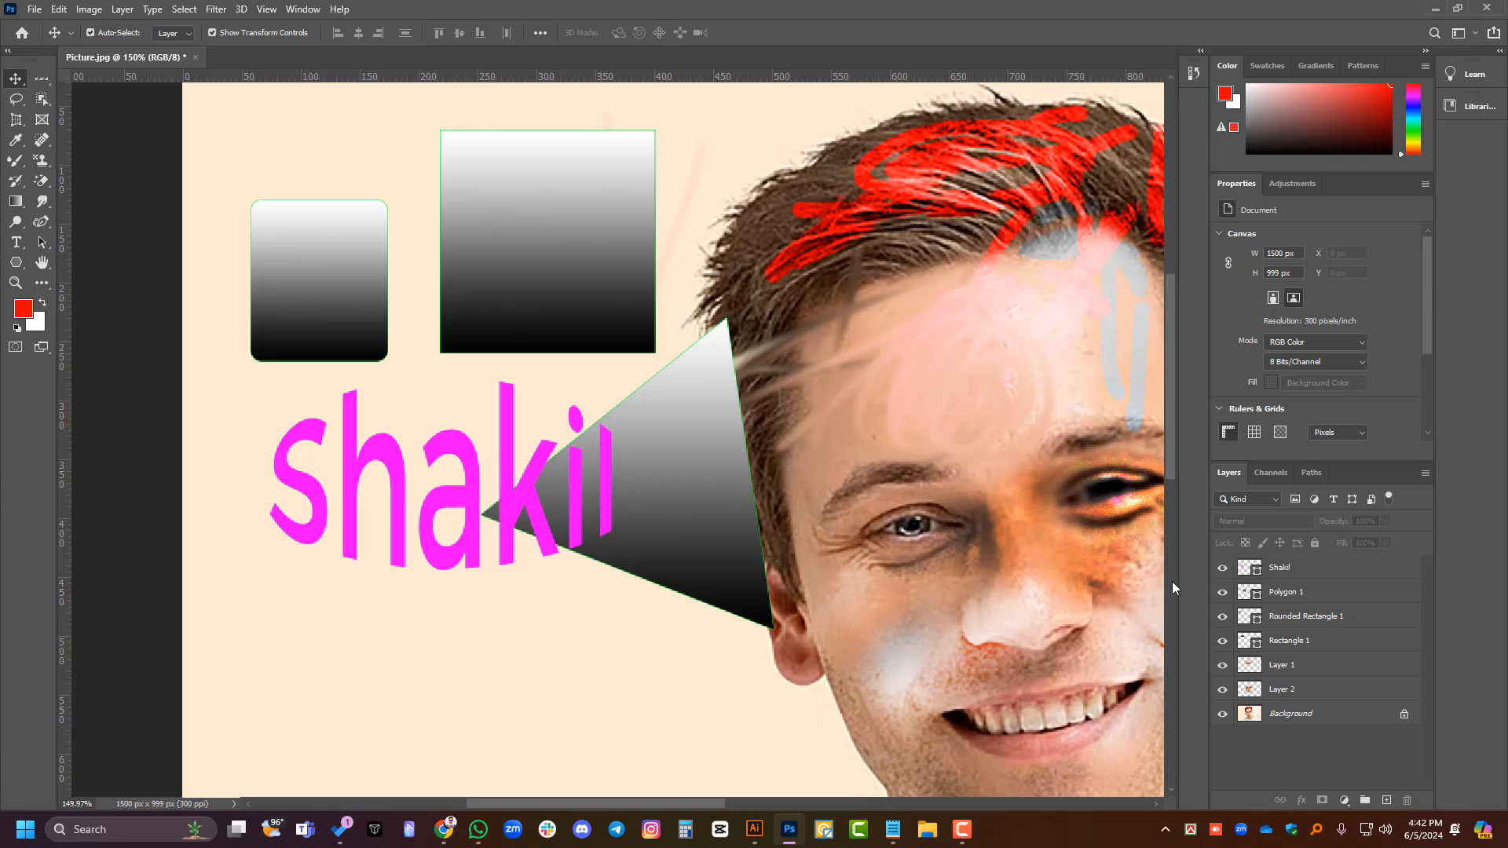
- Move the name shape layer below Rectangle 1, directly above Layer 1
{"action": "left_click", "coordinate": [1303, 570]}
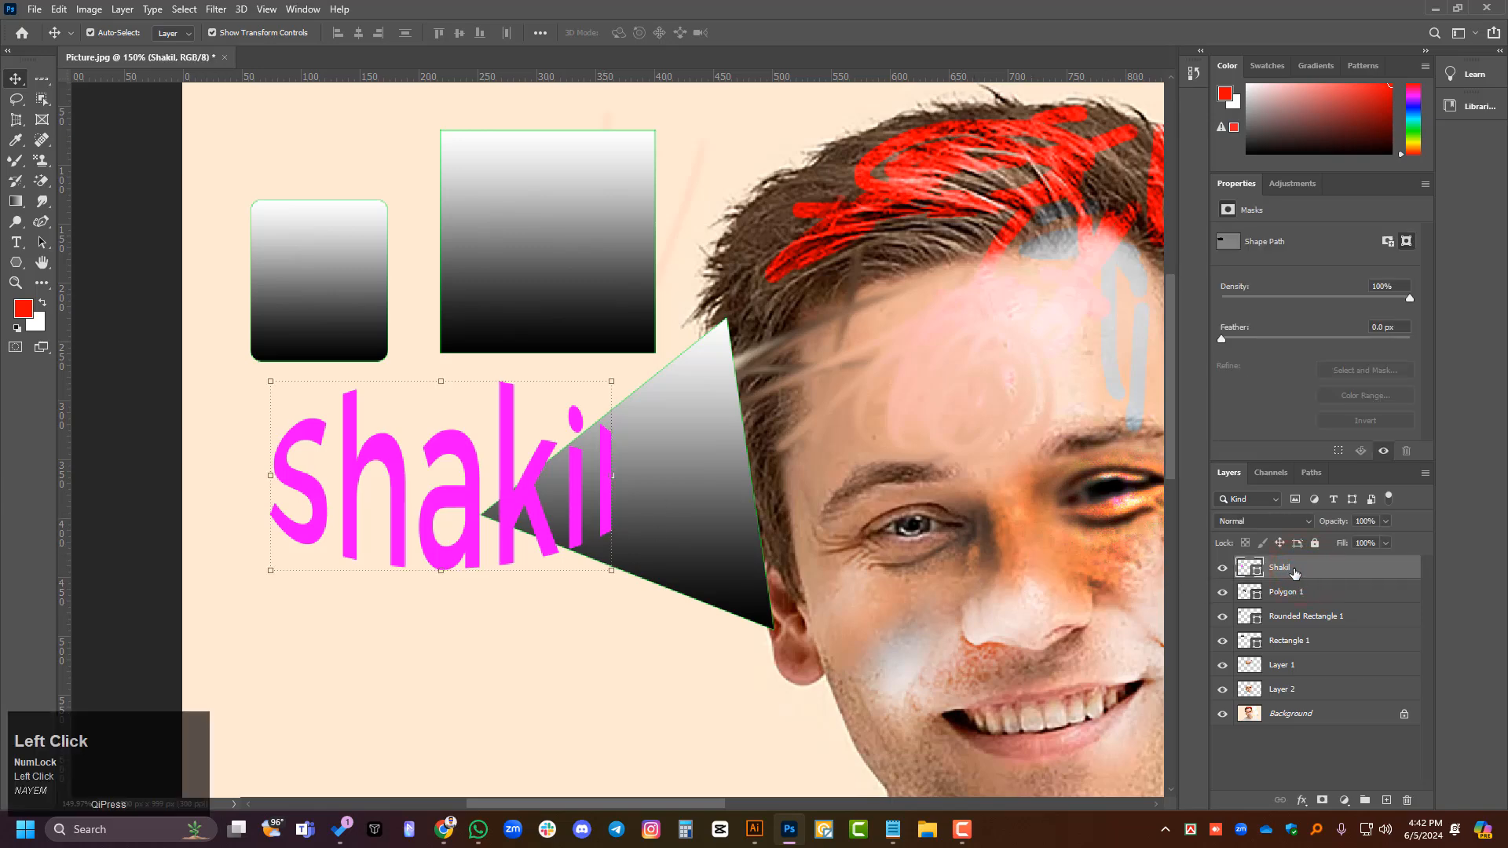
{"action": "scroll", "coordinate": [1315, 611], "scroll_direction": "up", "scroll_amount": 1}
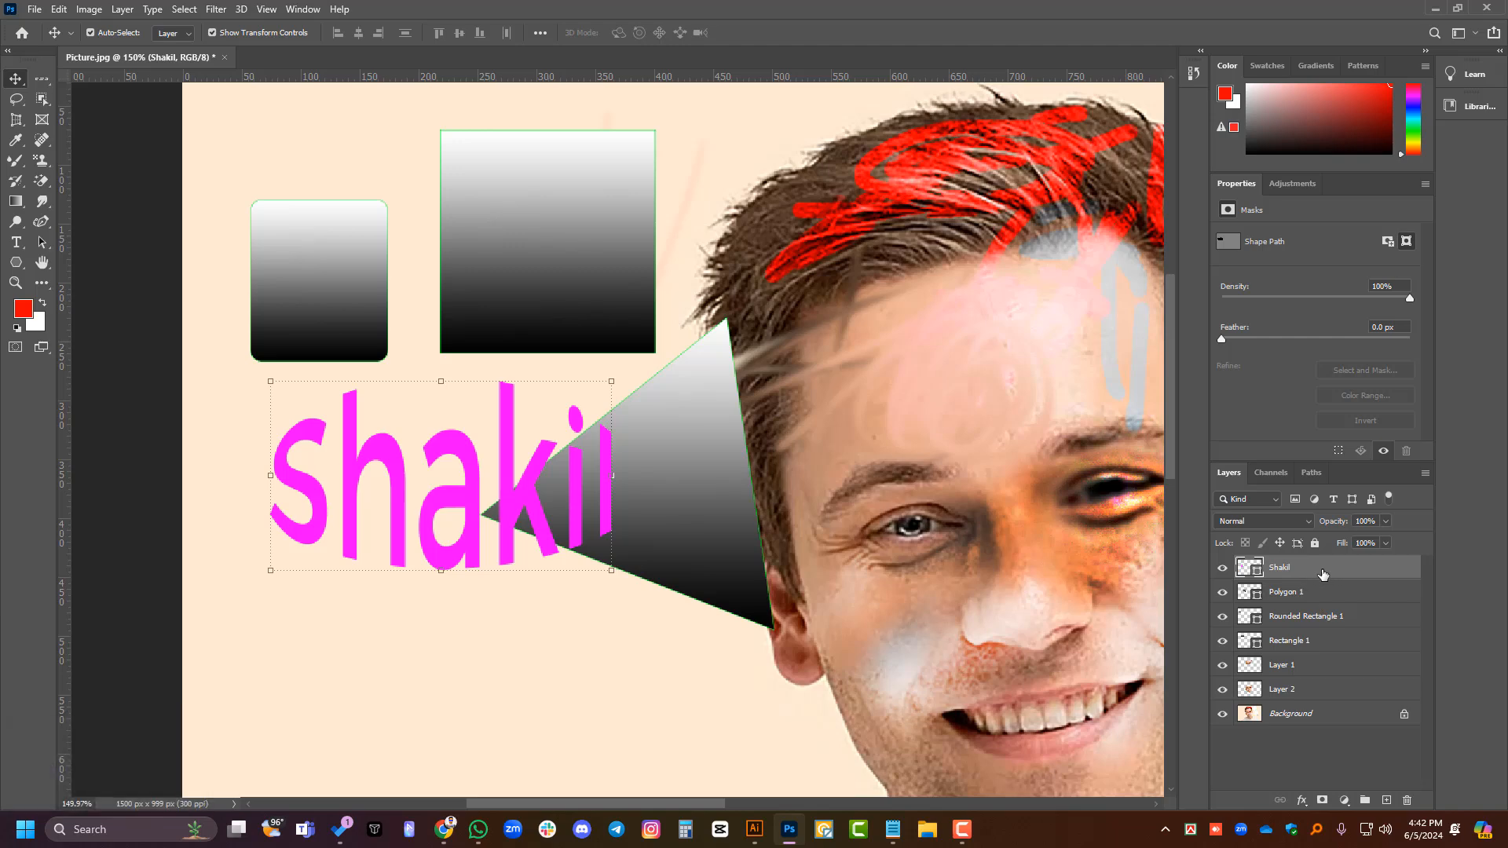
{"action": "mouse_move", "coordinate": [1308, 567]}
{"action": "left_mouse_down"}
{"action": "mouse_move", "coordinate": [1313, 620]}
{"action": "mouse_move", "coordinate": [1348, 628]}
{"action": "mouse_move", "coordinate": [1300, 579]}
{"action": "left_mouse_up"}
{"action": "left_click_drag", "start_coordinate": [1318, 578], "coordinate": [1332, 753]}
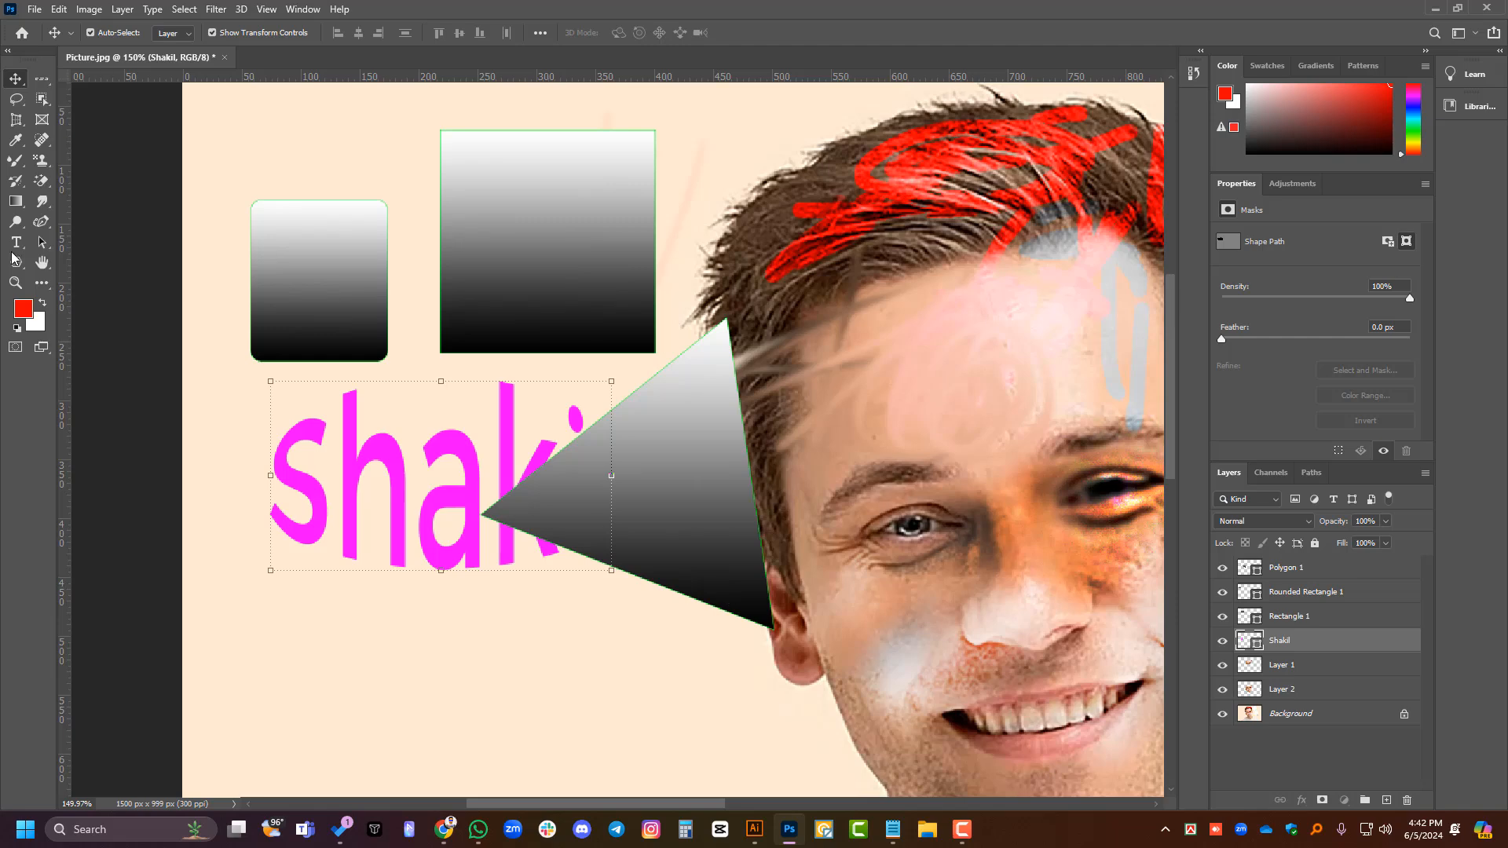
- Inspect the name shape's path with the Path Selection tool, compare it with the Move tool's view, and clear the layer selection
{"action": "right_click", "coordinate": [41, 242]}
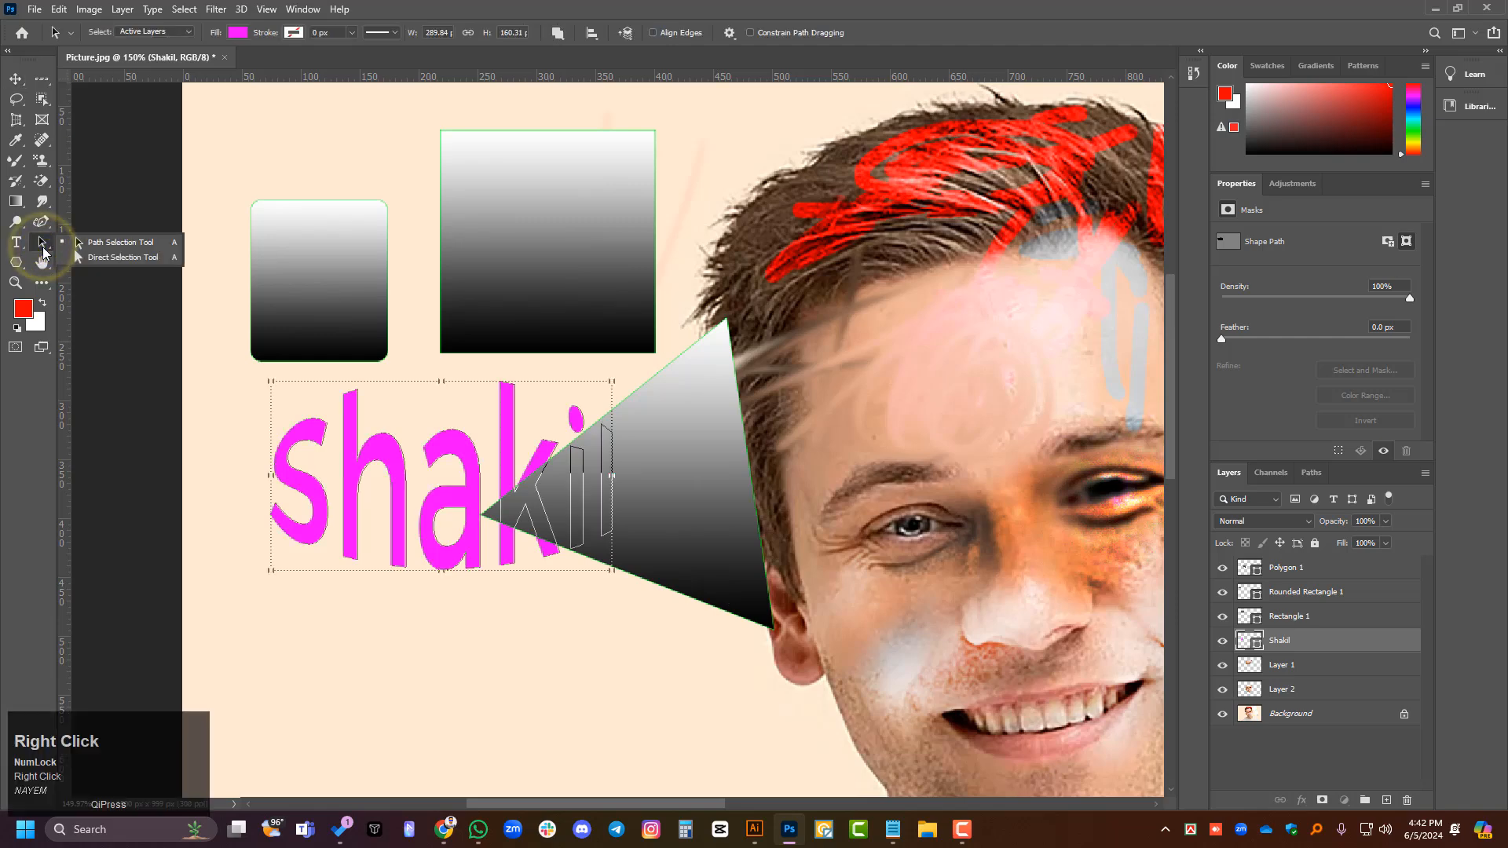
{"action": "left_click", "coordinate": [122, 243]}
{"action": "left_click", "coordinate": [552, 491]}
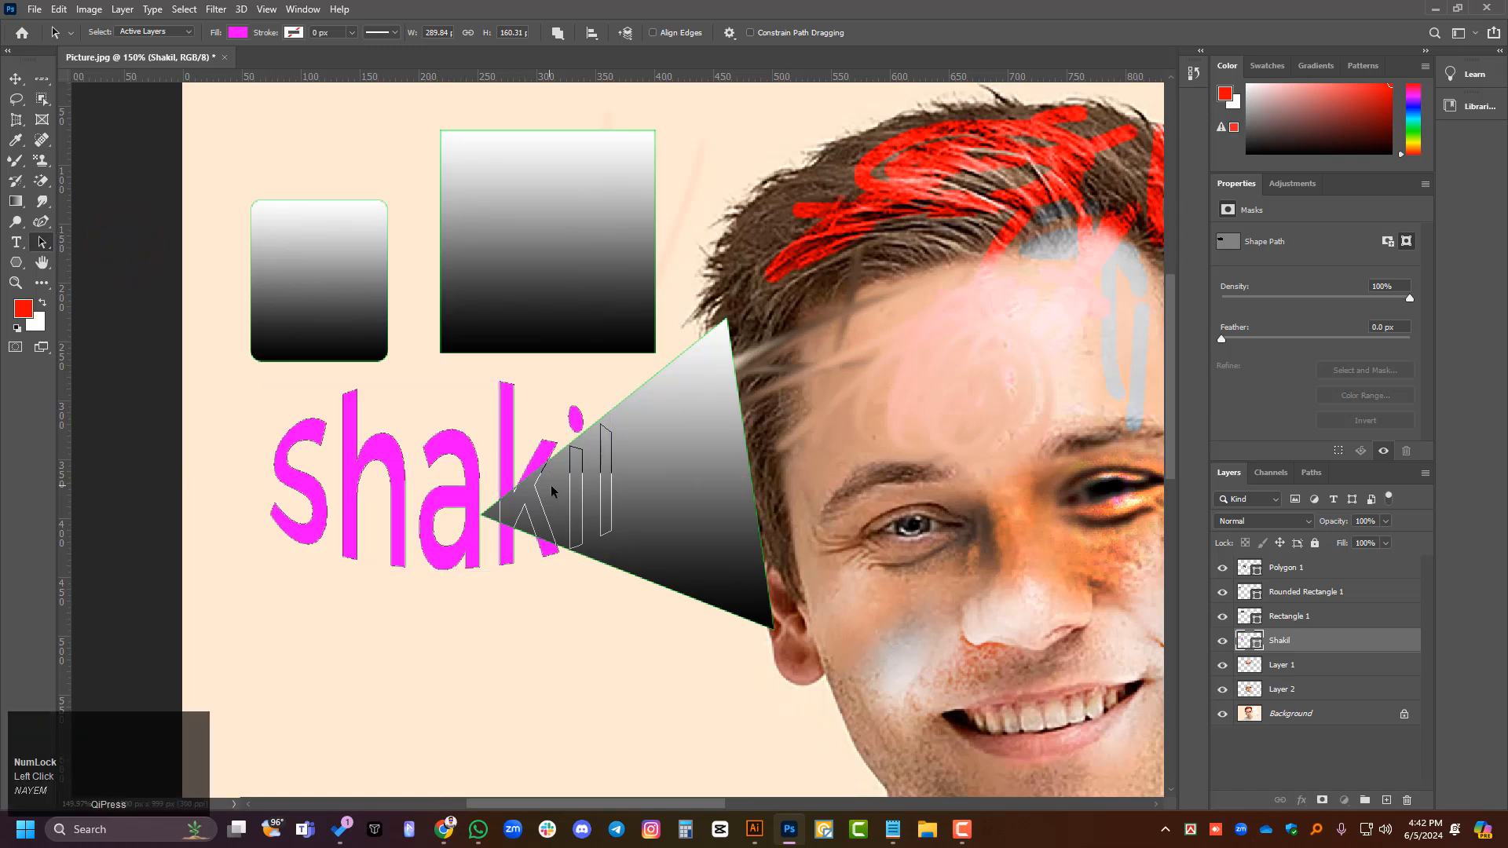
{"action": "left_click_drag", "start_coordinate": [689, 468], "coordinate": [651, 409]}
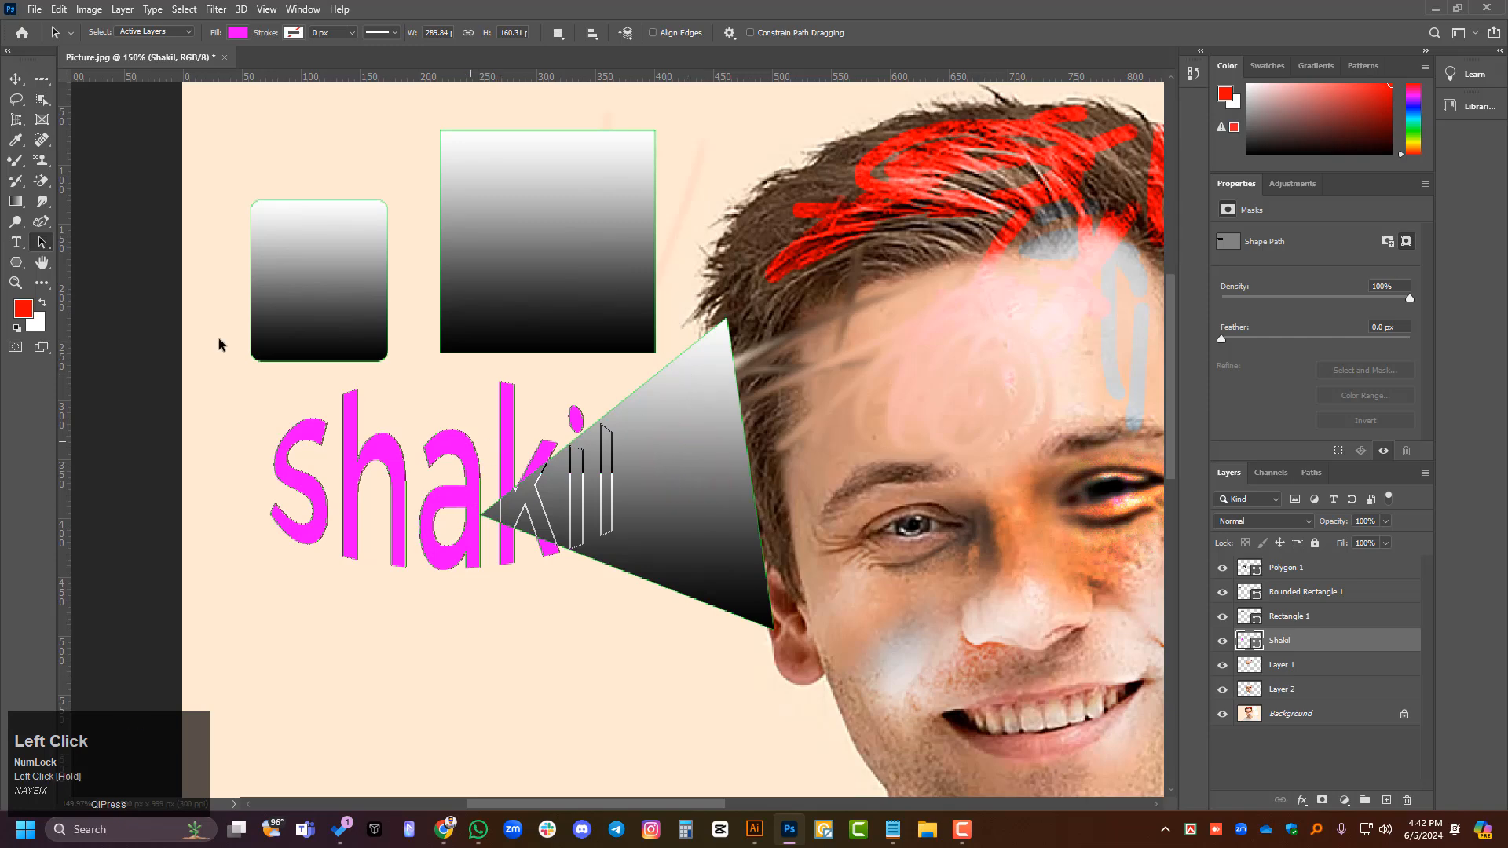
{"action": "left_click", "coordinate": [16, 78]}
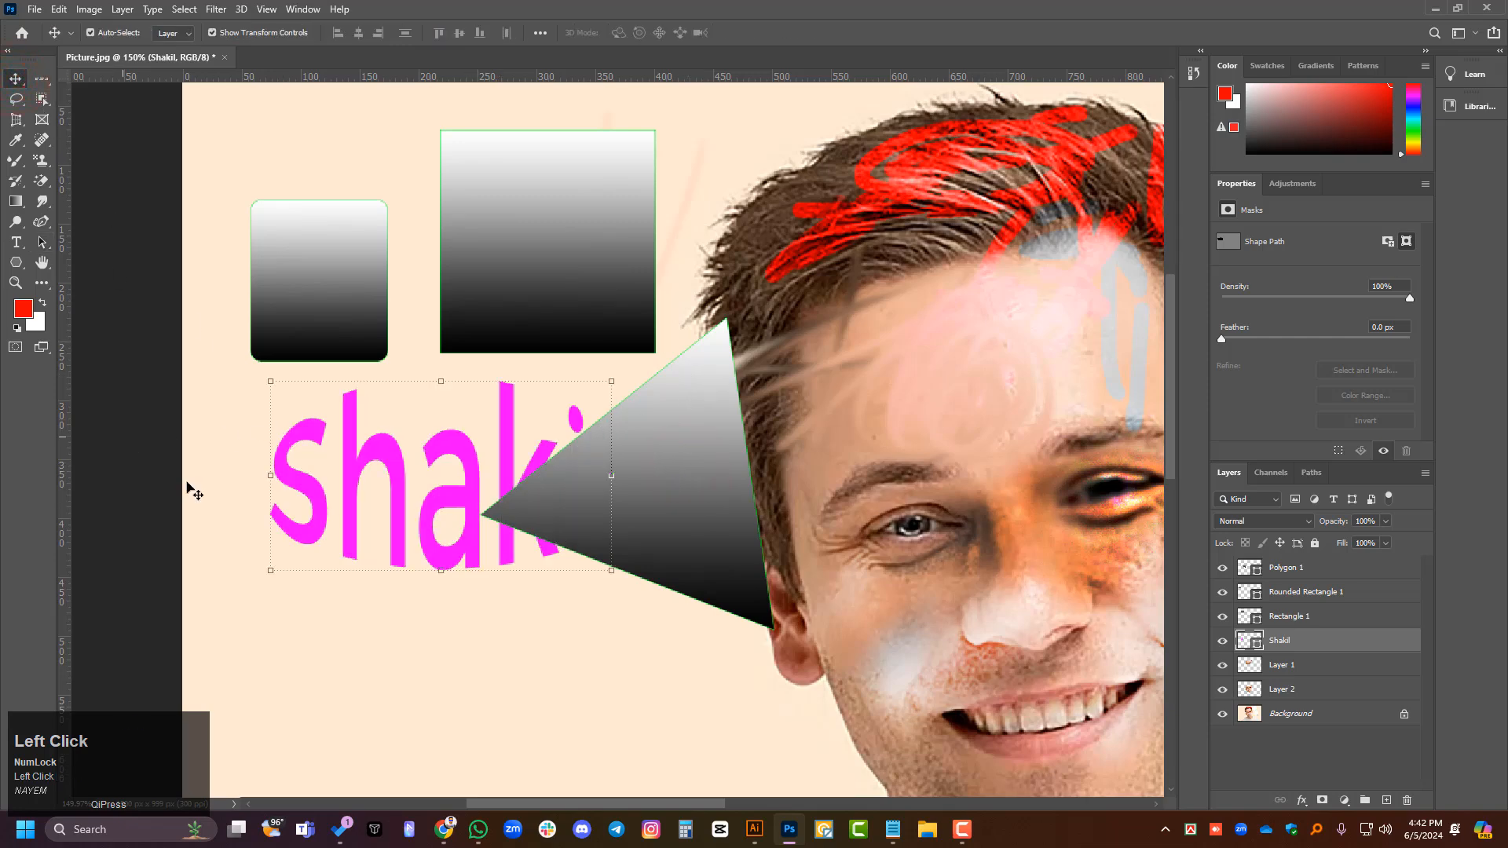
{"action": "left_click", "coordinate": [1308, 751]}
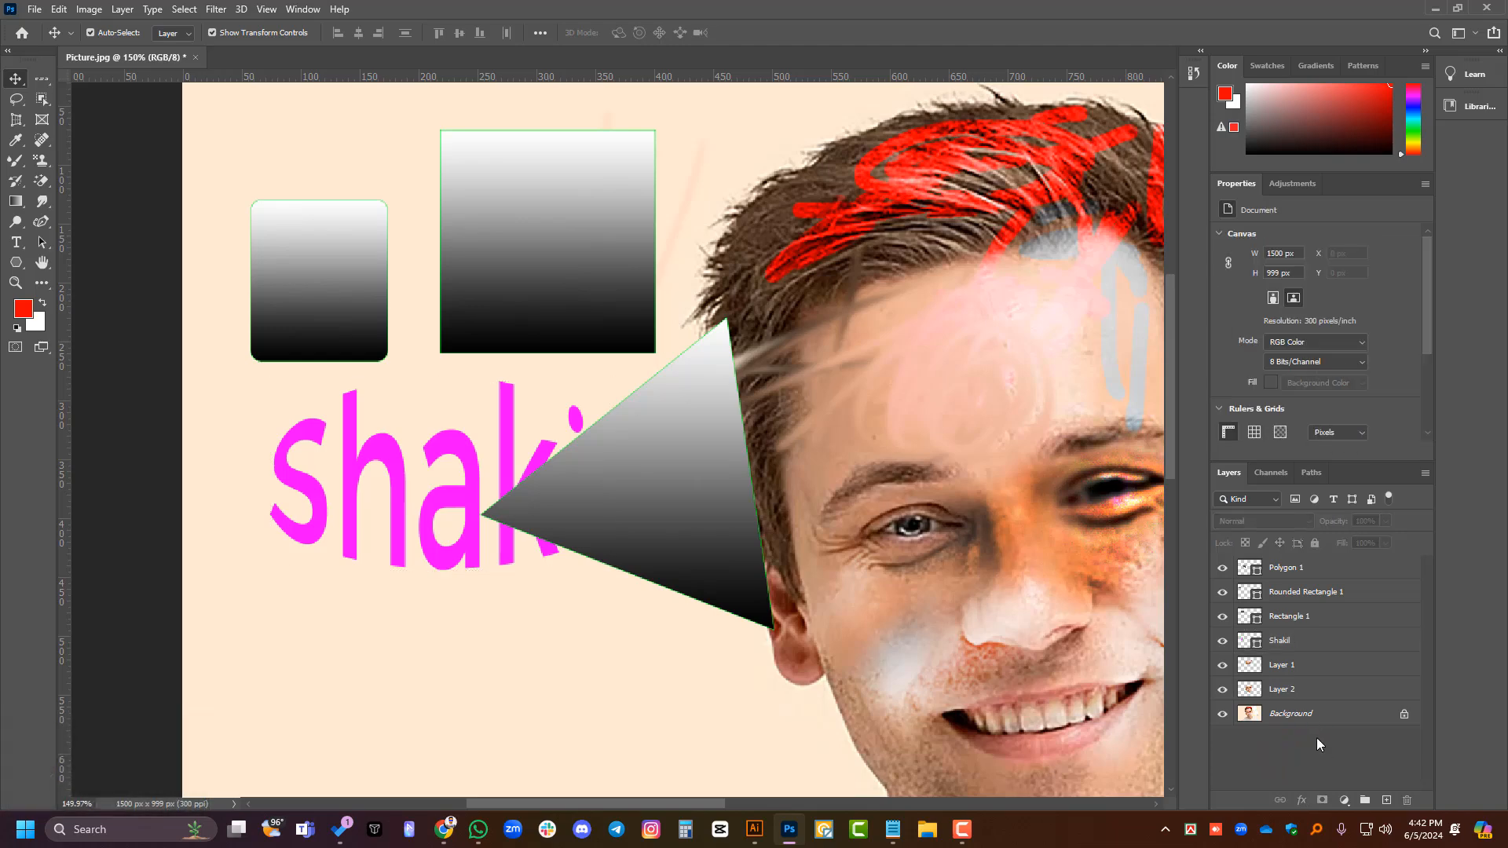
- With the Path Selection tool, select Polygon 1, Rounded Rectangle 1, Rectangle 1 and the name shape layer in turn to examine their paths
{"action": "right_click", "coordinate": [41, 242]}
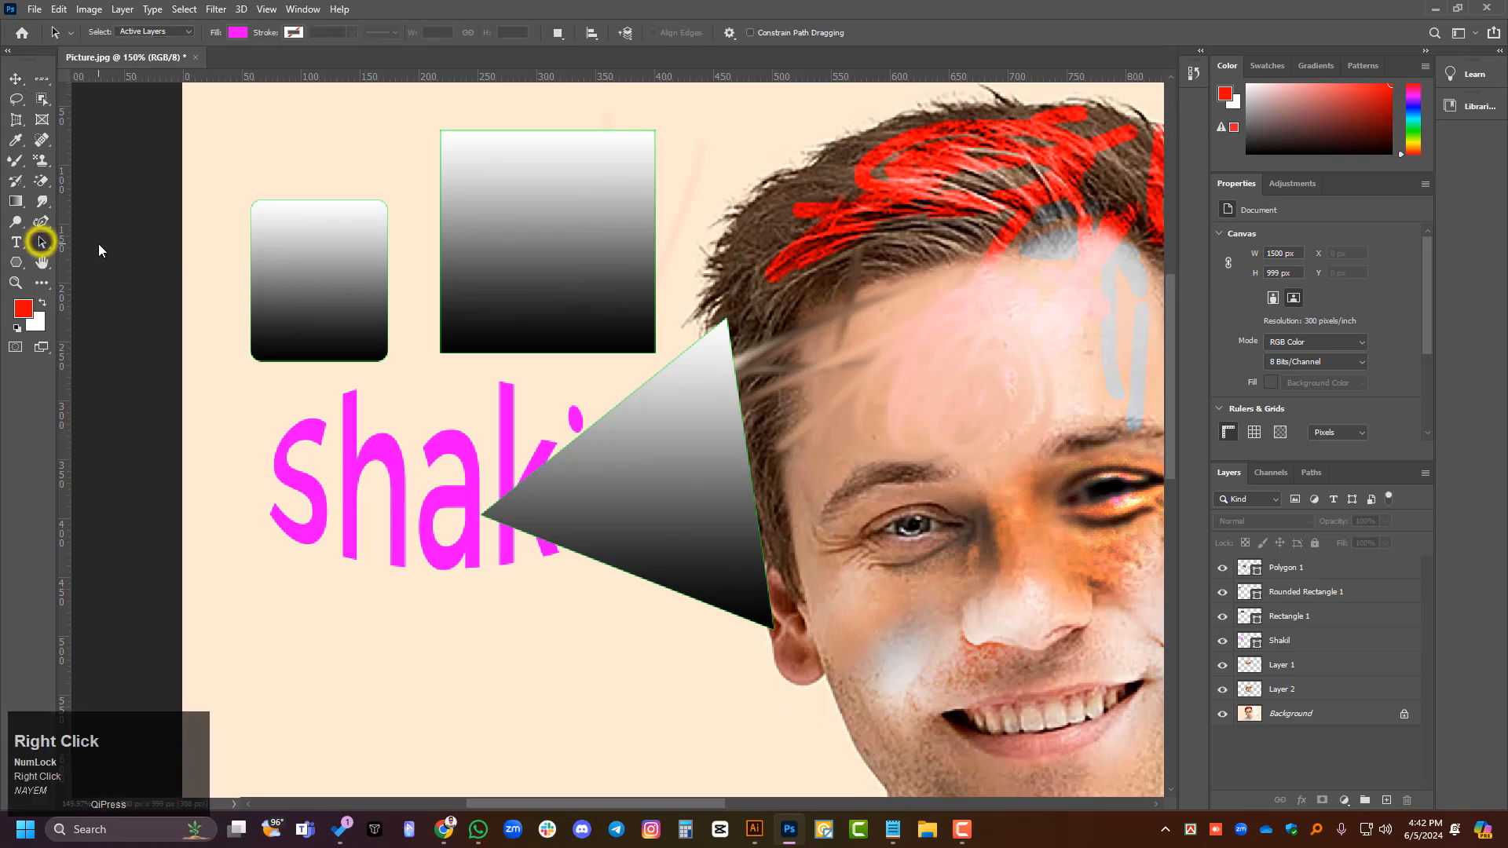
{"action": "left_click", "coordinate": [1323, 570]}
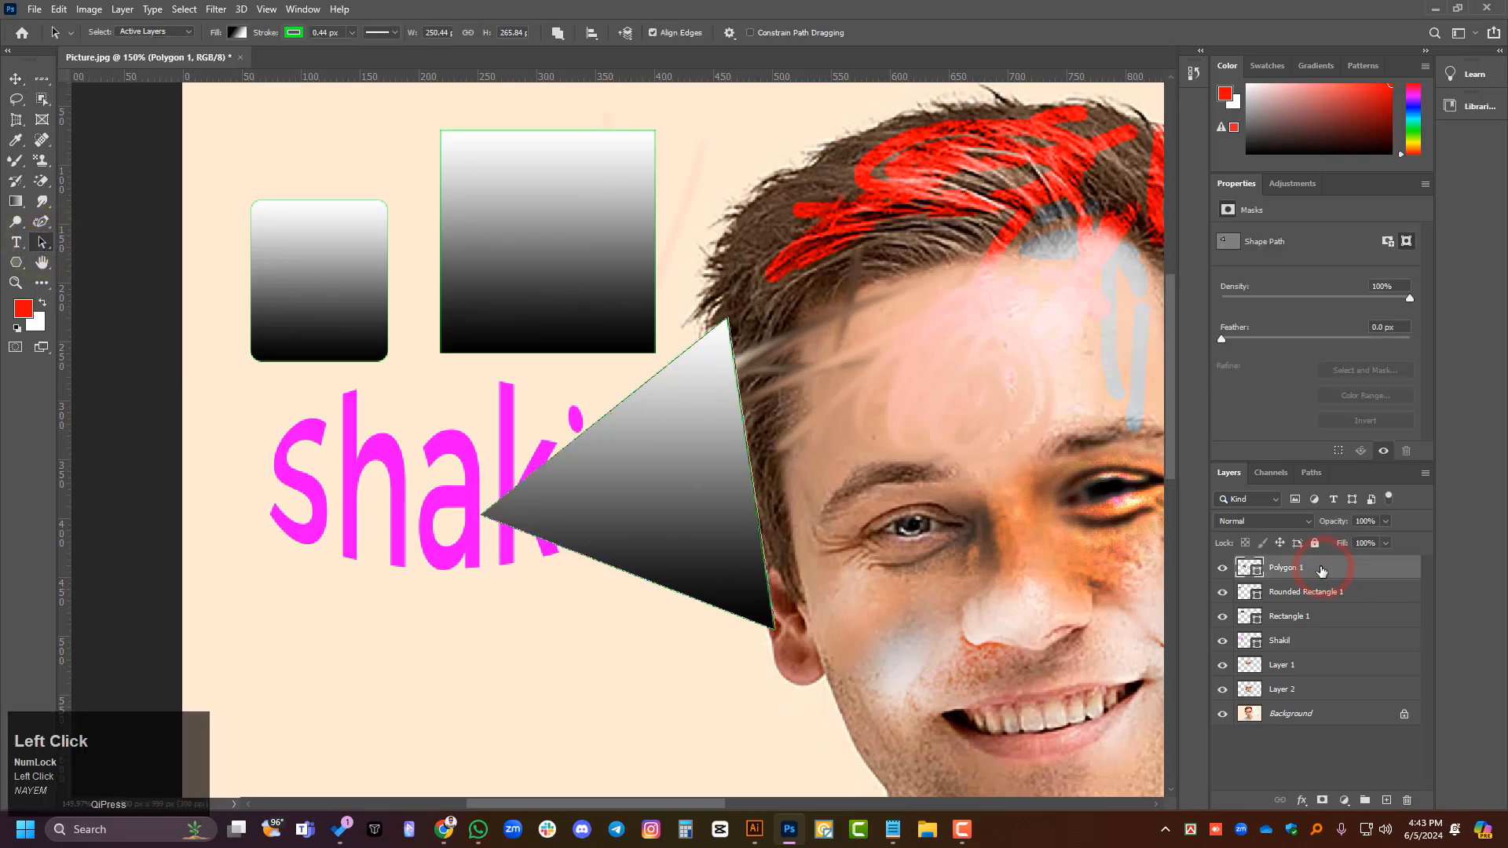
{"action": "left_click", "coordinate": [1307, 593]}
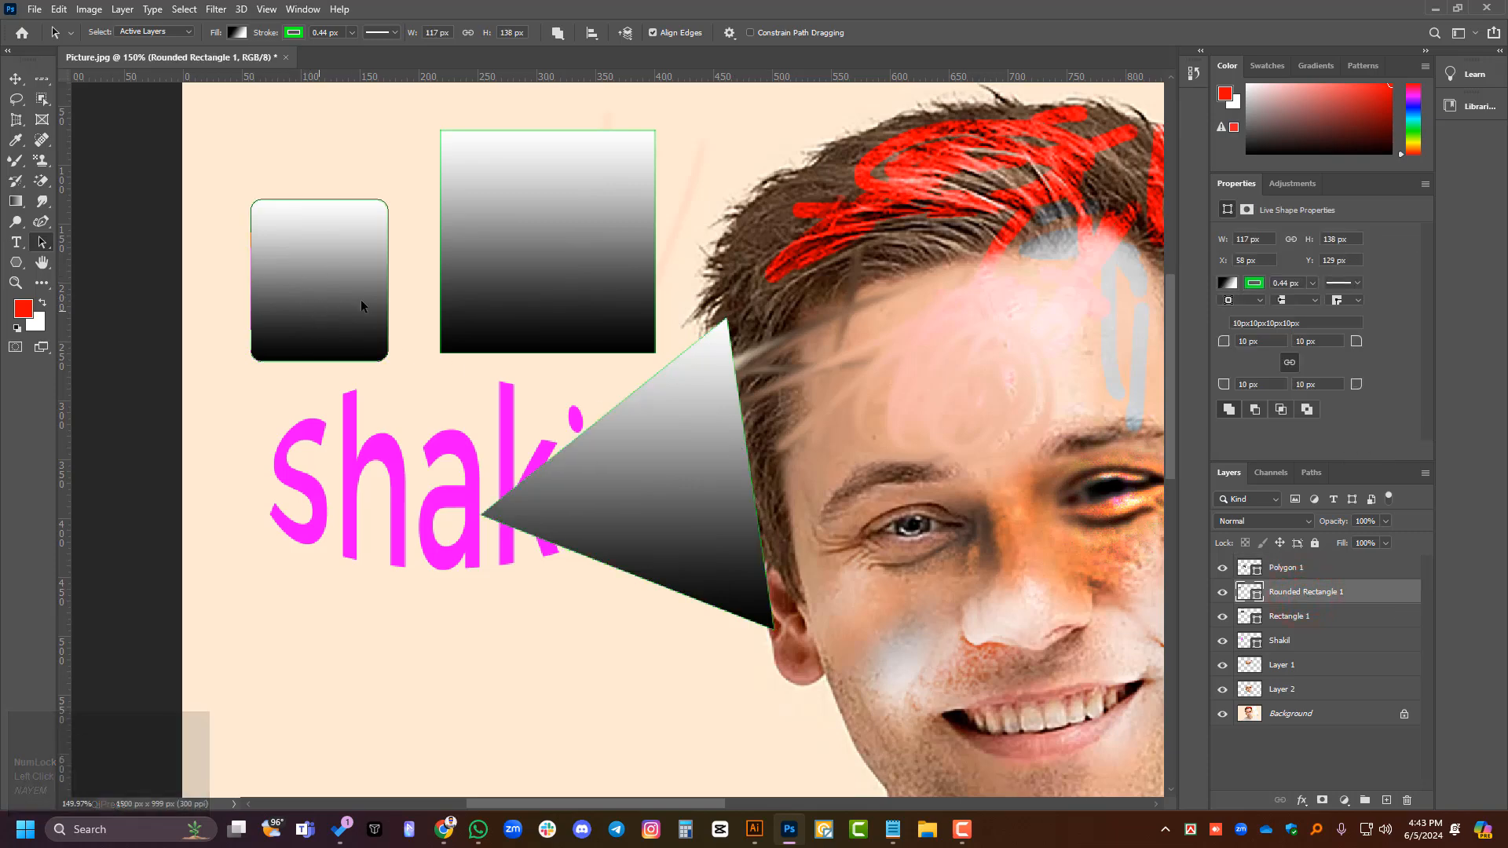
{"action": "left_click", "coordinate": [1306, 618]}
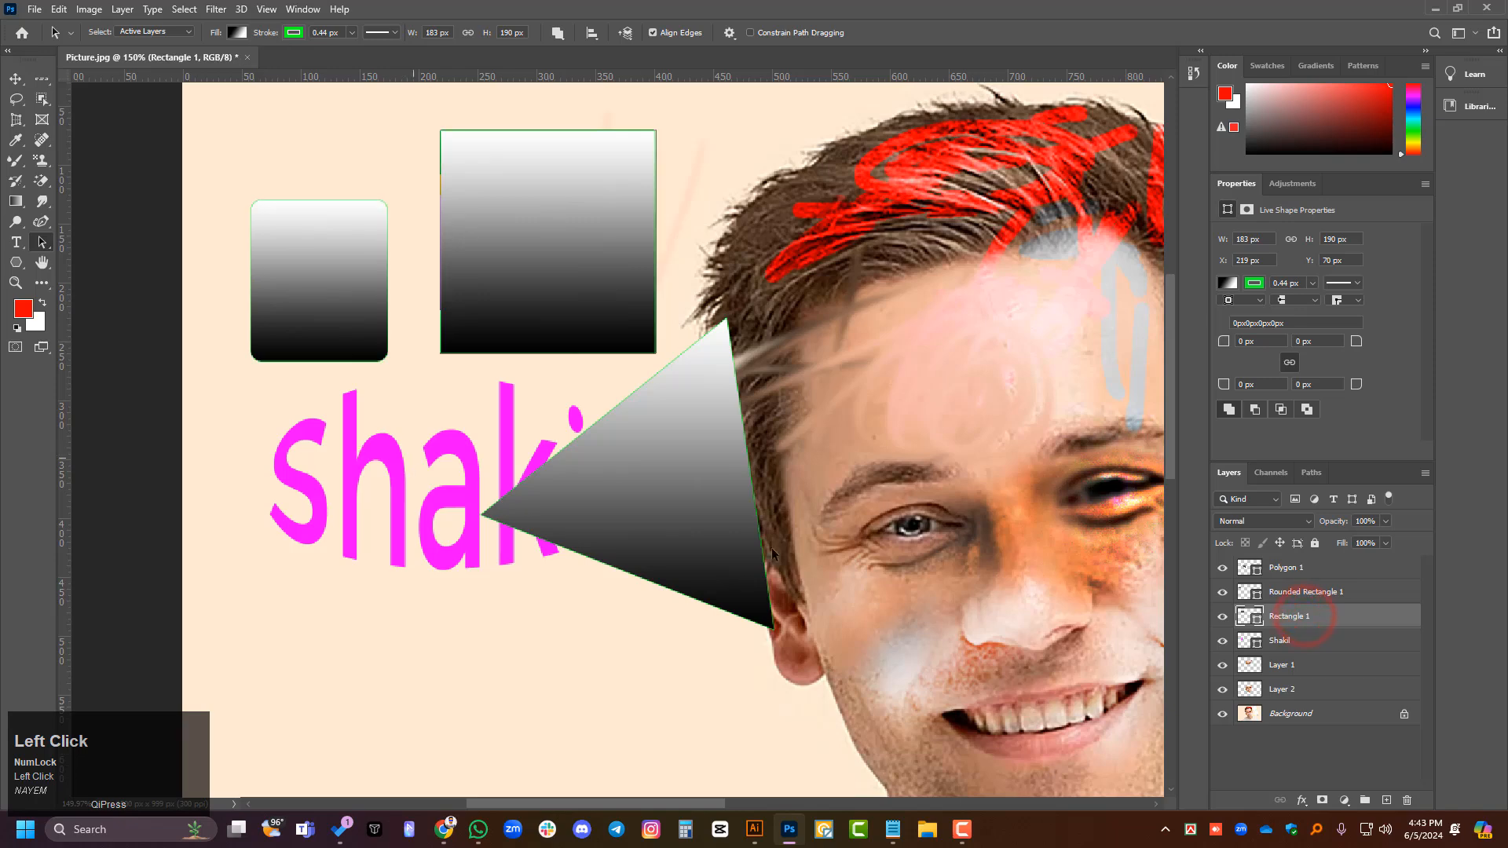
{"action": "left_click", "coordinate": [1303, 642]}
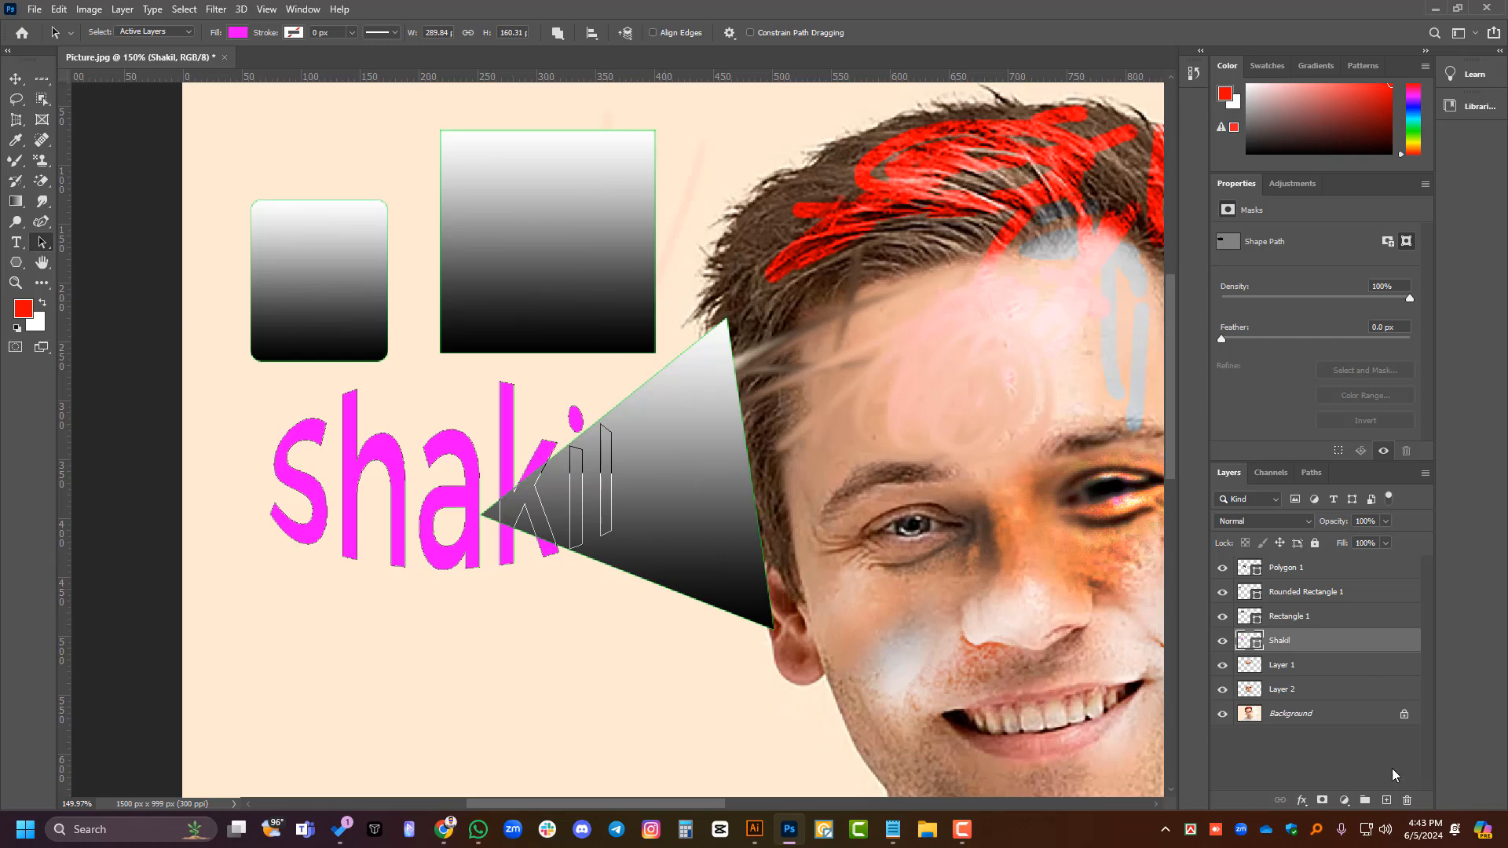
- Load the name shape's path as a selection, undo it, and clear the layer selection
{"action": "scroll", "coordinate": [385, 565], "scroll_direction": "up", "scroll_amount": 4, "text": "alt"}
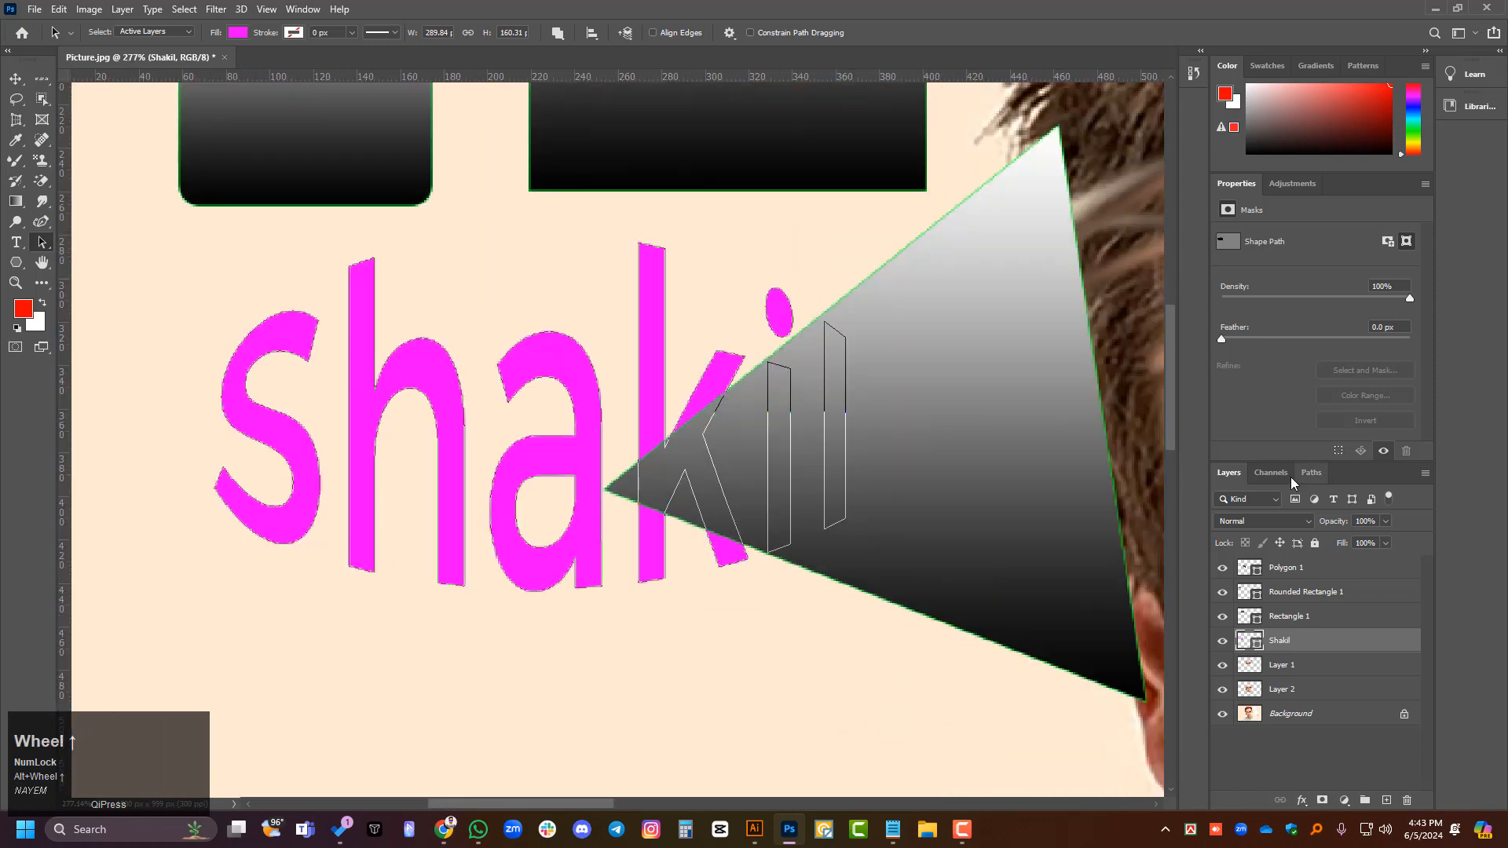
{"action": "left_click", "coordinate": [1308, 474]}
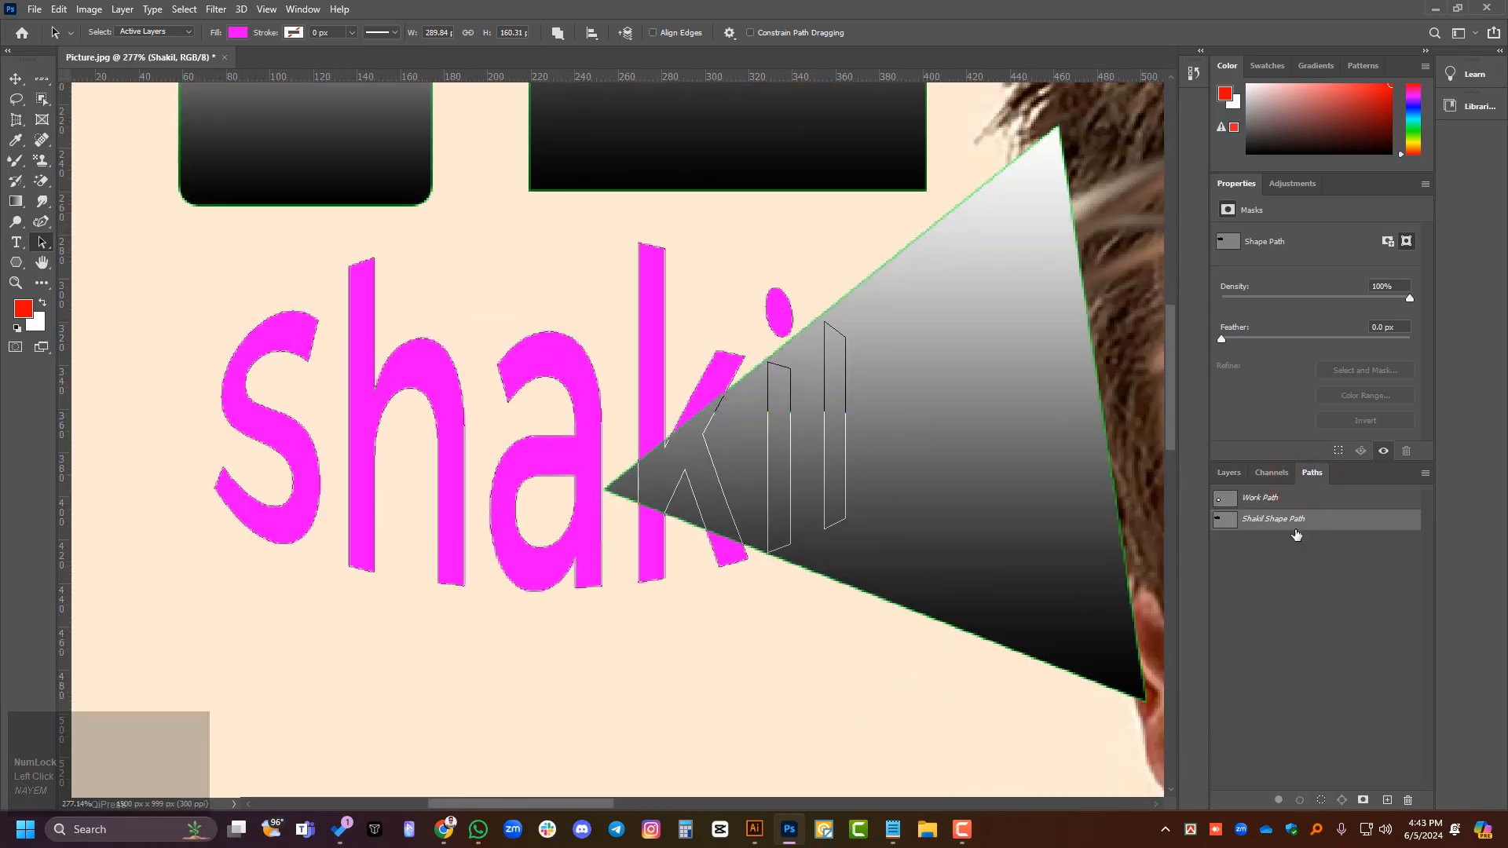
{"action": "left_click", "coordinate": [1228, 520], "text": "ctrl"}
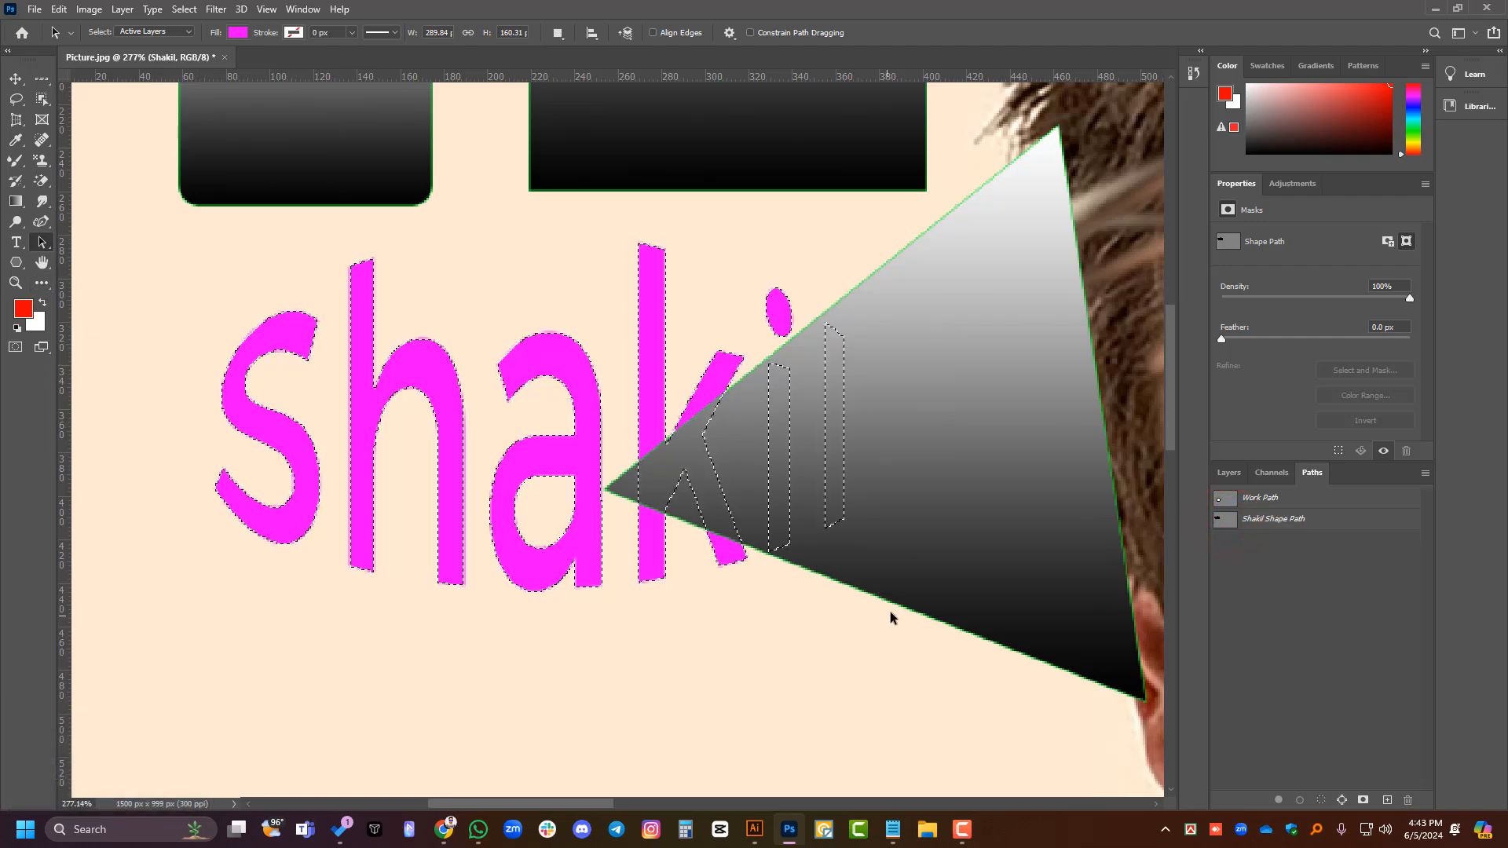
{"action": "key", "text": "ctrl+z"}
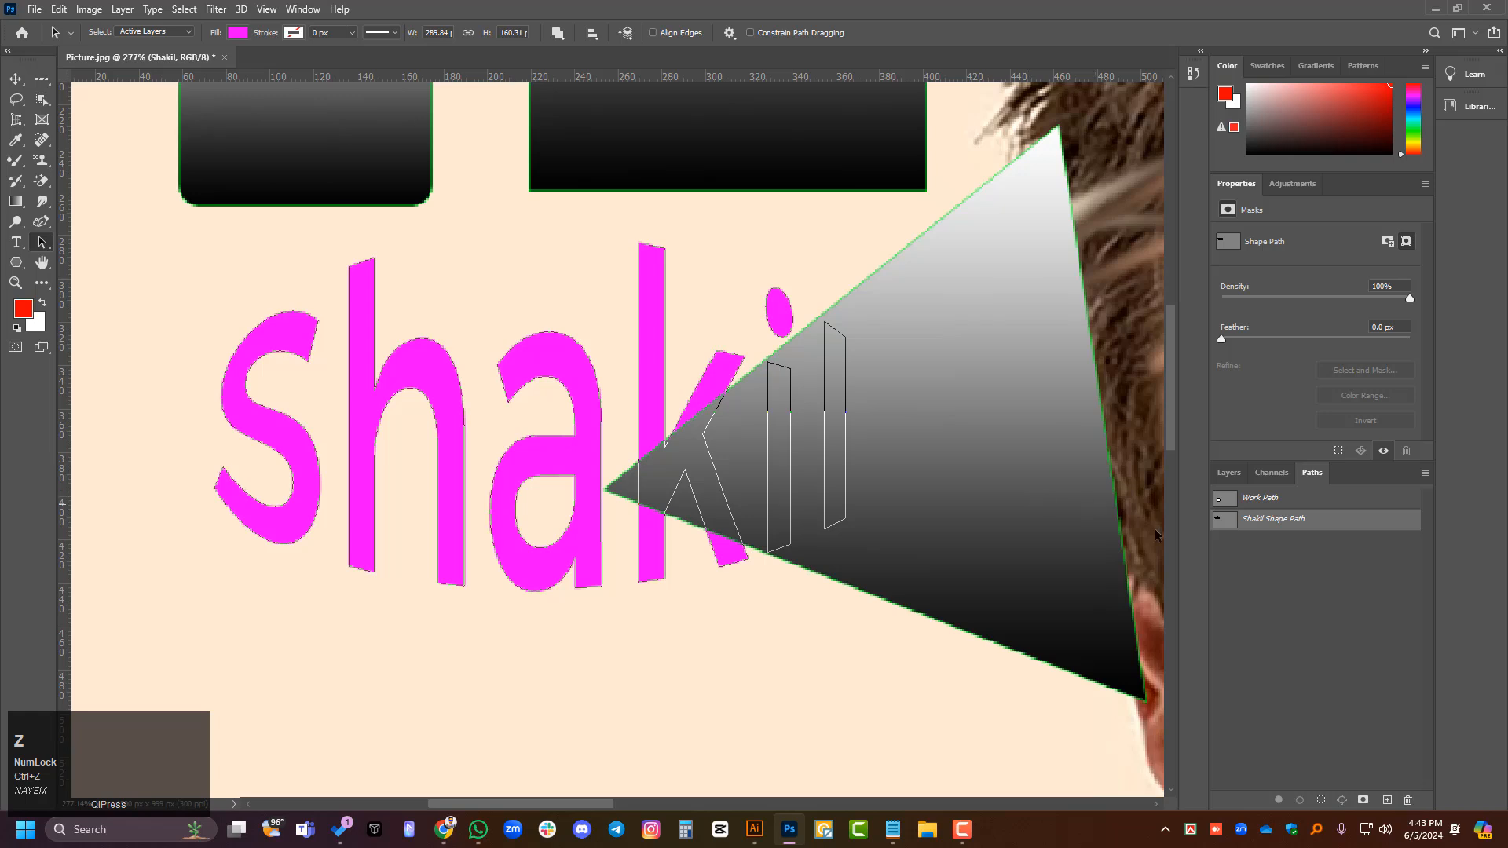
{"action": "left_click", "coordinate": [1229, 472]}
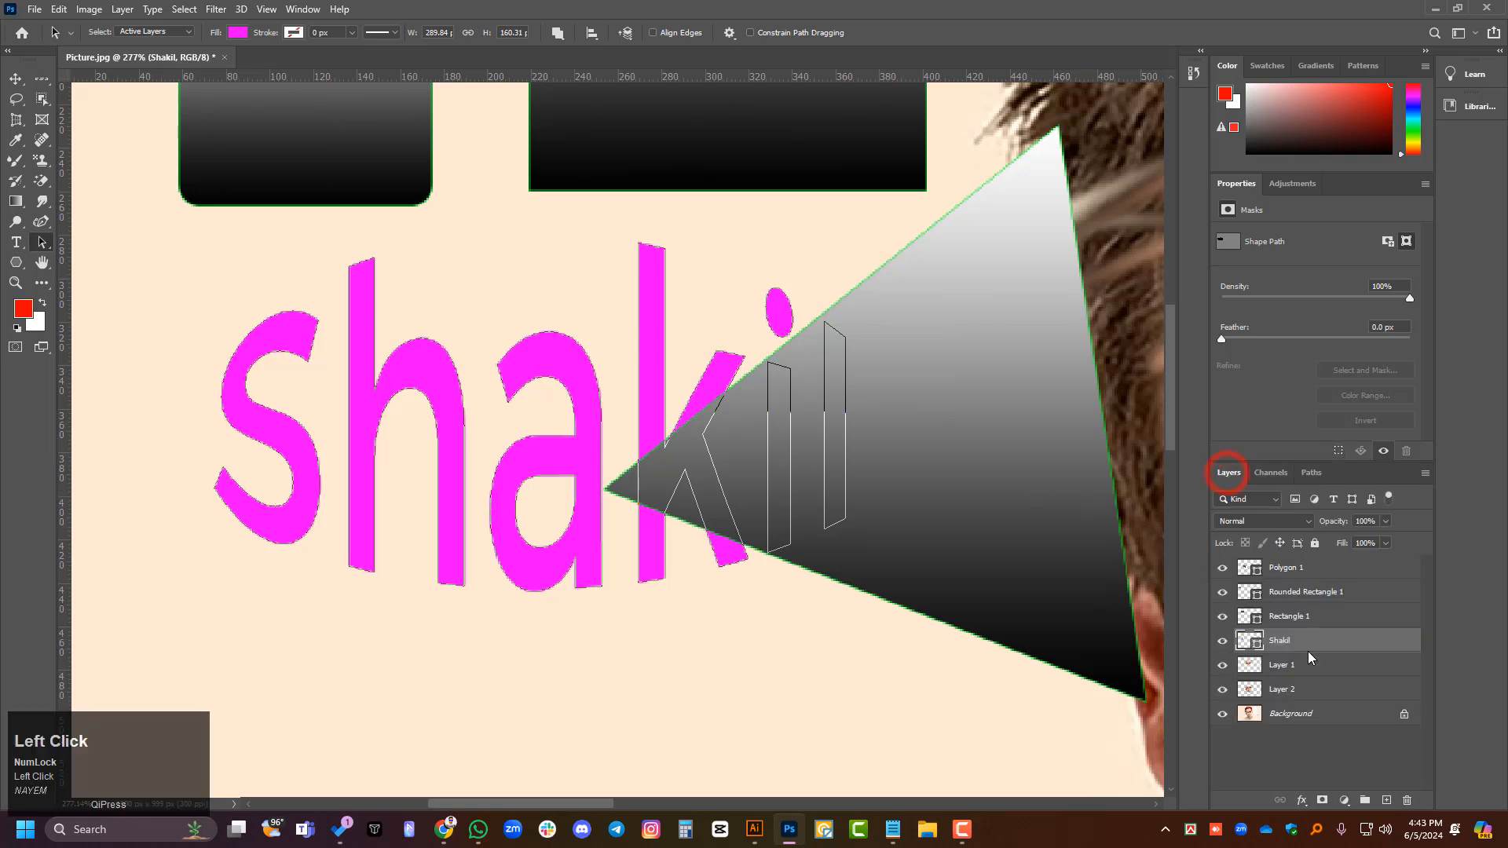
{"action": "left_click", "coordinate": [1308, 755]}
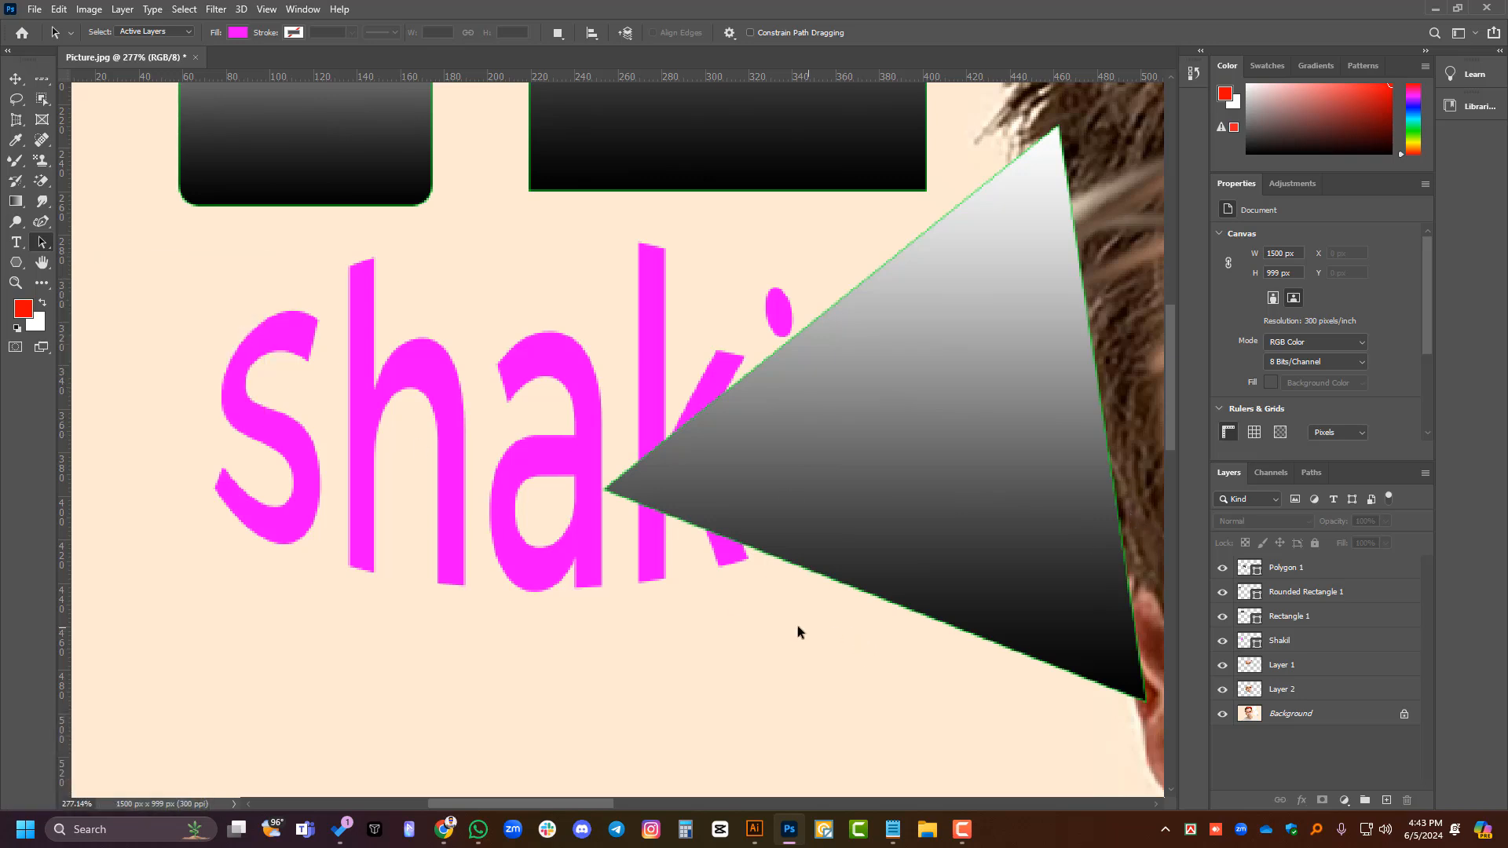
- Delete the polygon, undo back past the gradient and layer order changes, and delete the Polygon 1 and Rounded Rectangle 1 layers
{"action": "scroll", "coordinate": [293, 517], "scroll_direction": "down", "scroll_amount": 2, "text": "alt"}
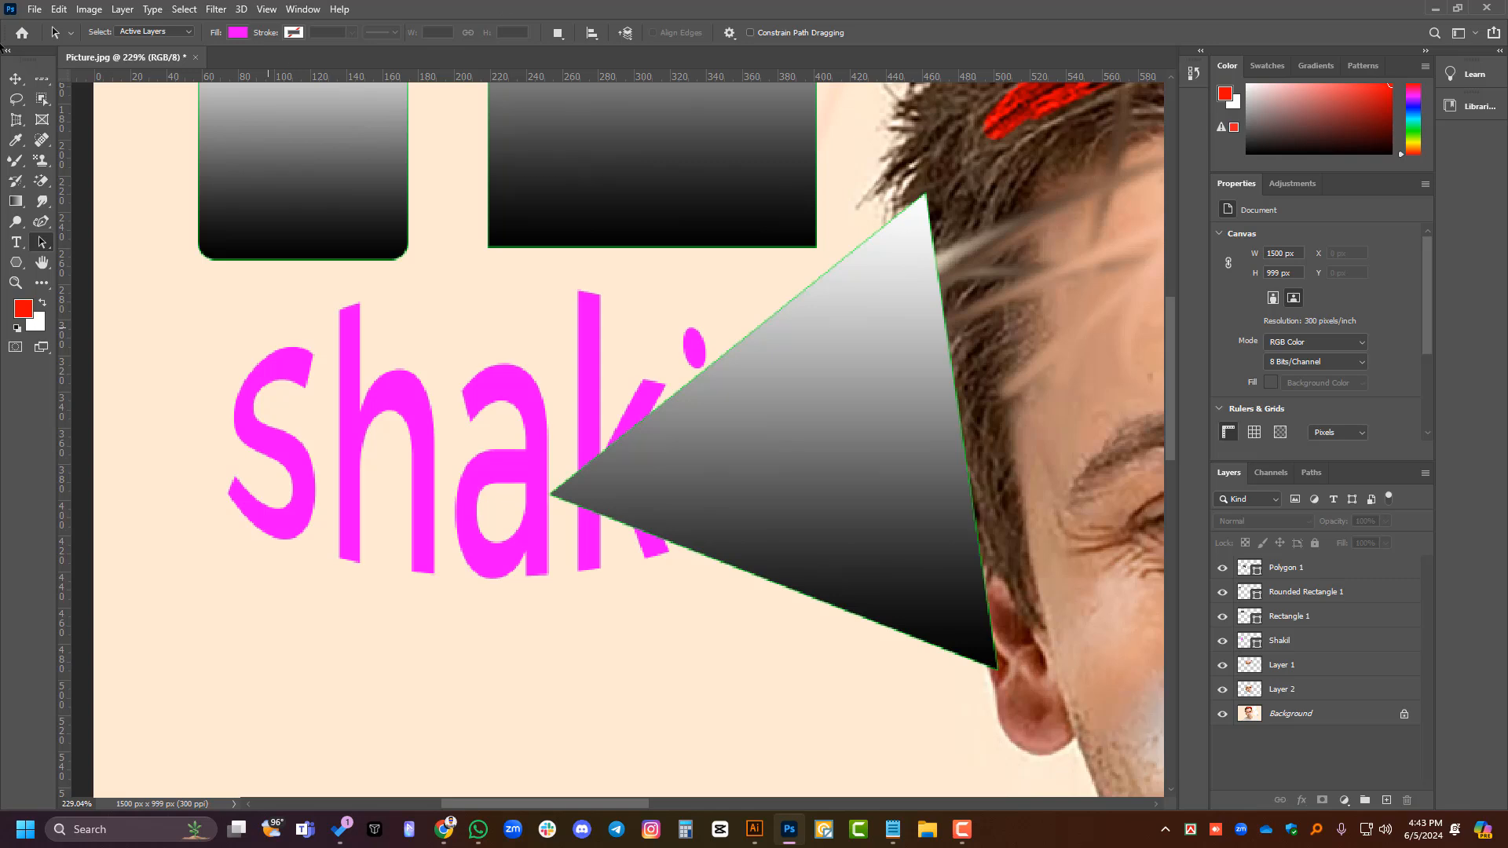
{"action": "left_click", "coordinate": [21, 83]}
{"action": "scroll", "coordinate": [797, 411], "scroll_direction": "down", "scroll_amount": 3}
{"action": "left_click", "coordinate": [832, 417]}
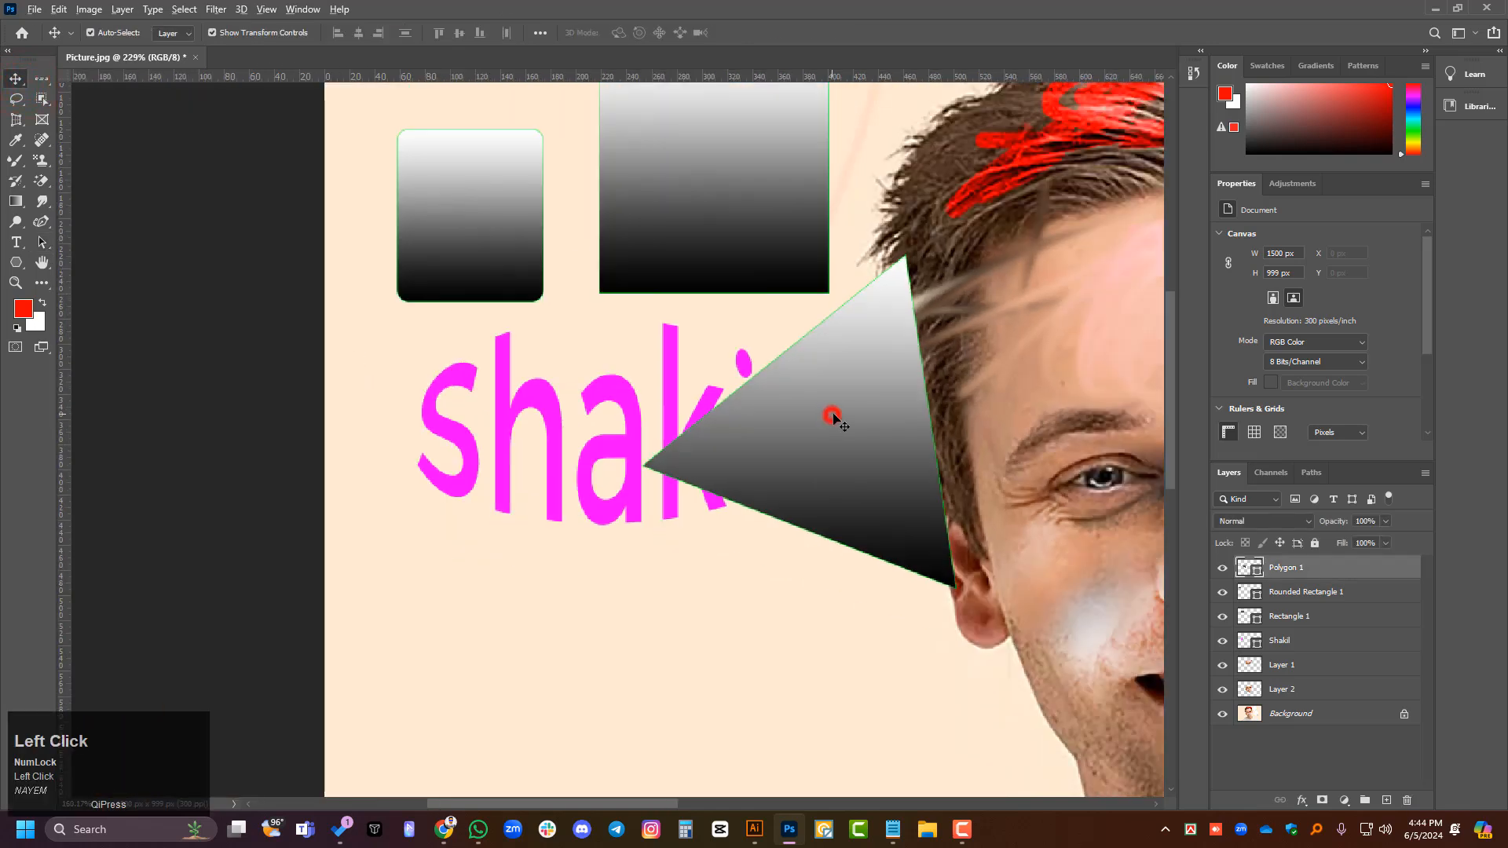
{"action": "key", "text": "Delete"}
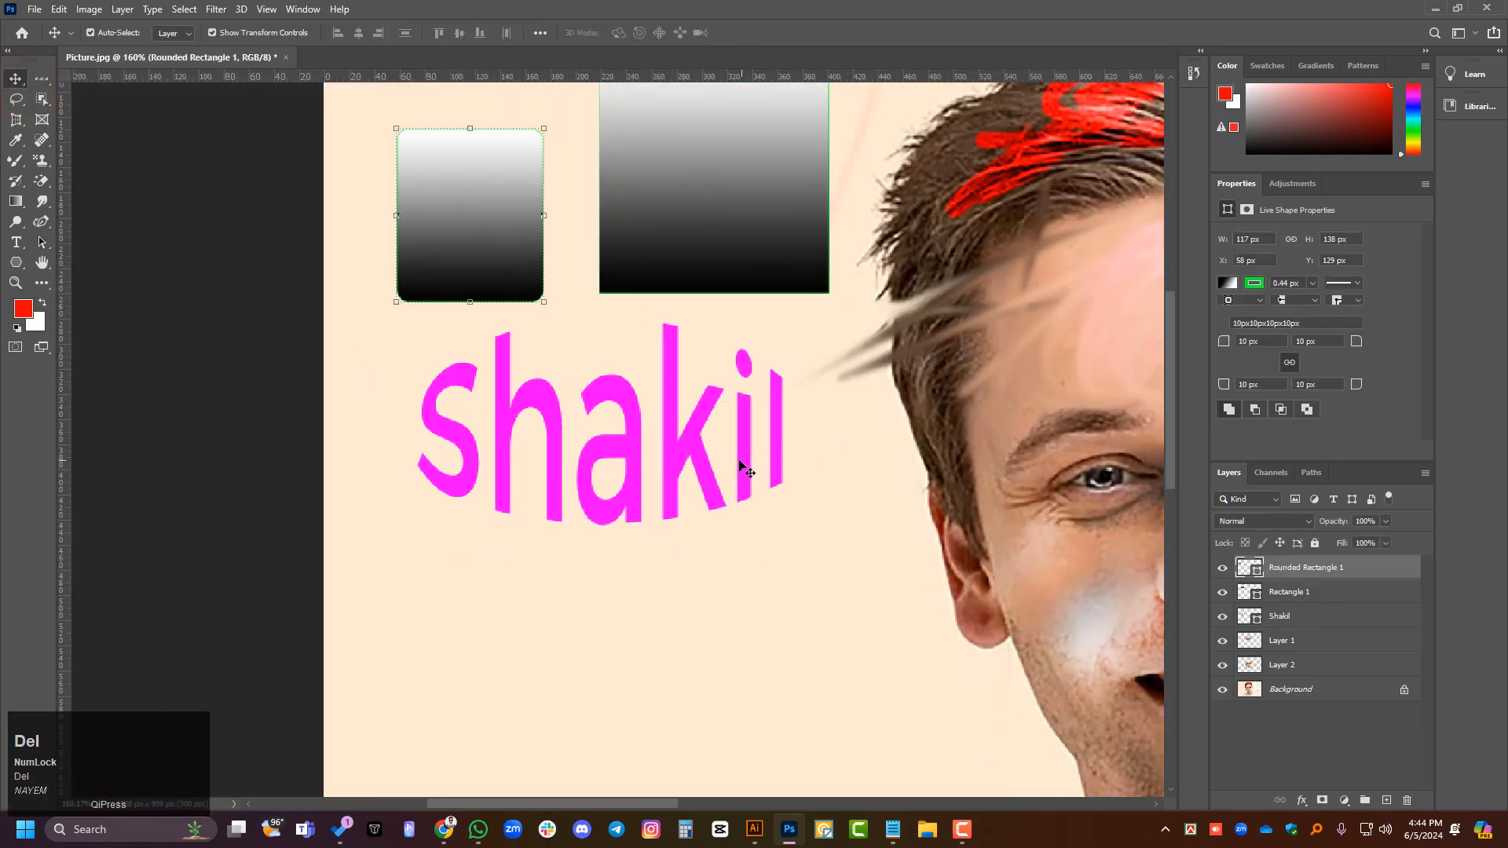
{"action": "key", "text": "ctrl+z"}
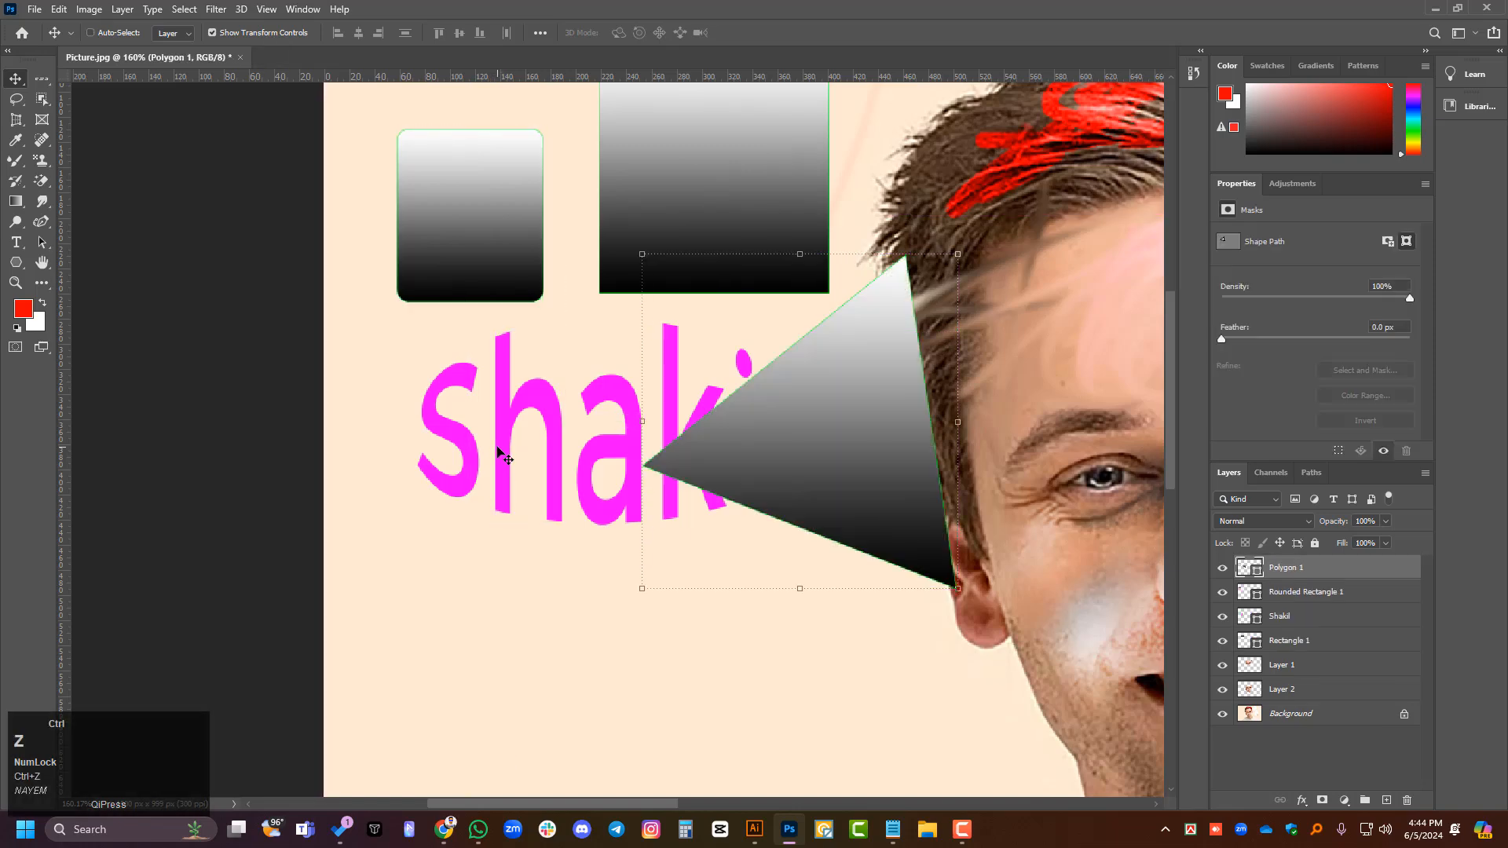
{"action": "key", "text": "Delete"}
{"action": "key", "text": "Delete"}
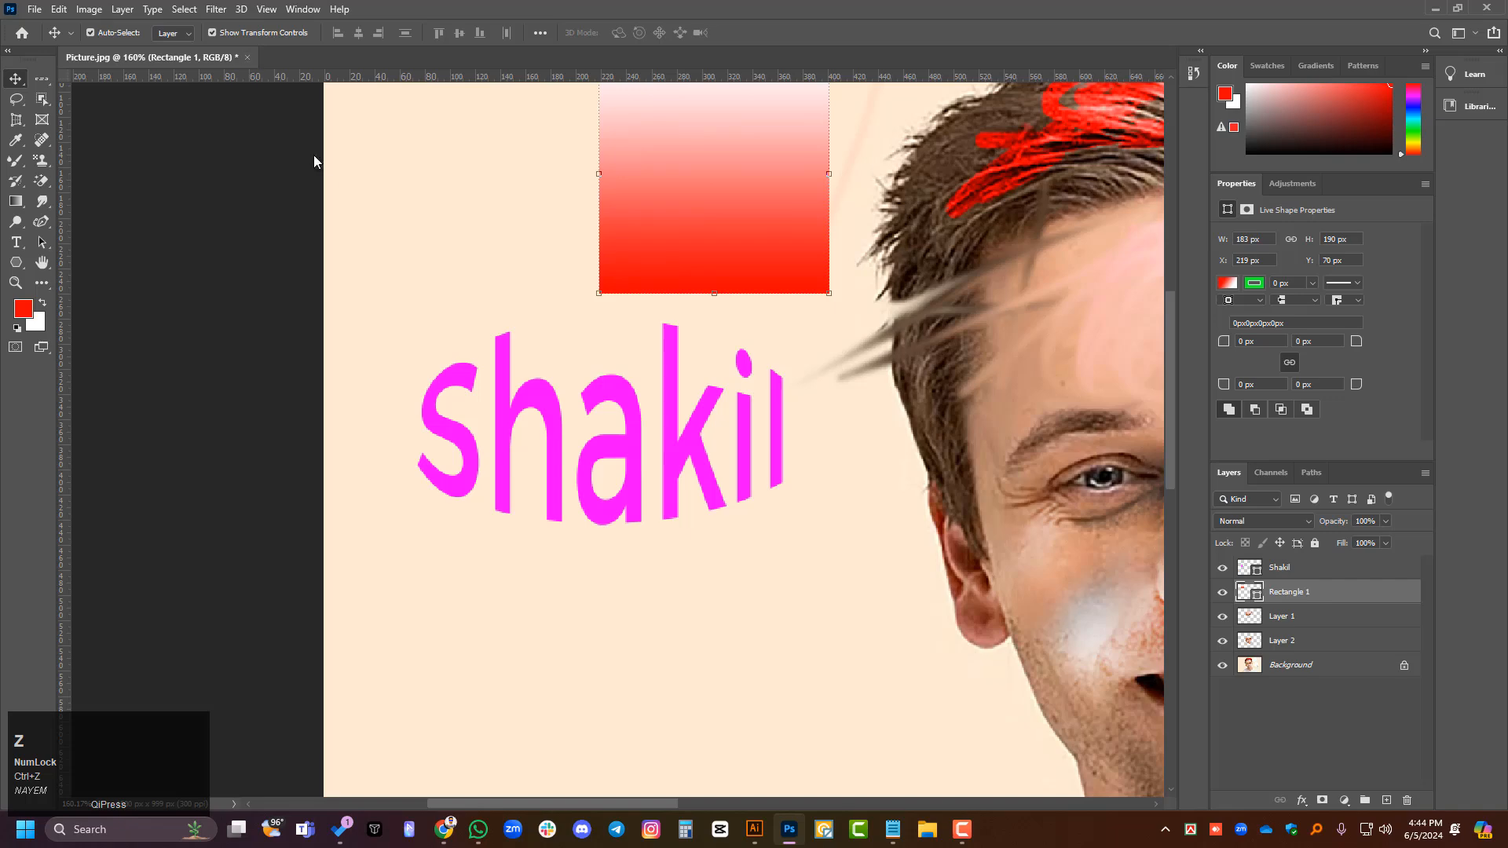
- Close Picture.jpg without saving and open ezgif.com-webp-to-jpg-converter.jpg, fitted to the screen
{"action": "left_click", "coordinate": [247, 58]}
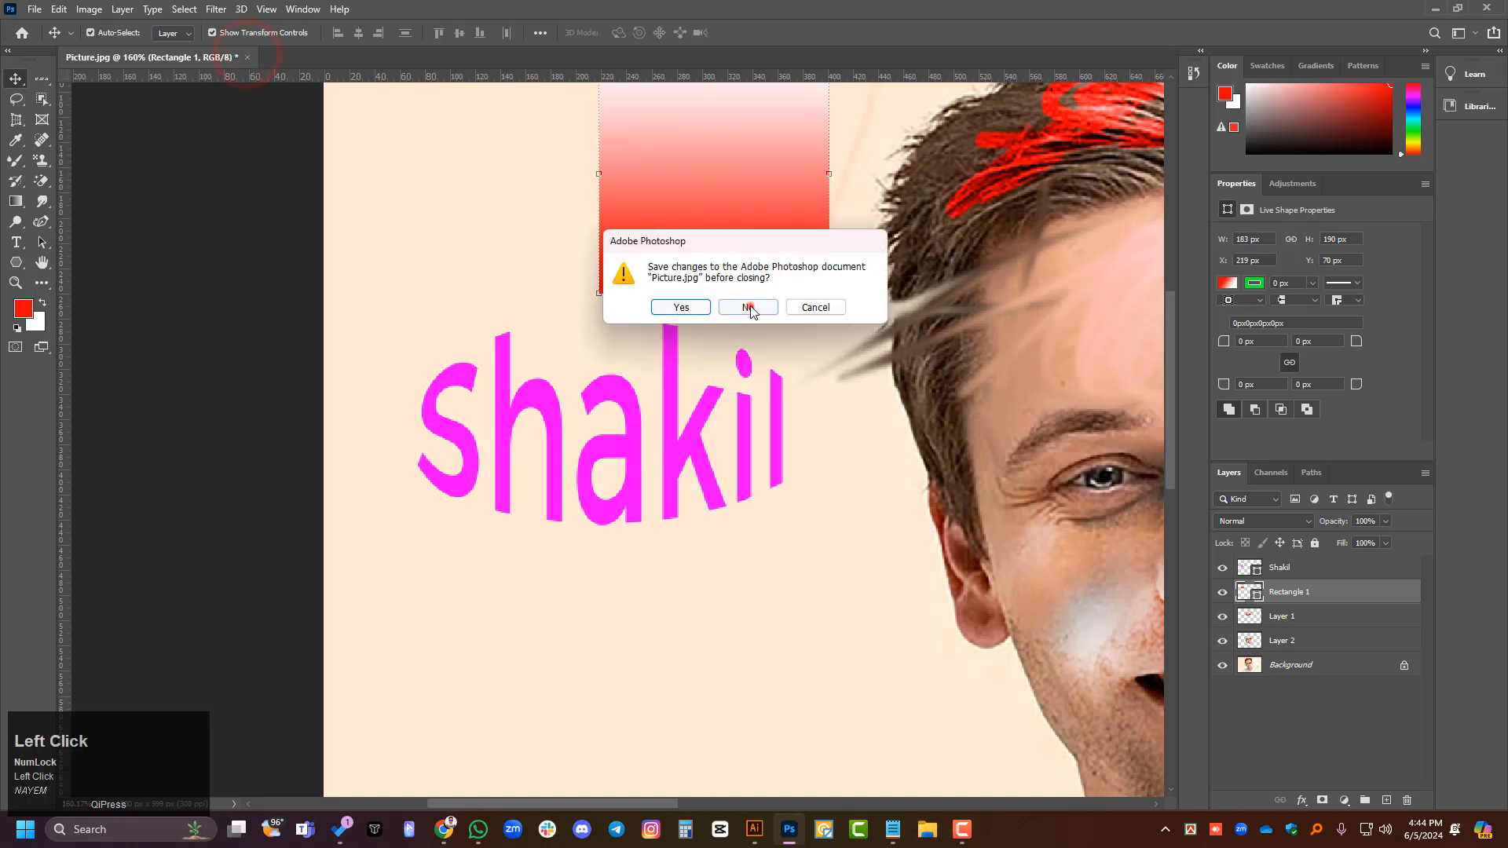
{"action": "left_click", "coordinate": [749, 306]}
{"action": "left_click", "coordinate": [696, 640]}
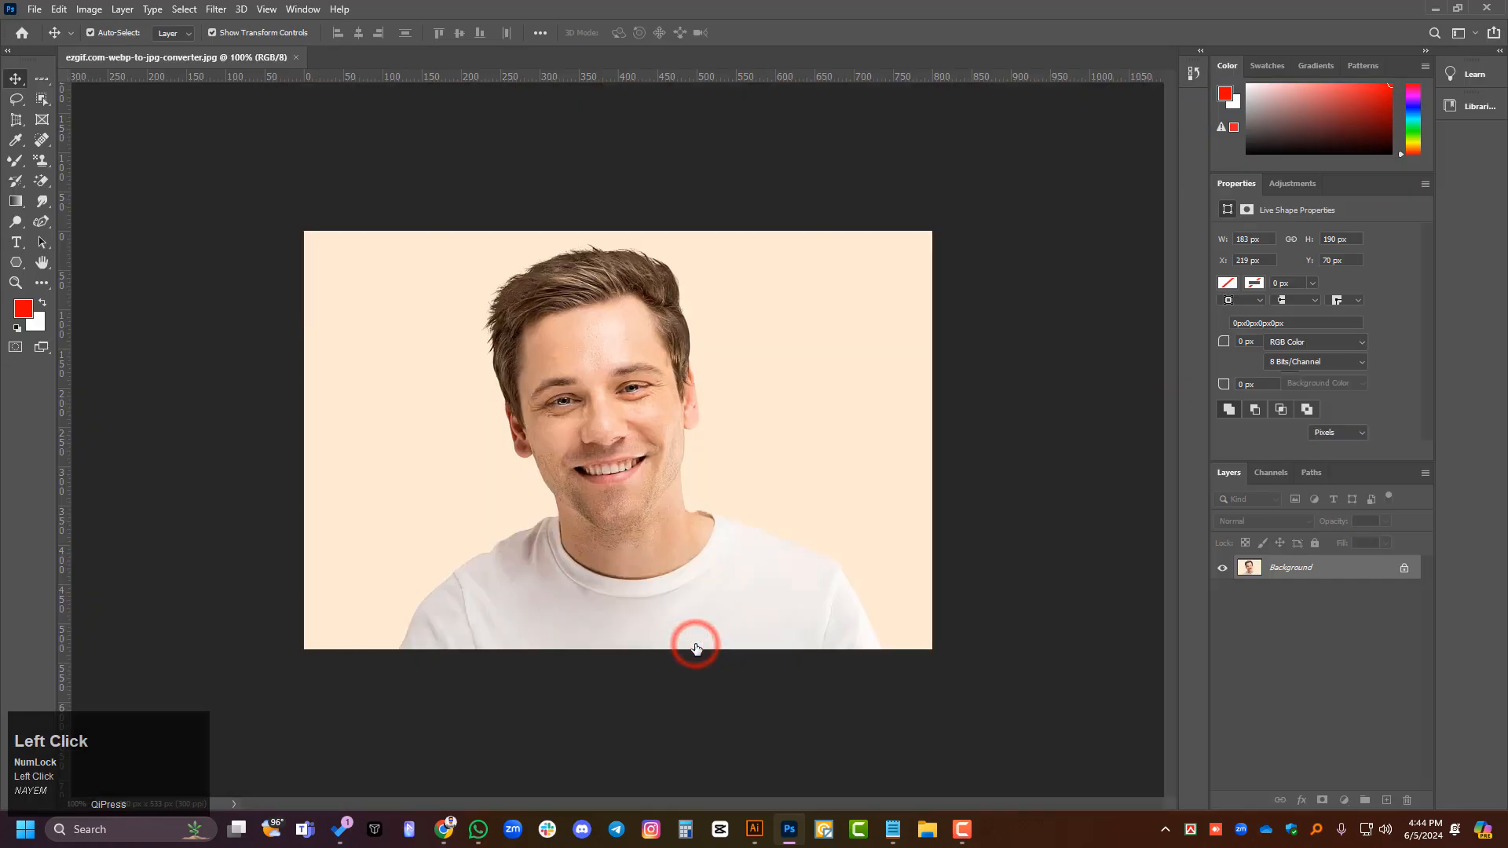
{"action": "key", "text": "ctrl+0"}
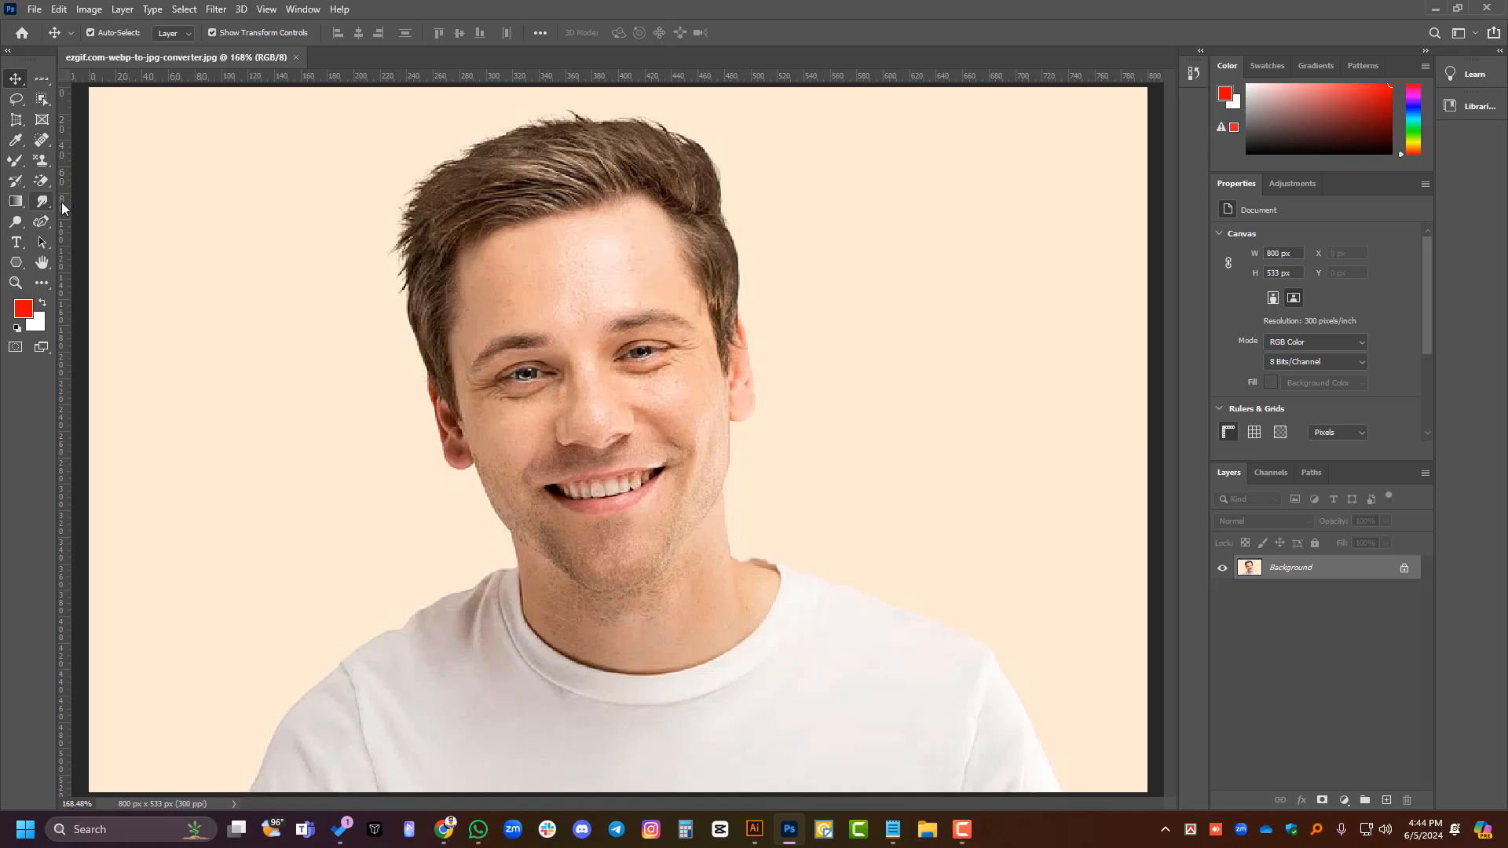
- Unlock the Background layer and select the man with the Select Subject quick action
{"action": "scroll", "coordinate": [1365, 399], "scroll_direction": "down", "scroll_amount": 4}
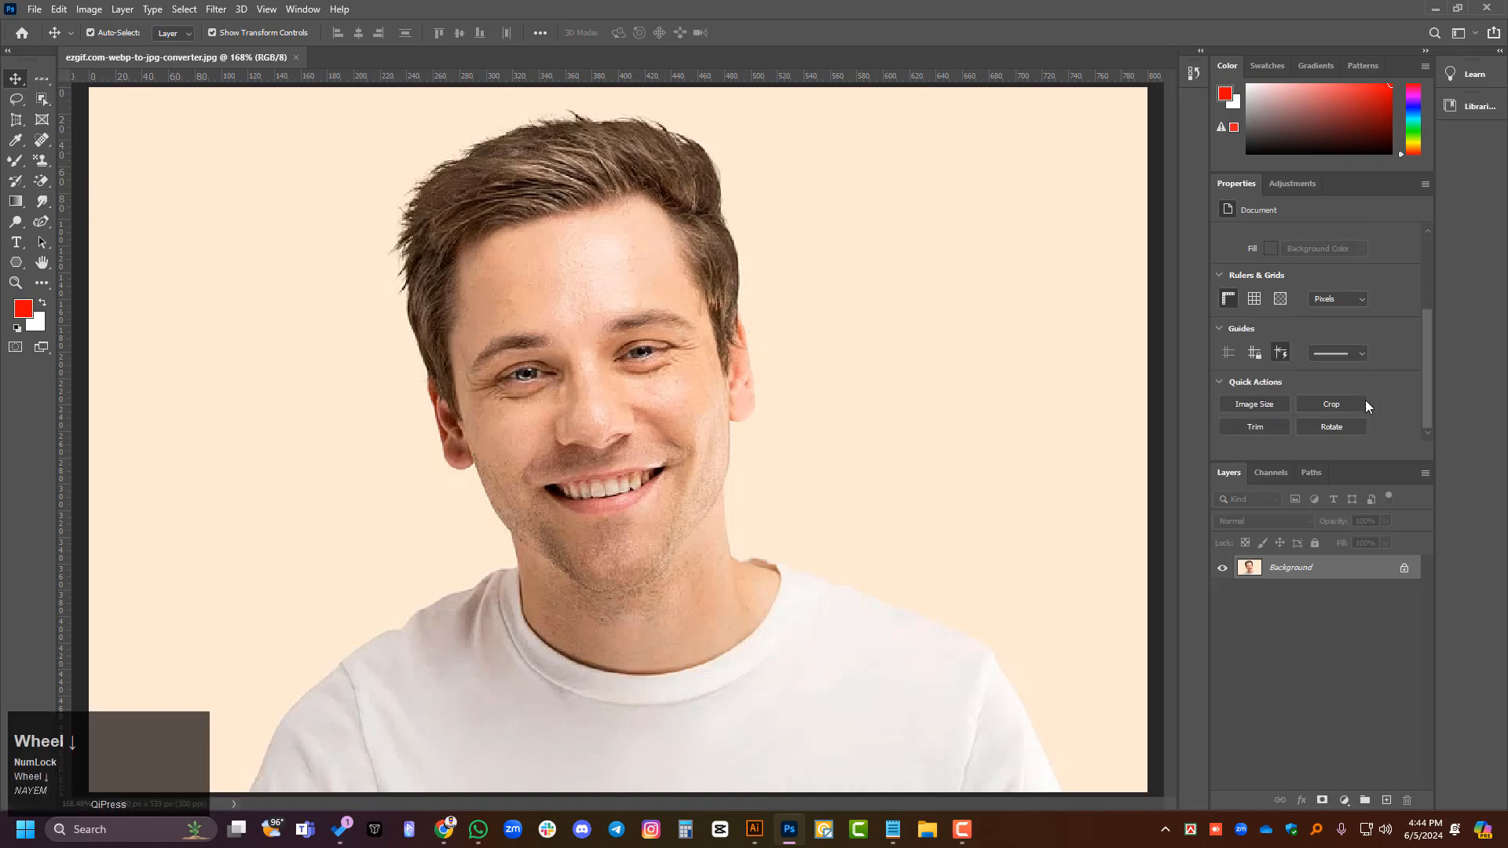
{"action": "left_click", "coordinate": [1417, 567]}
{"action": "scroll", "coordinate": [1293, 308], "scroll_direction": "down", "scroll_amount": 2}
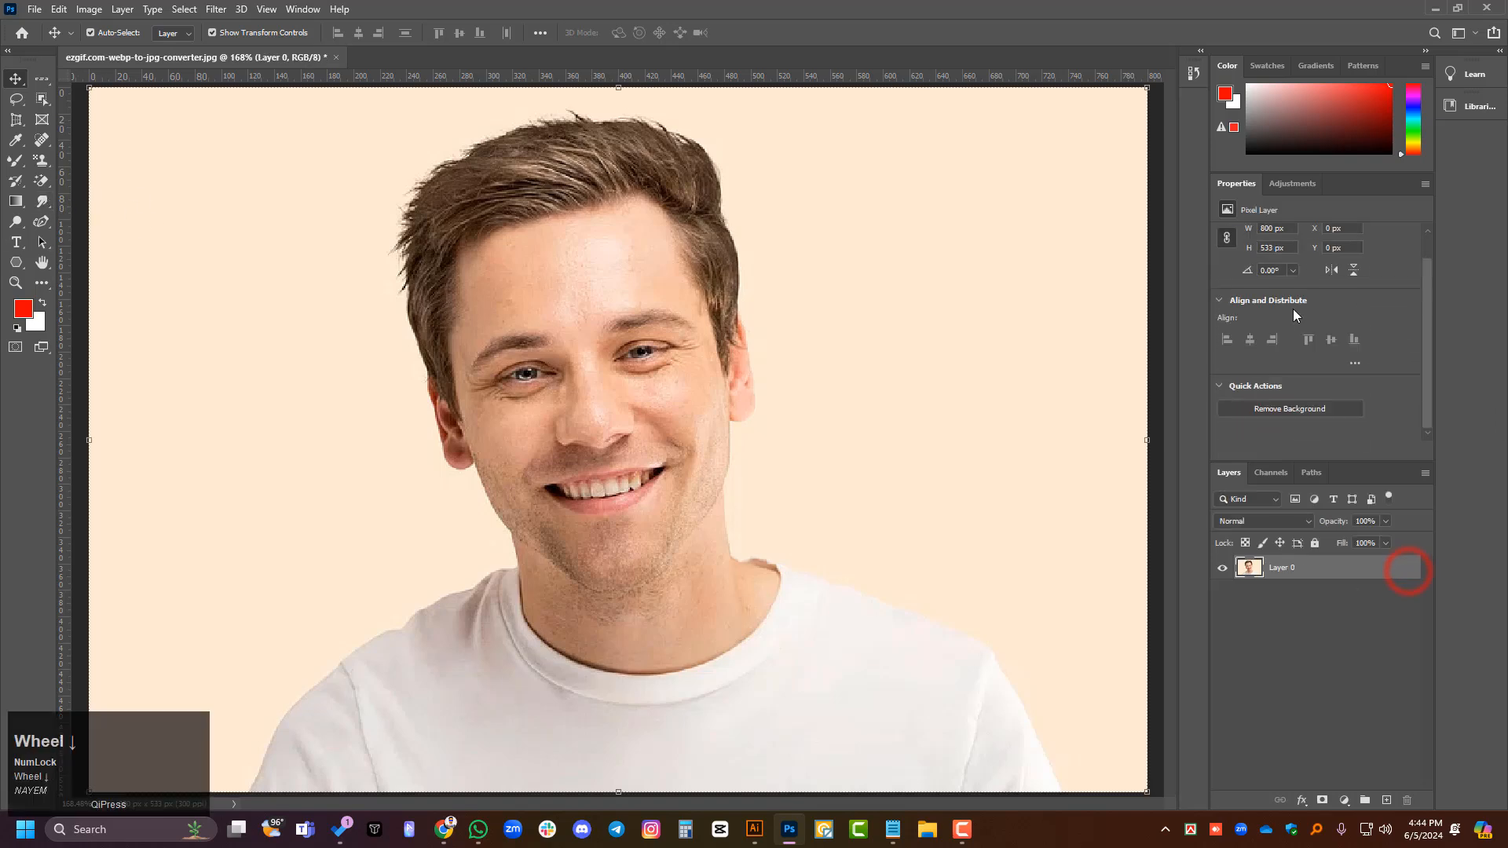
{"action": "left_click", "coordinate": [1288, 430]}
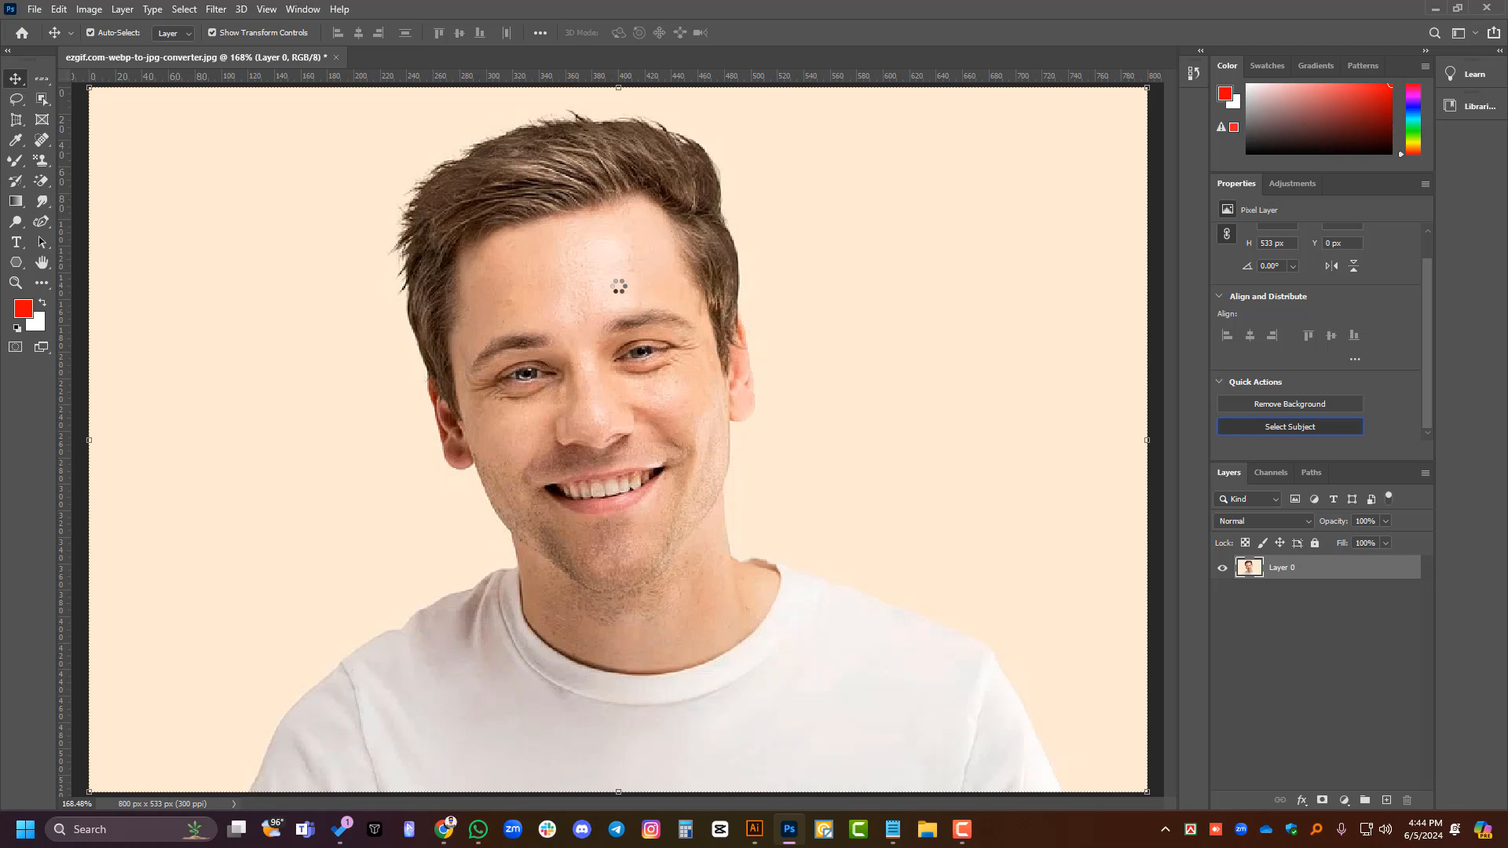
- Add a layer mask from the subject selection, undo it, and clear both the pixel and layer selections
{"action": "left_click", "coordinate": [1322, 800]}
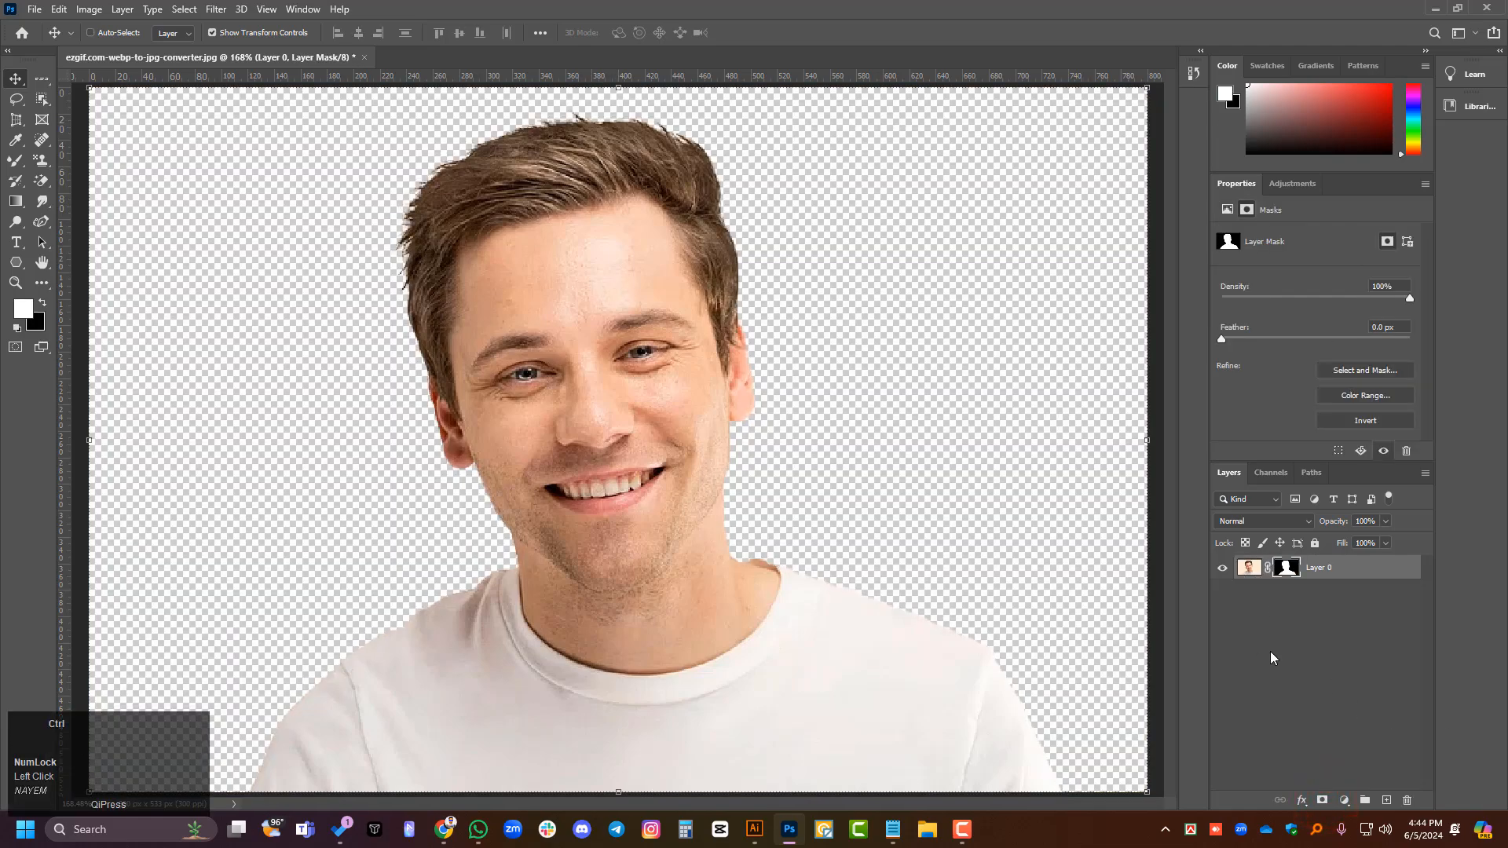
{"action": "key", "text": "ctrl+z"}
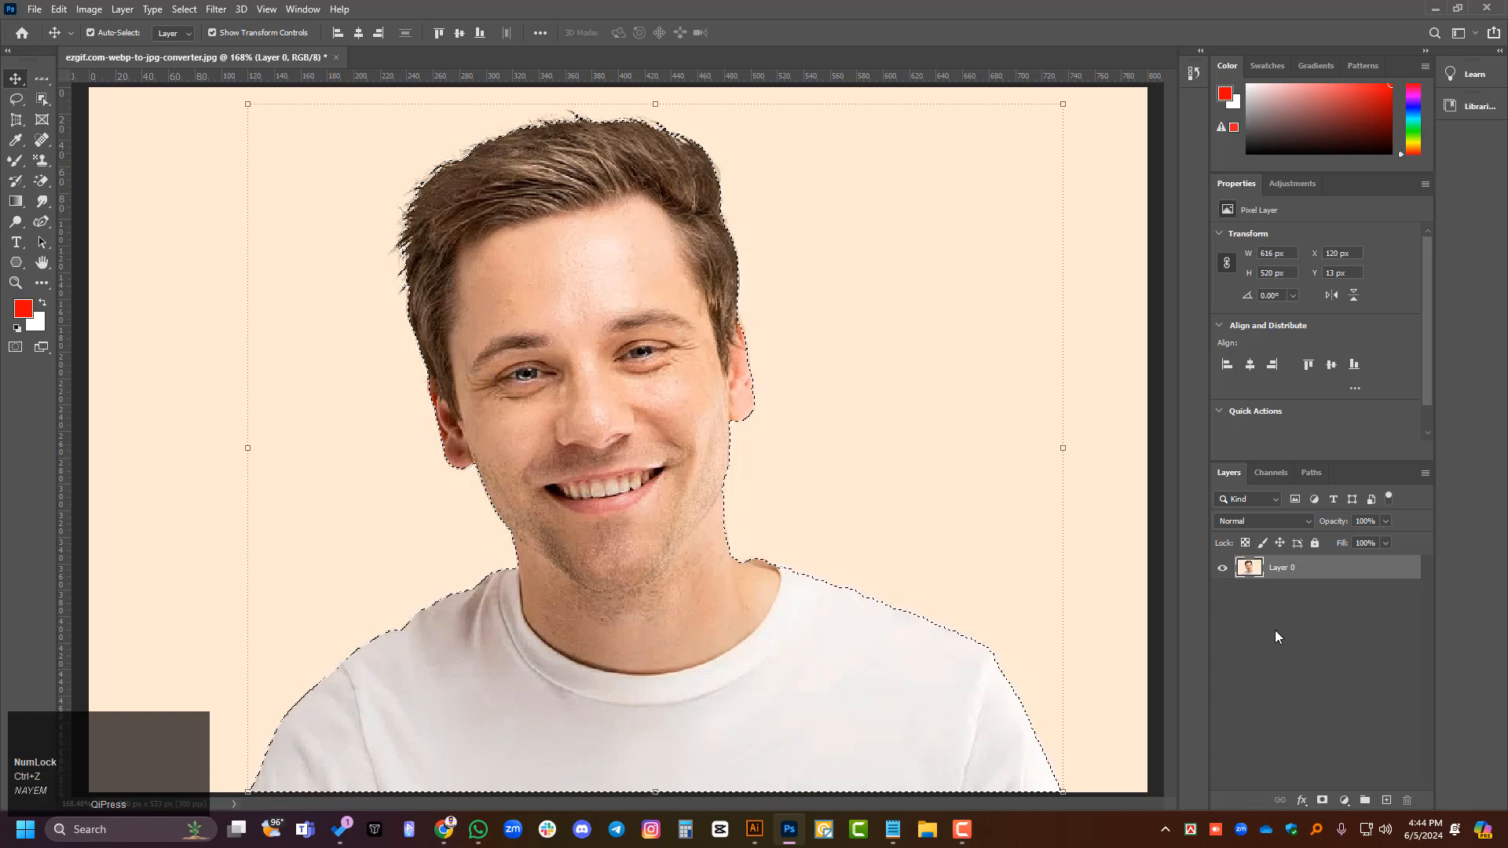
{"action": "scroll", "coordinate": [1288, 424], "scroll_direction": "down", "scroll_amount": 1}
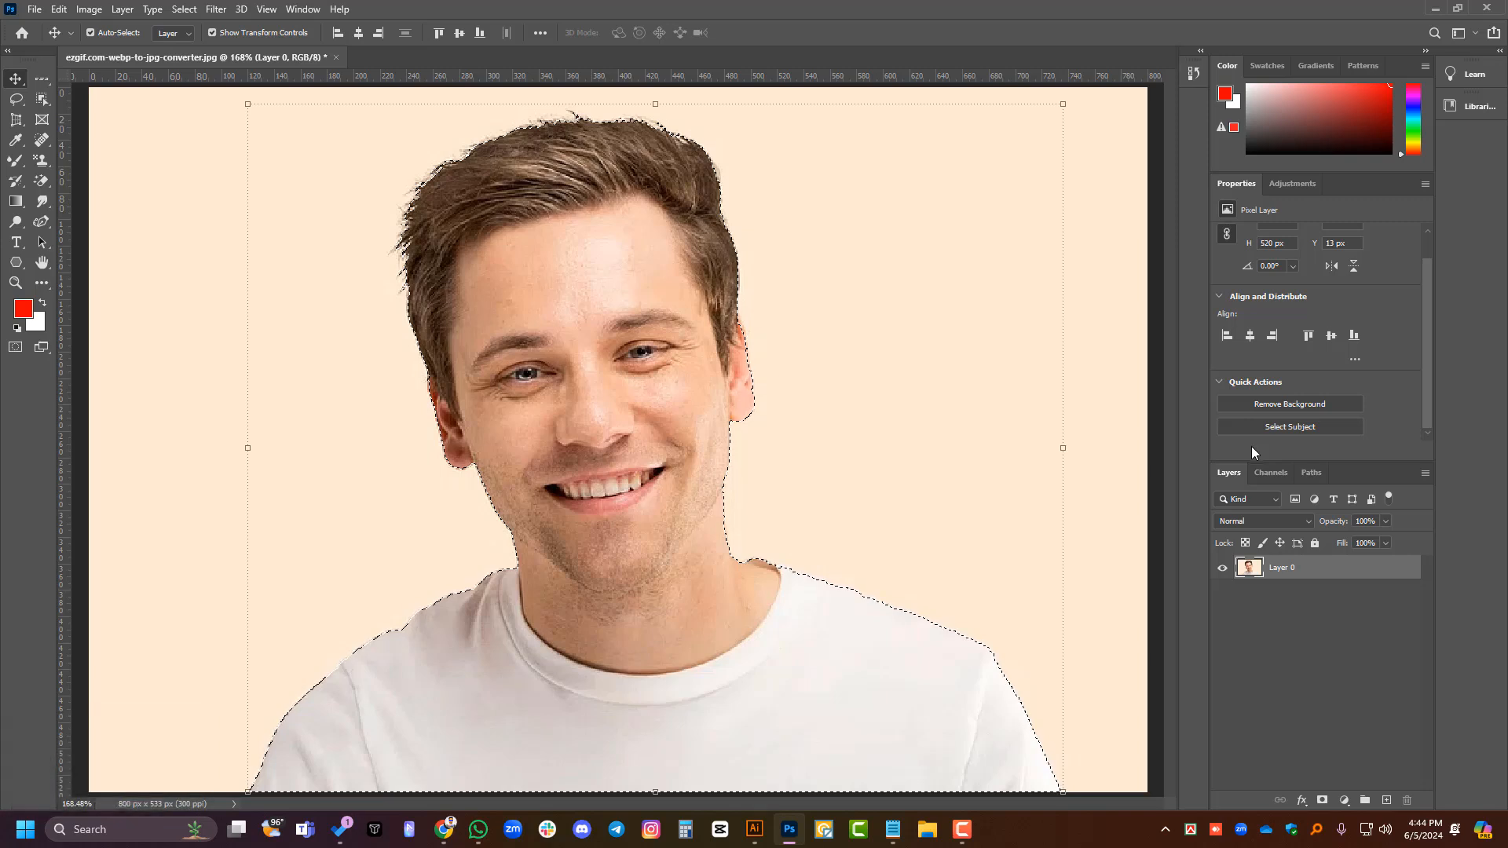
{"action": "key", "text": "ctrl+d"}
{"action": "left_click", "coordinate": [1281, 658]}
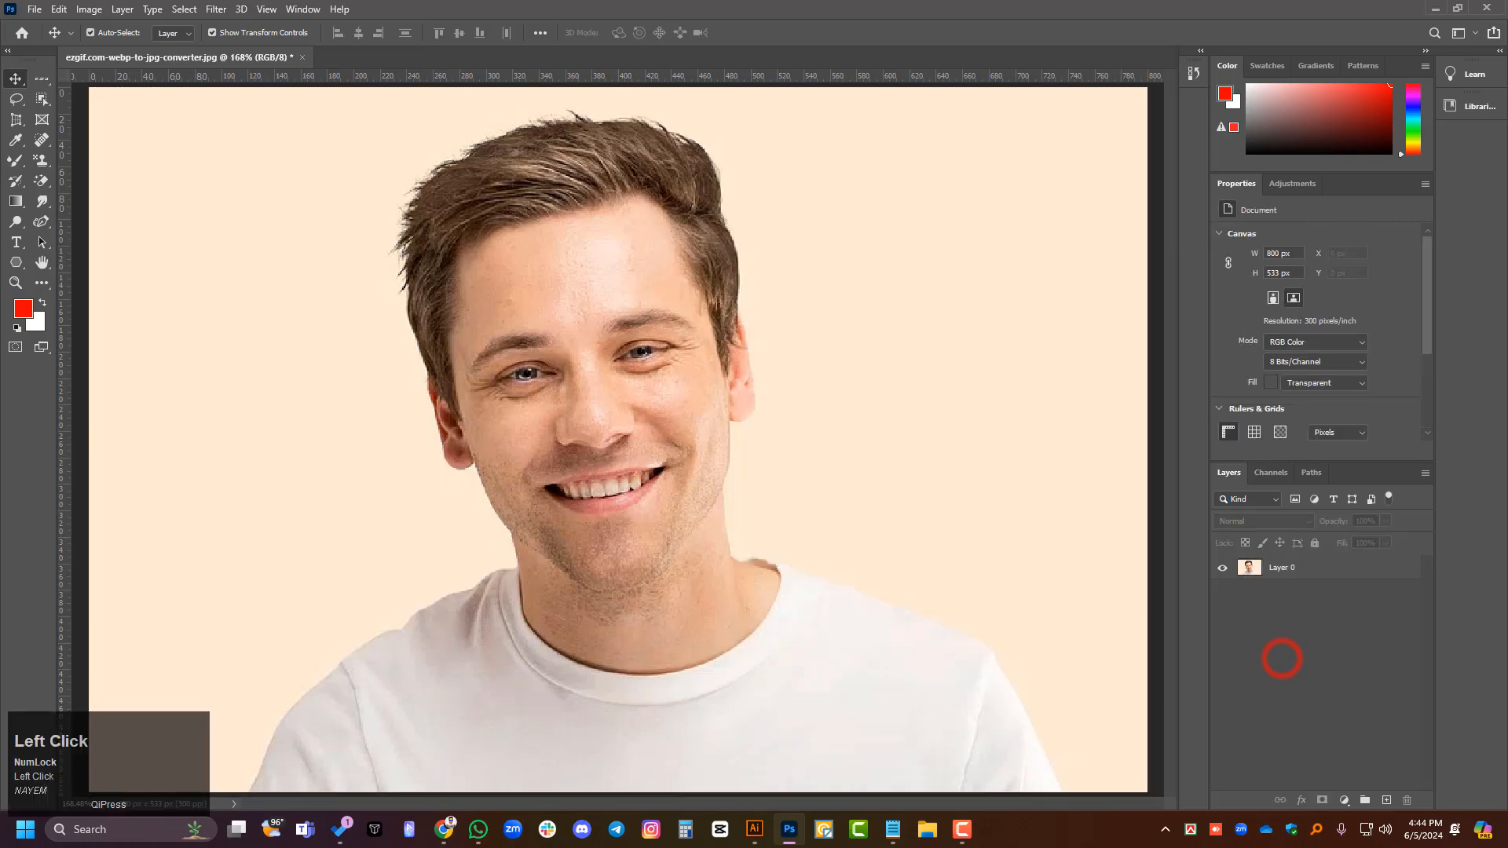
- Start a Pen tool path where the shirt collar meets the left side of the neck and trace up the neck edge to the jaw
{"action": "right_click", "coordinate": [42, 224]}
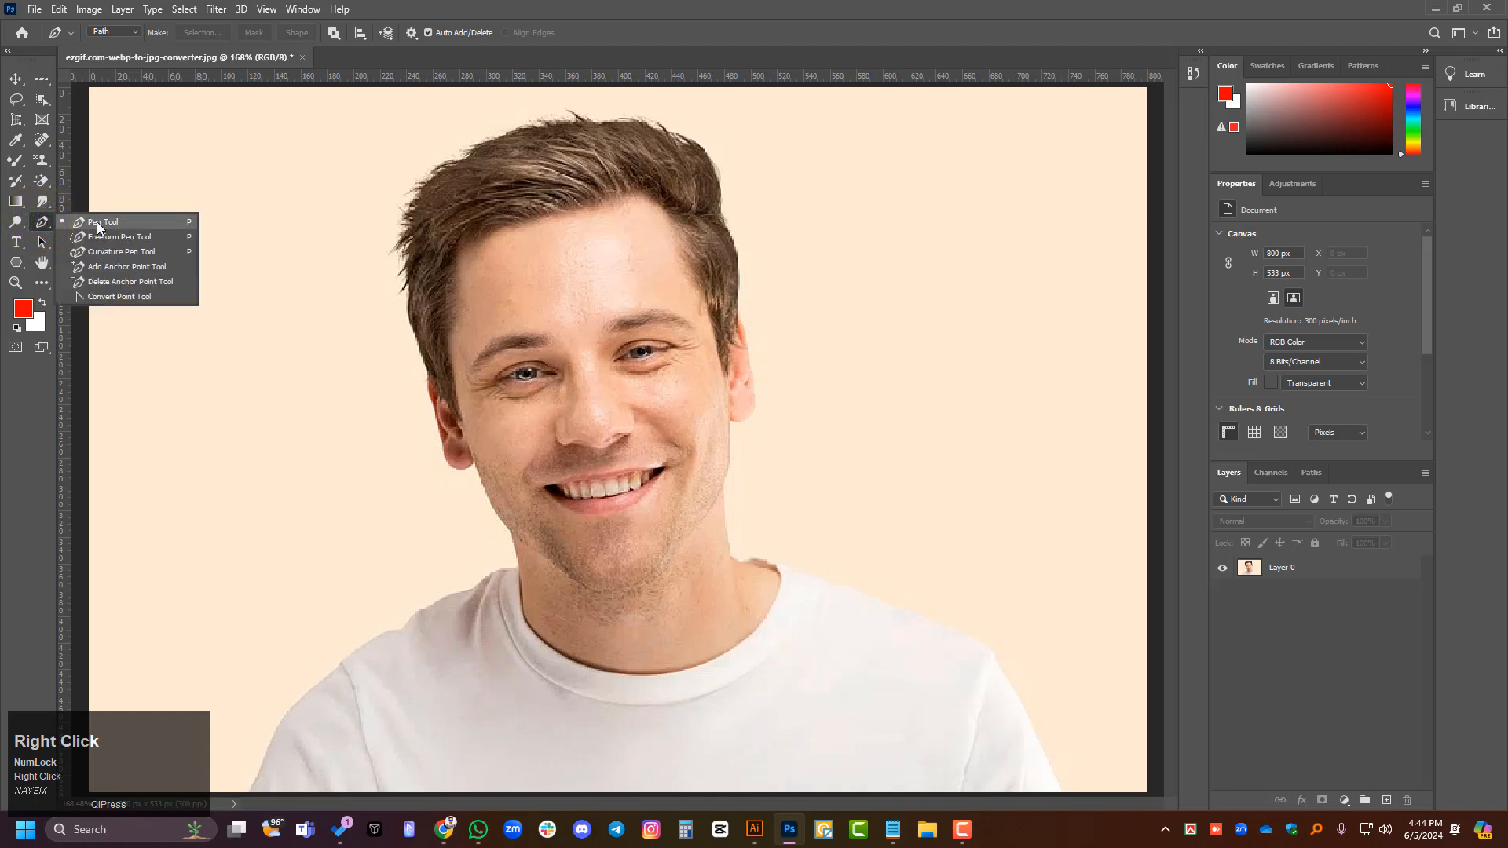
{"action": "left_click", "coordinate": [98, 222]}
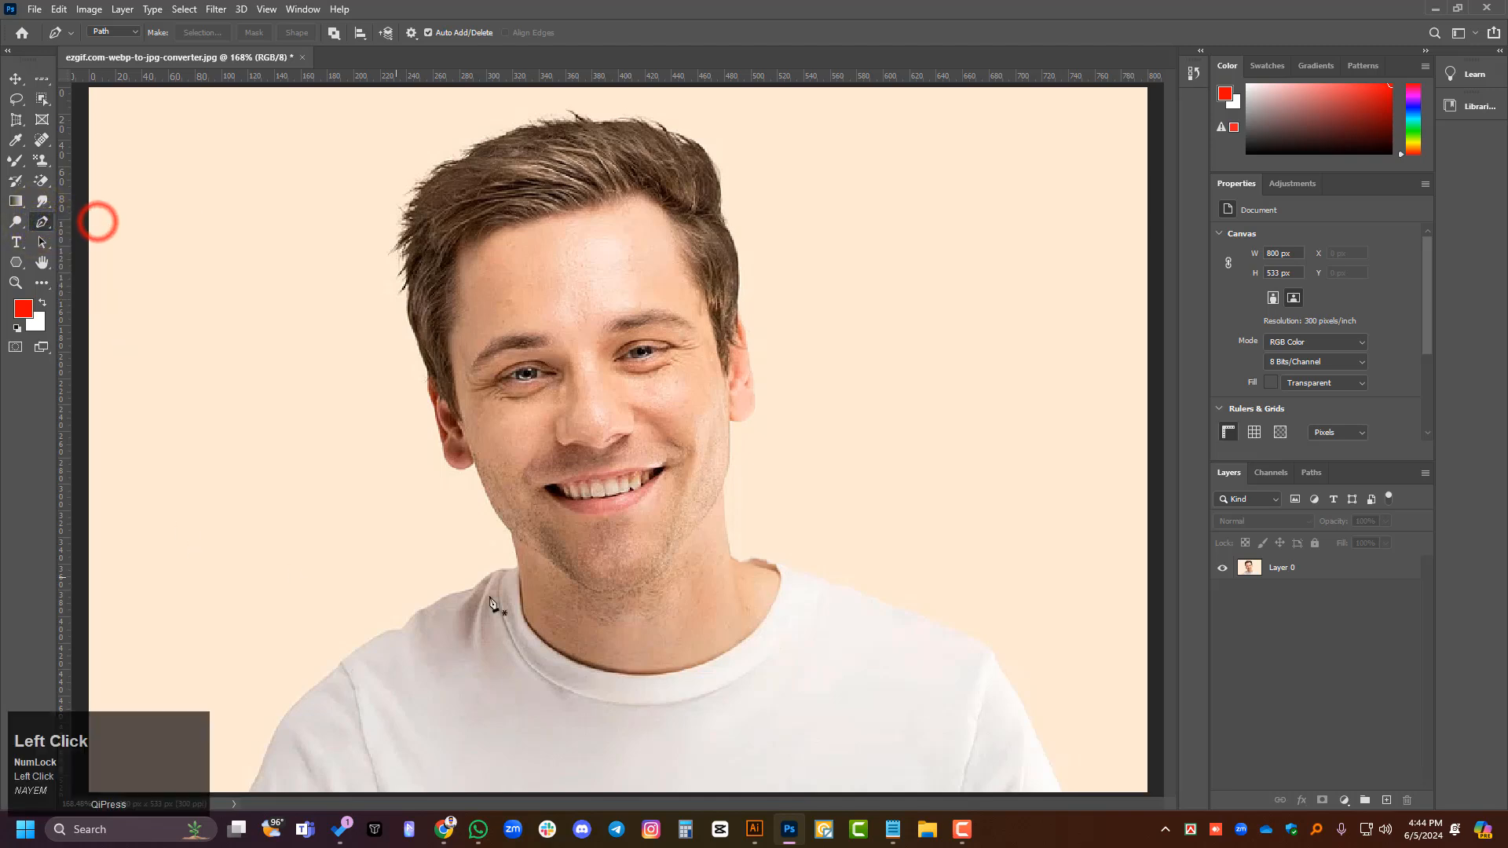
{"action": "scroll", "coordinate": [503, 672], "scroll_direction": "up", "scroll_amount": 3}
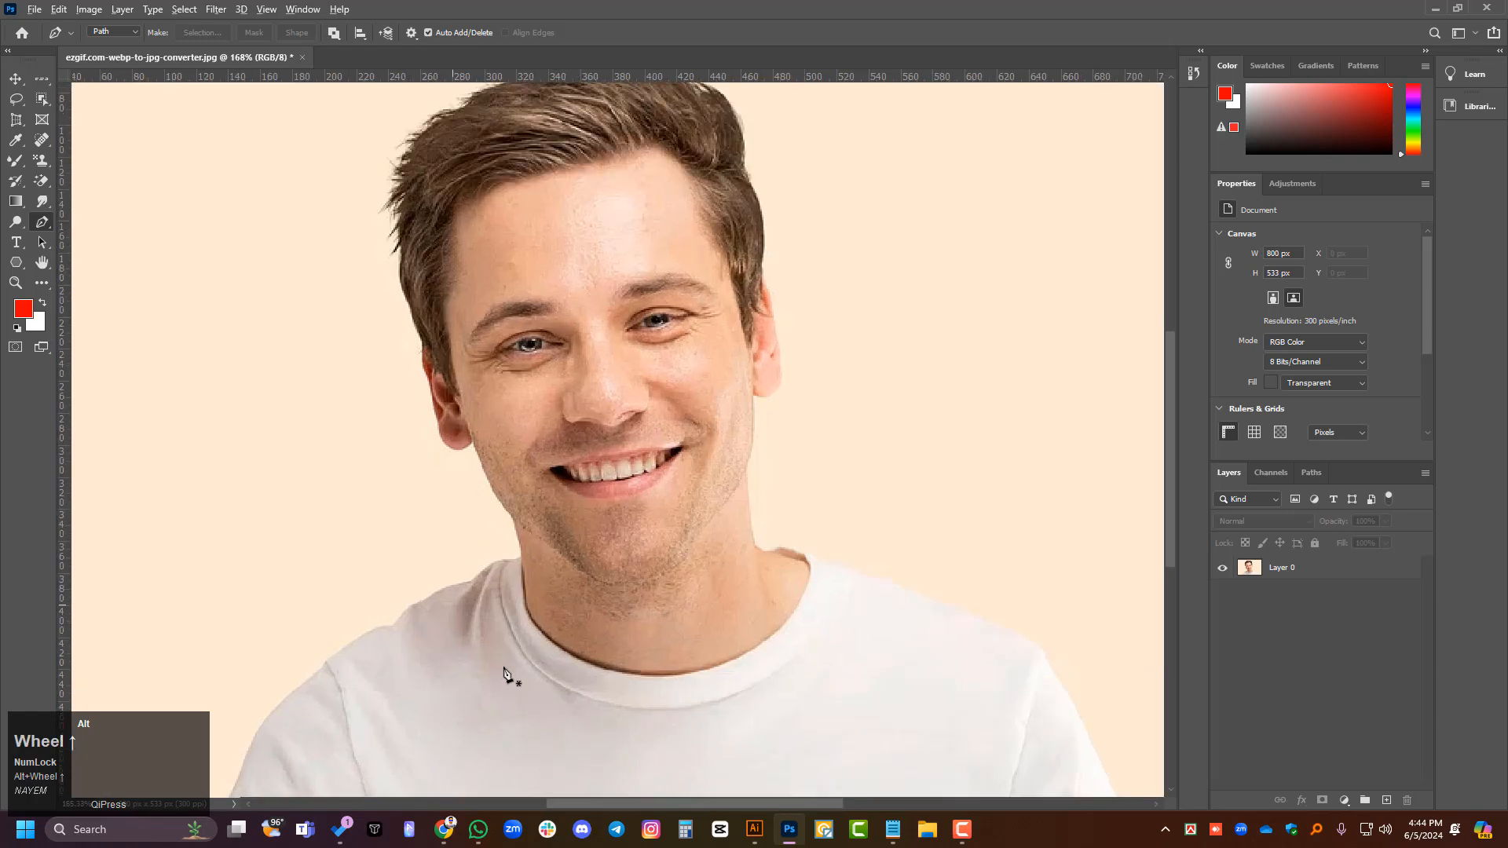
{"action": "scroll", "coordinate": [518, 609], "scroll_direction": "up", "scroll_amount": 4}
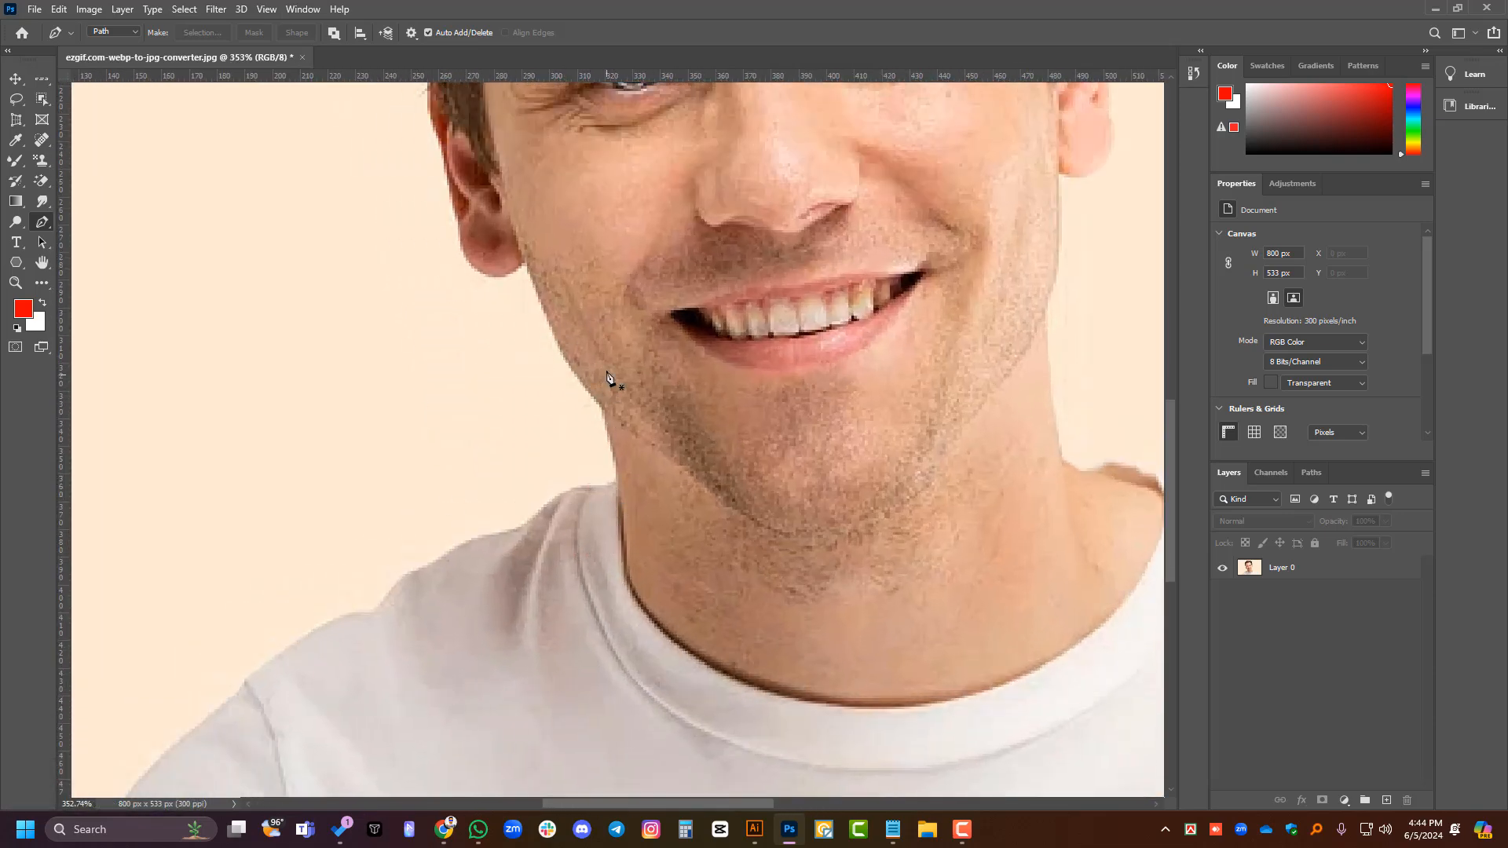
{"action": "scroll", "coordinate": [602, 377], "scroll_direction": "up", "scroll_amount": 2}
{"action": "scroll", "coordinate": [401, 430], "scroll_direction": "right", "scroll_amount": 2}
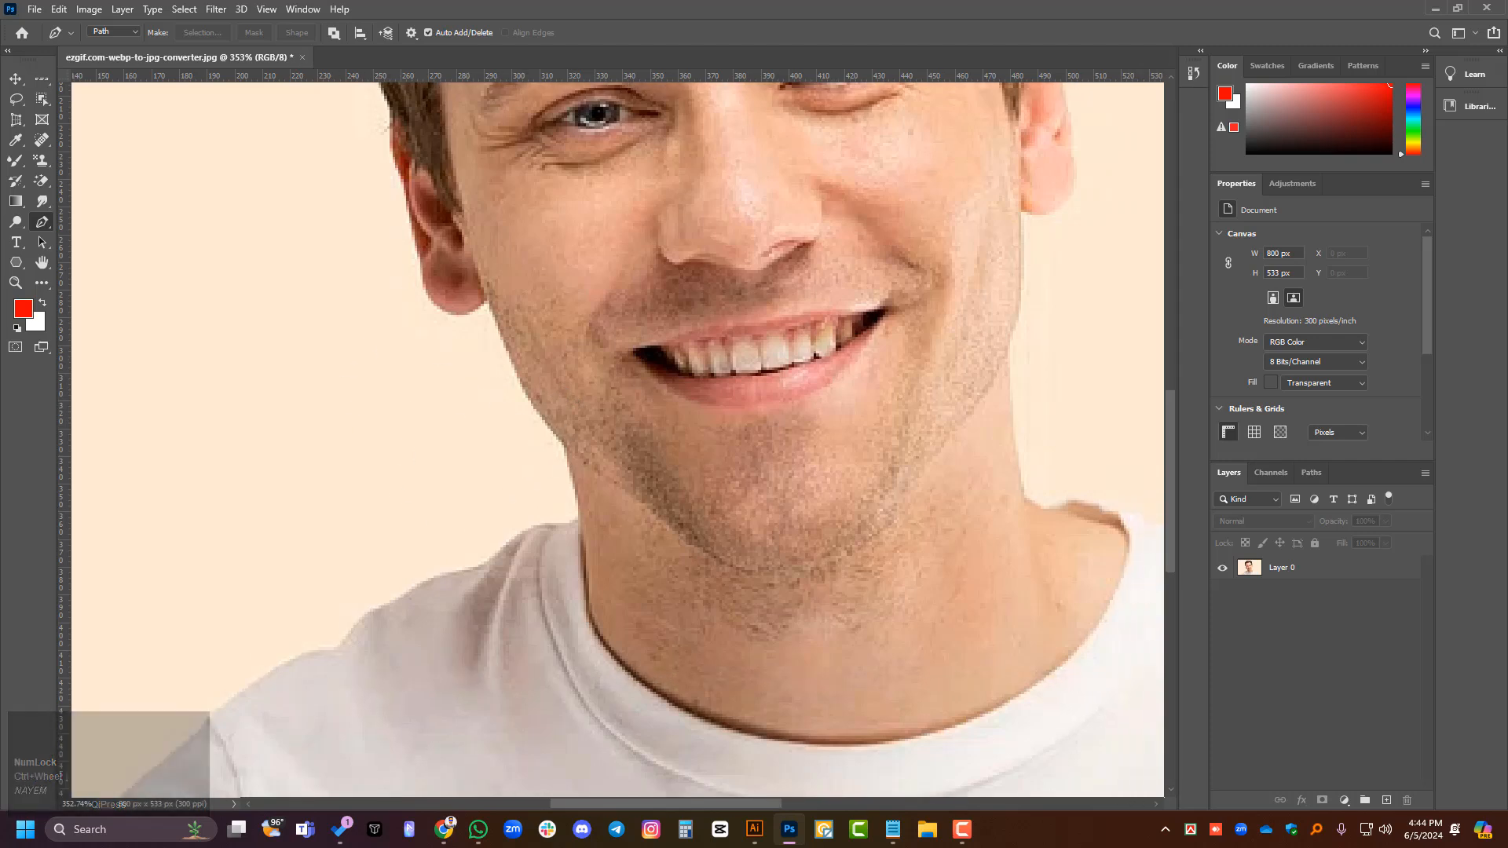
{"action": "scroll", "coordinate": [668, 471], "scroll_direction": "left", "scroll_amount": 2}
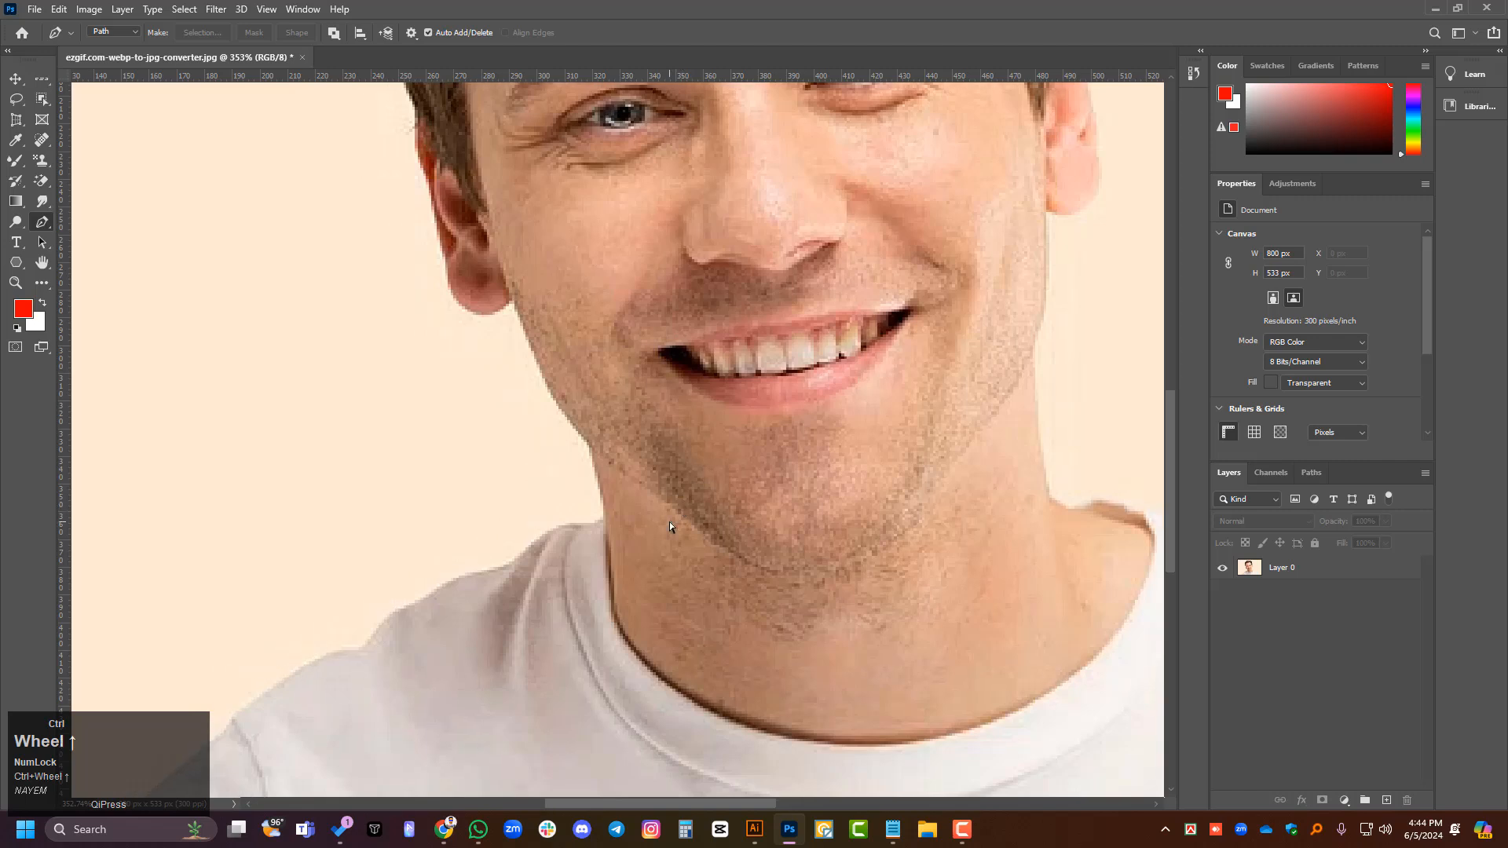
{"action": "scroll", "coordinate": [694, 531], "scroll_direction": "right", "scroll_amount": 1}
{"action": "scroll", "coordinate": [610, 538], "scroll_direction": "up", "scroll_amount": 1}
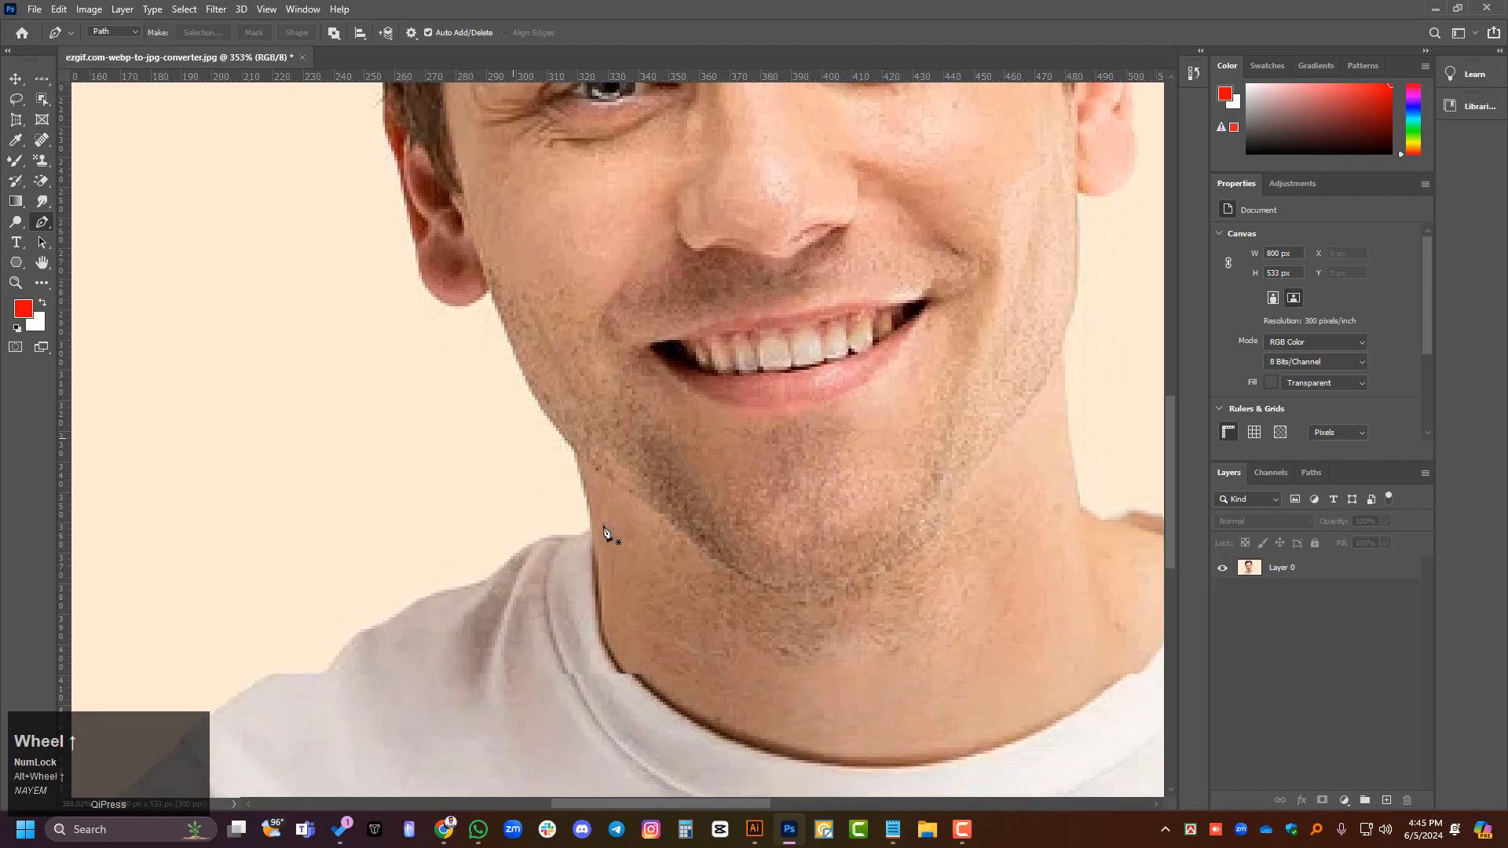
{"action": "left_click", "coordinate": [559, 540]}
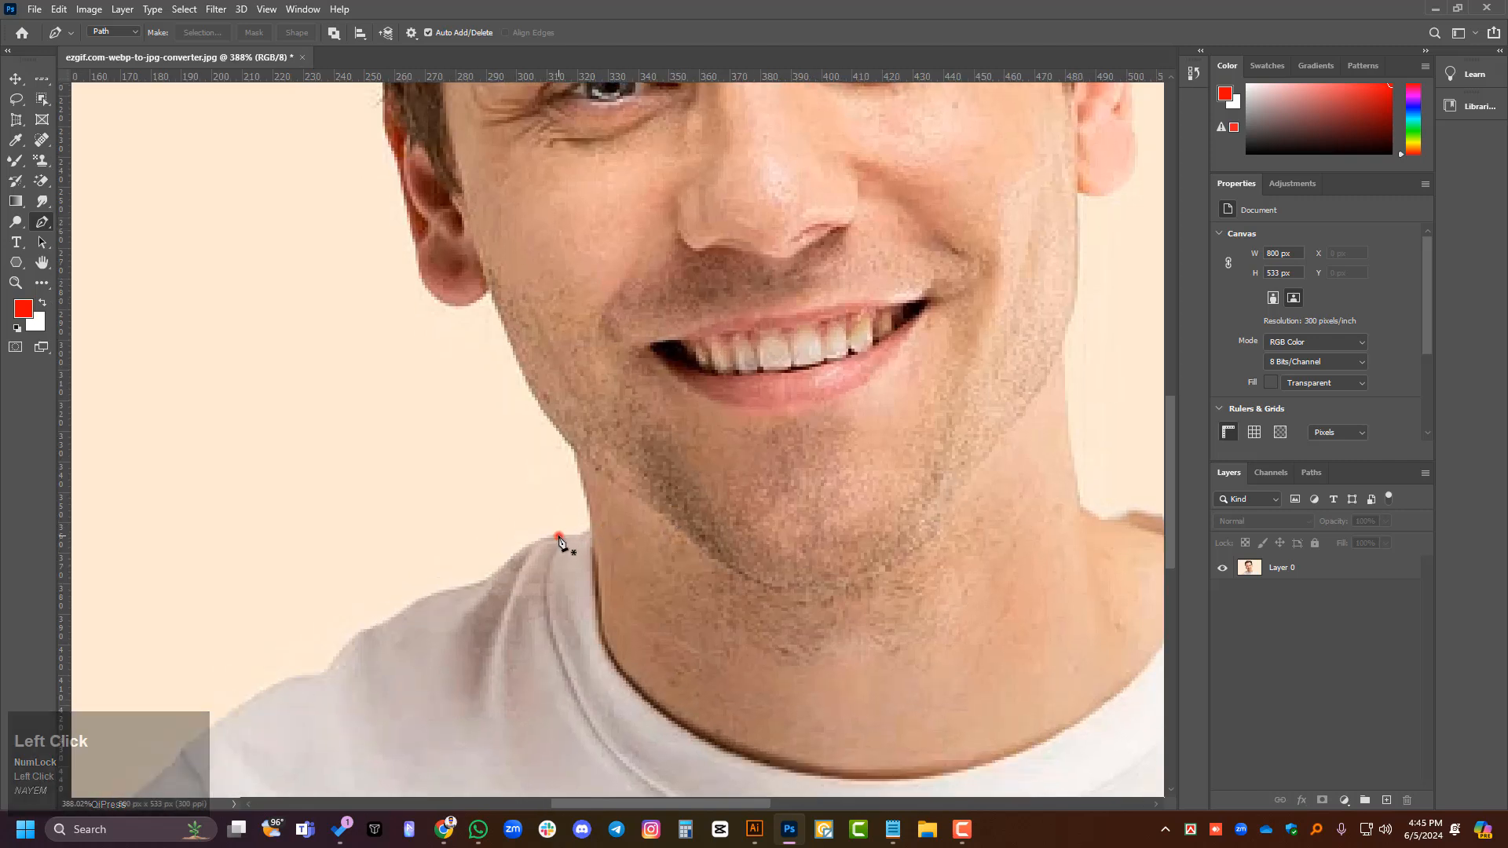
{"action": "scroll", "coordinate": [560, 542], "scroll_direction": "up", "scroll_amount": 1}
{"action": "scroll", "coordinate": [582, 542], "scroll_direction": "up", "scroll_amount": 5}
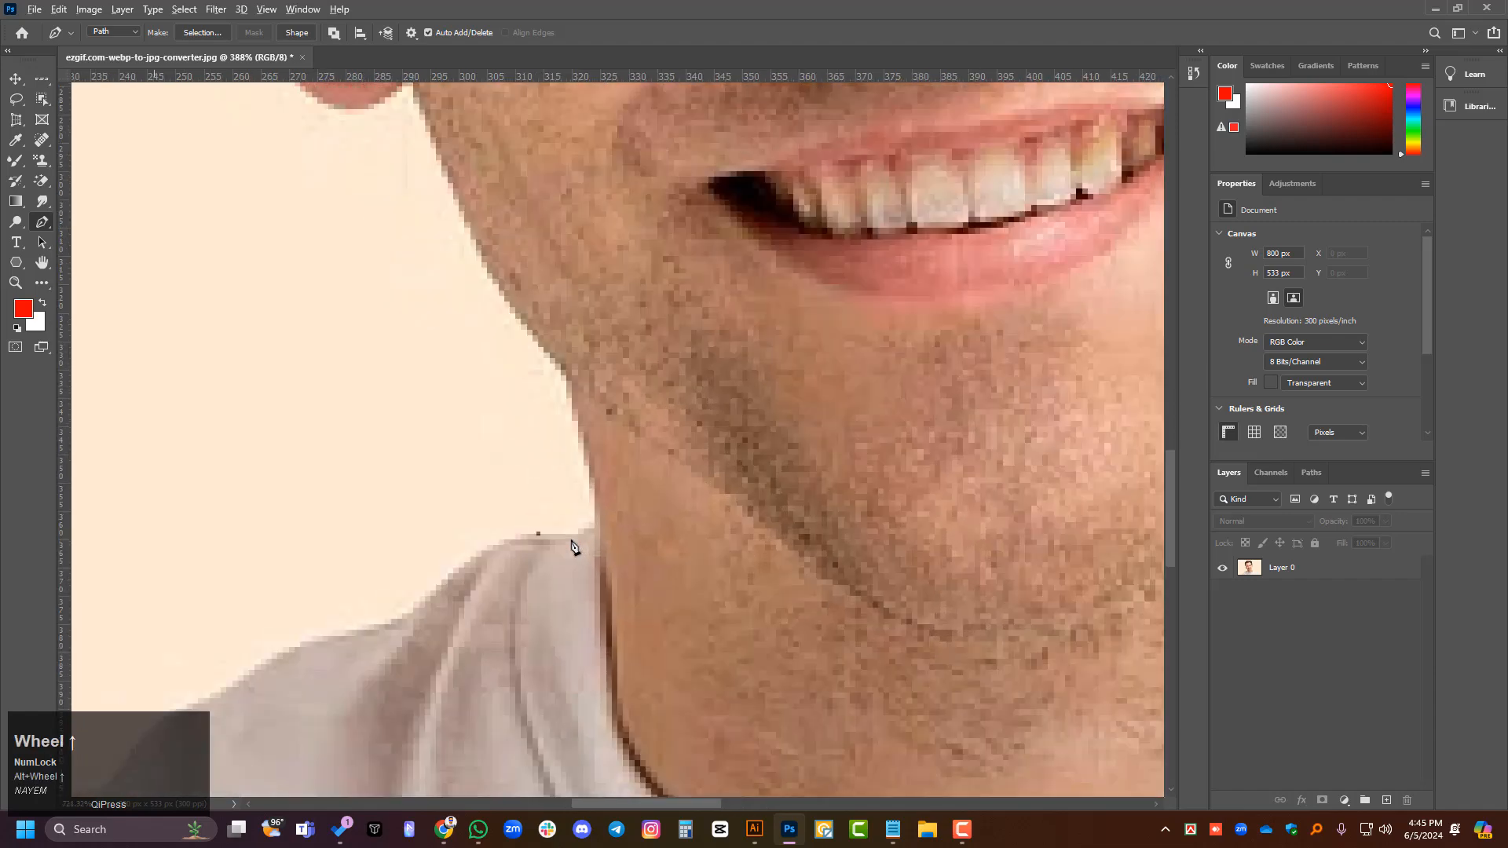
{"action": "left_click", "coordinate": [573, 534]}
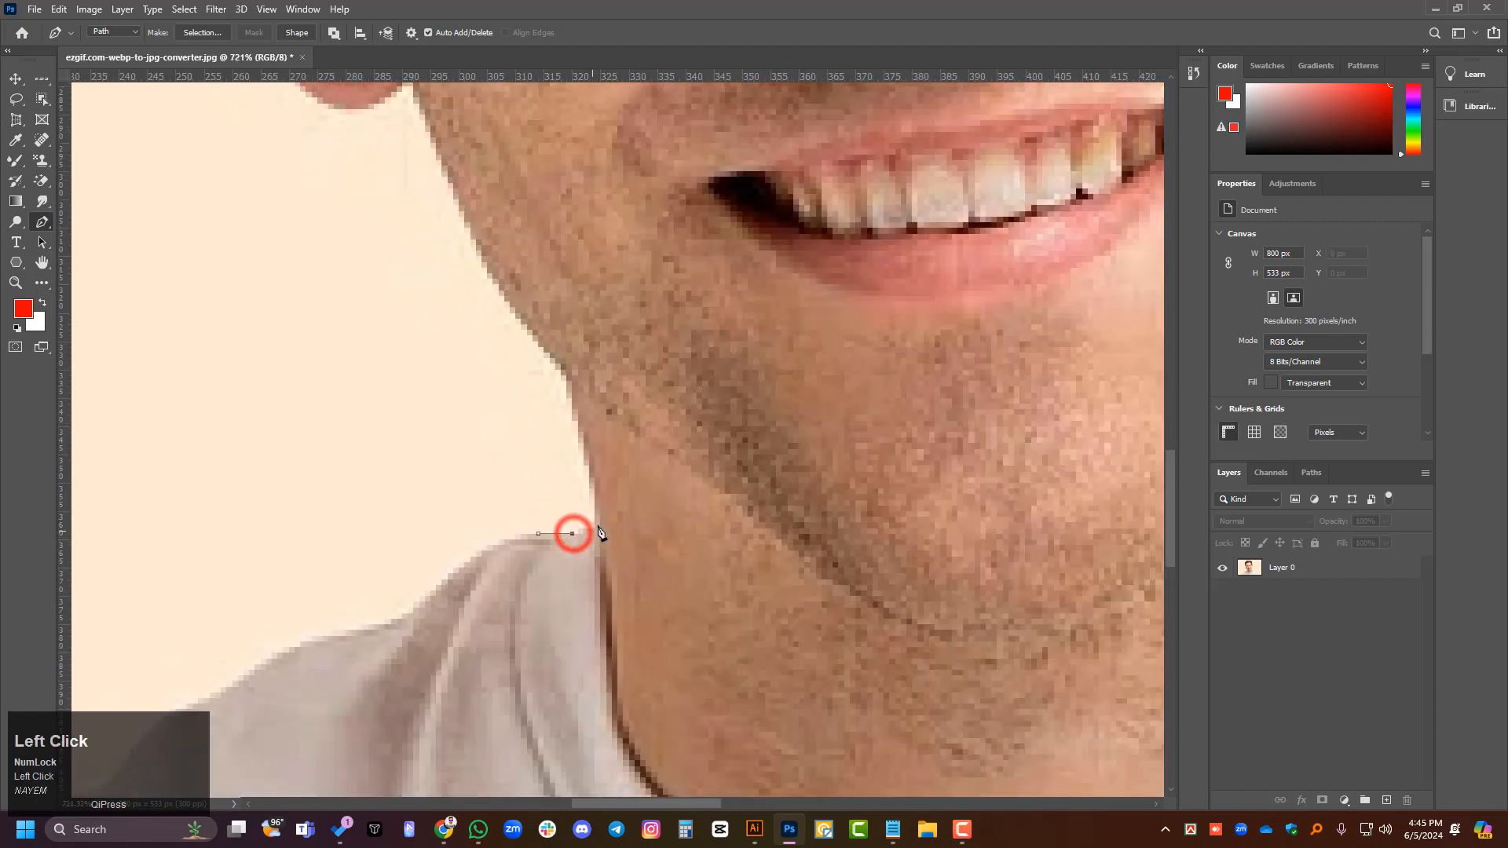
{"action": "left_click_drag", "start_coordinate": [588, 461], "coordinate": [590, 449]}
{"action": "left_click", "coordinate": [573, 390]}
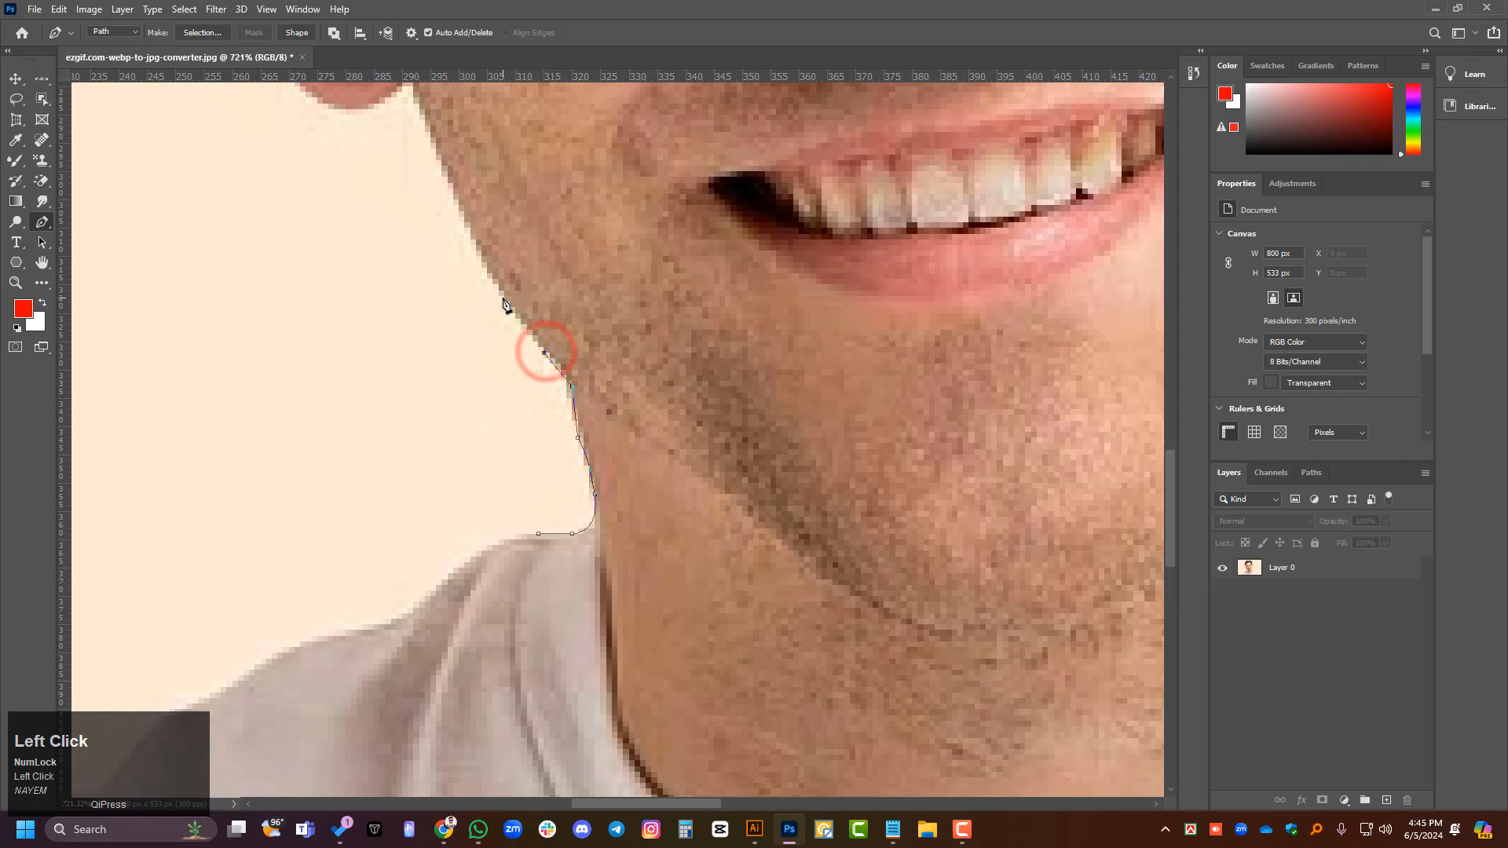
- Continue the pen path with anchor points along the man's jawline up to just below the ear
{"action": "left_click", "coordinate": [504, 296]}
{"action": "scroll", "coordinate": [509, 307], "scroll_direction": "up", "scroll_amount": 3}
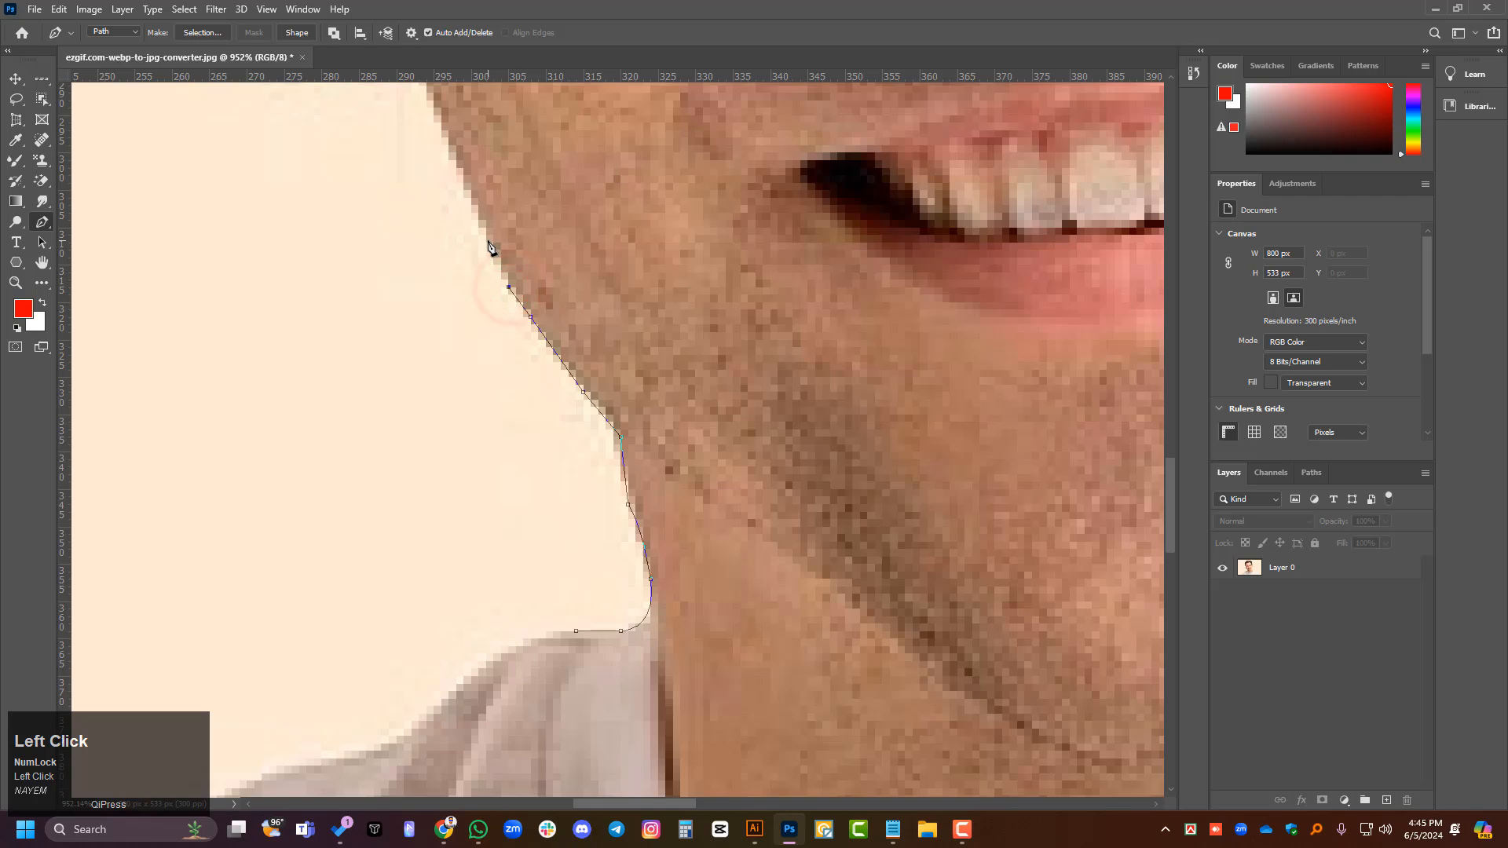
{"action": "left_click", "coordinate": [478, 205]}
{"action": "scroll", "coordinate": [529, 479], "scroll_direction": "down", "scroll_amount": 3}
{"action": "scroll", "coordinate": [475, 275], "scroll_direction": "up", "scroll_amount": 3}
{"action": "left_click", "coordinate": [467, 239]}
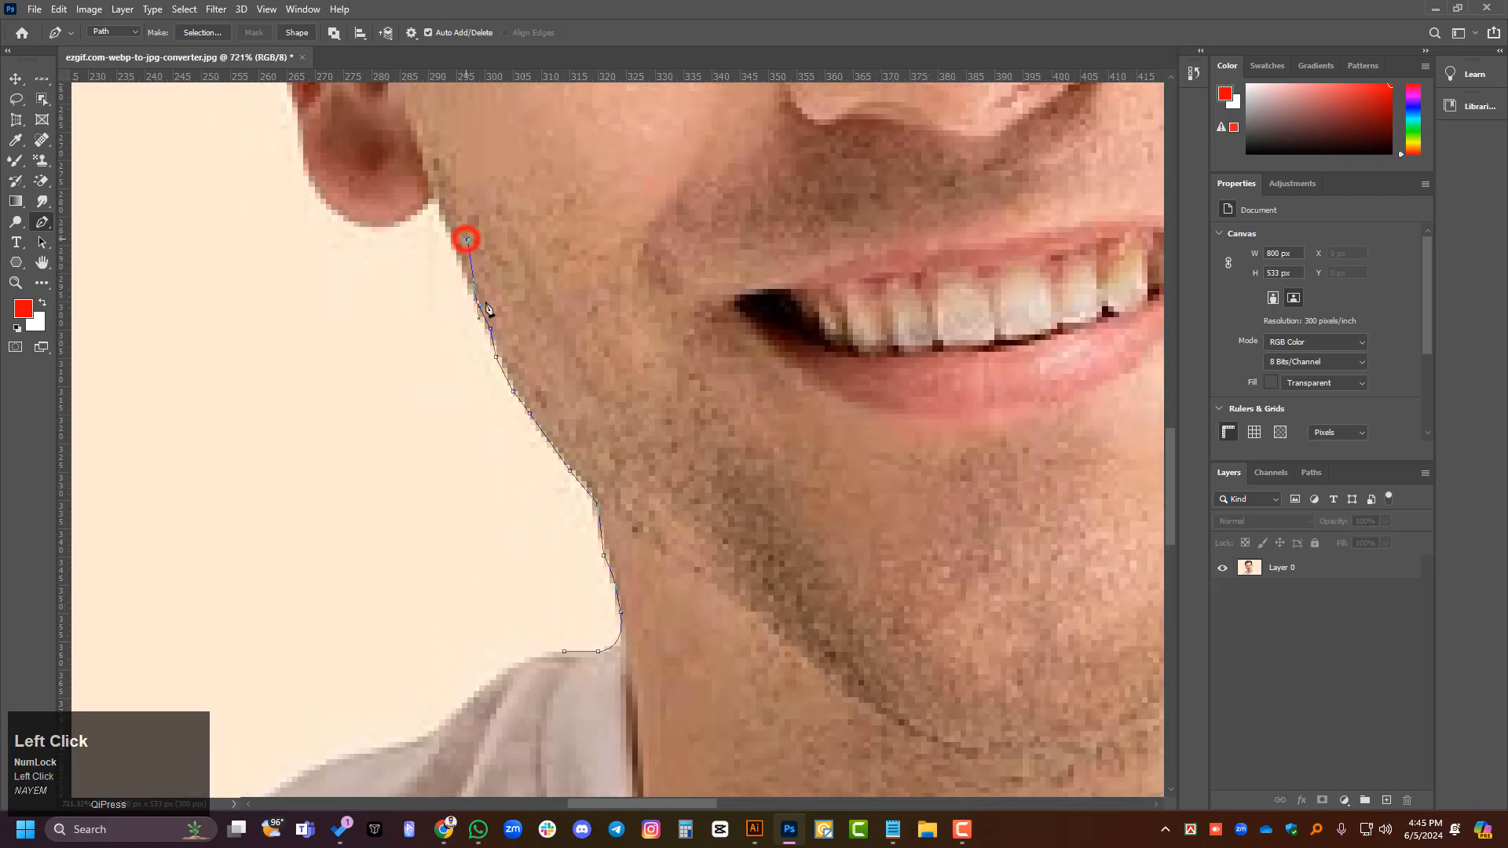
{"action": "left_click", "coordinate": [461, 274]}
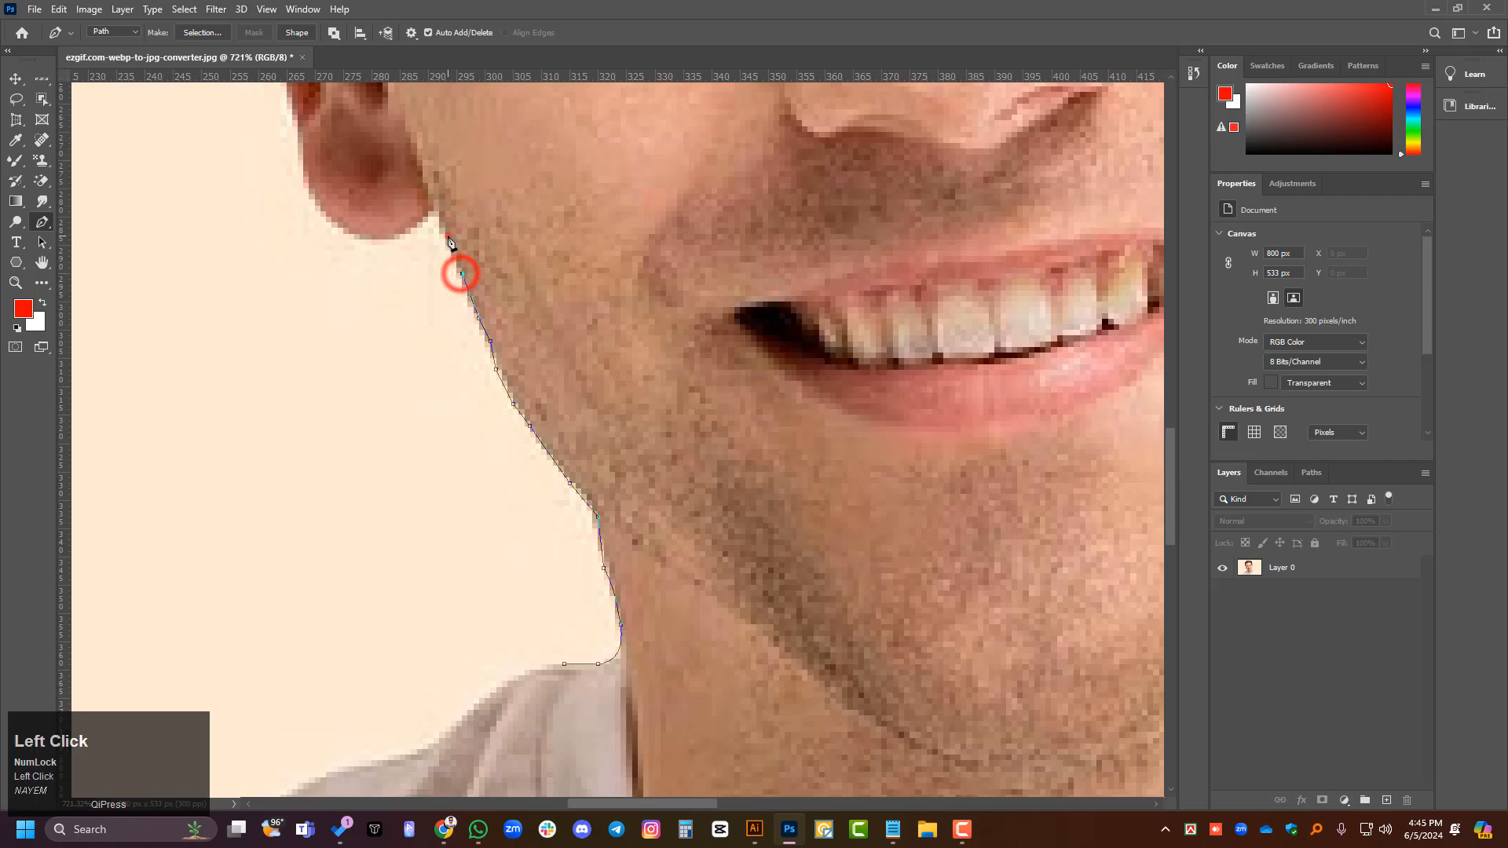
{"action": "left_click", "coordinate": [450, 234]}
- Trace the pen path around the underside of the earlobe with closely spaced anchor points
{"action": "left_click", "coordinate": [440, 211]}
{"action": "left_click", "coordinate": [430, 210]}
{"action": "left_click", "coordinate": [411, 233]}
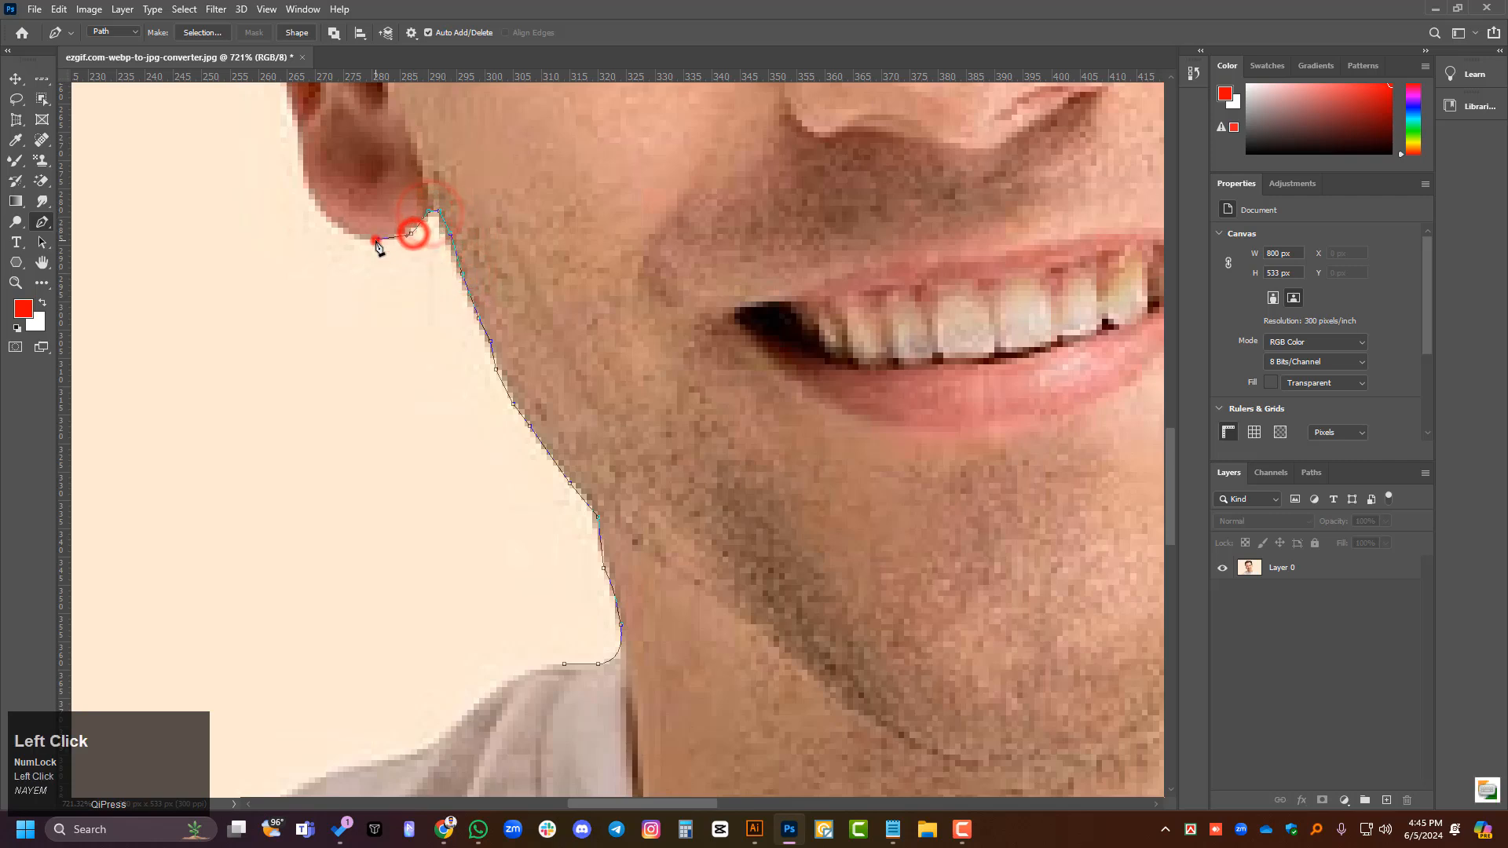
{"action": "left_click", "coordinate": [376, 238]}
{"action": "left_click", "coordinate": [348, 233]}
{"action": "left_click", "coordinate": [326, 211]}
- Extend the pen path a short way up the outer edge of the ear
{"action": "scroll", "coordinate": [410, 384], "scroll_direction": "down", "scroll_amount": 1}
{"action": "scroll", "coordinate": [410, 384], "scroll_direction": "down", "scroll_amount": 1}
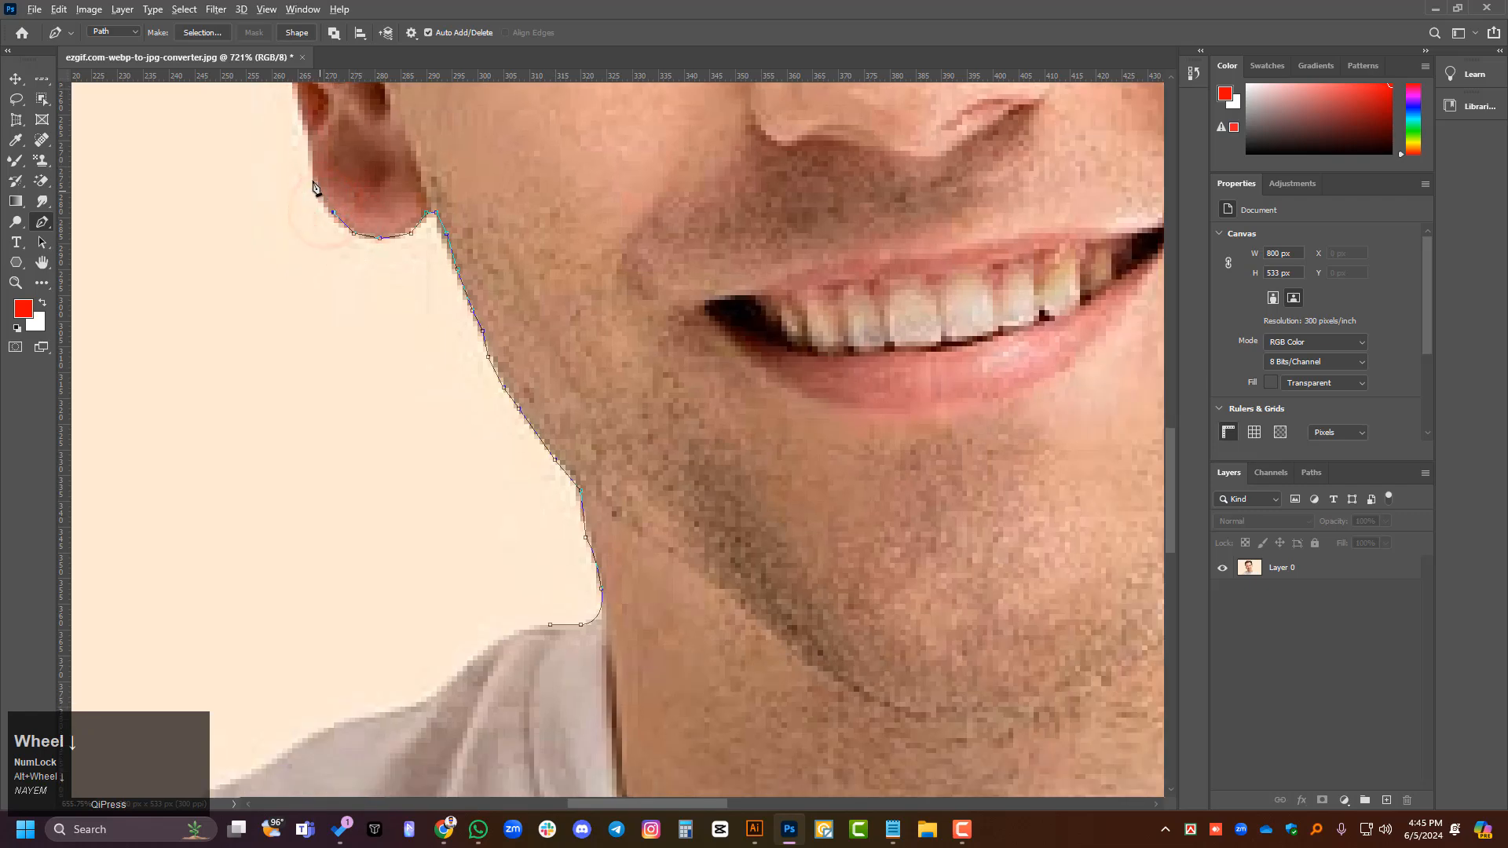
{"action": "scroll", "coordinate": [320, 194], "scroll_direction": "up", "scroll_amount": 3}
{"action": "scroll", "coordinate": [372, 399], "scroll_direction": "up", "scroll_amount": 1}
{"action": "scroll", "coordinate": [312, 207], "scroll_direction": "up", "scroll_amount": 4}
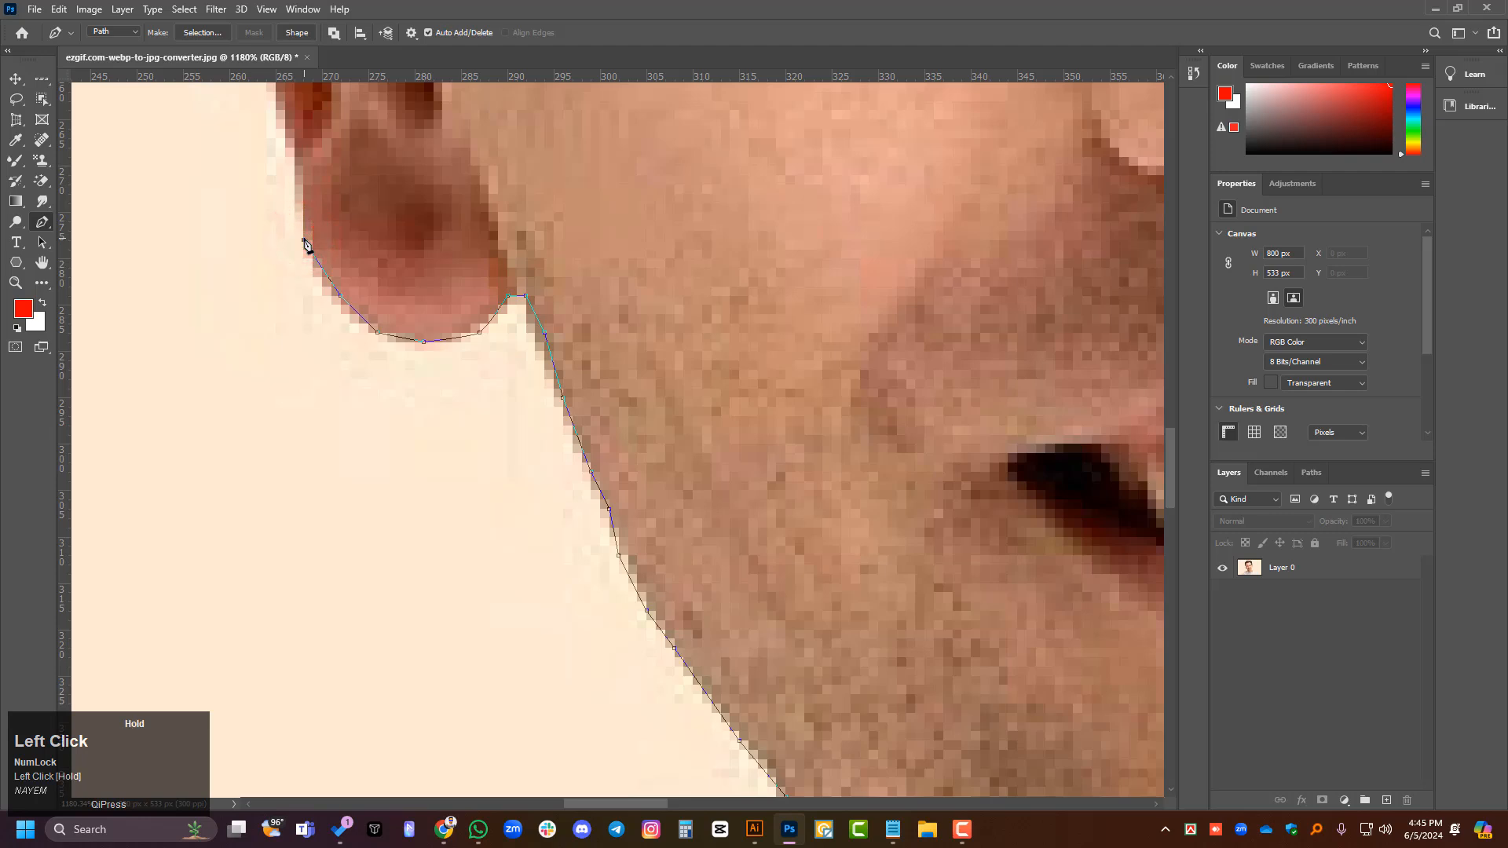
{"action": "left_click_drag", "start_coordinate": [335, 193], "coordinate": [384, 151]}
{"action": "scroll", "coordinate": [312, 244], "scroll_direction": "up", "scroll_amount": 2}
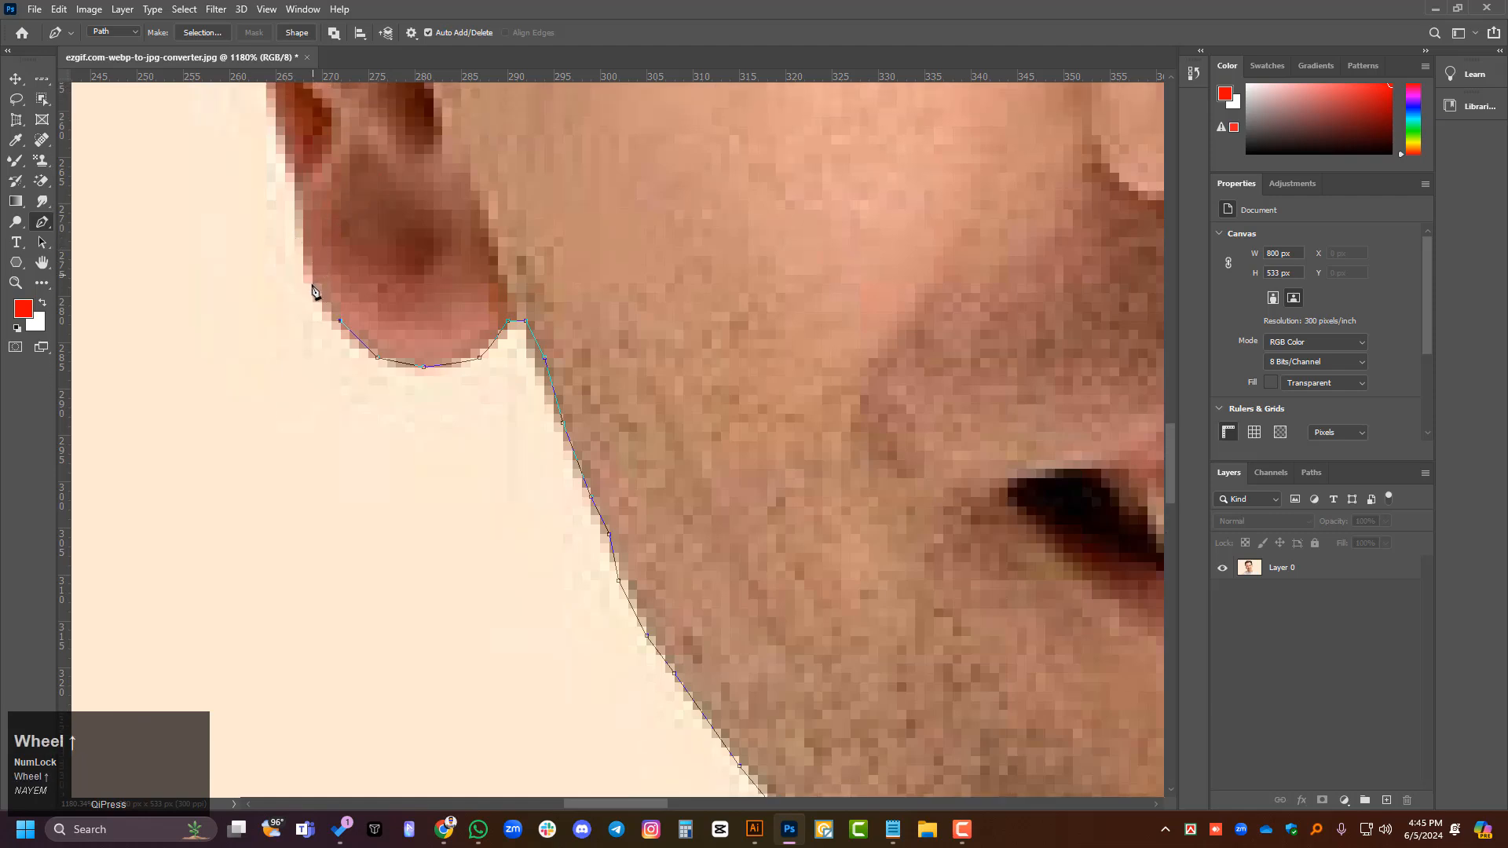
{"action": "left_click", "coordinate": [296, 309]}
{"action": "left_click", "coordinate": [273, 250]}
{"action": "scroll", "coordinate": [279, 251], "scroll_direction": "down", "scroll_amount": 4, "text": "alt"}
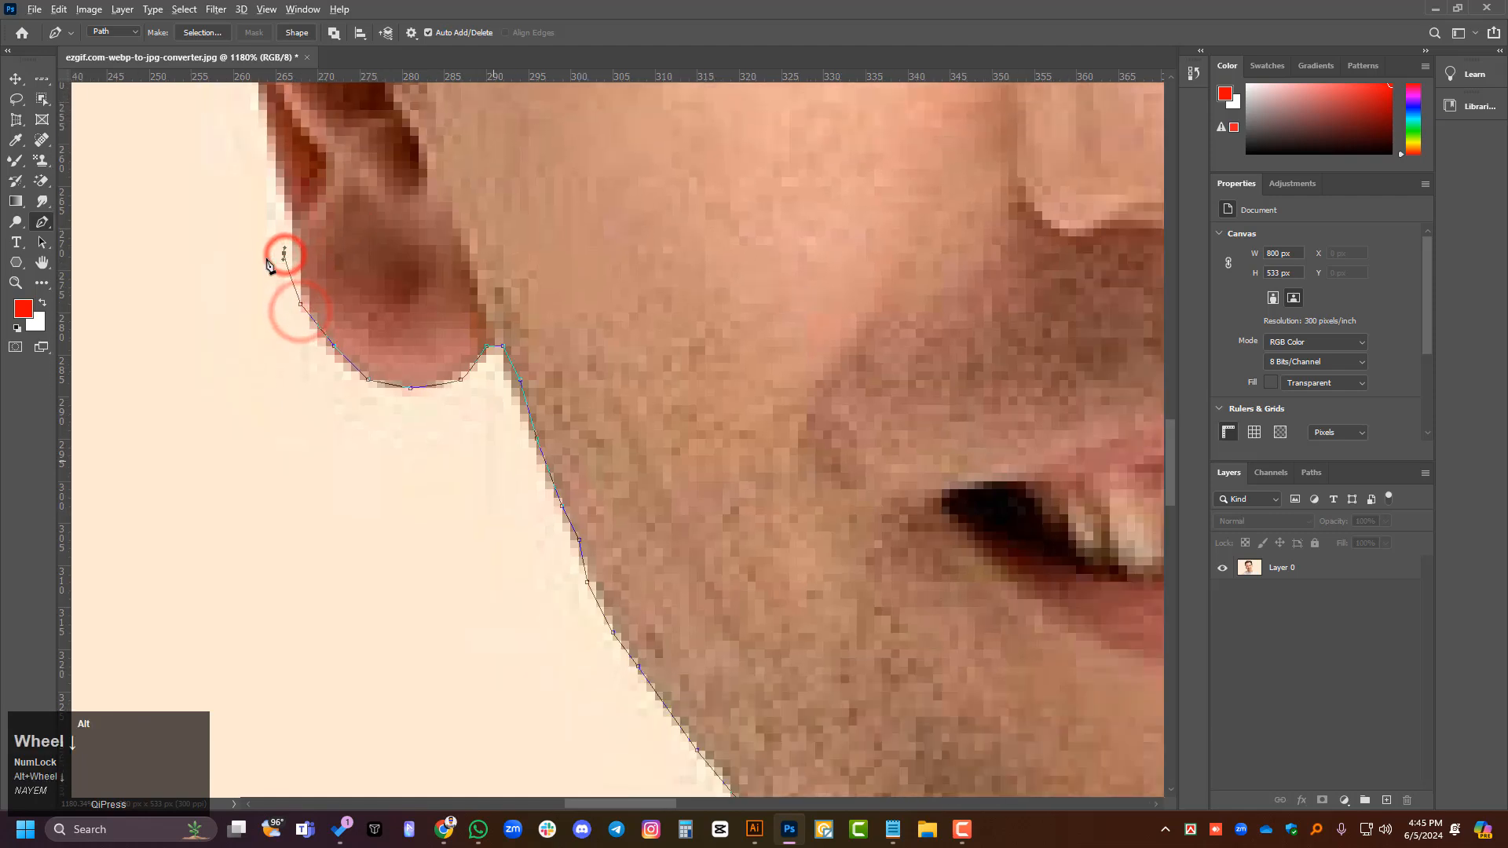
{"action": "scroll", "coordinate": [263, 299], "scroll_direction": "down", "scroll_amount": 2, "text": "alt"}
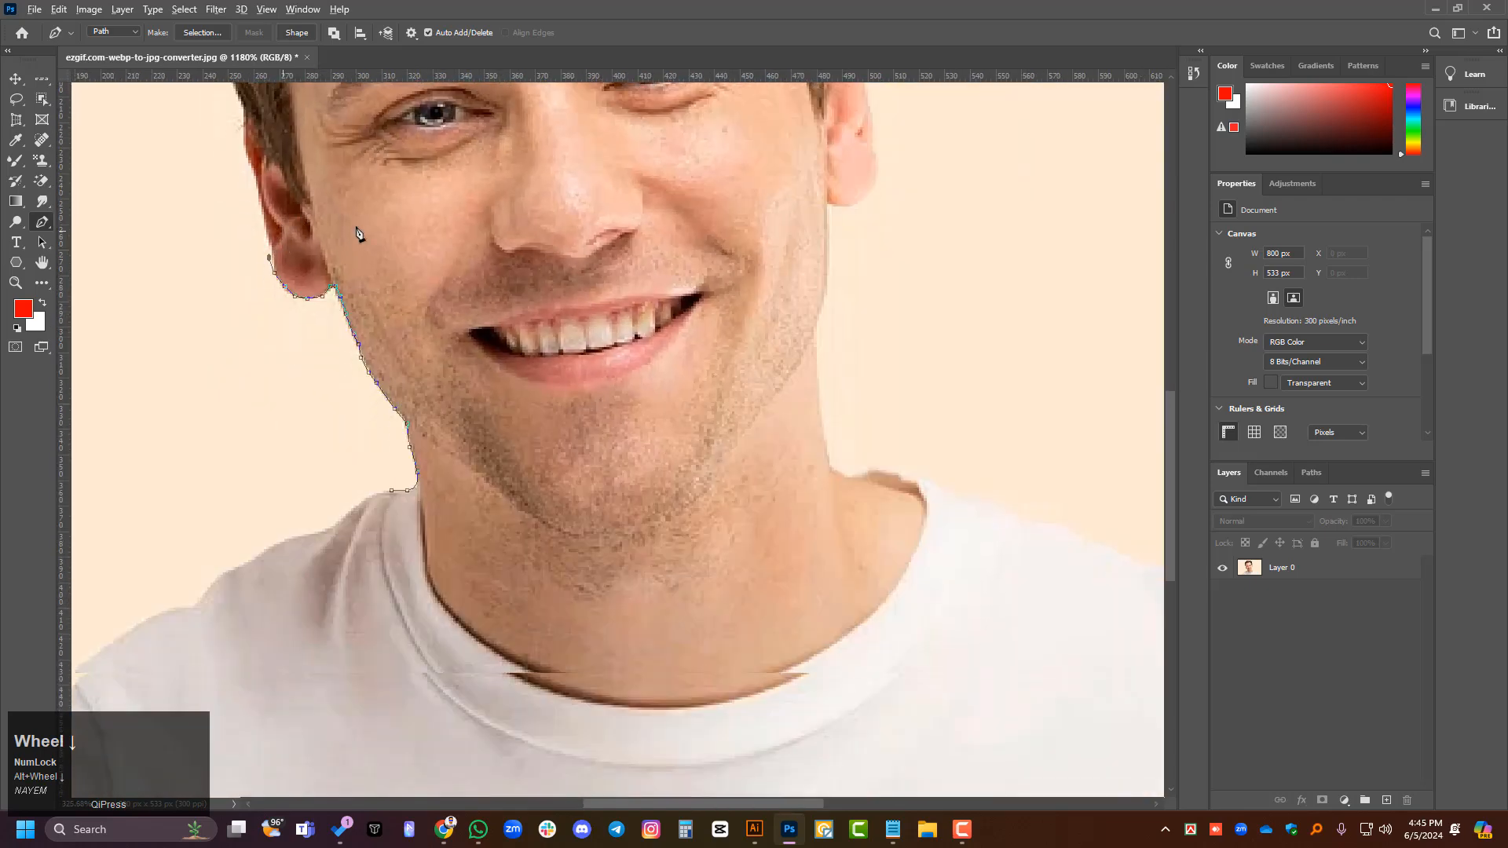
- Close the path roughly across the cheeks, down the opposite side of the neck and under the chin back to its starting anchor
{"action": "left_click", "coordinate": [373, 224]}
{"action": "left_click", "coordinate": [657, 191]}
{"action": "left_click", "coordinate": [724, 284]}
{"action": "left_click_drag", "start_coordinate": [726, 459], "coordinate": [714, 478]}
{"action": "left_click_drag", "start_coordinate": [547, 579], "coordinate": [515, 586]}
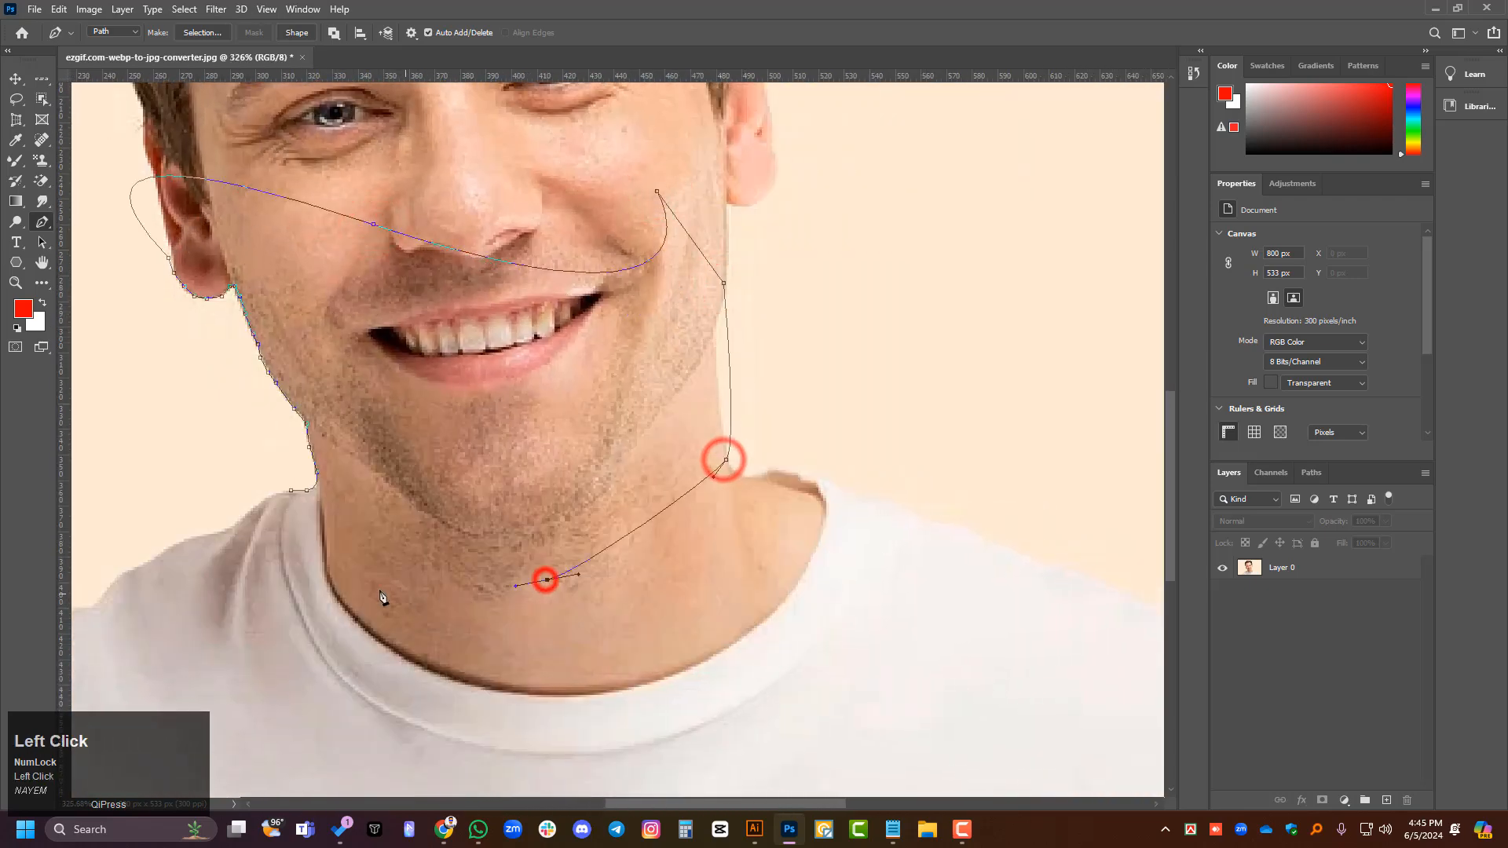
{"action": "left_click", "coordinate": [290, 492]}
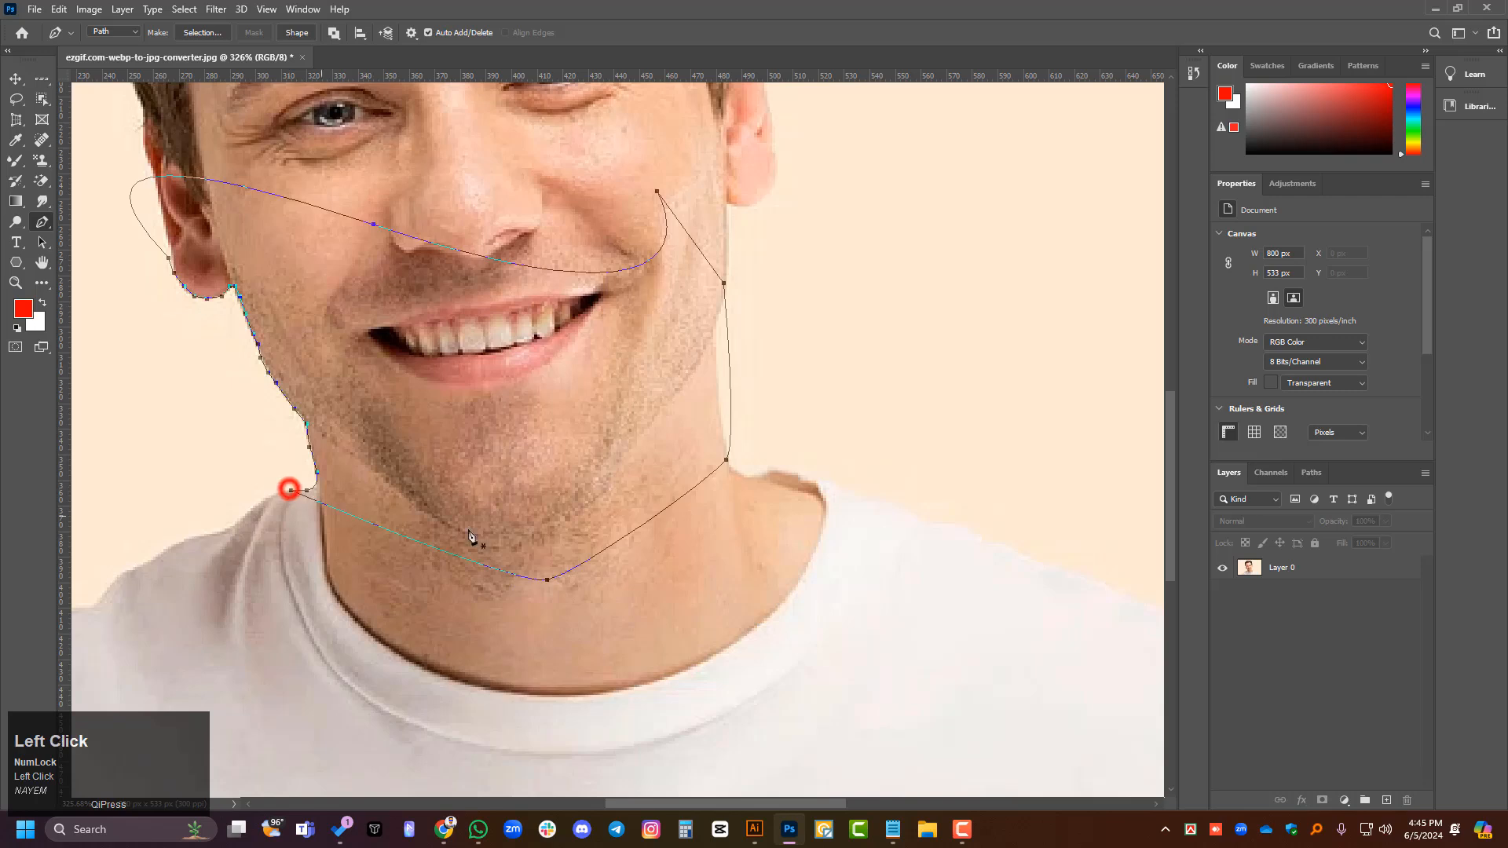
- Load the Work Path as a selection
{"action": "scroll", "coordinate": [497, 415], "scroll_direction": "down", "scroll_amount": 1, "text": "alt"}
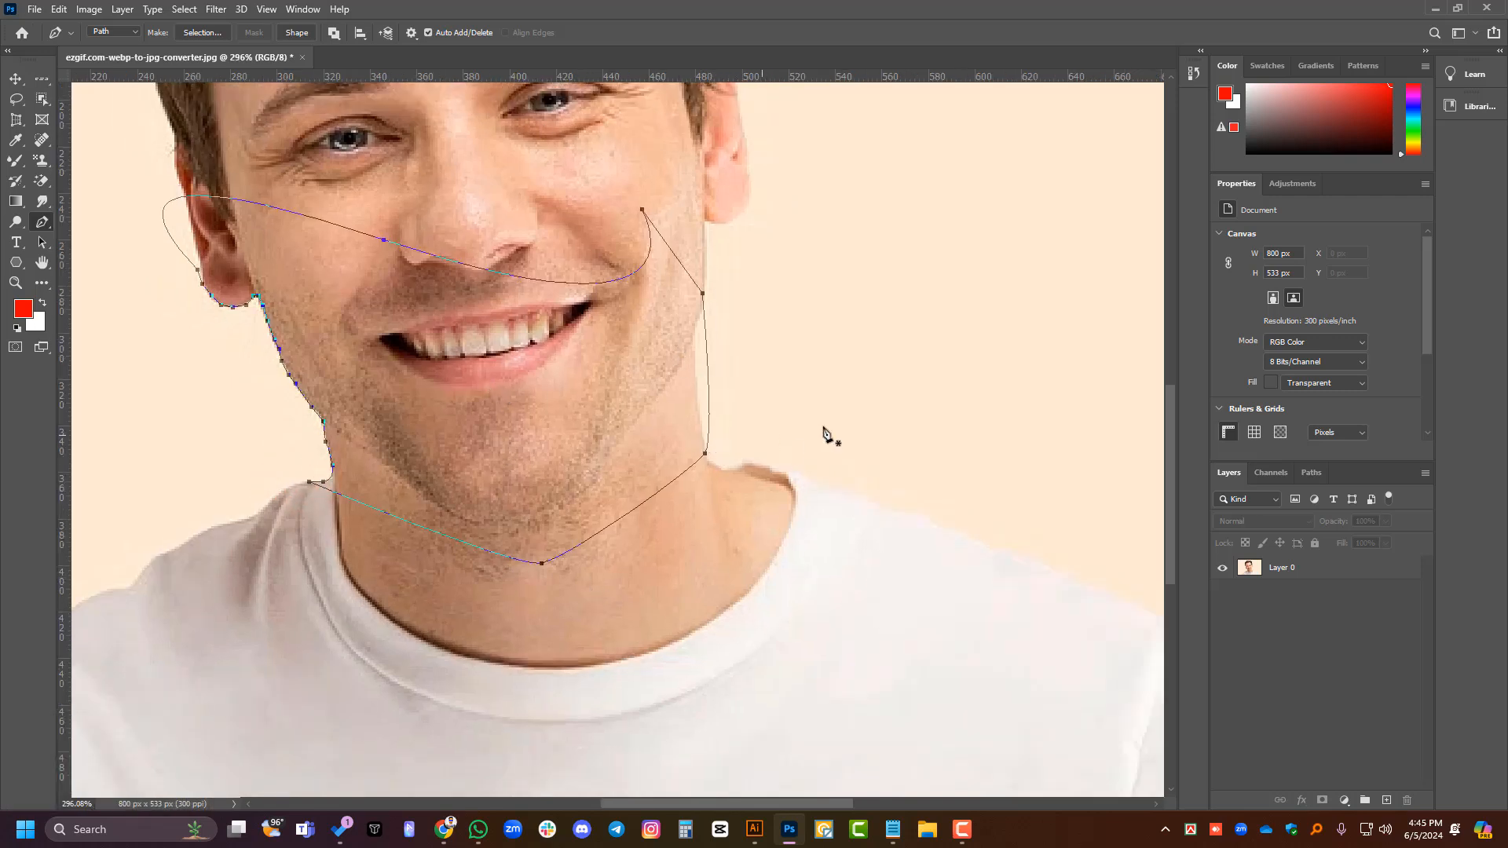
{"action": "left_click", "coordinate": [1313, 472]}
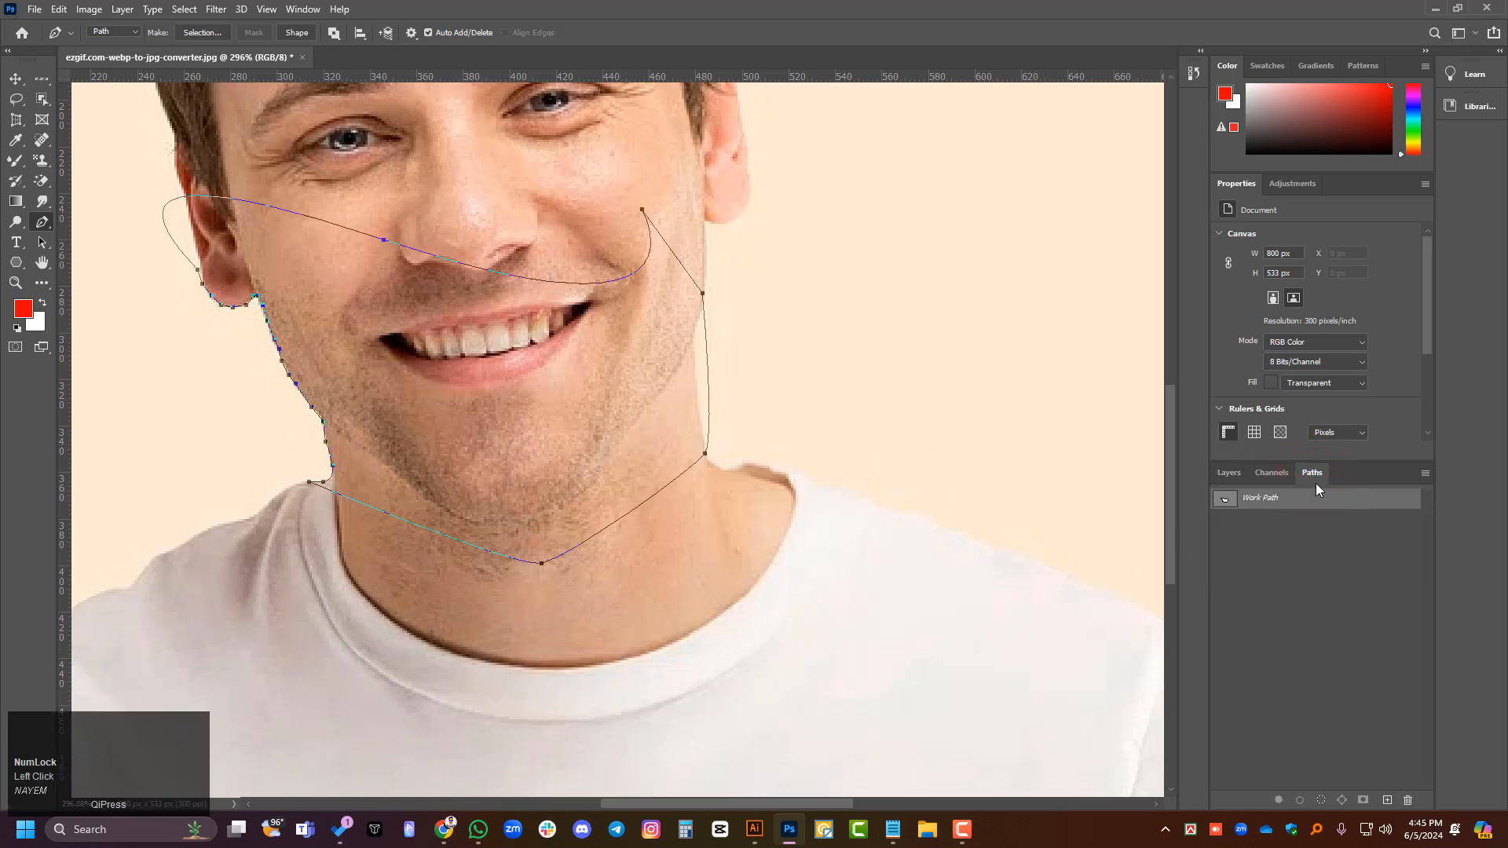
{"action": "key", "text": "ctrl"}
{"action": "left_click", "coordinate": [1223, 501], "text": "ctrl"}
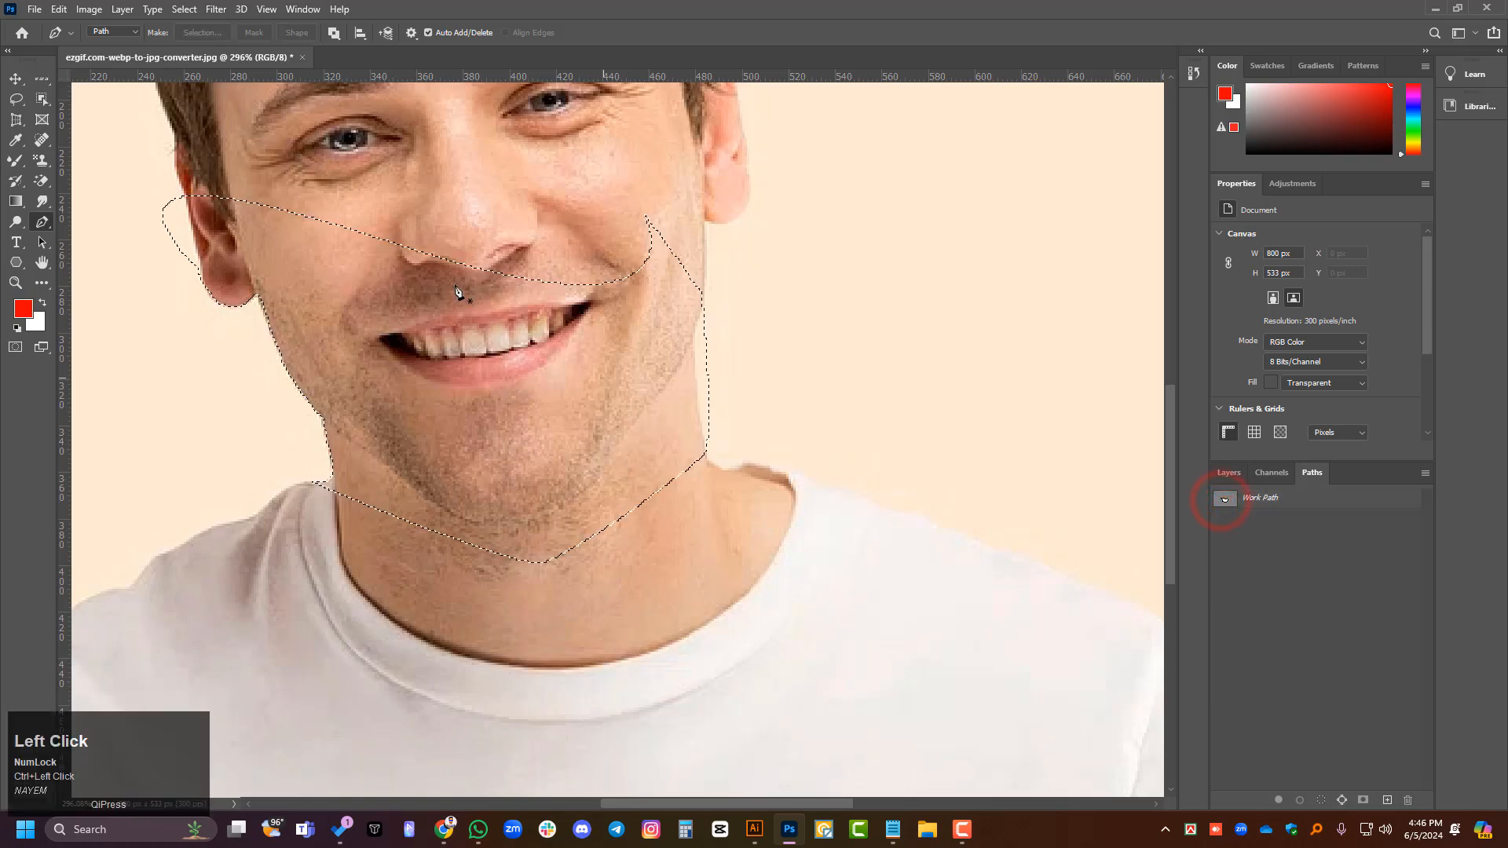
- Add a layer mask to Layer 0 from the path selection, and undo the mask
{"action": "left_click", "coordinate": [1227, 472]}
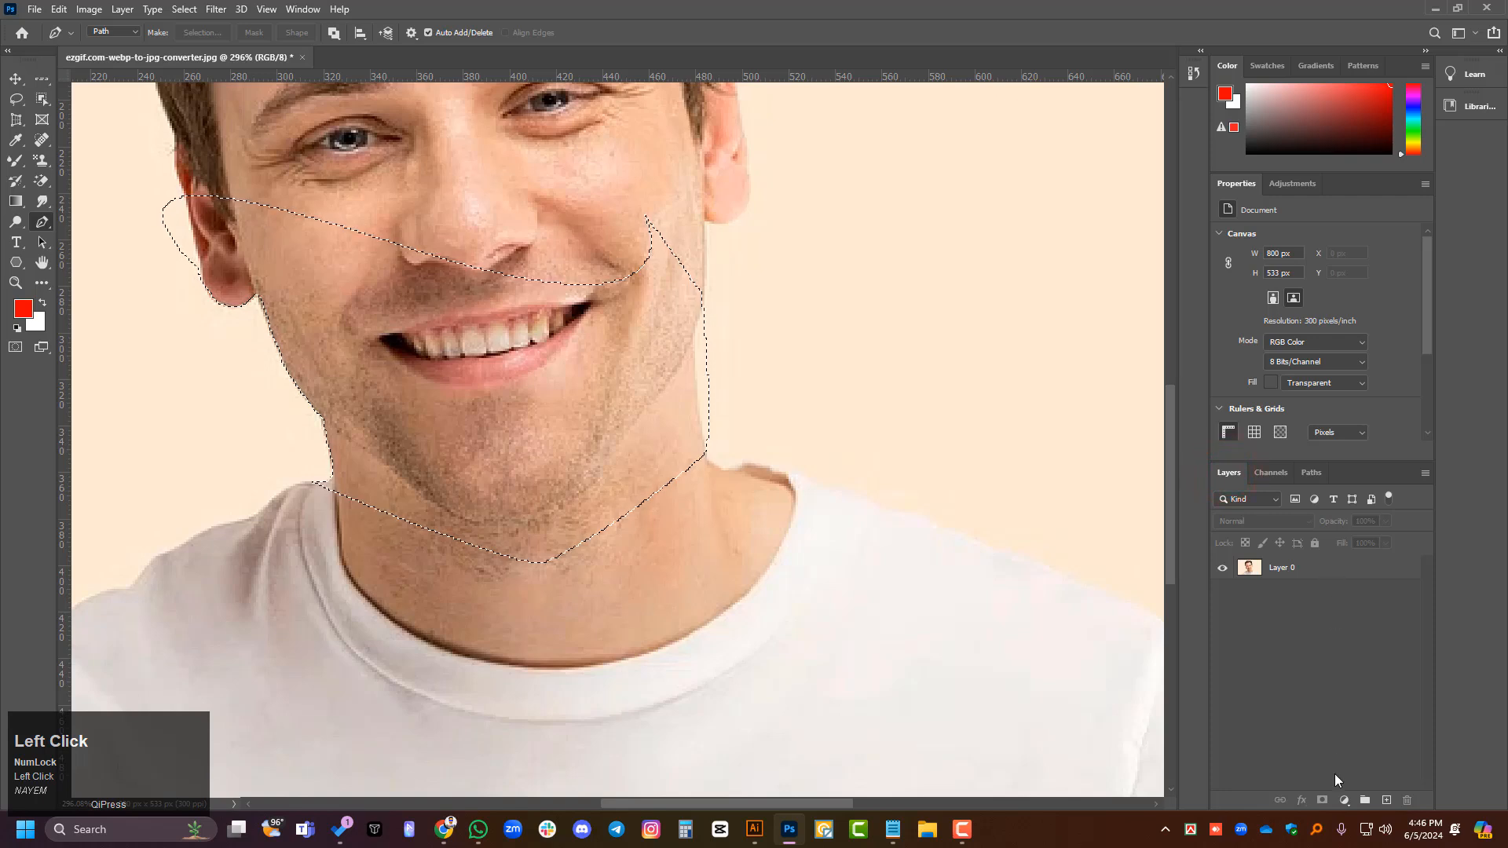
{"action": "left_click", "coordinate": [1325, 567]}
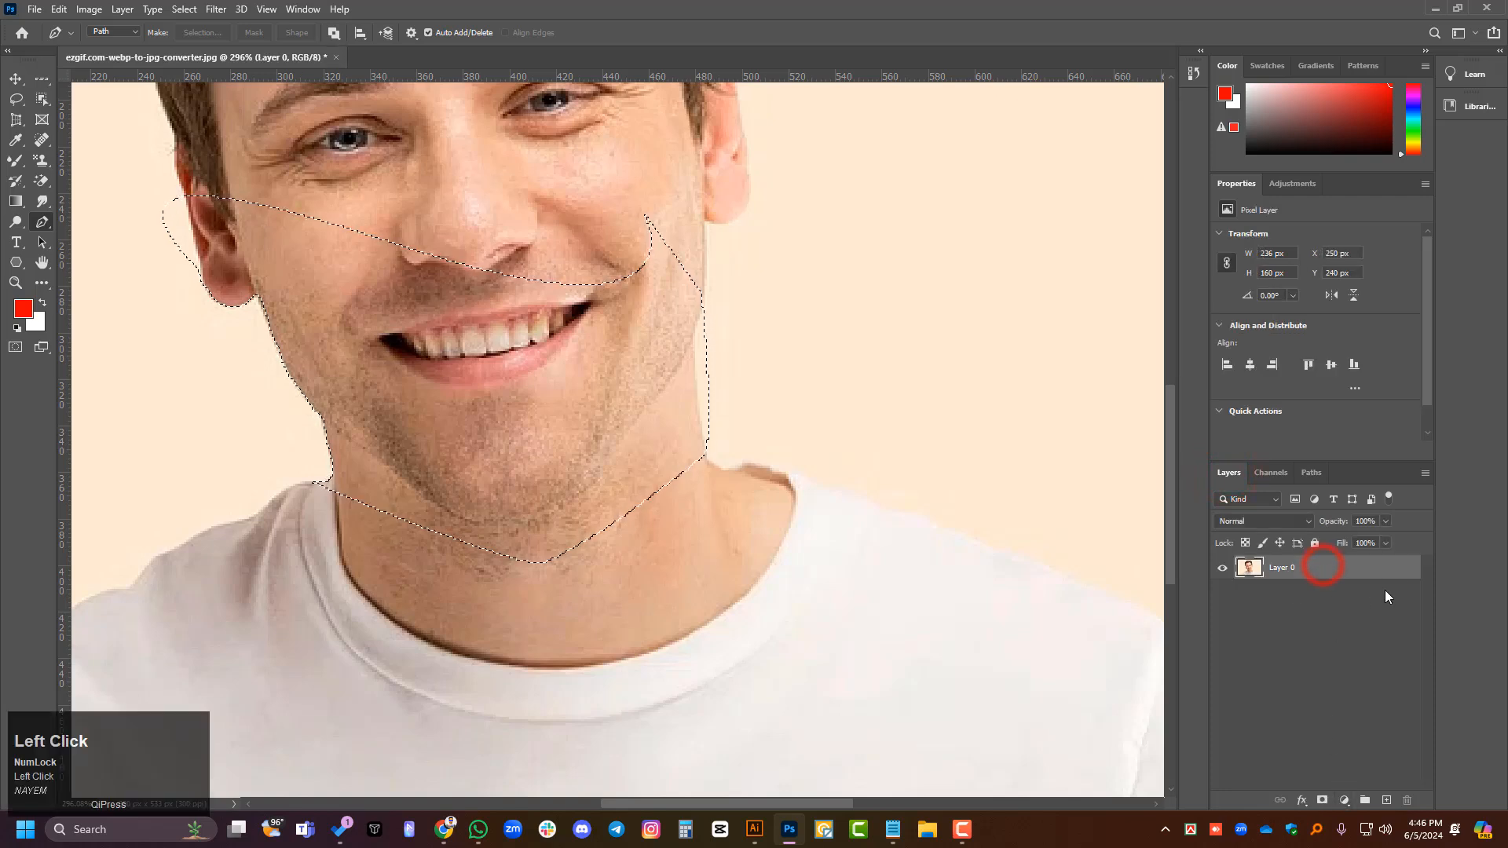
{"action": "left_click", "coordinate": [1321, 800]}
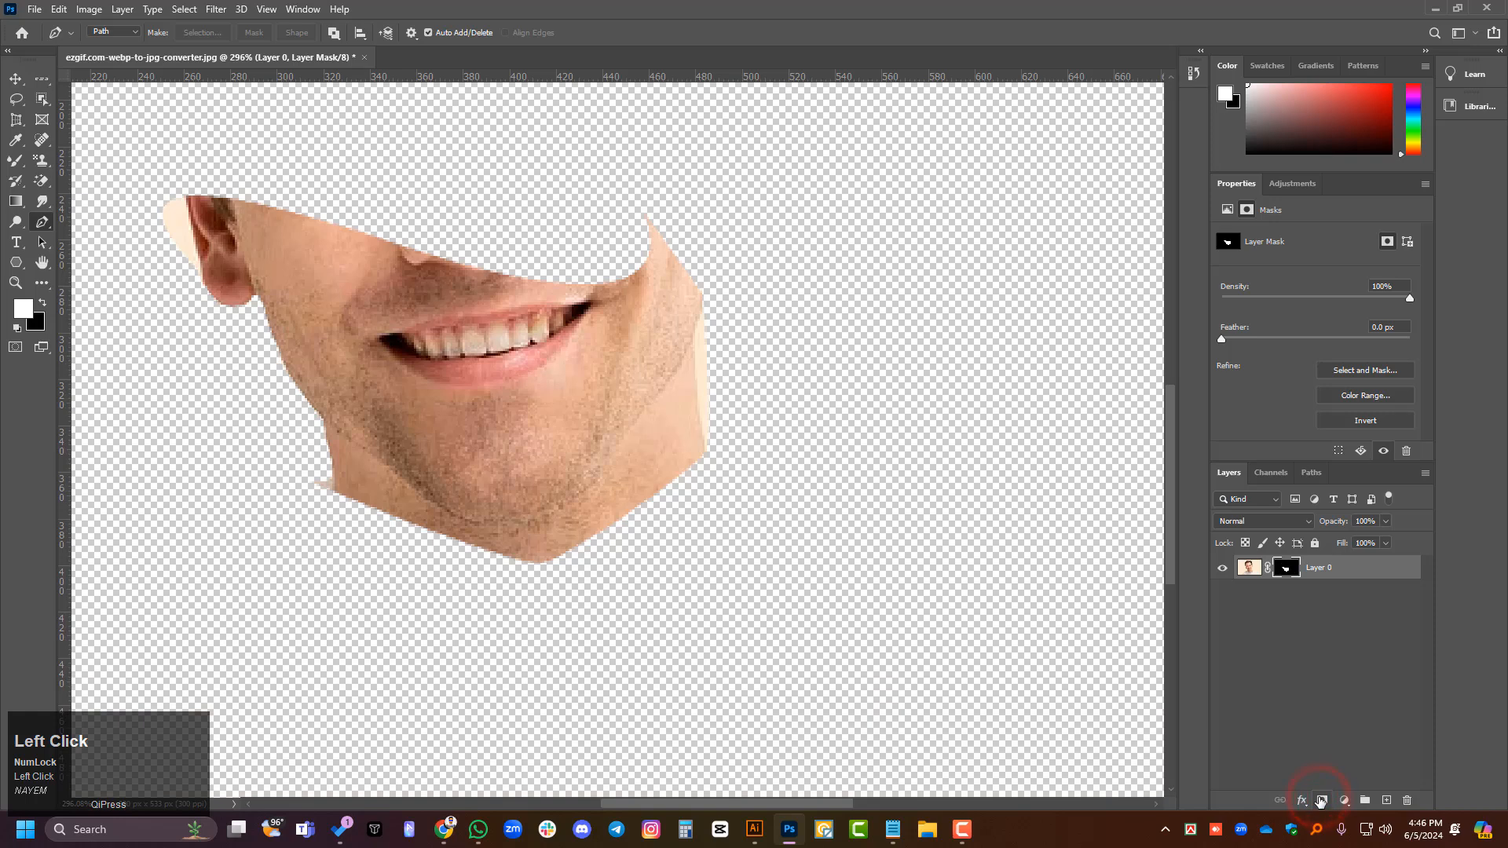
{"action": "key", "text": "ctrl+z"}
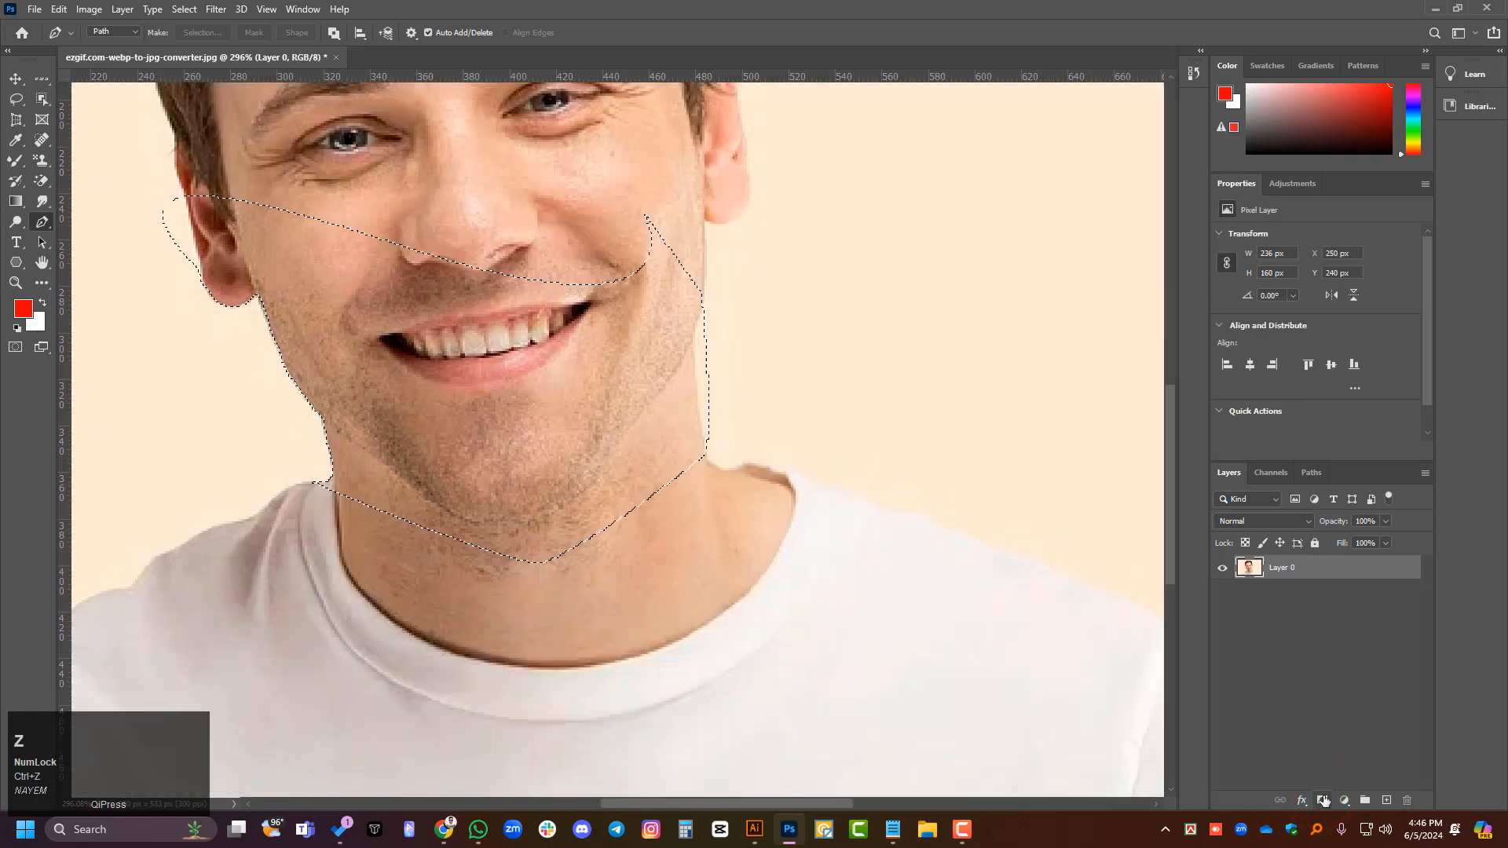
- Copy the selected face area to a new layer, and hide and reshow Layer 0 to inspect the cutout
{"action": "key", "text": "ctrl+j"}
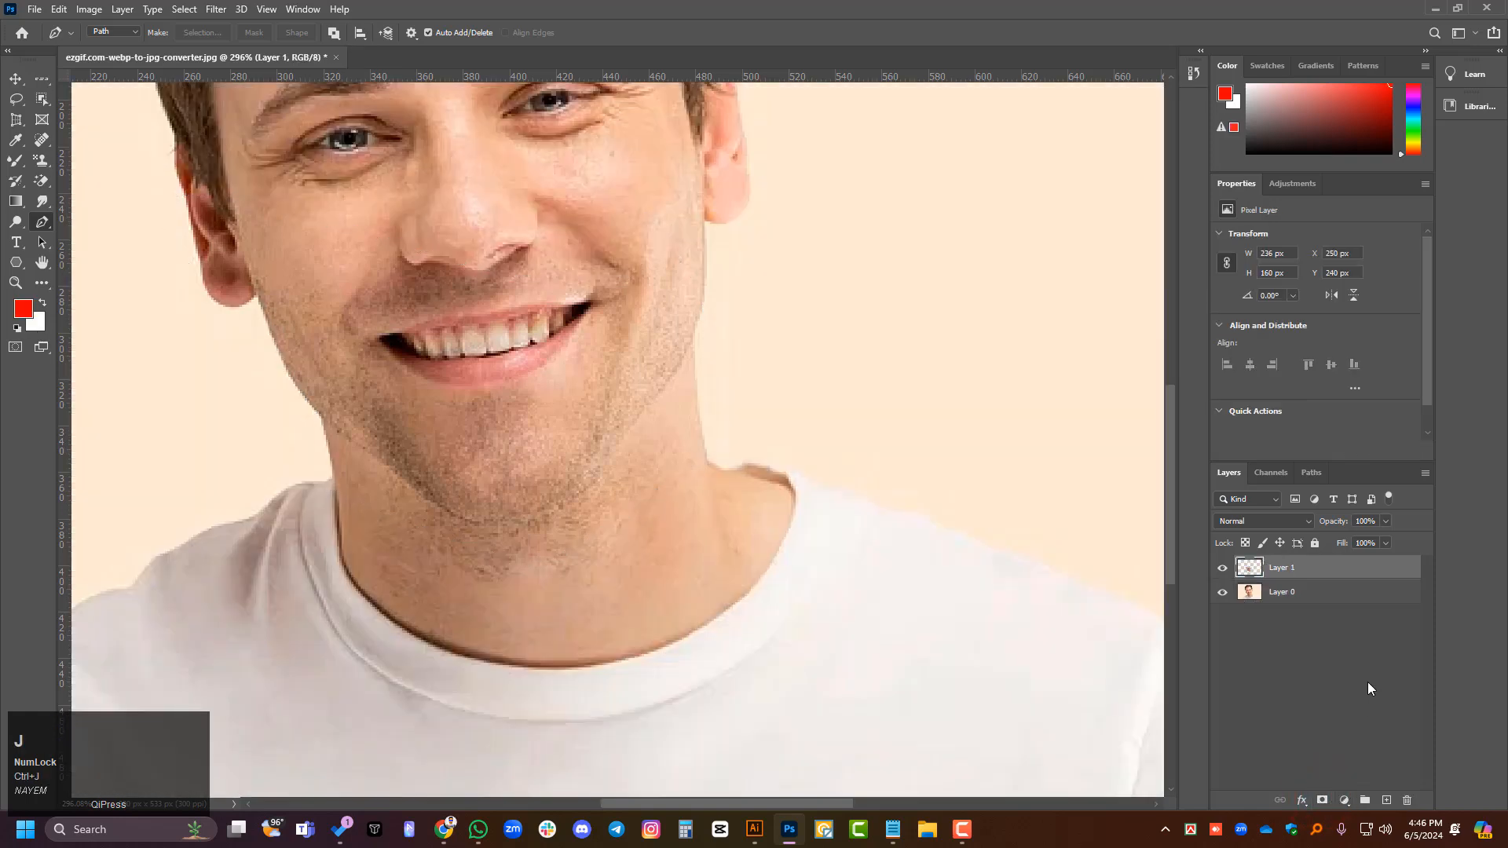
{"action": "left_click", "coordinate": [1221, 596]}
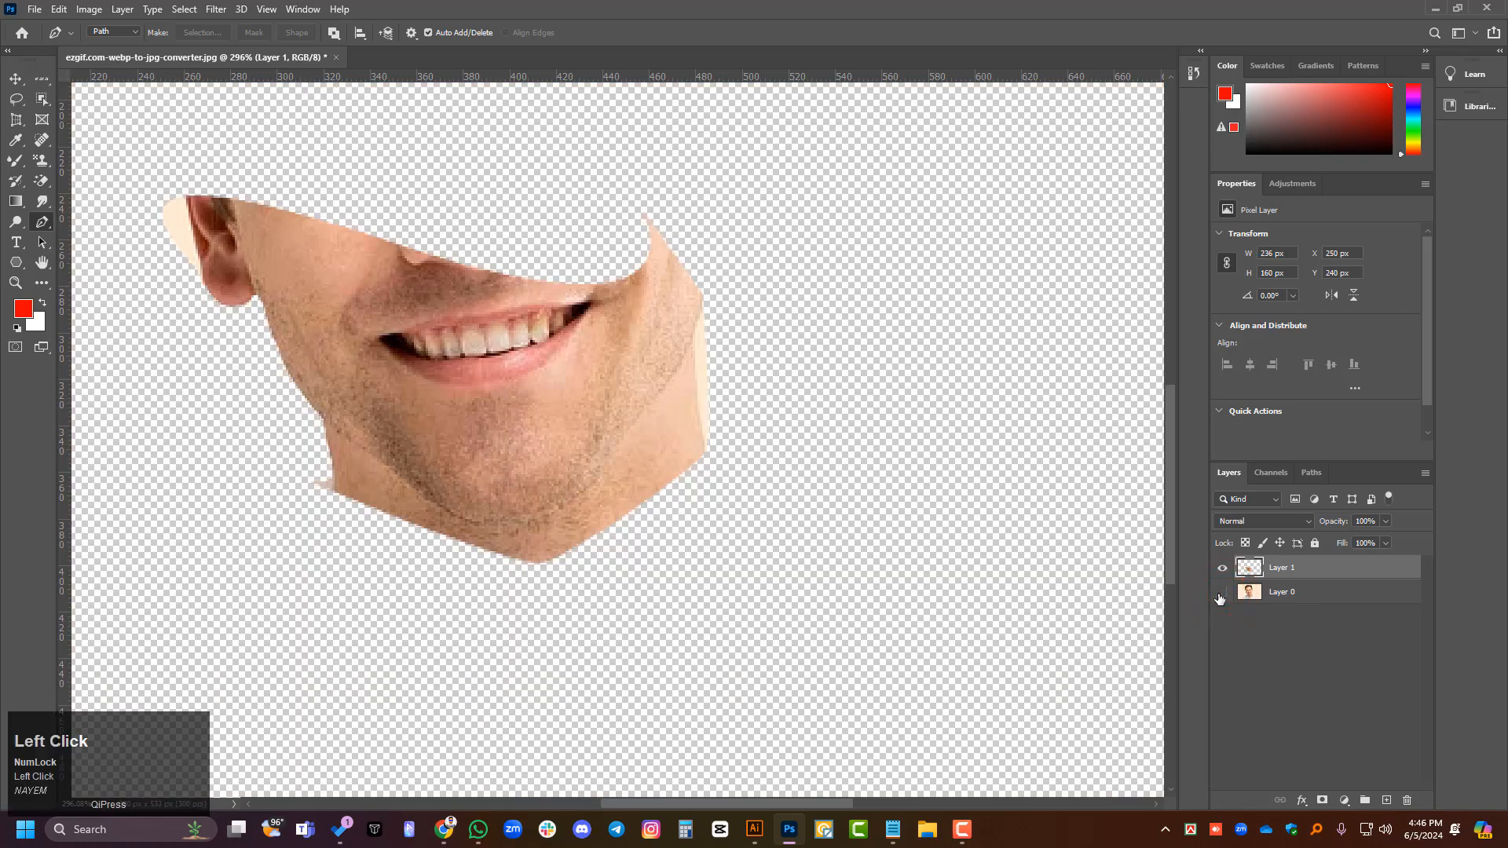
{"action": "left_click", "coordinate": [1221, 594]}
- Delete the copied face layer, leaving only the original photo layer
{"action": "scroll", "coordinate": [673, 611], "scroll_direction": "down", "scroll_amount": 2, "text": "alt"}
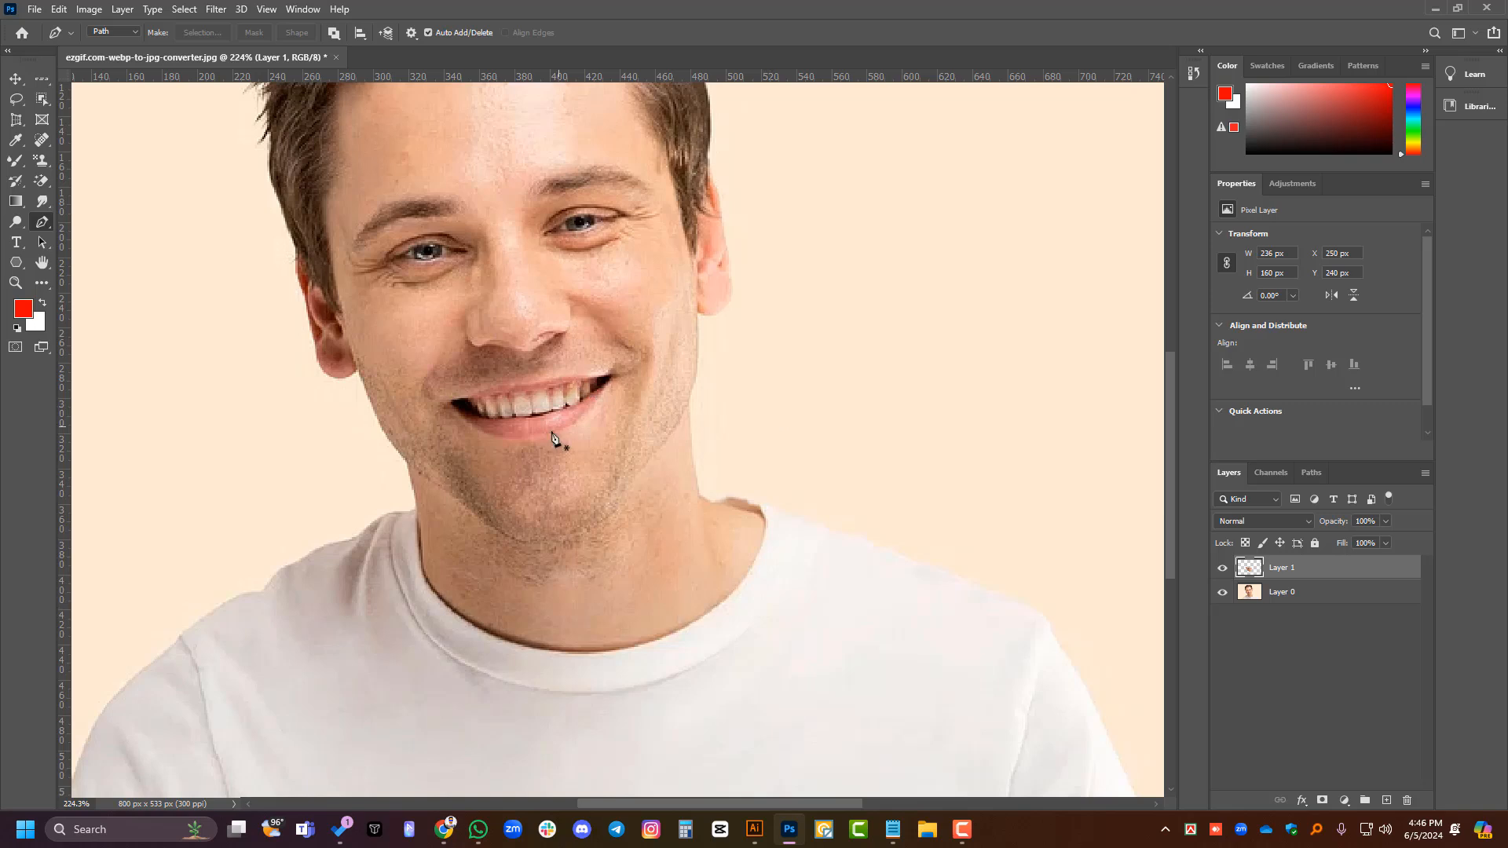
{"action": "scroll", "coordinate": [552, 437], "scroll_direction": "down", "scroll_amount": 4, "text": "alt"}
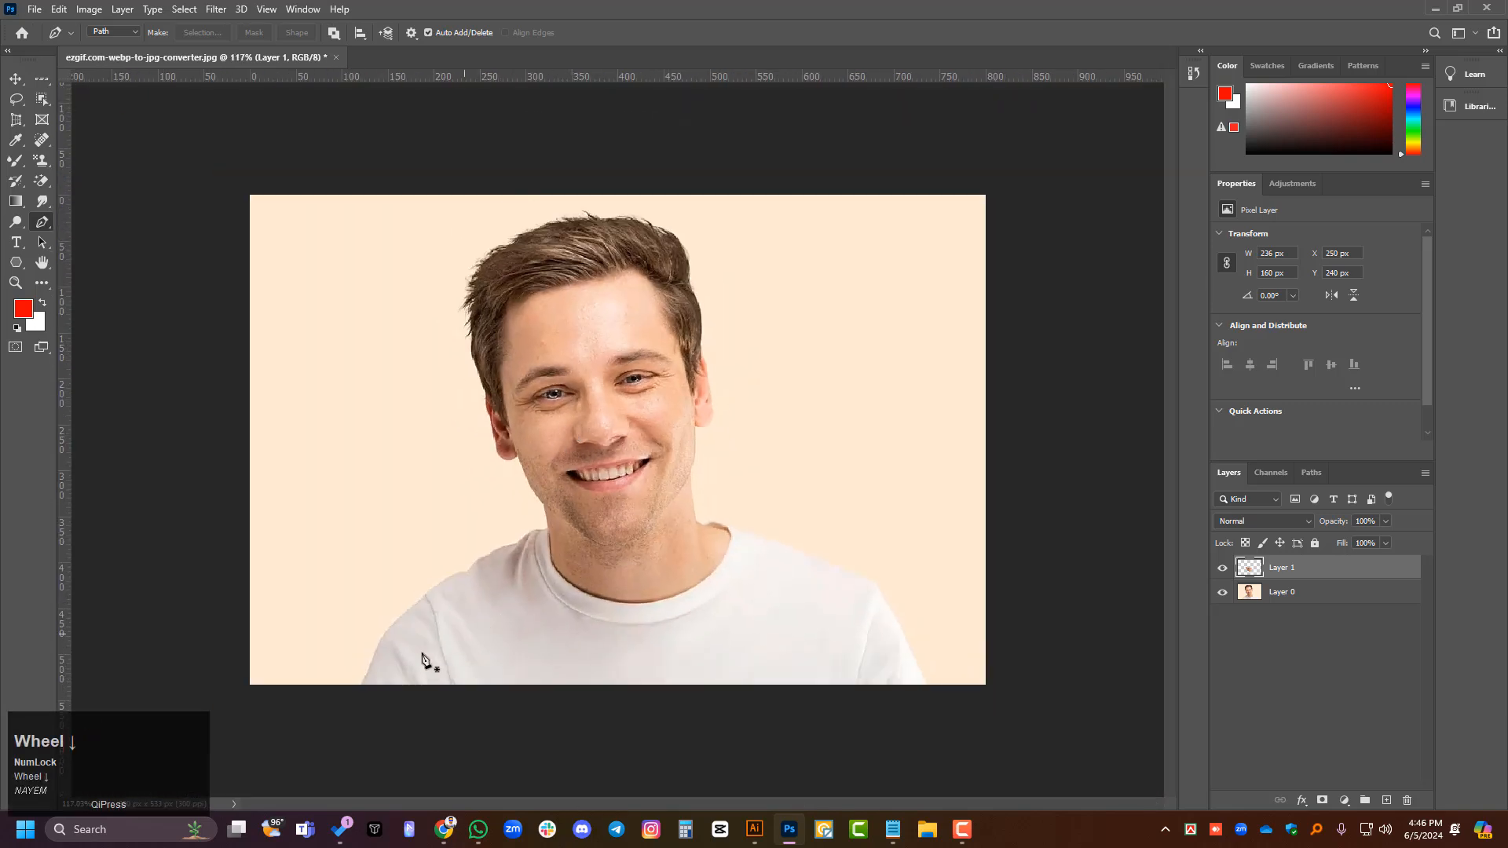
{"action": "key", "text": "ctrl"}
{"action": "key", "text": "Delete"}
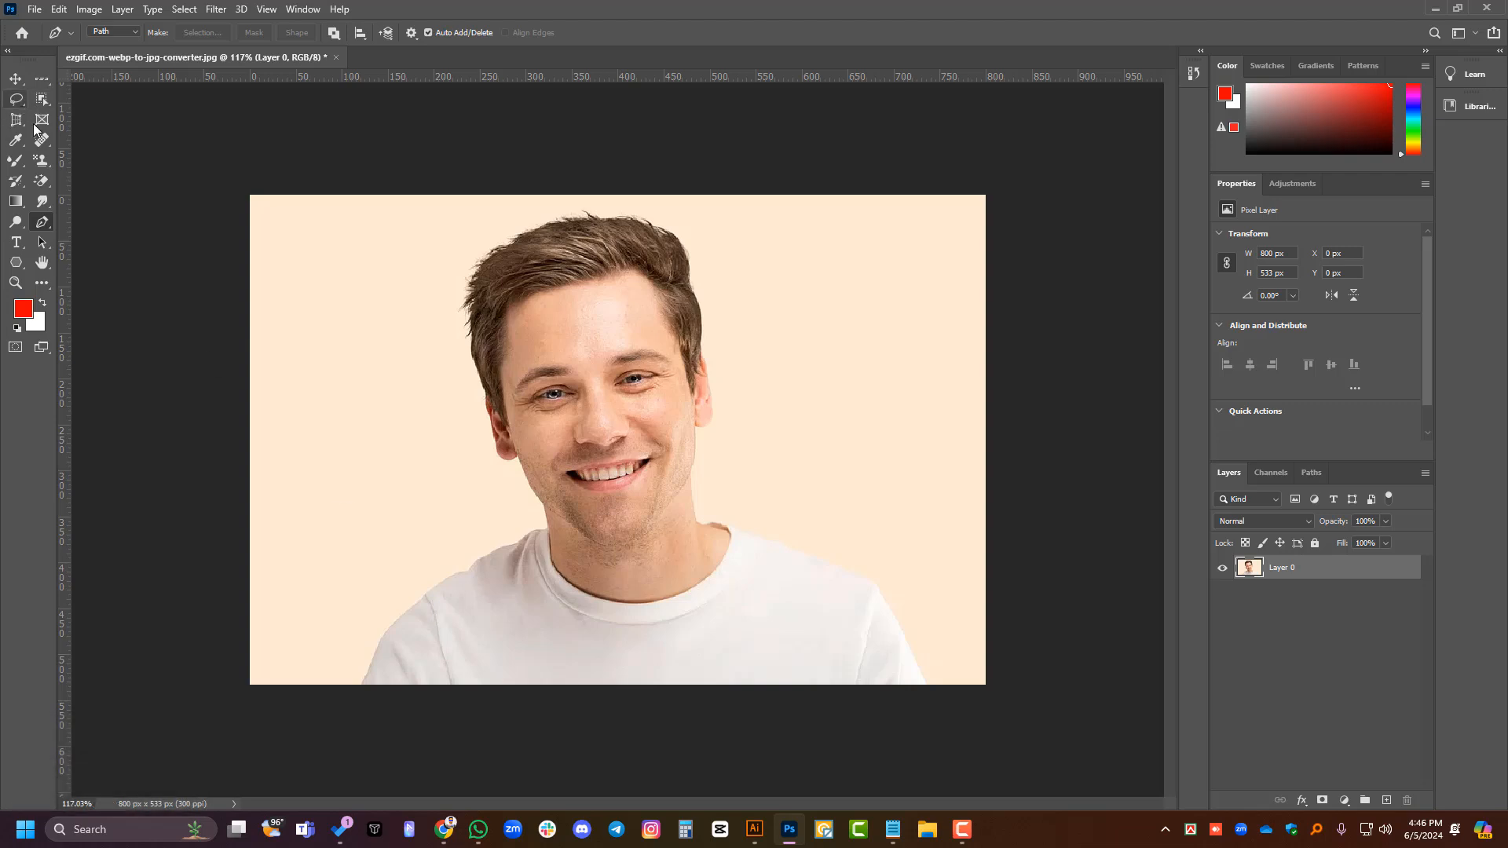
- Select the white T-shirt with the Magic Wand, adding its missed chest and shoulder areas to the selection
{"action": "right_click", "coordinate": [17, 100]}
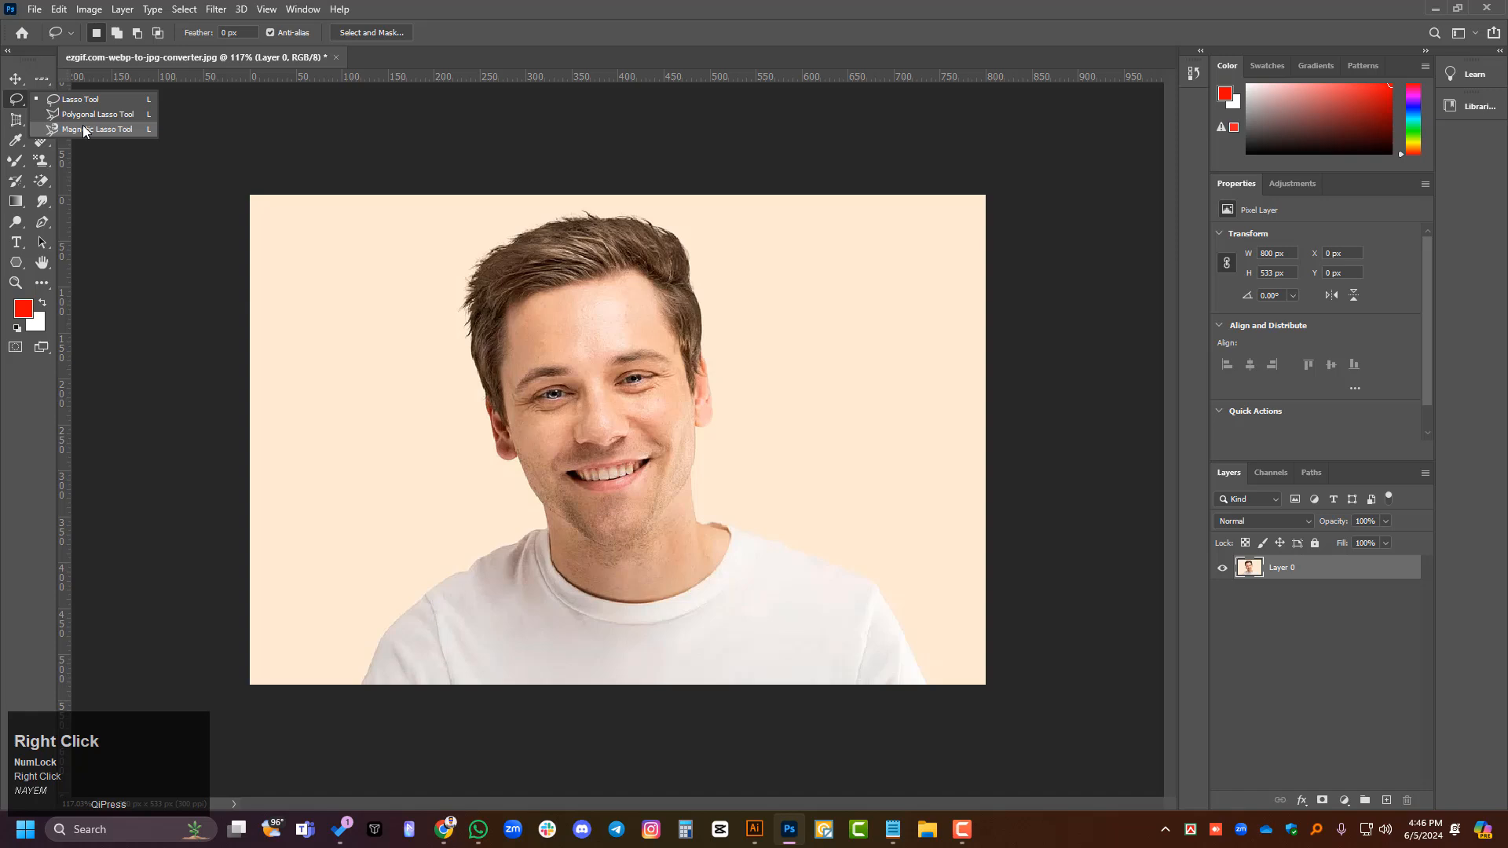
{"action": "left_click", "coordinate": [17, 80]}
{"action": "right_click", "coordinate": [41, 98]}
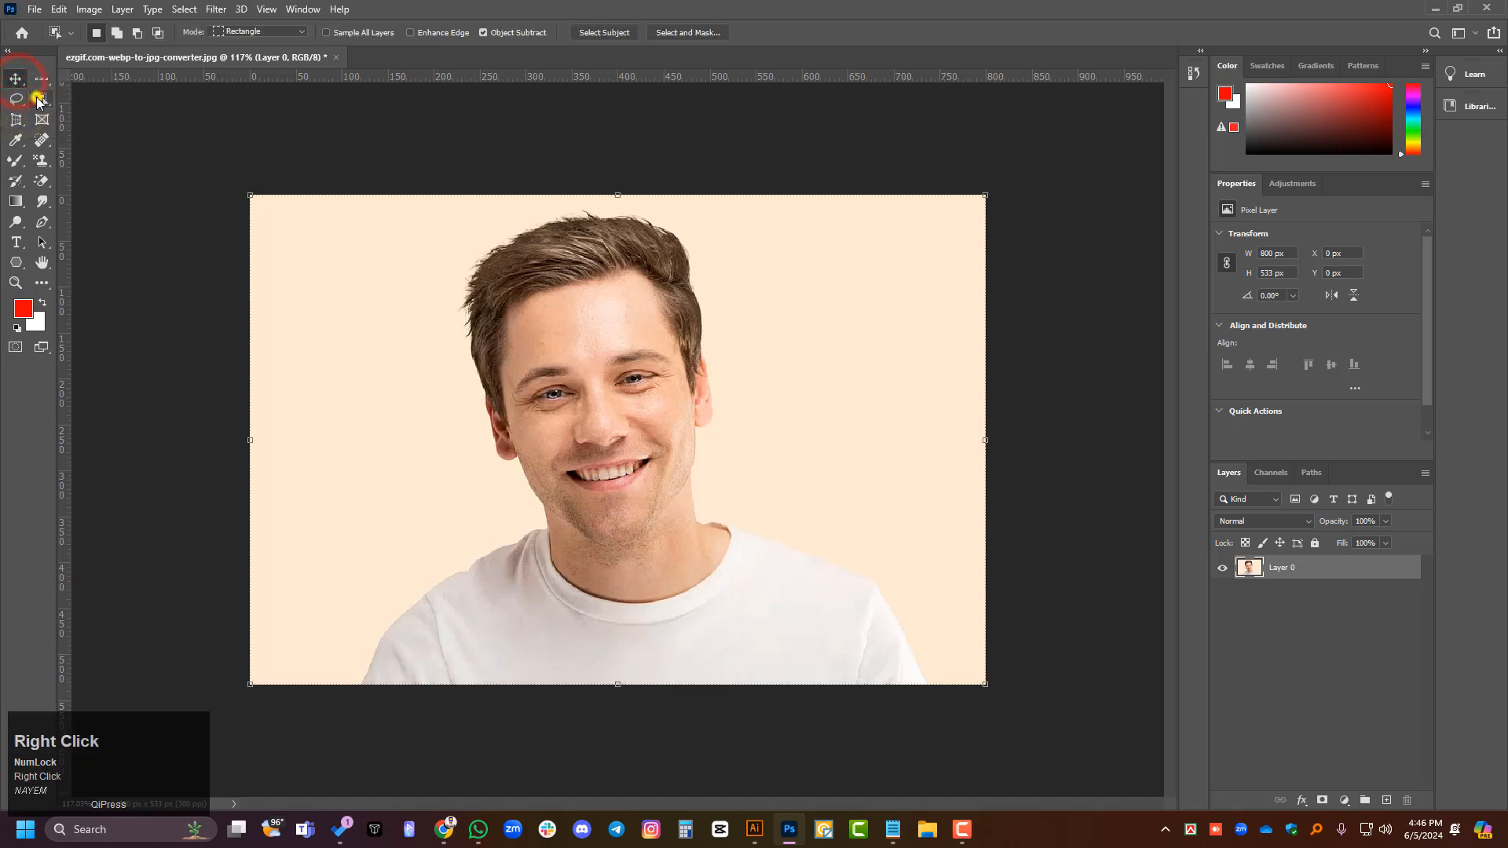
{"action": "left_click", "coordinate": [101, 129]}
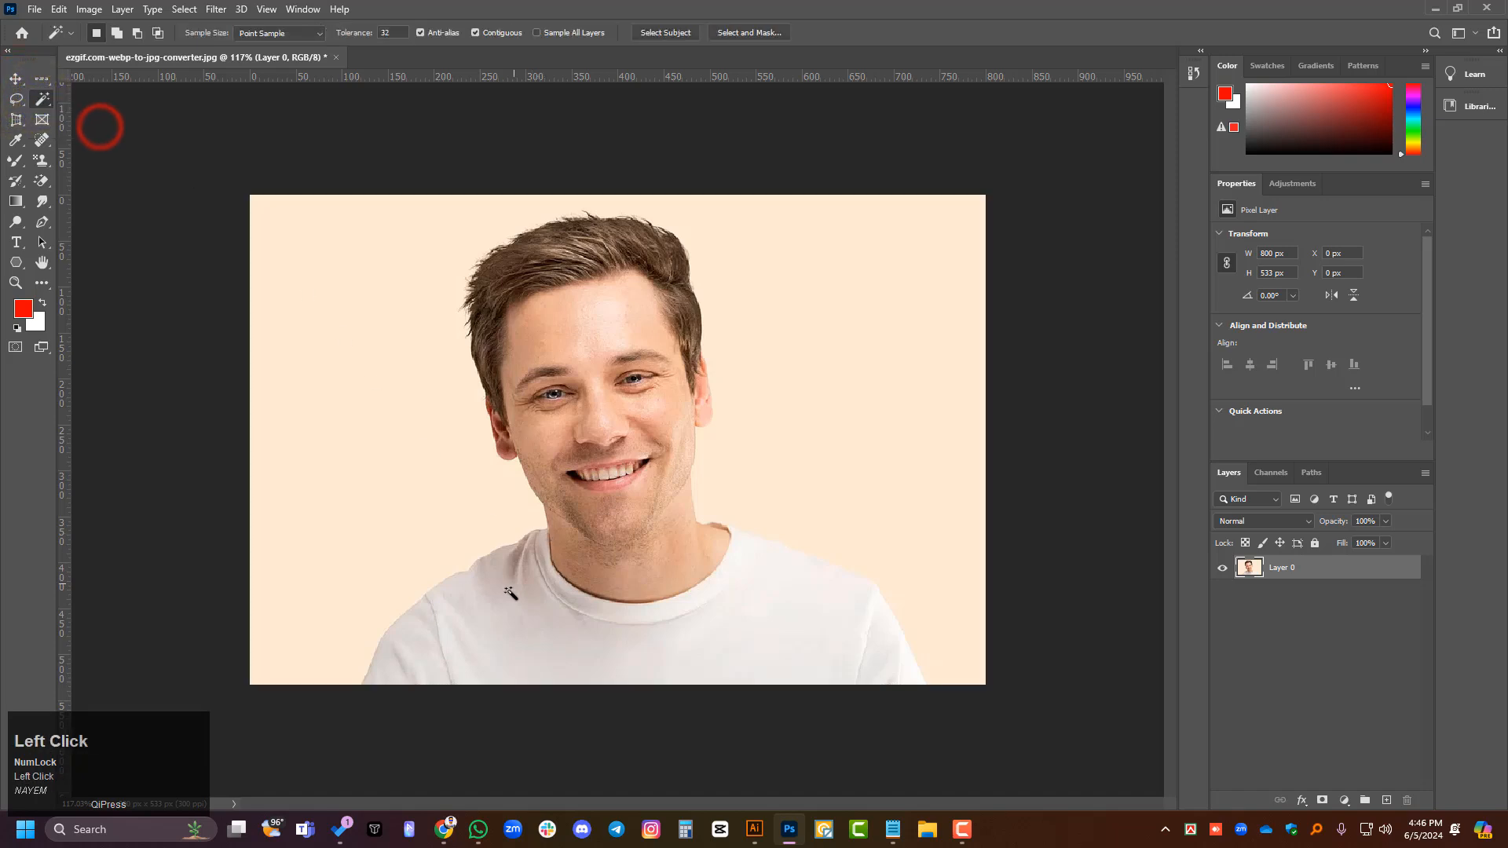
{"action": "left_click", "coordinate": [499, 616]}
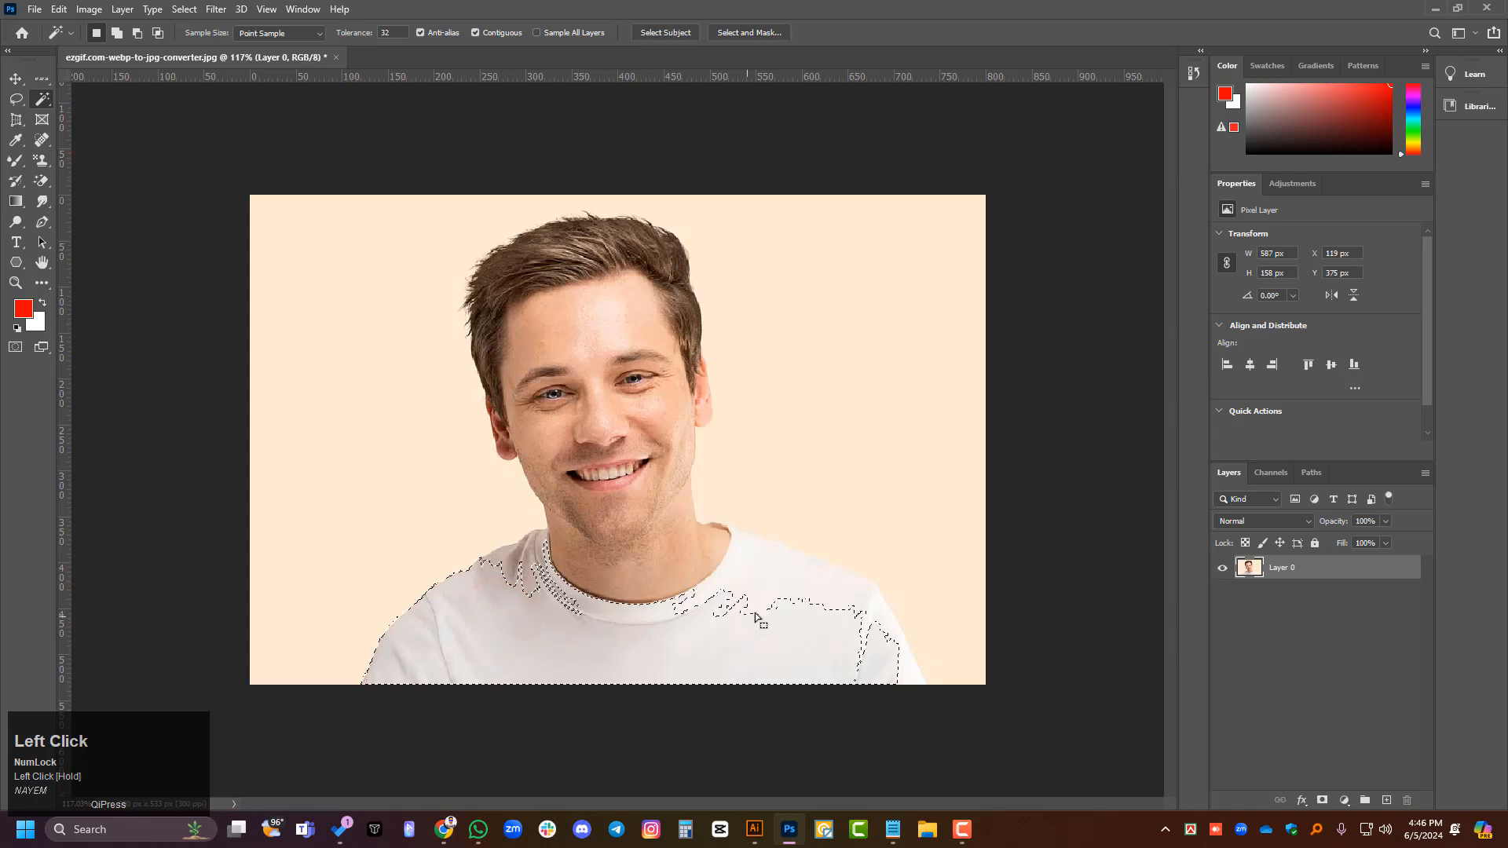
{"action": "left_click", "coordinate": [786, 630]}
{"action": "key", "text": "ctrl+z"}
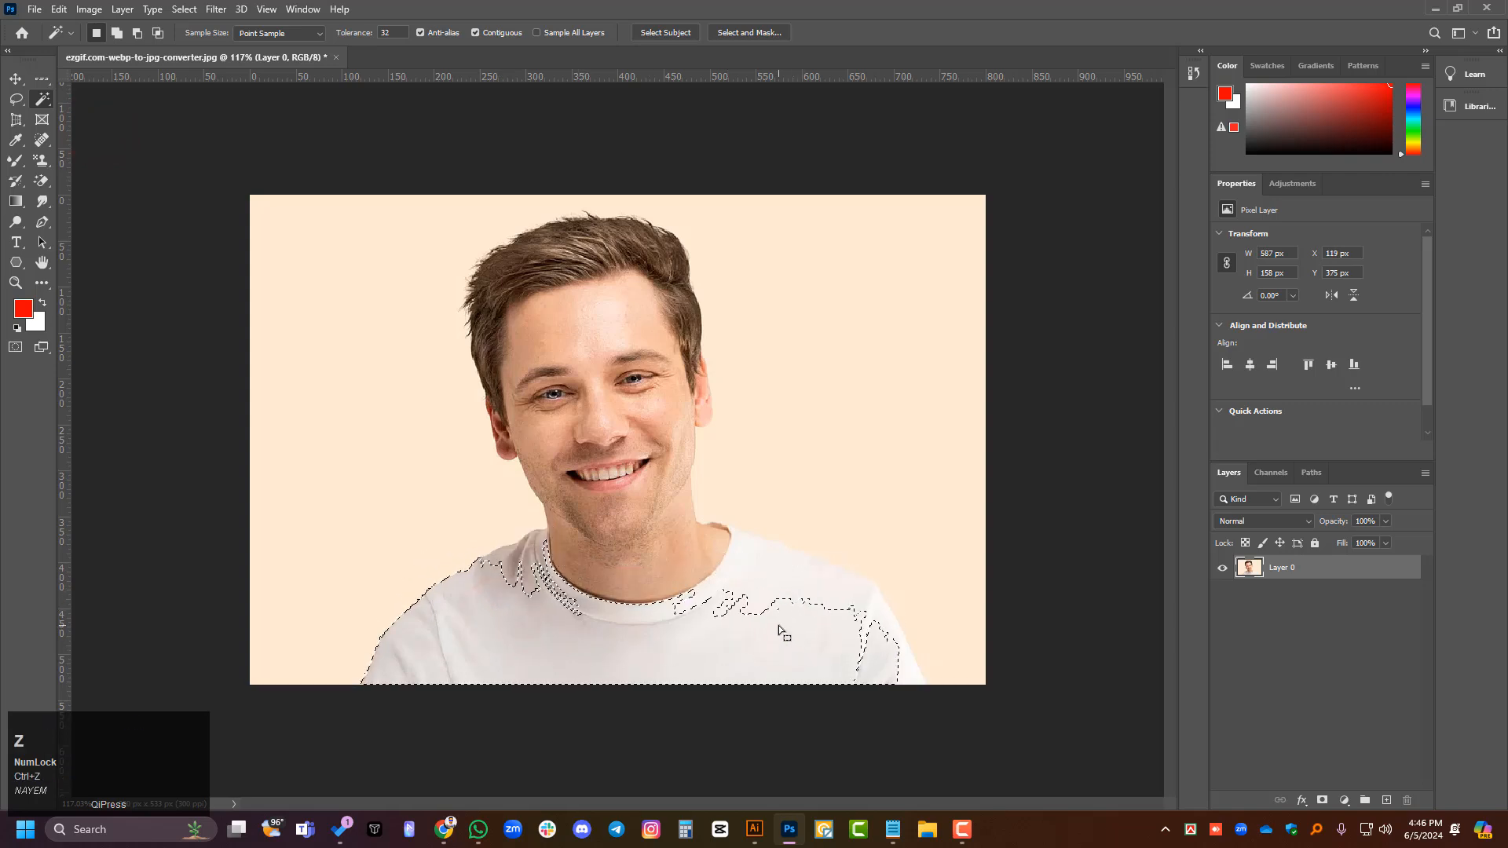
{"action": "left_click", "coordinate": [782, 619], "text": "shift"}
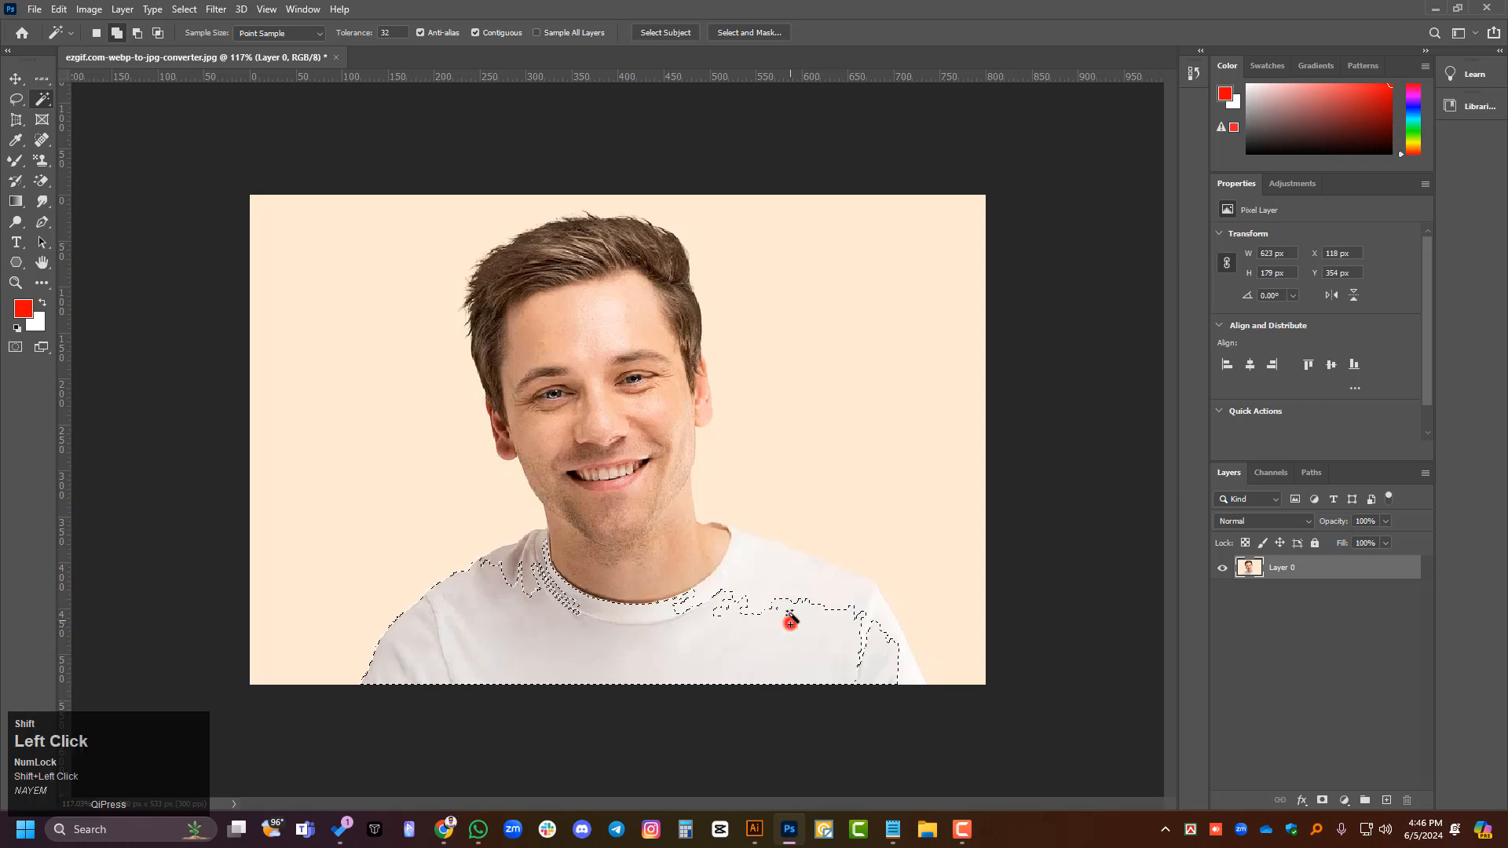
{"action": "left_click", "coordinate": [507, 598], "text": "shift"}
- Inspect the shirt selection's edge along the shoulder, and deselect it
{"action": "scroll", "coordinate": [376, 654], "scroll_direction": "up", "scroll_amount": 5}
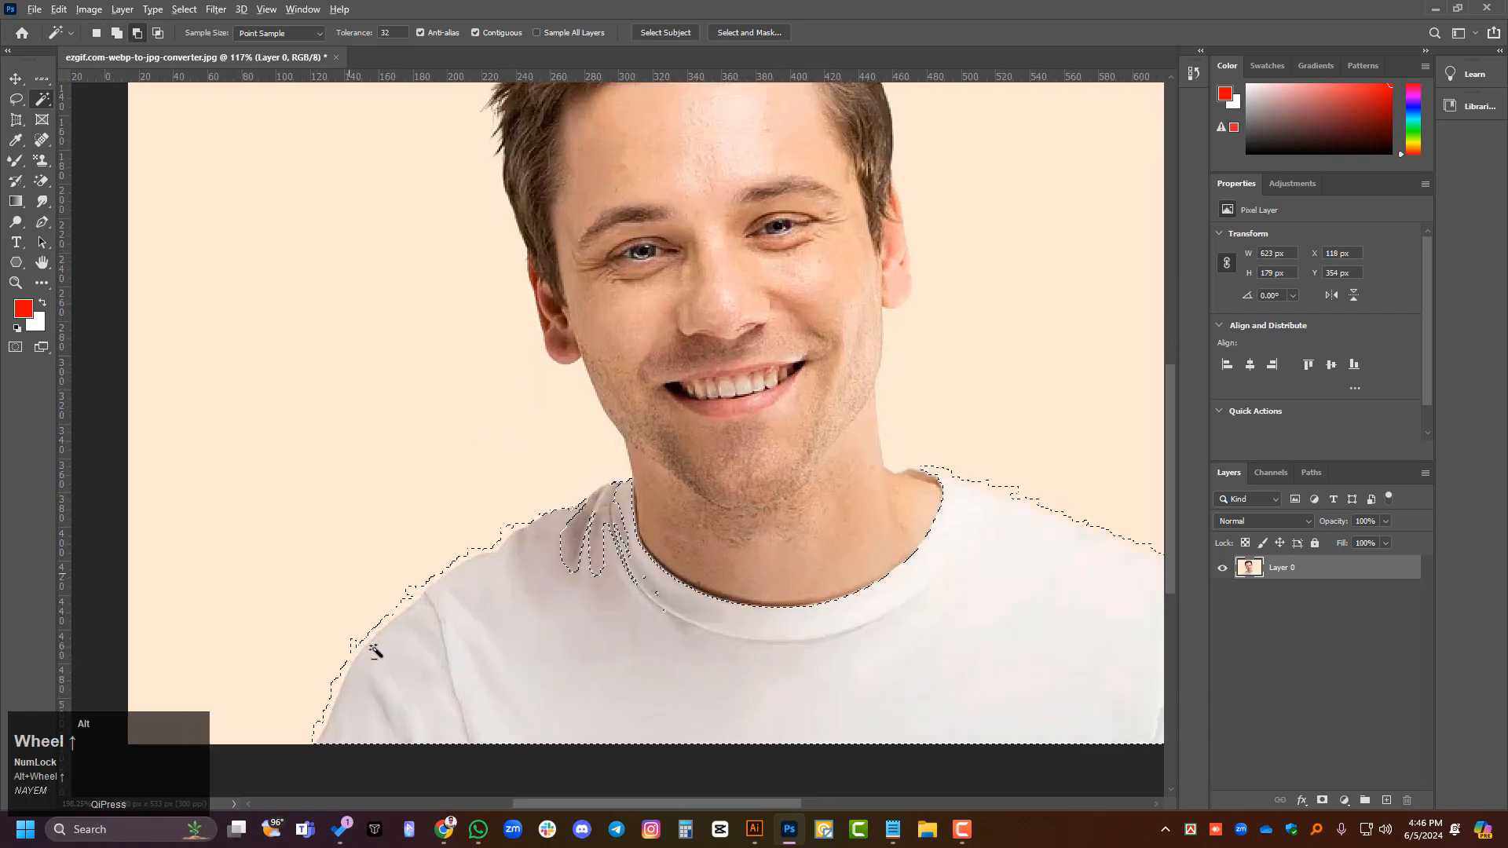
{"action": "scroll", "coordinate": [377, 656], "scroll_direction": "up", "scroll_amount": 4}
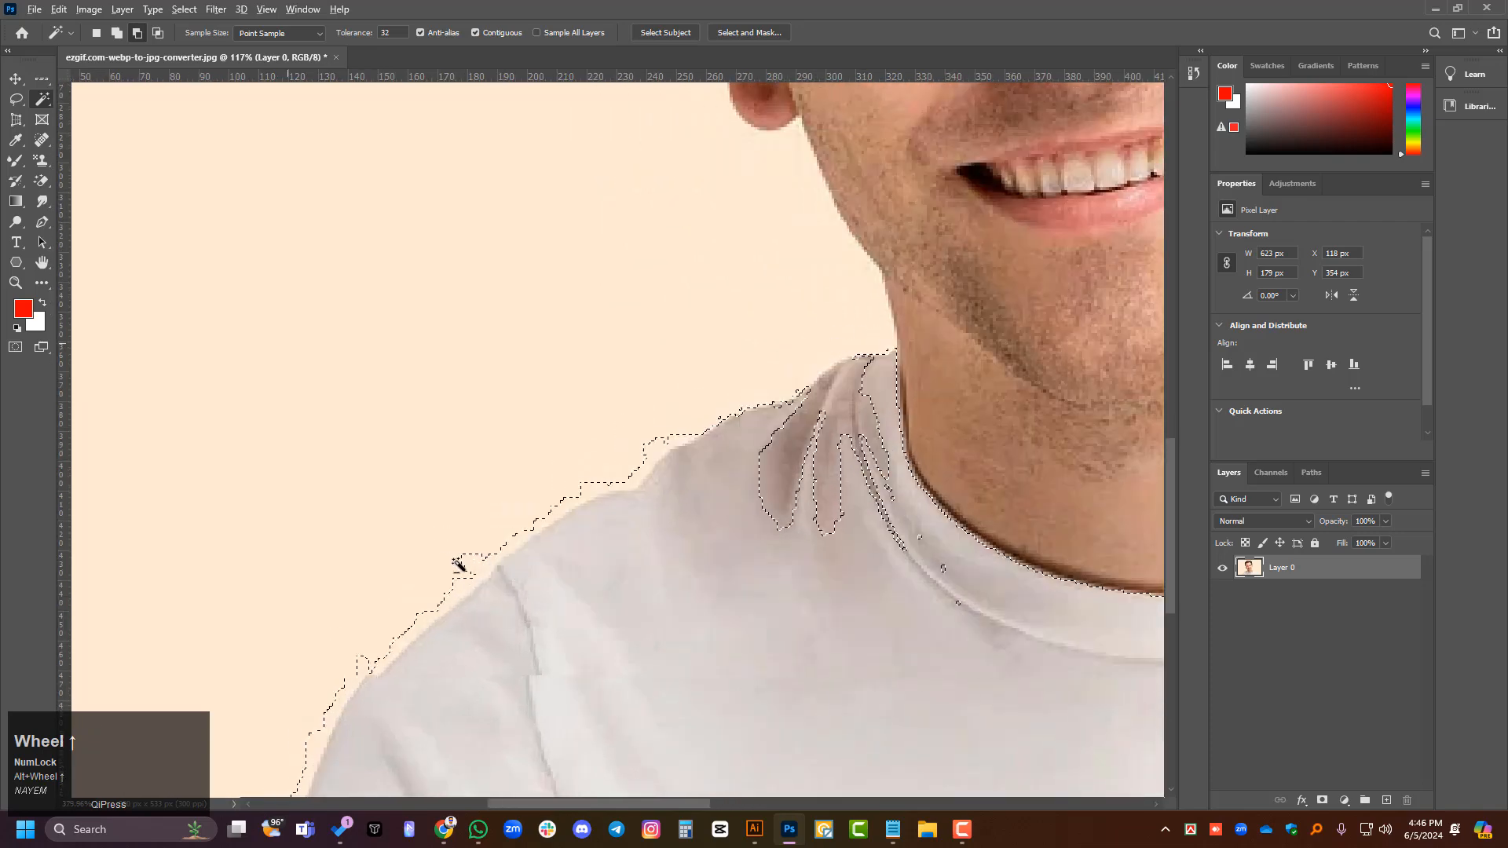
{"action": "scroll", "coordinate": [470, 633], "scroll_direction": "left", "scroll_amount": 3}
{"action": "left_click", "coordinate": [16, 78]}
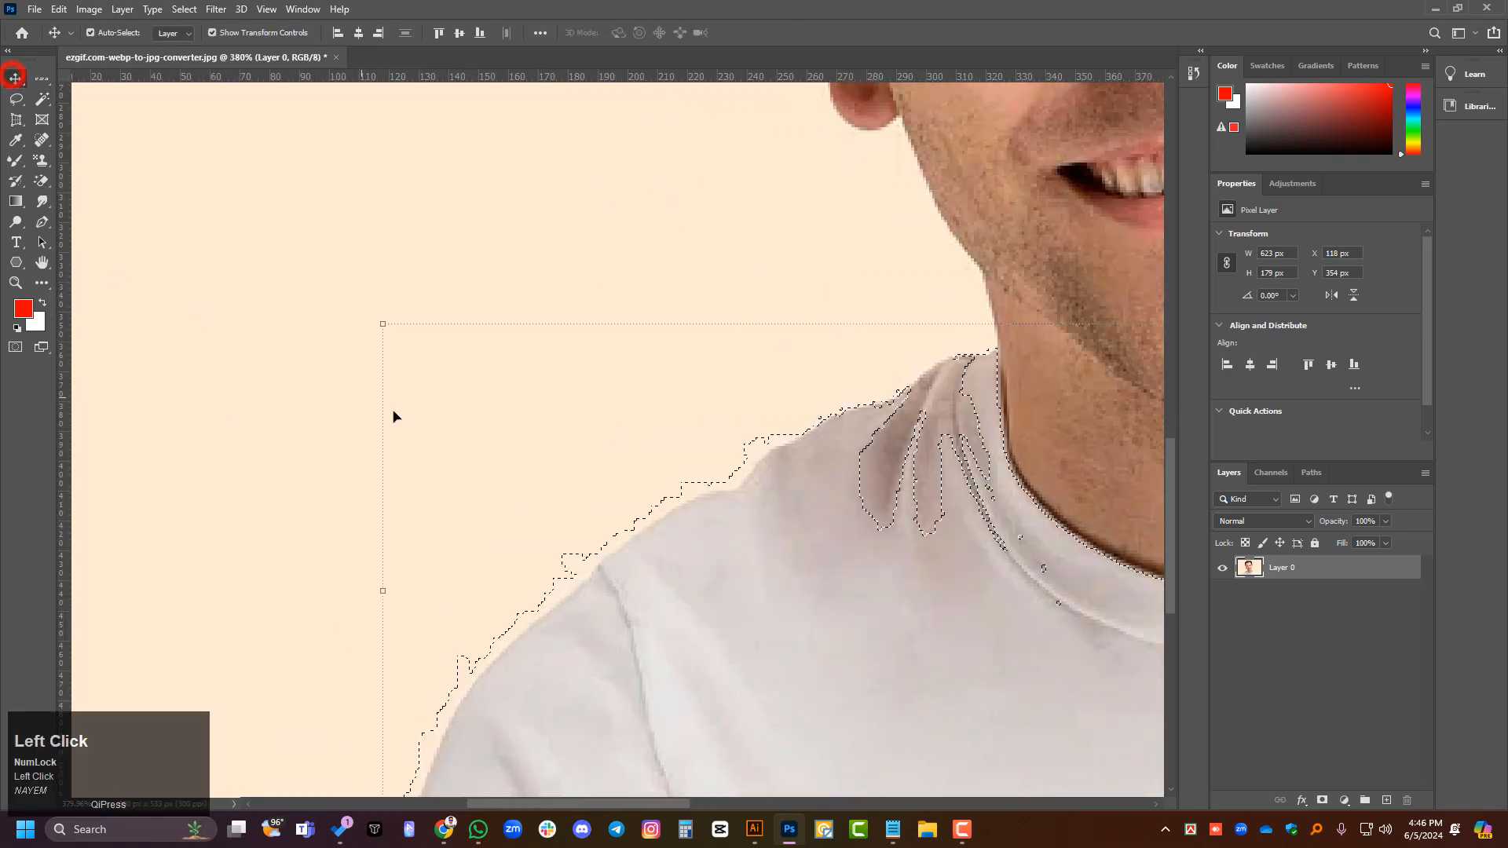
{"action": "key", "text": "ctrl+d"}
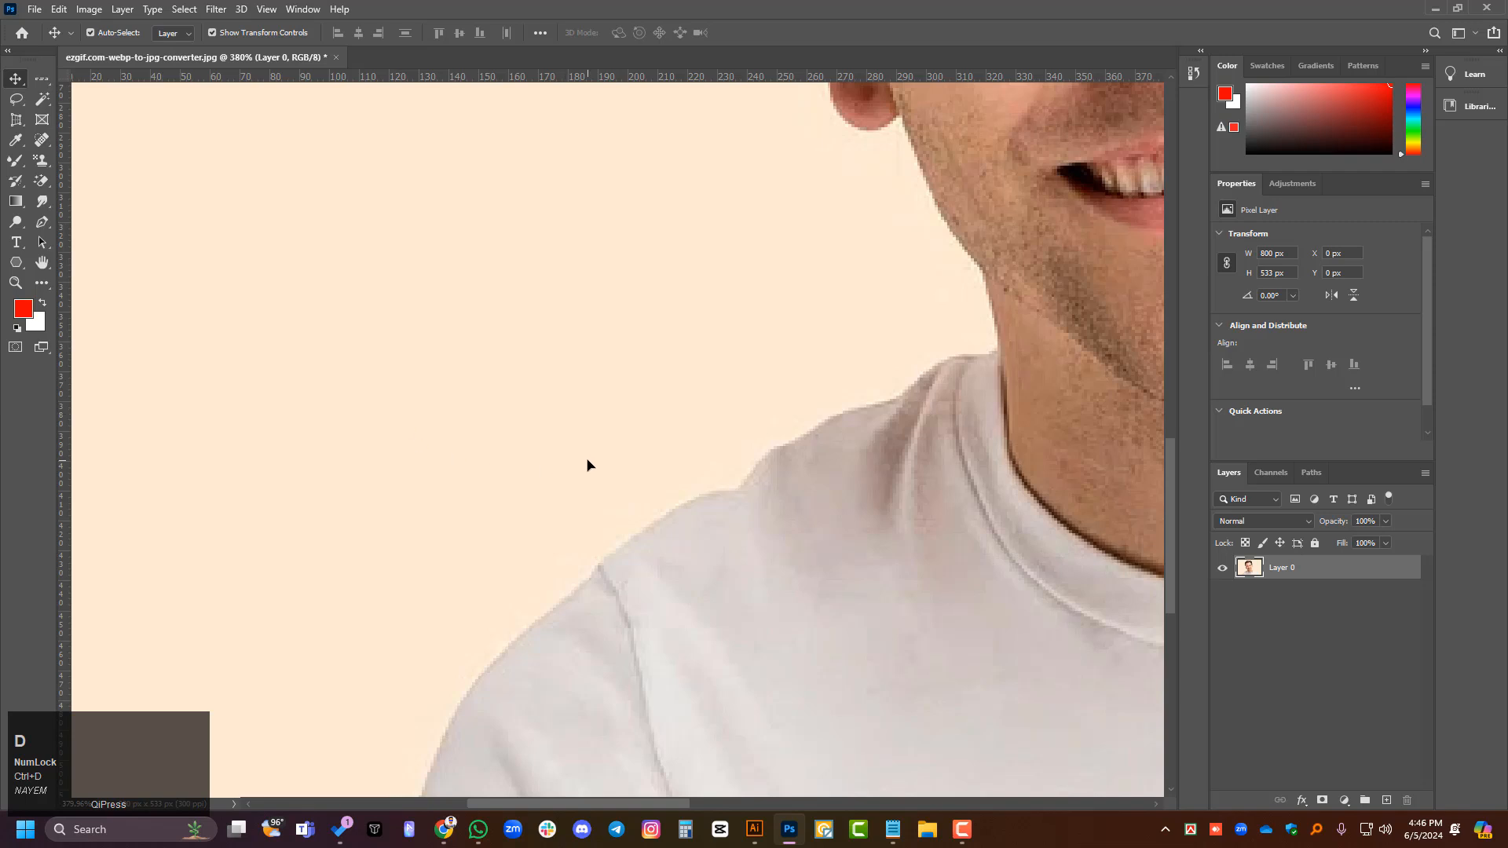
- Select the whole man automatically with Select Subject
{"action": "scroll", "coordinate": [538, 357], "scroll_direction": "down", "scroll_amount": 3}
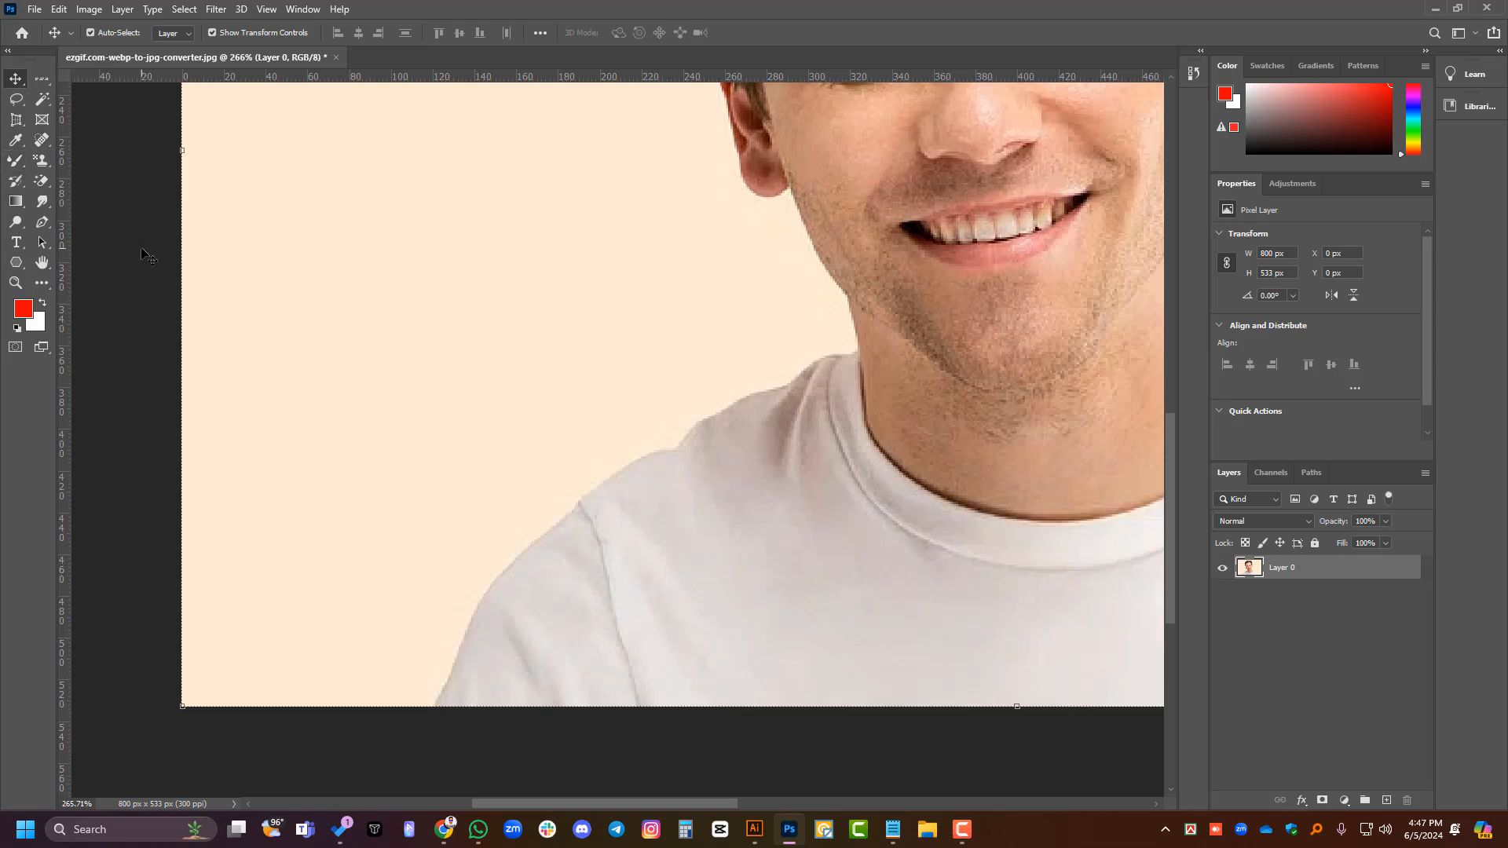
{"action": "scroll", "coordinate": [101, 363], "scroll_direction": "down", "scroll_amount": 3, "text": "alt"}
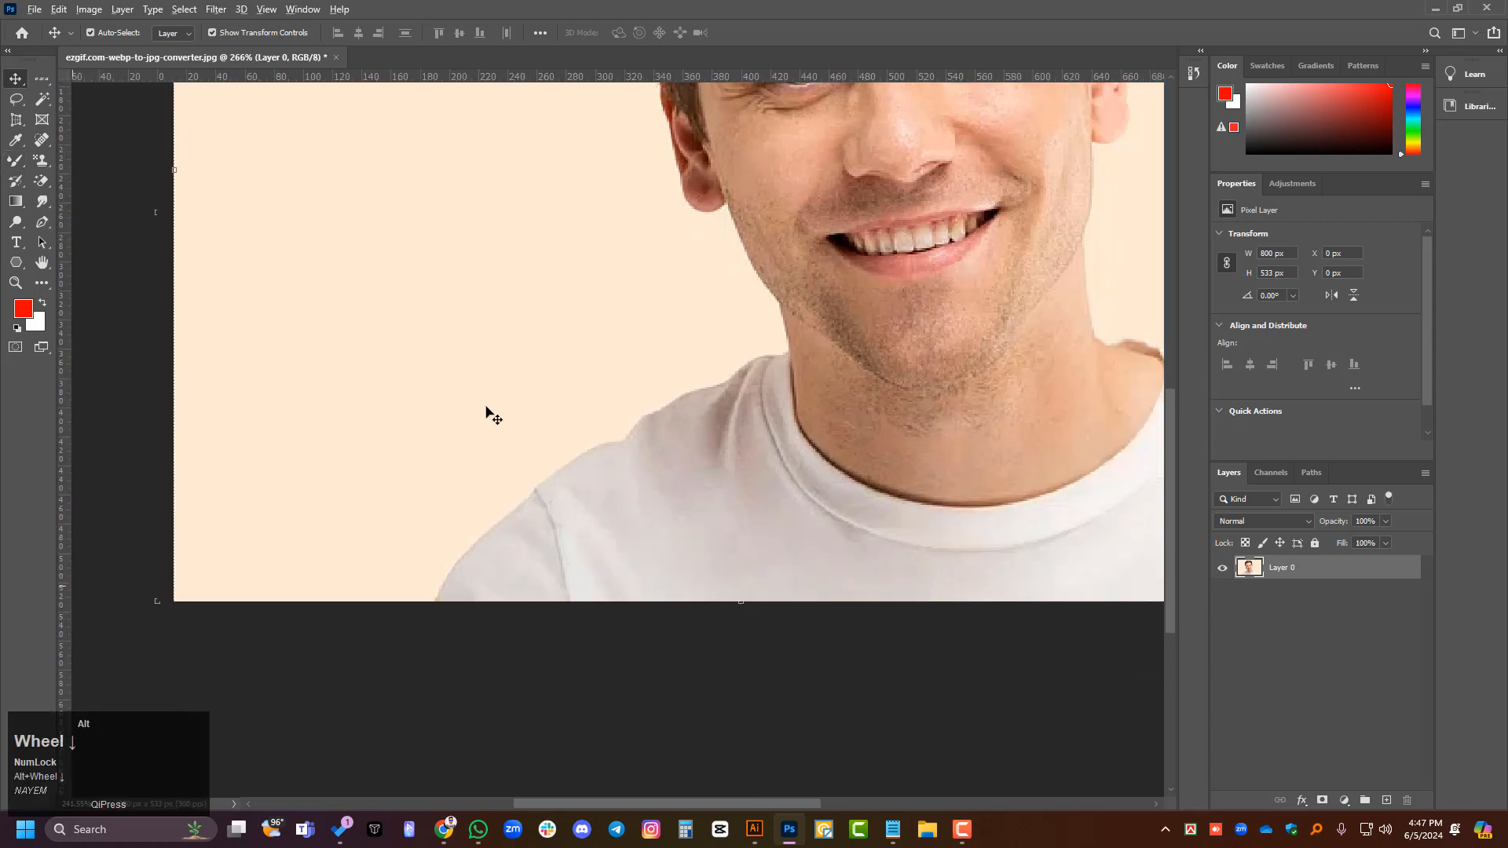
{"action": "scroll", "coordinate": [893, 411], "scroll_direction": "right", "scroll_amount": 3, "text": "ctrl"}
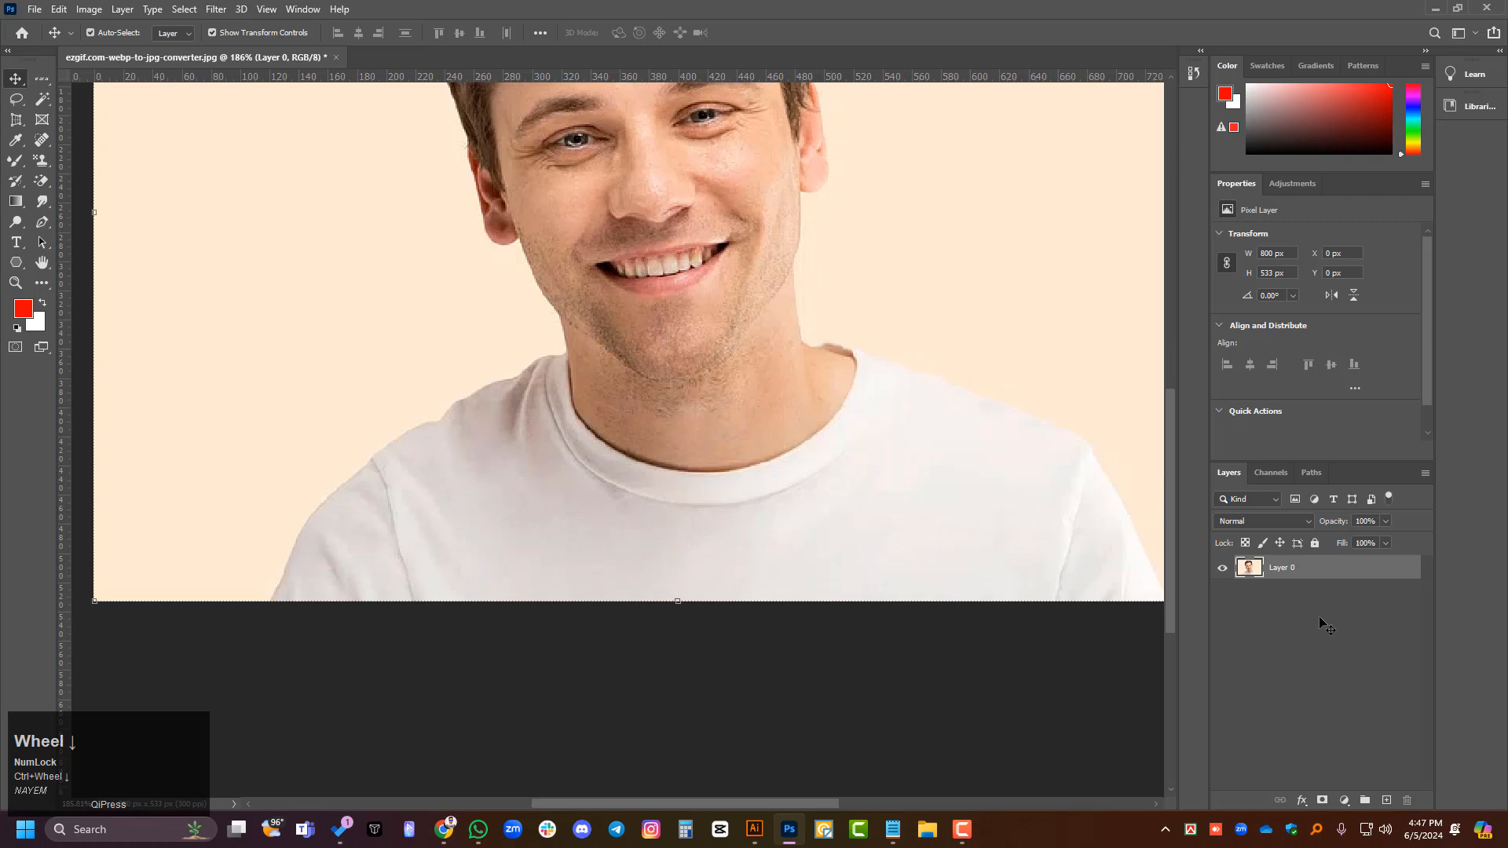
{"action": "scroll", "coordinate": [1302, 426], "scroll_direction": "down", "scroll_amount": 1}
{"action": "left_click", "coordinate": [1302, 427]}
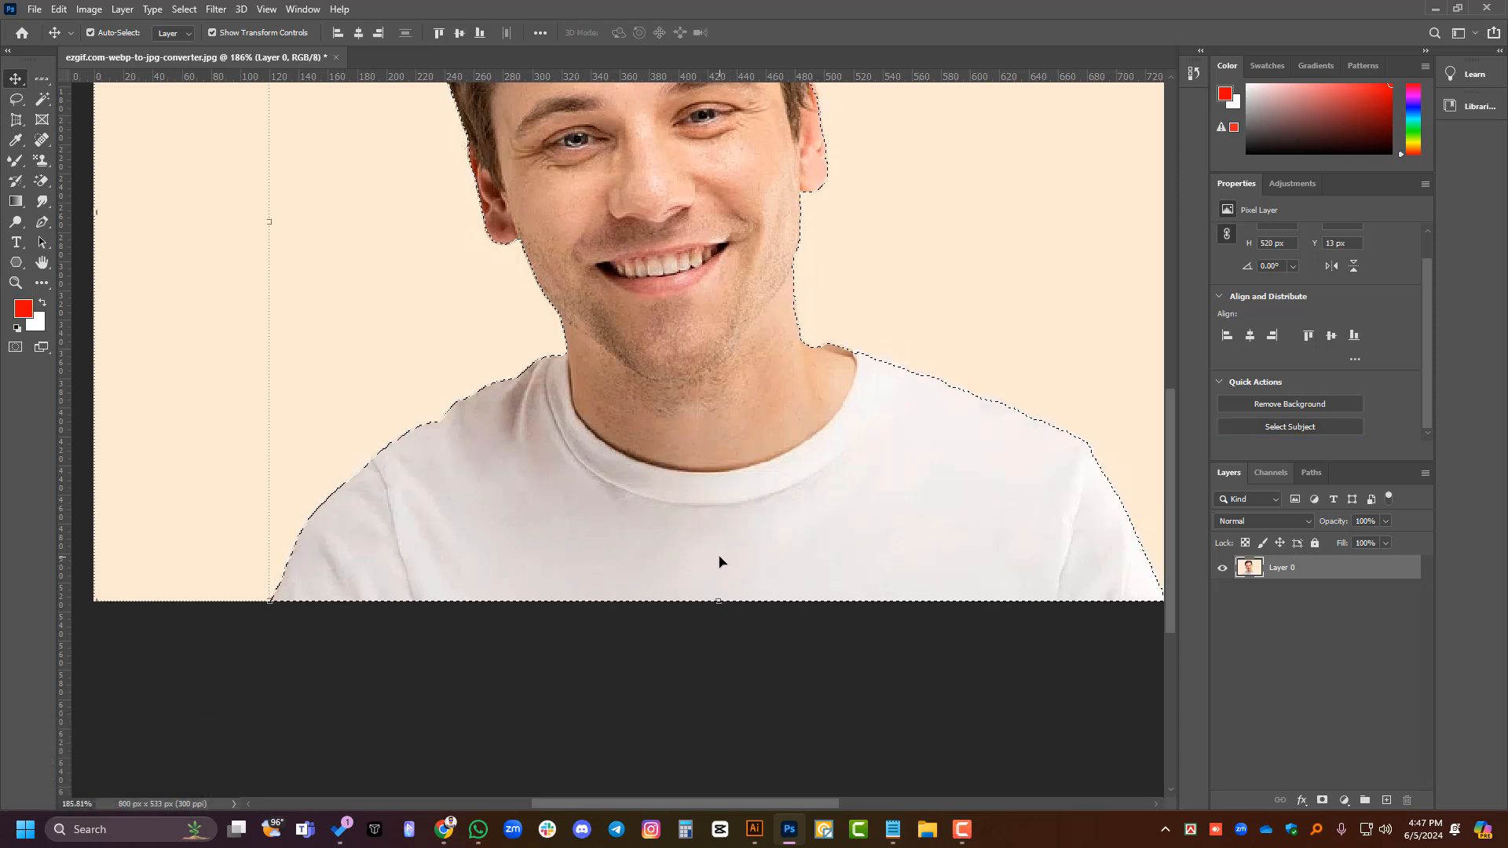
- Draw a curved Pen path along the T-shirt's neckline from one side of the neck to the other
{"action": "scroll", "coordinate": [1273, 428], "scroll_direction": "down", "scroll_amount": 1}
{"action": "key", "text": "alt"}
{"action": "scroll", "coordinate": [632, 381], "scroll_direction": "up", "scroll_amount": 4}
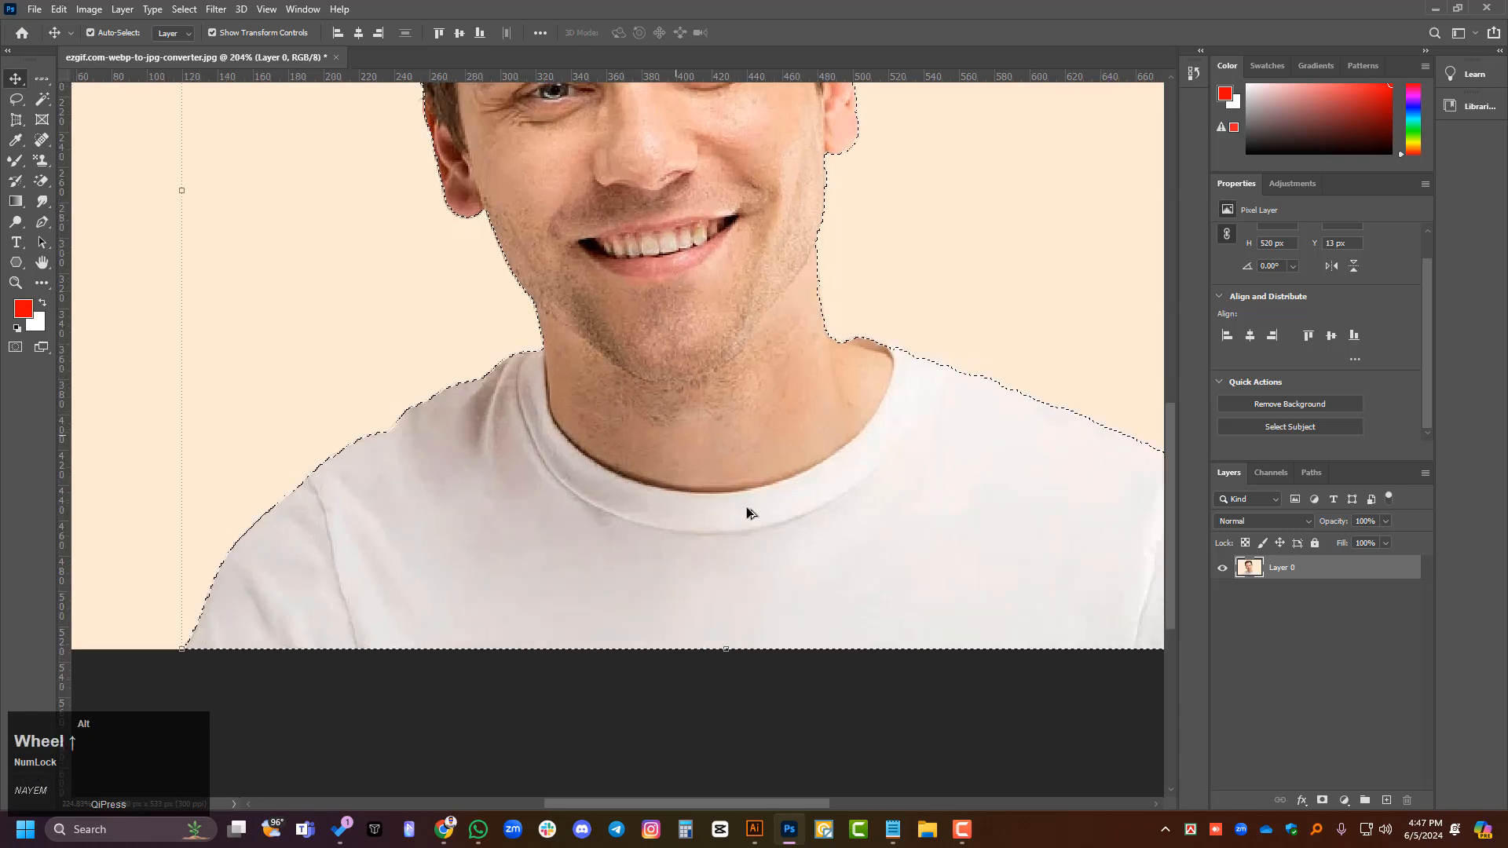
{"action": "scroll", "coordinate": [747, 506], "scroll_direction": "up", "scroll_amount": 1}
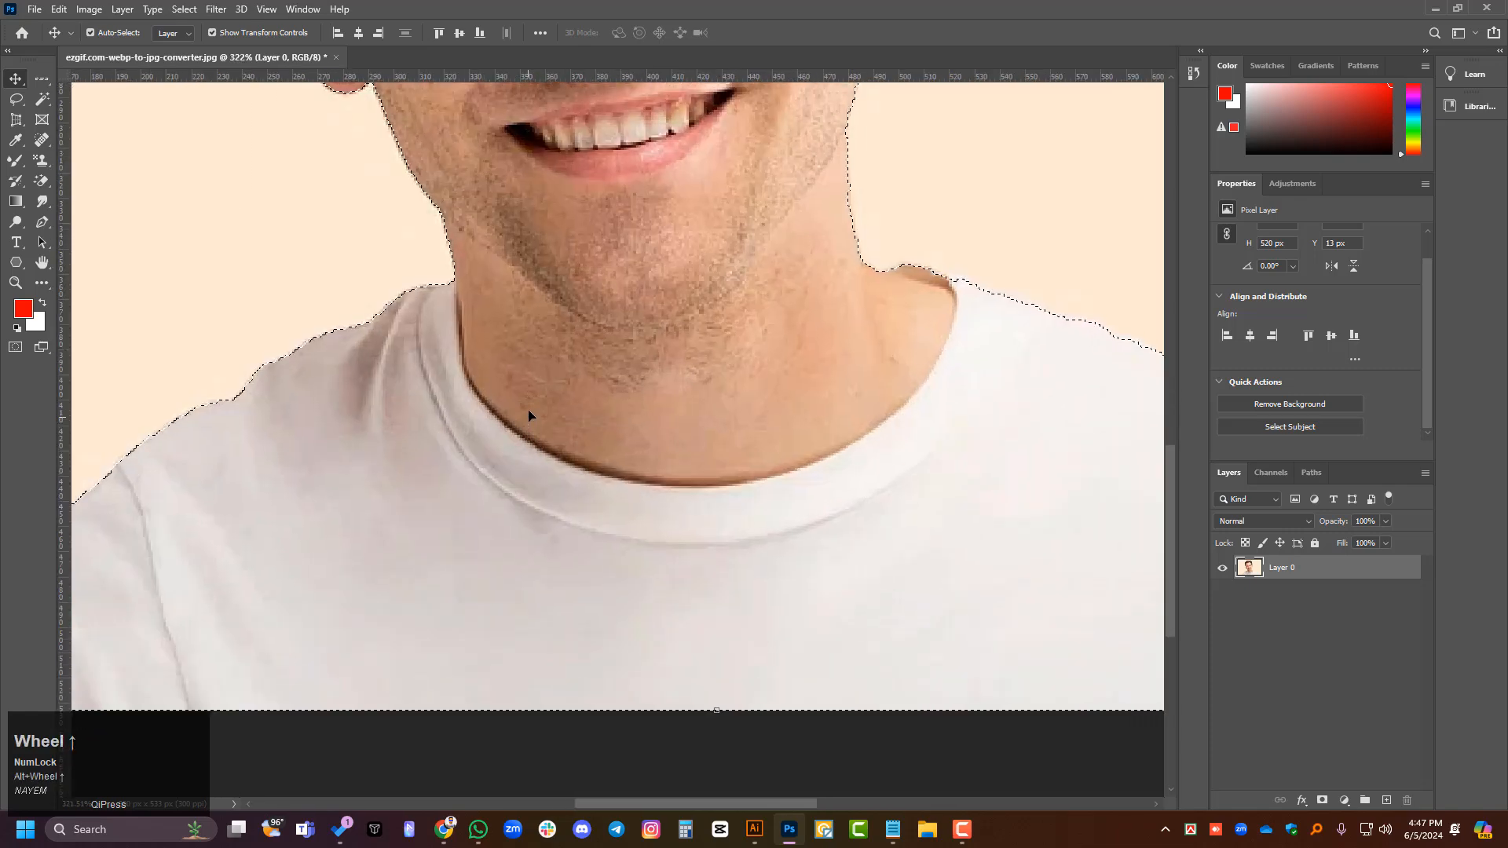
{"action": "left_click", "coordinate": [43, 222]}
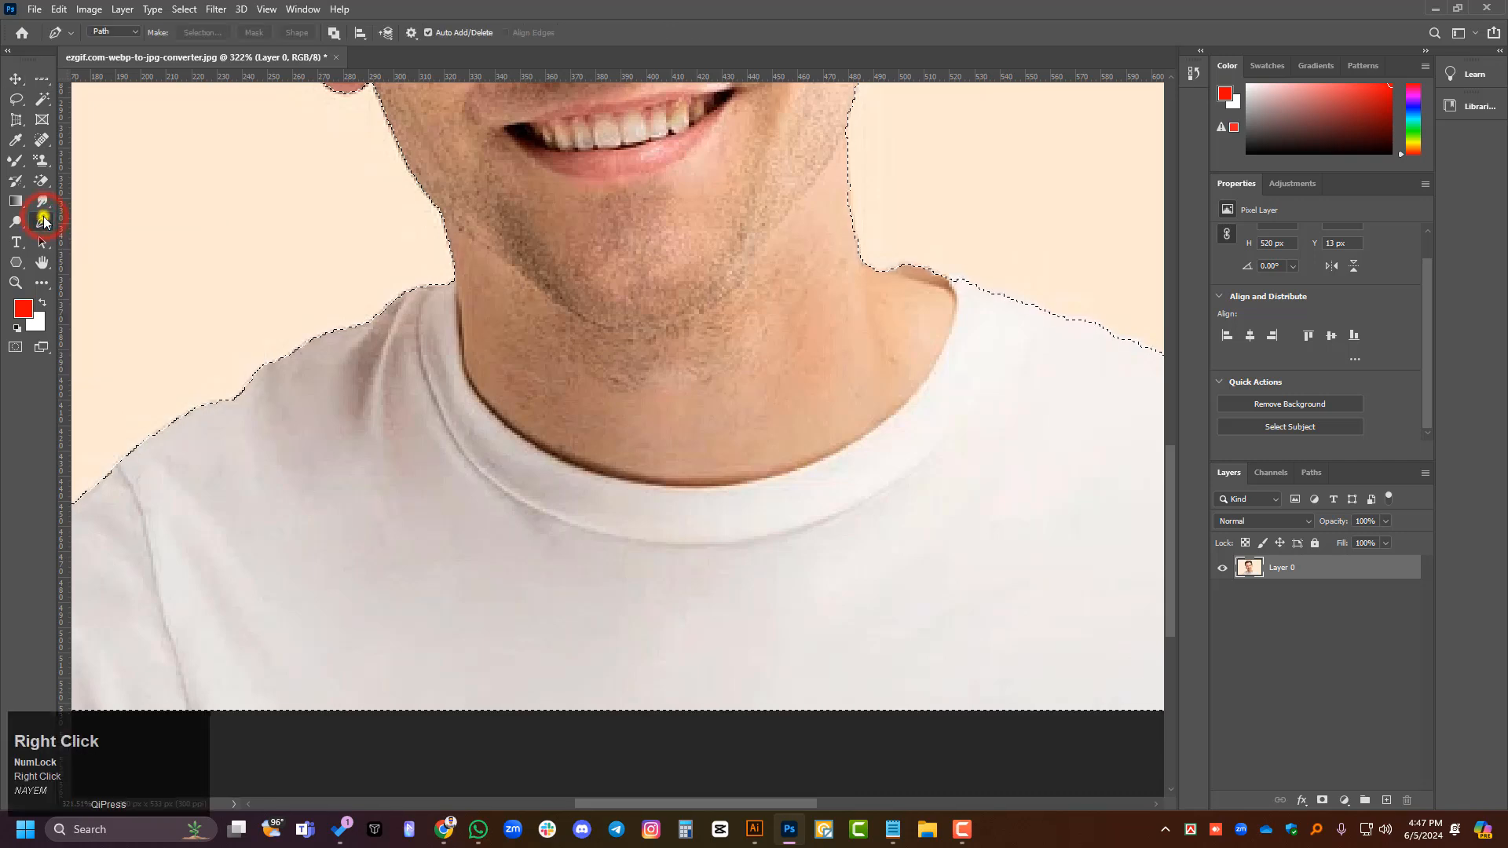
{"action": "right_click", "coordinate": [43, 222]}
{"action": "left_click", "coordinate": [91, 215]}
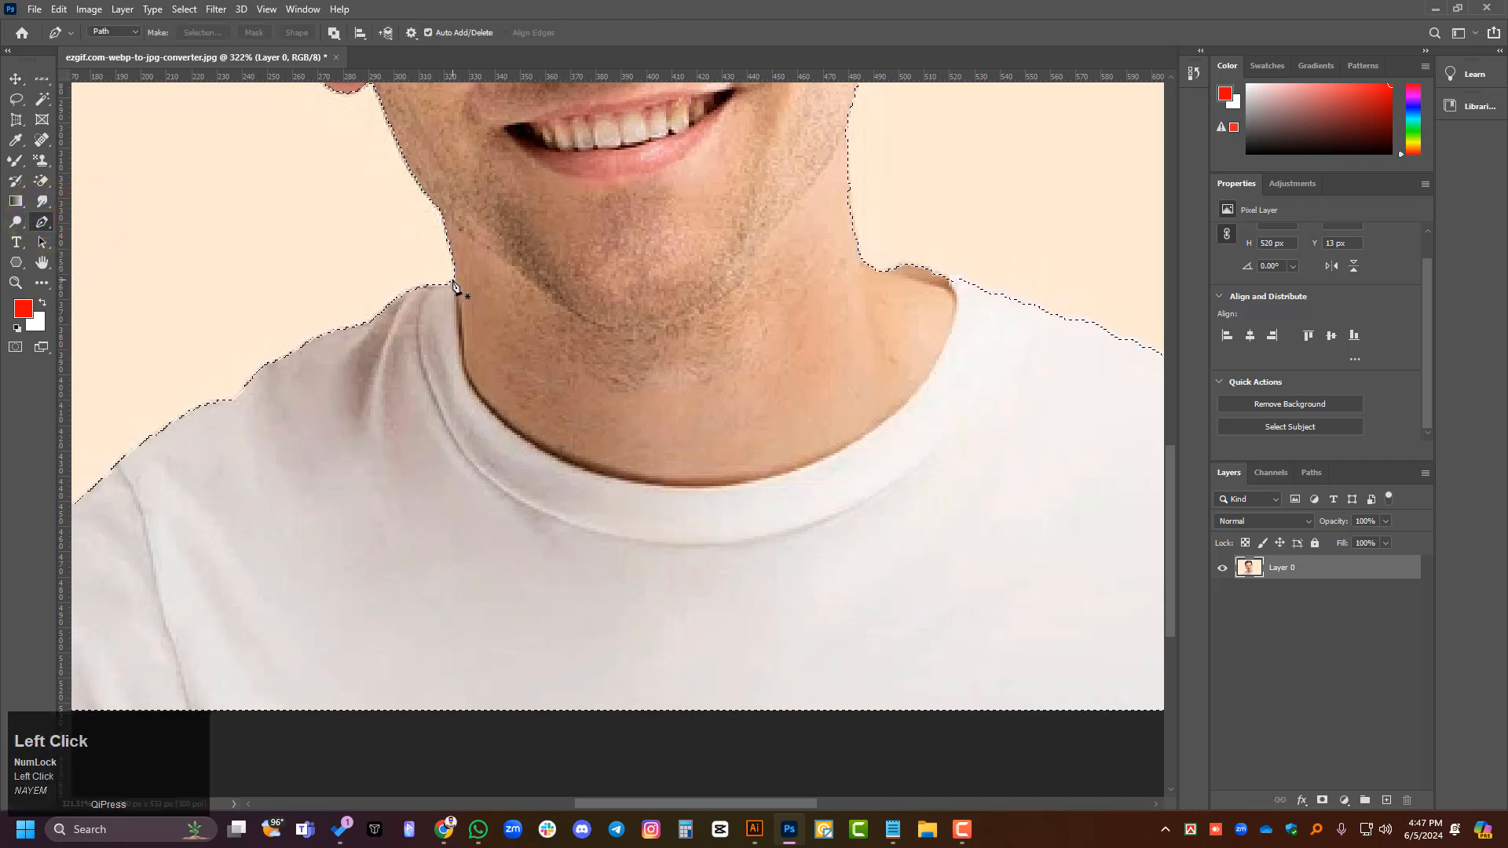
{"action": "left_click", "coordinate": [469, 379]}
{"action": "left_click", "coordinate": [487, 404]}
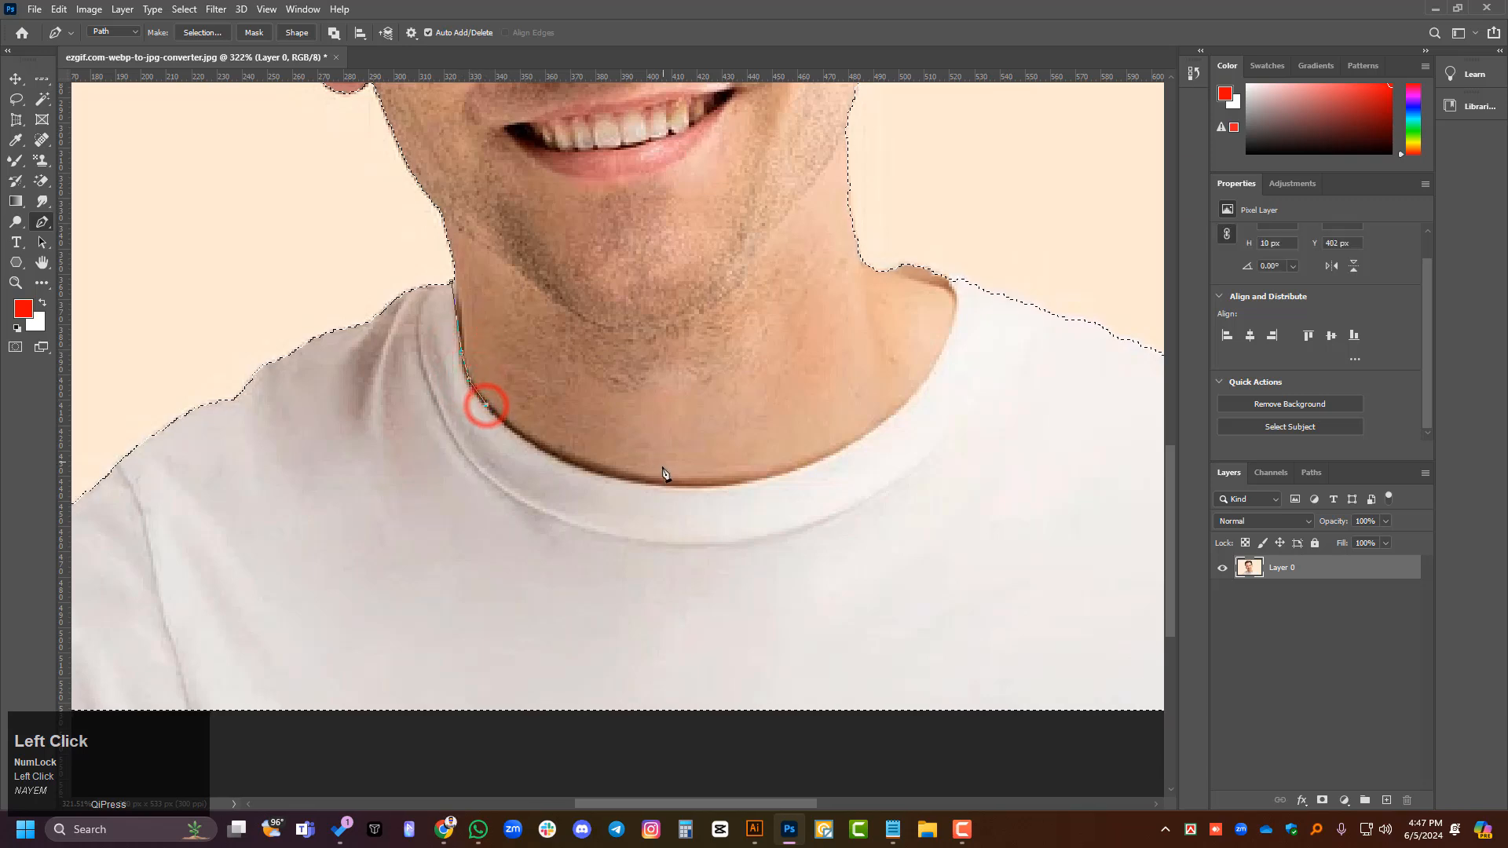
{"action": "left_click_drag", "start_coordinate": [660, 486], "coordinate": [773, 506]}
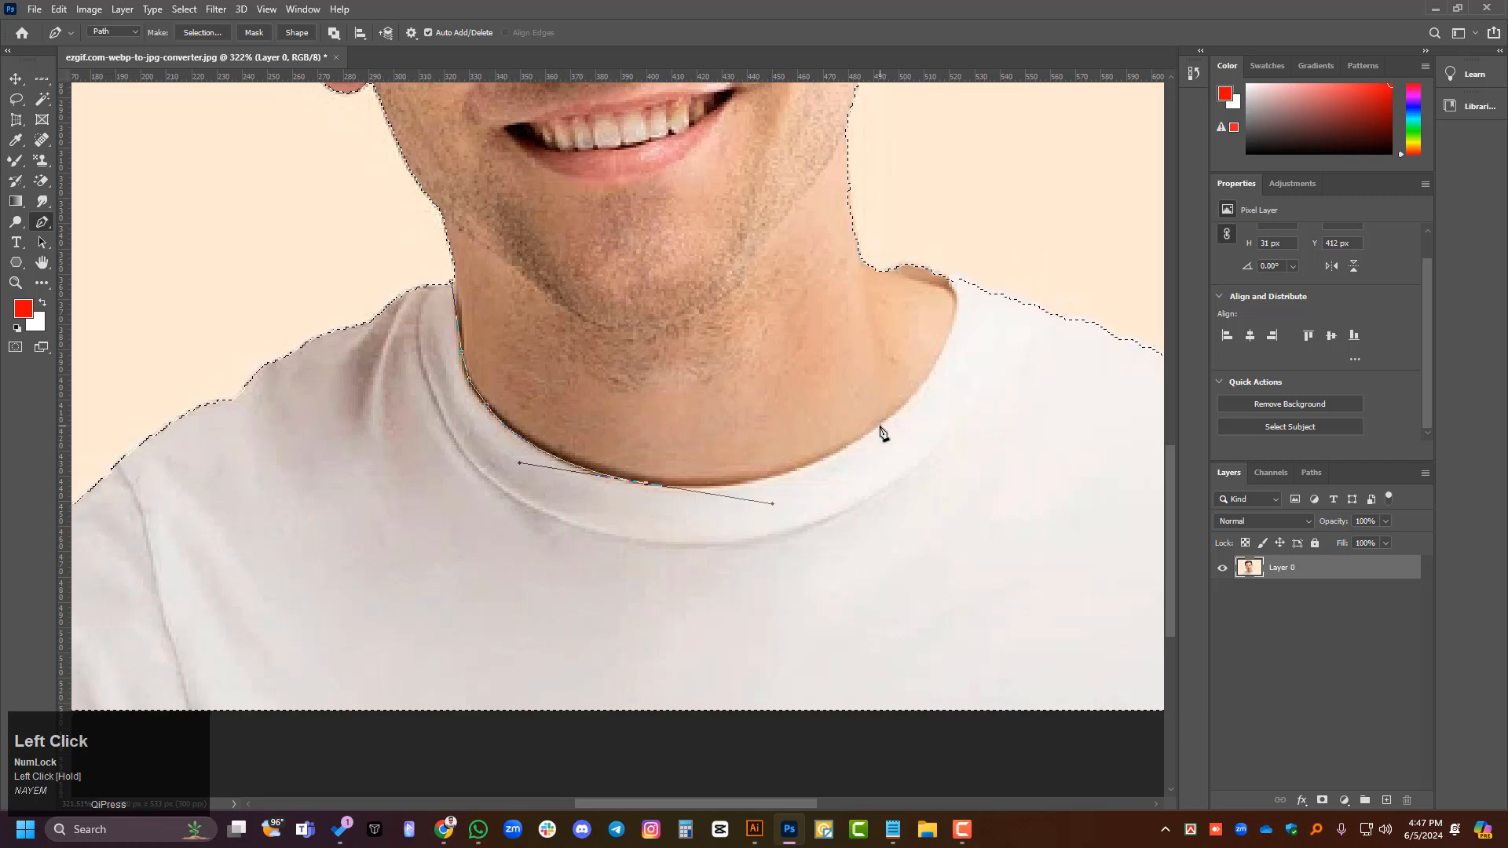
{"action": "left_click_drag", "start_coordinate": [880, 425], "coordinate": [899, 414]}
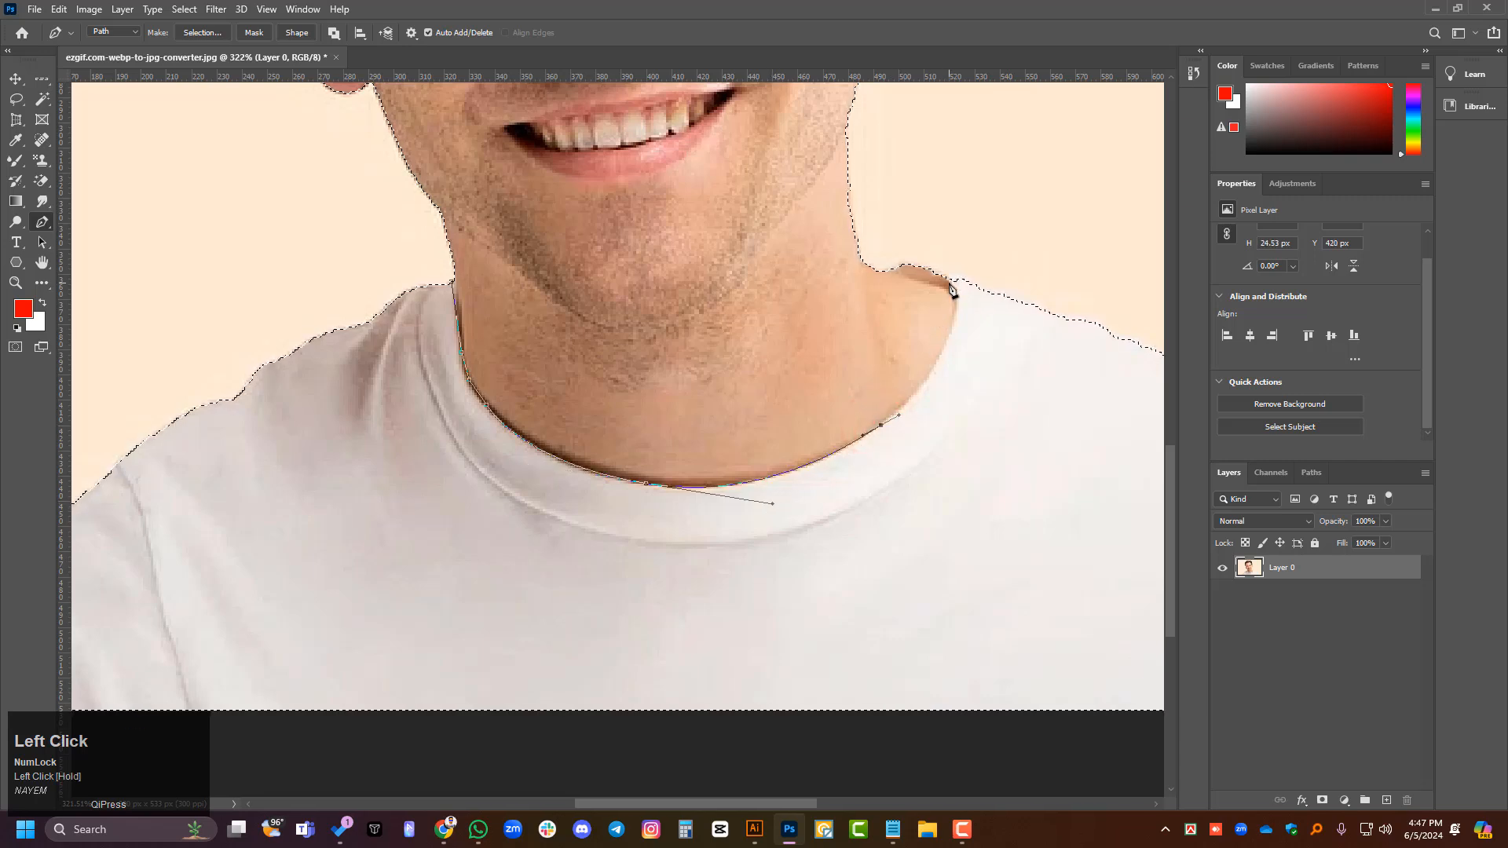
{"action": "left_click_drag", "start_coordinate": [951, 284], "coordinate": [929, 212]}
- Continue the Pen path loosely around the outside of the head and down beside the jaw with straight segments
{"action": "scroll", "coordinate": [885, 234], "scroll_direction": "down", "scroll_amount": 1, "text": "alt"}
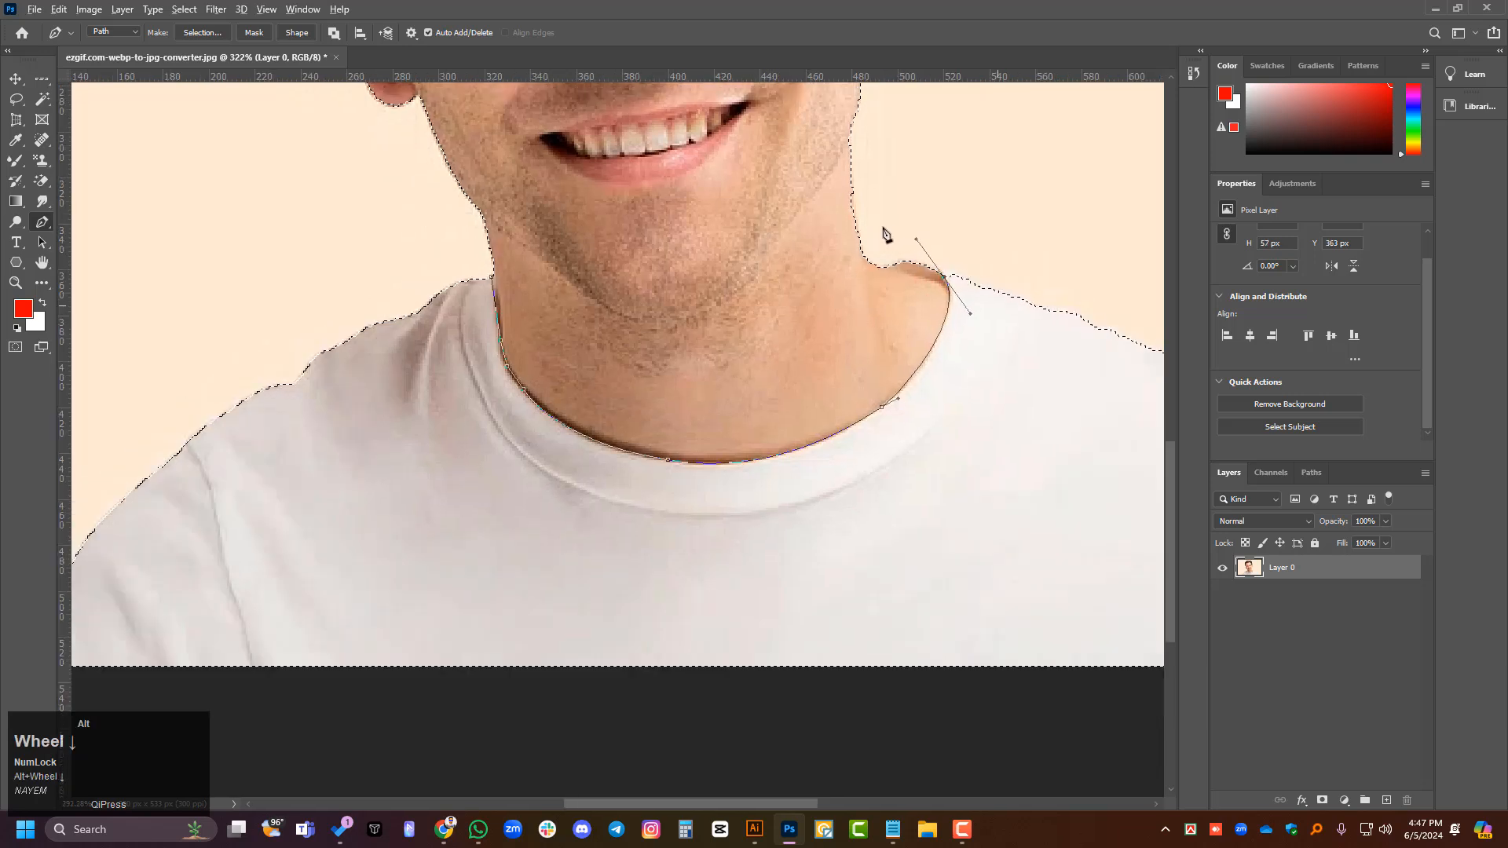
{"action": "scroll", "coordinate": [841, 421], "scroll_direction": "down", "scroll_amount": 7, "text": "alt"}
{"action": "left_click", "coordinate": [772, 286]}
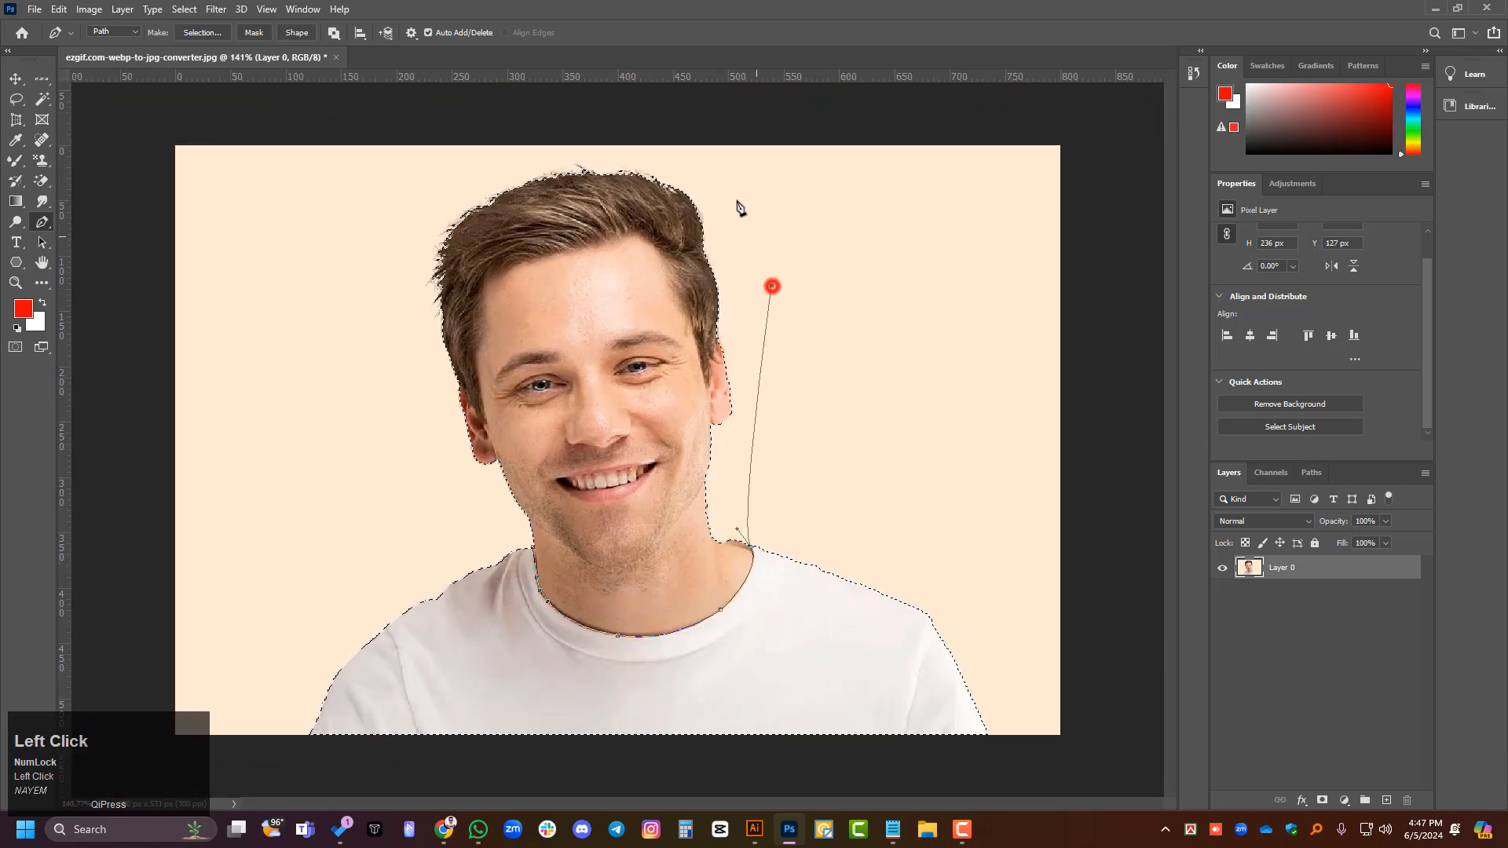
{"action": "left_click", "coordinate": [735, 195]}
{"action": "left_click", "coordinate": [651, 153]}
{"action": "left_click", "coordinate": [567, 156]}
{"action": "left_click", "coordinate": [445, 193]}
{"action": "left_click", "coordinate": [383, 316]}
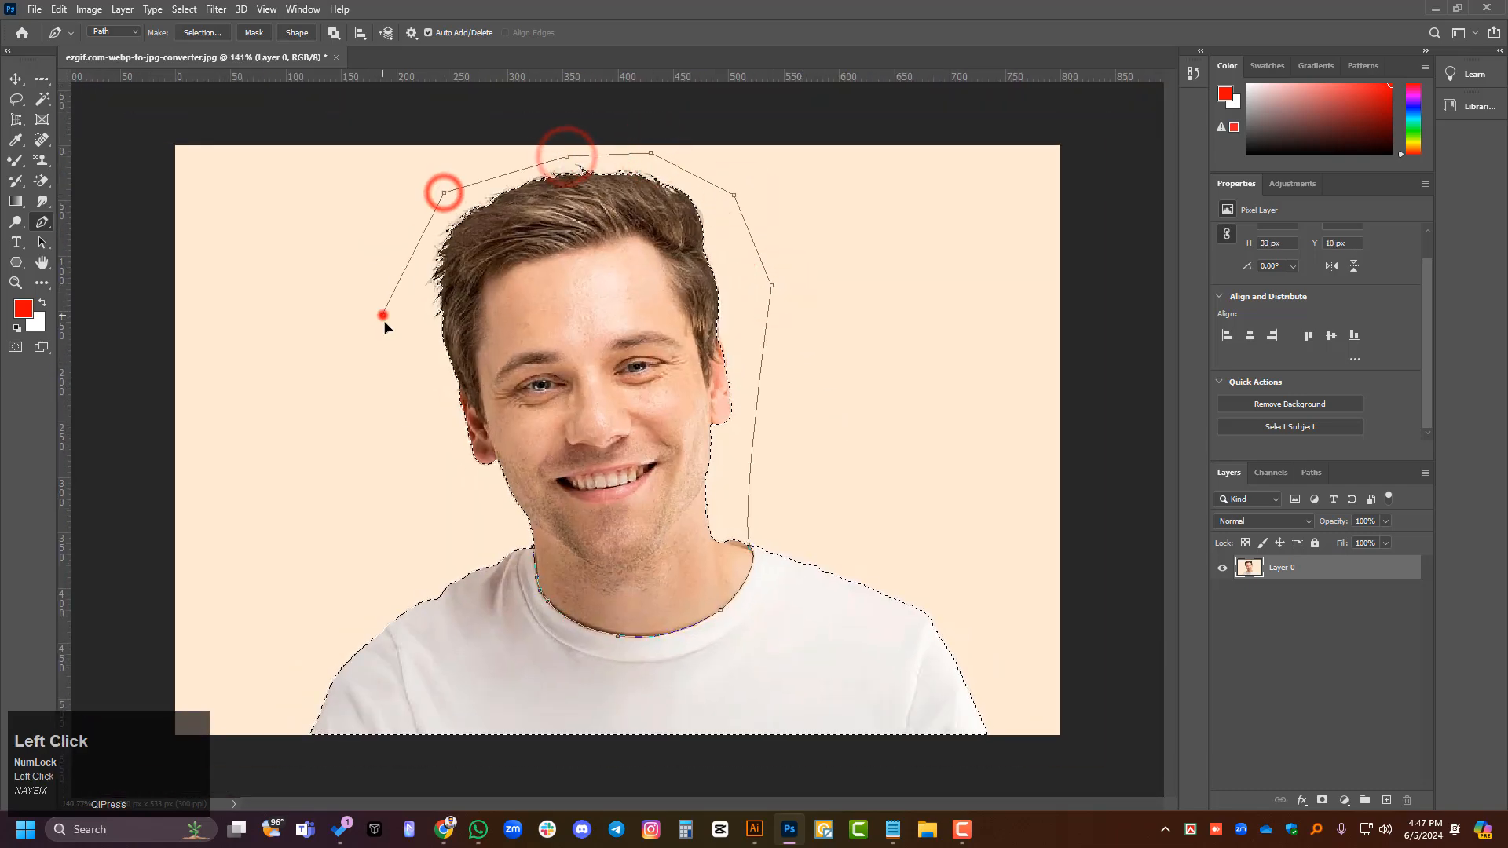
{"action": "left_click", "coordinate": [455, 505]}
- Bring the Pen path back to the neck edge and close it at its starting point
{"action": "scroll", "coordinate": [511, 558], "scroll_direction": "up", "scroll_amount": 6, "text": "alt"}
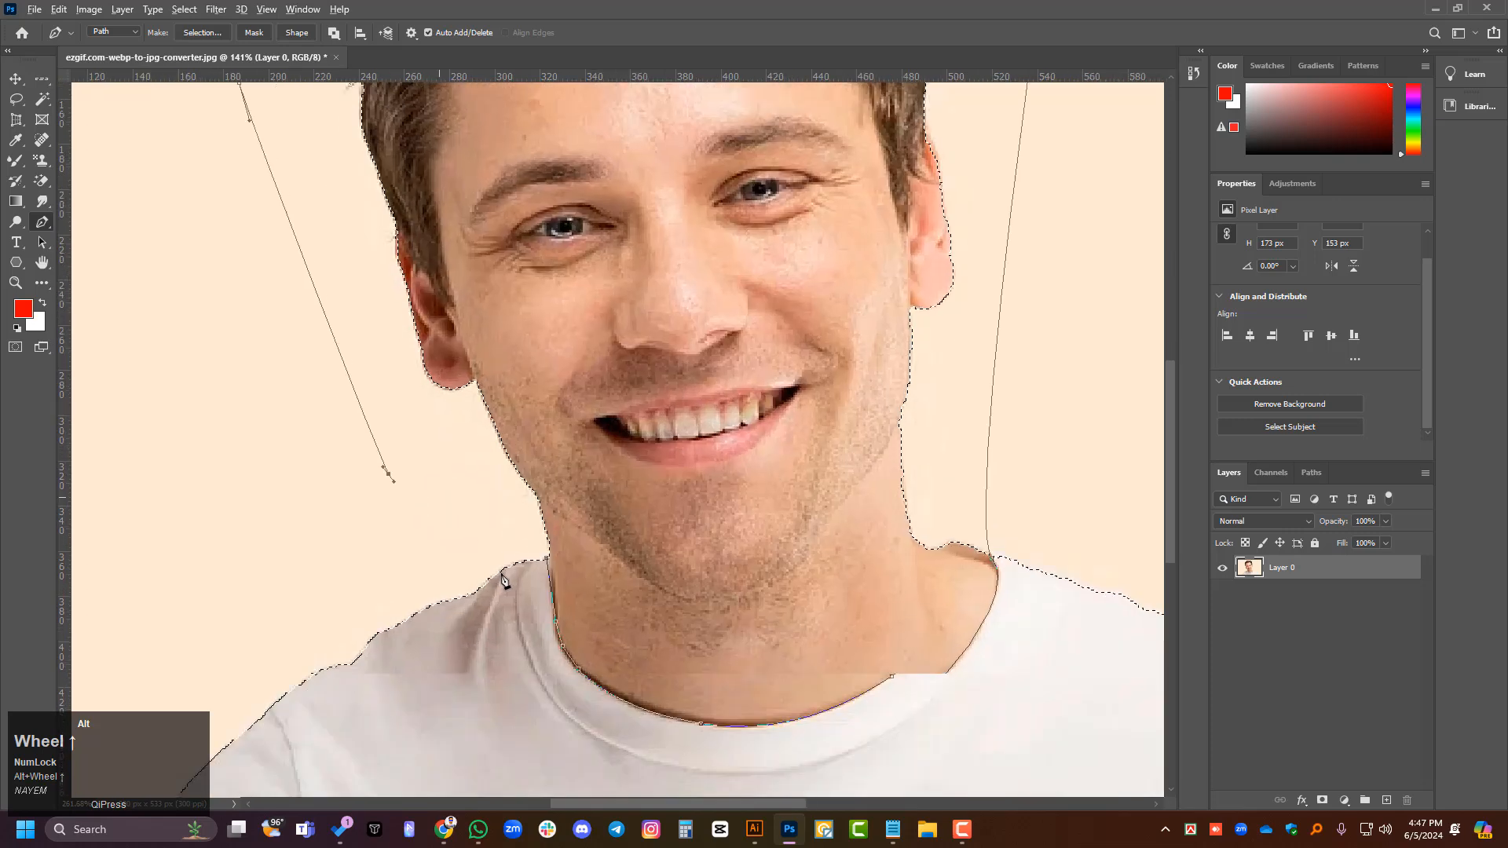
{"action": "scroll", "coordinate": [502, 580], "scroll_direction": "up", "scroll_amount": 1, "text": "alt"}
{"action": "left_click", "coordinate": [538, 569]}
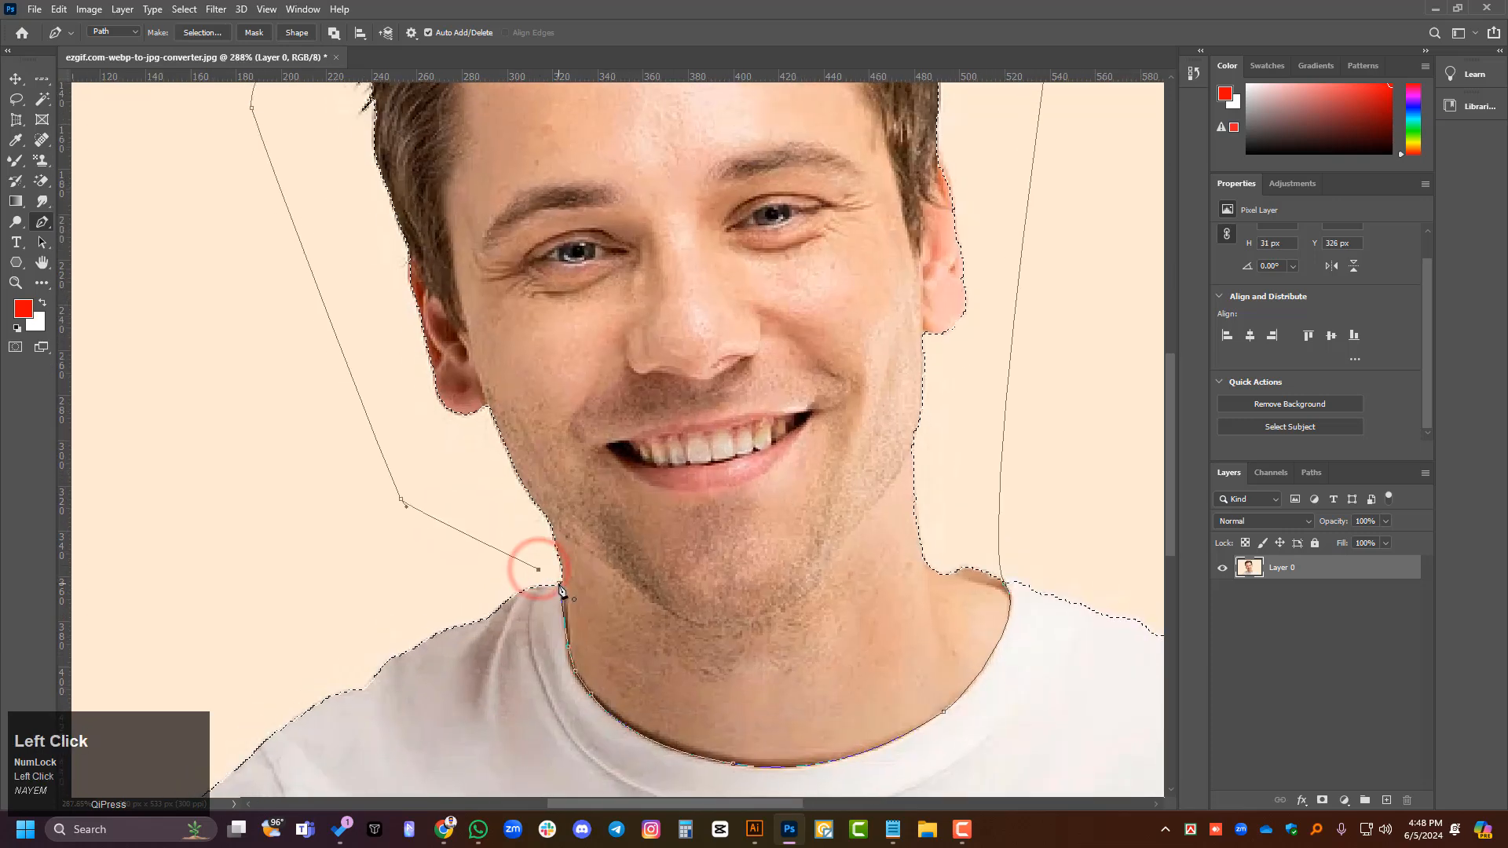
{"action": "left_click", "coordinate": [560, 589]}
{"action": "scroll", "coordinate": [606, 593], "scroll_direction": "down", "scroll_amount": 1, "text": "alt"}
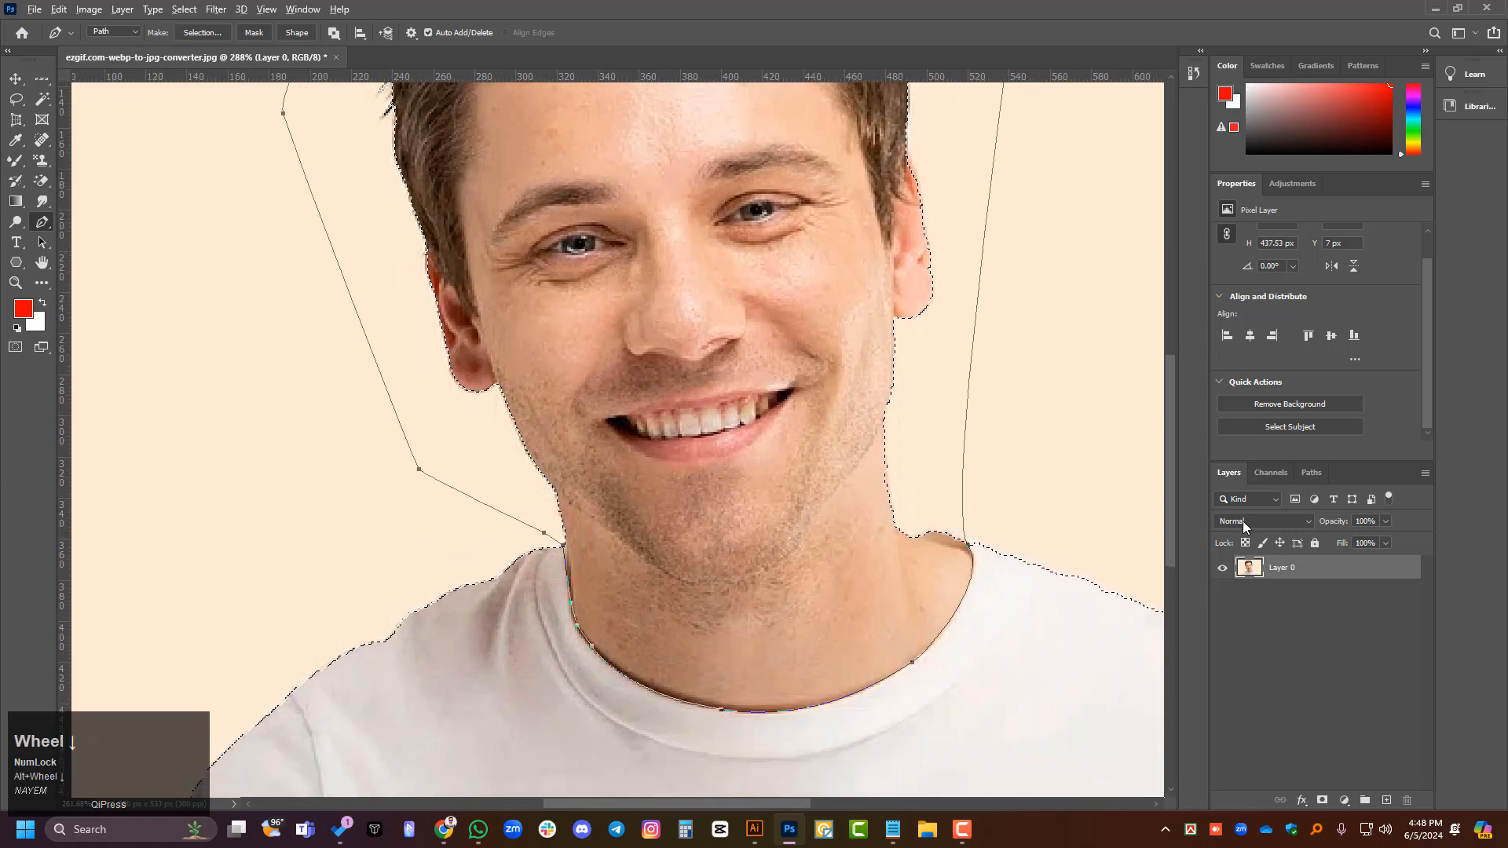
- Subtract the Work Path around the head and neck from the subject selection
{"action": "left_click", "coordinate": [1310, 472]}
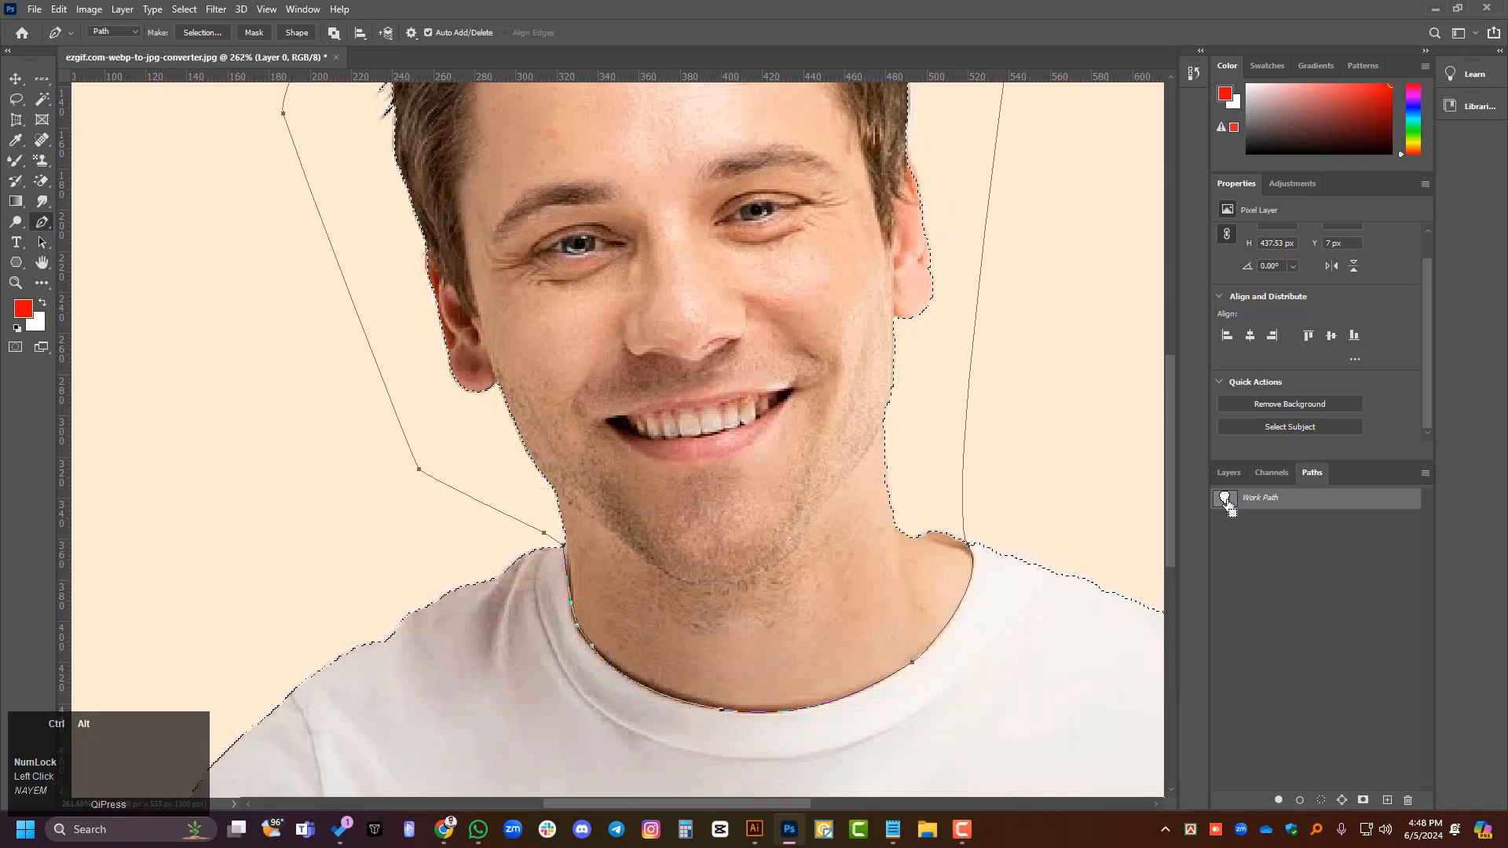
{"action": "left_click", "coordinate": [1226, 500], "text": "ctrl+alt"}
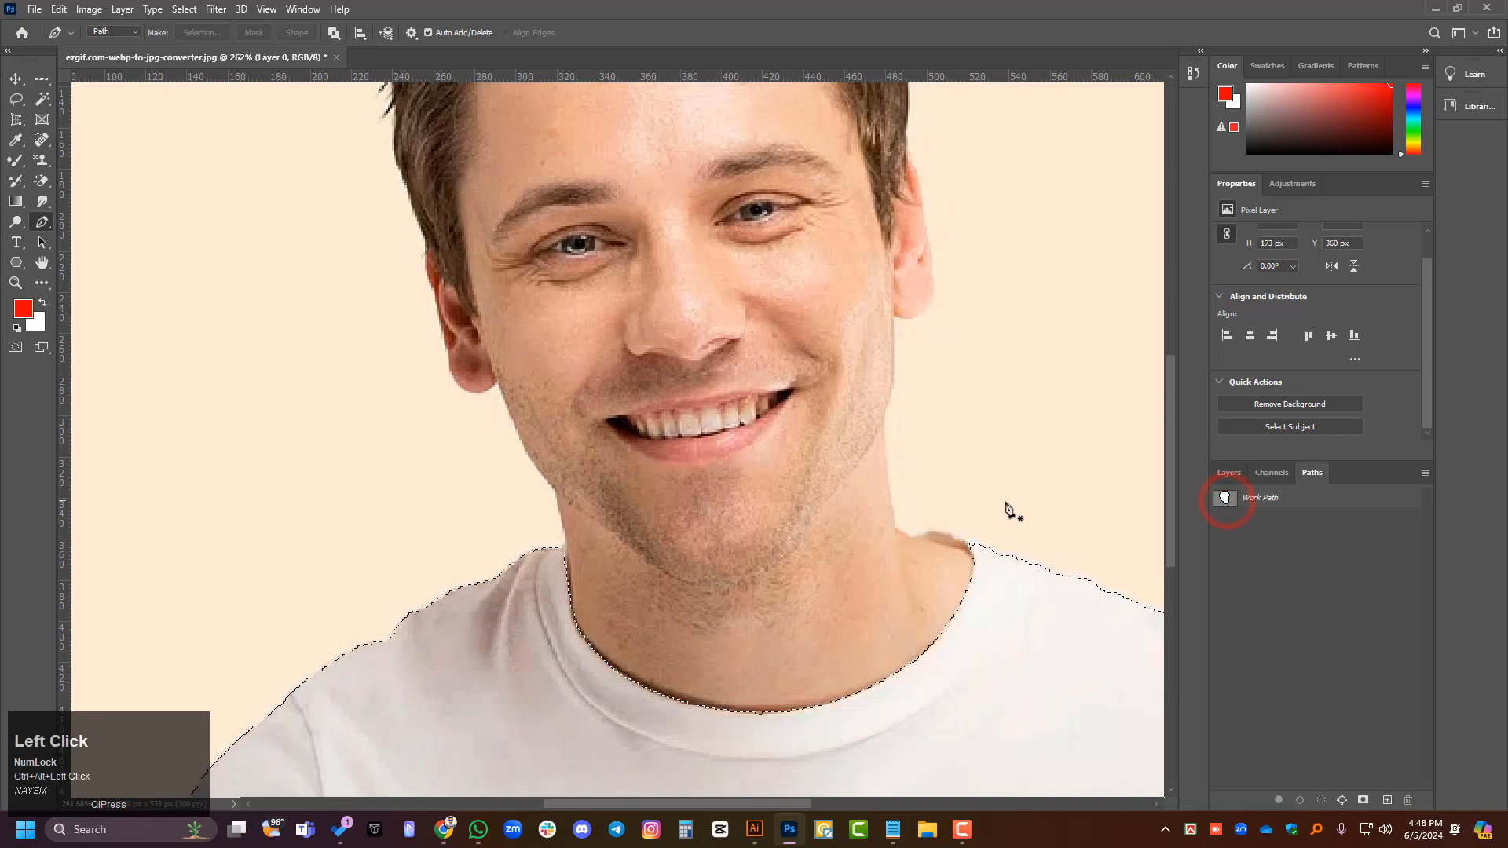
{"action": "scroll", "coordinate": [717, 522], "scroll_direction": "down", "scroll_amount": 4}
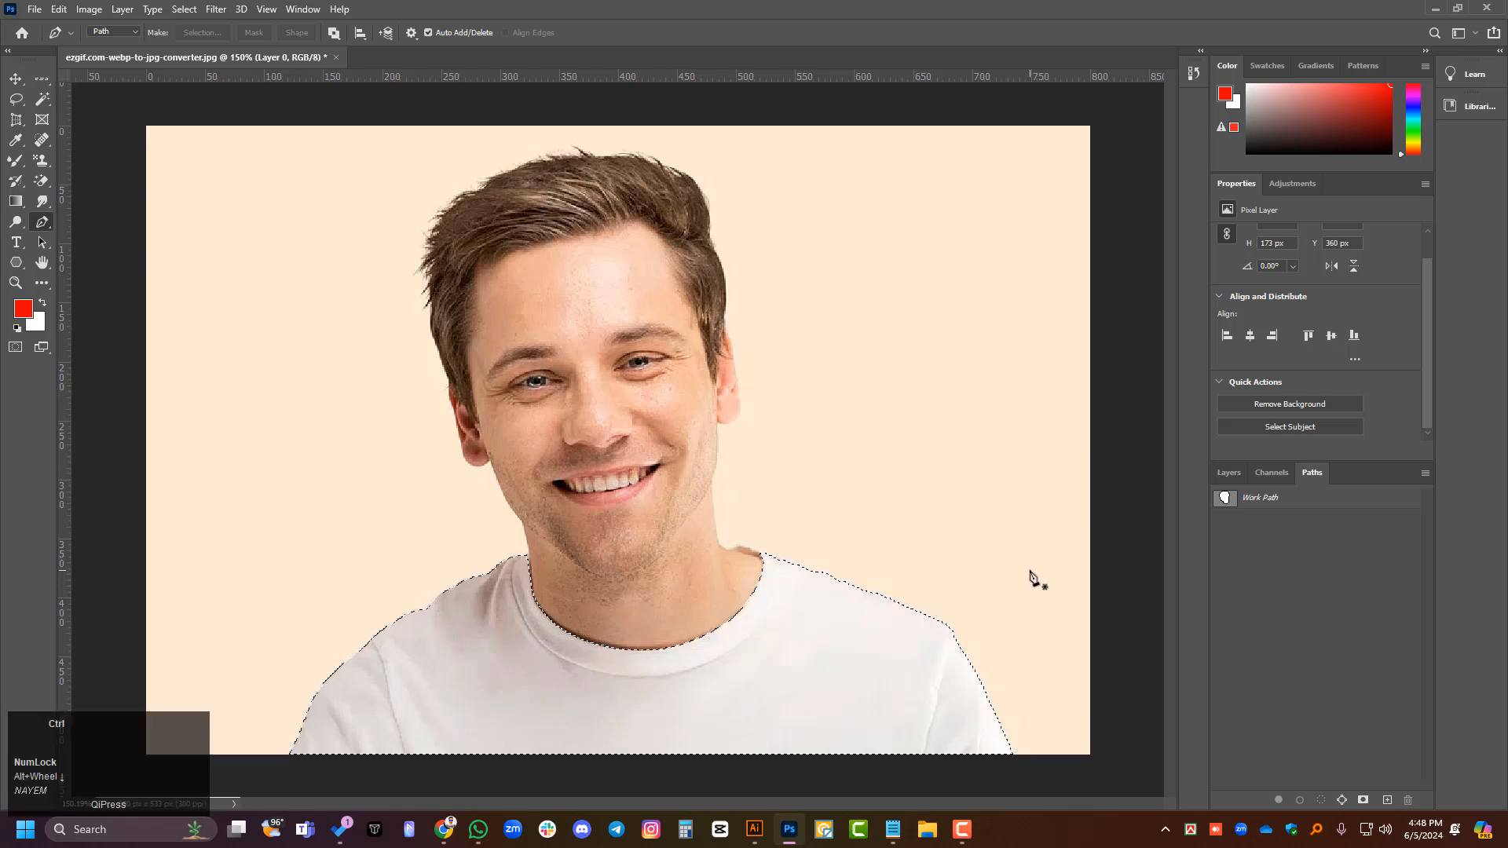
- Undo the subtraction, then load the Work Path as a new selection and undo that too
{"action": "left_click", "coordinate": [1225, 497]}
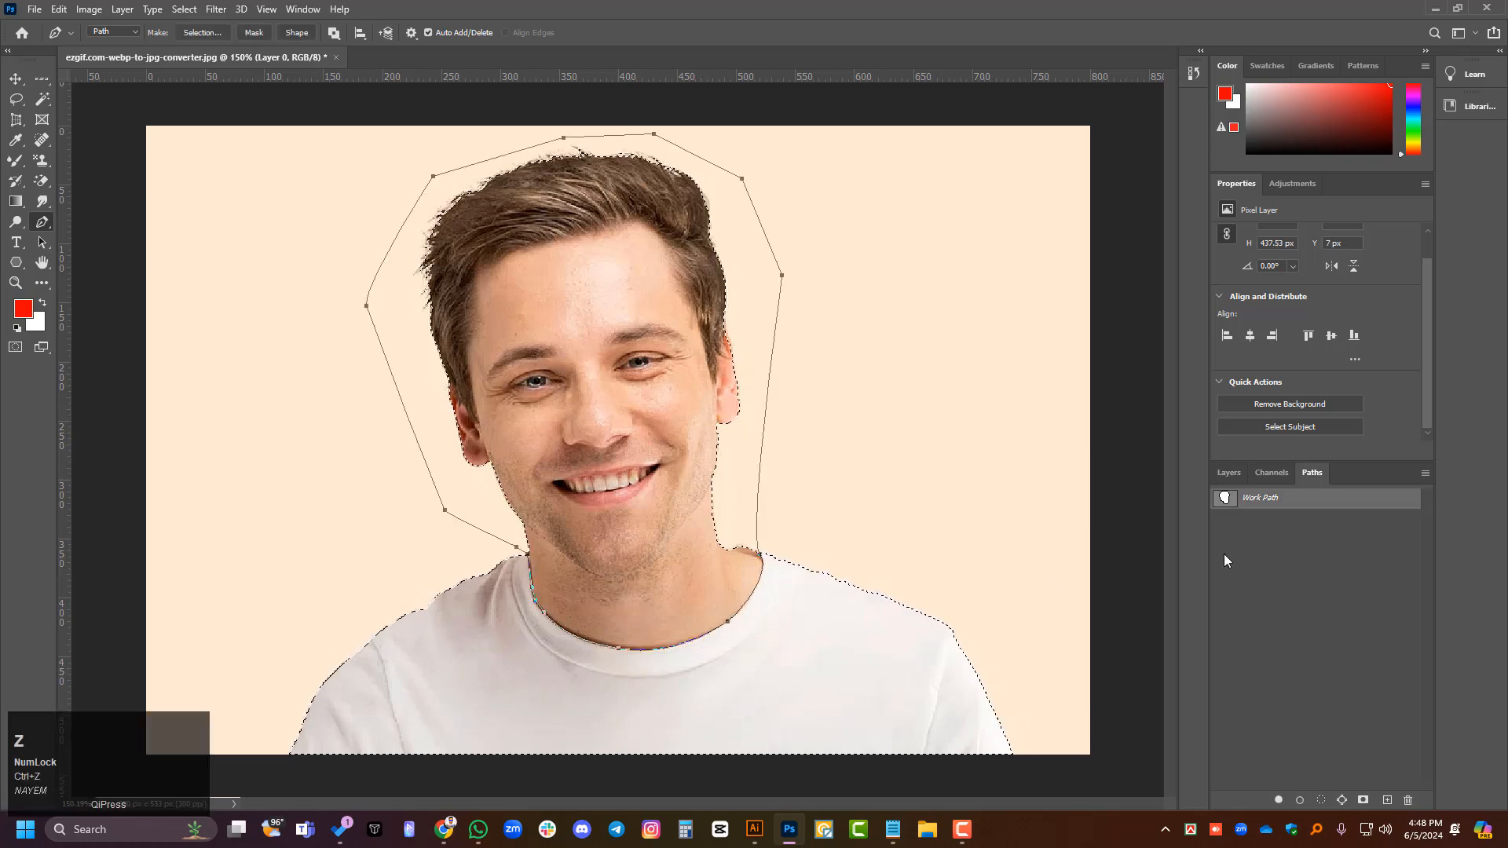
{"action": "left_click", "coordinate": [1223, 499], "text": "ctrl"}
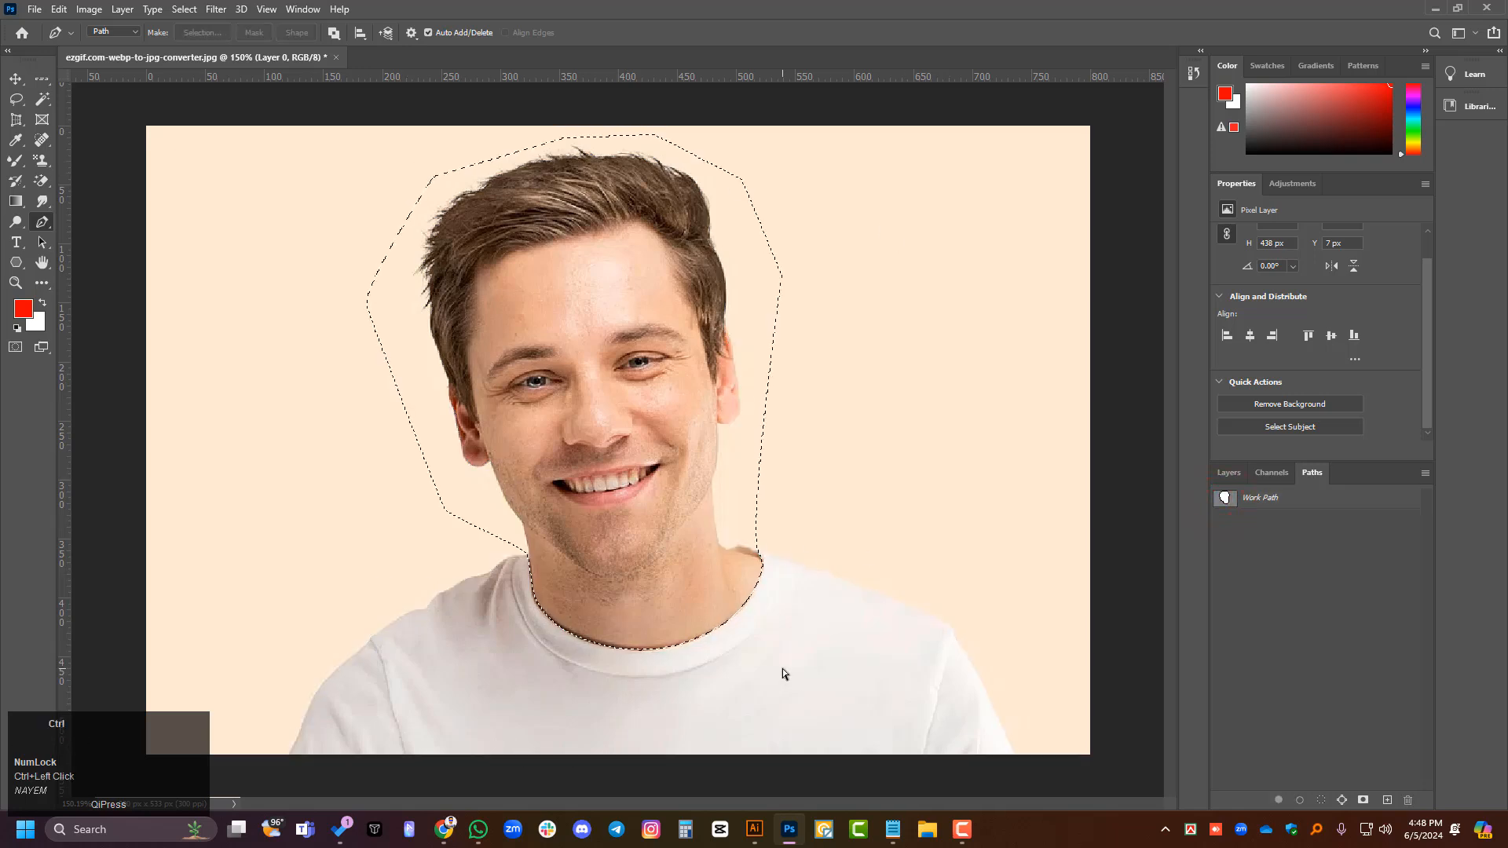
{"action": "key", "text": "ctrl+z"}
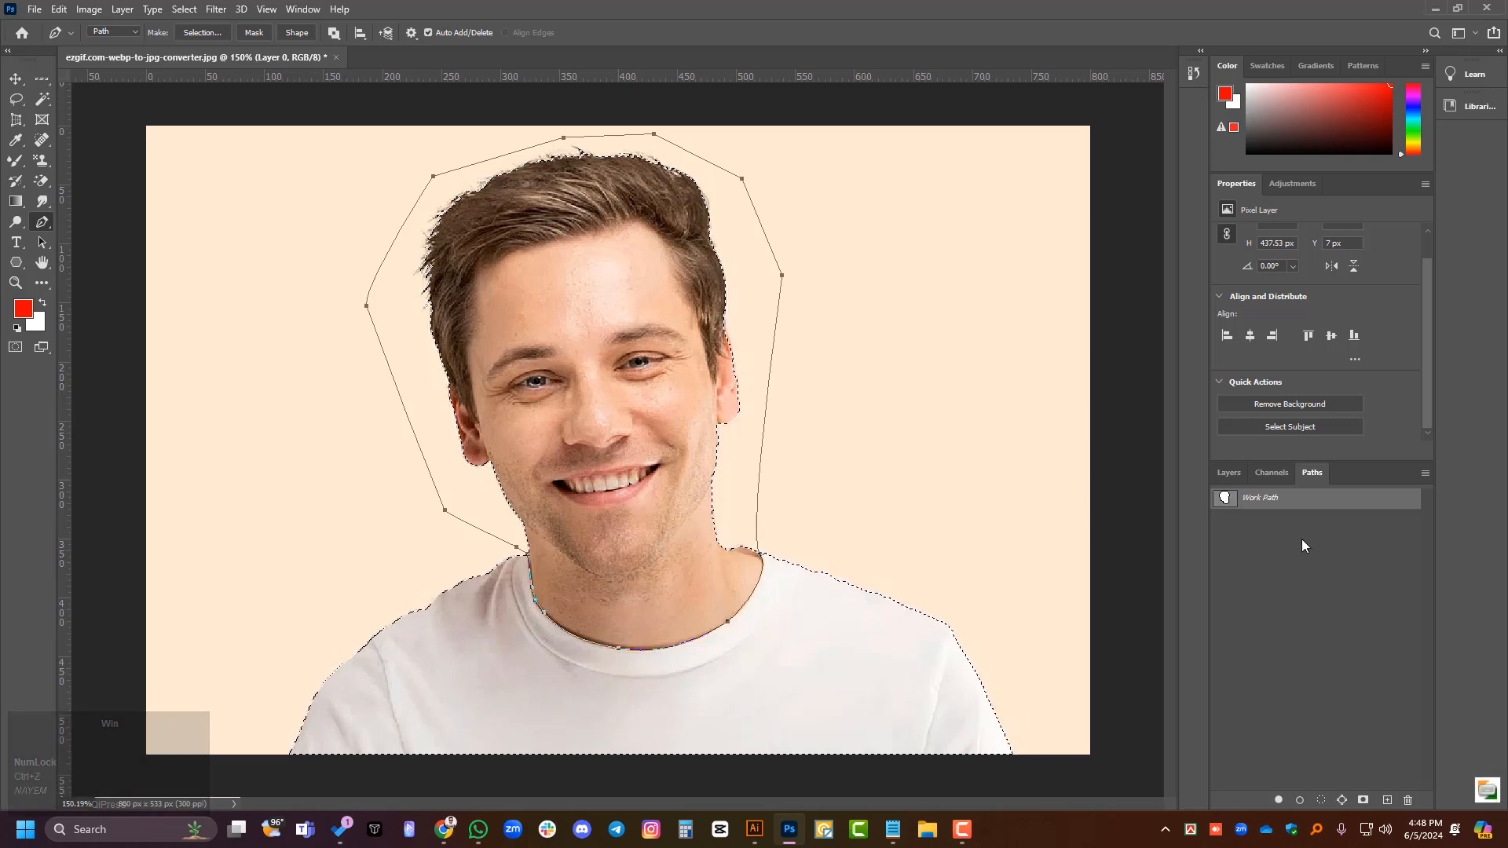
- Magnify the screen around the Work Path entry, then restore normal magnification and close Magnifier
{"action": "key", "text": "super+equal"}
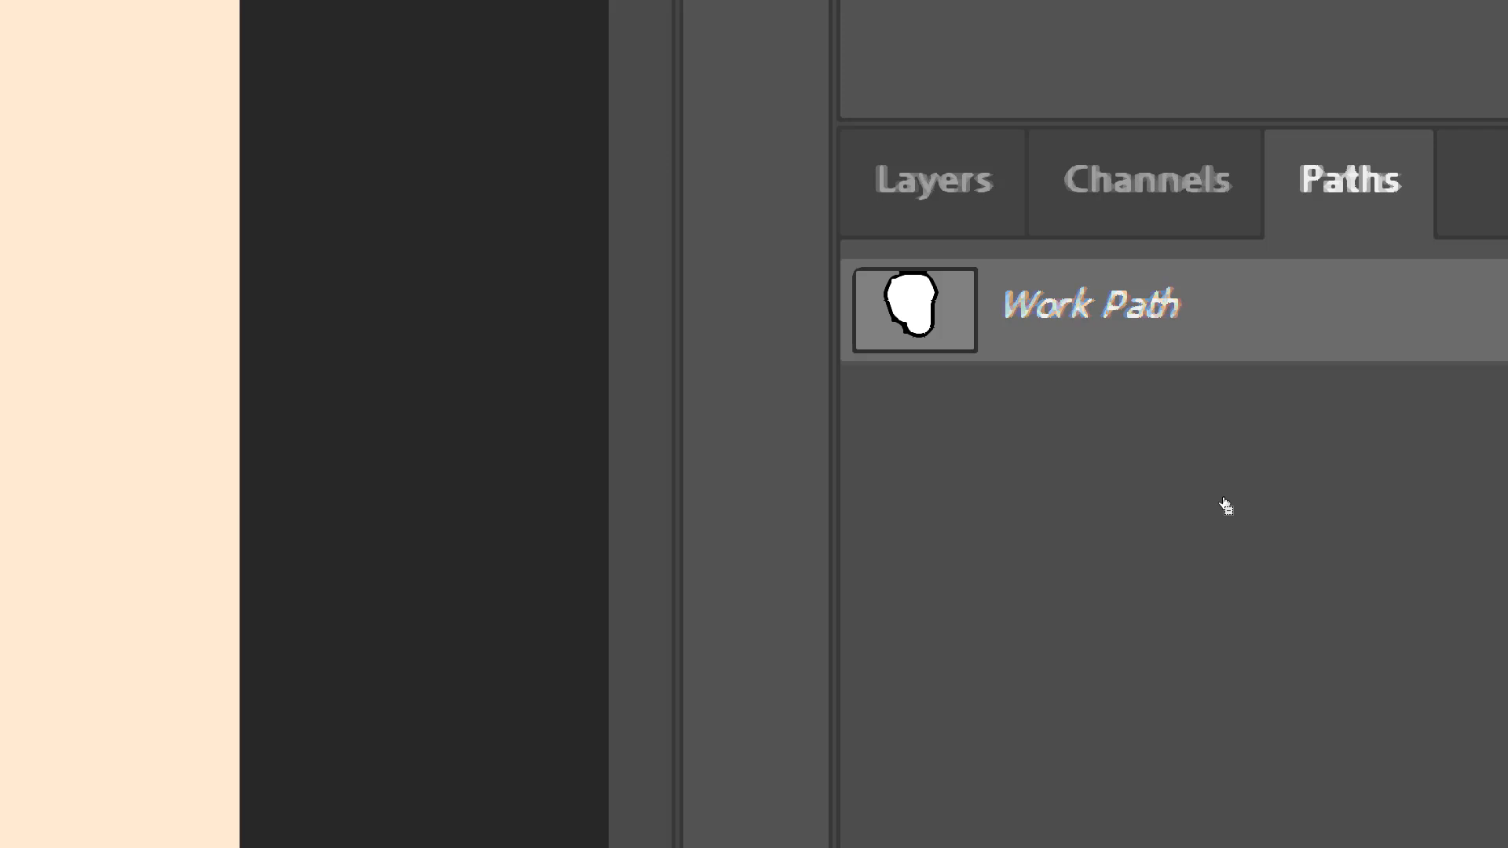
{"action": "key", "text": "ctrl+plus"}
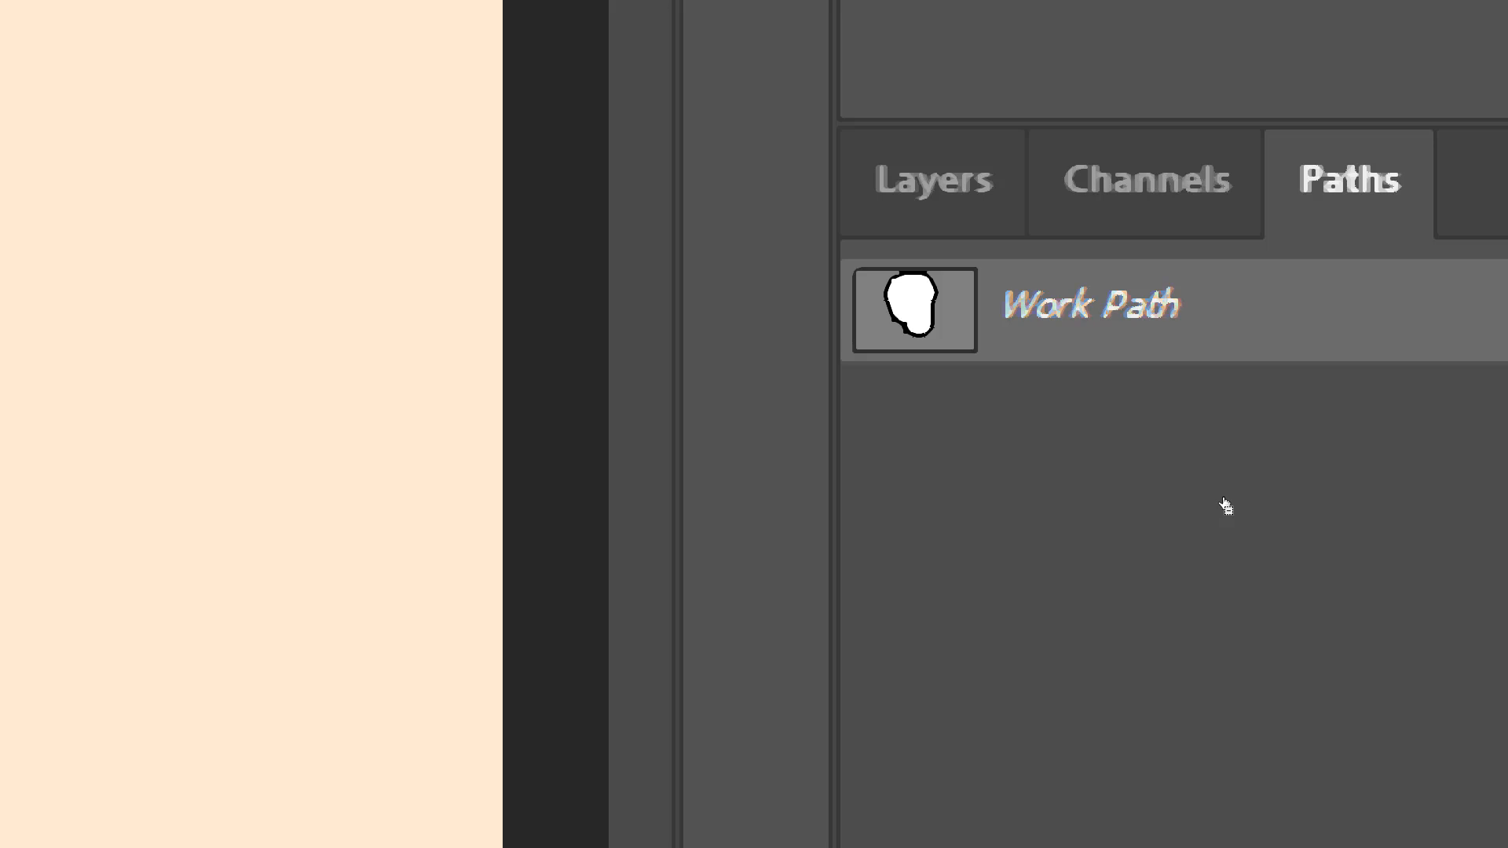
{"action": "key", "text": "super+minus"}
{"action": "key", "text": "super+minus"}
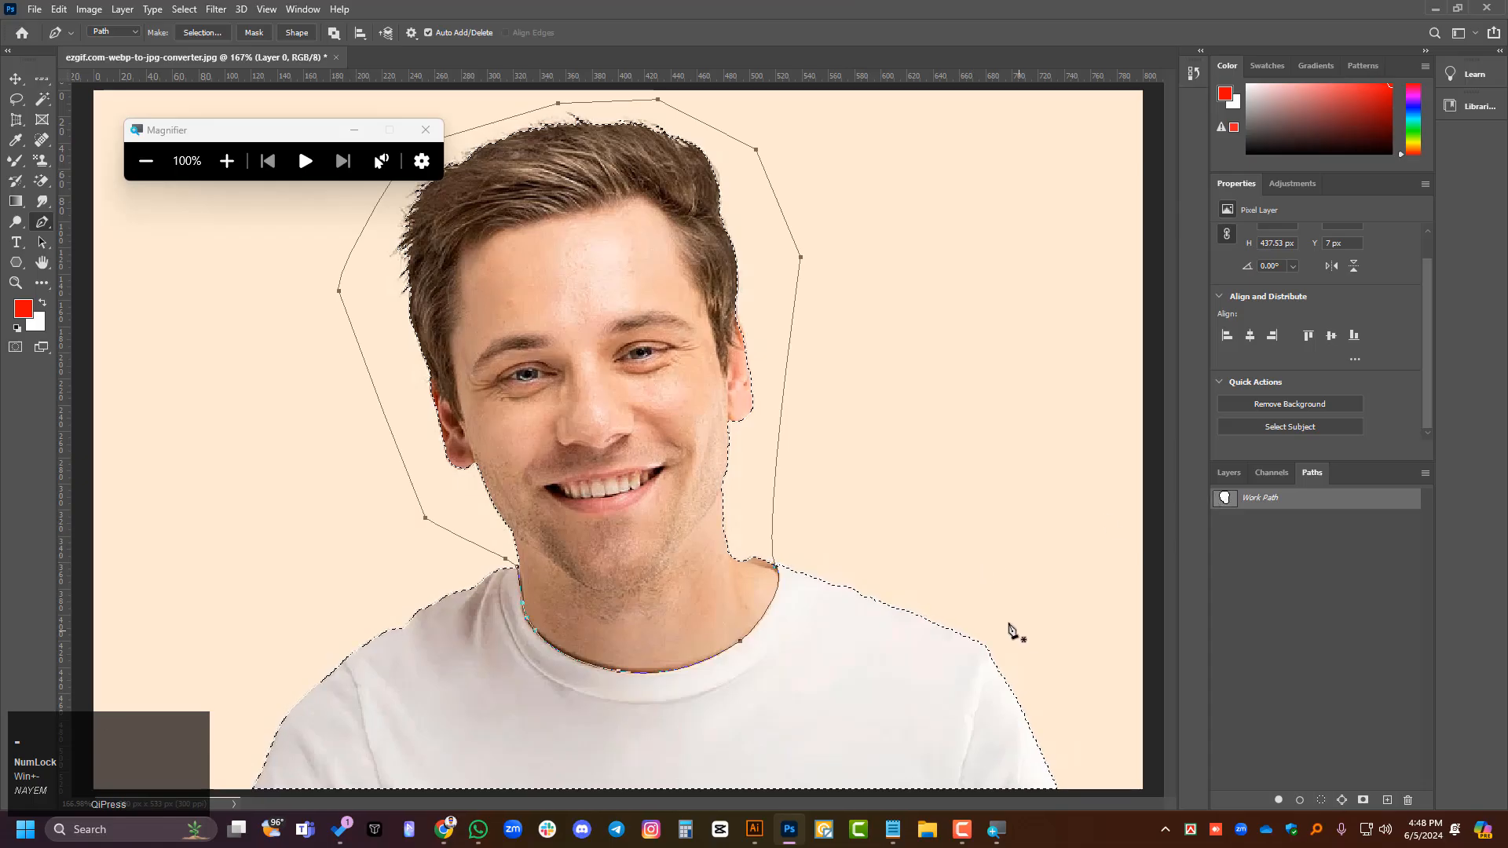
{"action": "left_click", "coordinate": [343, 132]}
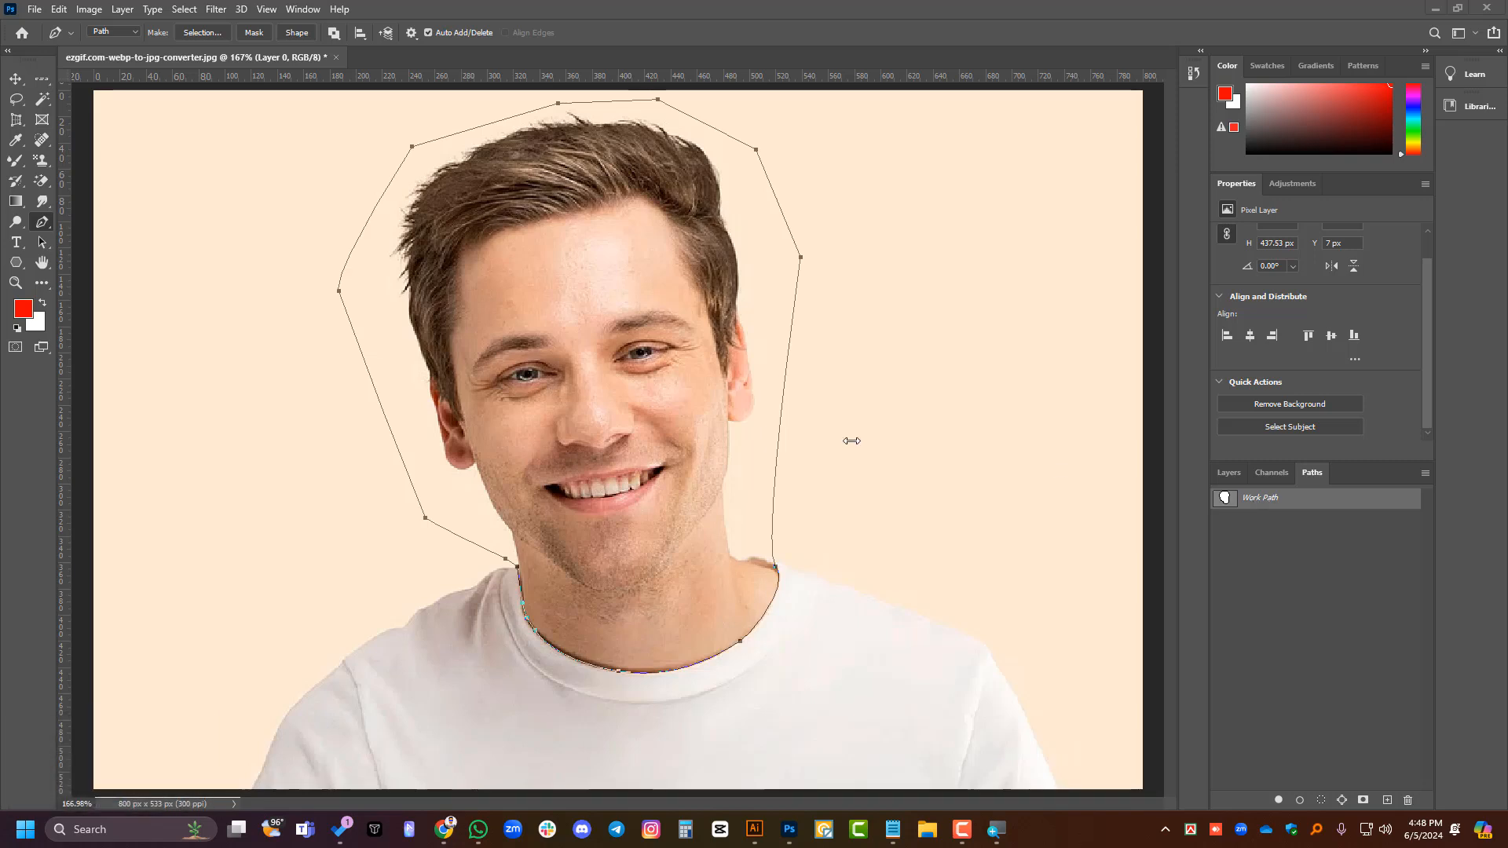
- Try loading the Work Path as a new selection with the Move tool active, then undo it
{"action": "left_click", "coordinate": [16, 82]}
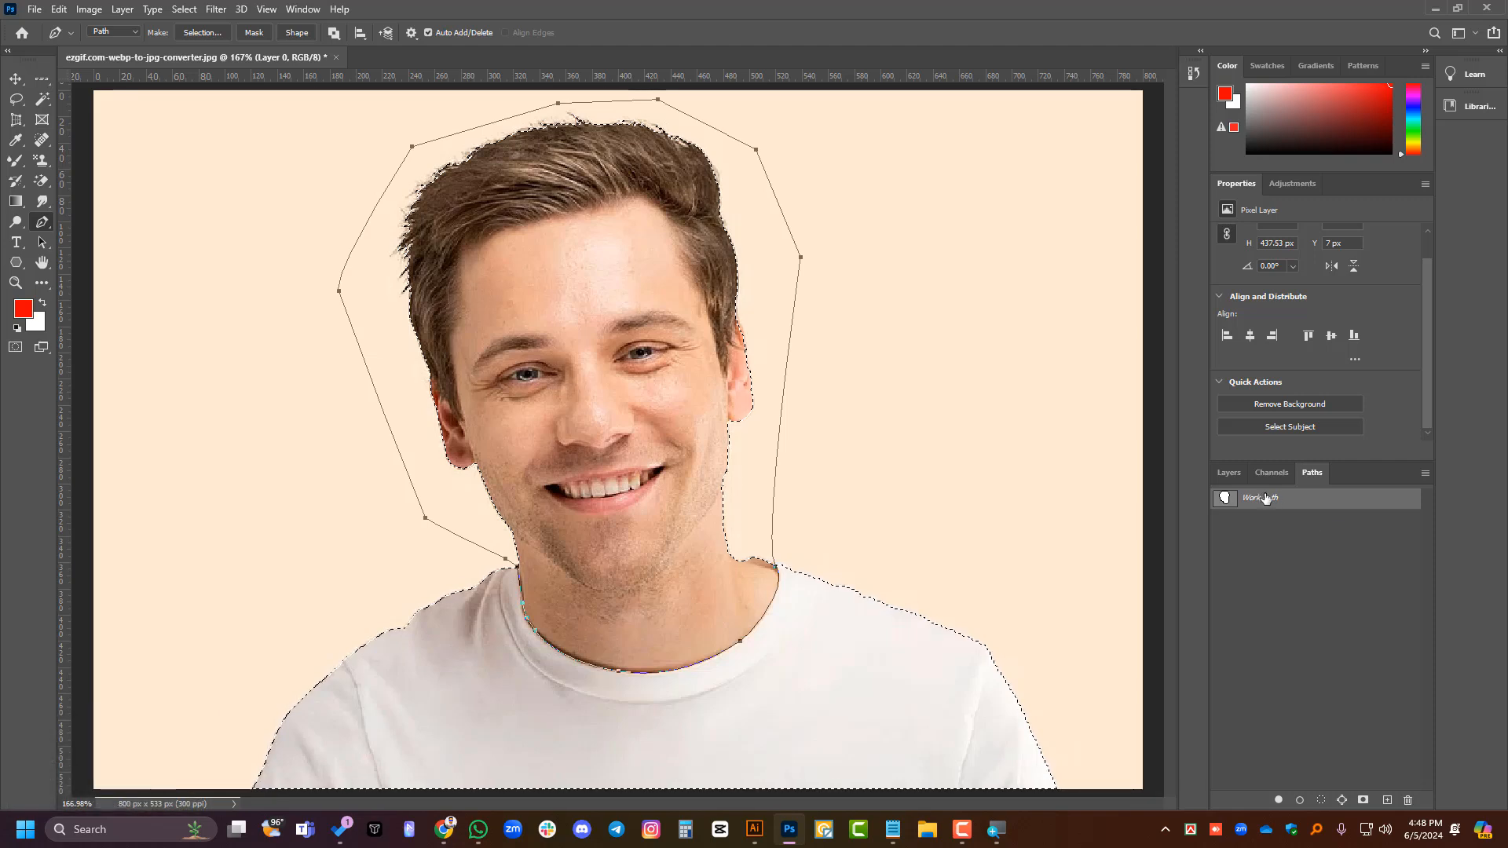
{"action": "left_click", "coordinate": [1223, 502], "text": "ctrl"}
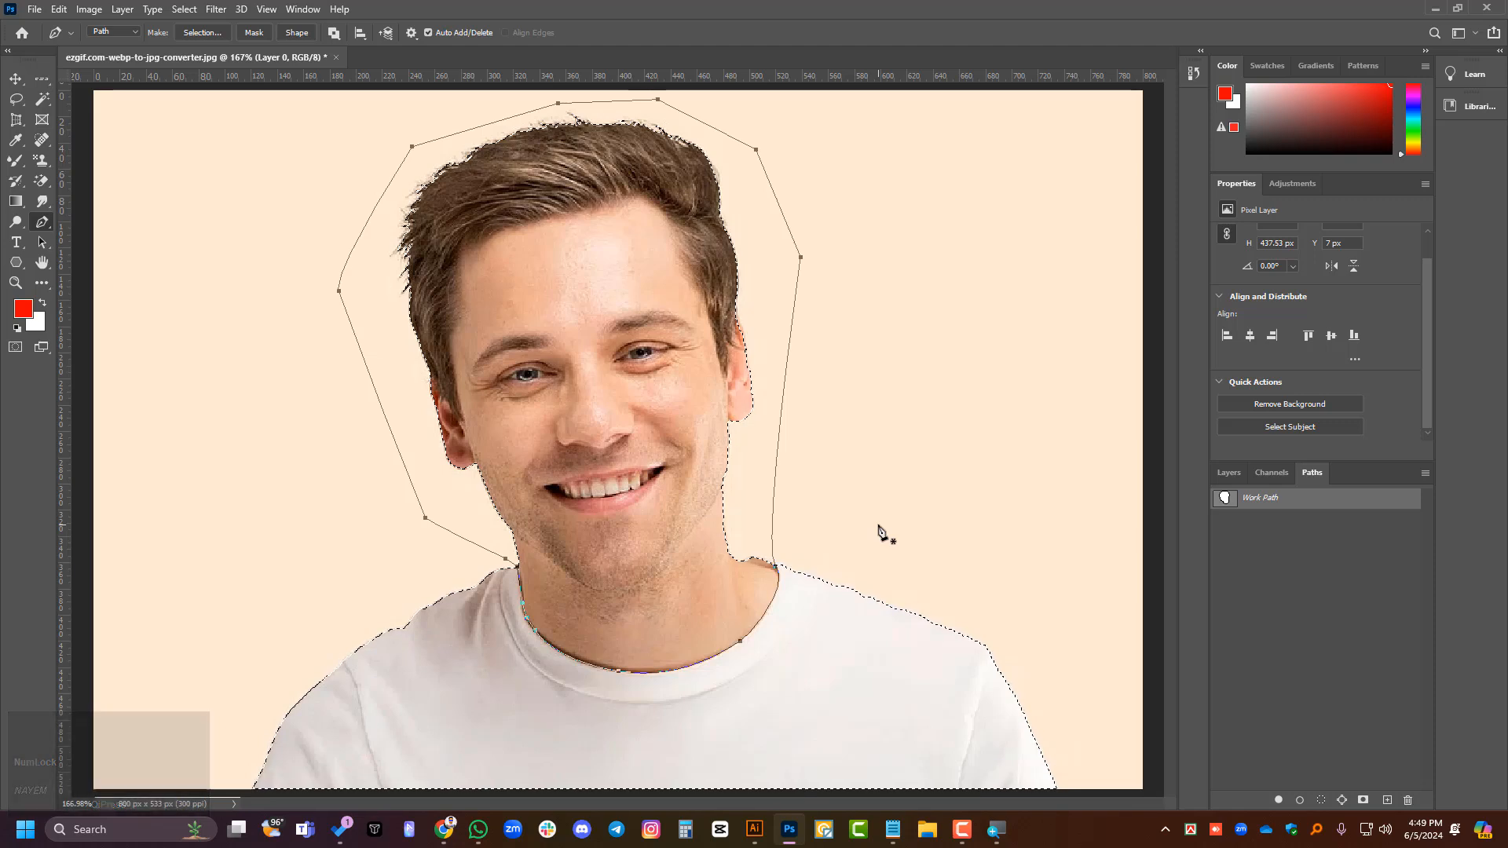
{"action": "left_click", "coordinate": [1318, 503]}
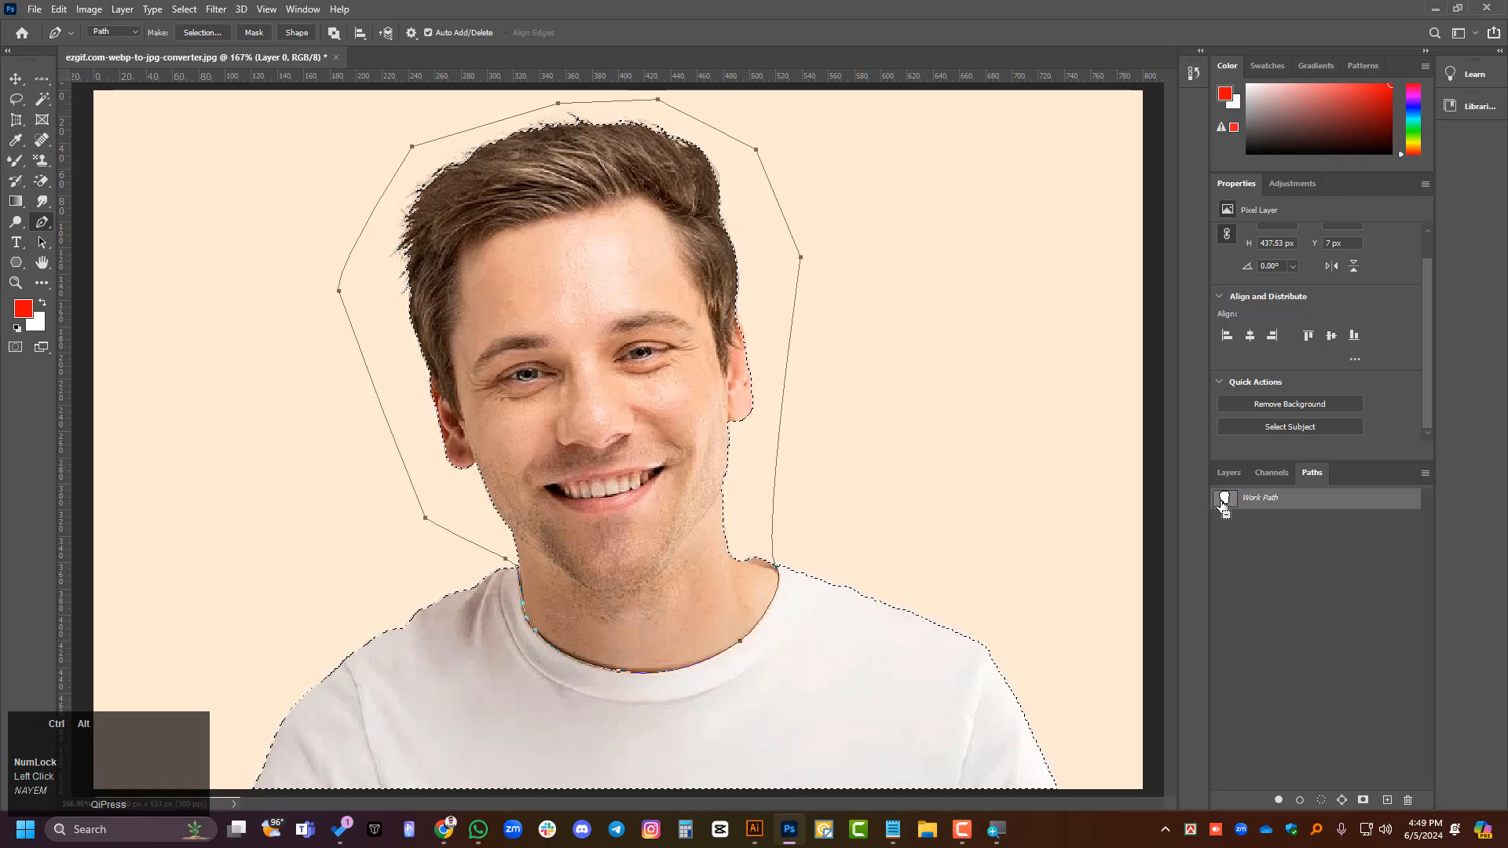
{"action": "left_click", "coordinate": [1227, 472]}
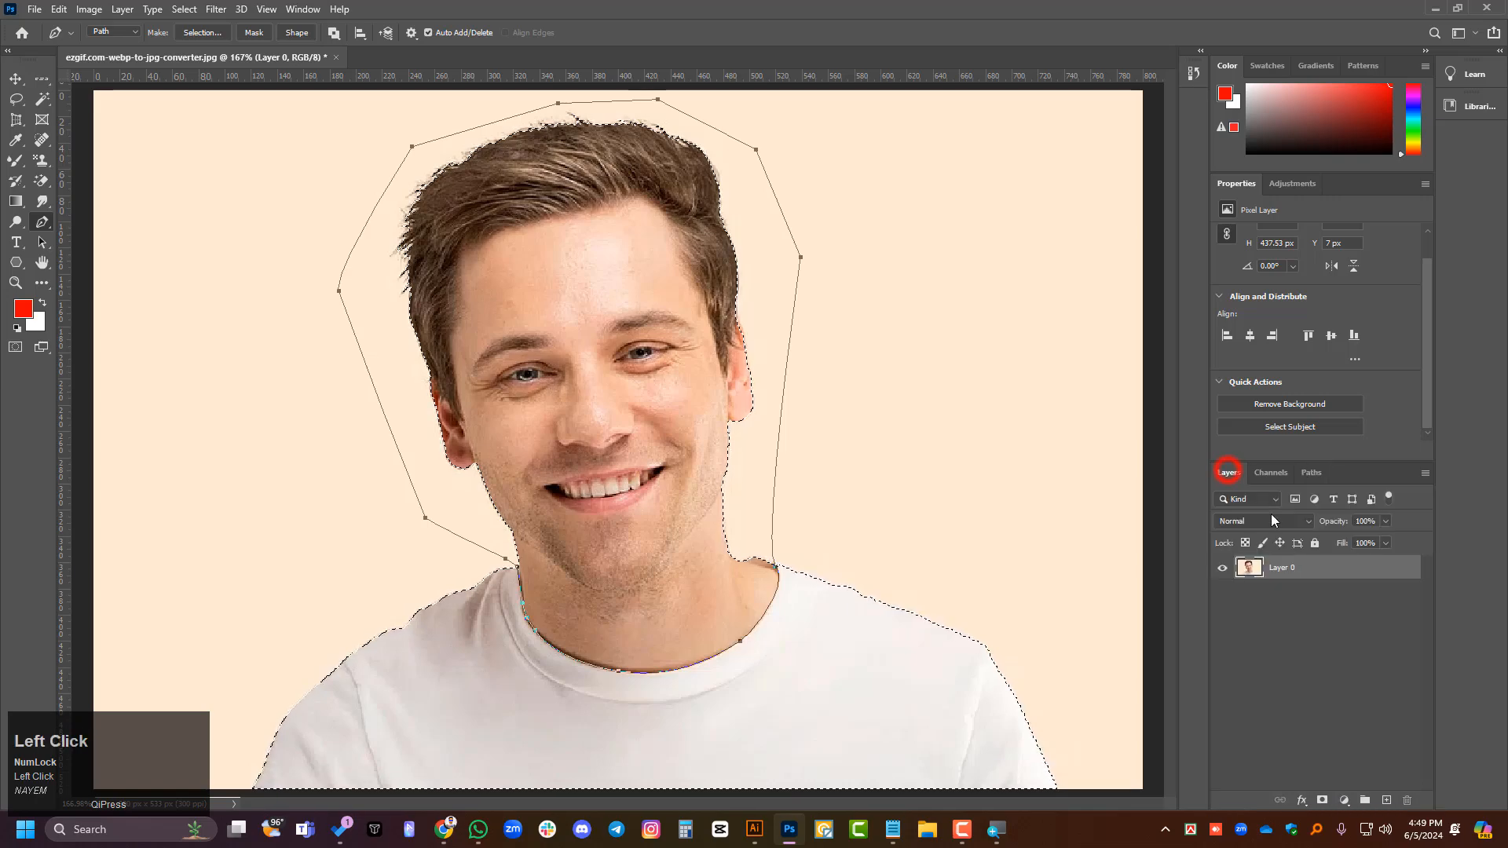
{"action": "left_click", "coordinate": [1311, 472]}
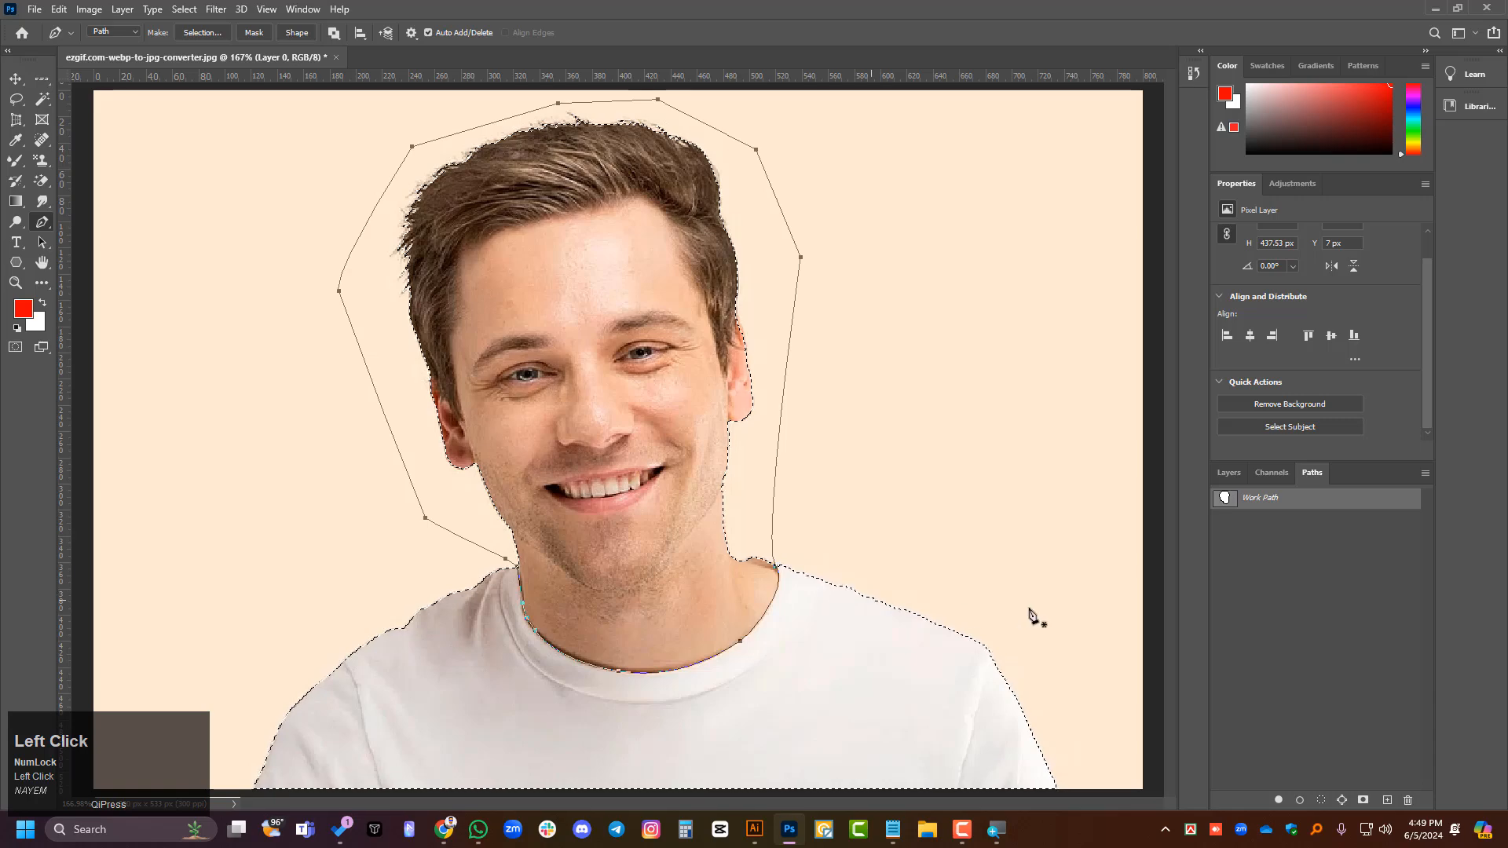
{"action": "left_click", "coordinate": [15, 79]}
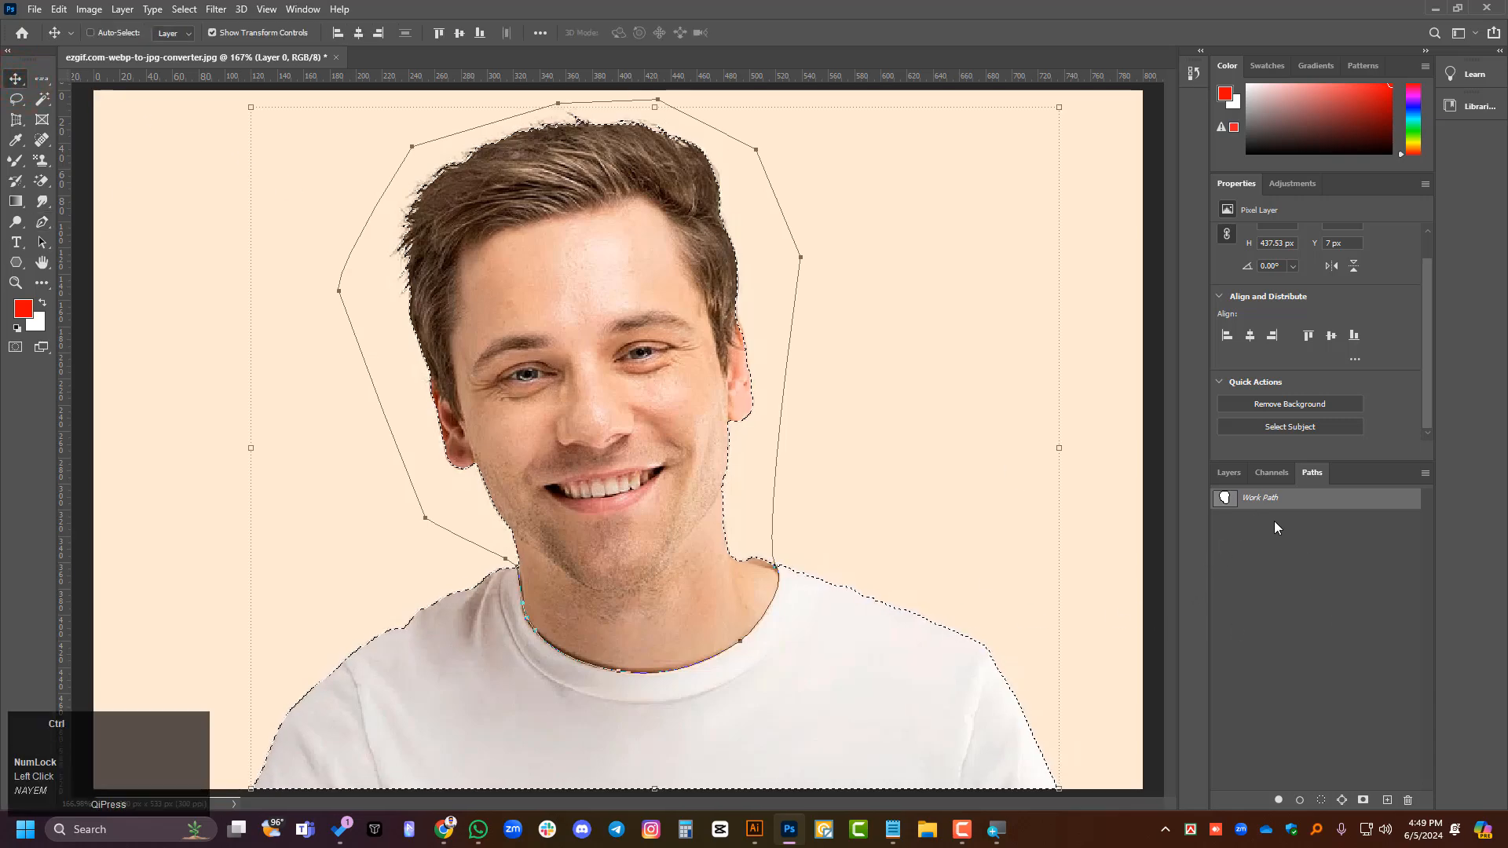
{"action": "left_click", "coordinate": [1224, 498], "text": "ctrl"}
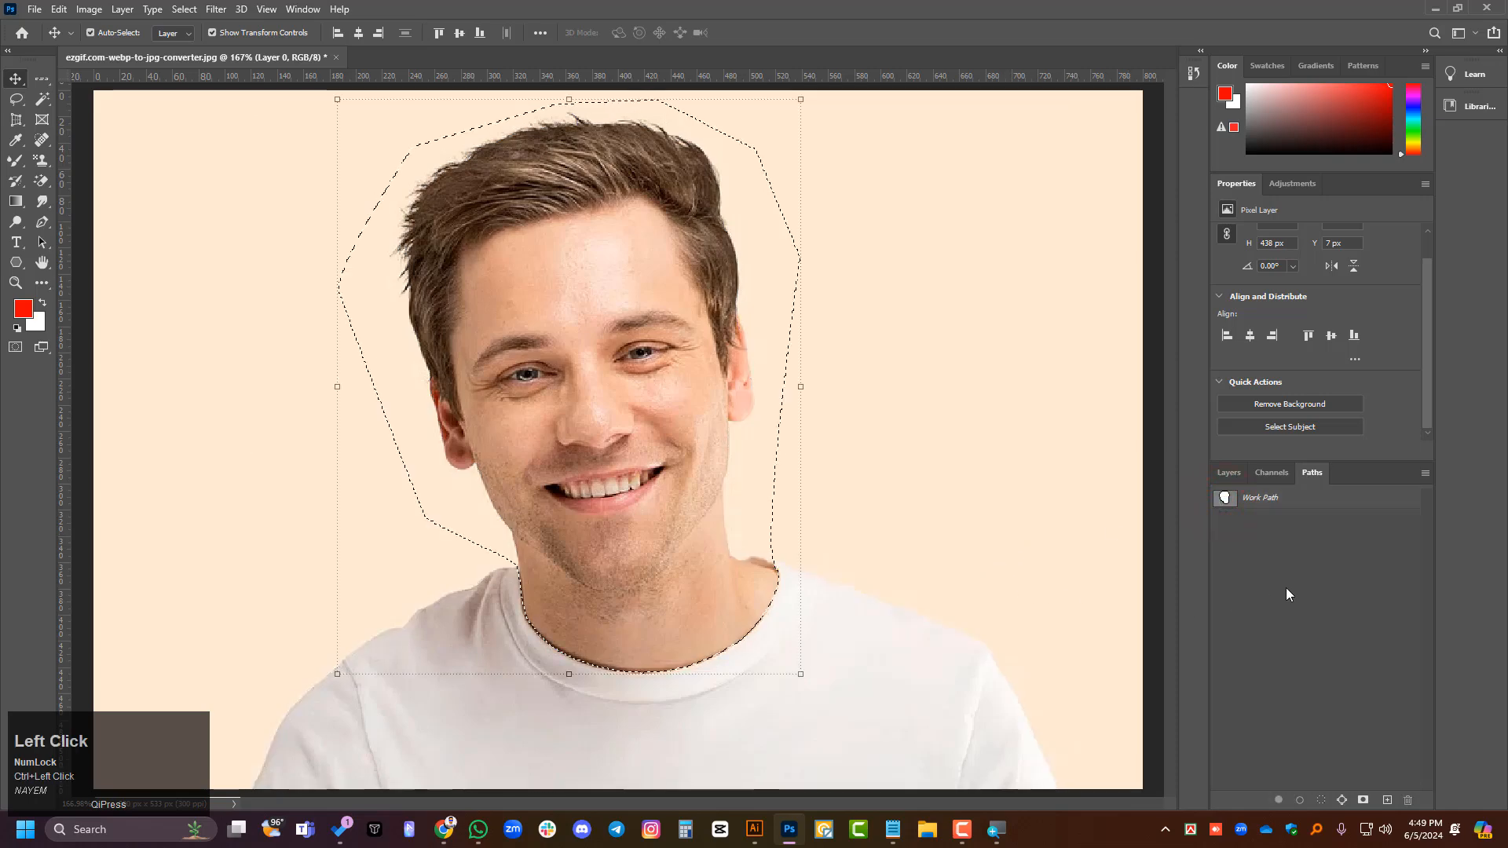
{"action": "key", "text": "ctrl+z"}
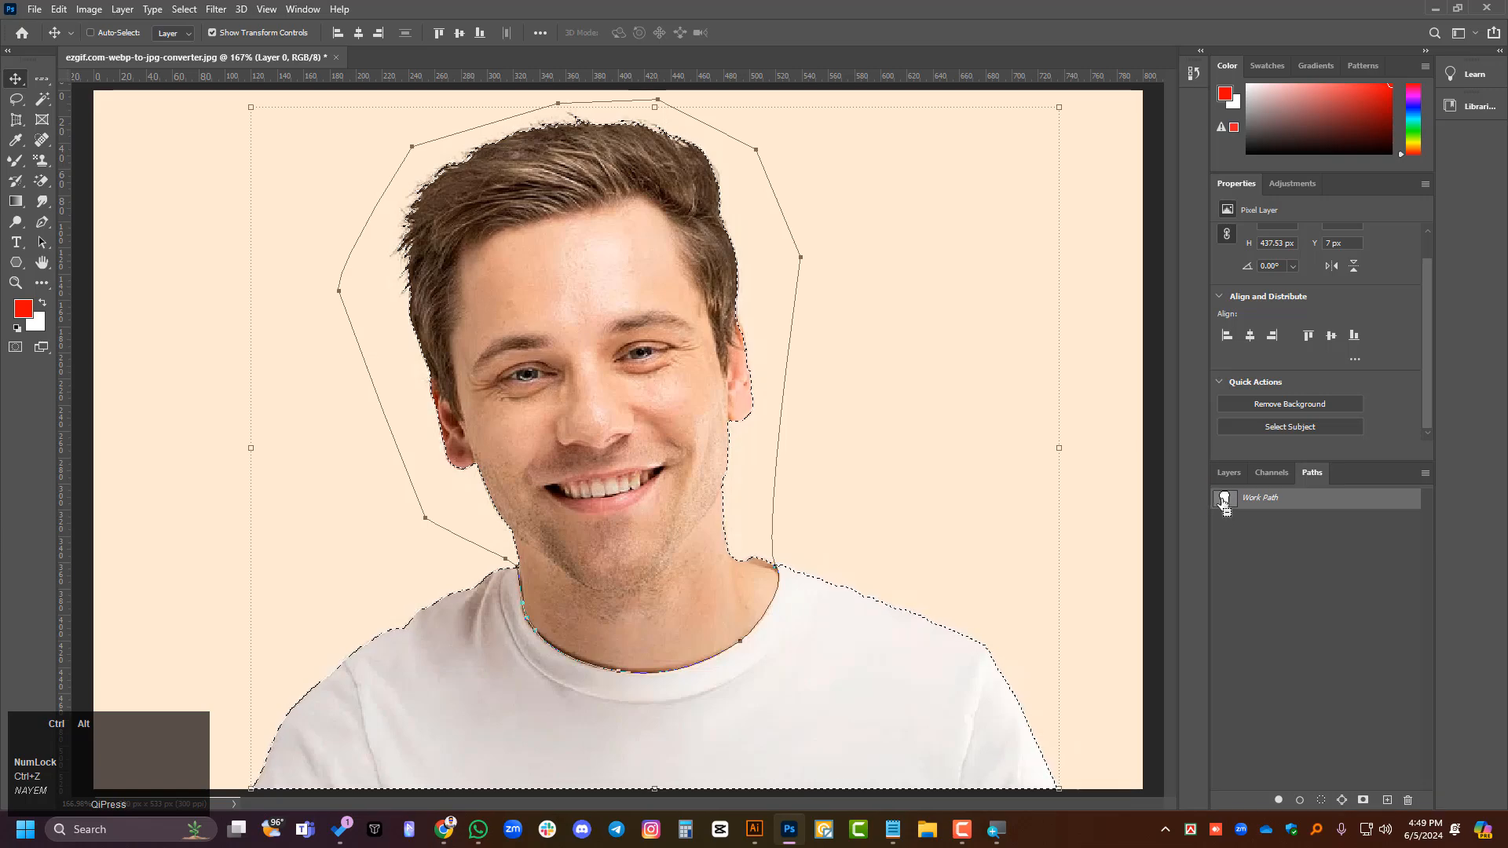
- Step back through the Work Path's anchor points, then delete the remaining path and the selected subject's pixels
{"action": "left_click", "coordinate": [10, 77]}
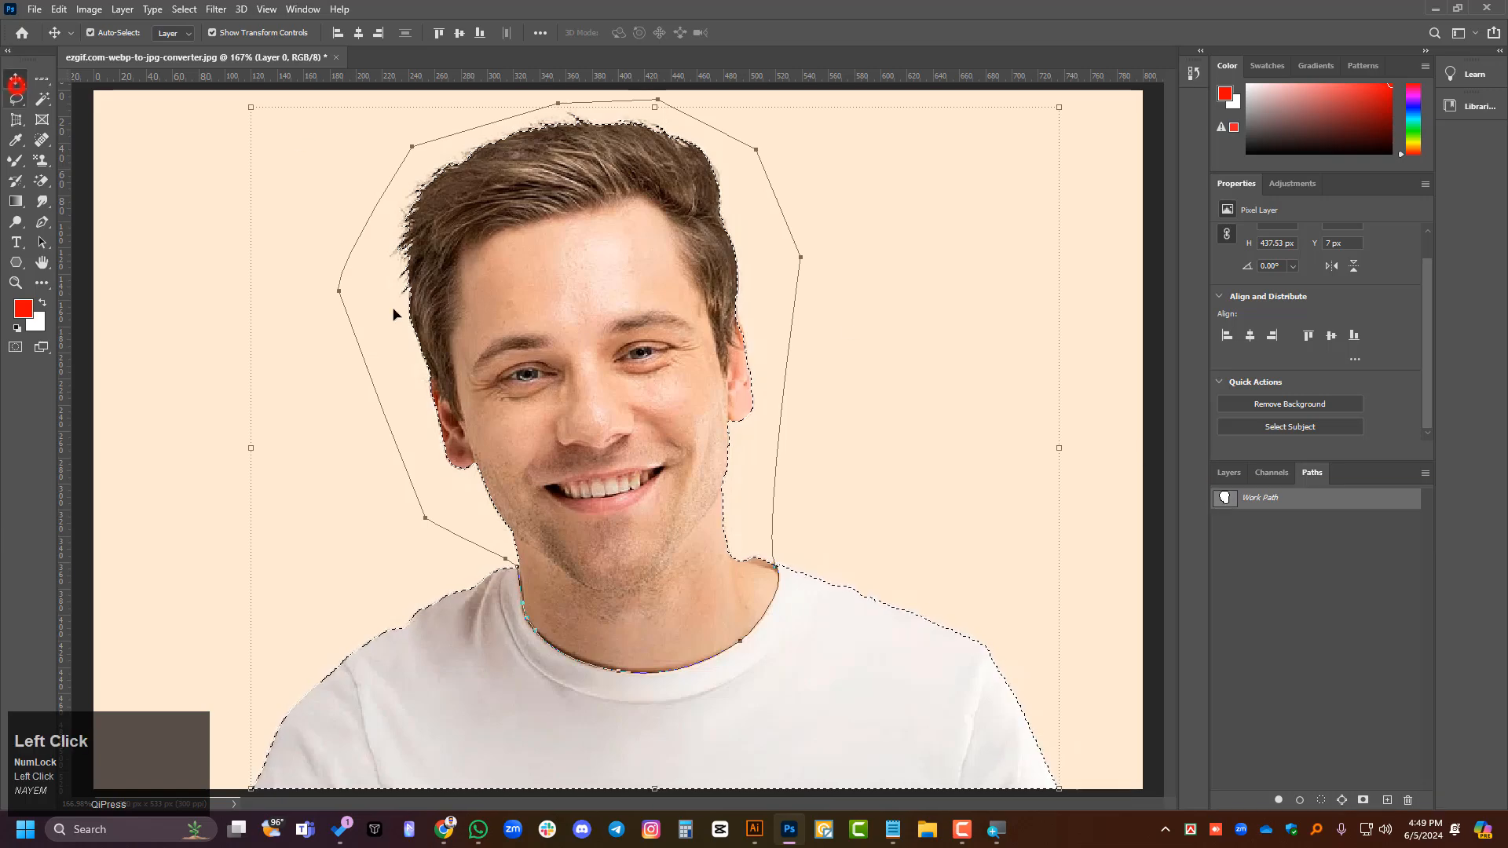
{"action": "key", "text": "ctrl+z"}
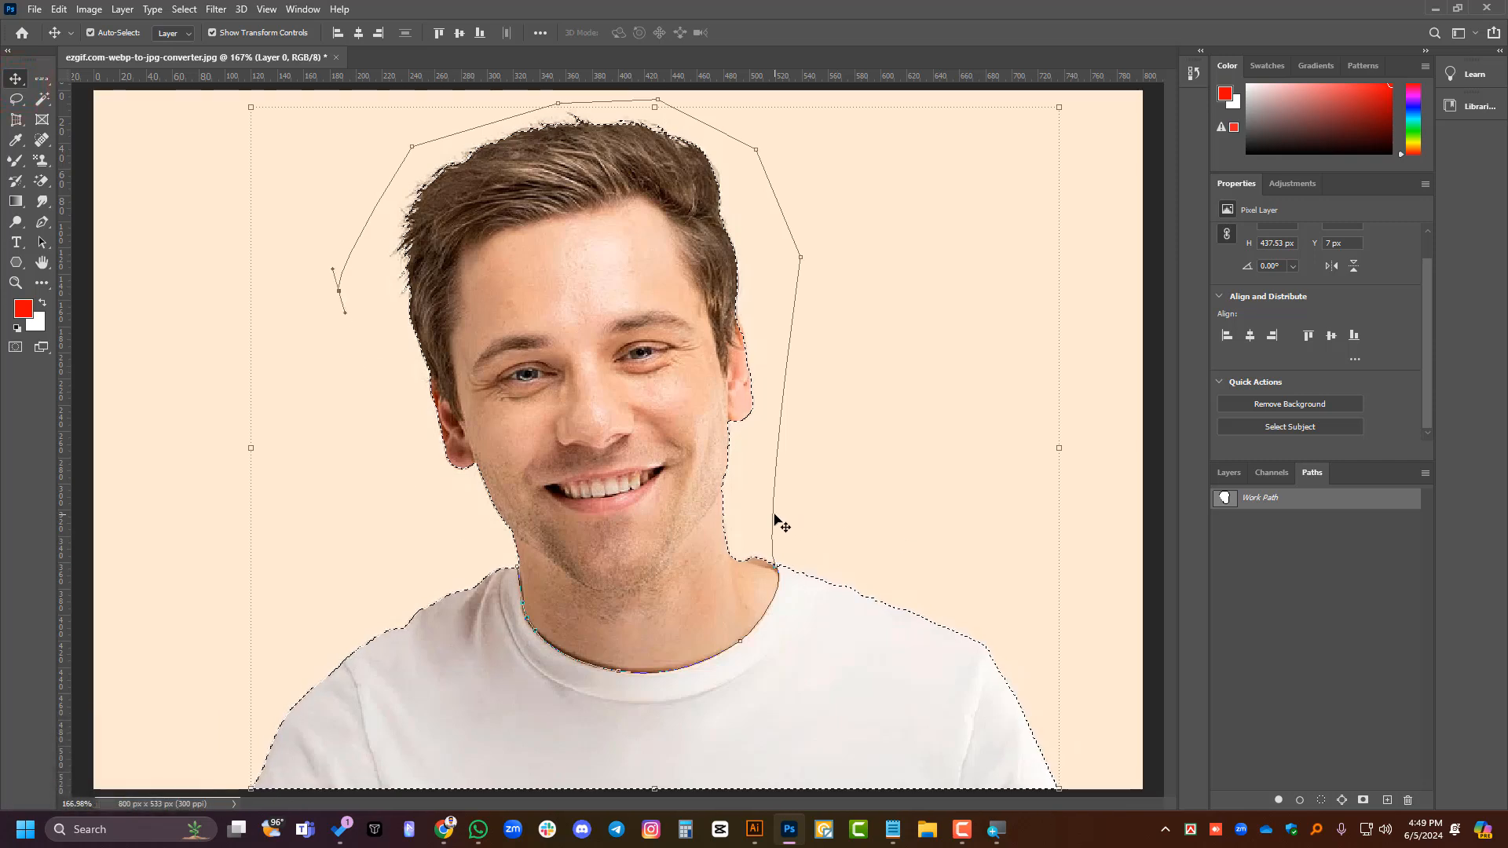
{"action": "key", "text": "ctrl+z"}
{"action": "key", "text": "ctrl+z"}
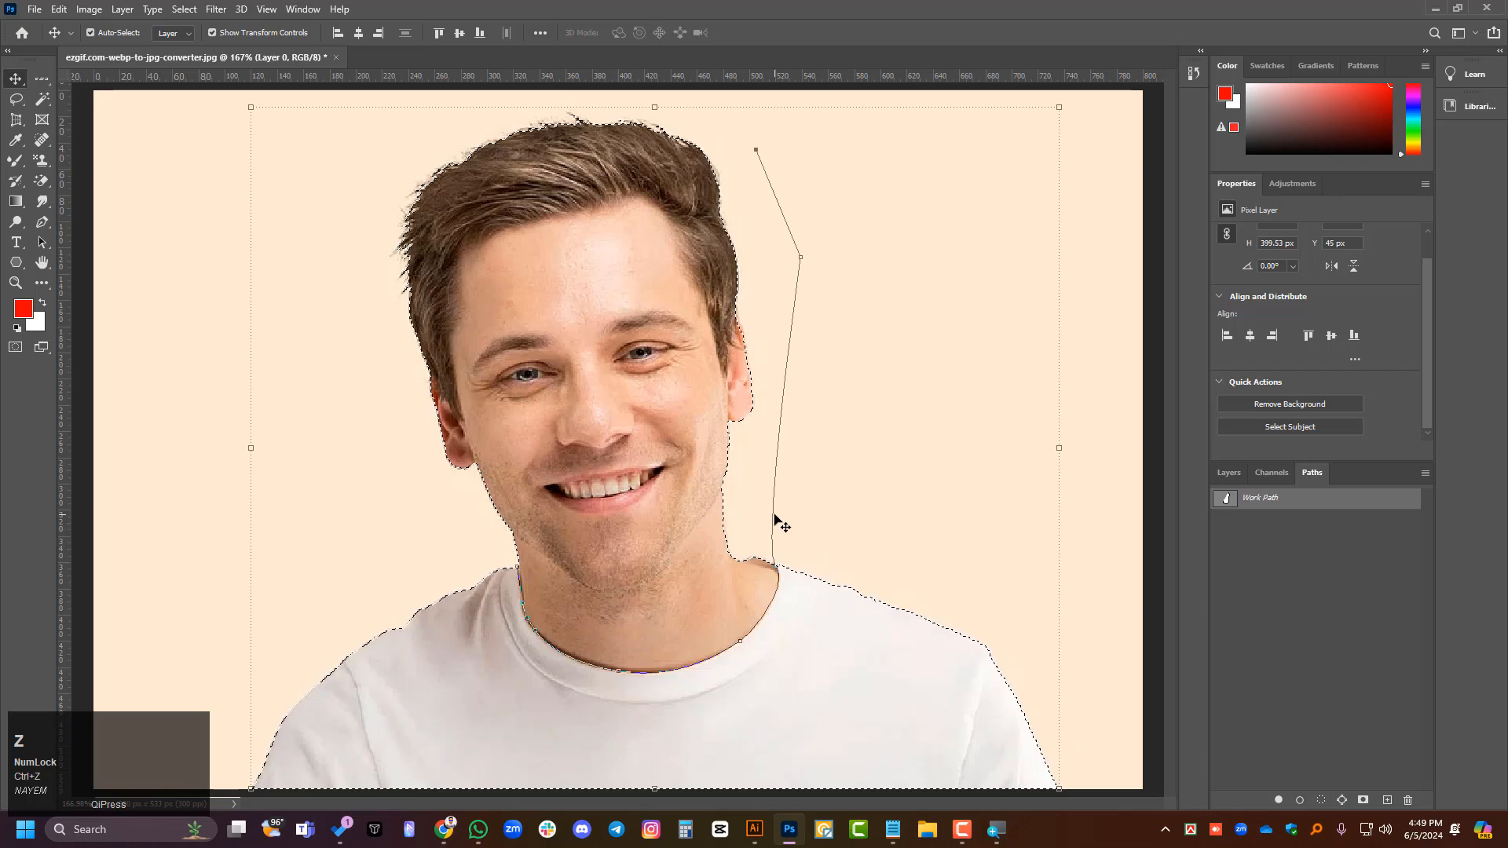
{"action": "key", "text": "Delete"}
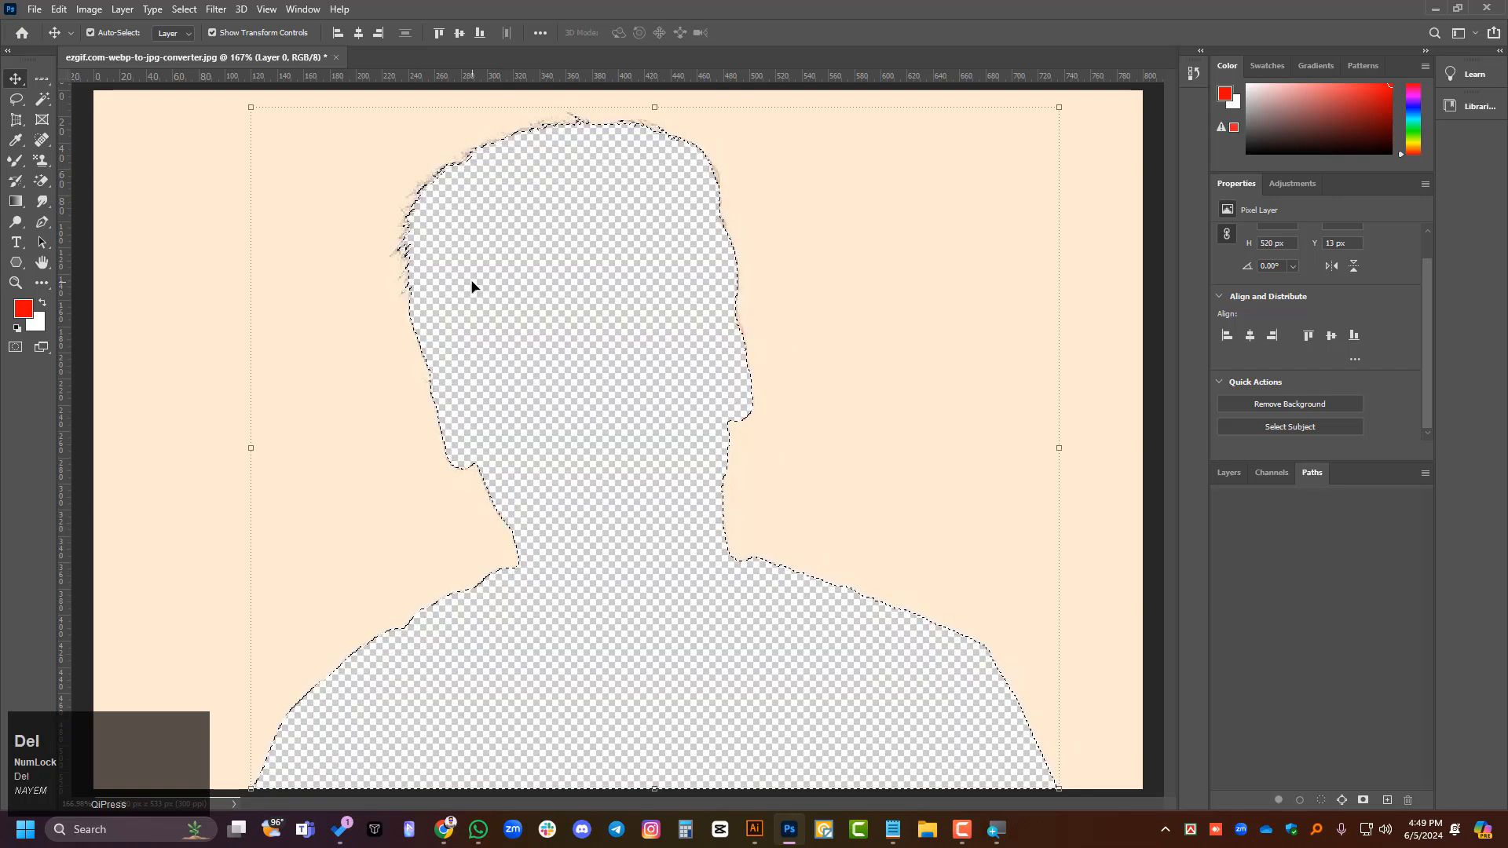
- Undo the subject's deletion and drop the old selection, then select the man again with Select Subject
{"action": "left_click", "coordinate": [20, 75]}
{"action": "key", "text": "ctrl+z"}
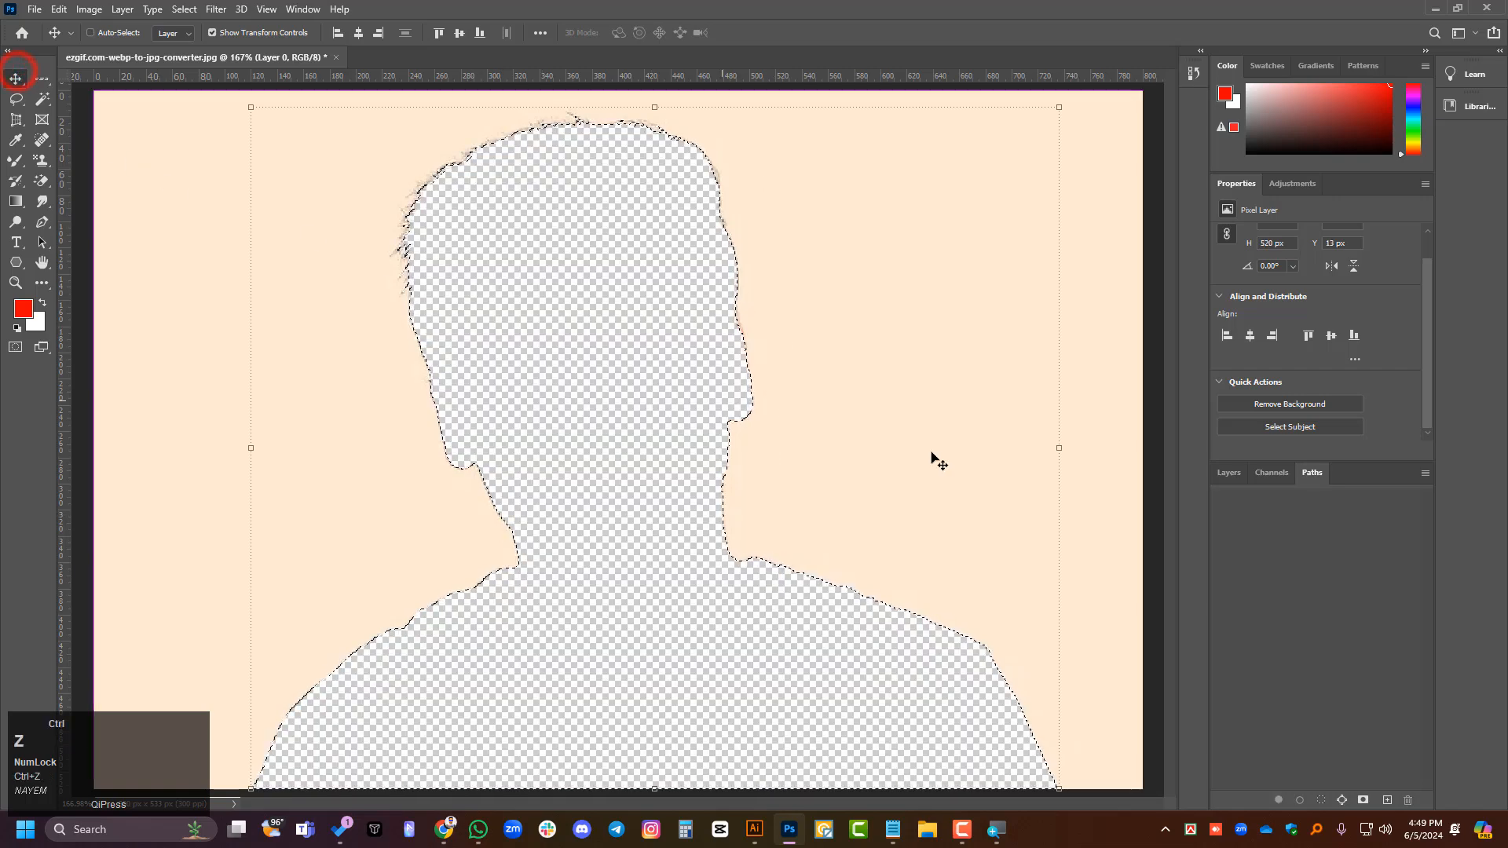
{"action": "left_click", "coordinate": [1354, 598]}
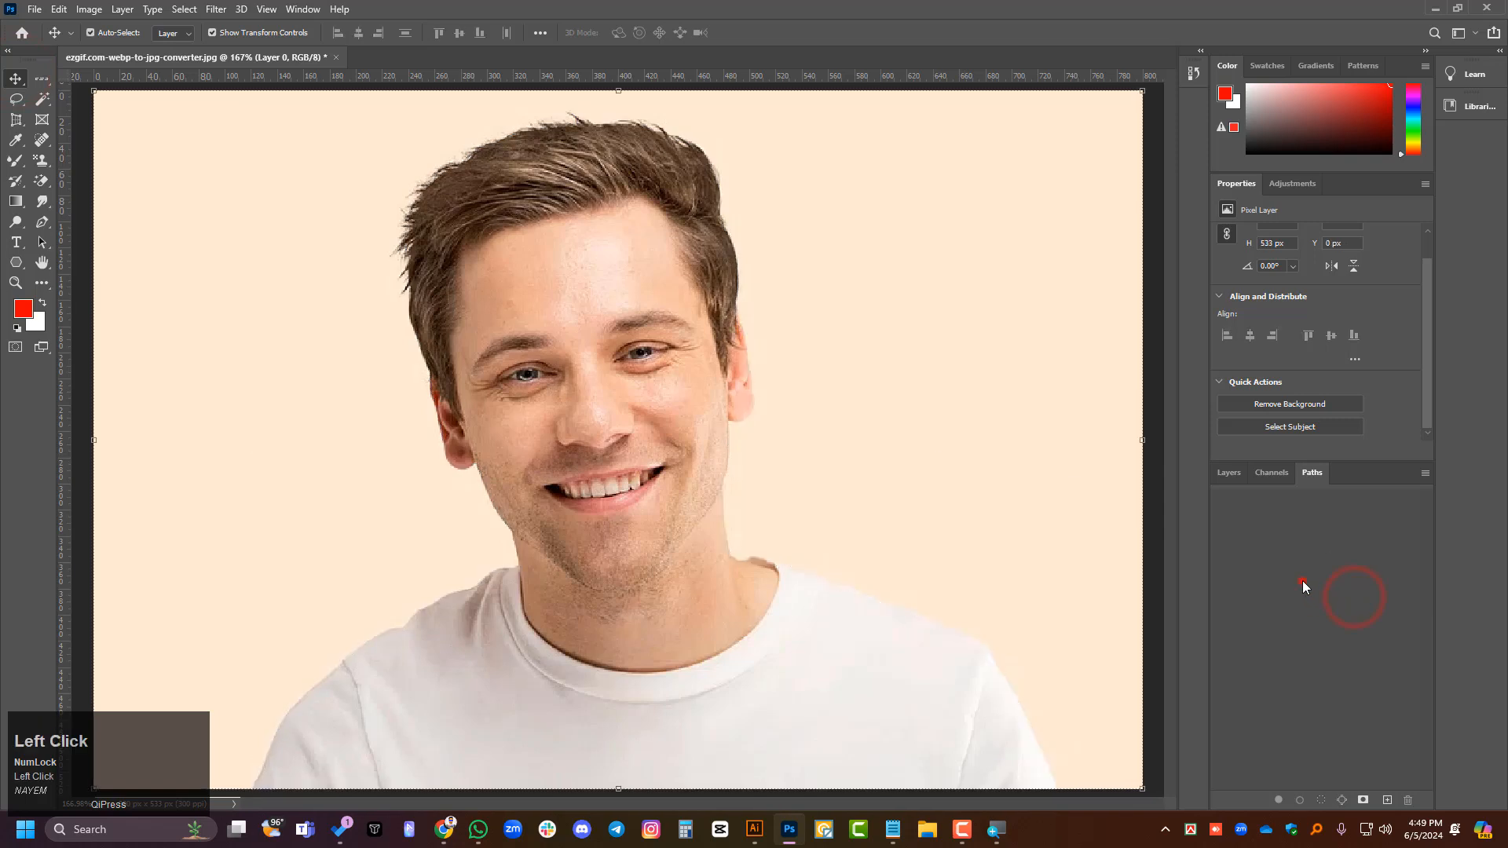
{"action": "left_click", "coordinate": [1306, 428]}
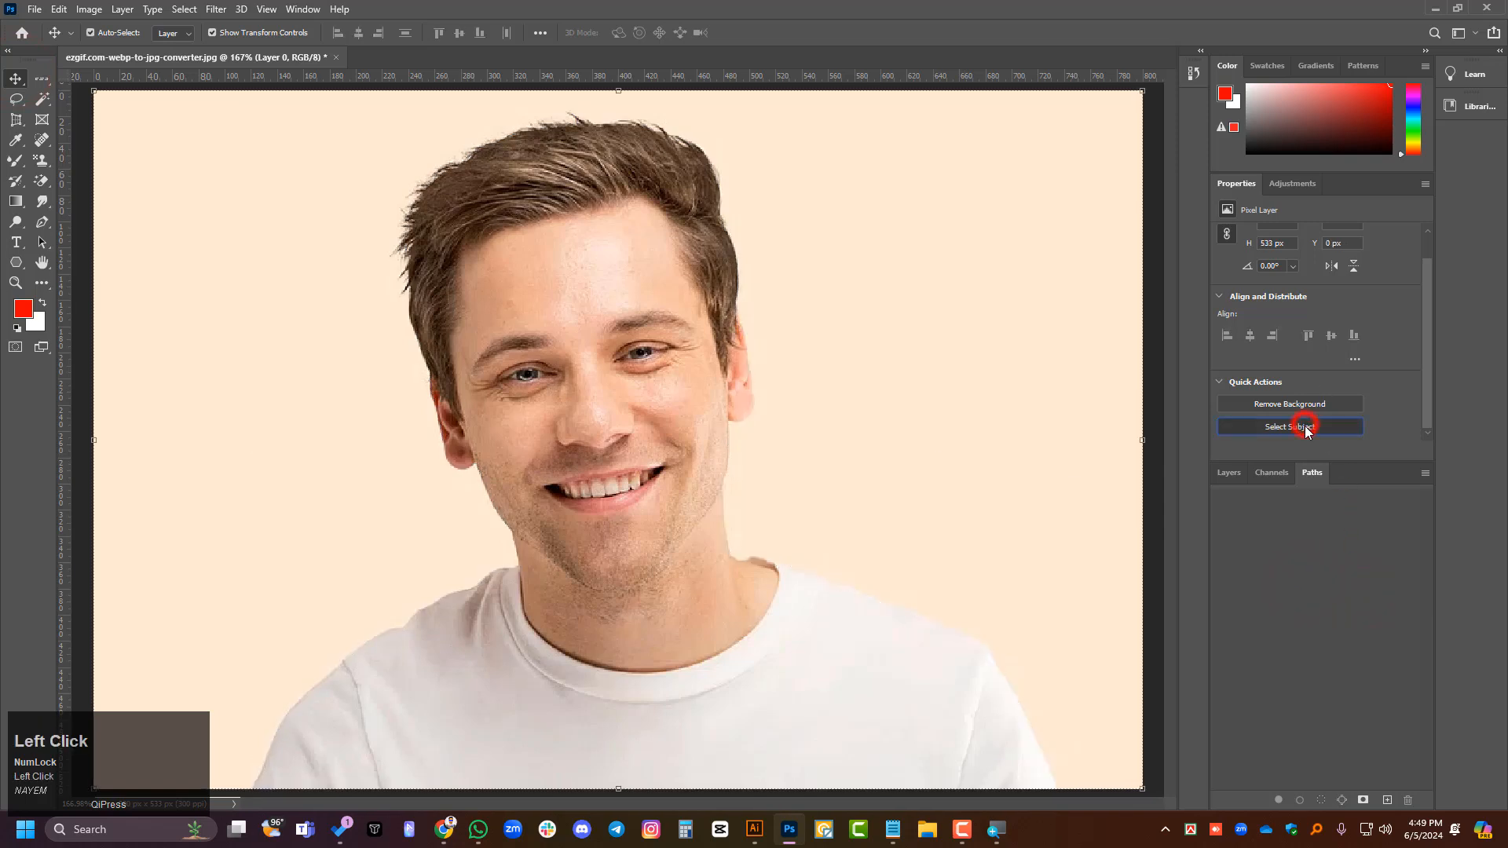
{"action": "left_click", "coordinate": [1227, 472]}
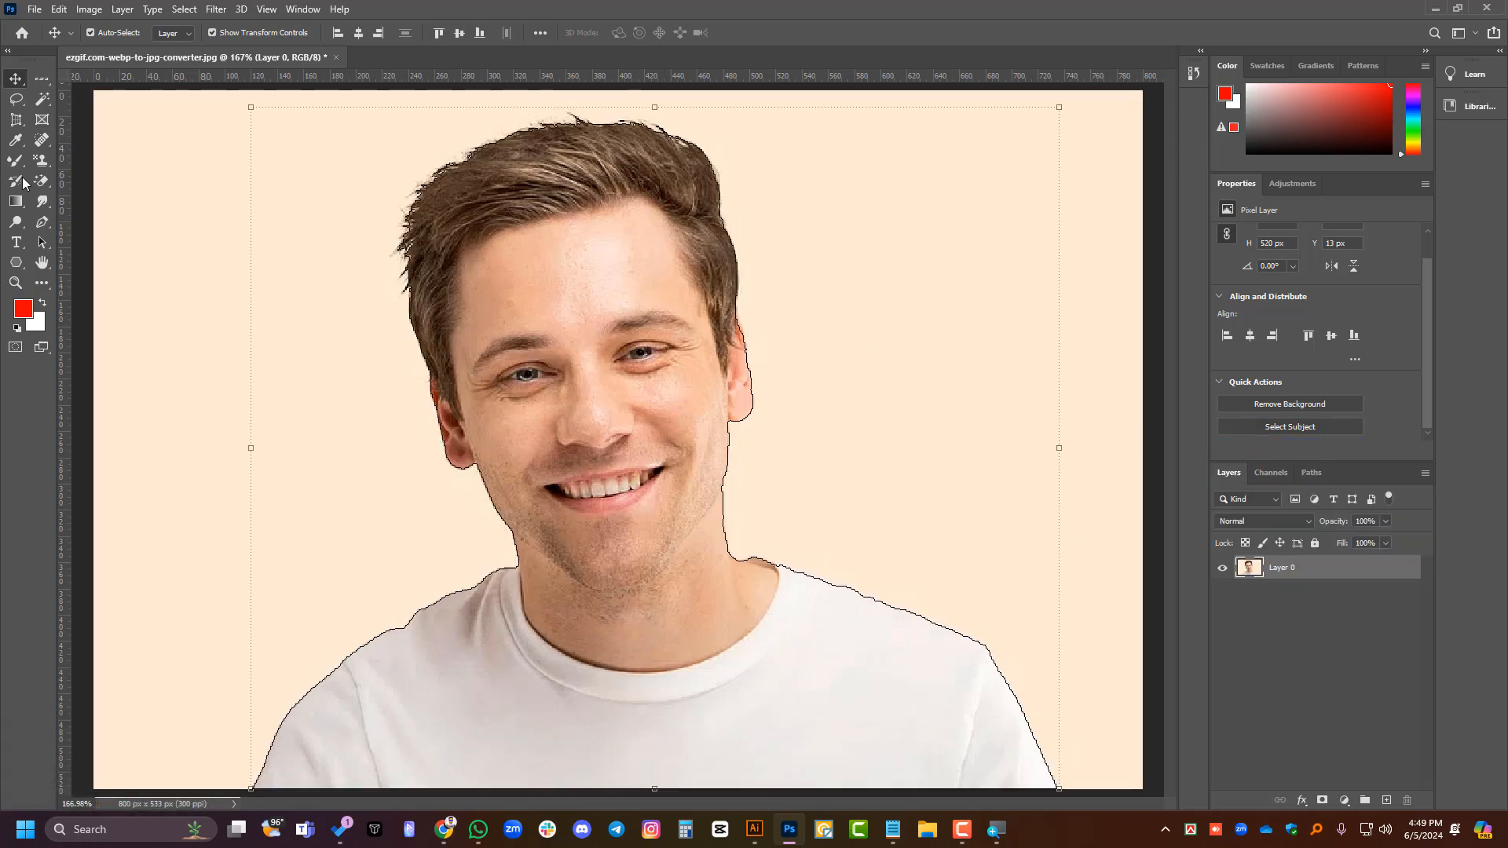
- Start a Pen path outside the jaw and curve it along the T-shirt collar to the opposite shoulder
{"action": "left_click", "coordinate": [43, 222]}
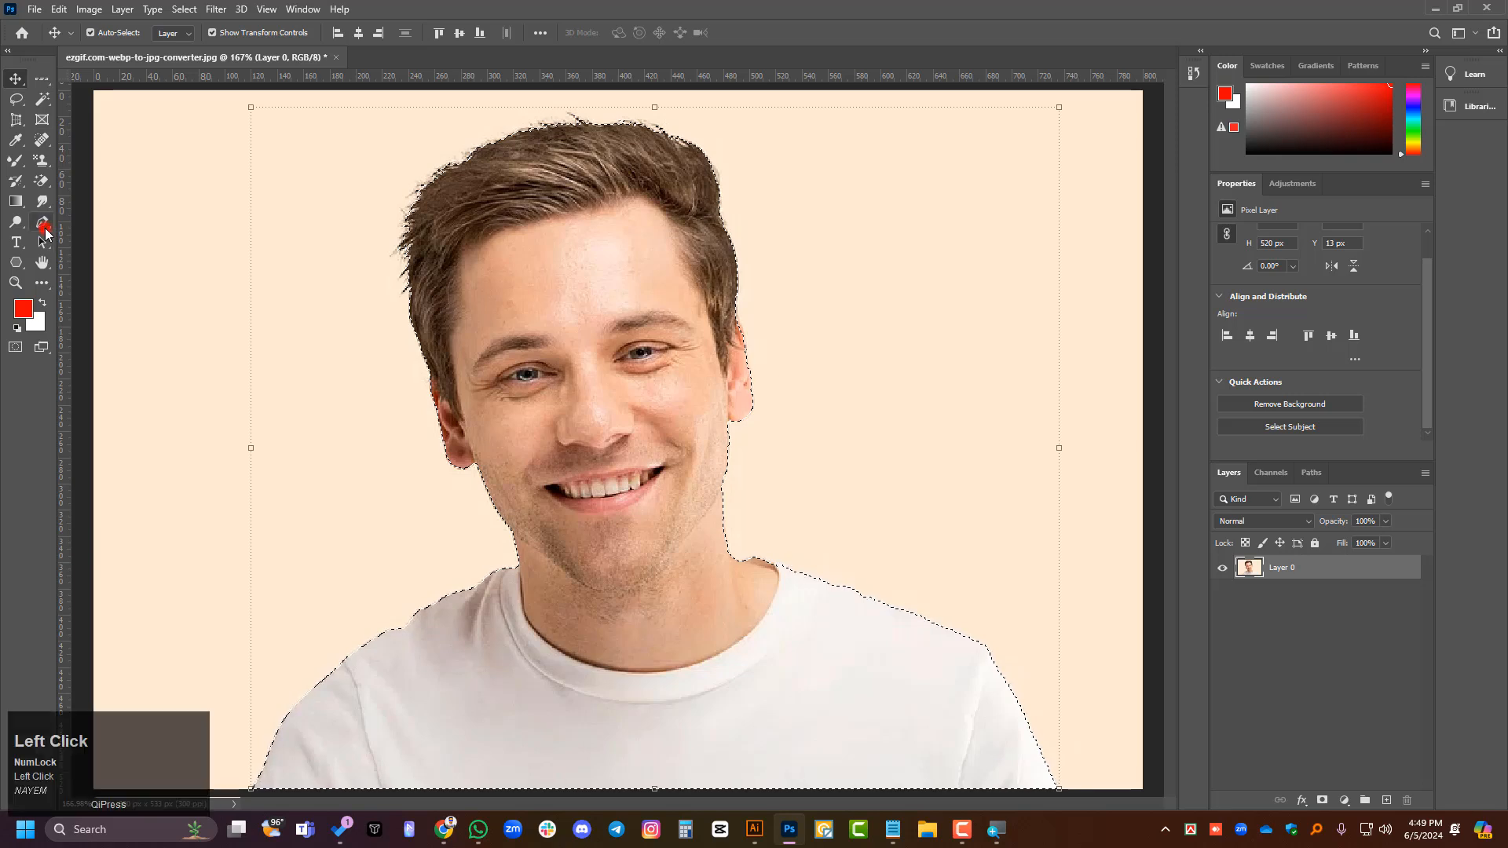
{"action": "left_click", "coordinate": [459, 525]}
{"action": "left_click", "coordinate": [519, 566]}
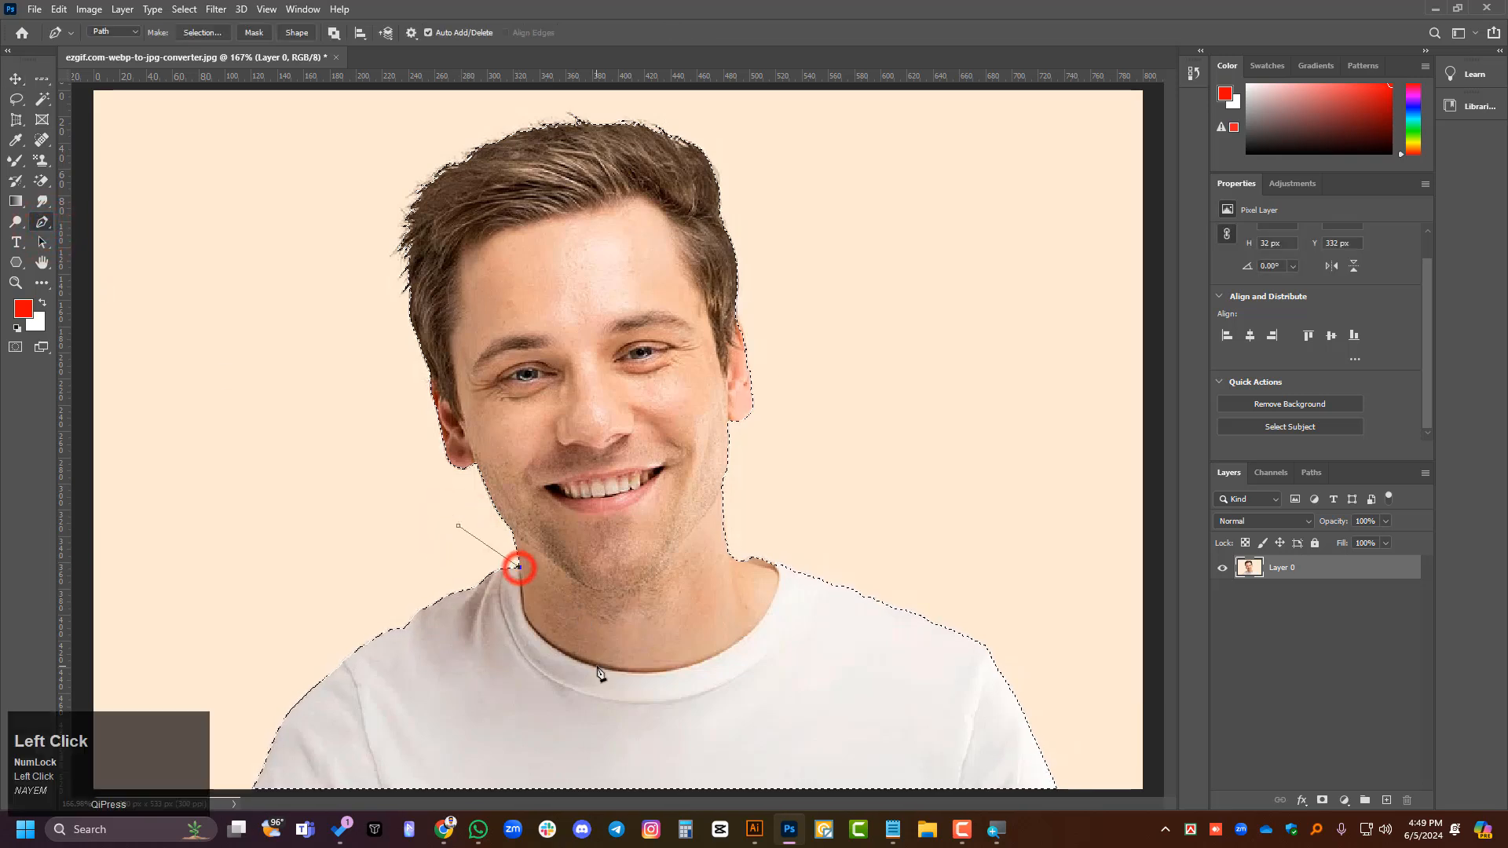
{"action": "left_click_drag", "start_coordinate": [712, 670], "coordinate": [703, 686]}
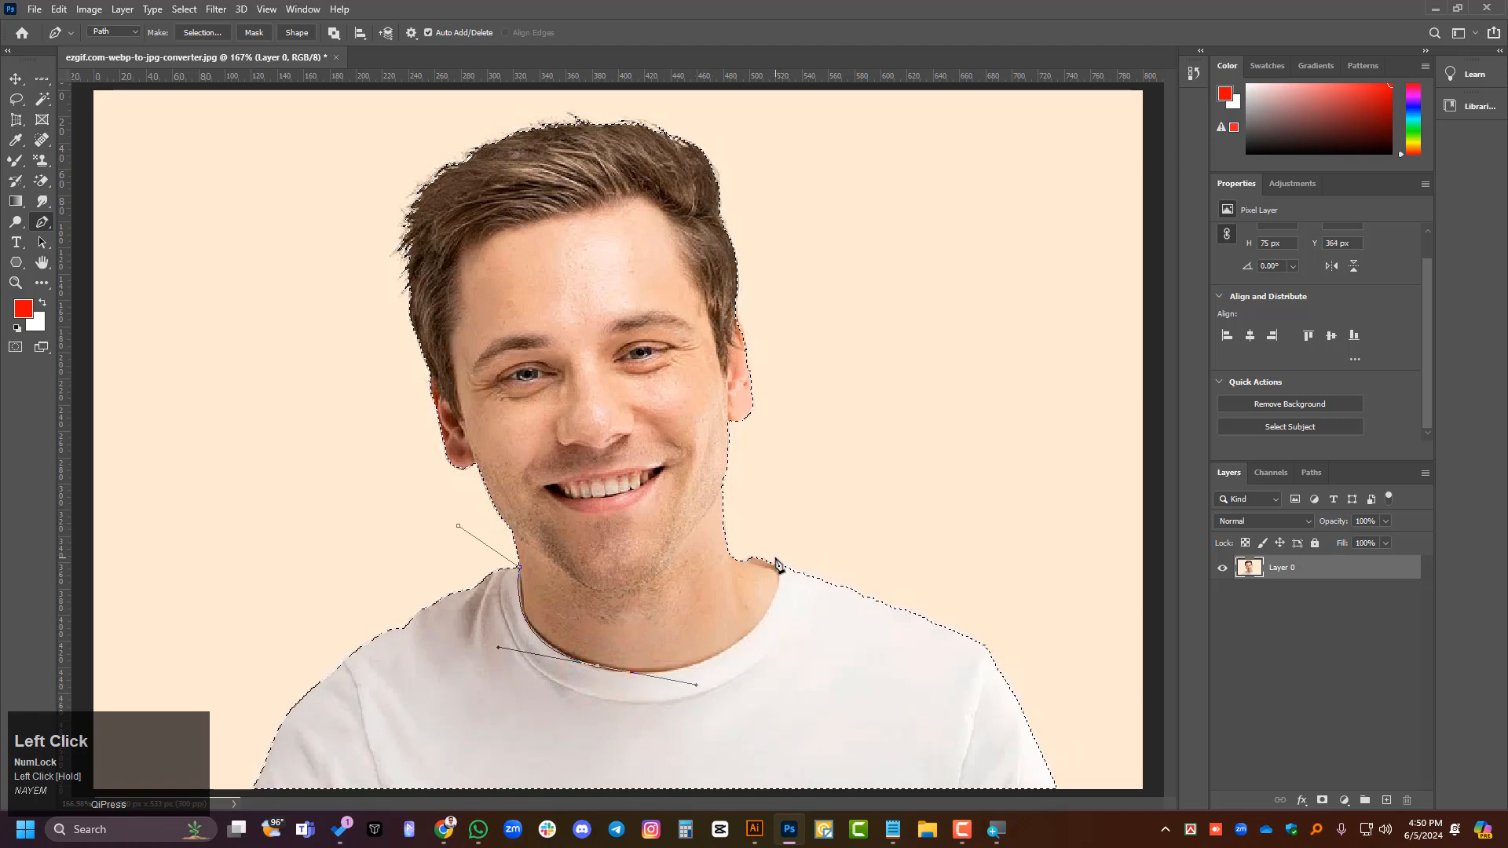
{"action": "left_click_drag", "start_coordinate": [772, 503], "coordinate": [778, 474]}
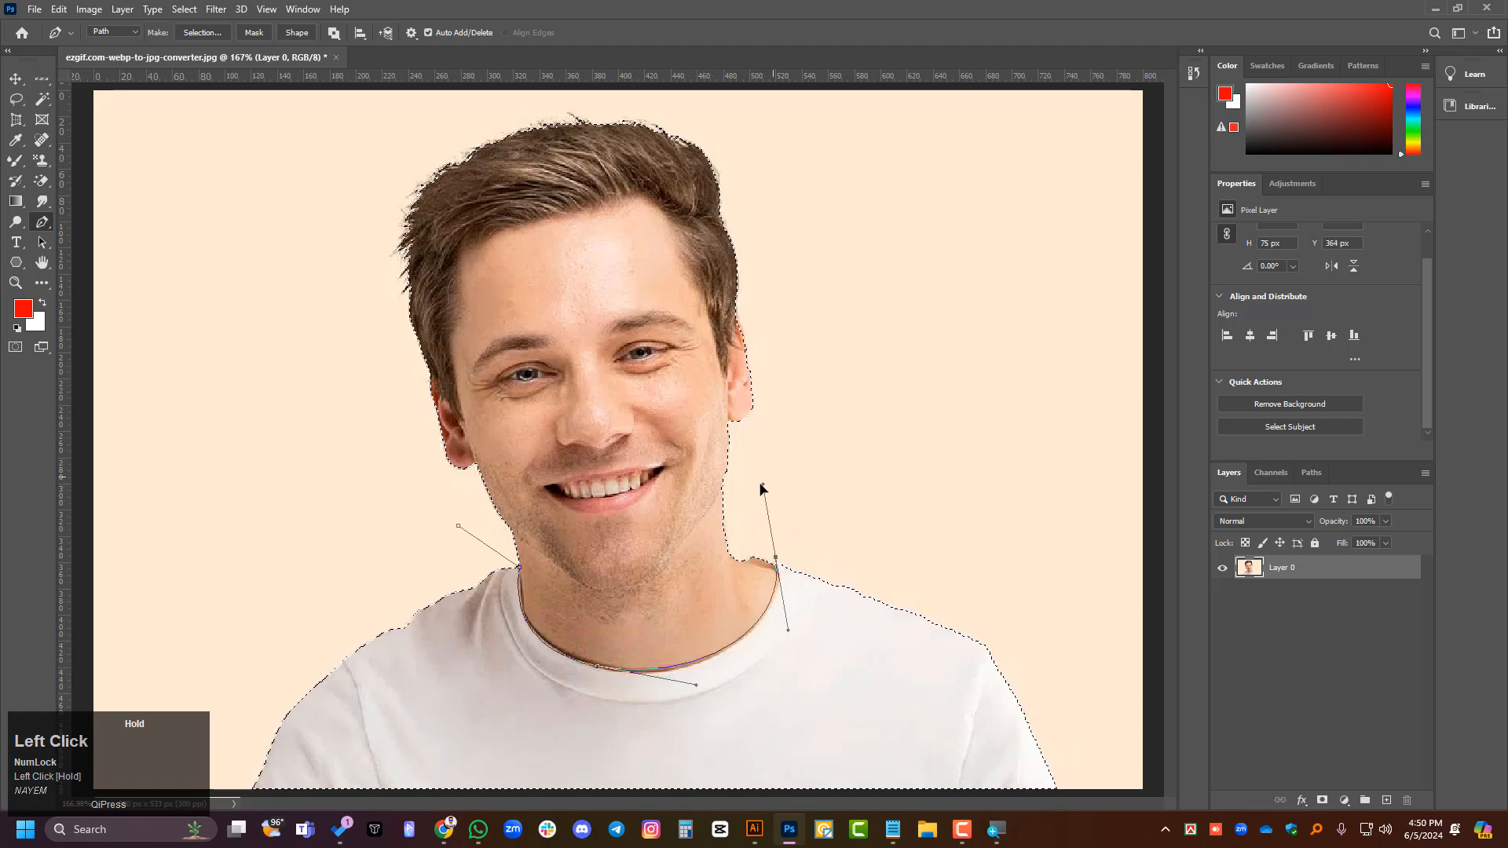
- Continue the Pen path loosely around the outside of the head and close it at its starting point
{"action": "left_click", "coordinate": [791, 393]}
{"action": "left_click", "coordinate": [771, 202]}
{"action": "left_click", "coordinate": [728, 102]}
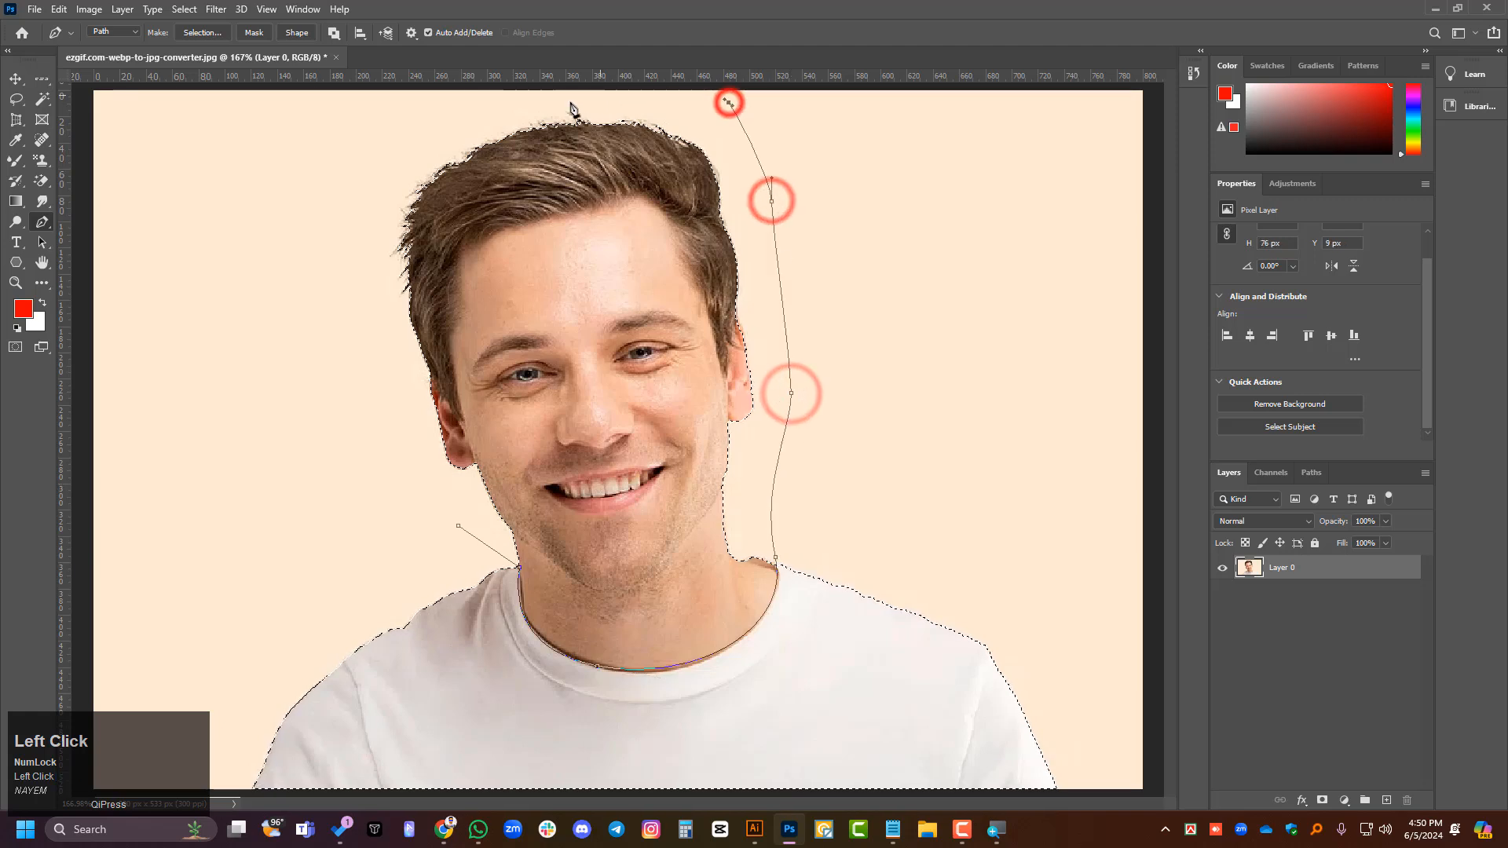
{"action": "left_click", "coordinate": [553, 109]}
{"action": "left_click", "coordinate": [432, 143]}
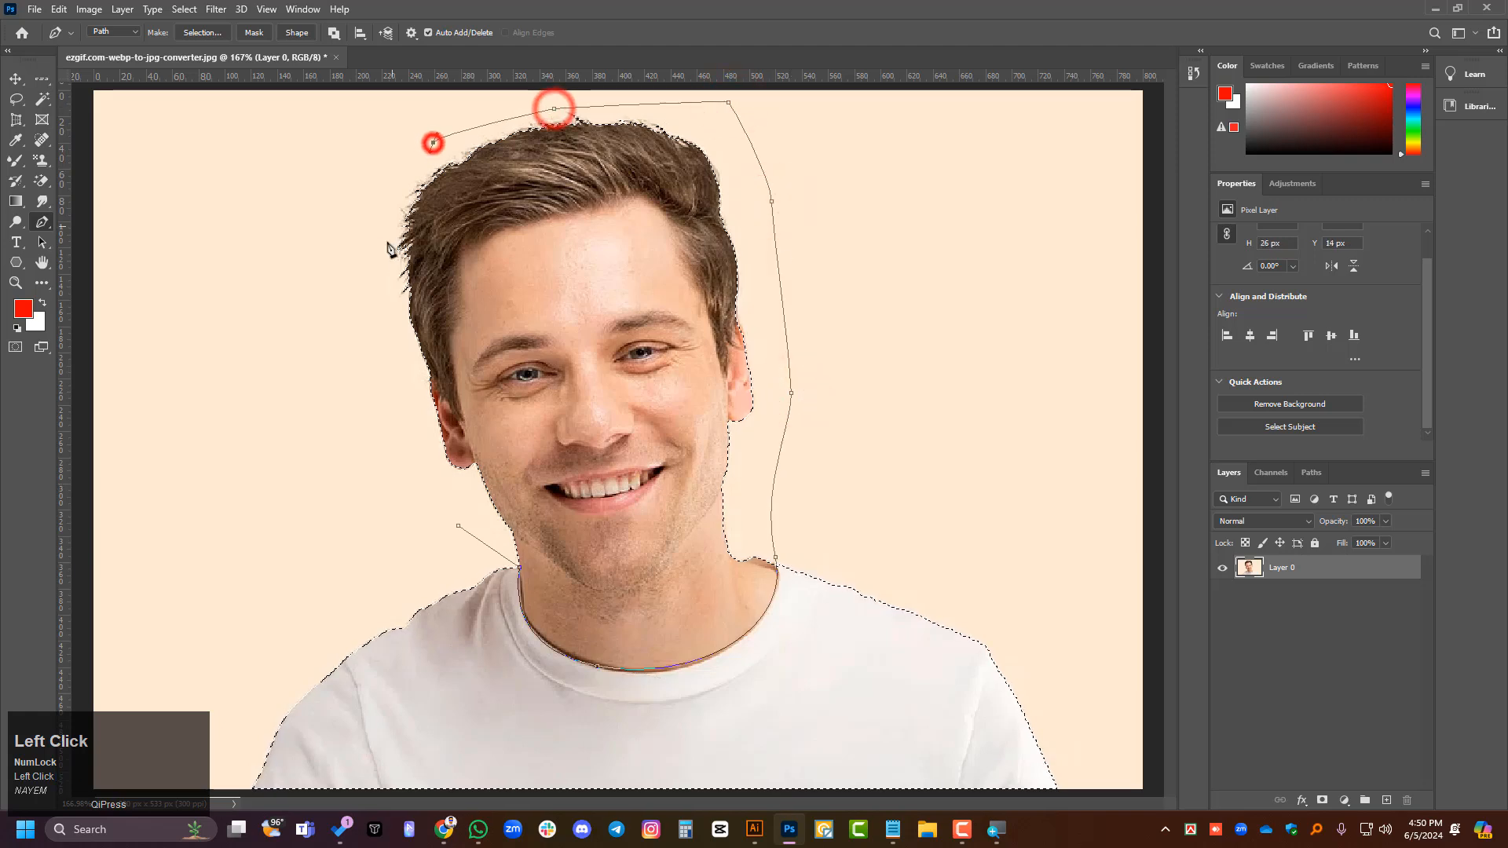
{"action": "left_click", "coordinate": [458, 526]}
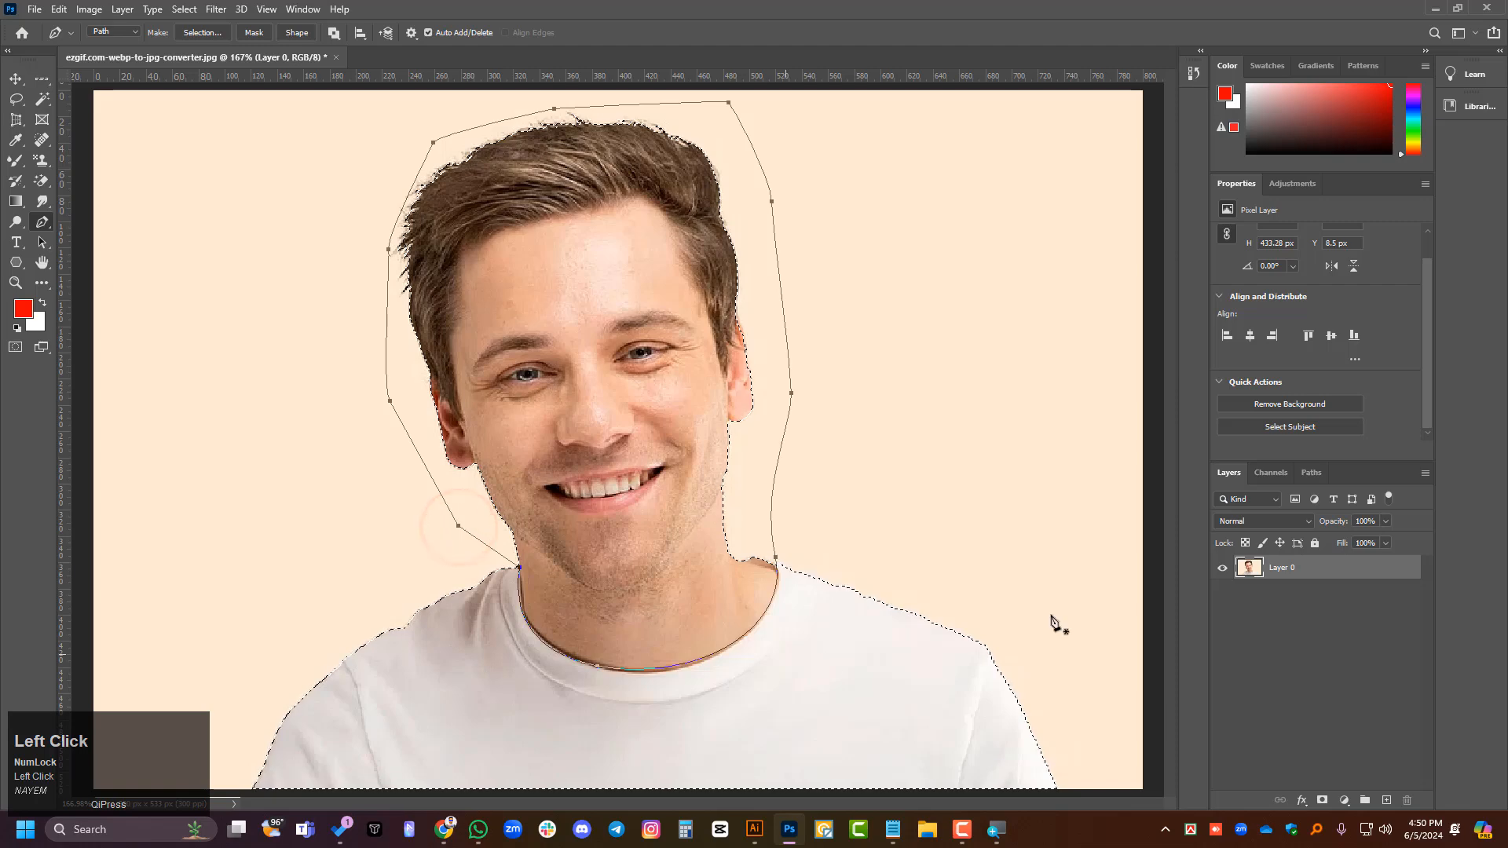
- Try loading the new Work Path as a selection and undo it to restore the subject selection
{"action": "left_click", "coordinate": [1308, 474]}
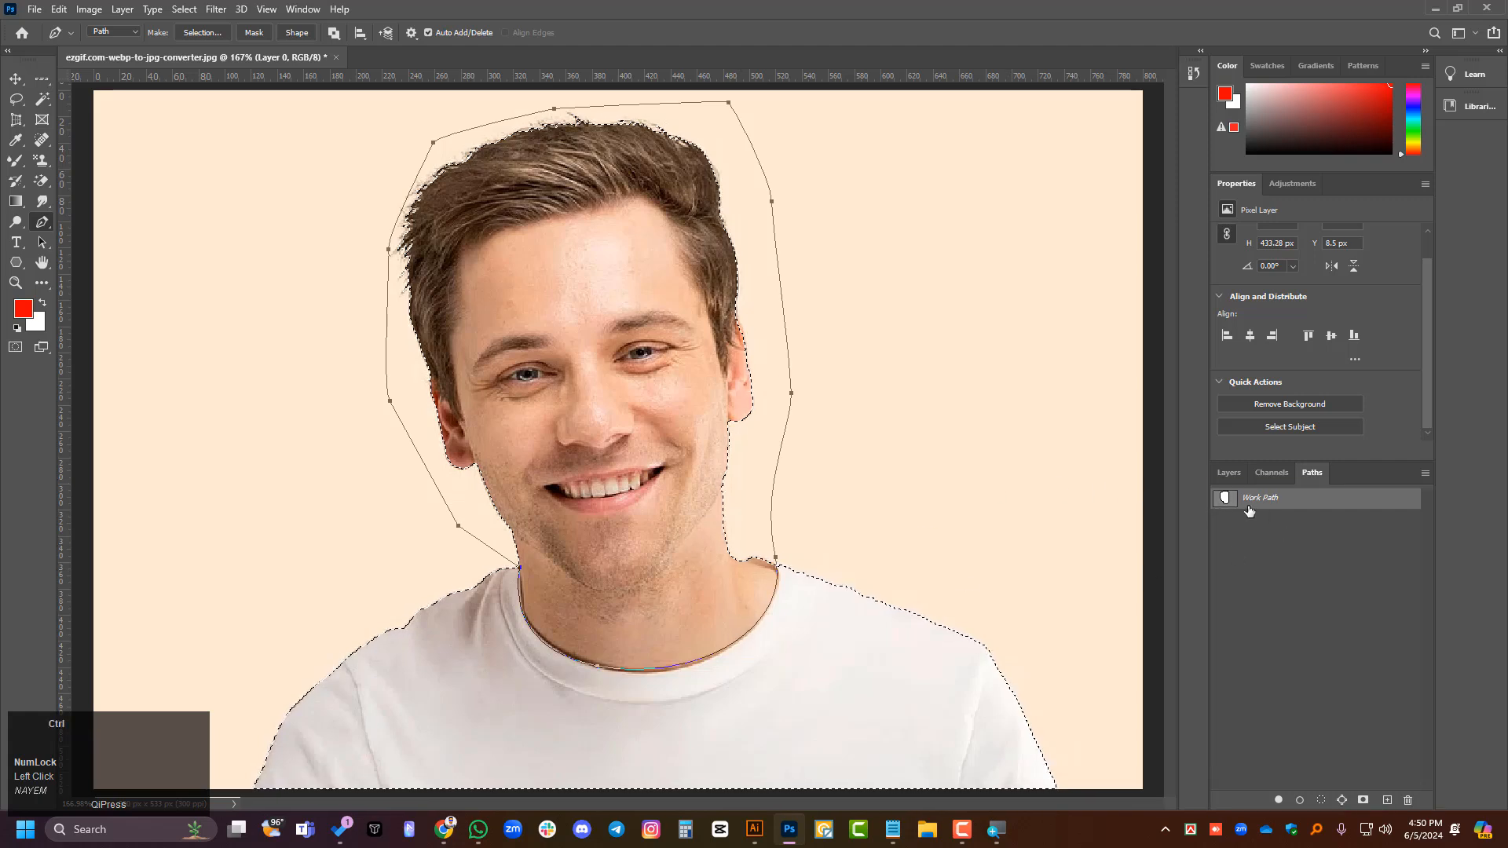
{"action": "left_click", "coordinate": [1339, 504]}
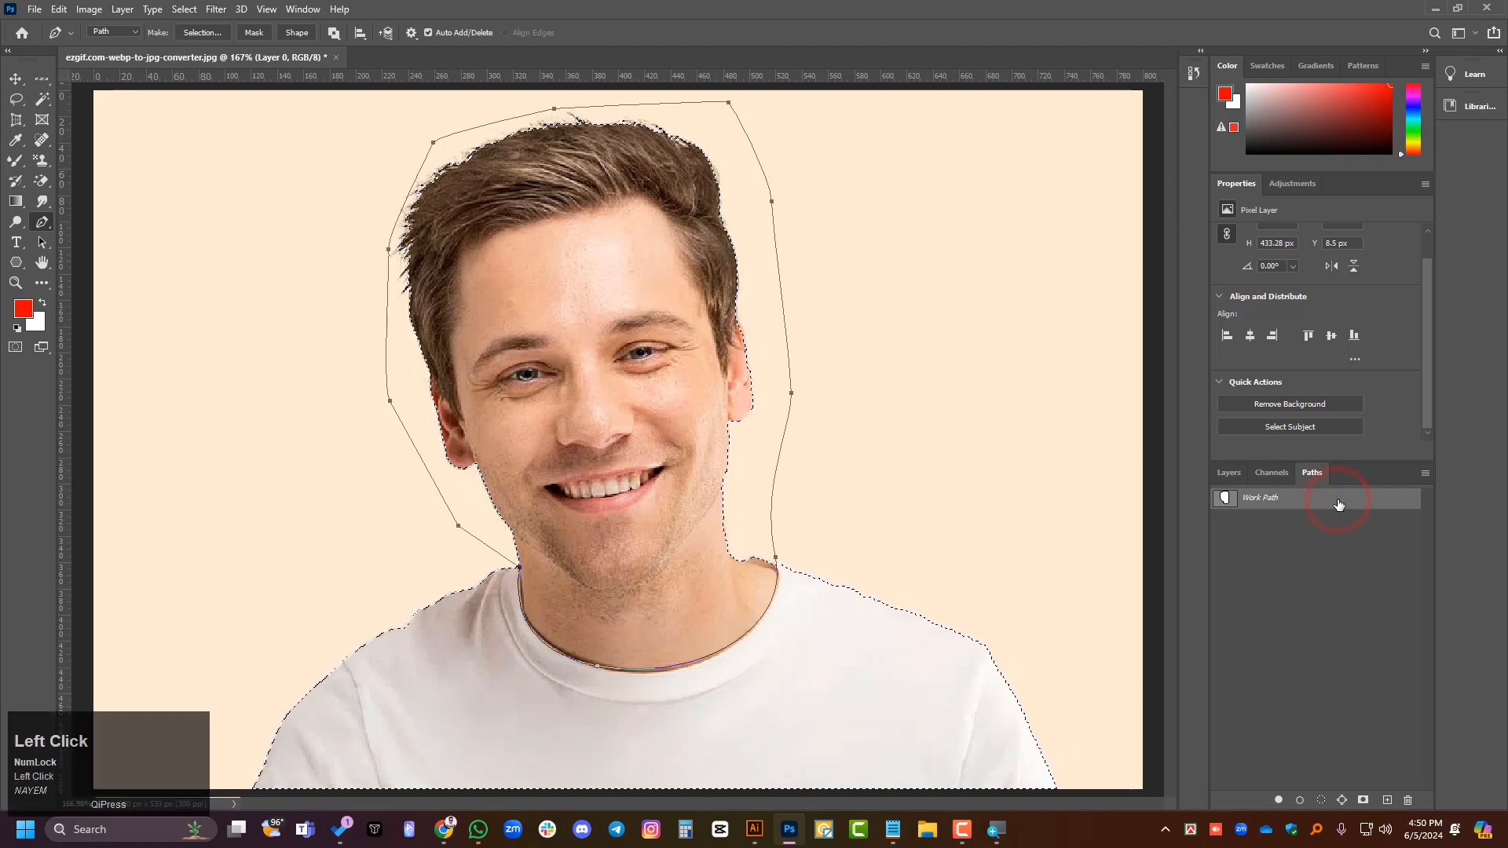
{"action": "left_click", "coordinate": [1321, 799]}
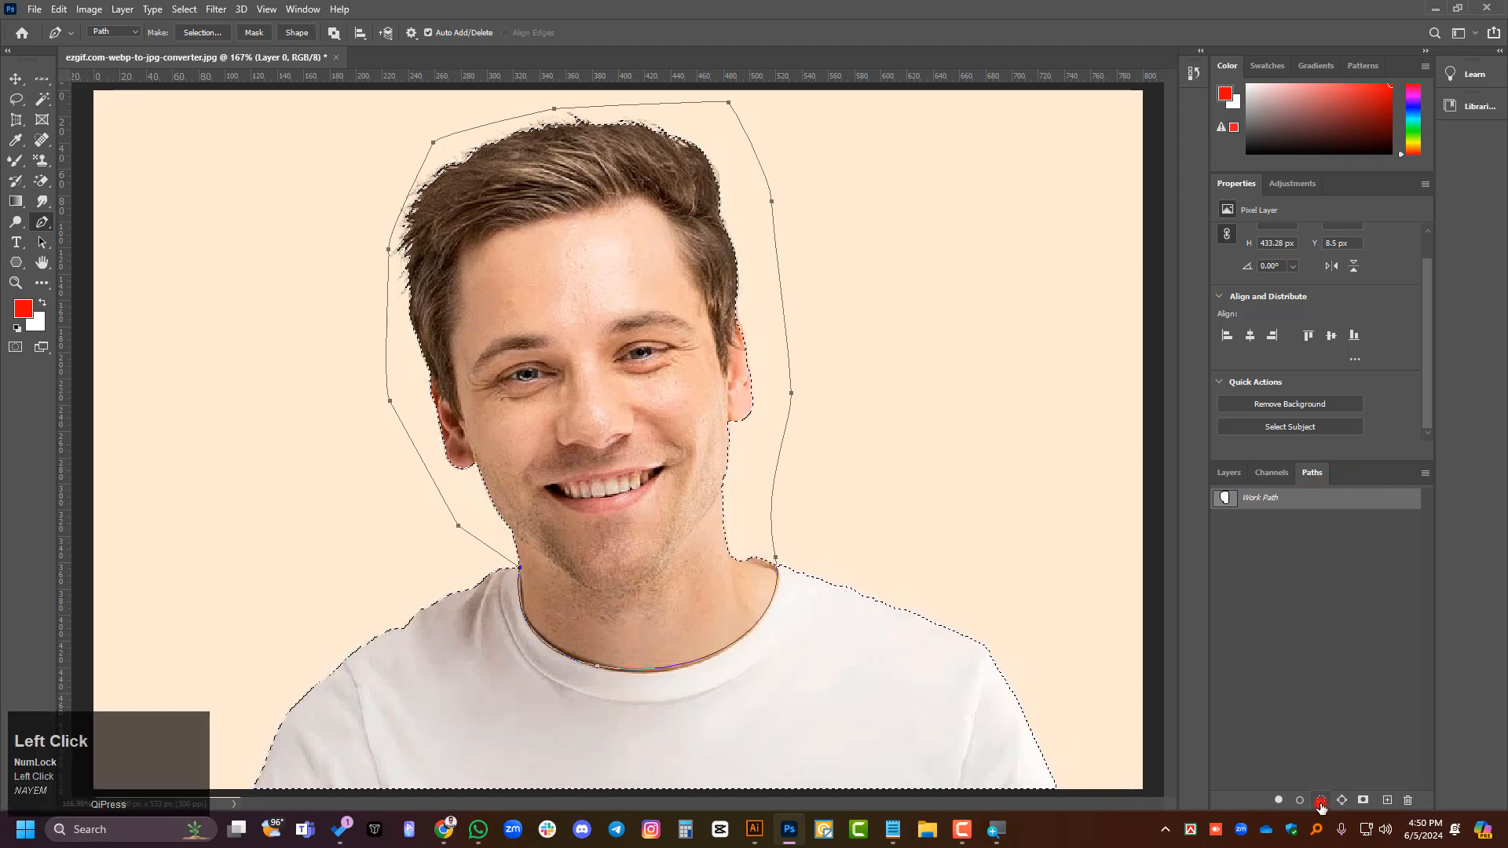
{"action": "key", "text": "ctrl+z"}
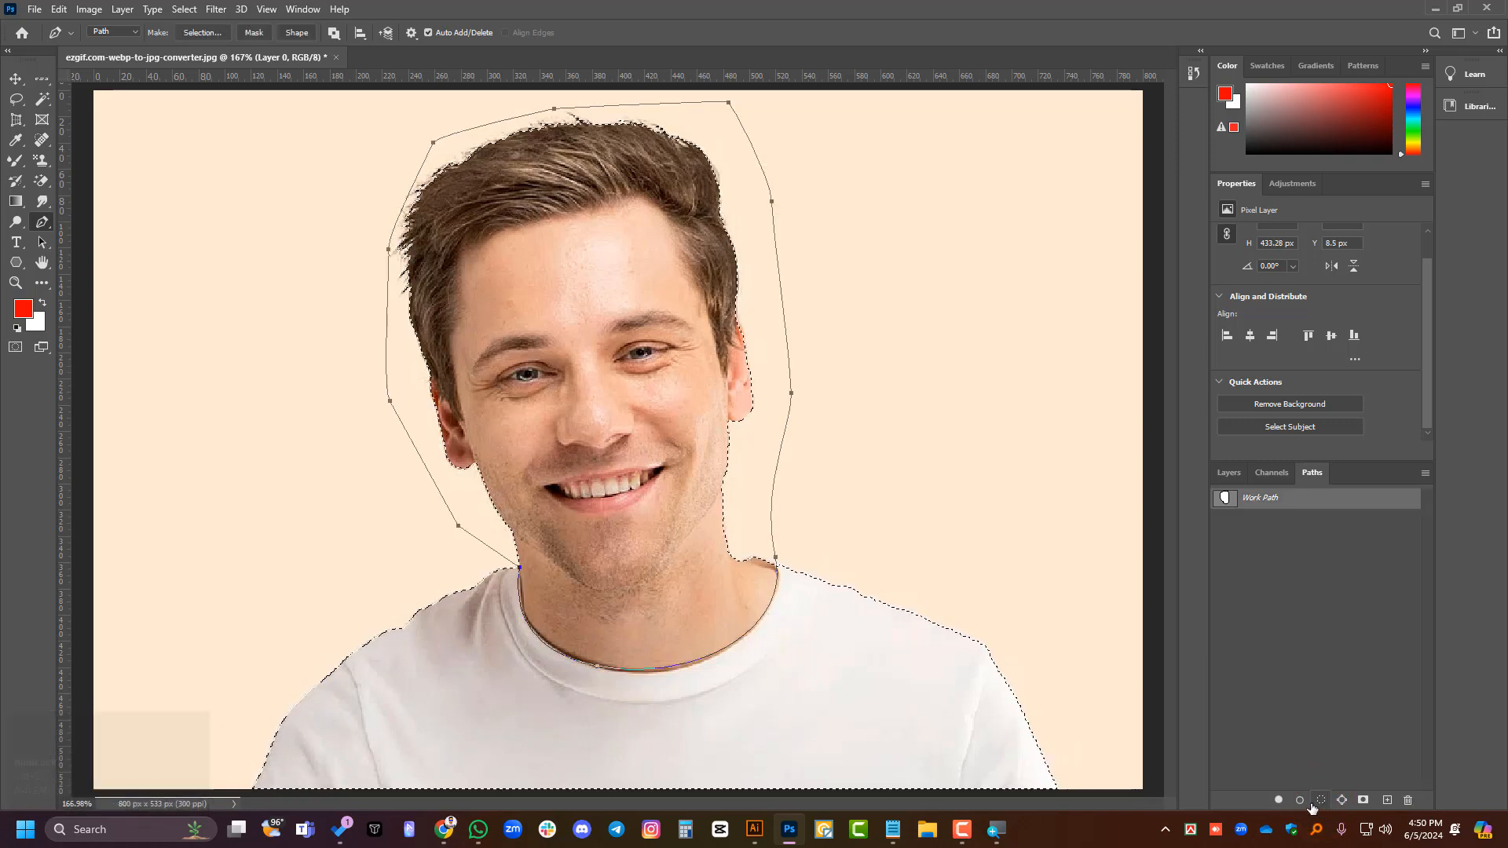
{"action": "key", "text": "alt"}
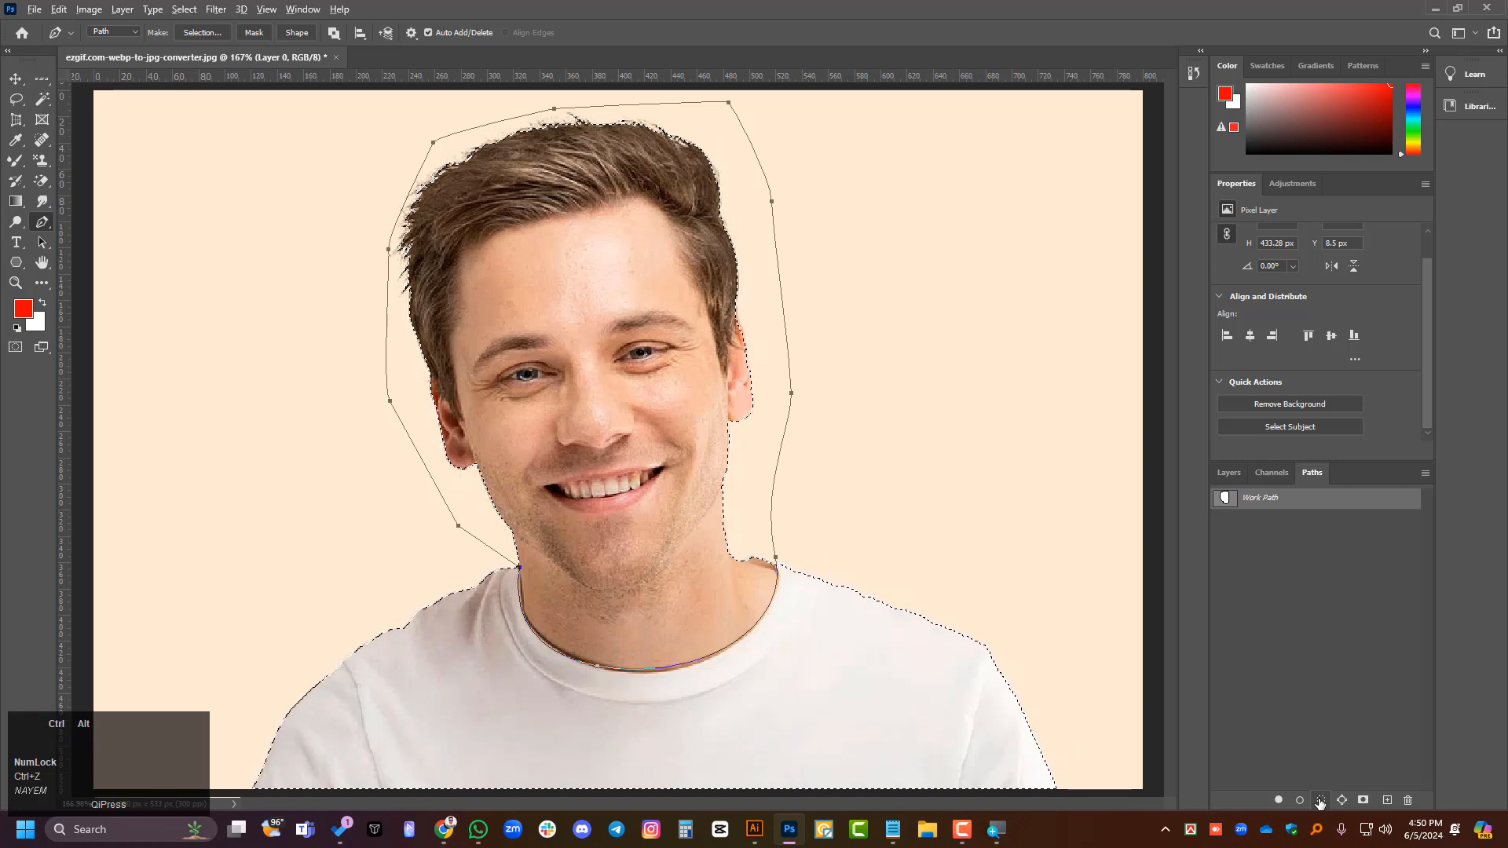
{"action": "left_click", "coordinate": [1225, 501], "text": "ctrl"}
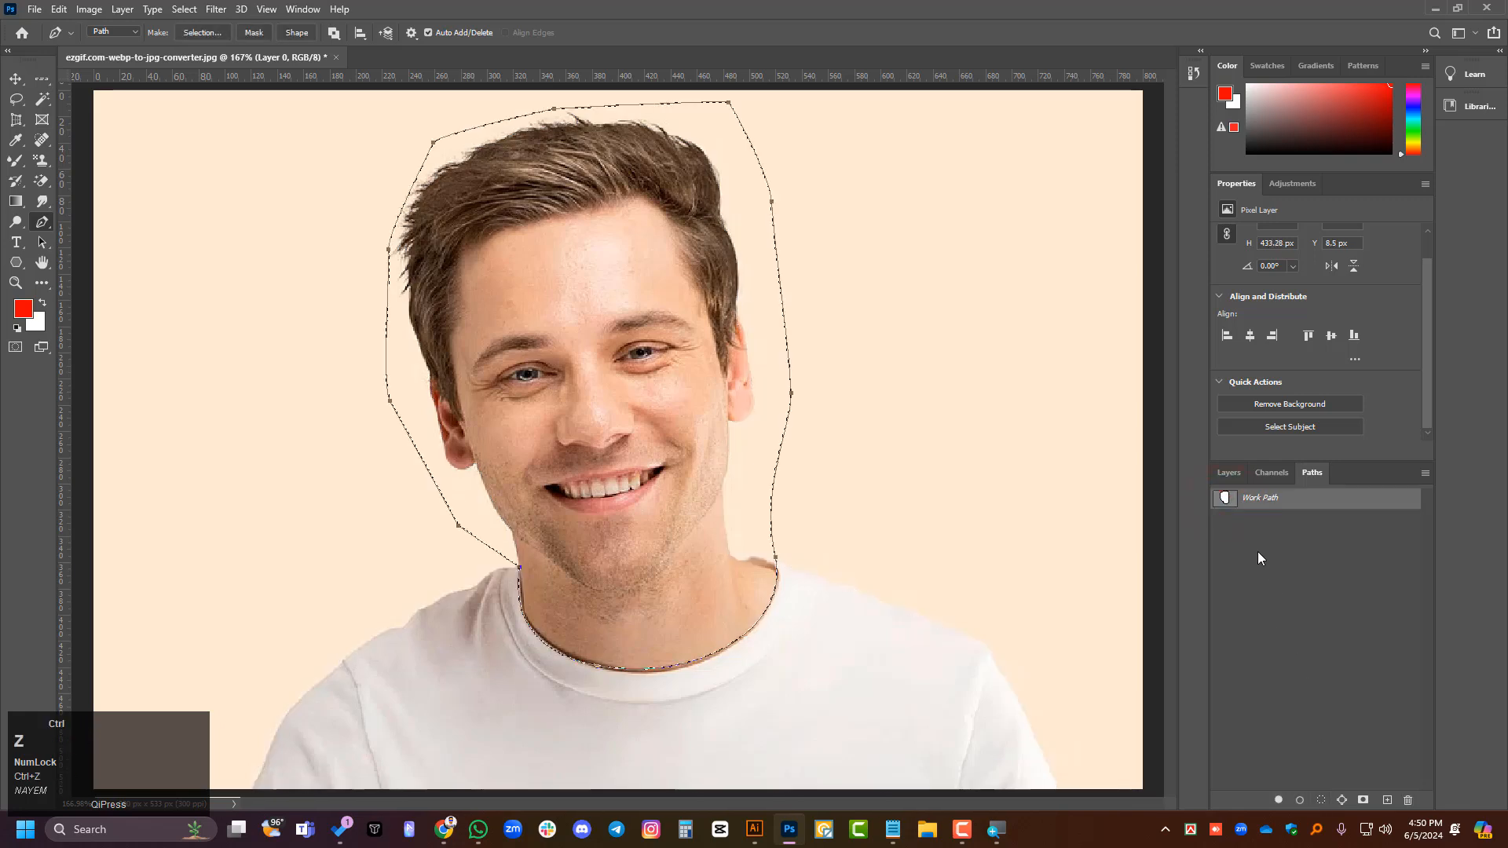
{"action": "key", "text": "alt"}
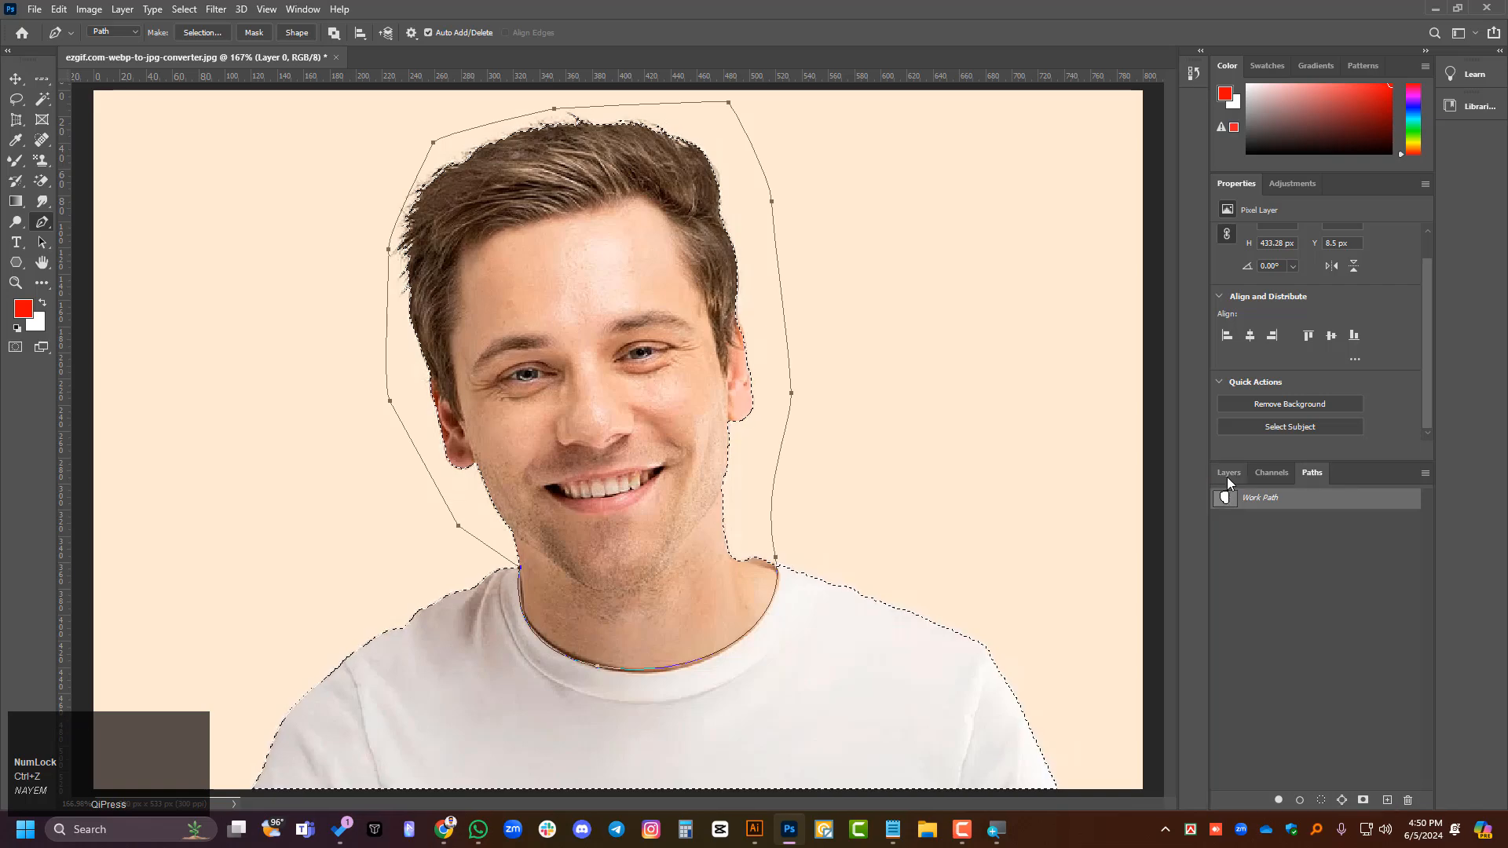
- Activate the Move tool on Layer 0 and try subtracting the Work Path from the subject selection
{"action": "left_click", "coordinate": [1227, 472]}
{"action": "left_click", "coordinate": [1323, 567]}
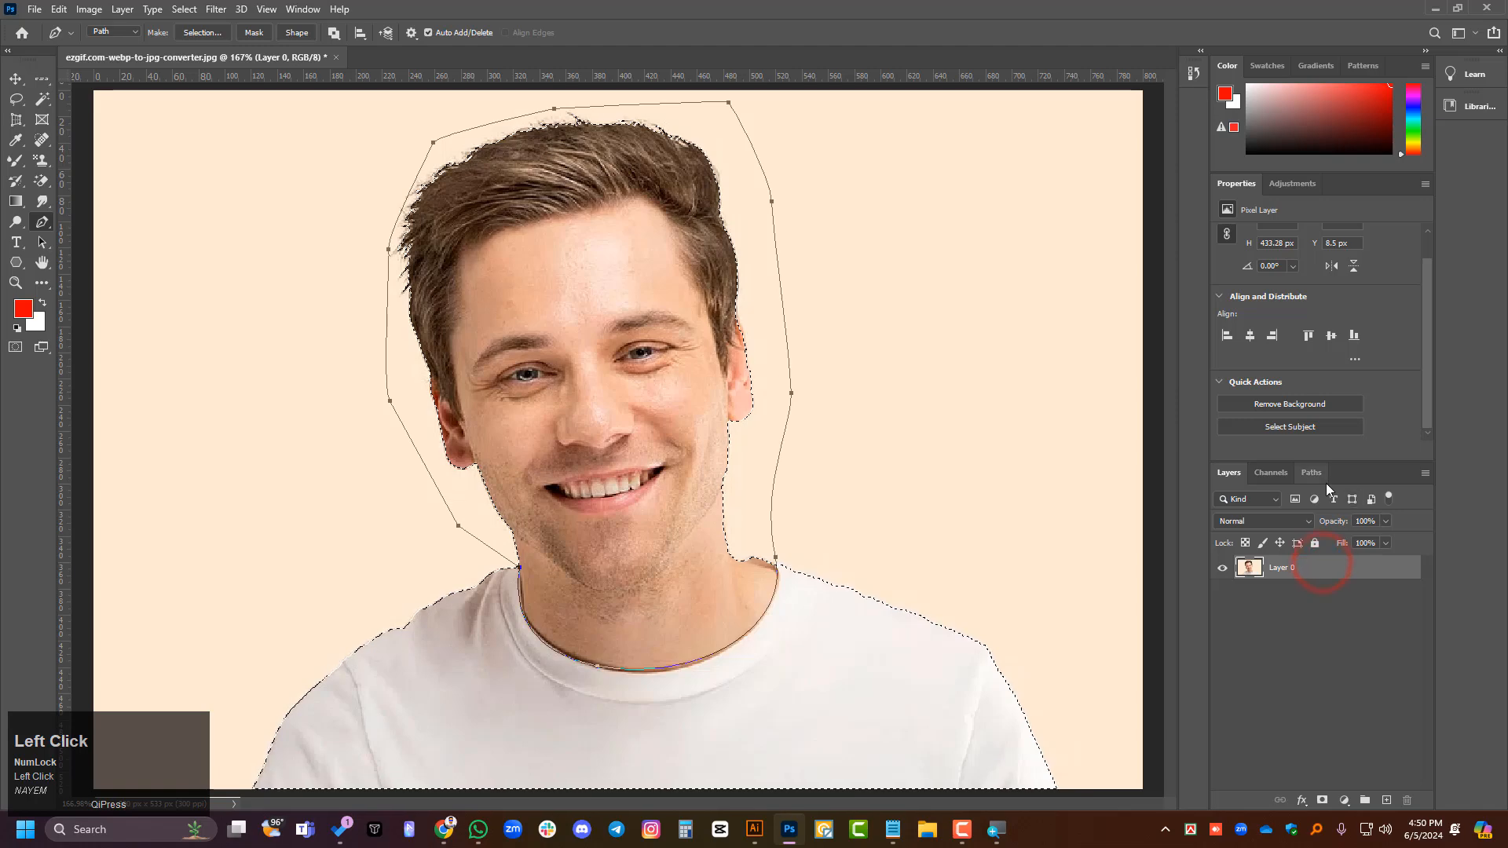
{"action": "left_click", "coordinate": [16, 79]}
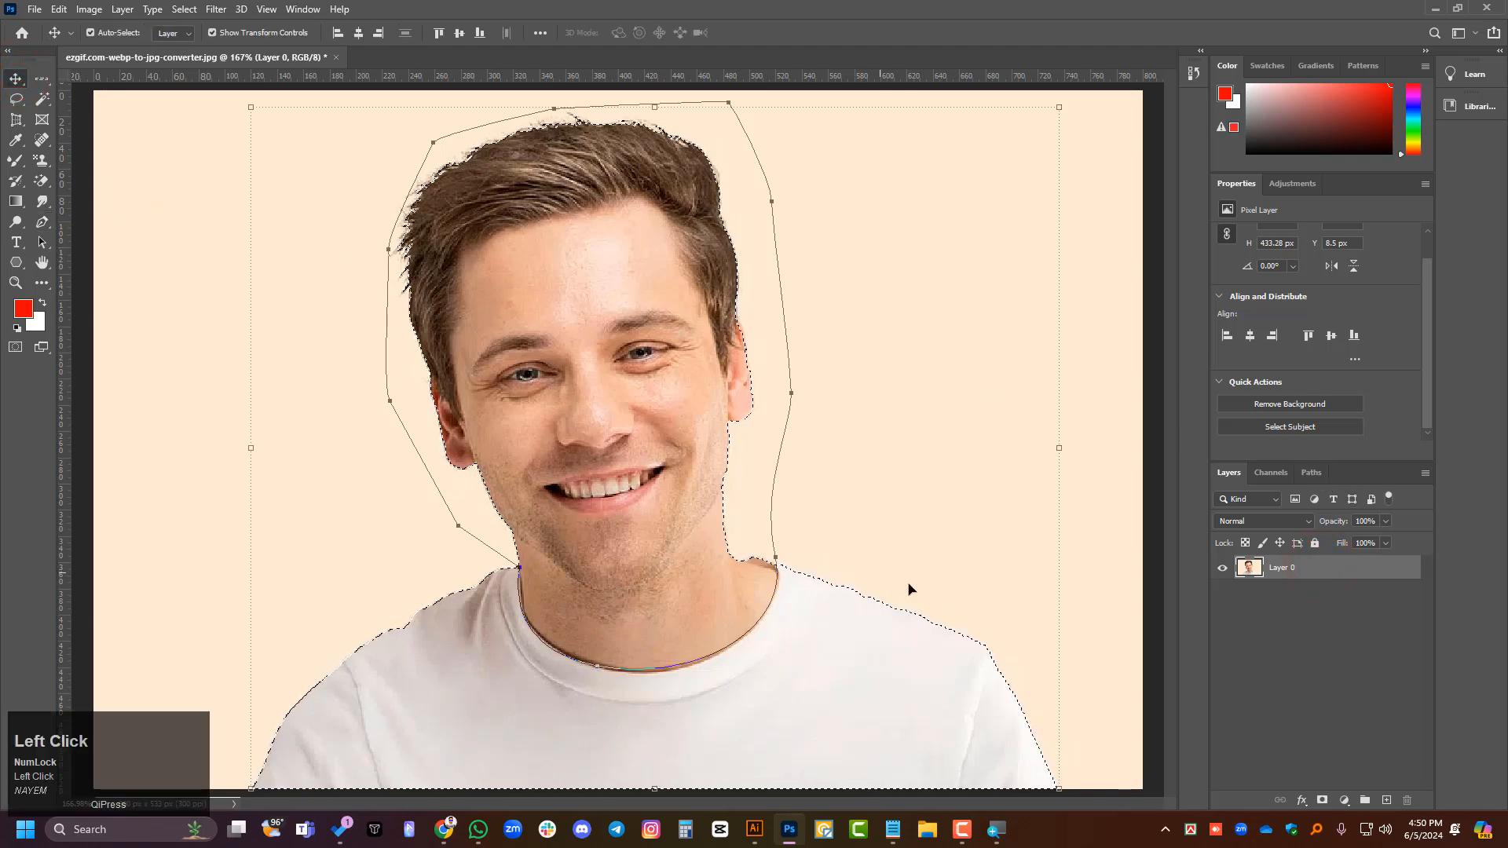
{"action": "left_click", "coordinate": [1310, 473]}
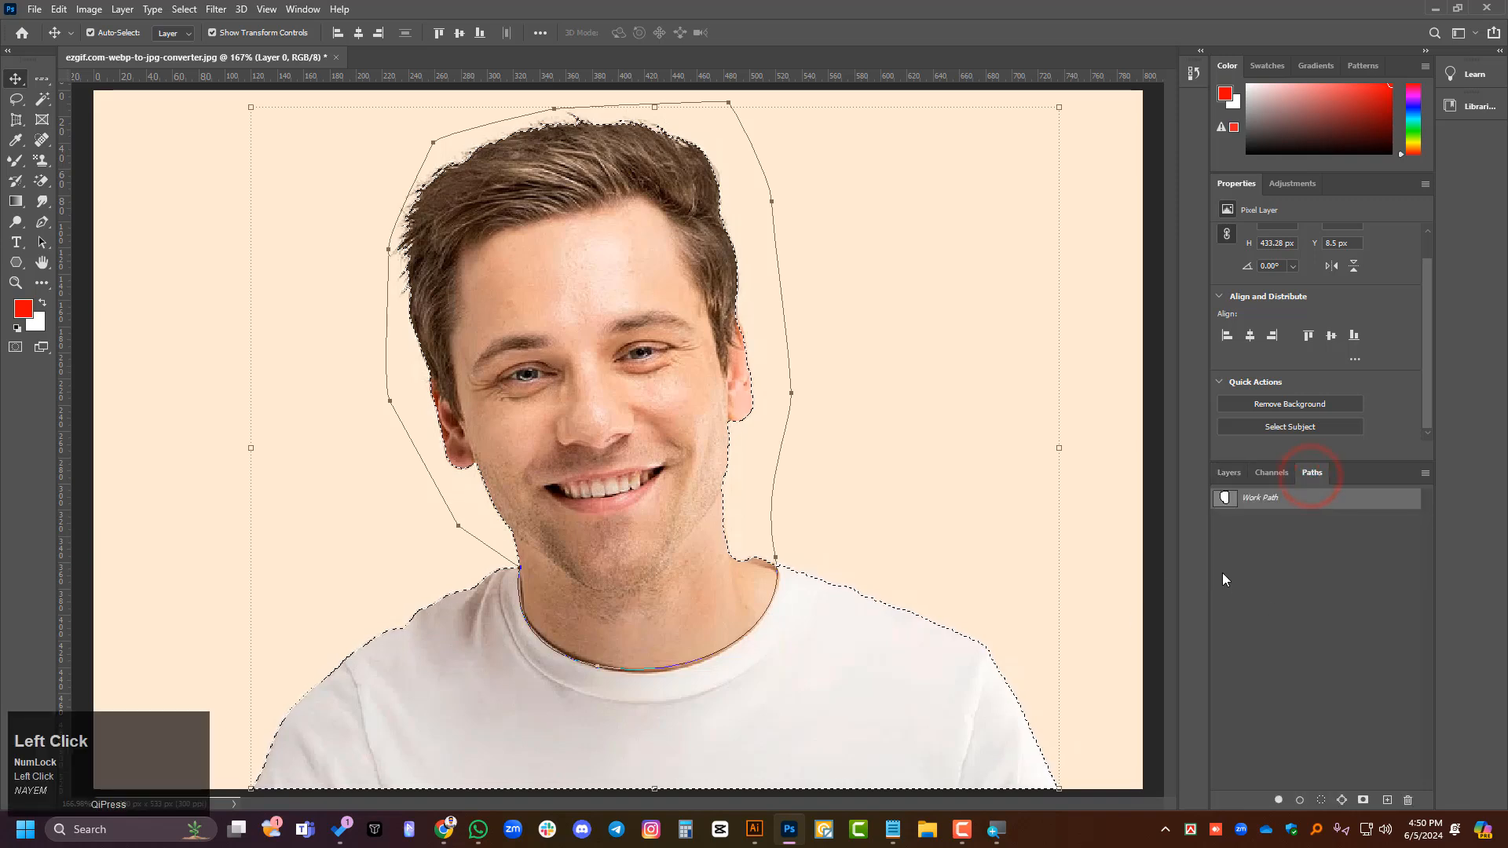
{"action": "left_click", "coordinate": [1227, 501], "text": "alt"}
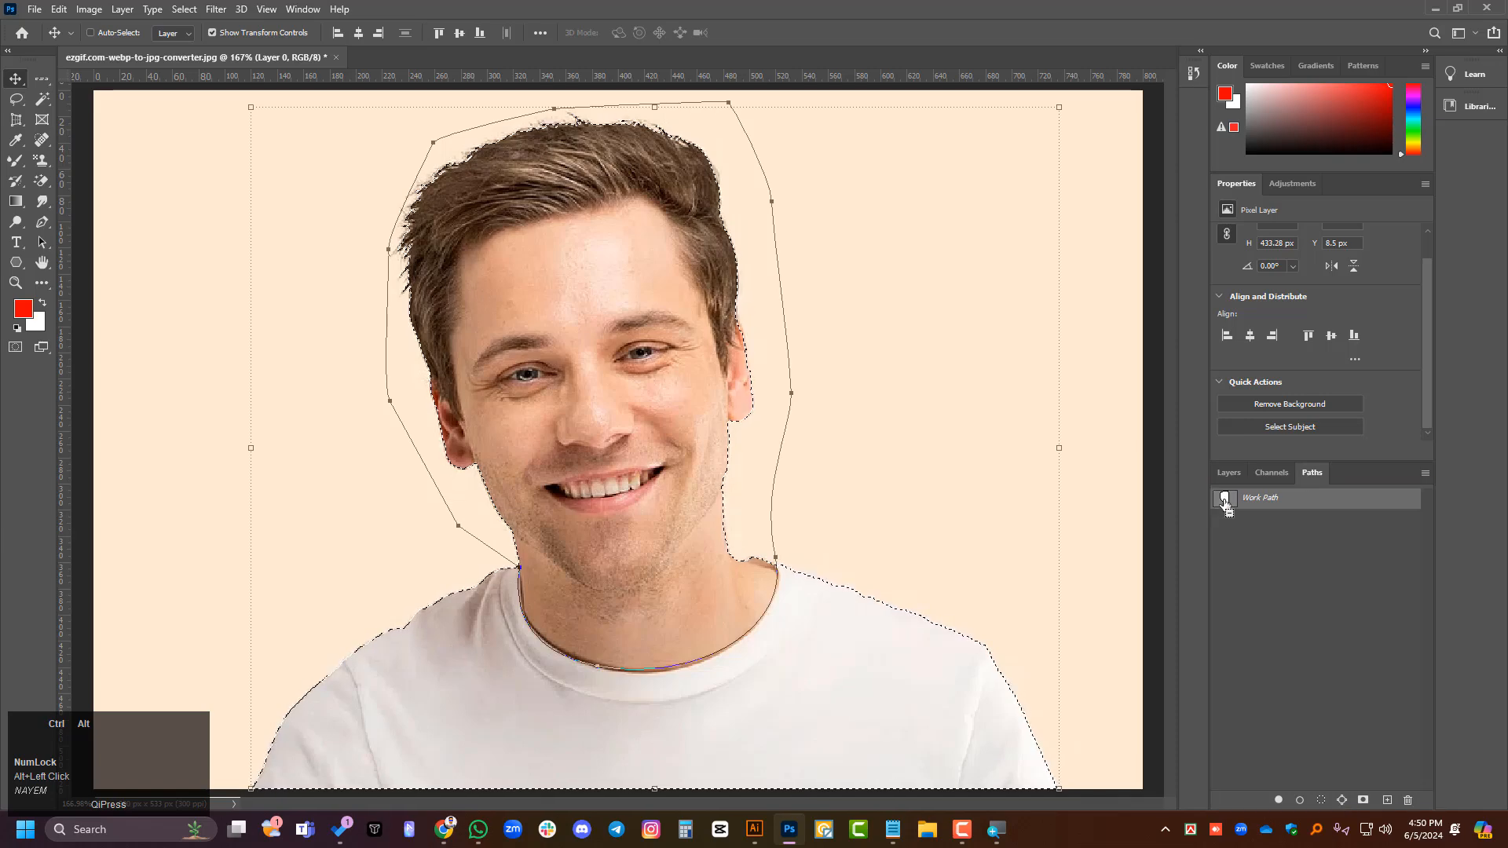
{"action": "left_click", "coordinate": [1304, 498]}
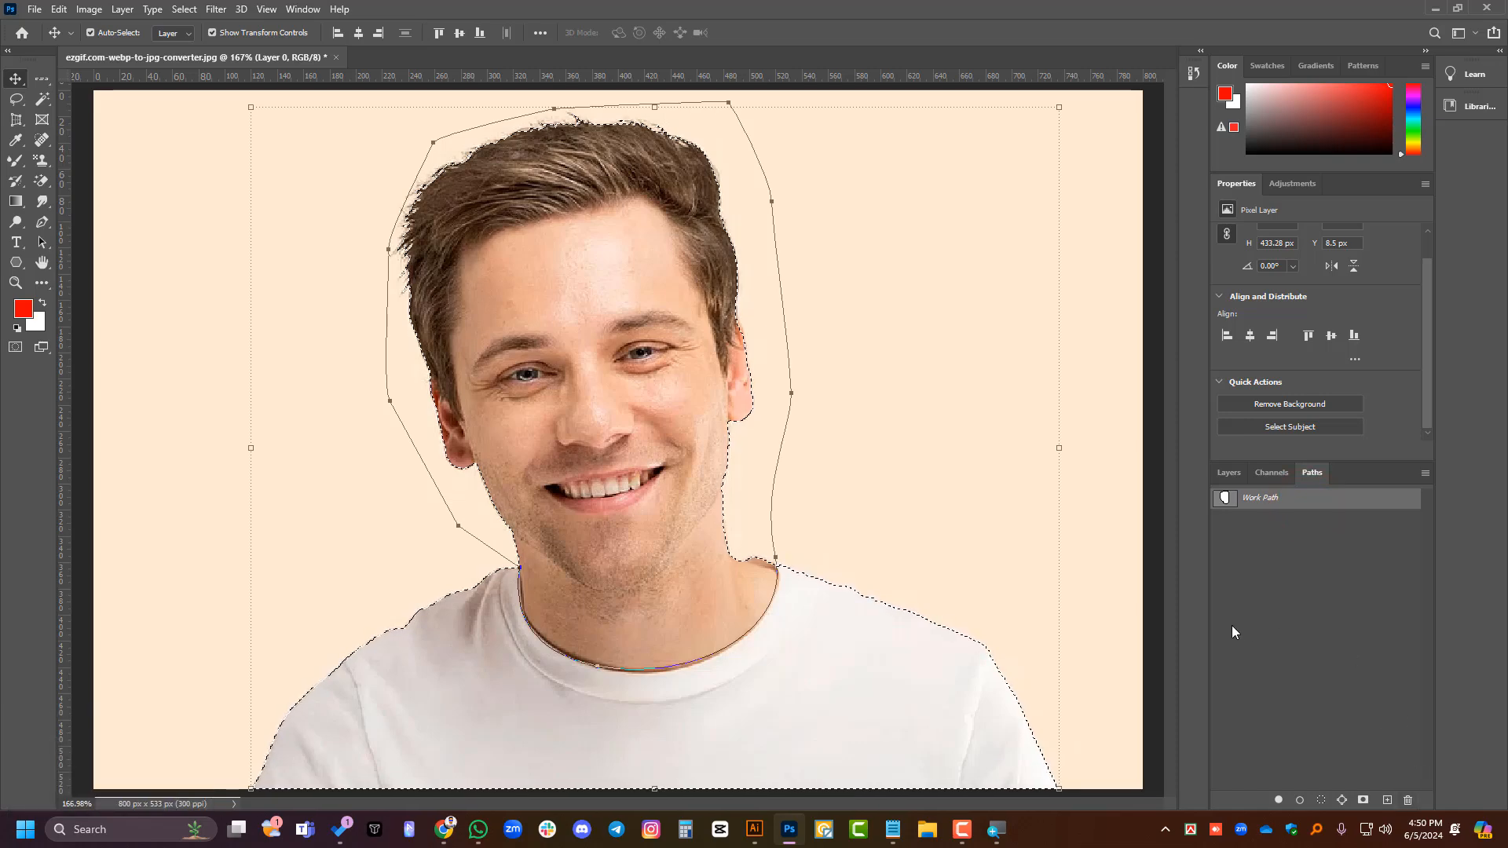
- Try combining the Work Path around the head with the subject selection, and undo the replaced selection
{"action": "scroll", "coordinate": [454, 625], "scroll_direction": "up", "scroll_amount": 1}
{"action": "scroll", "coordinate": [453, 634], "scroll_direction": "up", "scroll_amount": 5}
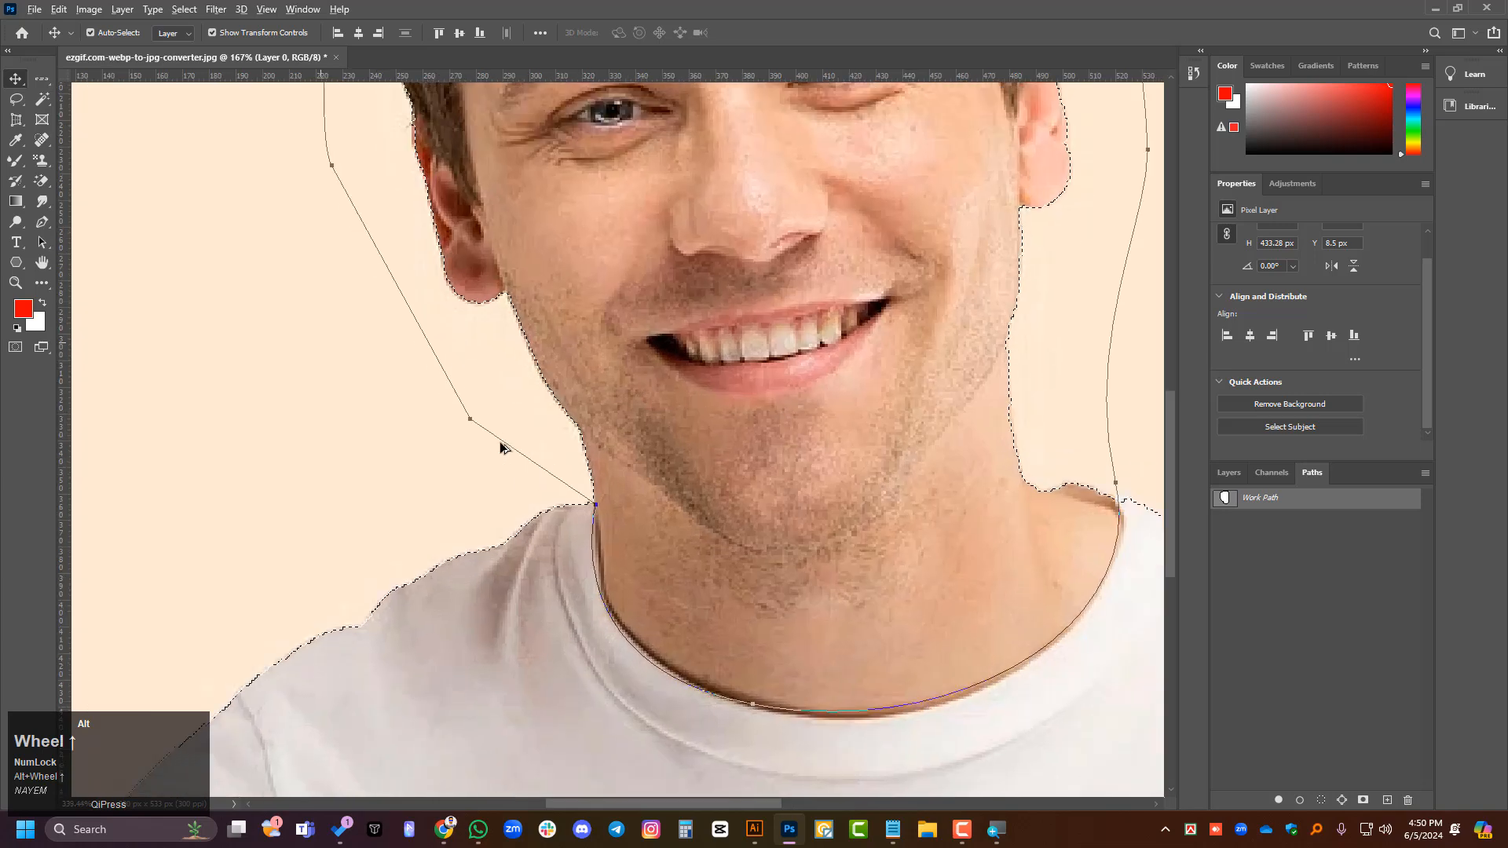
{"action": "scroll", "coordinate": [474, 426], "scroll_direction": "left", "scroll_amount": 3}
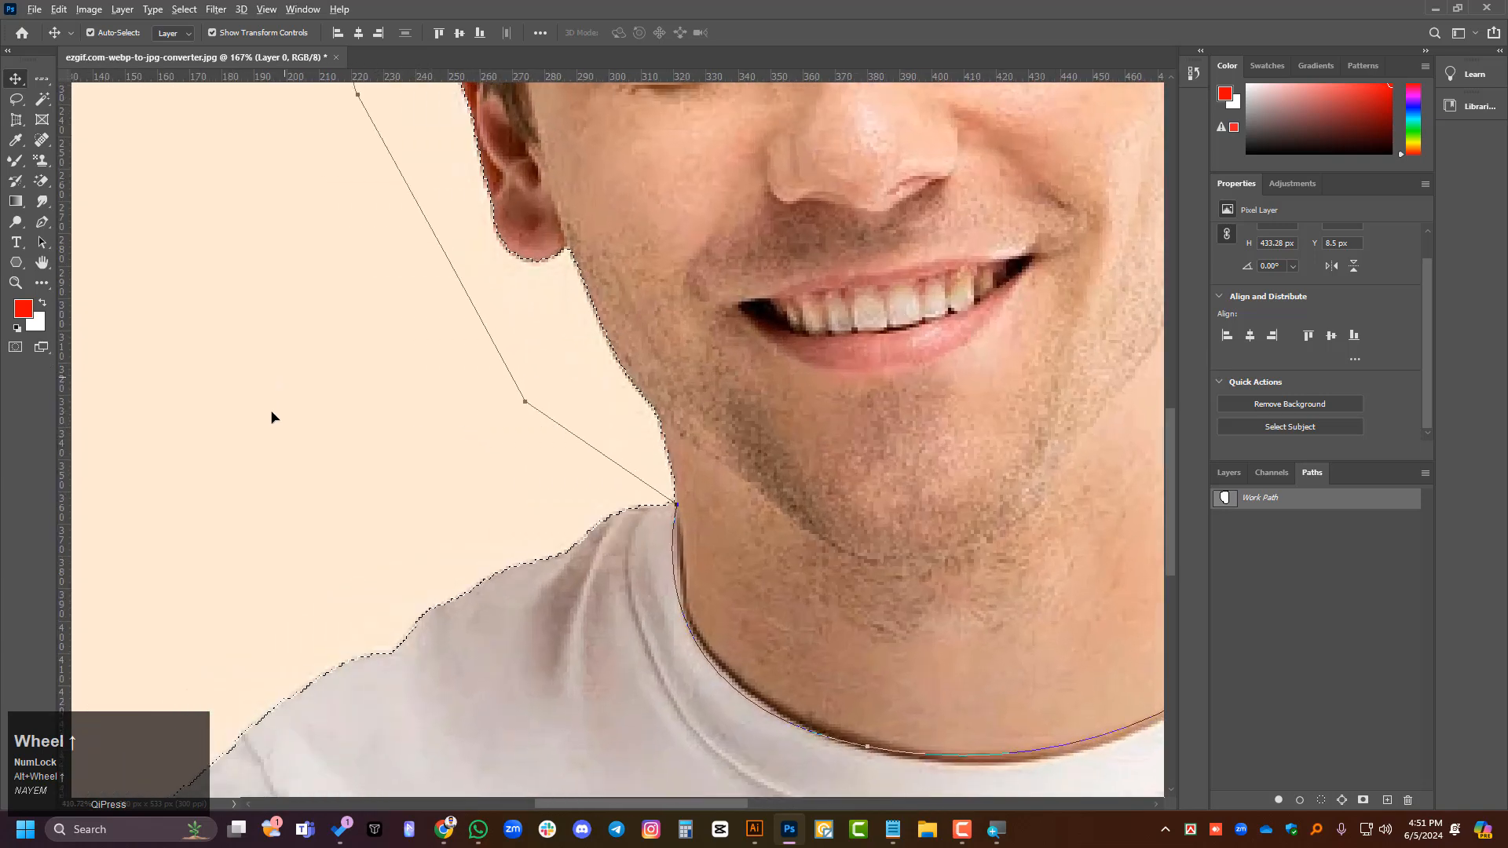
{"action": "left_click", "coordinate": [1223, 498], "text": "ctrl"}
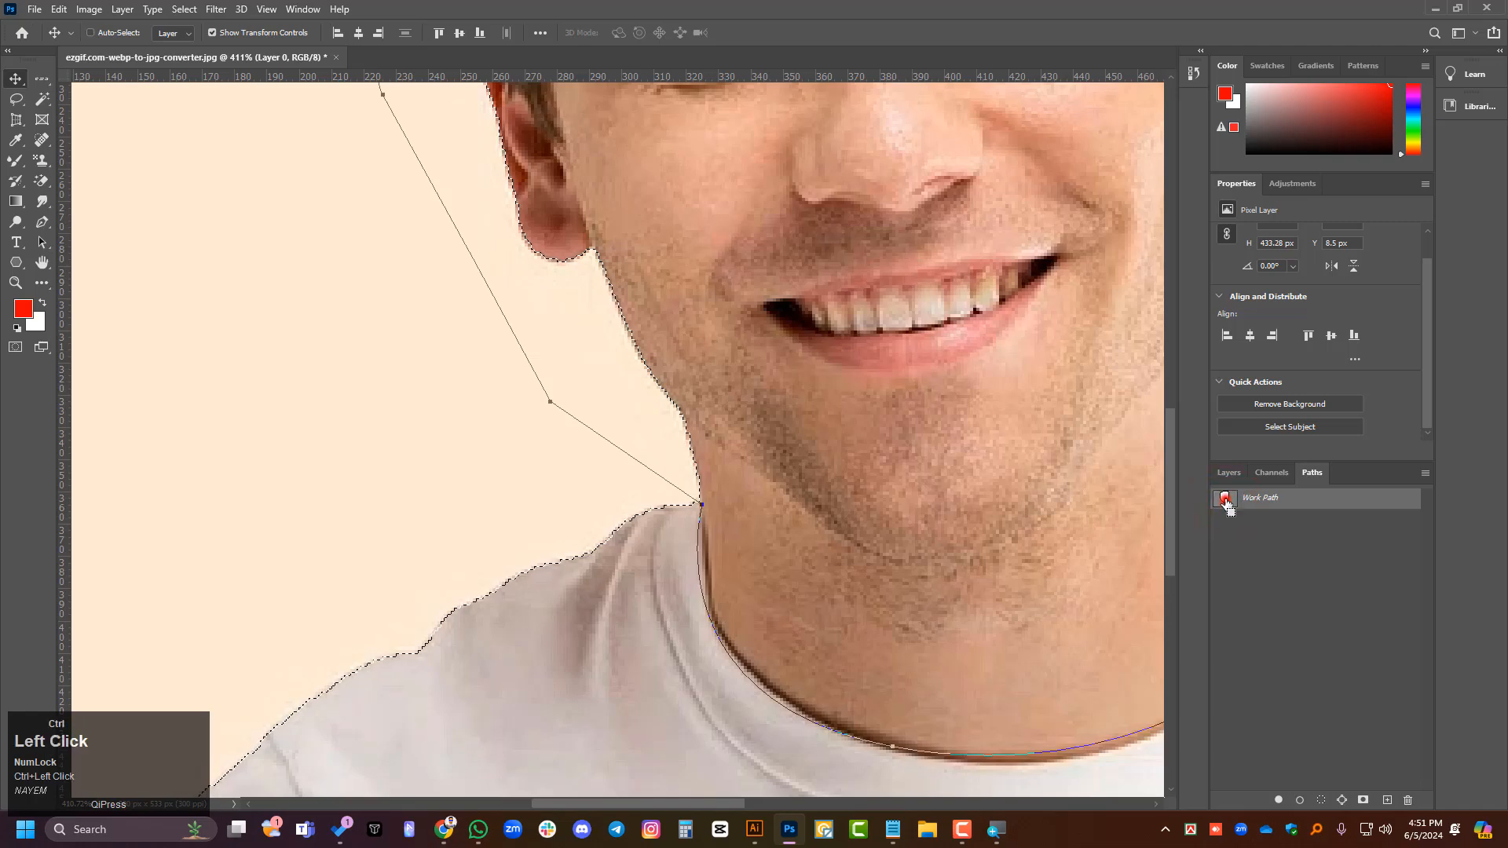
{"action": "left_click", "coordinate": [1224, 498], "text": "ctrl"}
{"action": "scroll", "coordinate": [597, 602], "scroll_direction": "down", "scroll_amount": 3}
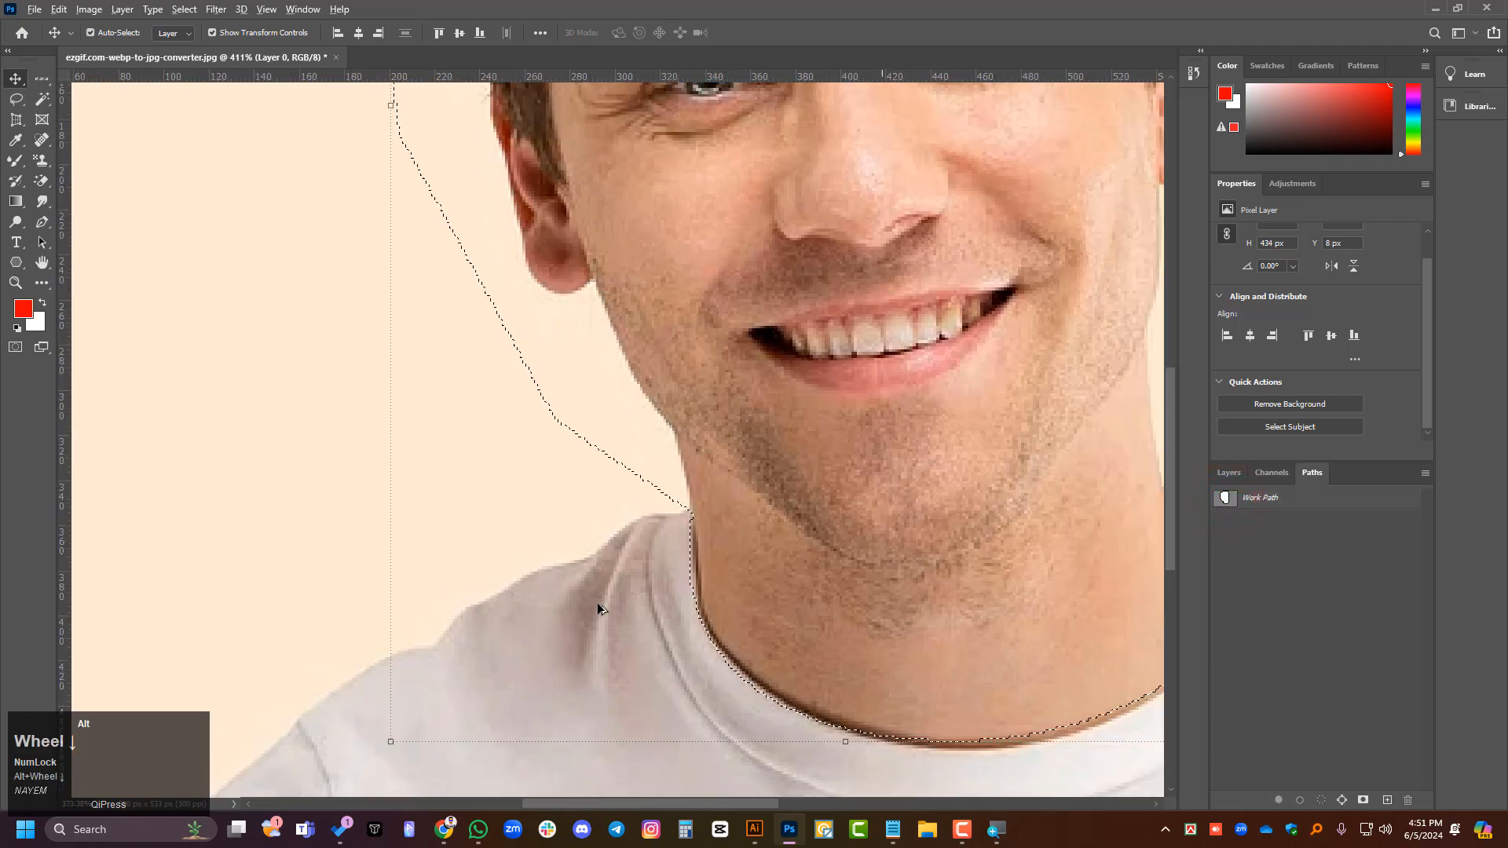
{"action": "key", "text": "ctrl+z"}
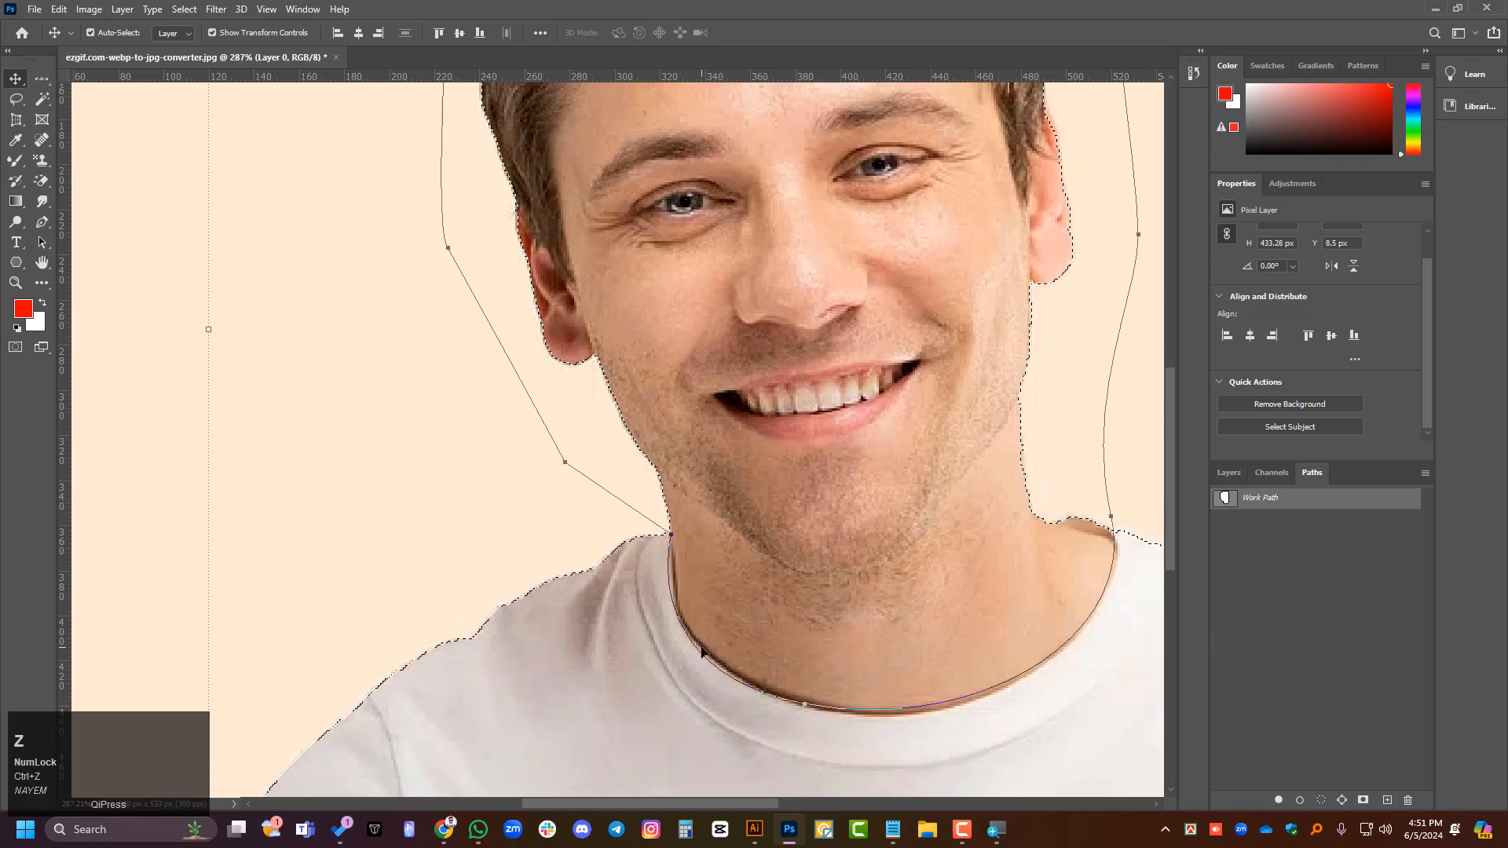
- Try making a work path from the subject selection, and undo it to restore the drawn path and the selection
{"action": "left_click", "coordinate": [1300, 800]}
{"action": "key", "text": "ctrl+z"}
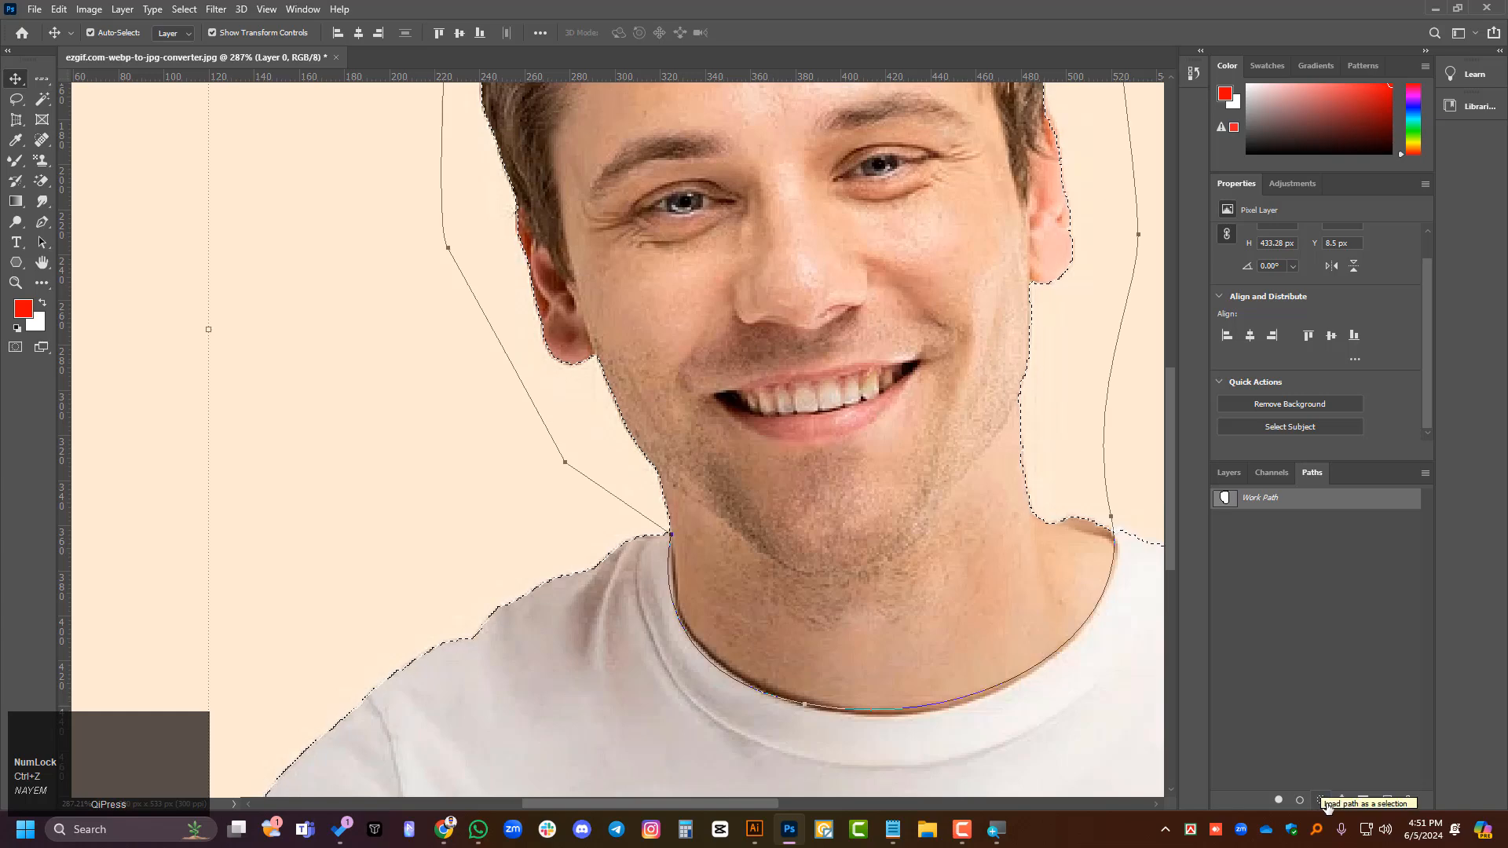
{"action": "left_click", "coordinate": [1342, 799]}
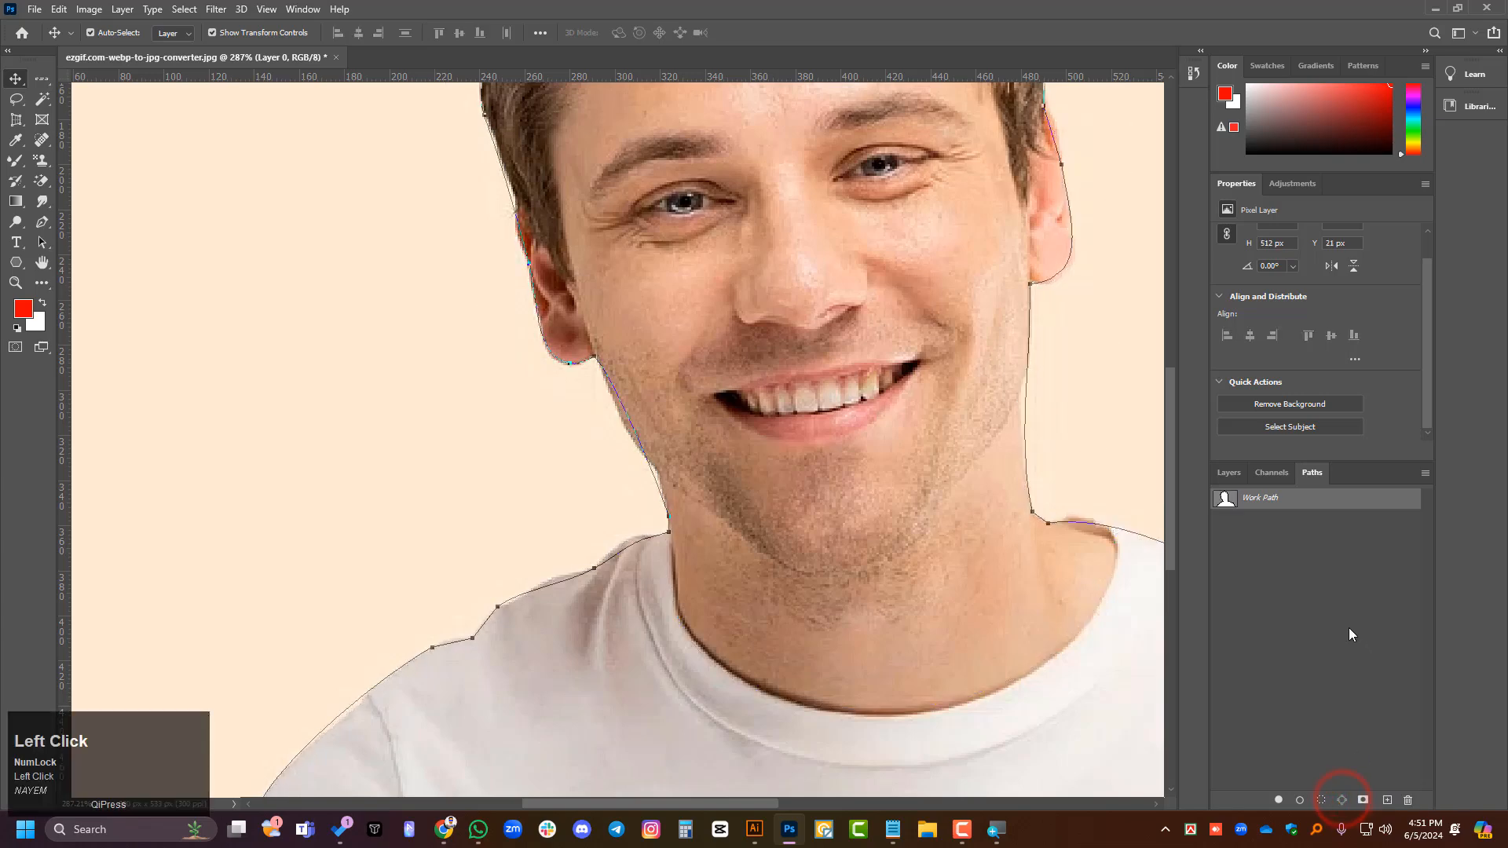
{"action": "scroll", "coordinate": [722, 617], "scroll_direction": "down", "scroll_amount": 2}
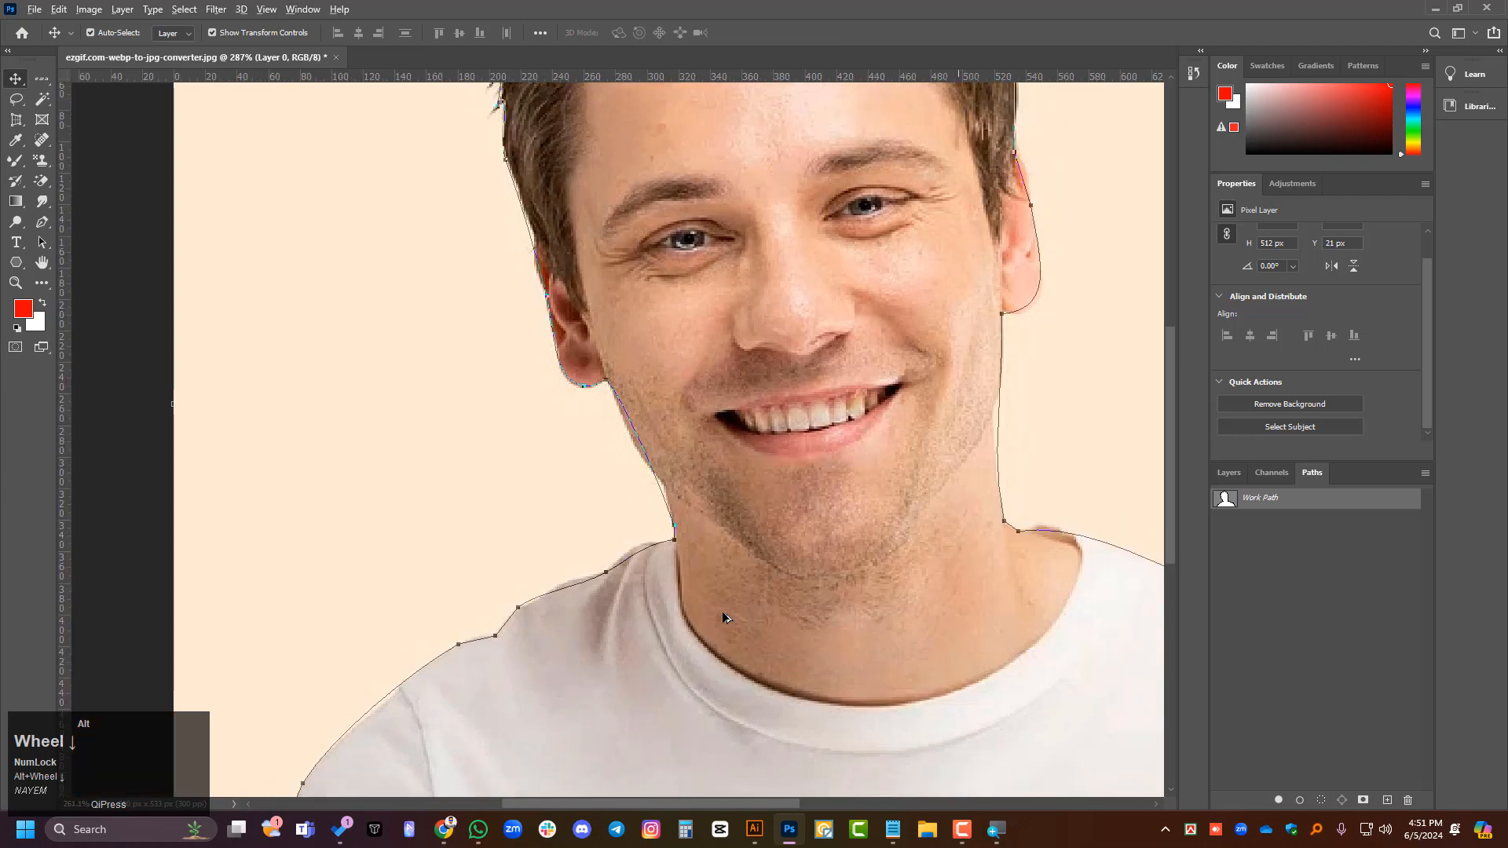
{"action": "scroll", "coordinate": [723, 617], "scroll_direction": "down", "scroll_amount": 1}
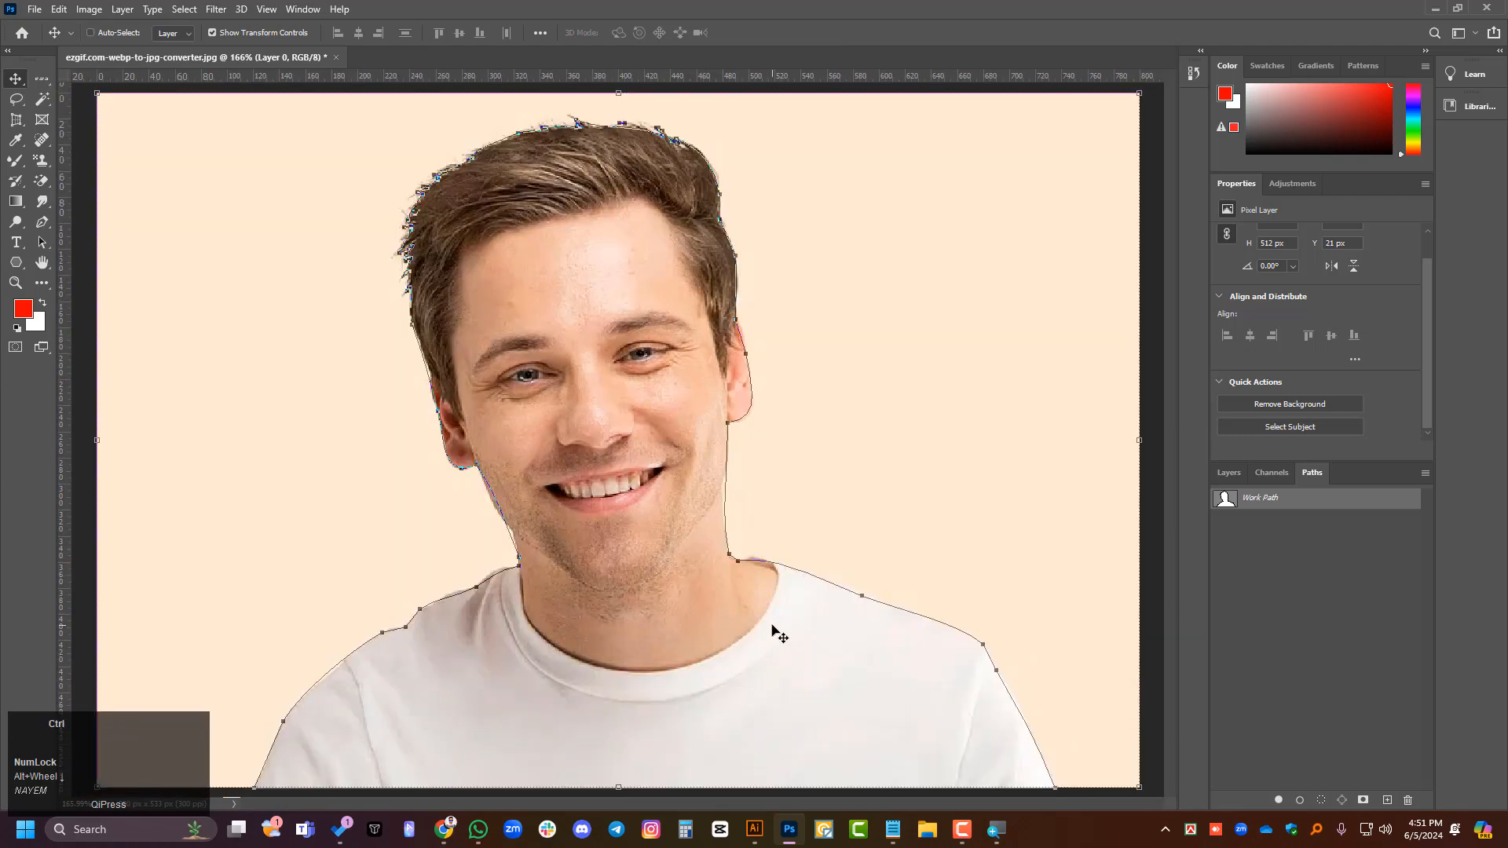
{"action": "key", "text": "ctrl+z"}
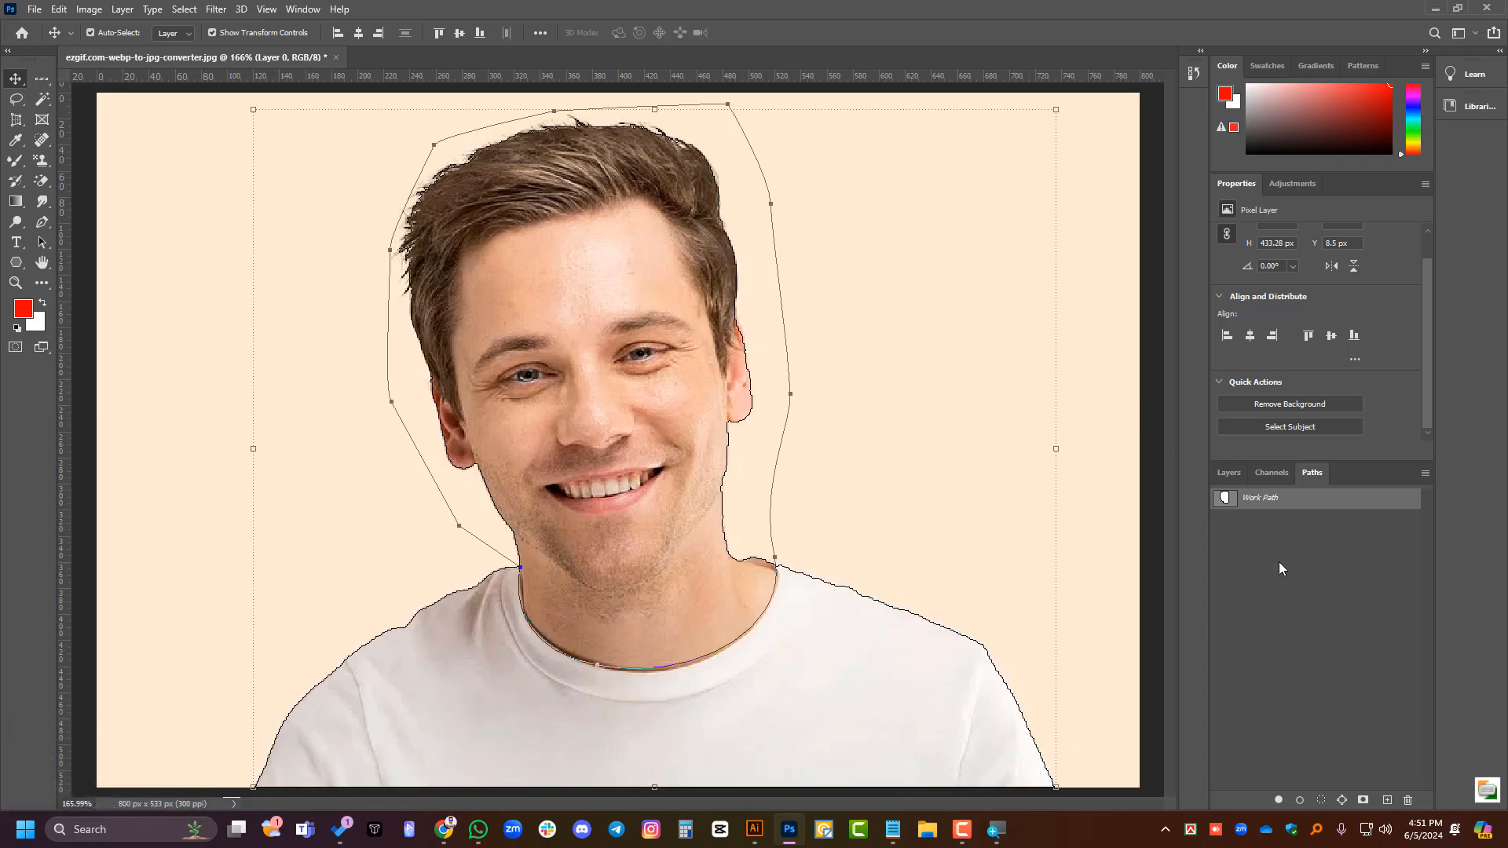
{"action": "key", "text": "ctrl+z"}
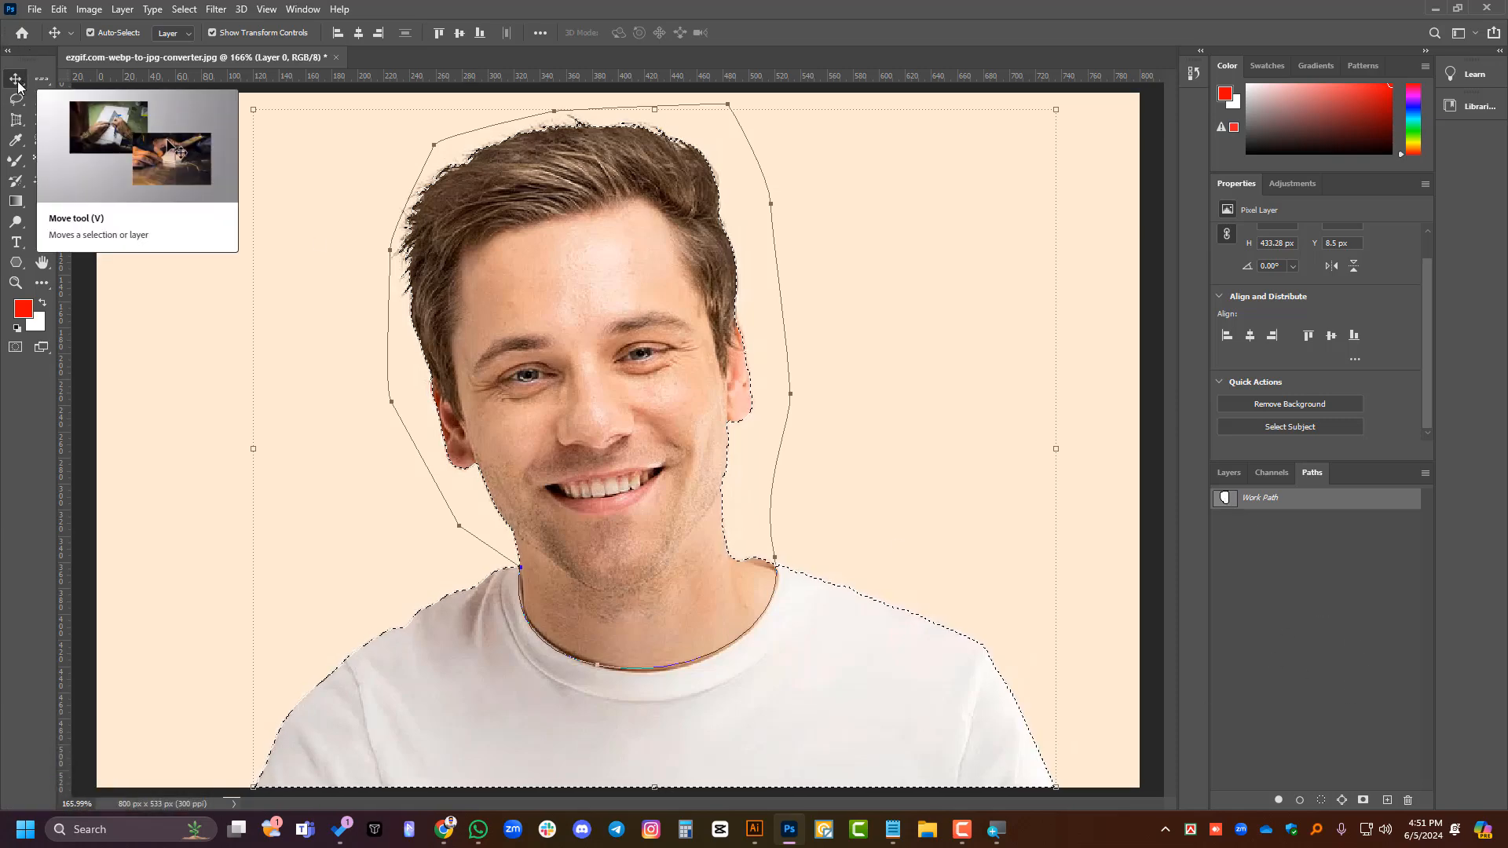
{"action": "left_click", "coordinate": [970, 832]}
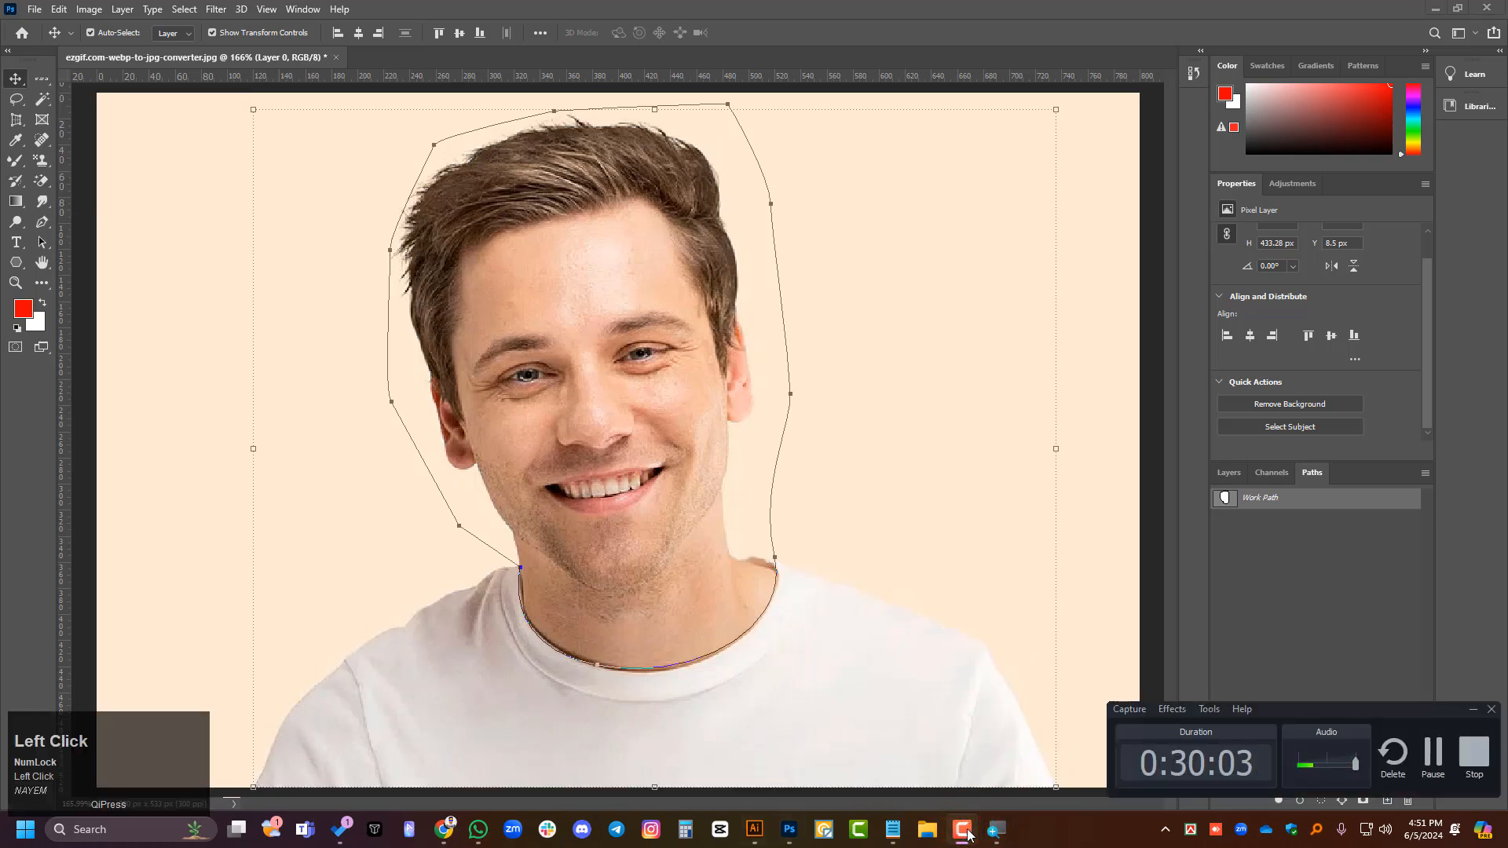
{"action": "left_click", "coordinate": [963, 829]}
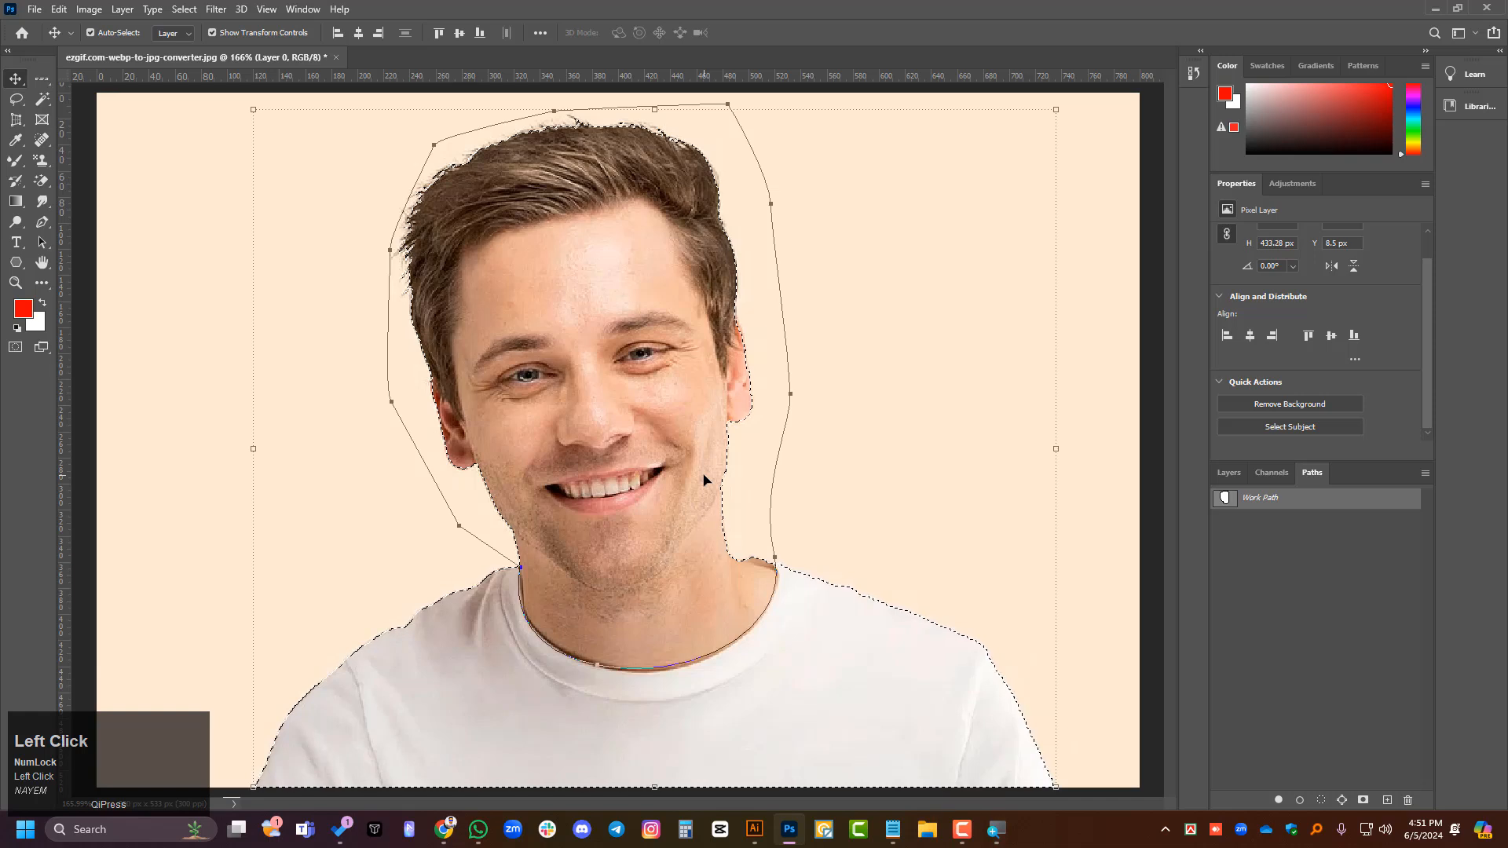
{"action": "left_click", "coordinate": [962, 829]}
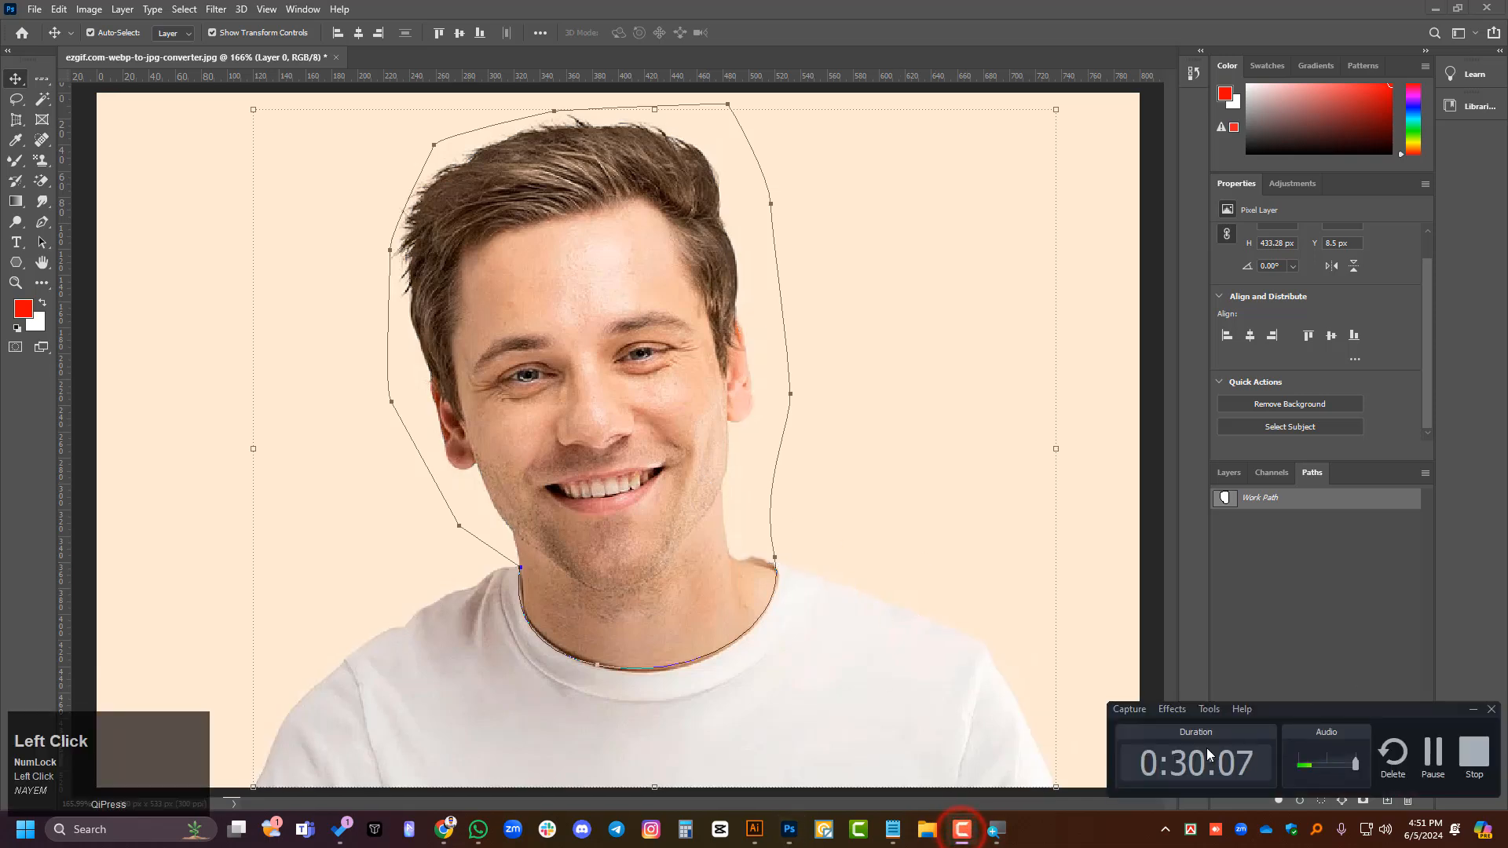
{"action": "left_click", "coordinate": [970, 826]}
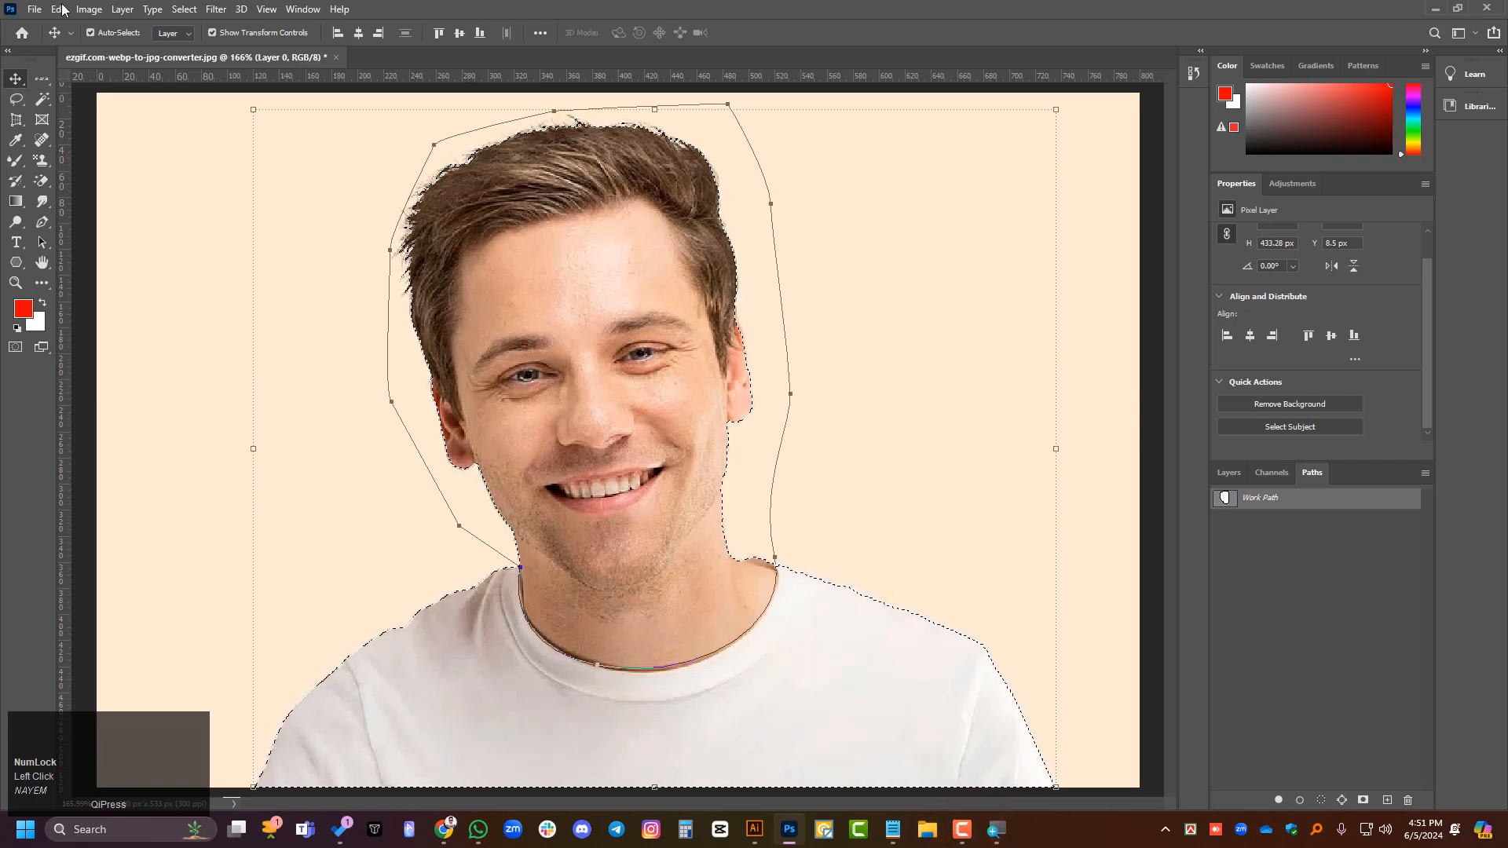